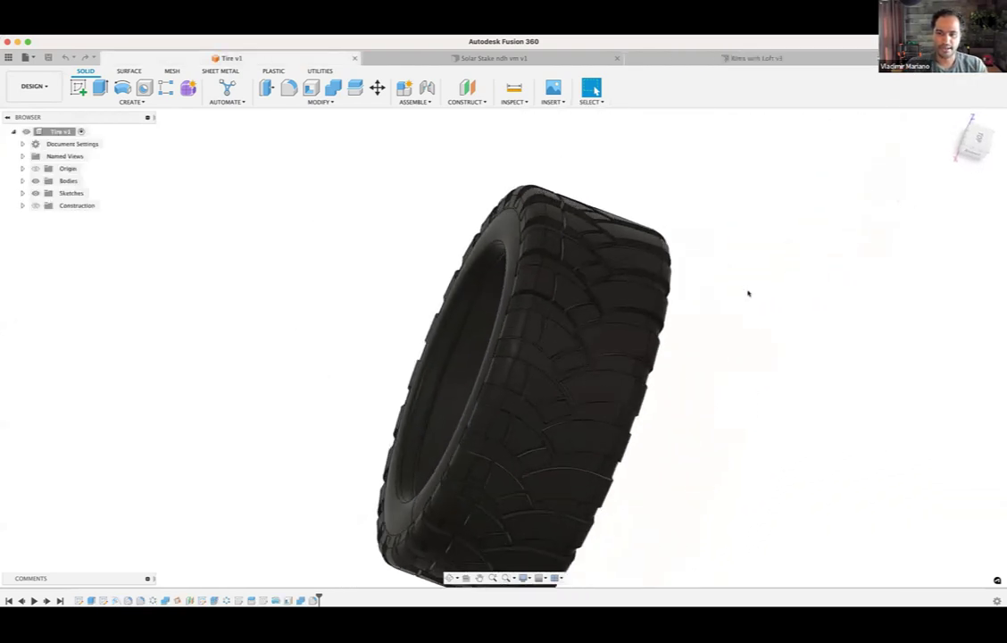
Step: Examine the tire's tread blocks, sidewall and inner opening up close and from several angles
shift+middle_drag(749, 293, 555, 231)
scroll(538, 244, up, 4)
click(556, 235)
scroll(623, 259, down, 2)
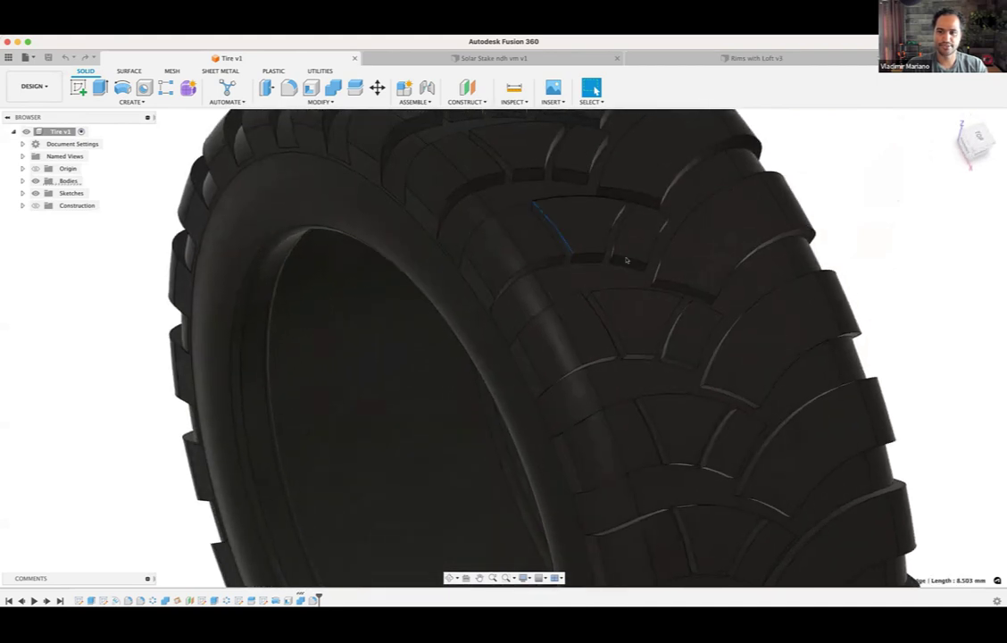
shift+middle_drag(609, 253, 574, 230)
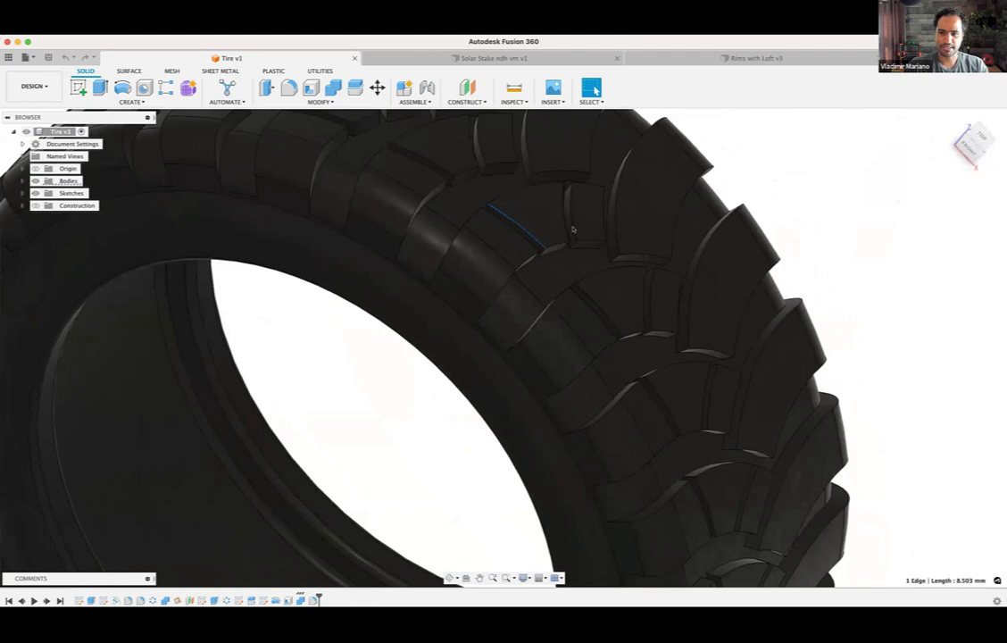
click(571, 230)
click(814, 178)
scroll(491, 406, down, 4)
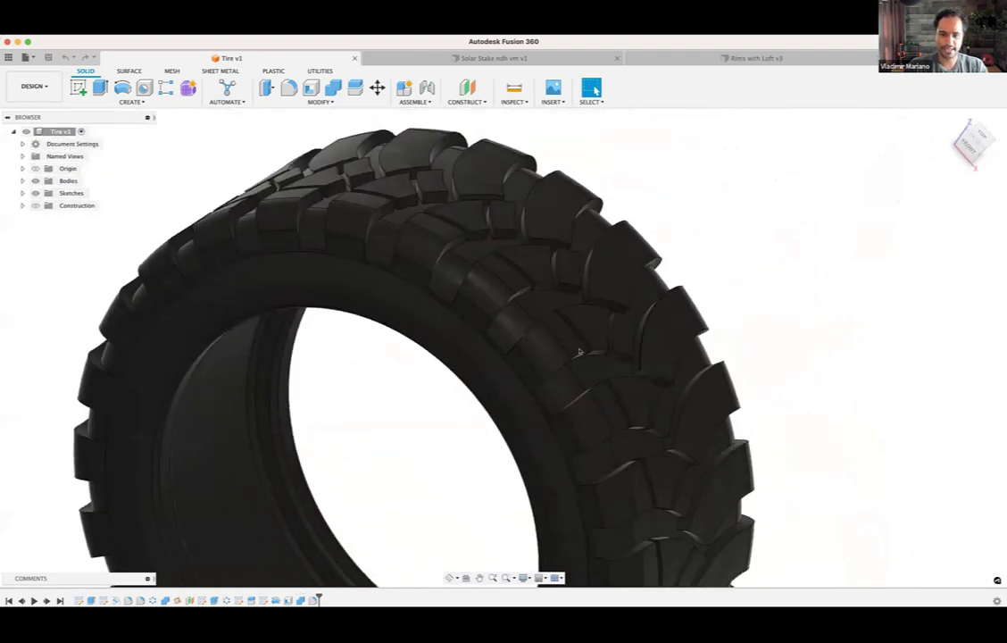
shift+middle_drag(494, 413, 536, 267)
scroll(400, 418, up, 2)
scroll(400, 418, down, 5)
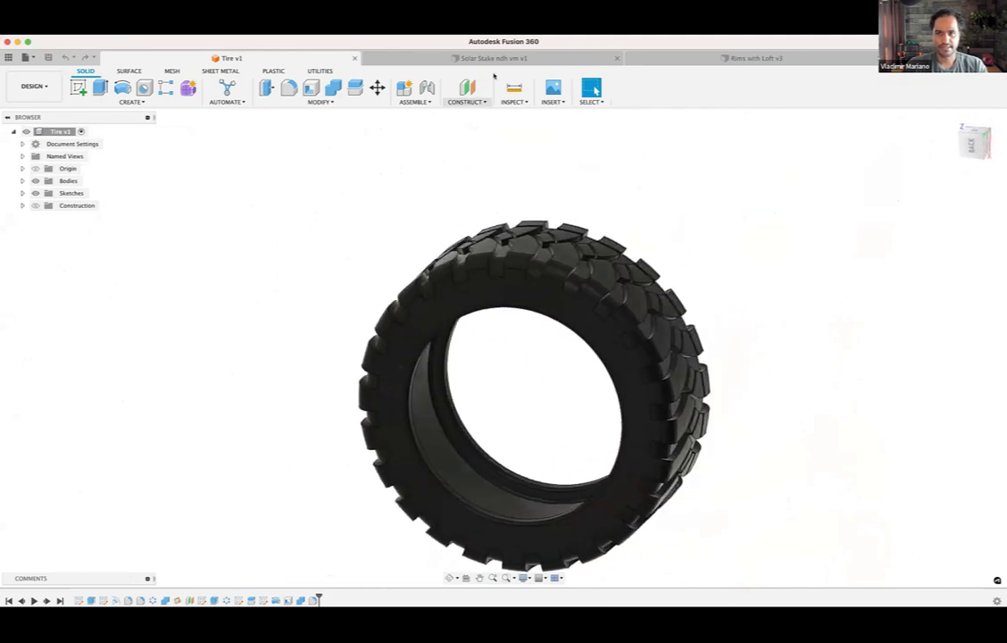
Step: Switch to the Rims with Loft design and examine the rim's barrel and lofted spokes from several angles
click(675, 58)
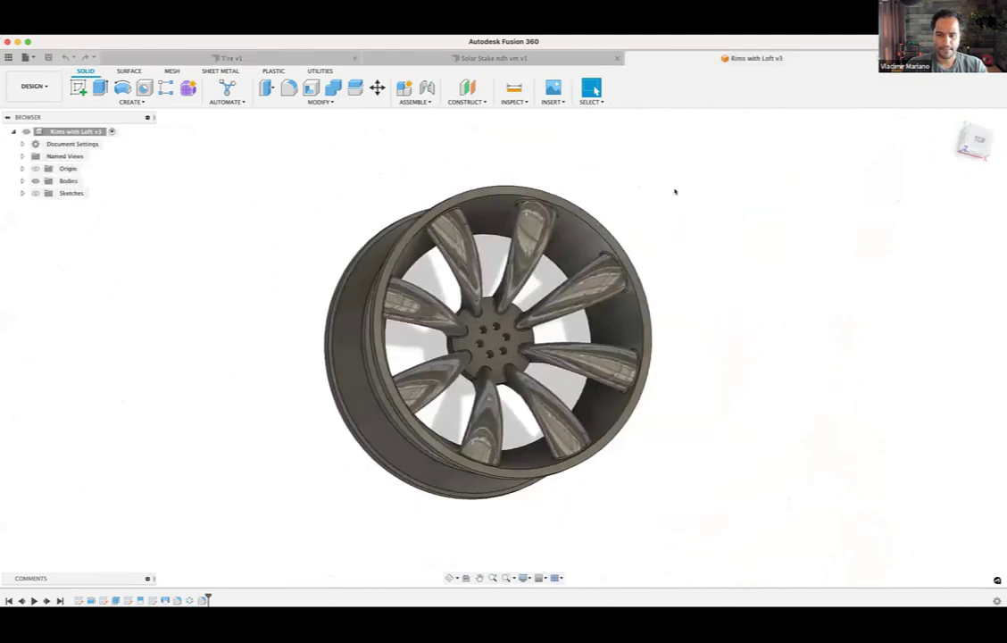
scroll(675, 191, up, 3)
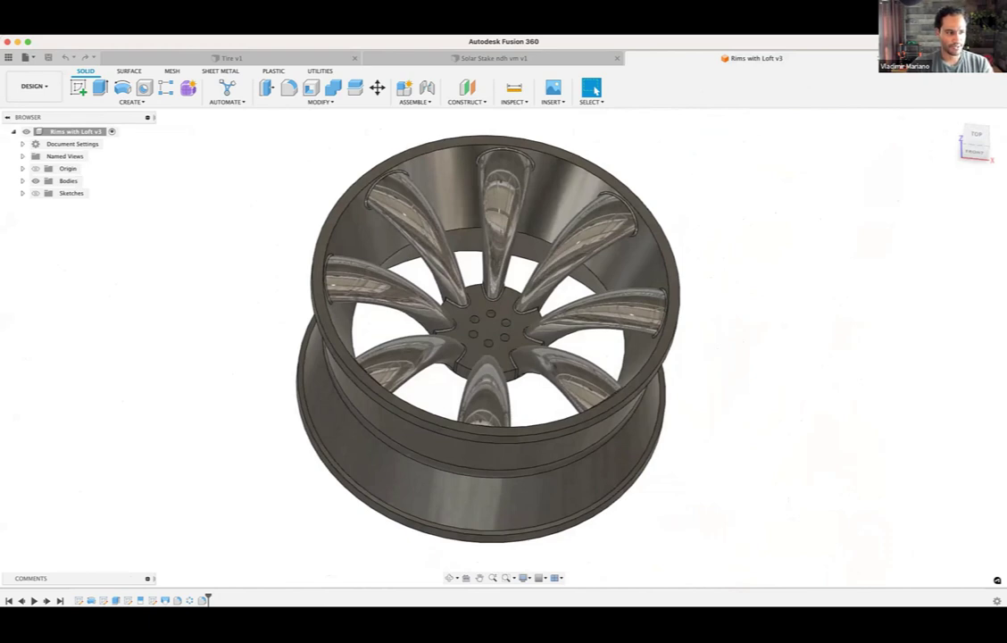
key(super+Tab)
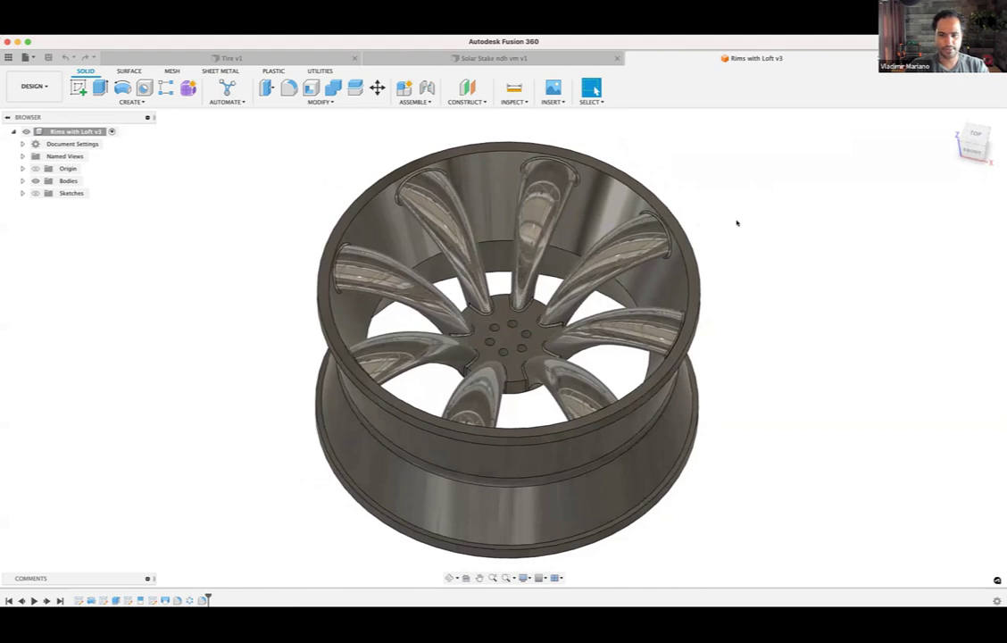
click(744, 43)
shift+middle_drag(743, 308, 726, 315)
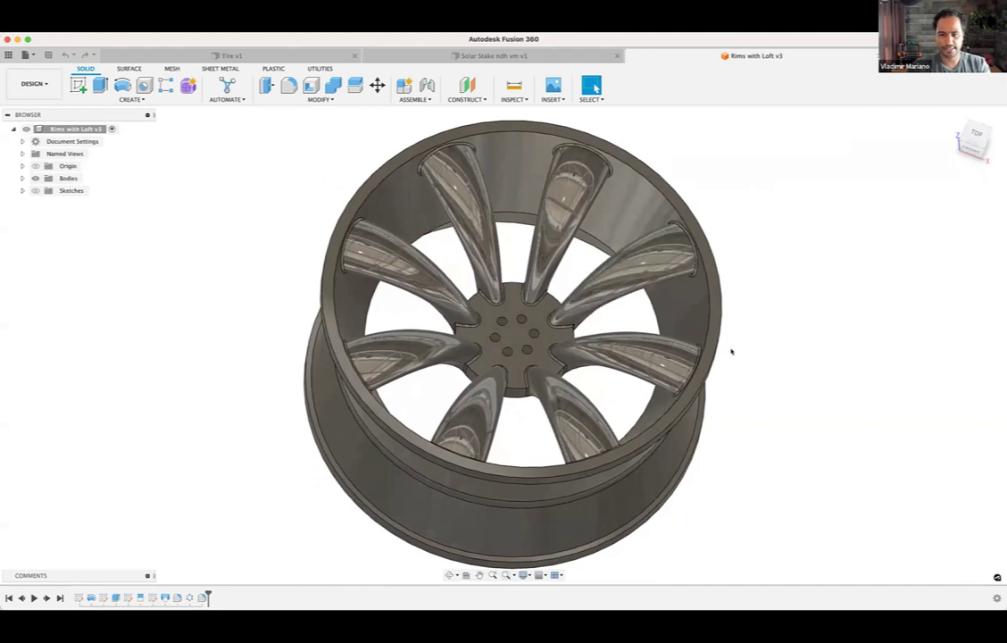
scroll(399, 363, up, 1)
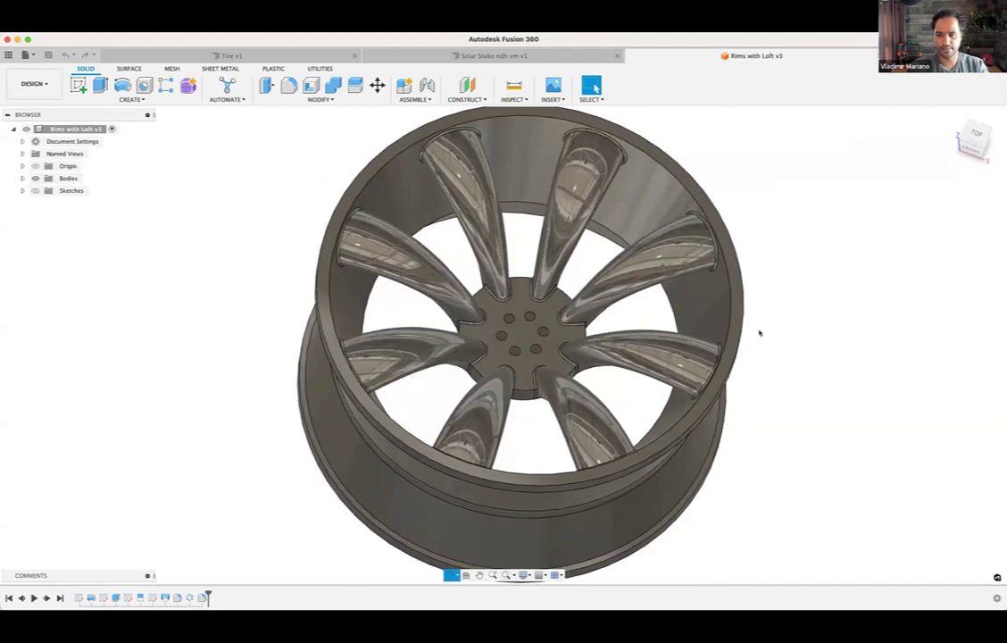
shift+middle_drag(760, 333, 786, 300)
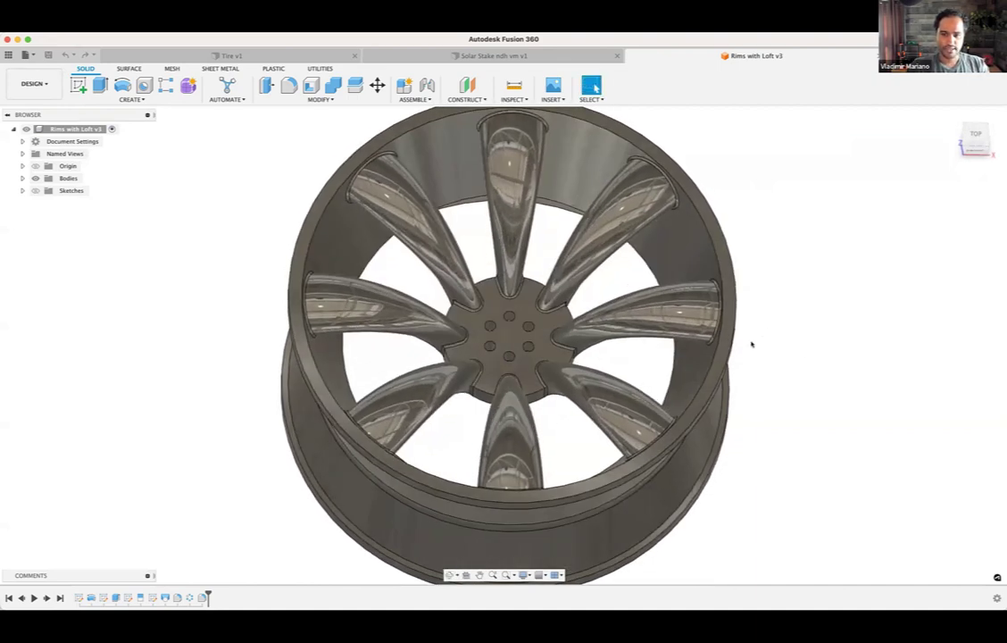
shift+middle_drag(752, 344, 738, 338)
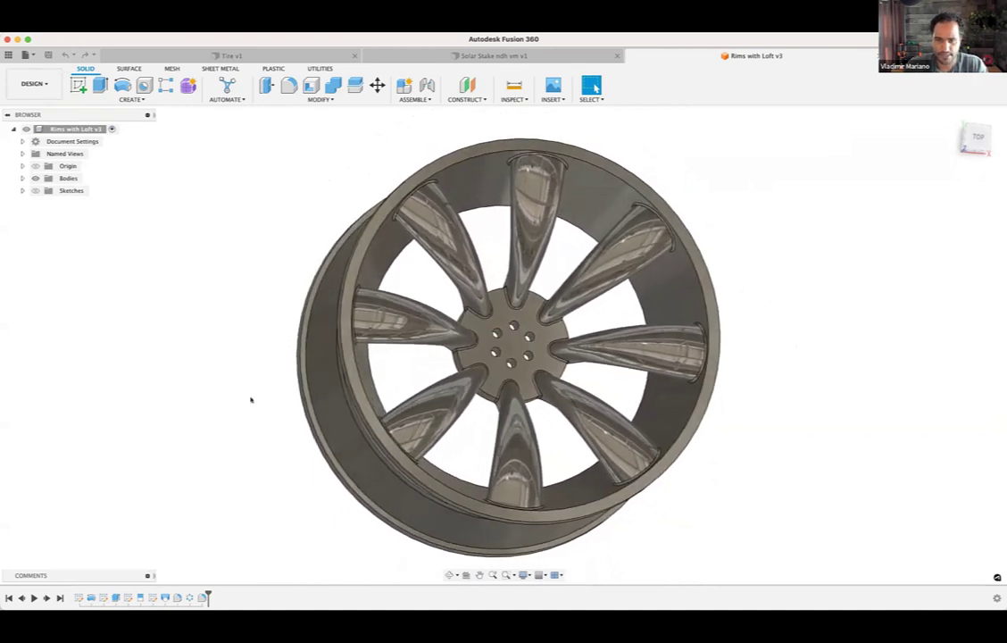
shift+scroll(250, 400, right, 8)
shift+scroll(251, 400, left, 3)
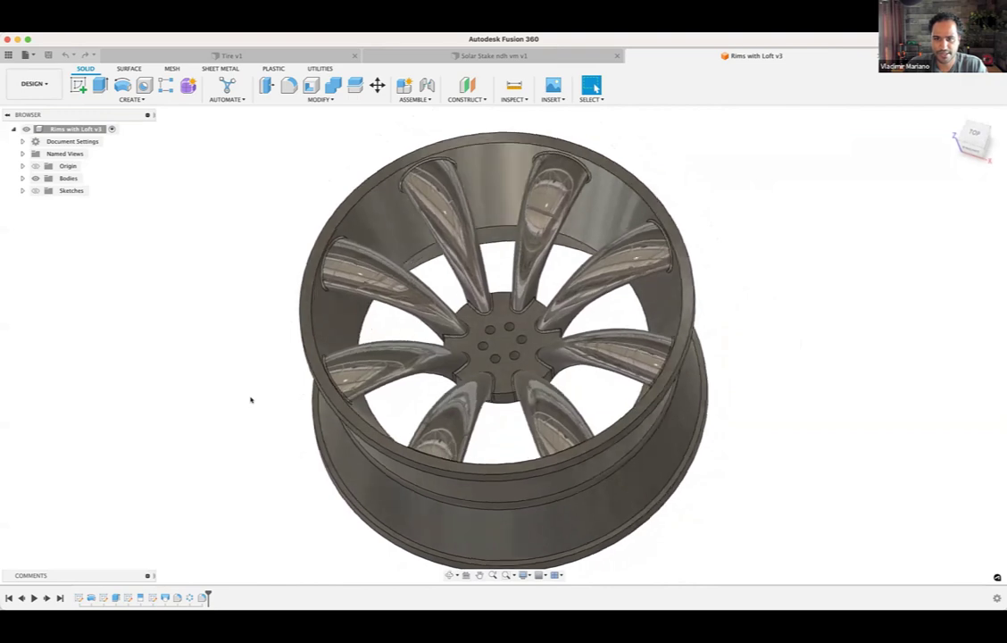
shift+middle_drag(251, 399, 251, 399)
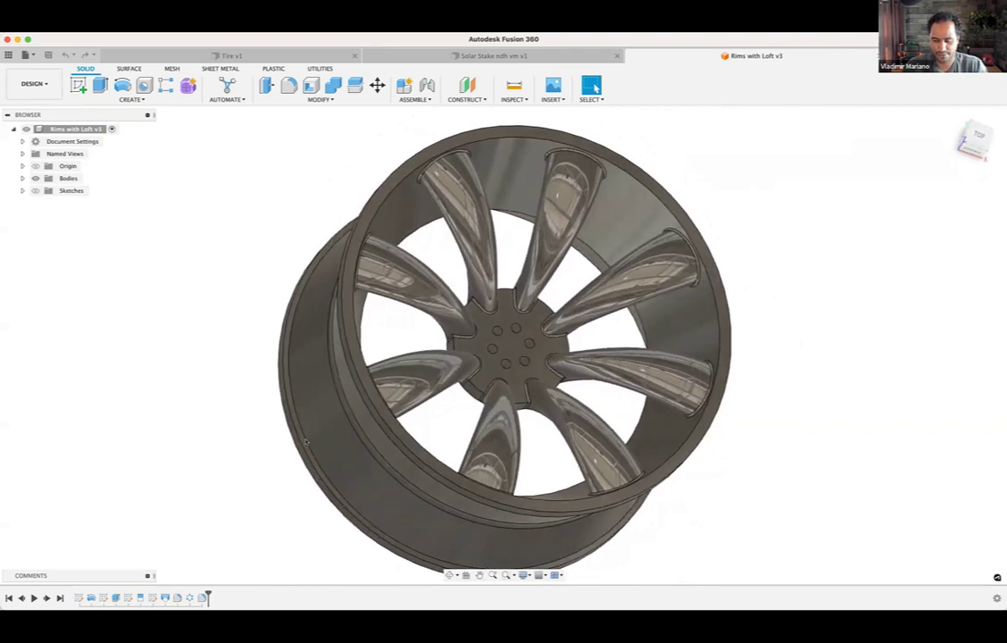
shift+middle_drag(307, 441, 223, 382)
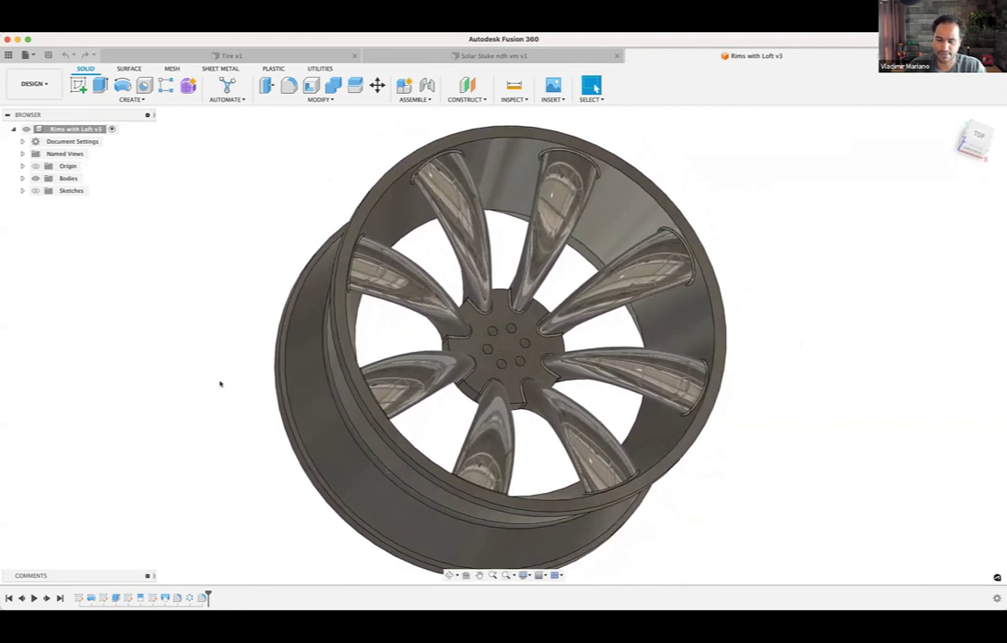
scroll(140, 531, down, 3)
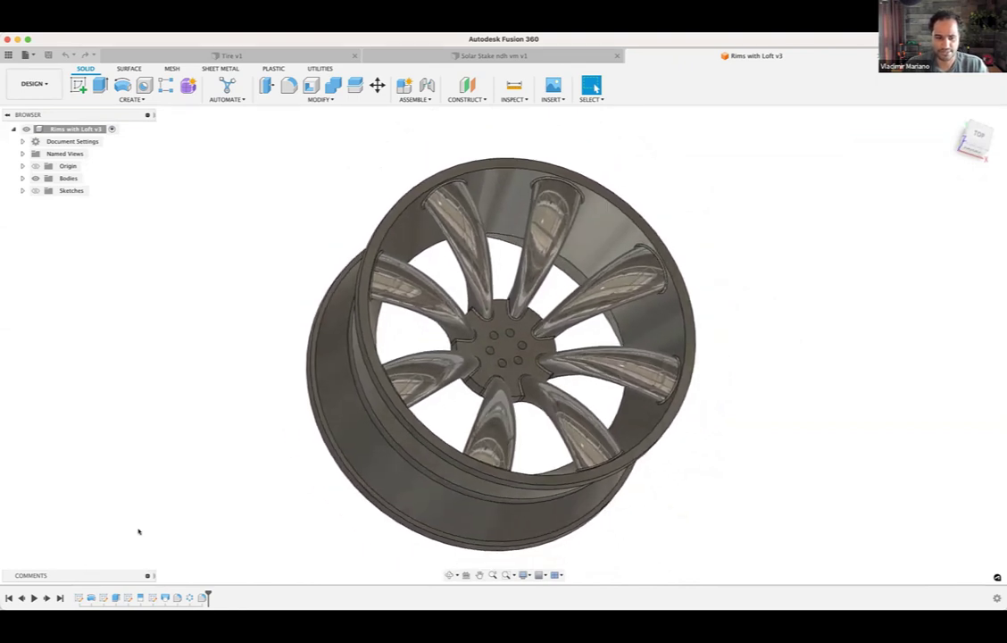
scroll(139, 532, up, 1)
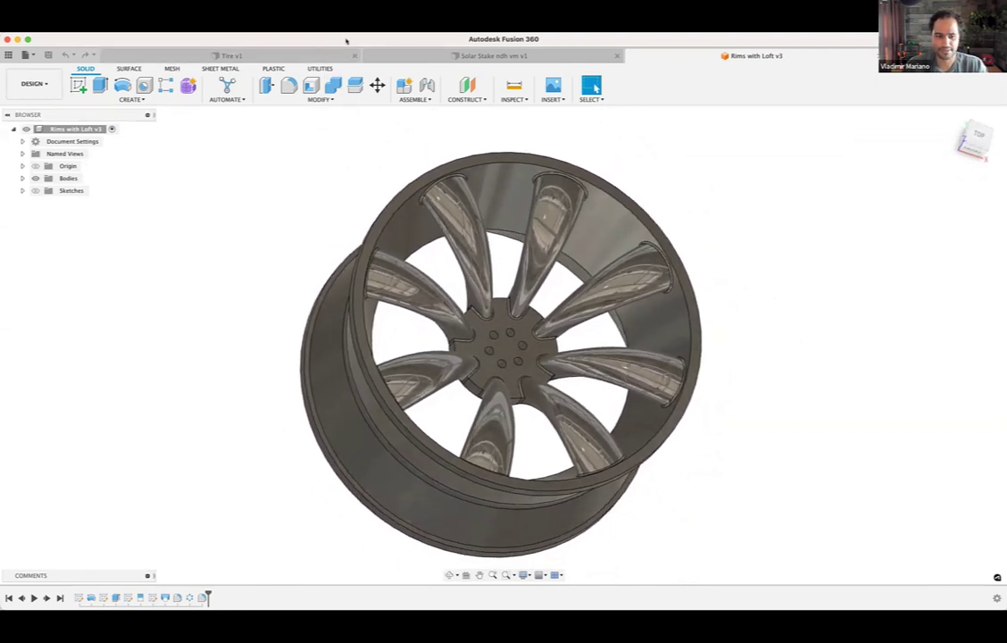
Step: Examine the rim's central hub, bolt holes and spoke bases up close
click(74, 130)
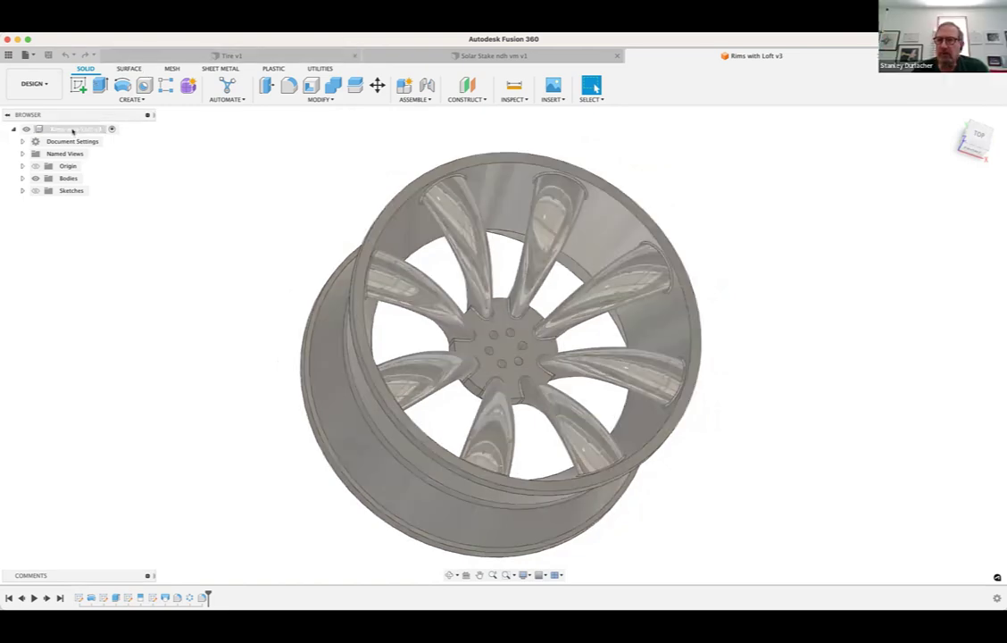
shift+middle_drag(407, 284, 474, 229)
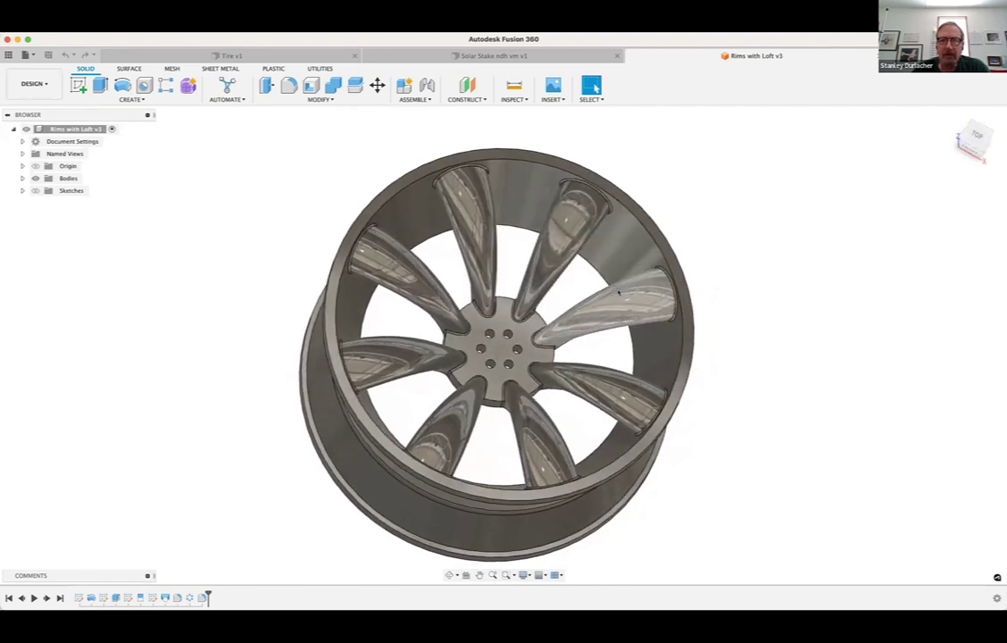
shift+middle_drag(395, 361, 363, 350)
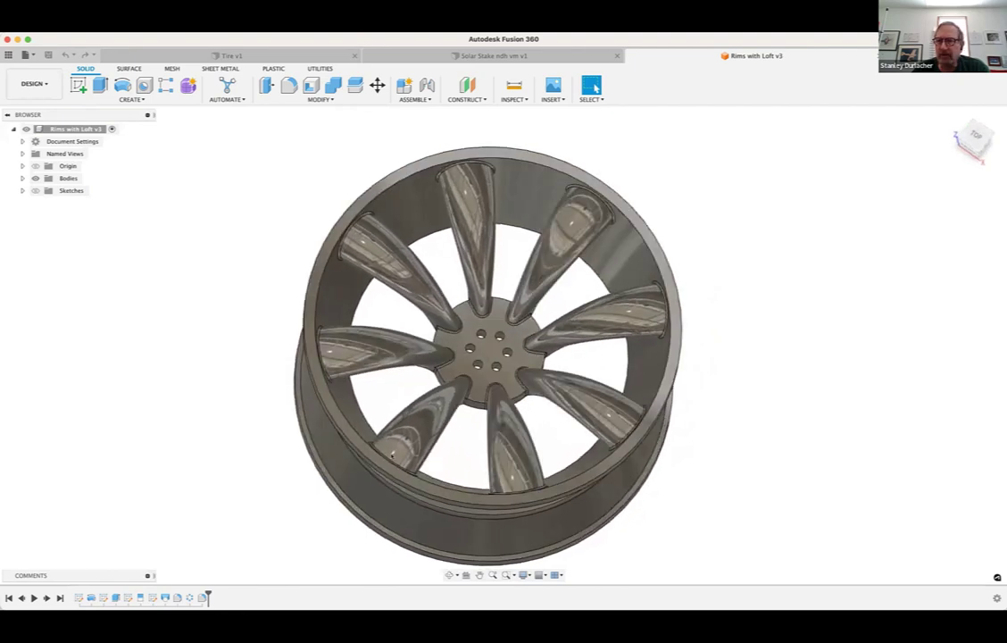
scroll(455, 385, up, 8)
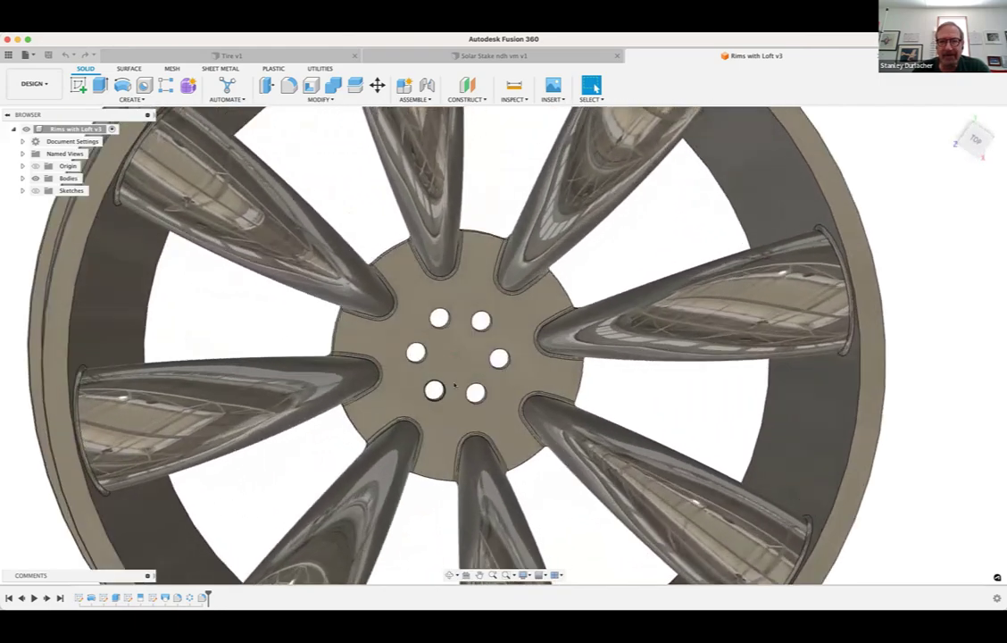
scroll(455, 385, up, 3)
scroll(455, 385, down, 4)
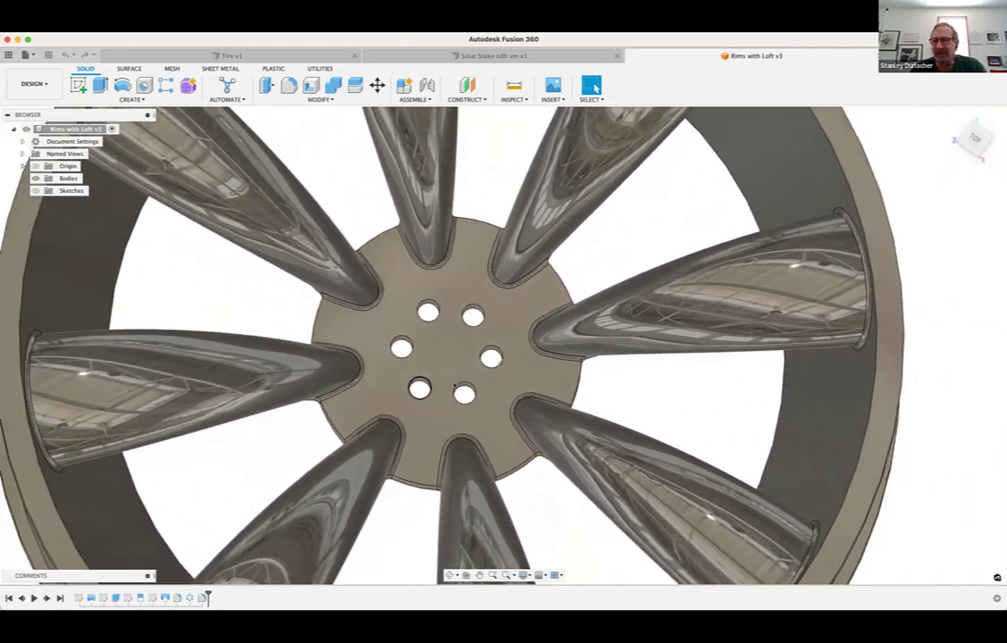
scroll(455, 385, down, 5)
shift+middle_drag(456, 385, 183, 496)
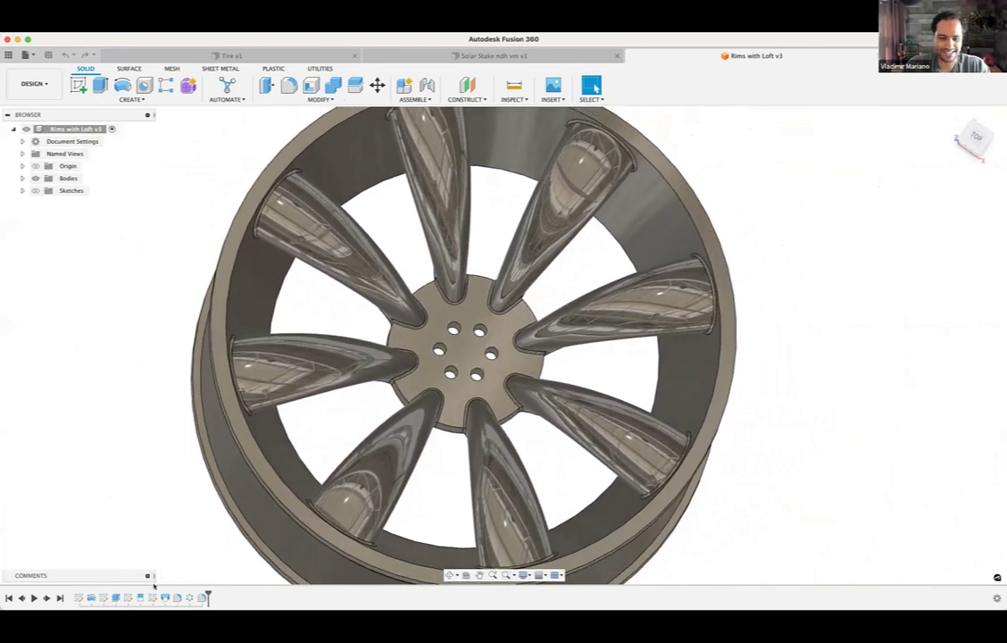
Step: Open the circular pattern of the spokes for editing and accept its settings
double_click(190, 597)
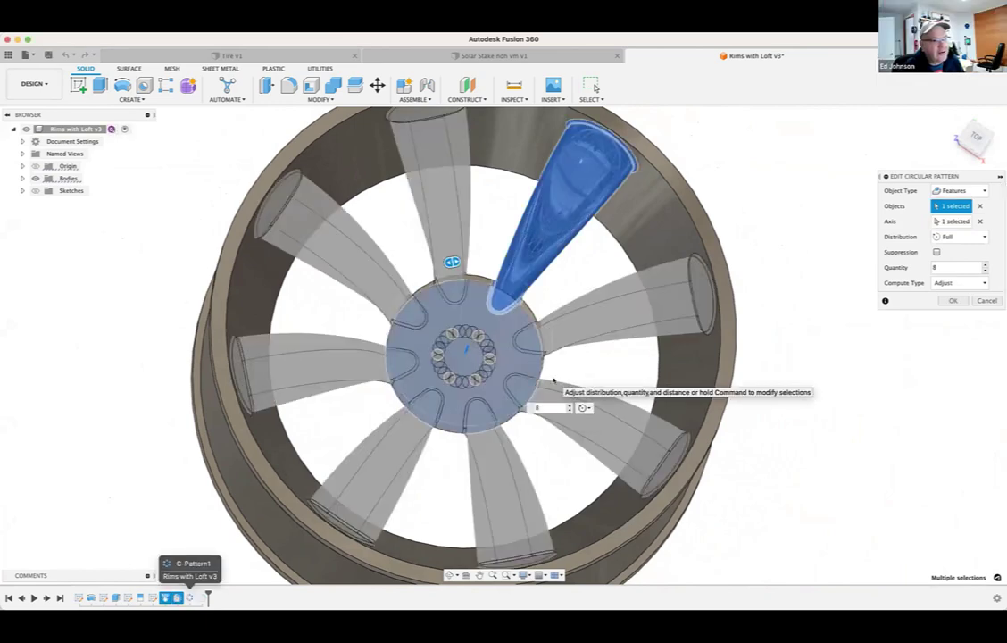
key(Return)
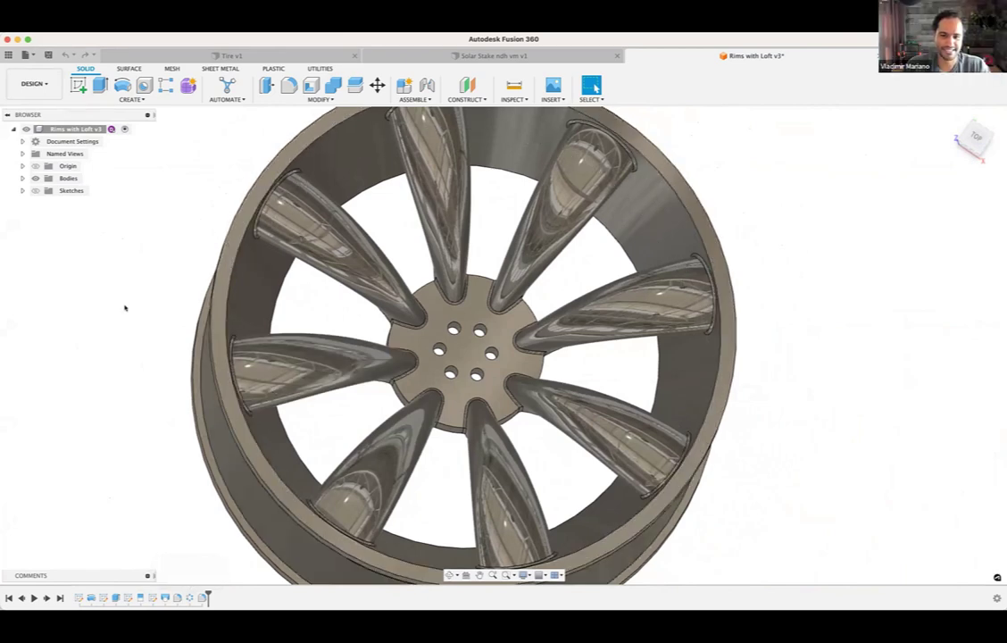
shift+middle_drag(125, 308, 160, 284)
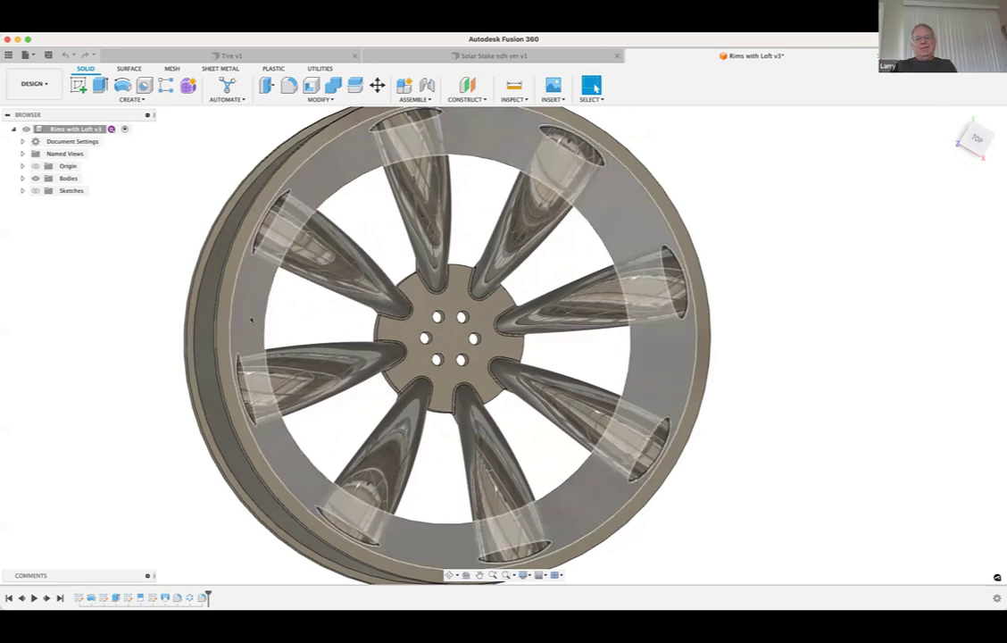
shift+scroll(712, 303, down, 5)
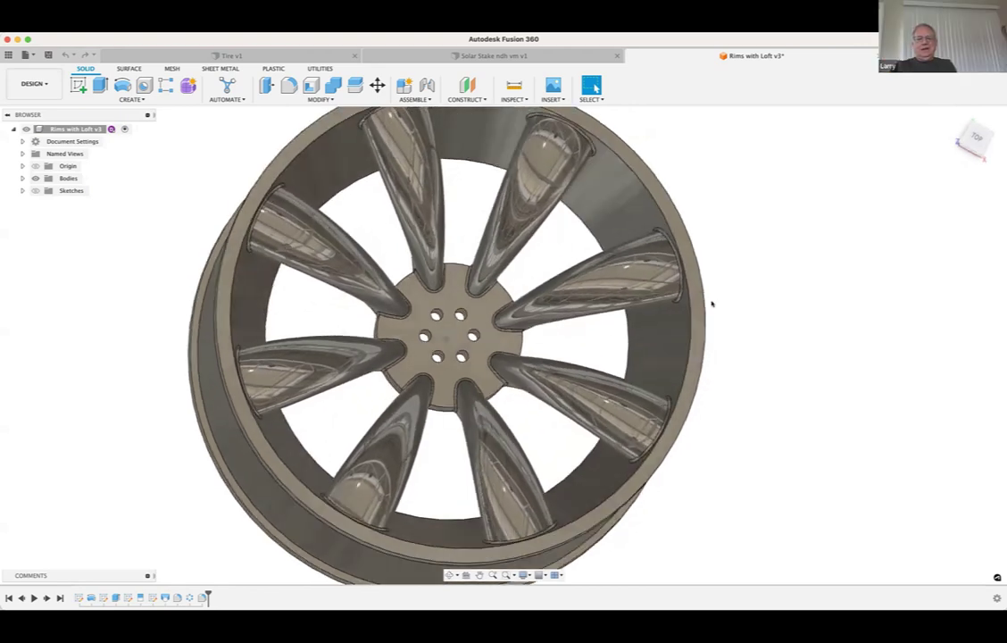
shift+middle_drag(712, 305, 785, 279)
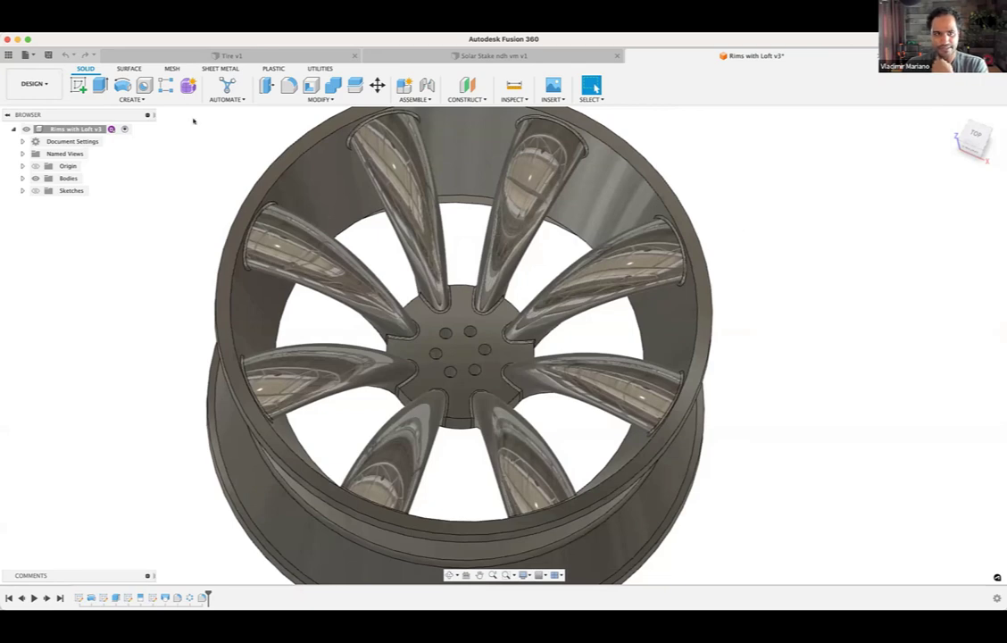
Step: Try to turn off design history capture for the Rims with Loft design
click(91, 127)
right_click(91, 127)
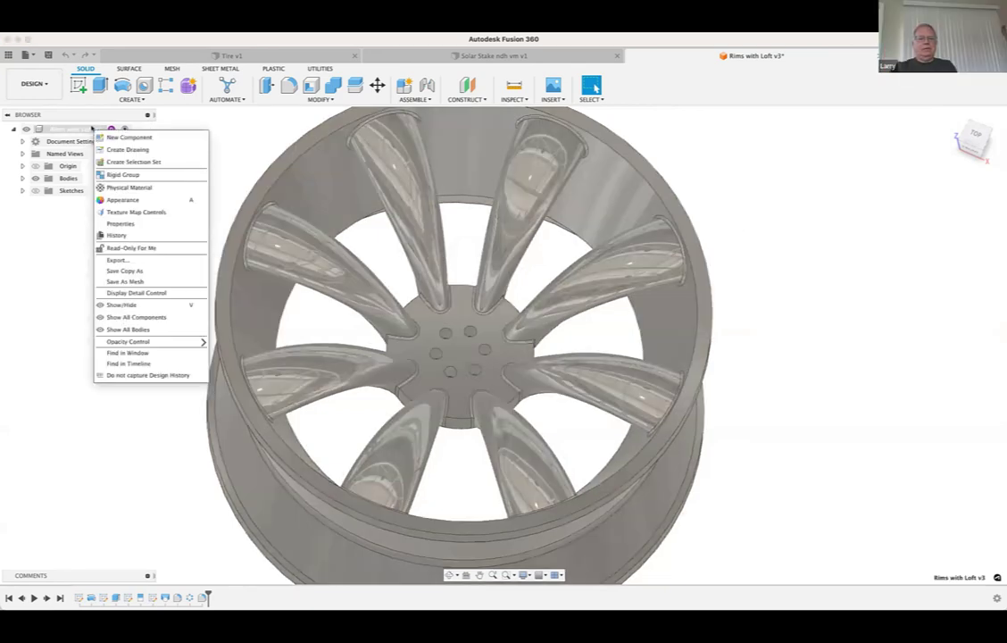
click(40, 127)
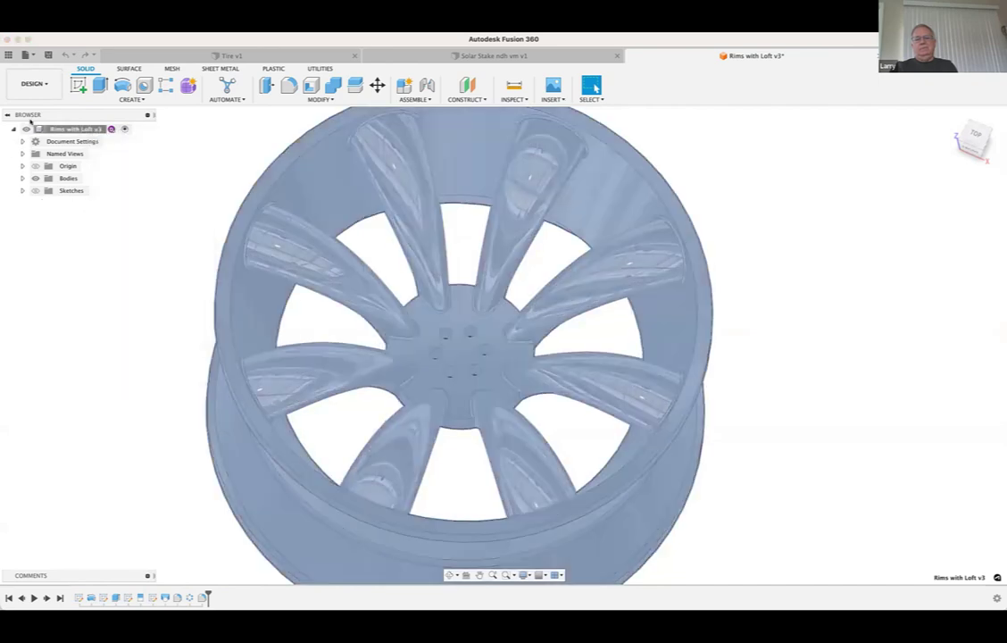
right_click(51, 129)
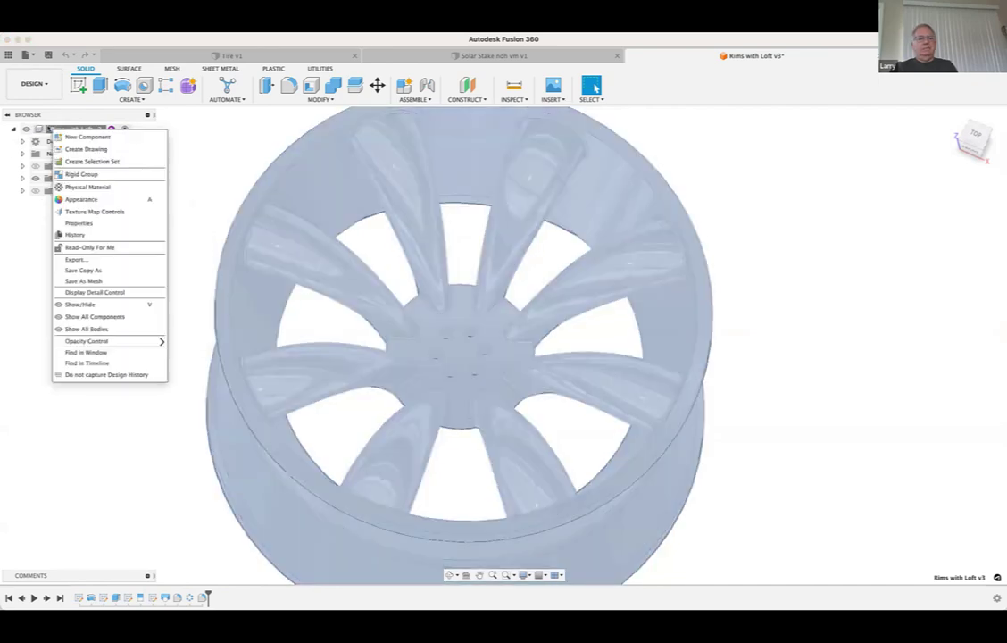
click(100, 375)
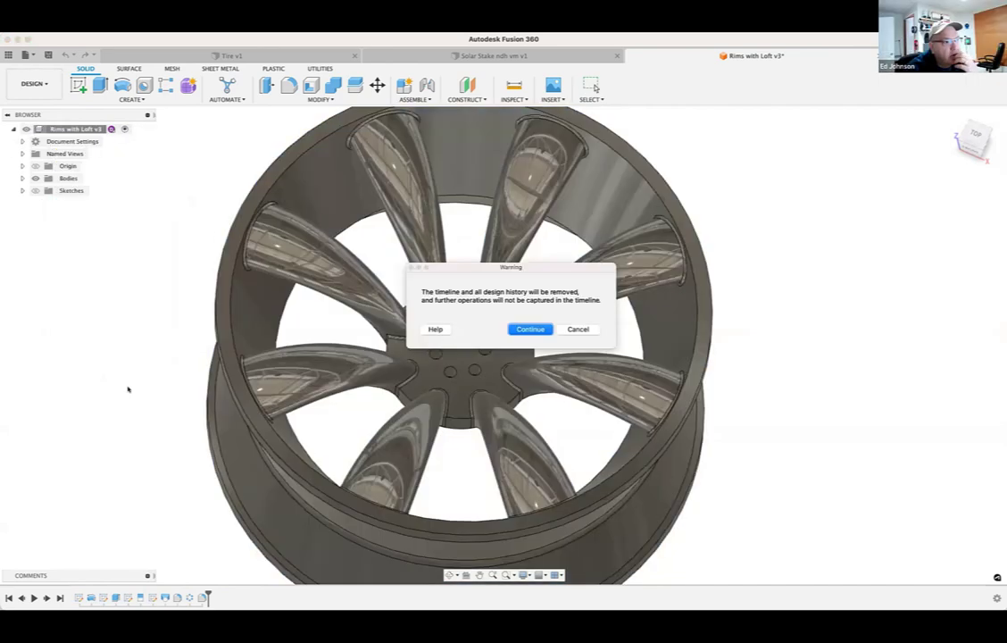
click(593, 328)
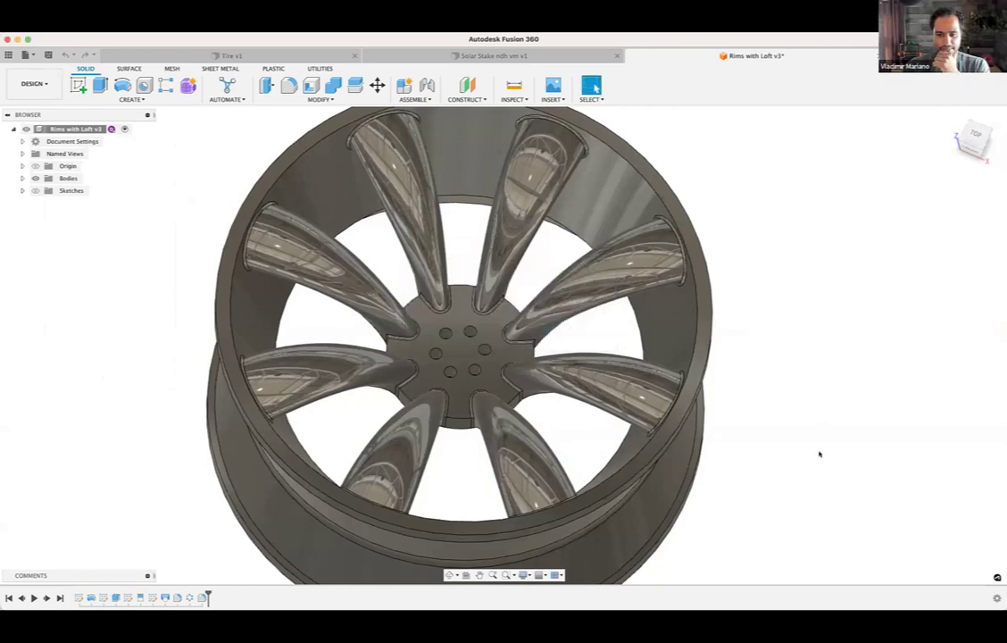
shift+middle_drag(820, 453, 761, 413)
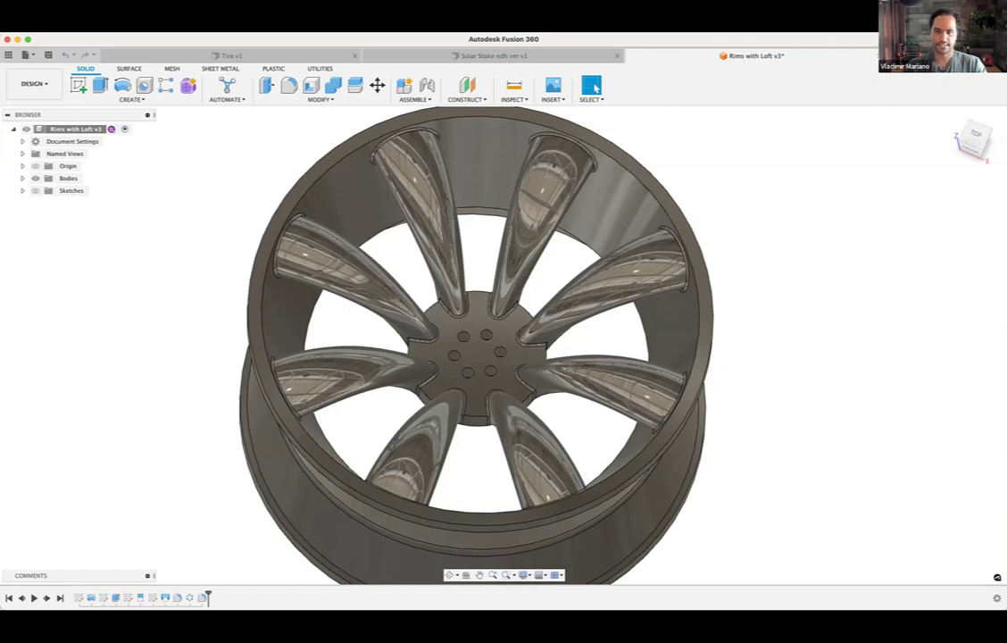
shift+middle_drag(500, 357, 384, 290)
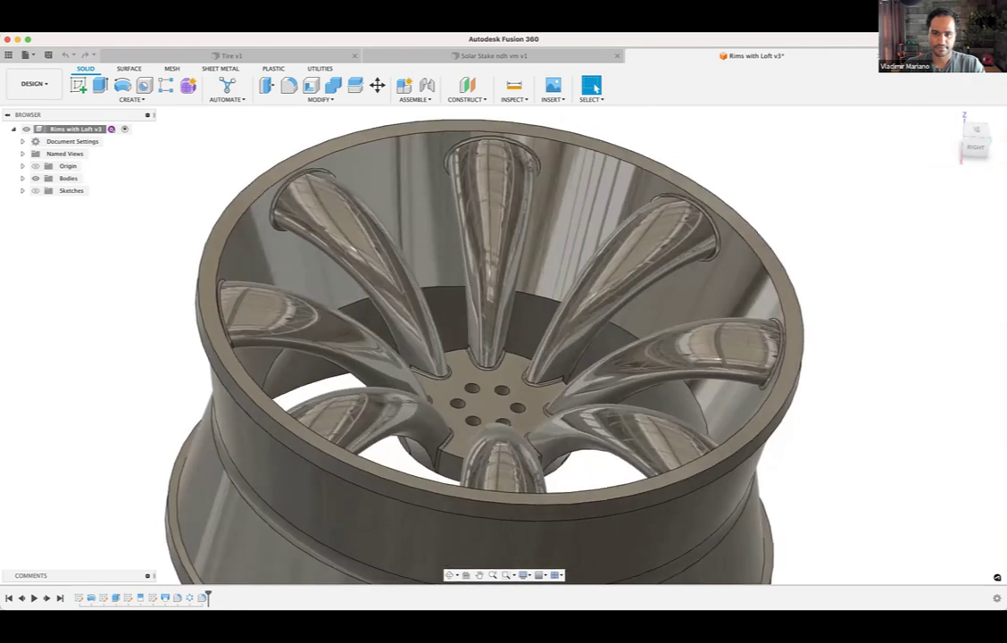
scroll(500, 354, up, 1)
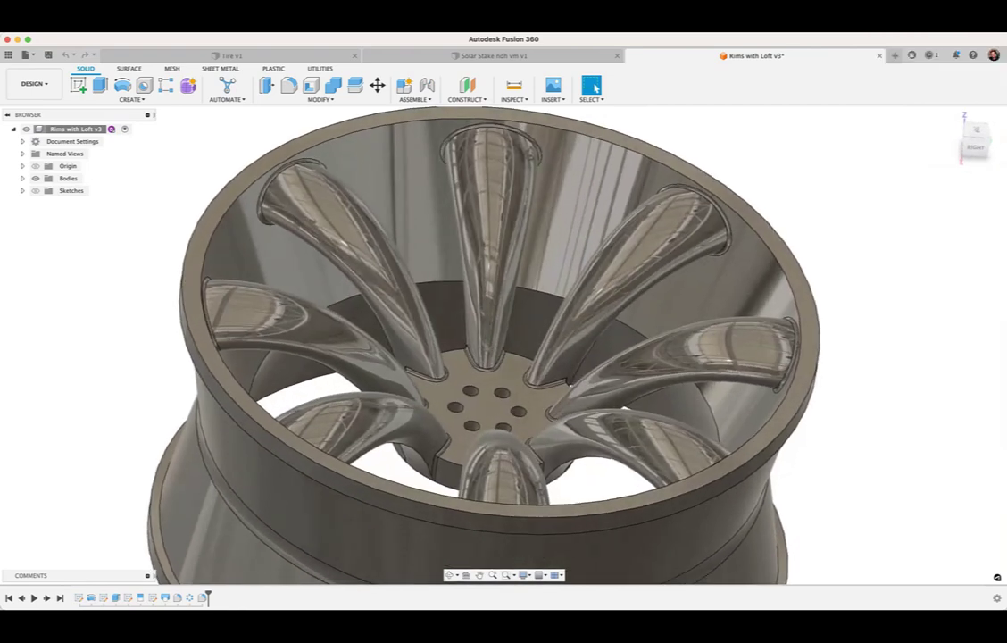
shift+middle_drag(500, 354, 500, 364)
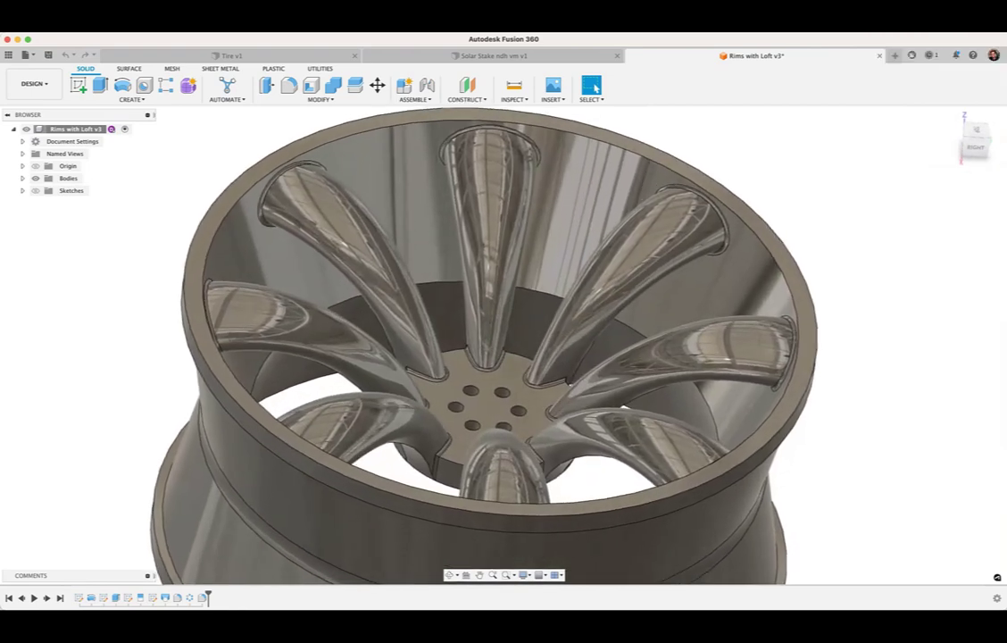
scroll(500, 354, down, 1)
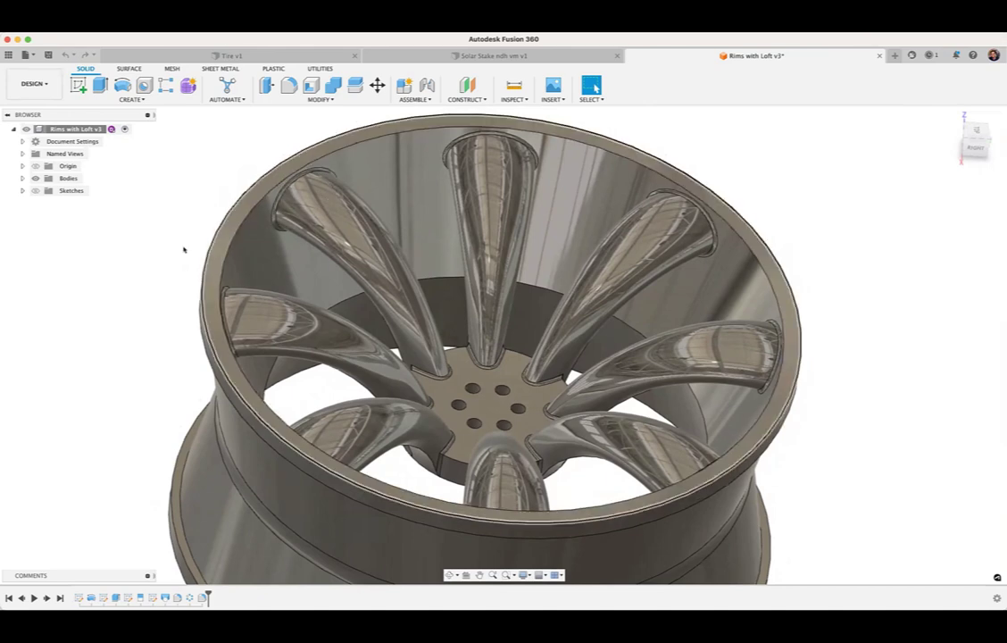
shift+middle_drag(184, 249, 143, 251)
scroll(143, 251, down, 3)
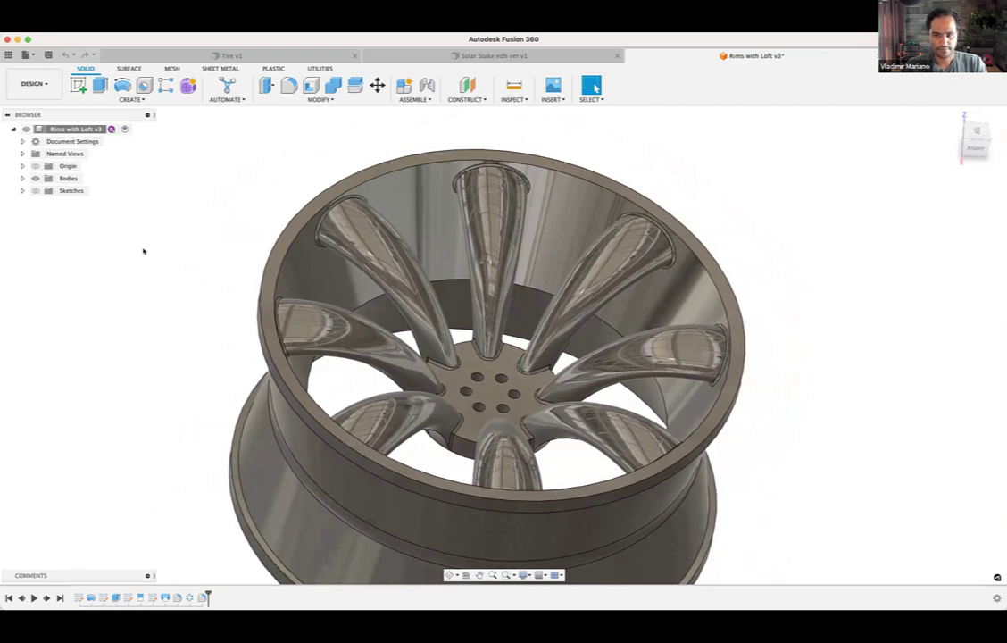
scroll(143, 251, down, 1)
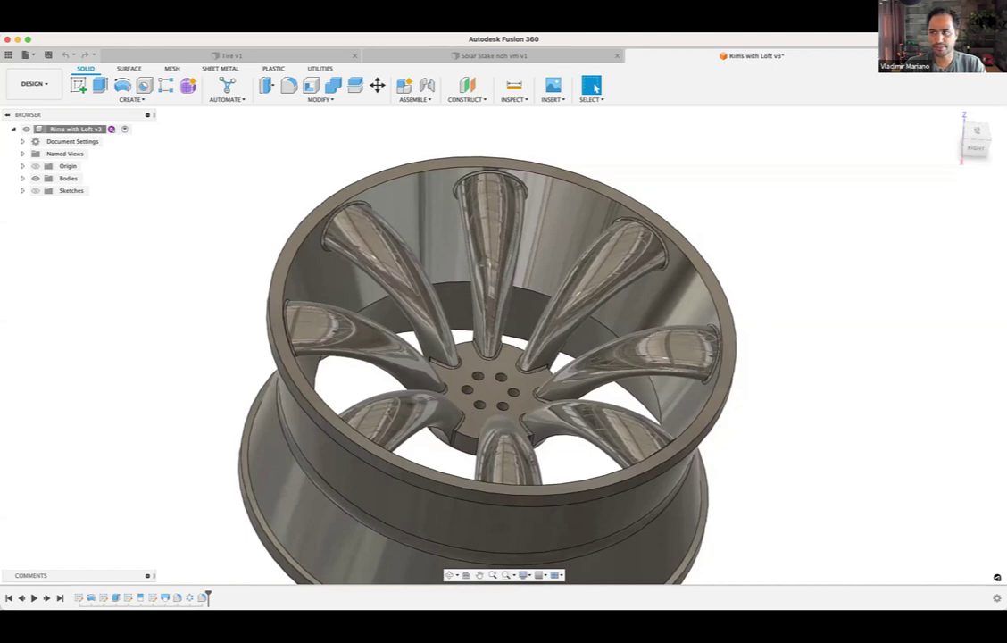
Step: Create a new design and start a sketch on the front (XZ) origin plane
click(893, 55)
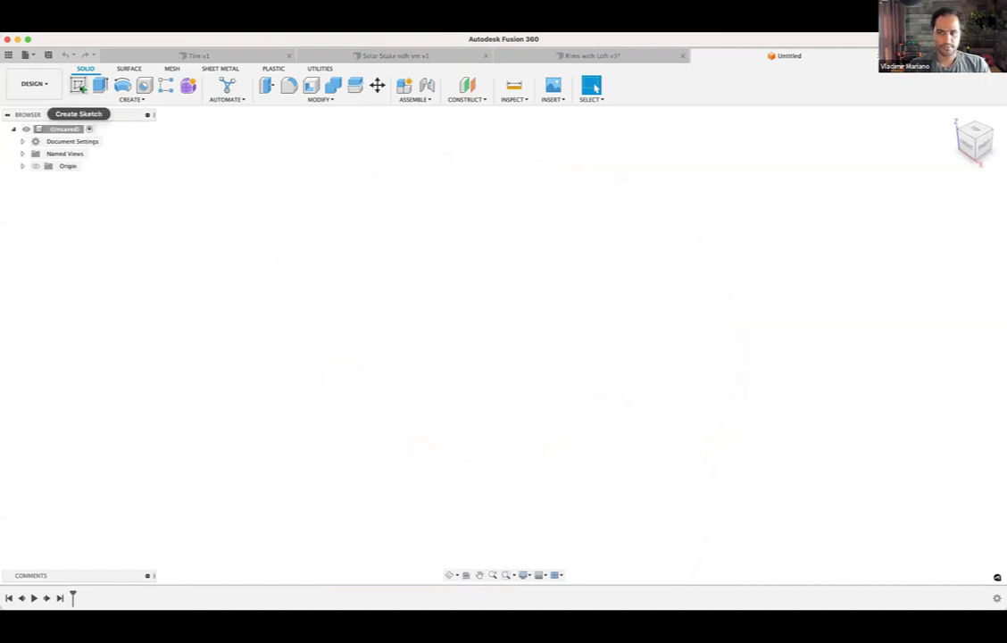
click(78, 86)
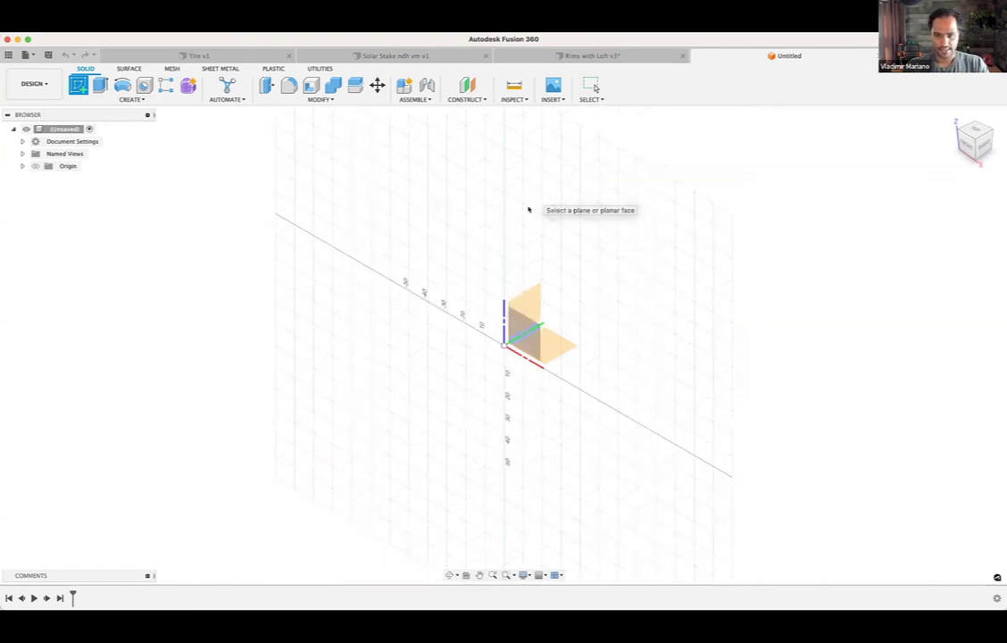
click(515, 333)
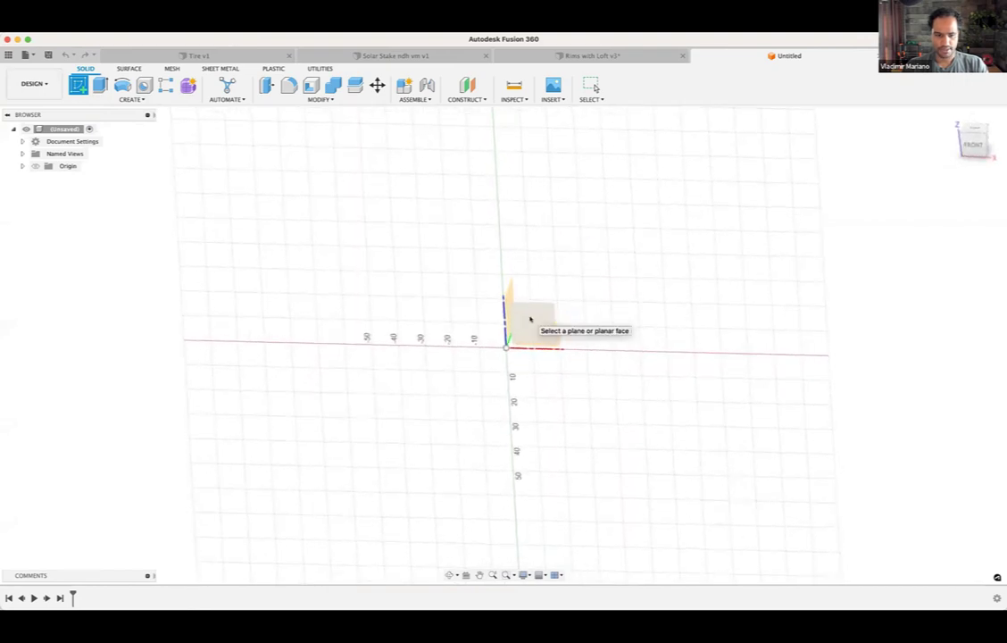
click(531, 317)
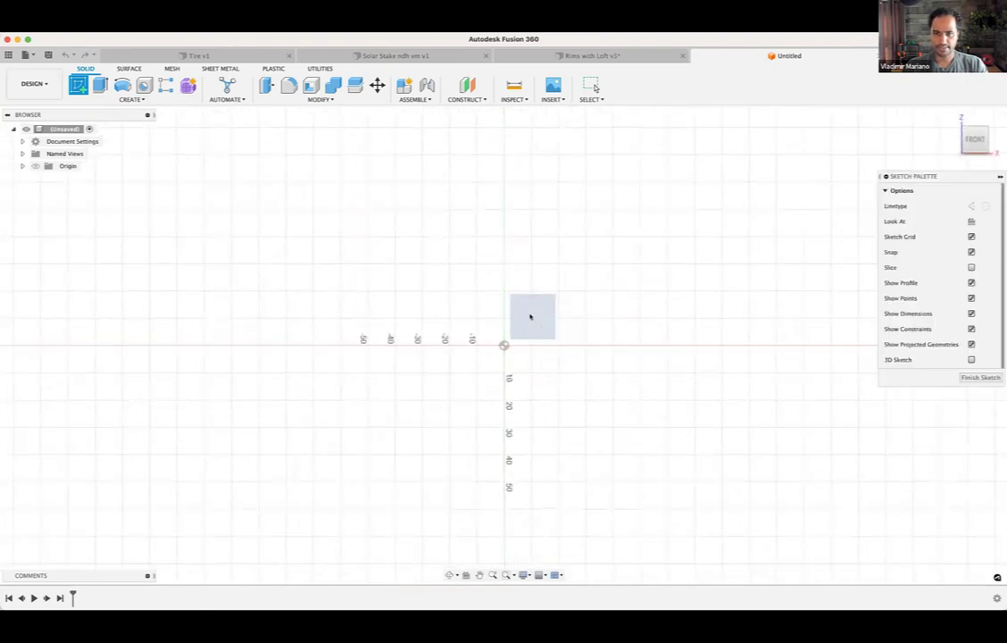
Step: Draw a 90 mm horizontal line from the origin and turn it into a construction line
scroll(475, 350, up, 5)
middle_drag(487, 328, 438, 416)
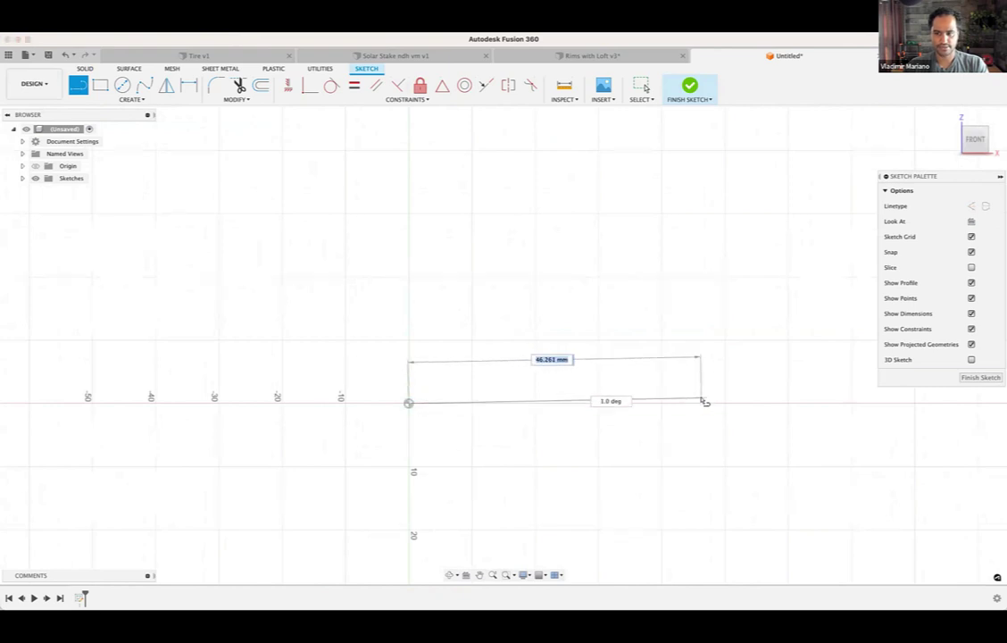
middle_drag(706, 407, 590, 414)
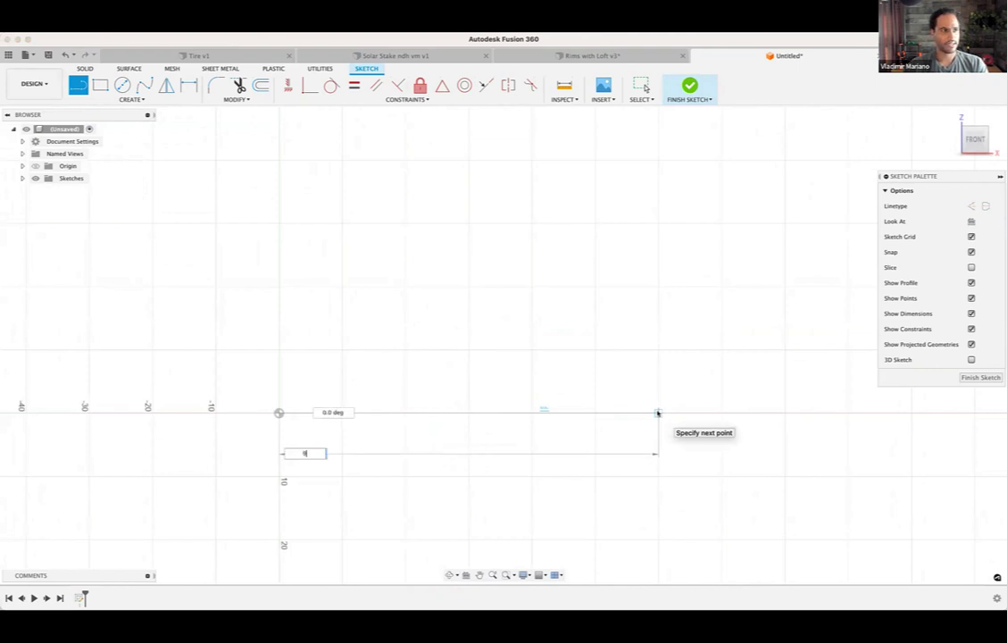
text(90)
key(Return)
key(Escape)
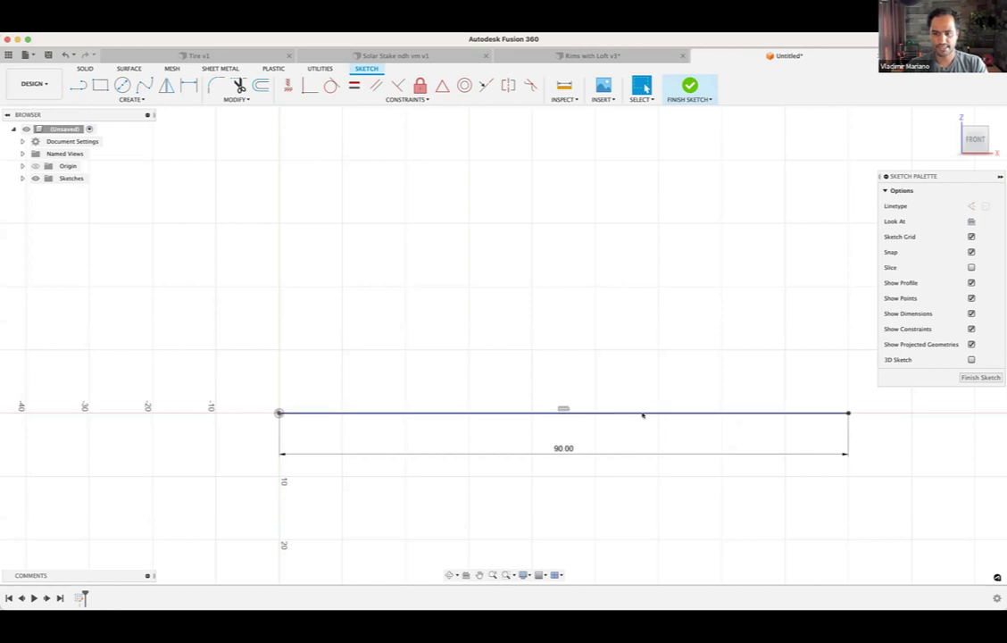
middle_drag(643, 323, 606, 286)
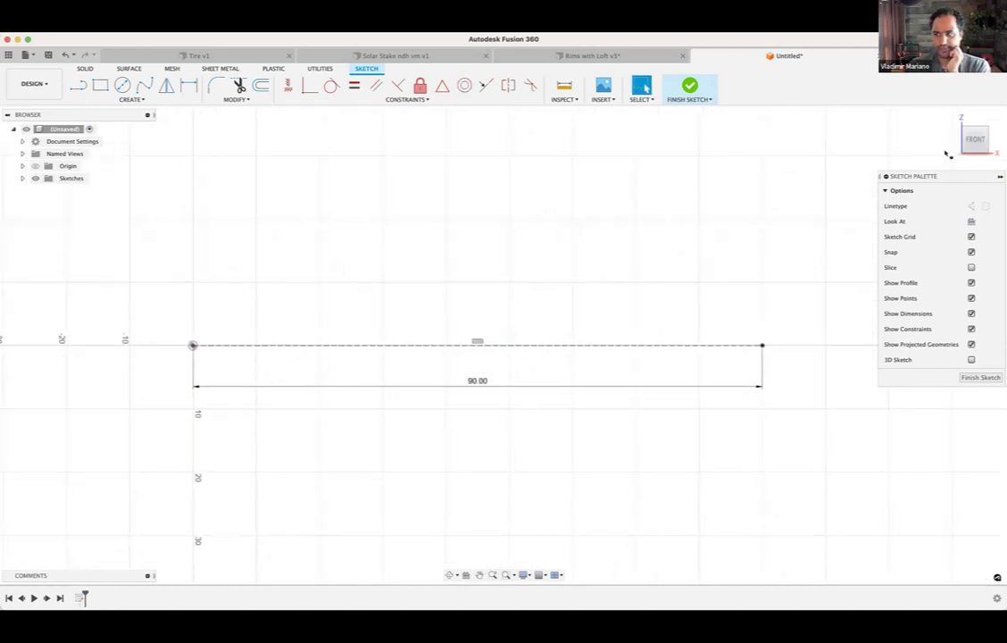
Step: Rotate the sketch view so the construction line stands upright, and move its 90 mm dimension to the line's opposite side
click(983, 114)
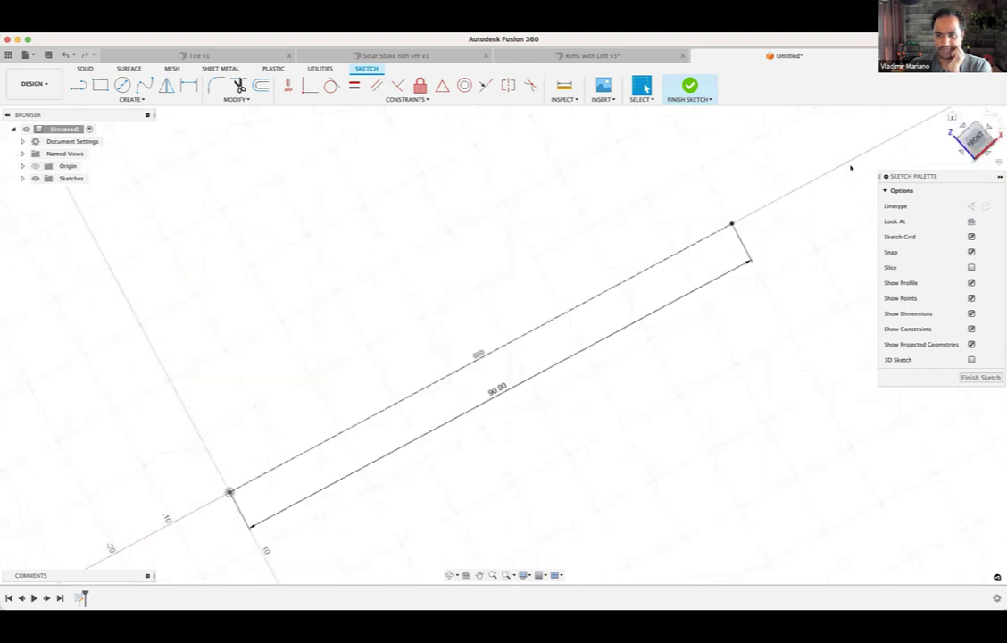
scroll(486, 376, down, 1)
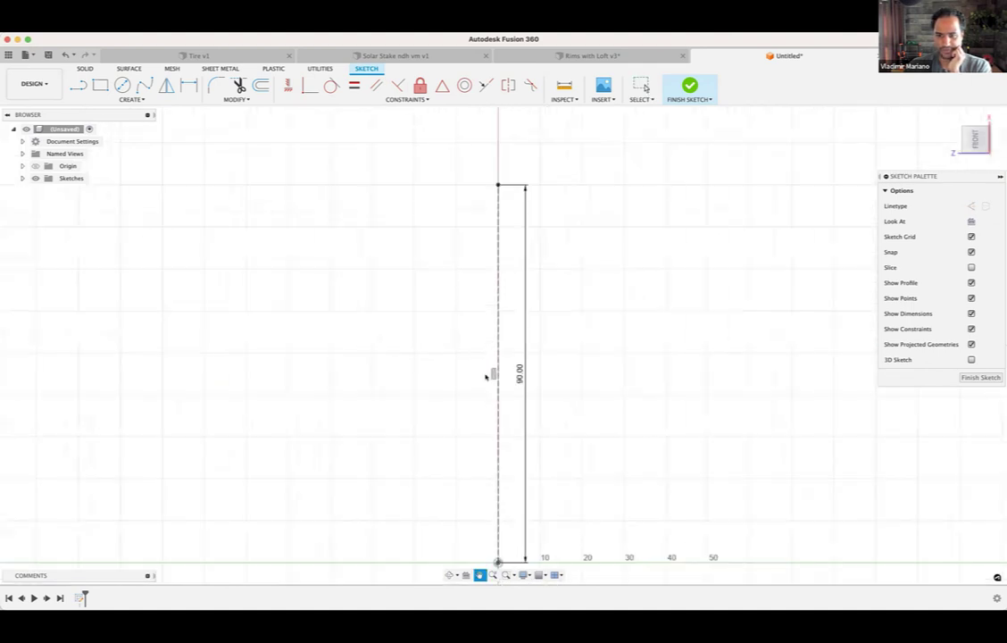
middle_drag(487, 377, 398, 344)
scroll(473, 364, down, 1)
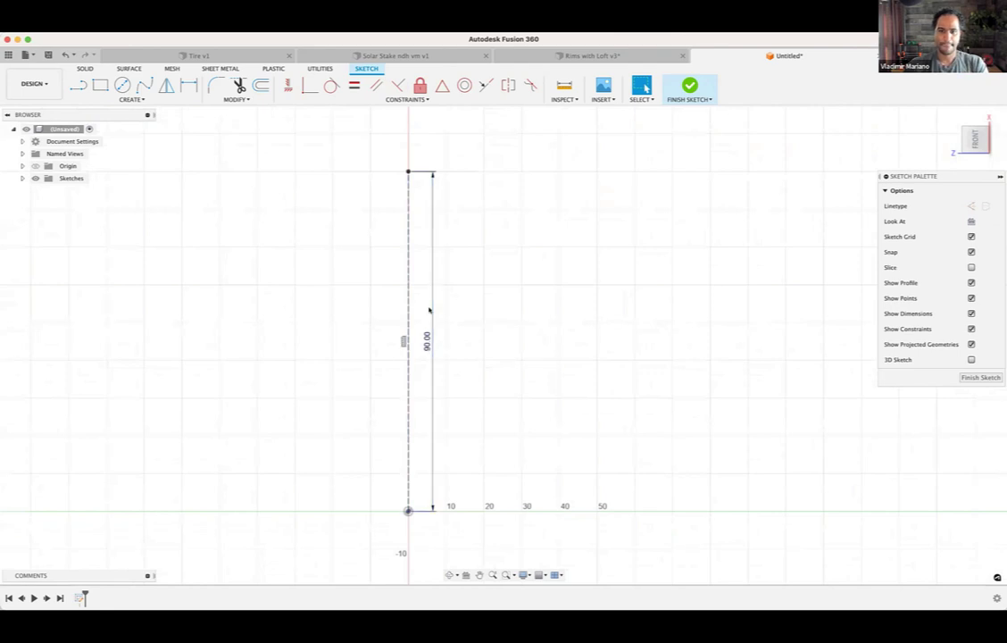
drag(431, 307, 357, 300)
middle_drag(366, 281, 382, 399)
scroll(388, 250, up, 1)
scroll(388, 249, up, 5)
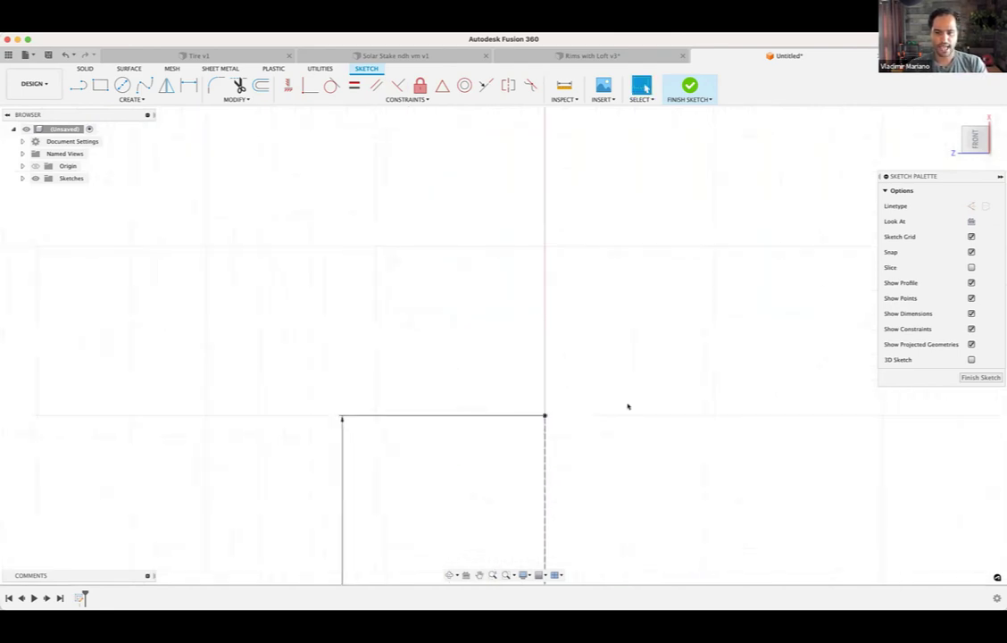
scroll(645, 416, down, 2)
middle_drag(645, 416, 511, 364)
scroll(511, 364, down, 1)
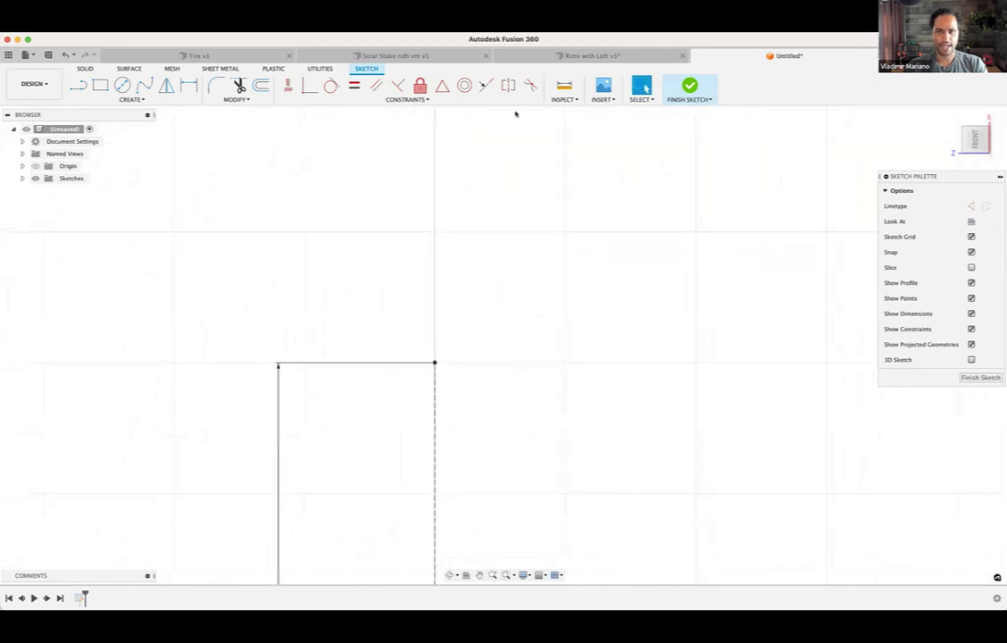
Step: Switch to the Rims with Loft design and examine the barrel's sloped outer faces and raised edge lips
click(590, 55)
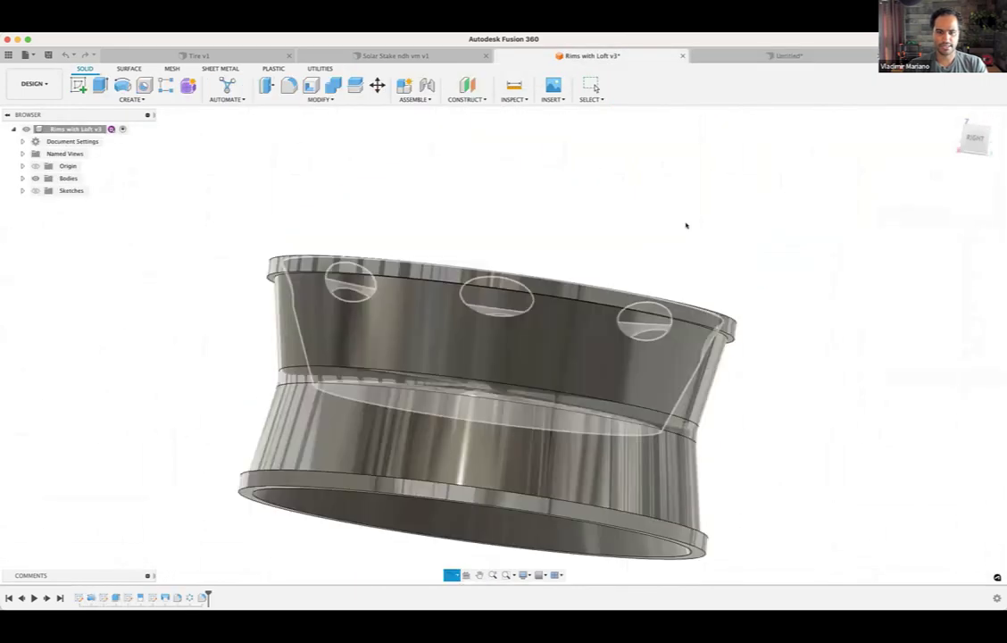
shift+middle_drag(687, 225, 482, 197)
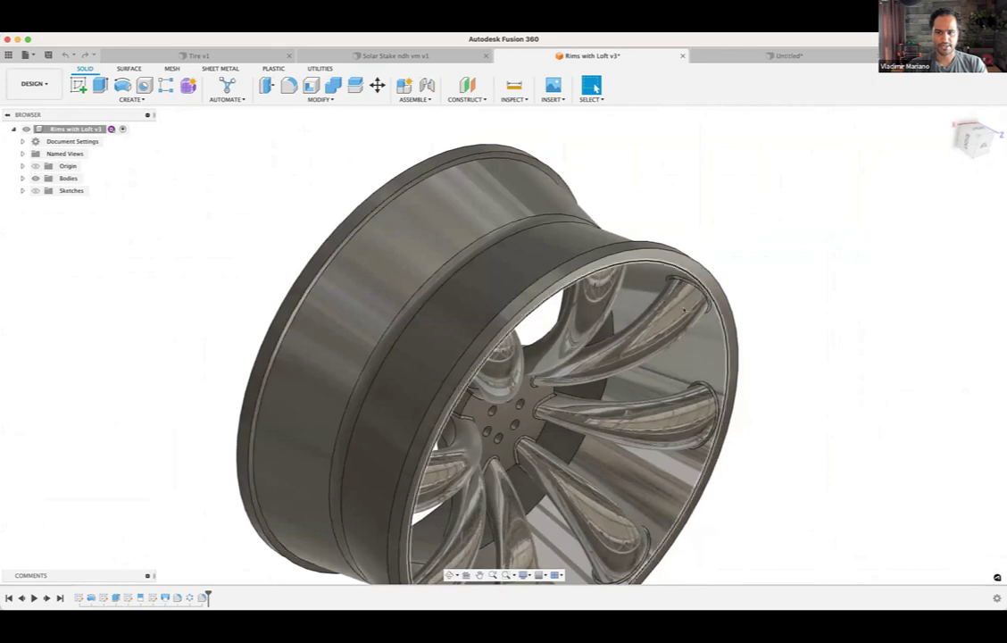
shift+middle_drag(794, 274, 487, 237)
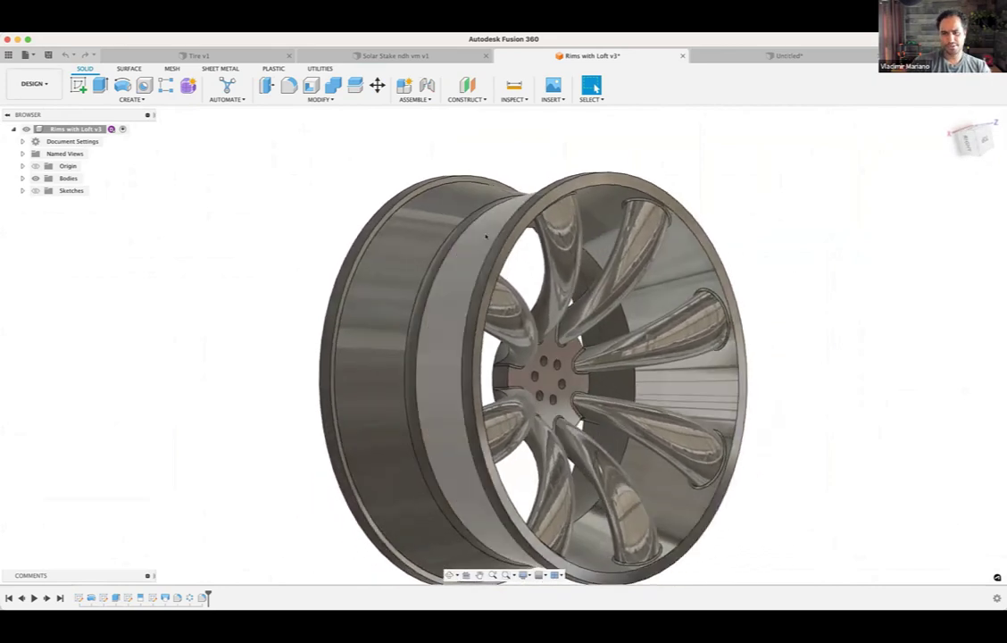
click(487, 237)
click(444, 259)
click(380, 243)
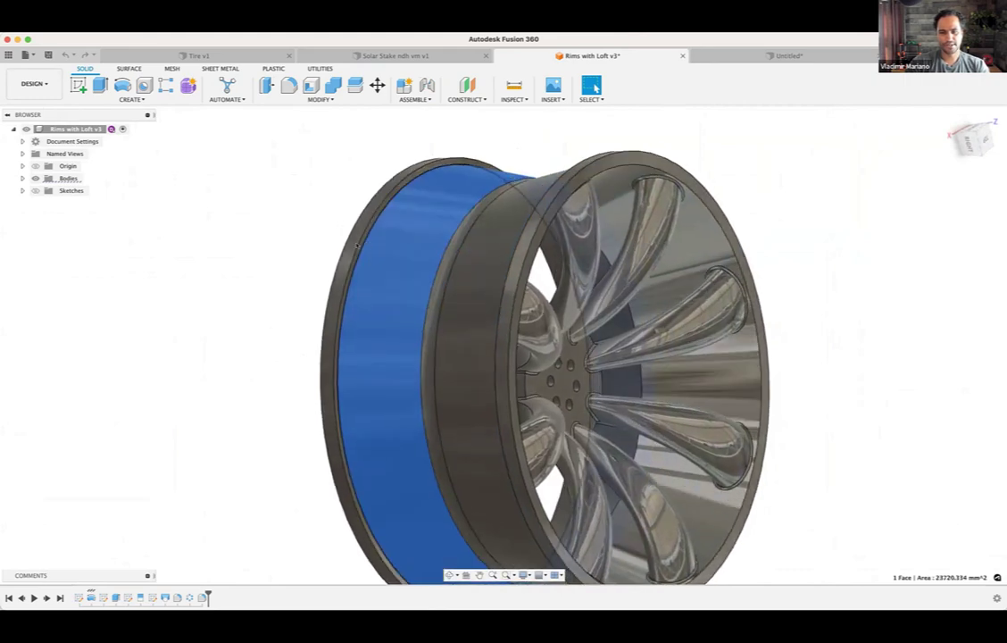
shift+middle_drag(356, 246, 366, 225)
click(366, 225)
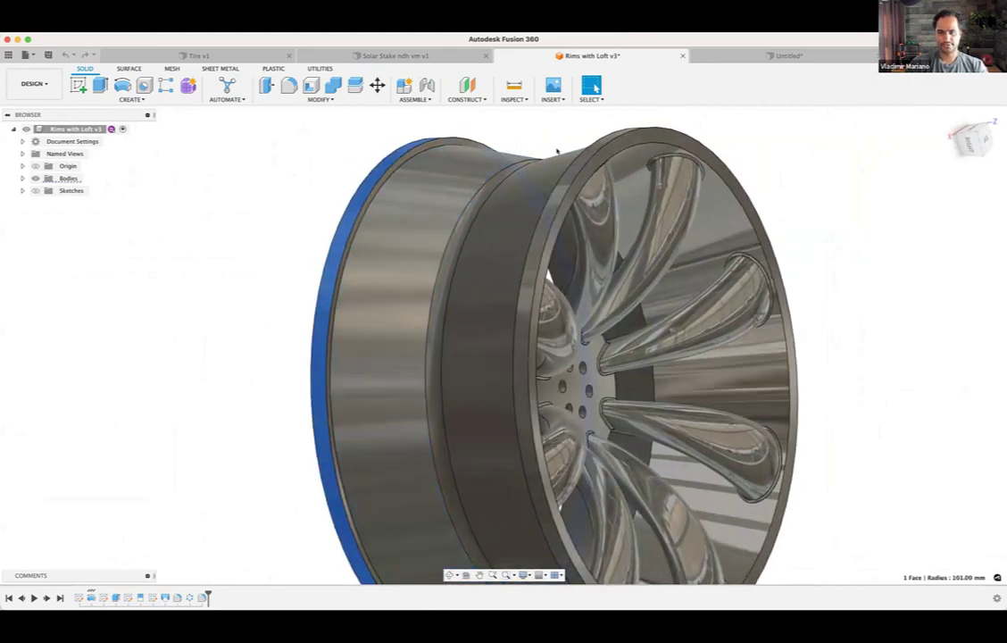
shift+middle_drag(557, 152, 684, 196)
shift+middle_drag(662, 240, 539, 157)
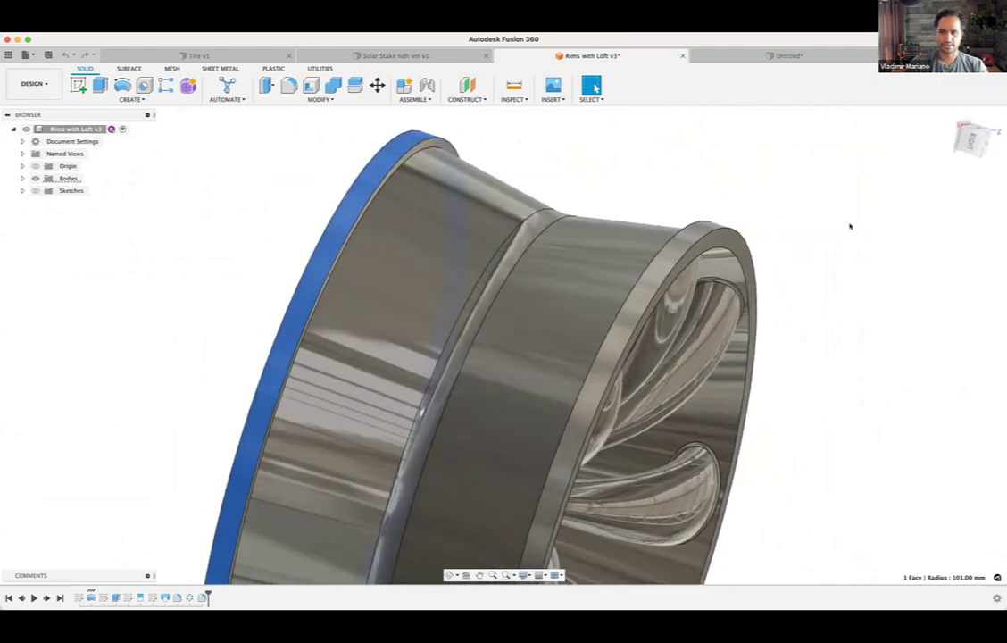
shift+middle_drag(850, 227, 617, 200)
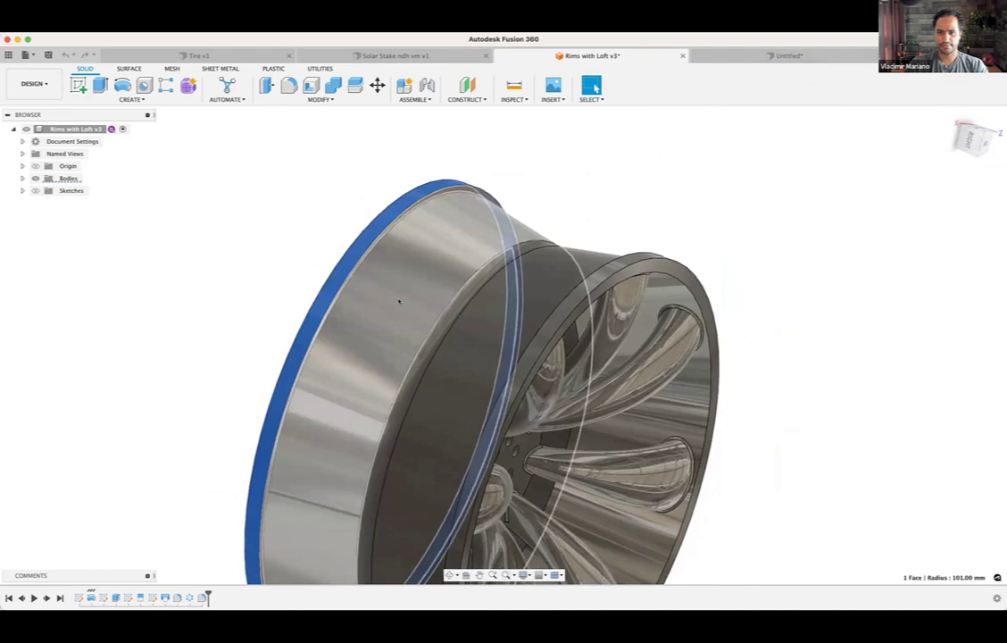
shift+middle_drag(399, 301, 705, 89)
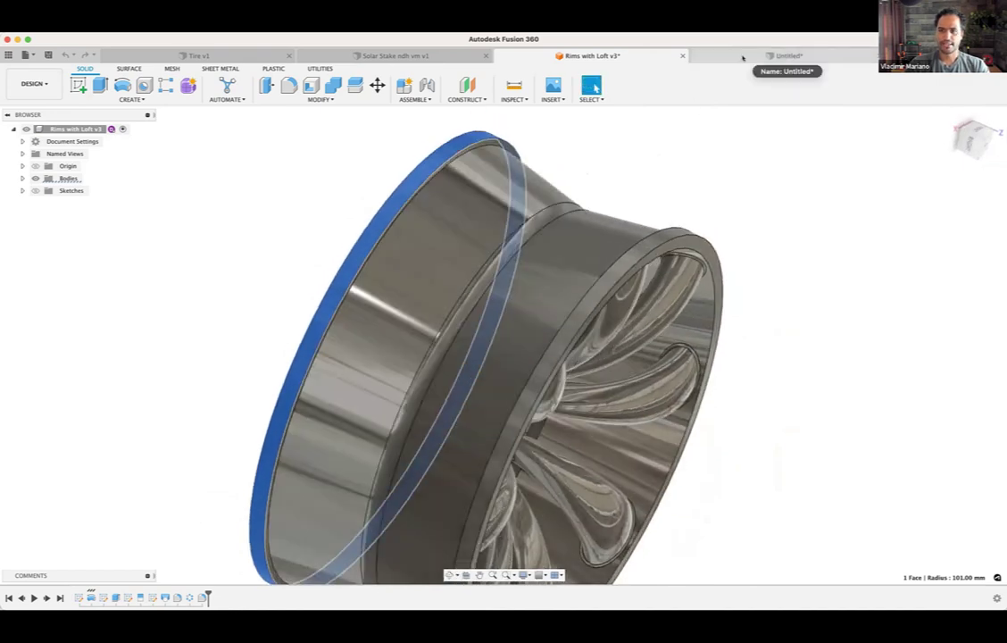
Step: Back in the untitled sketch, draw a slightly rising line about 40 mm long from the construction line's upper end
click(742, 58)
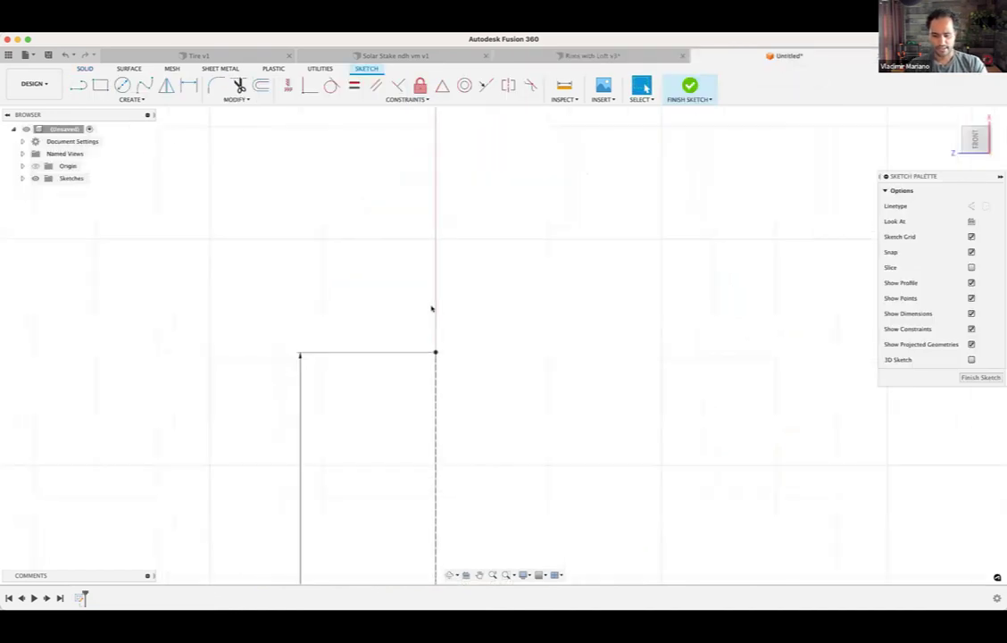
key(l)
scroll(398, 266, down, 5)
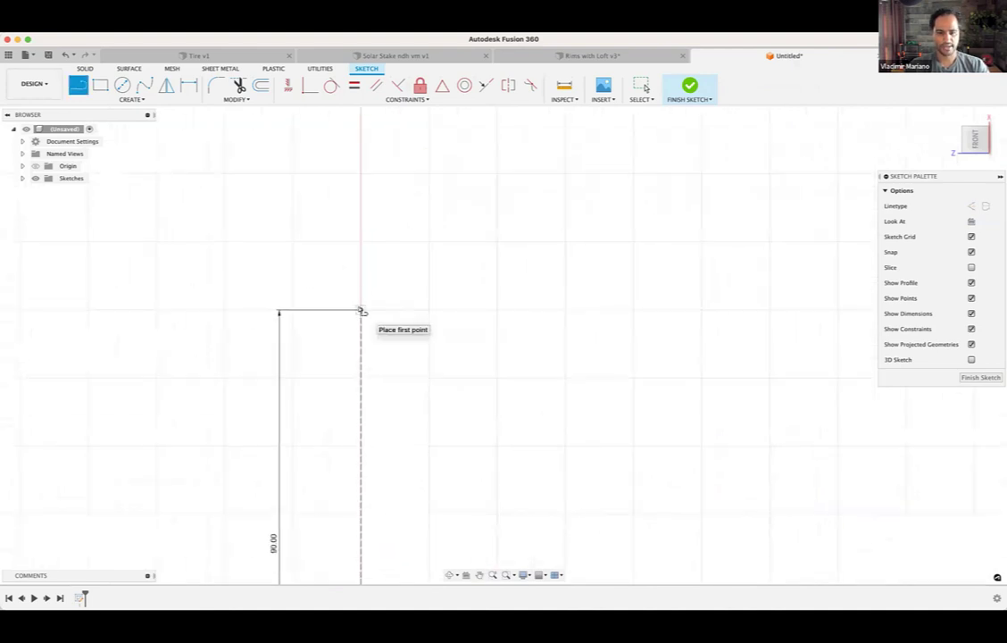
scroll(536, 295, down, 2)
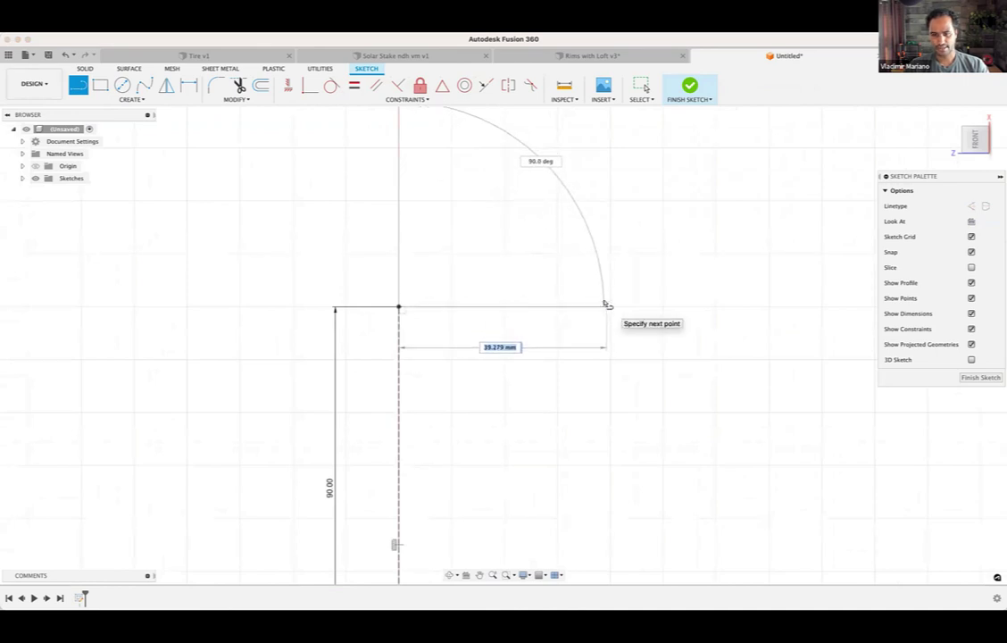
mouse_move(612, 280)
middle_down()
mouse_move(481, 243)
mouse_move(494, 290)
middle_up()
scroll(496, 300, down, 2)
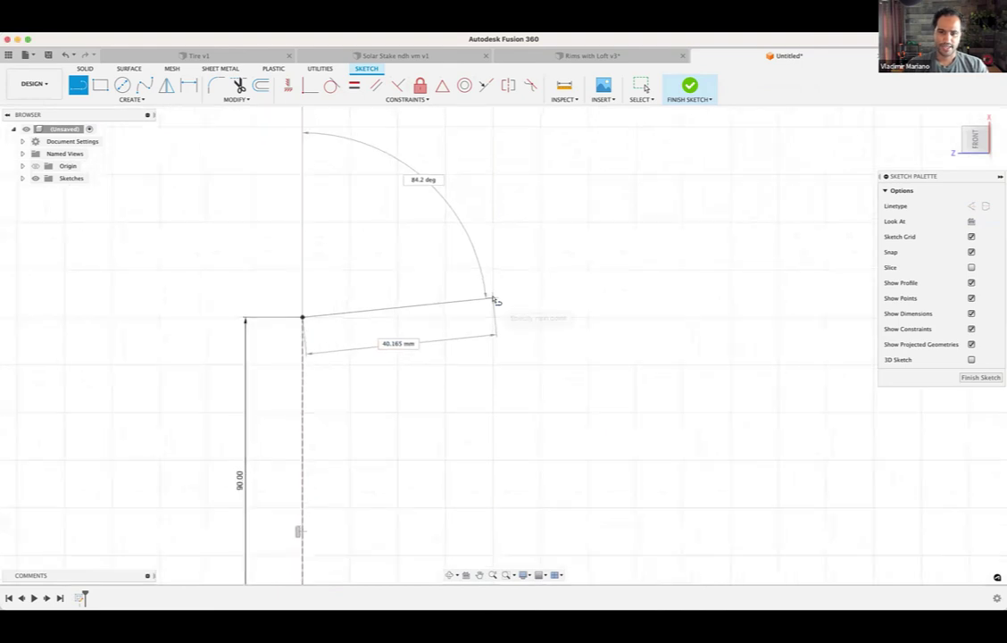
scroll(496, 299, up, 1)
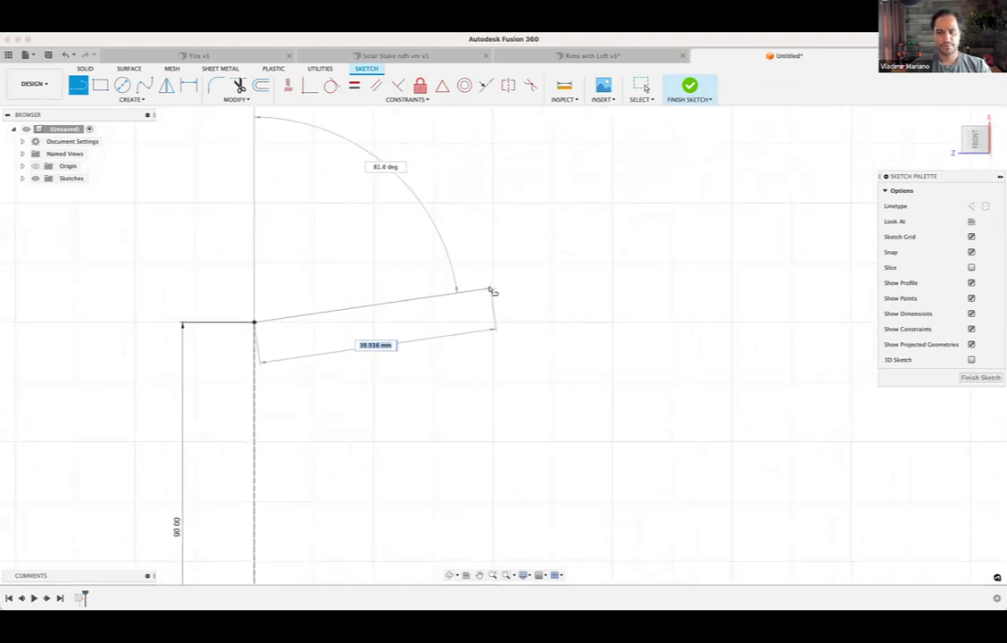
scroll(490, 288, down, 1)
scroll(491, 288, up, 3)
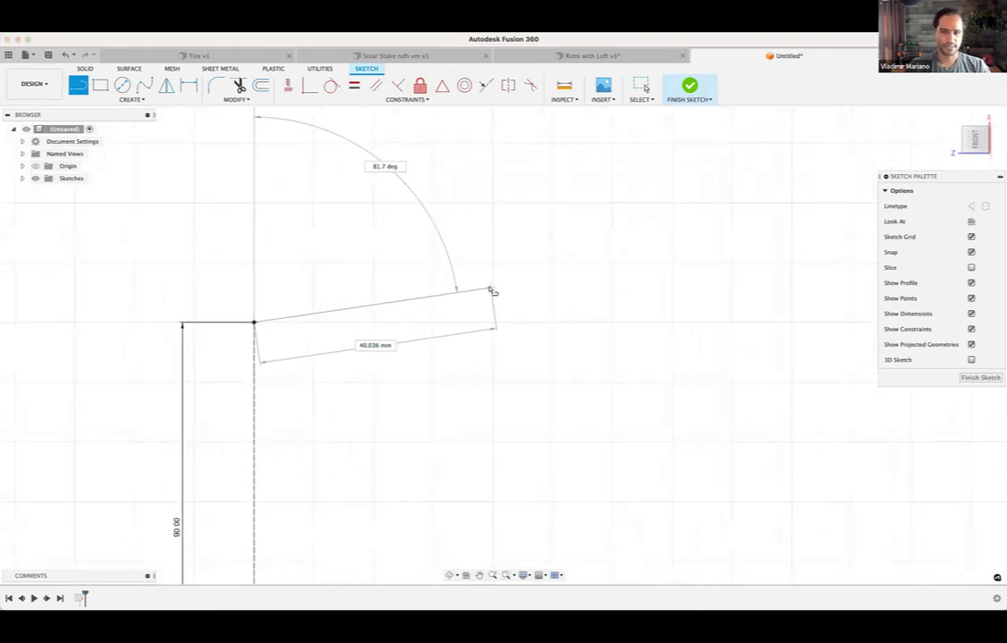
click(499, 286)
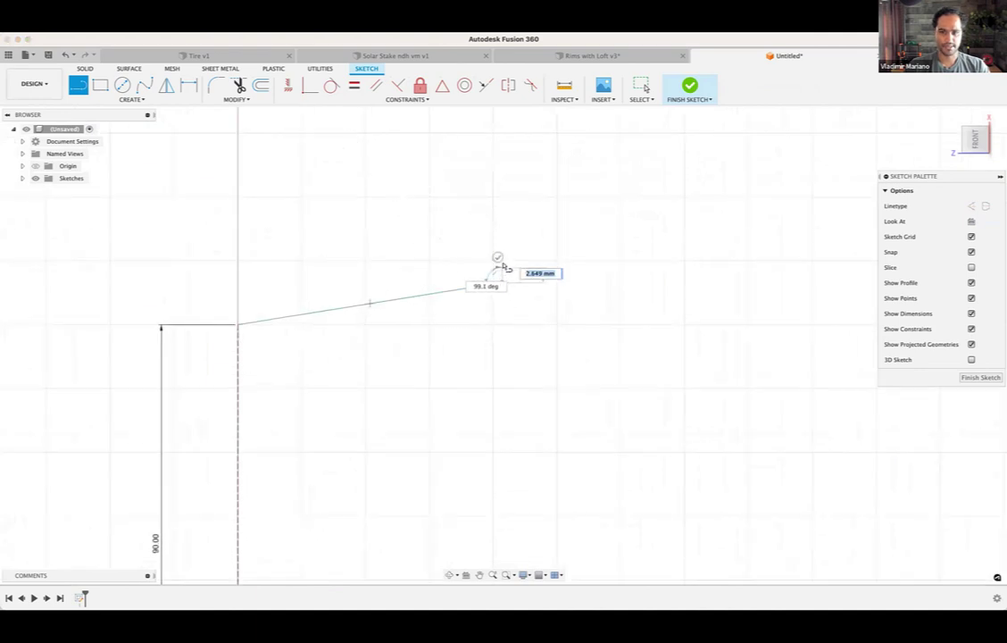
Step: Continue the profile with a raised rectangular lip, its outer edge, and a sloping inner line back to the construction line
click(550, 262)
click(551, 342)
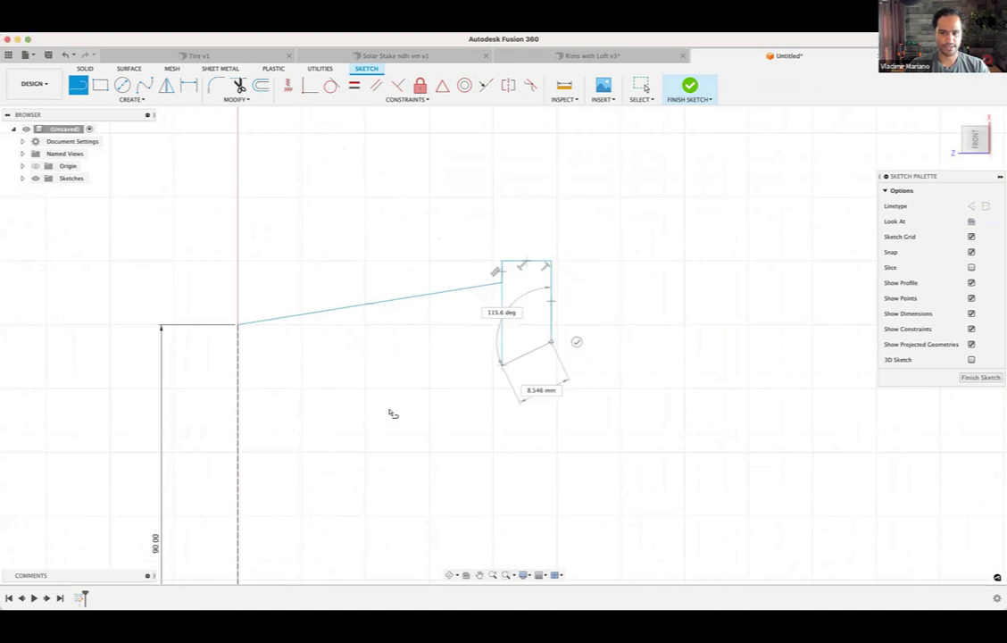
middle_drag(339, 411, 486, 286)
key(Escape)
scroll(488, 288, down, 1)
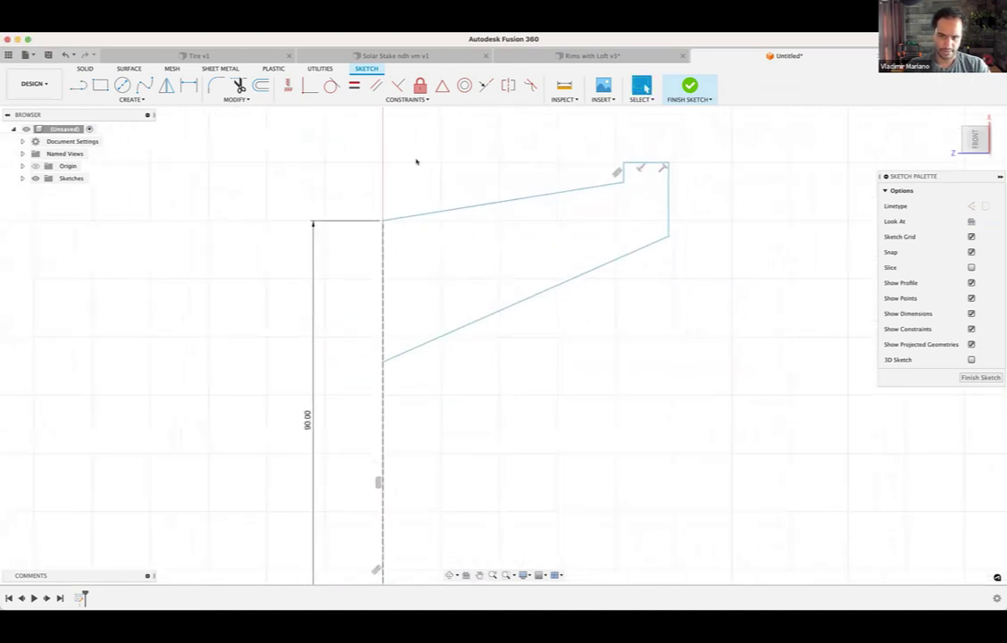
Step: Dimension the sloping inner line's horizontal span as 50 mm and the profile's outer vertical edge as 6 mm
key(d)
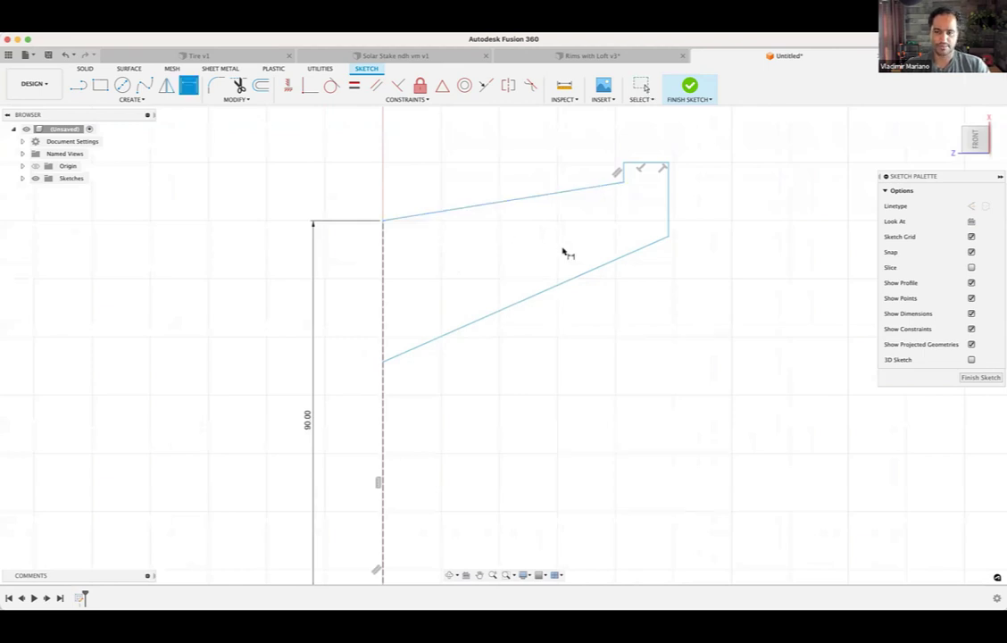
click(564, 283)
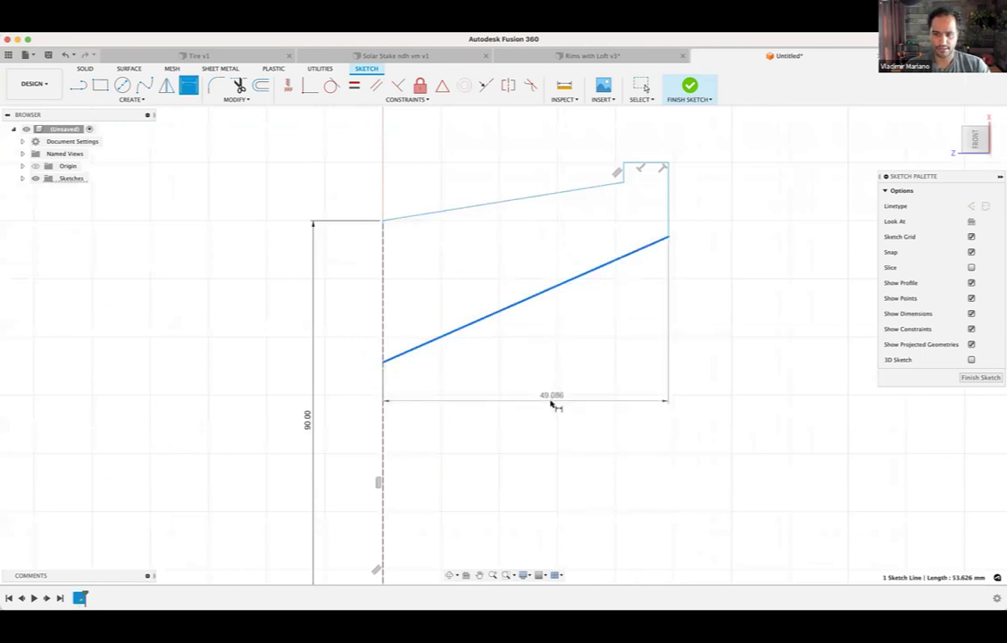
click(551, 405)
text(50)
key(Return)
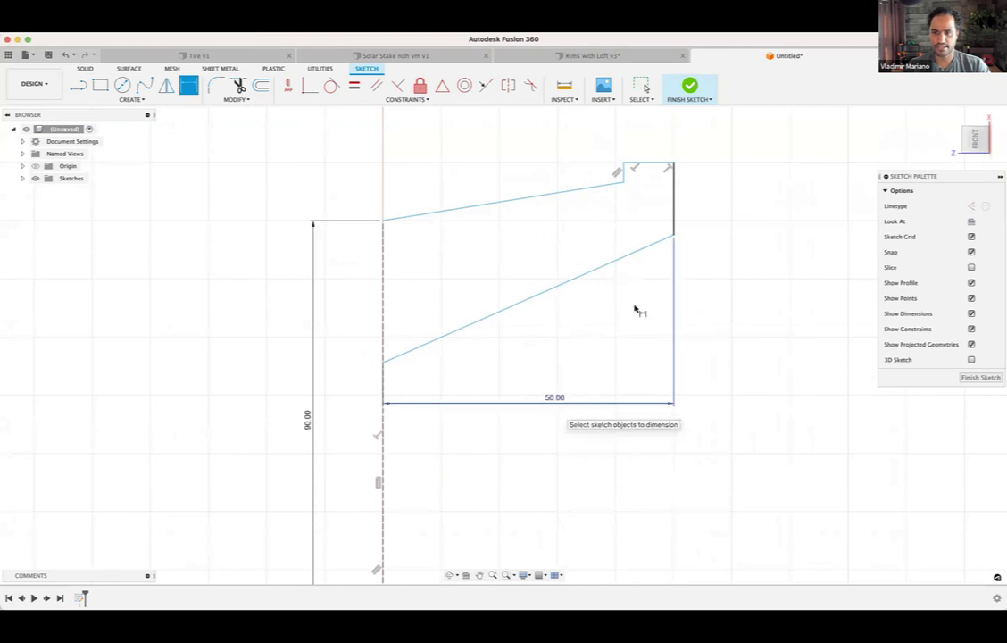
click(673, 210)
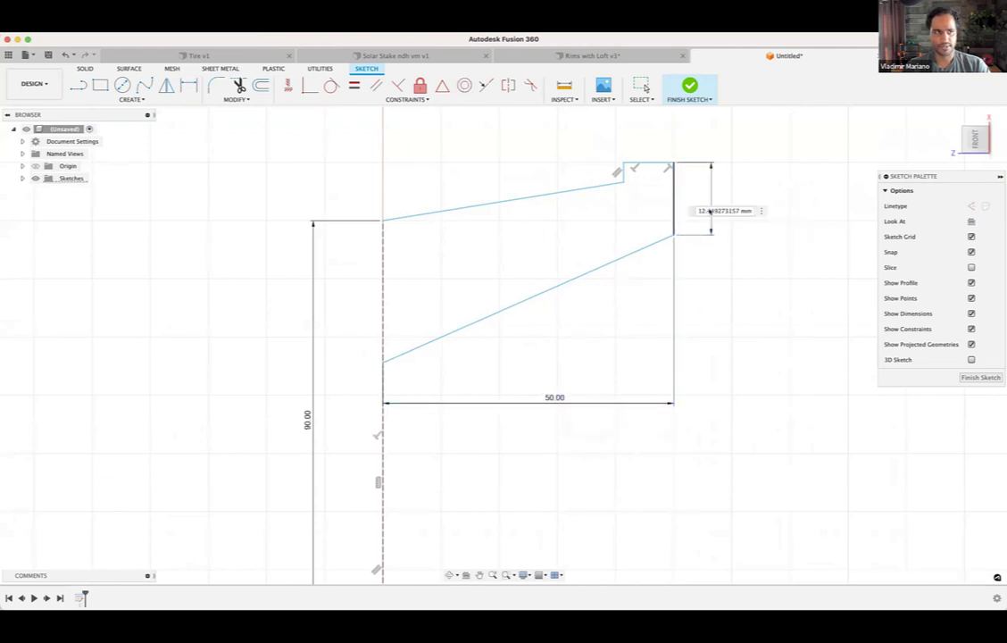
click(711, 212)
text(6)
key(Return)
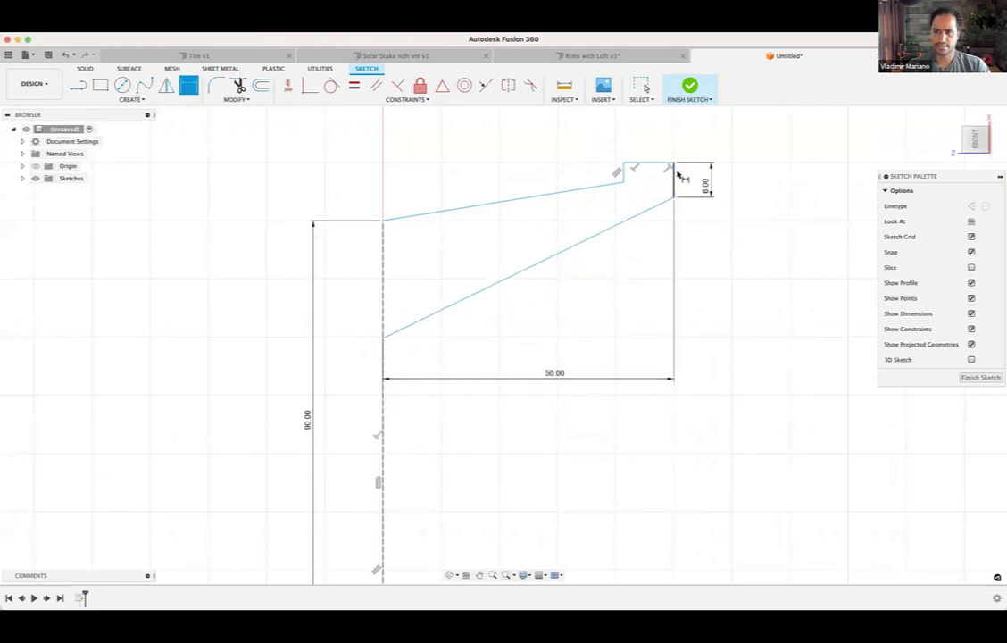
Step: Dimension the raised lip with a top width of 7 mm and an inner step height of 3 mm
click(650, 163)
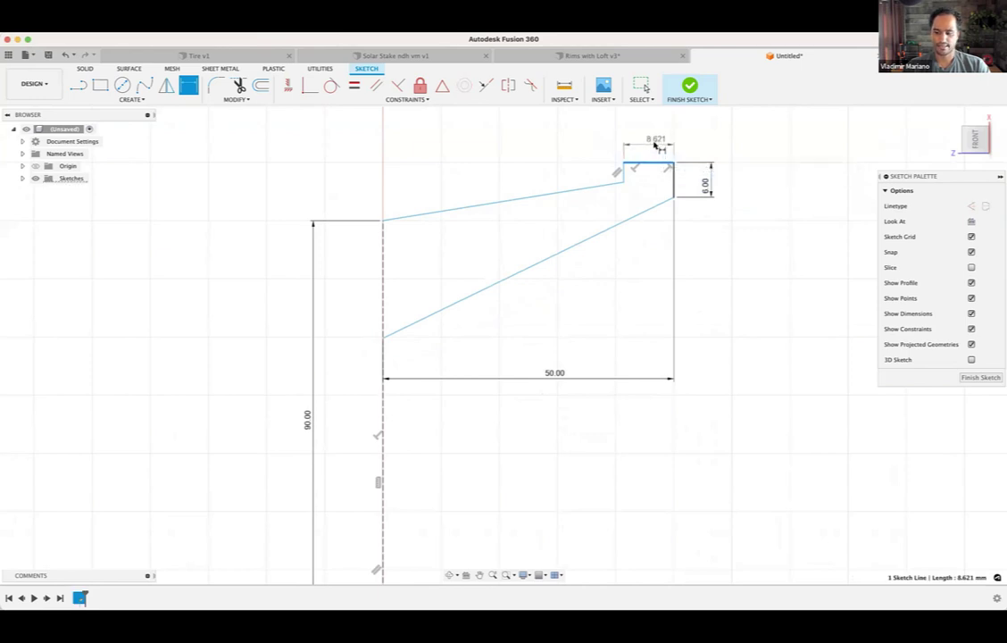
click(656, 145)
text(7)
key(Return)
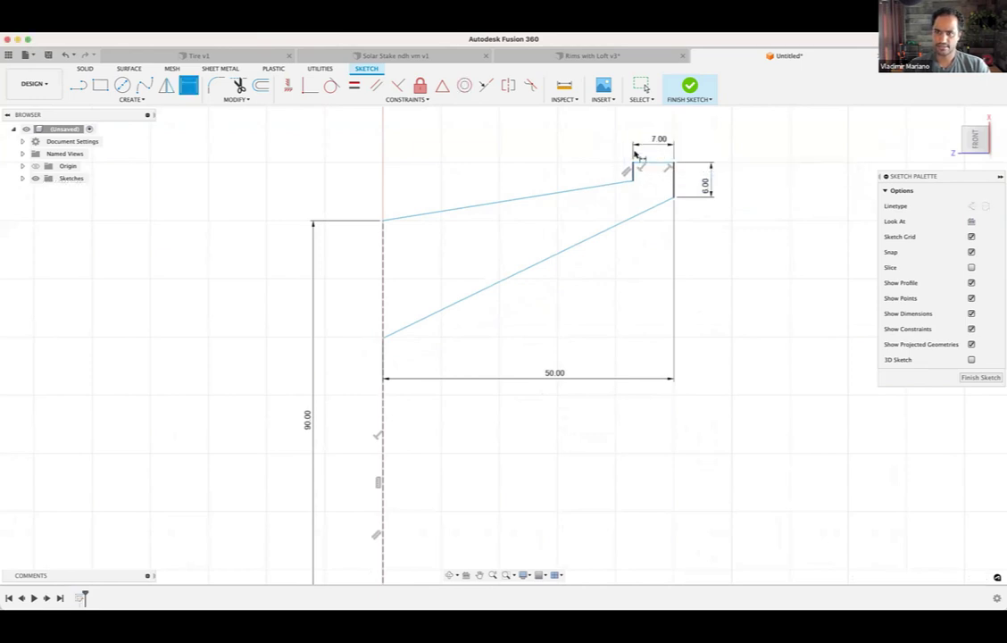
scroll(622, 170, up, 1)
click(635, 170)
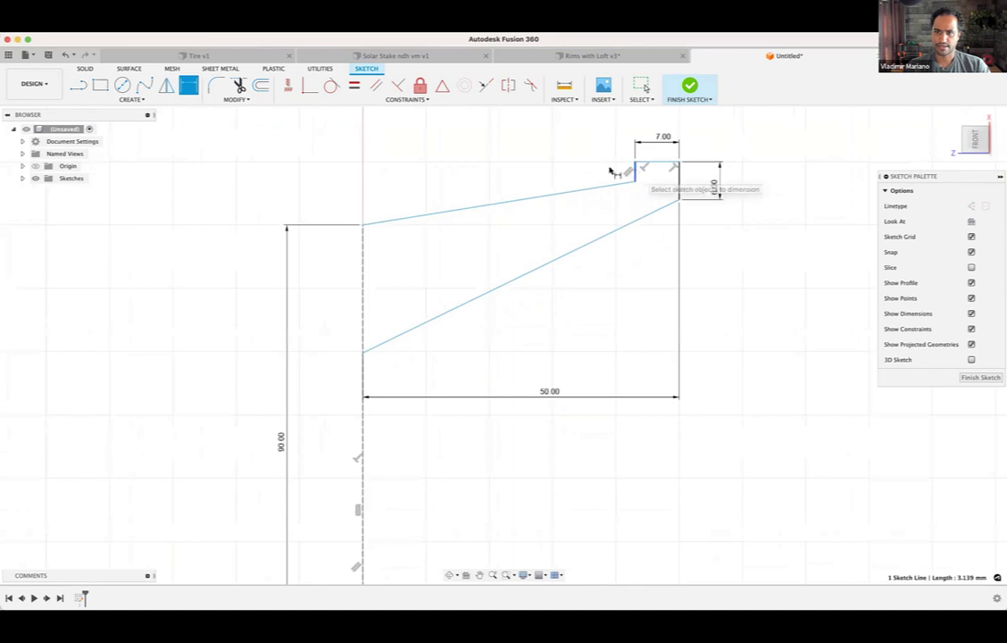
click(608, 172)
text(3)
key(Return)
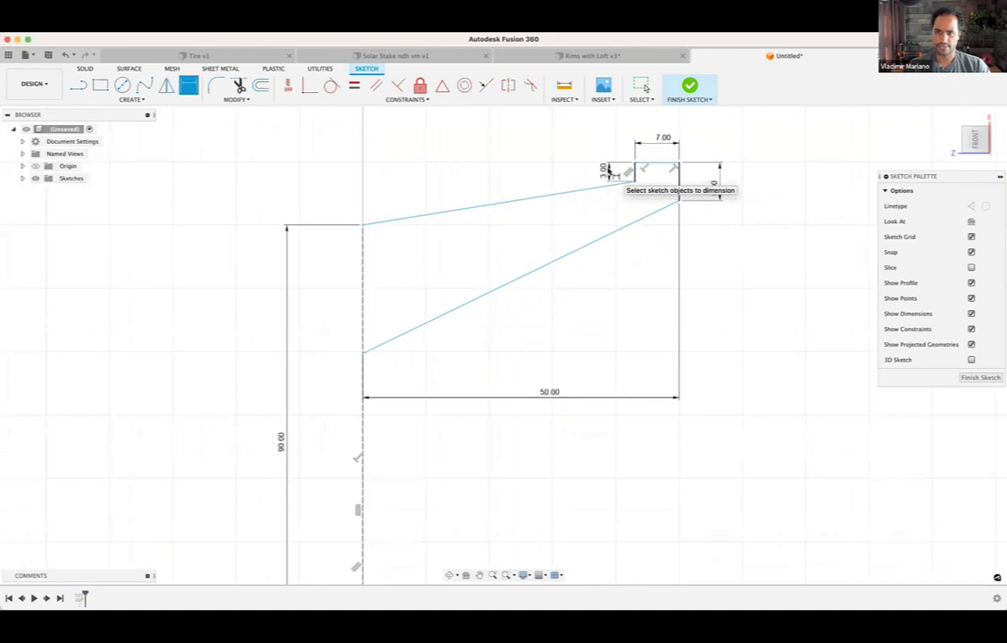
scroll(533, 175, up, 1)
middle_drag(517, 173, 506, 187)
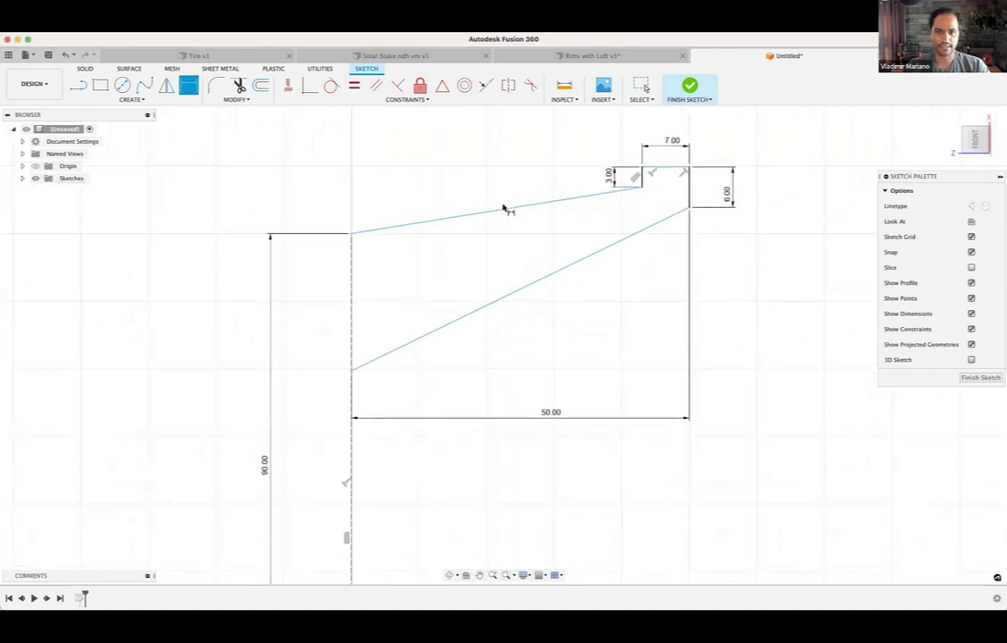
click(505, 209)
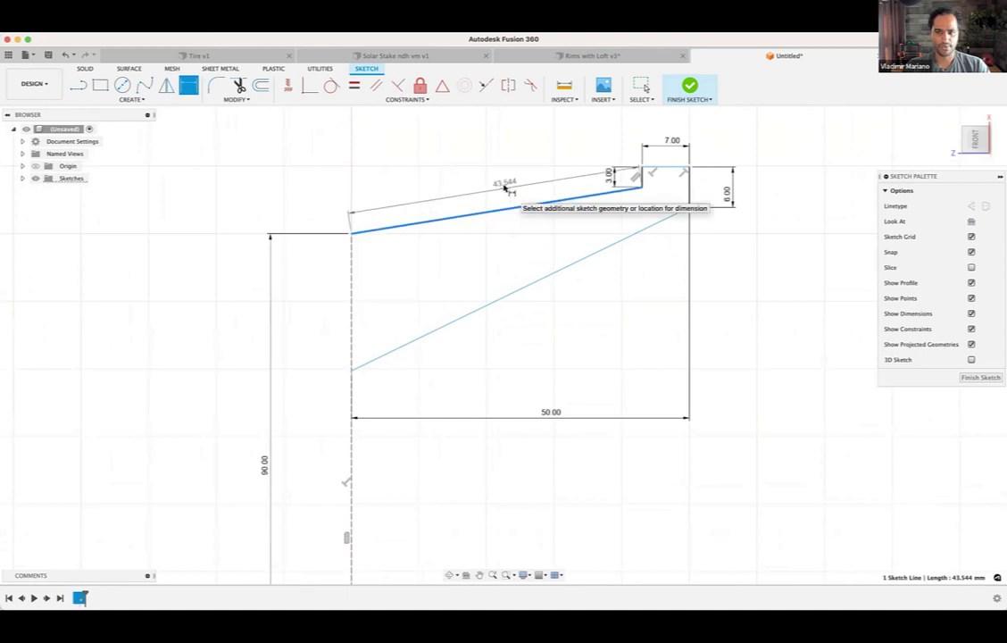
key(Escape)
mouse_move(409, 279)
middle_down()
mouse_move(413, 259)
mouse_move(425, 265)
mouse_move(434, 309)
middle_up()
scroll(425, 265, down, 3)
scroll(434, 309, up, 3)
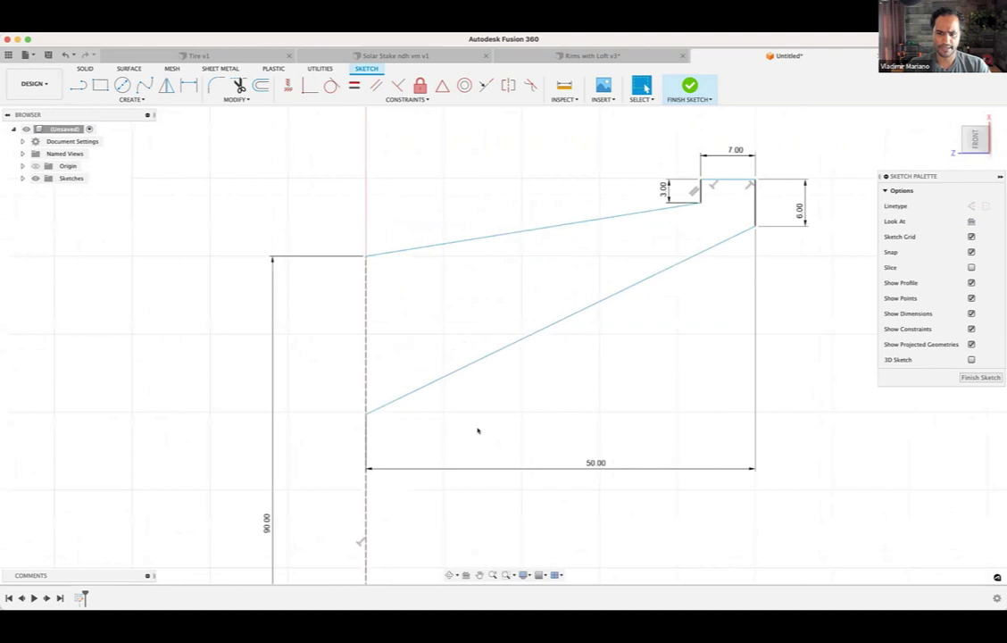
Step: Set the vertical distance between the two sloping lines' ends on the construction line to 15 mm
click(370, 413)
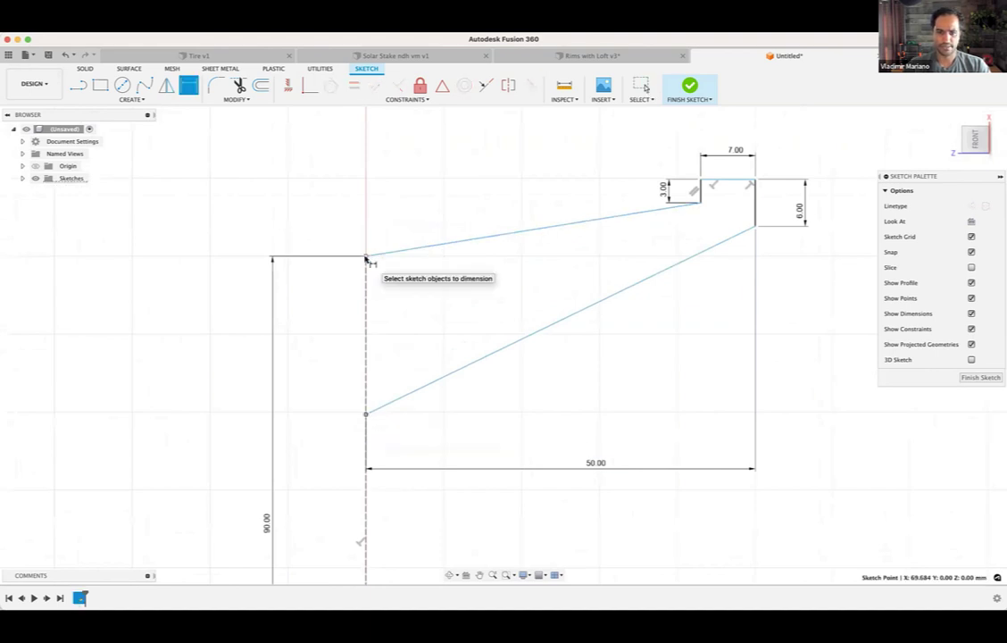
click(366, 258)
click(334, 309)
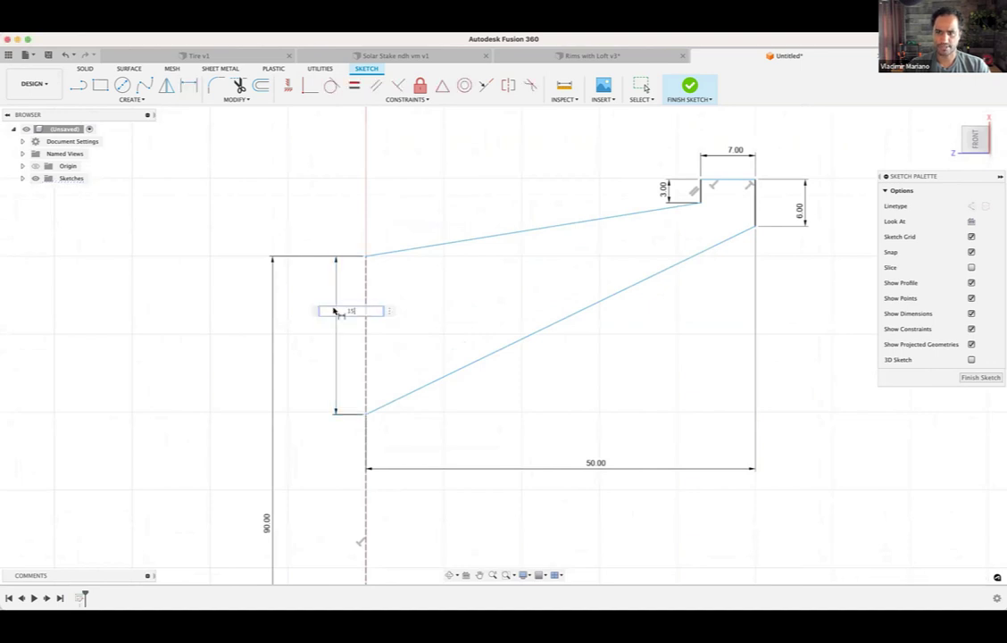
key(Return)
key(Escape)
Step: Set the vertical distance from the origin to the lower corner of the profile's outer edge to 95 mm
scroll(678, 221, down, 3)
scroll(680, 226, down, 3)
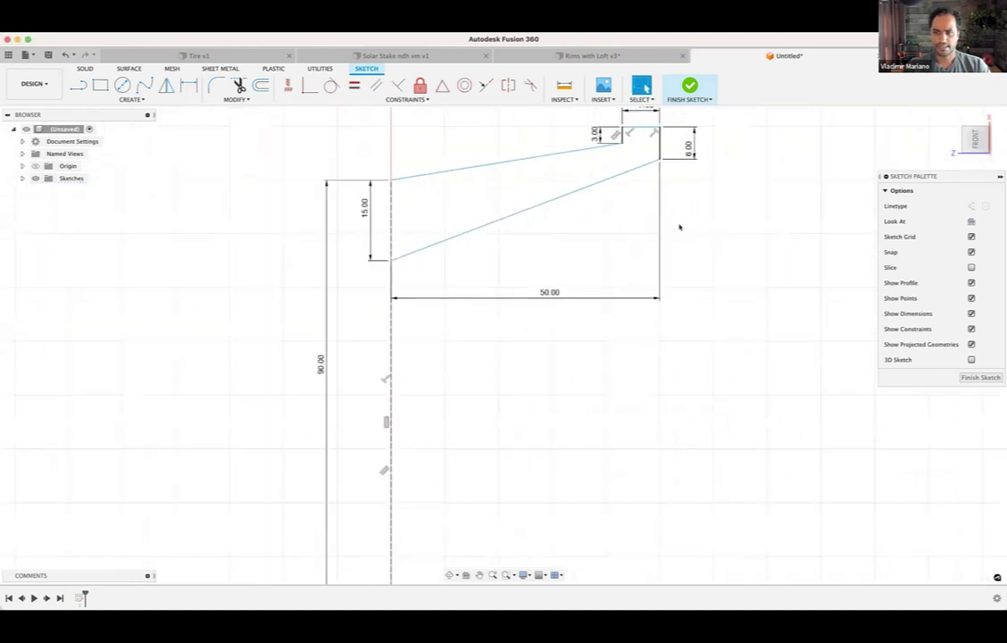
scroll(679, 227, down, 3)
key(d)
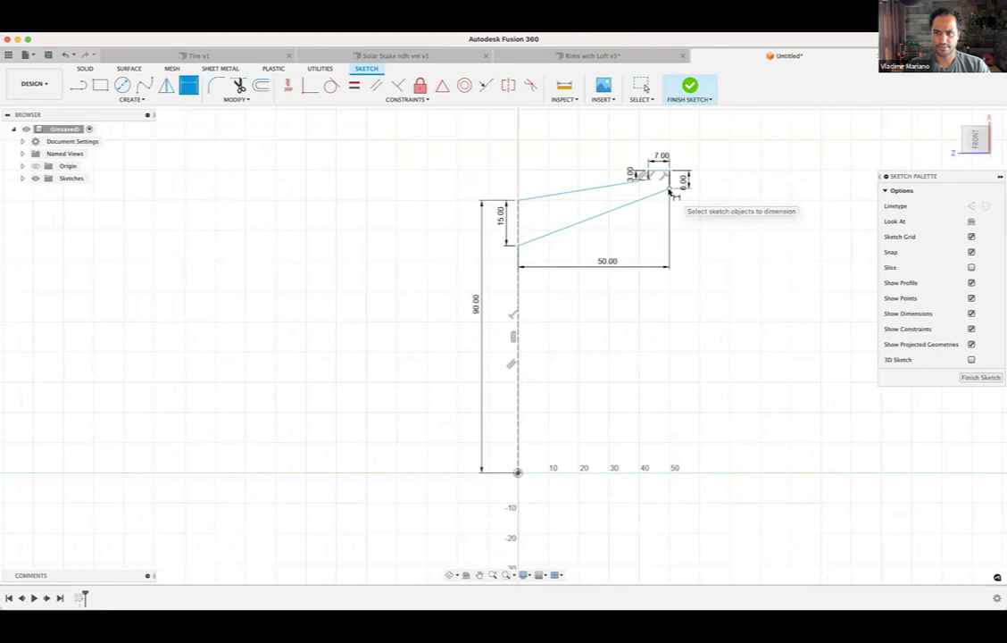
click(669, 189)
click(519, 472)
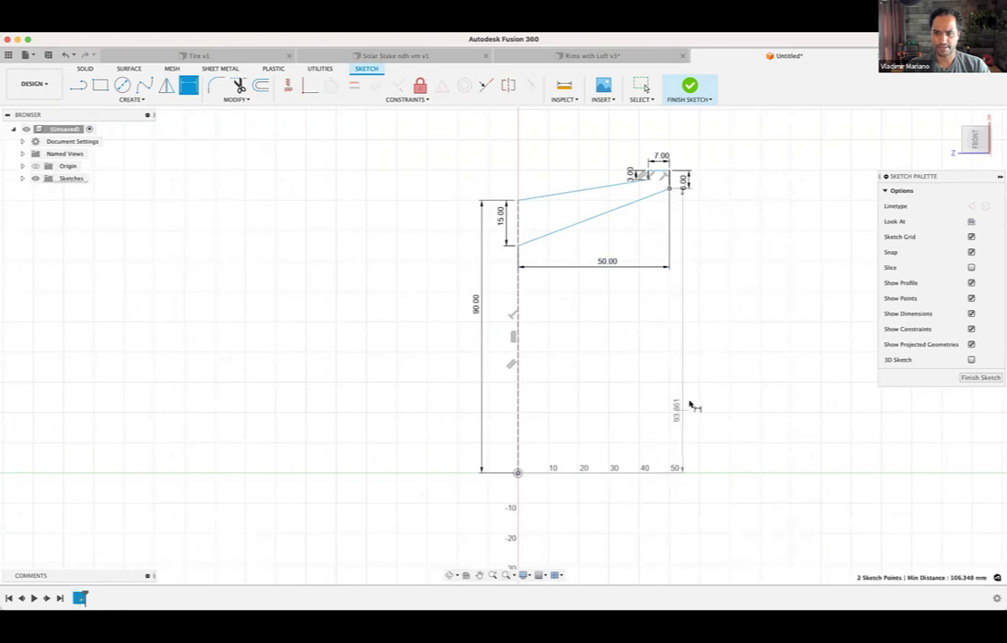
click(692, 403)
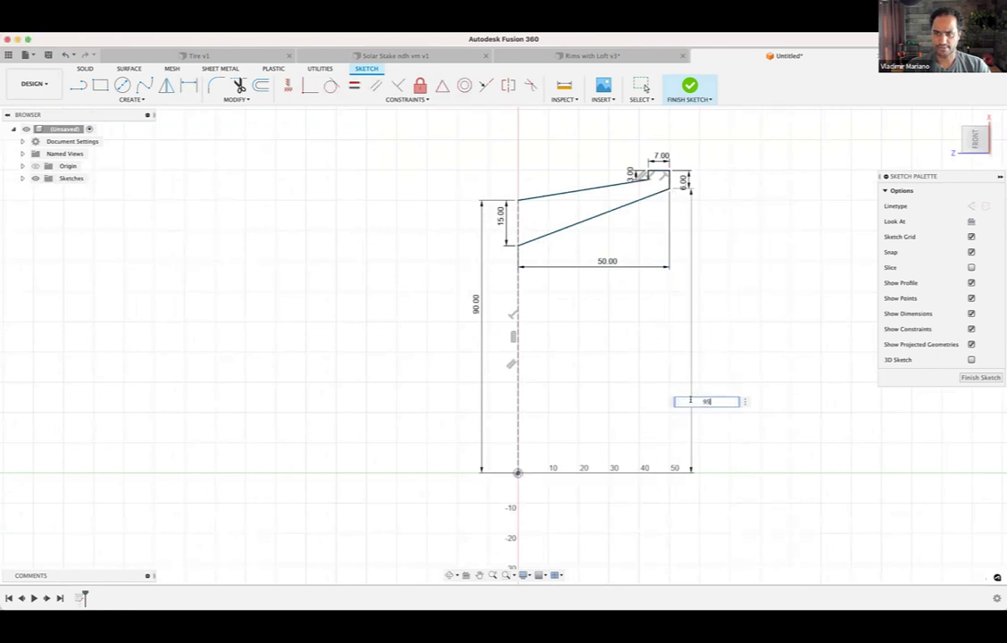
key(Return)
key(Escape)
Step: Mirror the five connected profile lines about the vertical construction line and finish the sketch
middle_drag(631, 275, 609, 364)
scroll(573, 357, up, 8)
scroll(449, 259, down, 6)
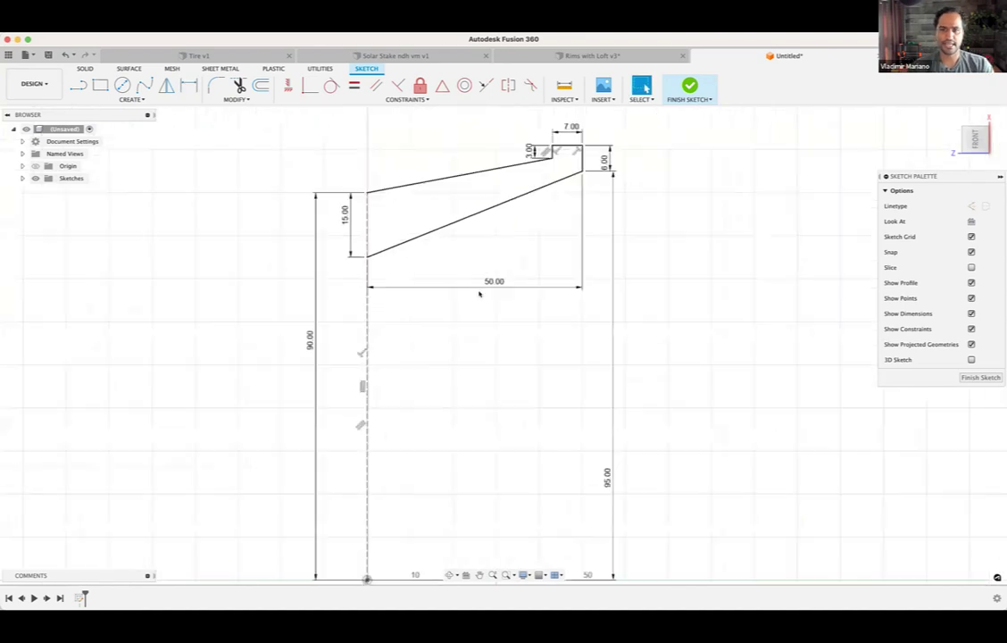
mouse_move(467, 148)
middle_down()
mouse_move(494, 317)
mouse_move(568, 241)
middle_up()
scroll(495, 317, up, 3)
scroll(539, 314, up, 1)
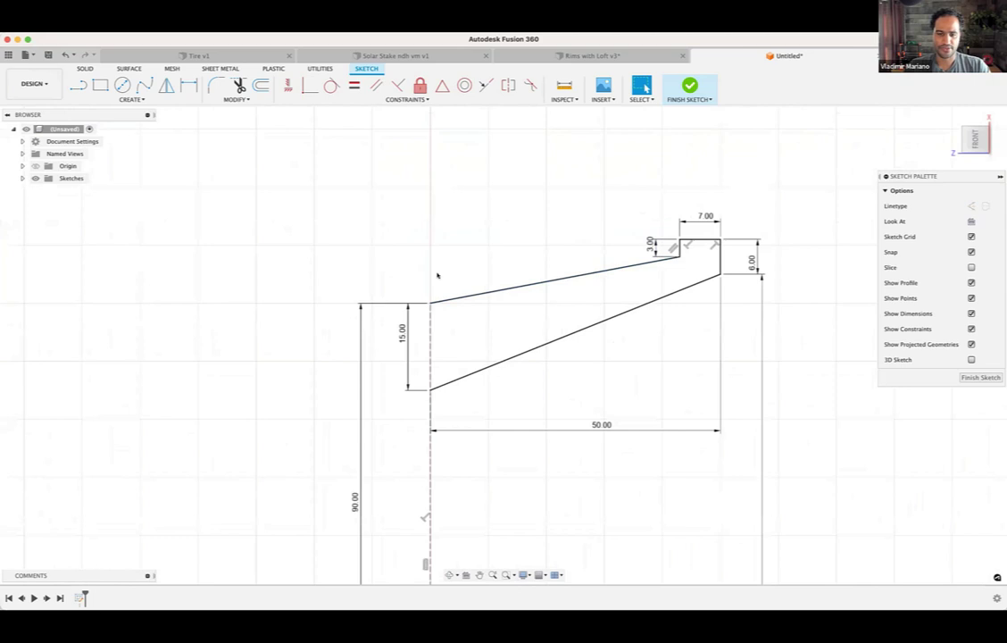
click(136, 100)
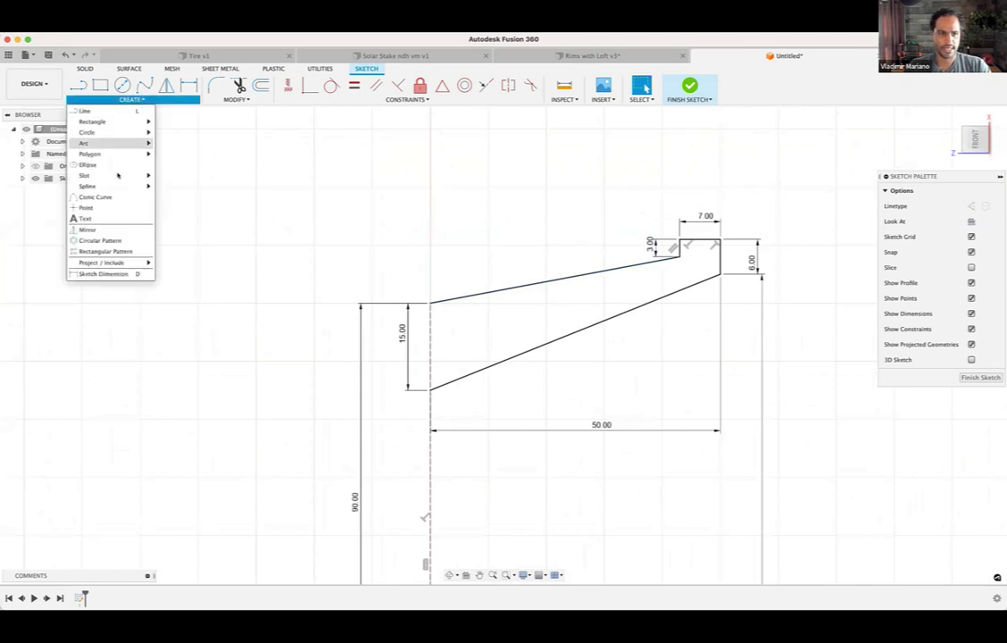
click(84, 229)
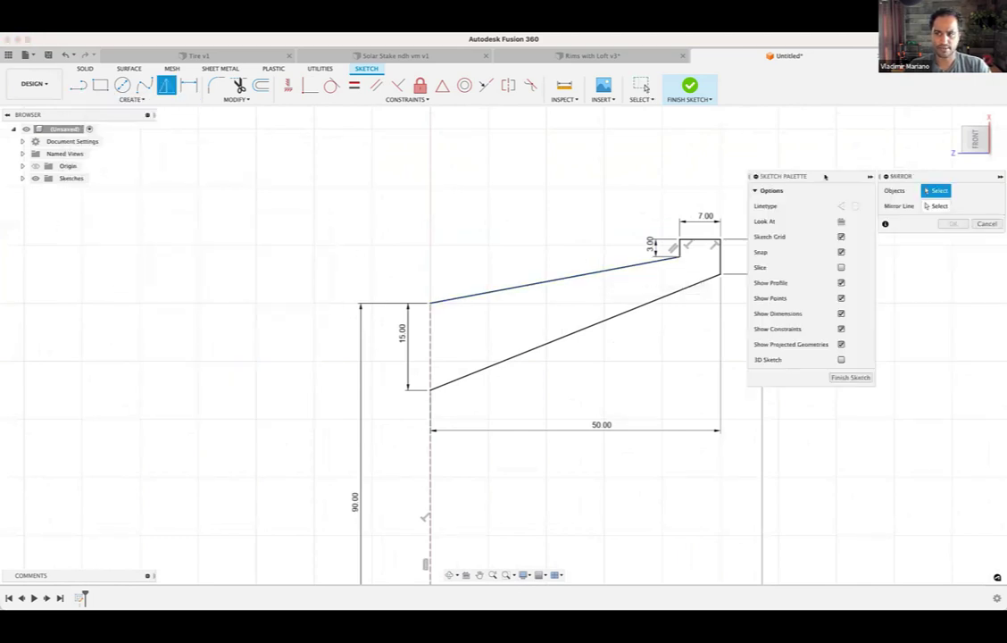
mouse_move(918, 177)
mouse_down()
mouse_move(593, 199)
mouse_move(541, 164)
mouse_up()
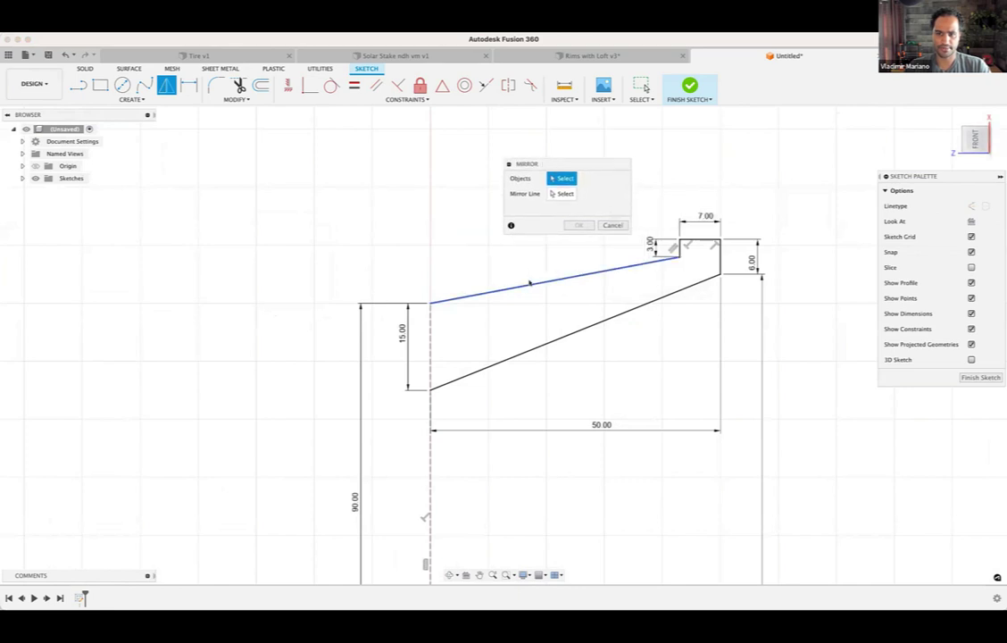
double_click(529, 286)
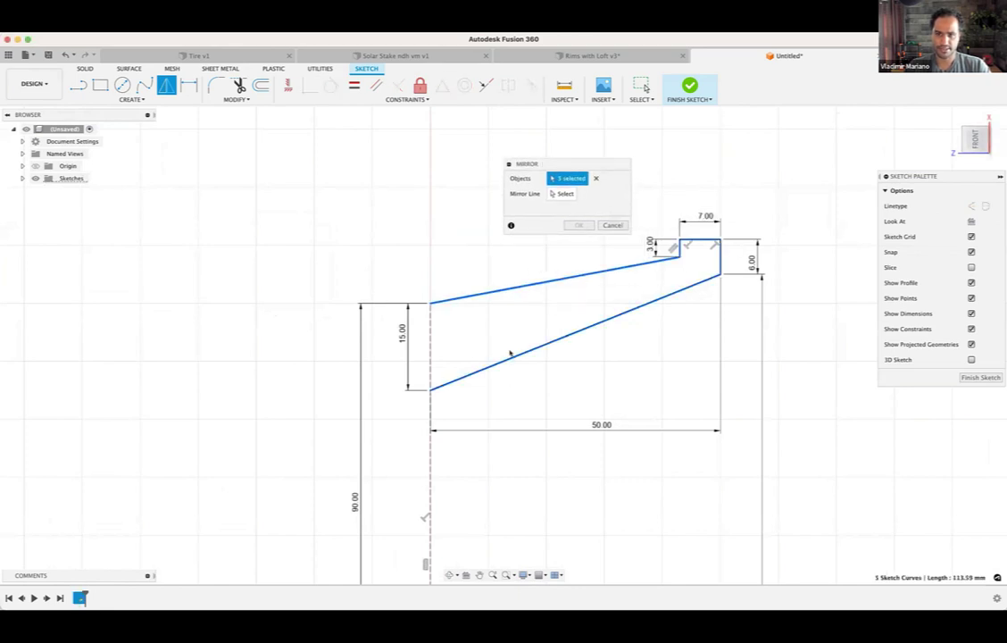
click(559, 194)
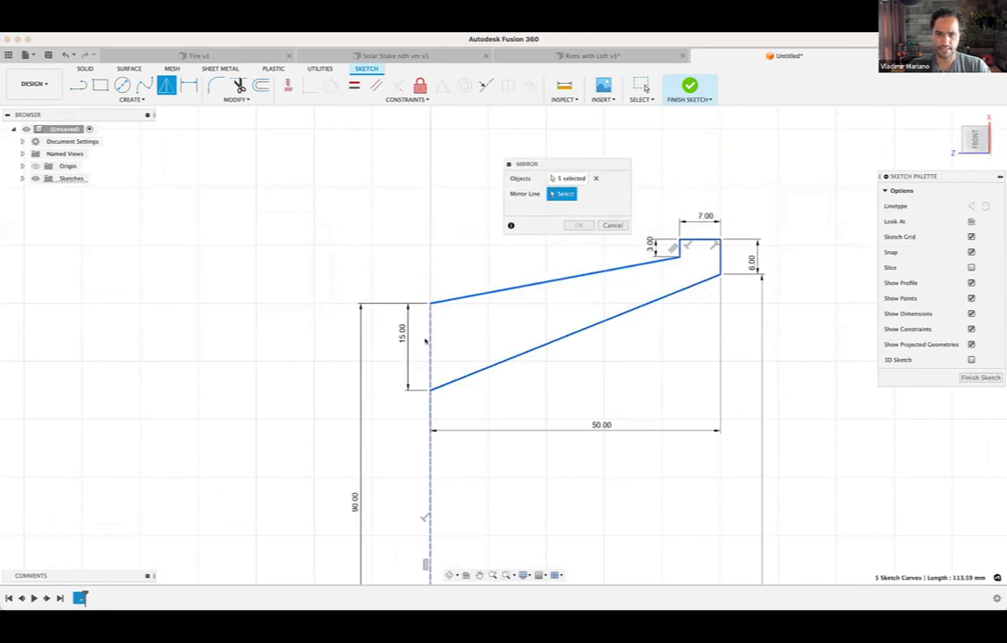
click(429, 340)
click(578, 226)
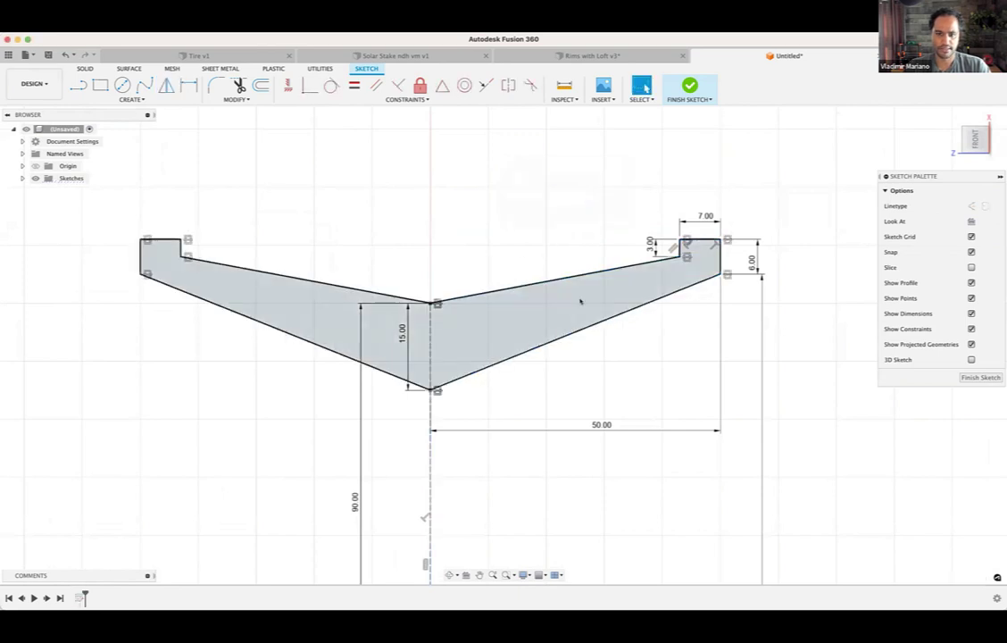
click(689, 86)
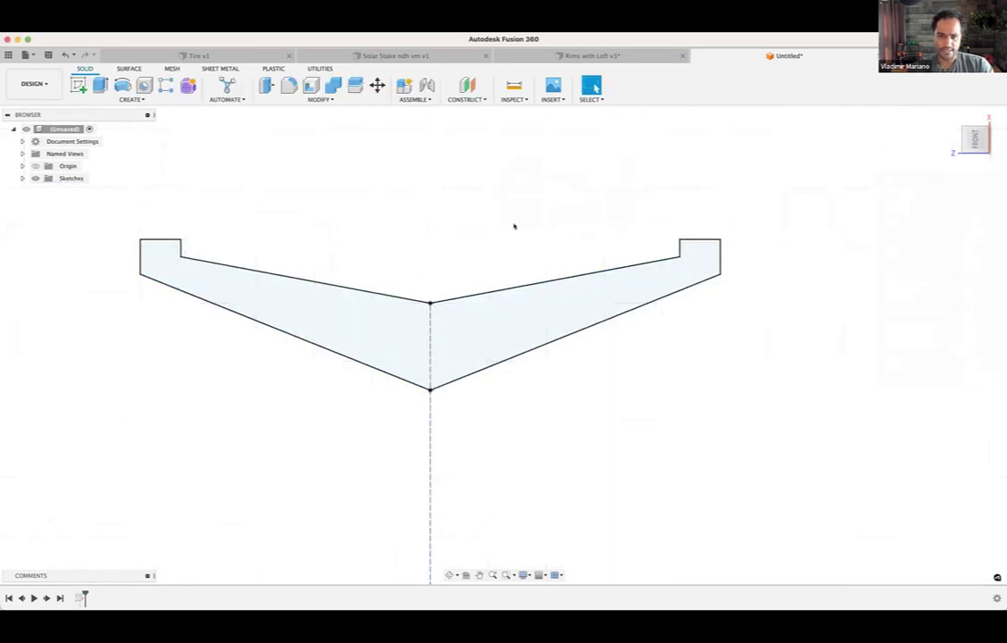
Step: Revolve the closed barrel profile 360 degrees around the Z axis as a new body
scroll(568, 389, down, 5)
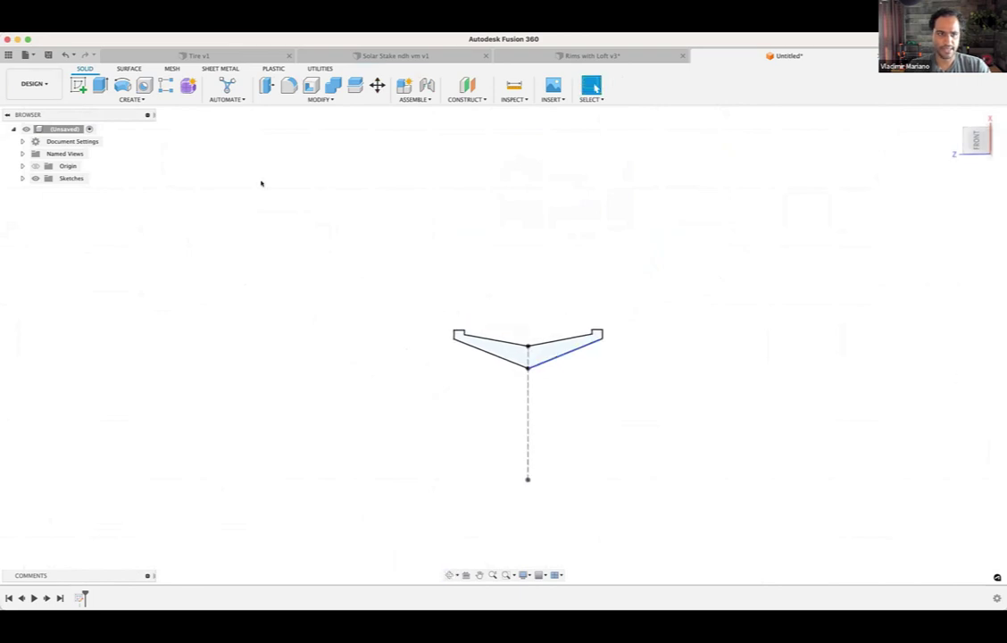
click(131, 99)
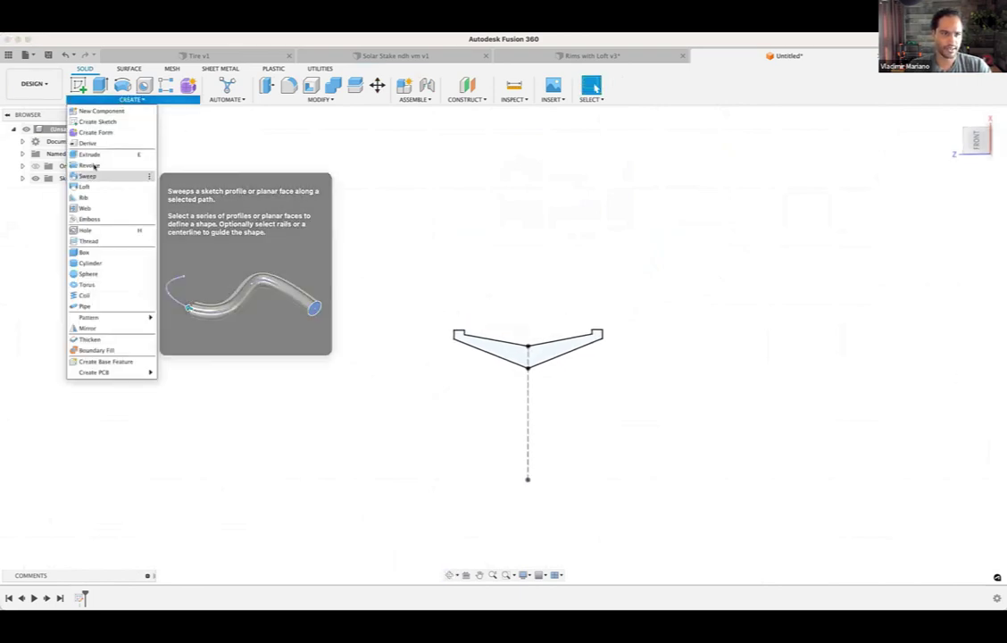
key(Return)
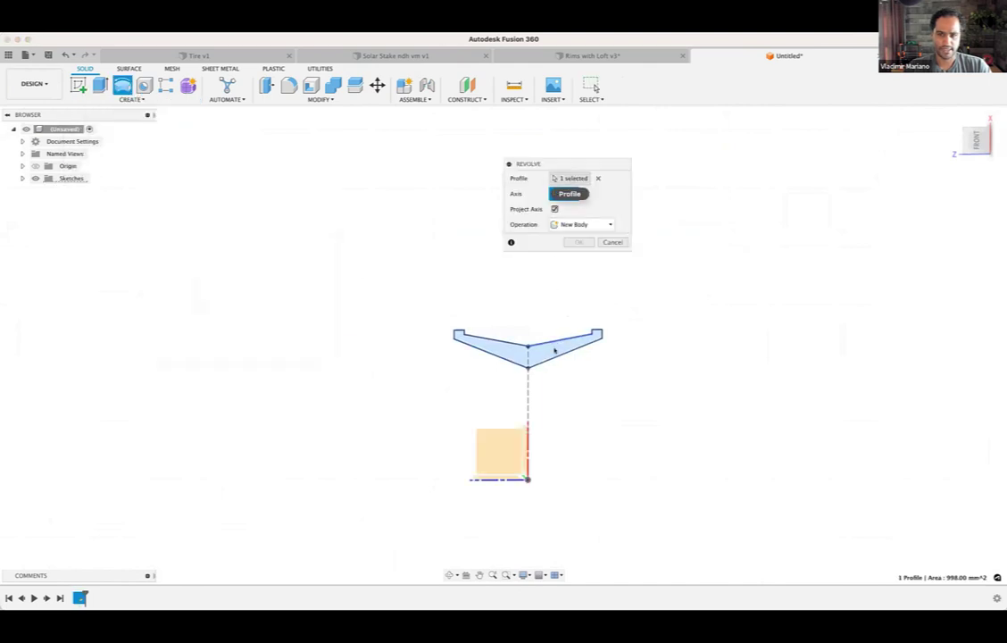
middle_drag(470, 434, 479, 366)
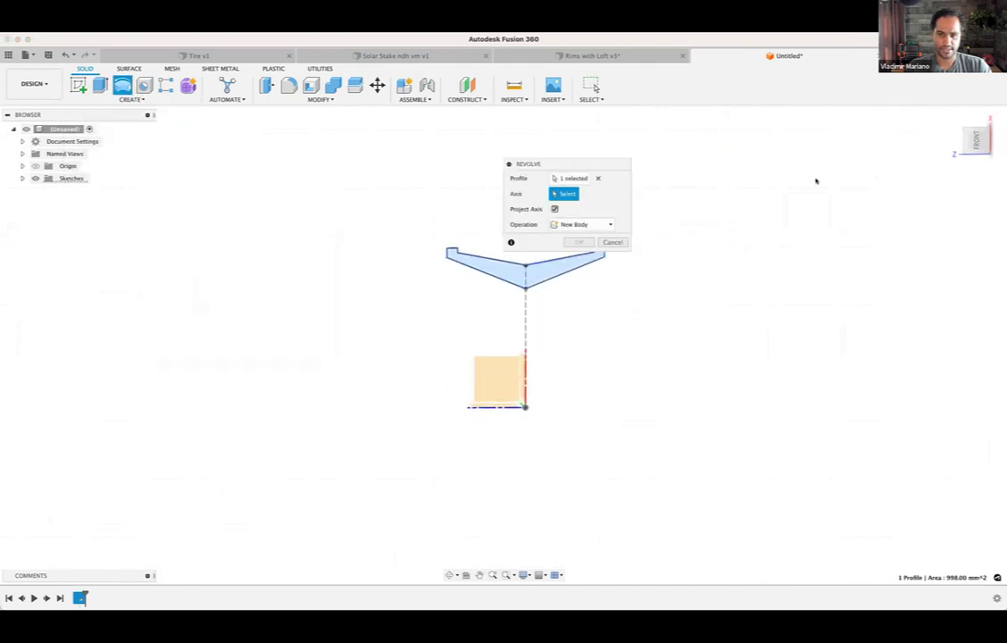
drag(576, 163, 817, 182)
scroll(536, 262, up, 5)
middle_drag(606, 438, 586, 381)
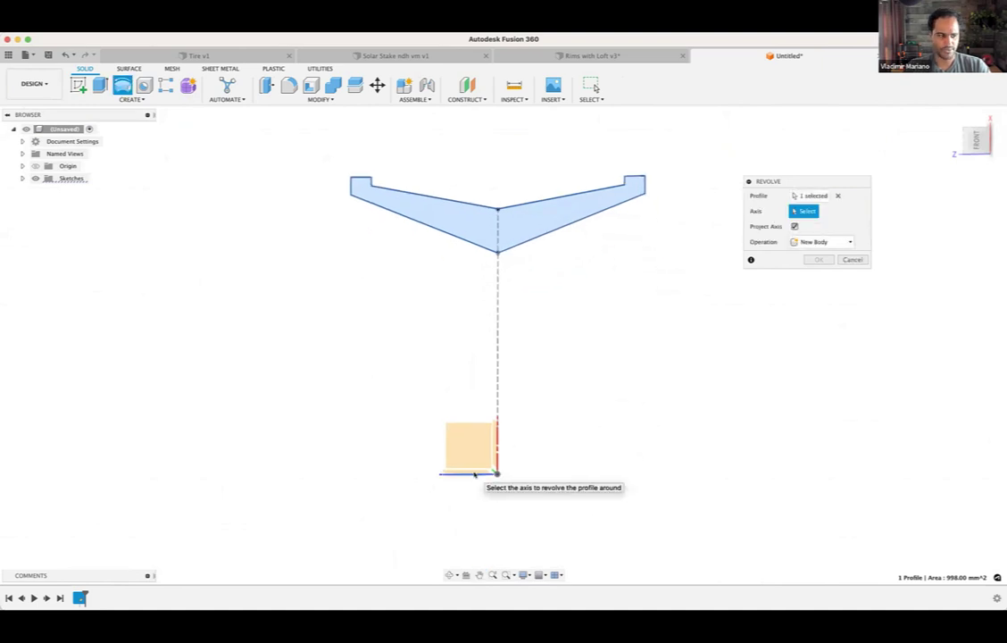
click(474, 474)
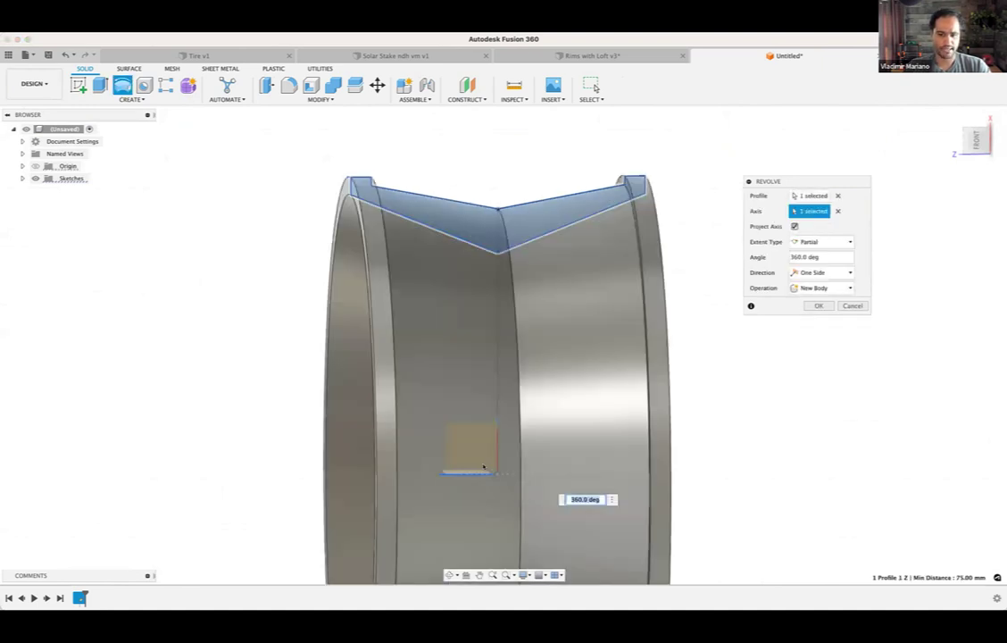
scroll(491, 464, down, 4)
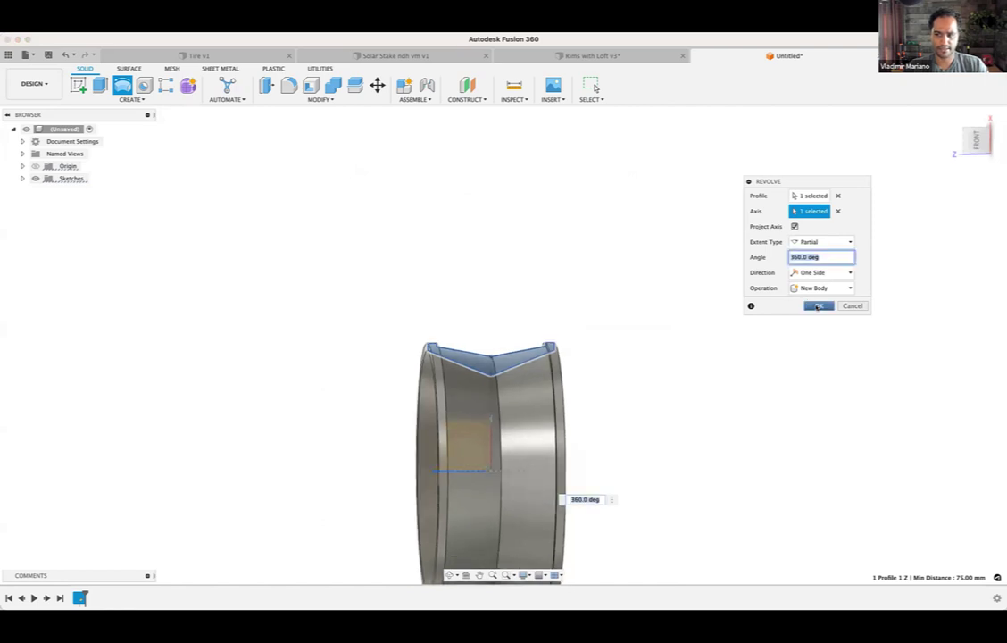
click(818, 306)
shift+middle_drag(791, 308, 724, 302)
scroll(730, 306, up, 3)
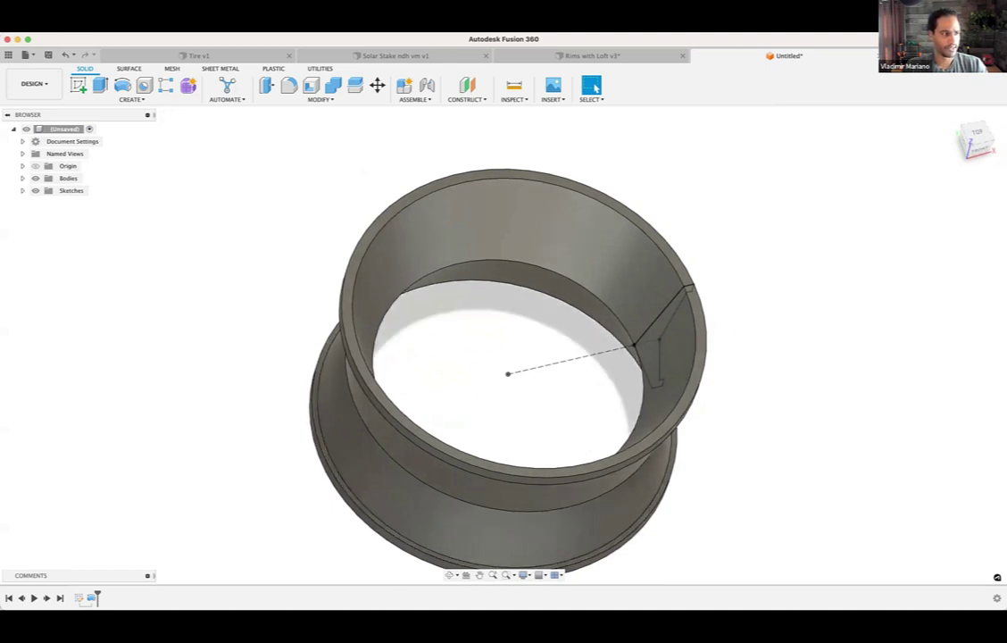
Step: Hide the barrel profile sketch, Sketch1
mouse_move(384, 475)
shift+middle_down()
mouse_move(565, 378)
mouse_move(911, 244)
mouse_move(853, 303)
mouse_move(842, 301)
shift+middle_up()
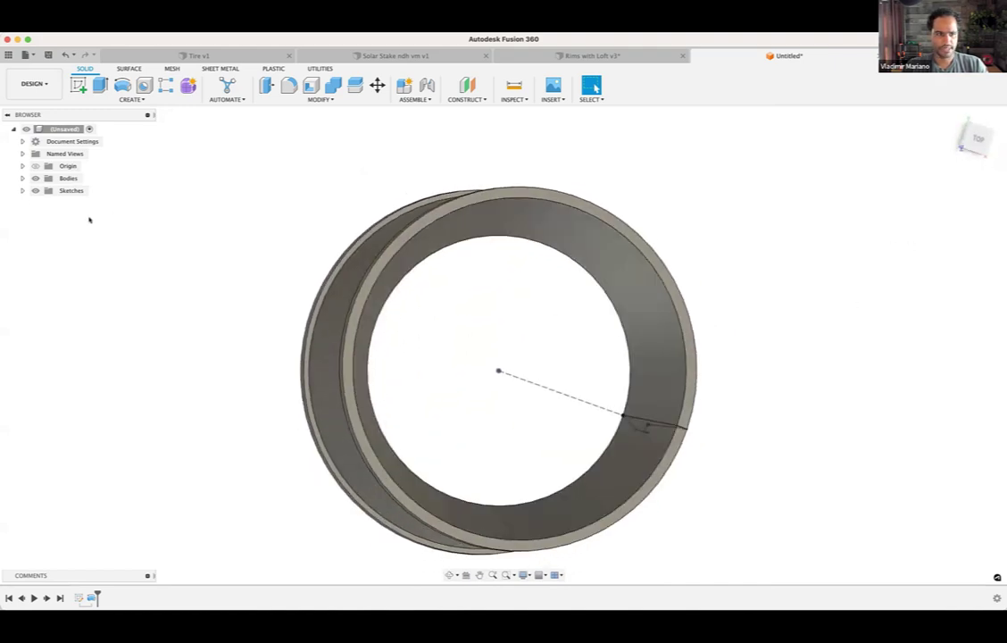
click(44, 203)
mouse_move(194, 247)
shift+middle_down()
mouse_move(367, 270)
mouse_move(495, 355)
mouse_move(505, 348)
shift+middle_up()
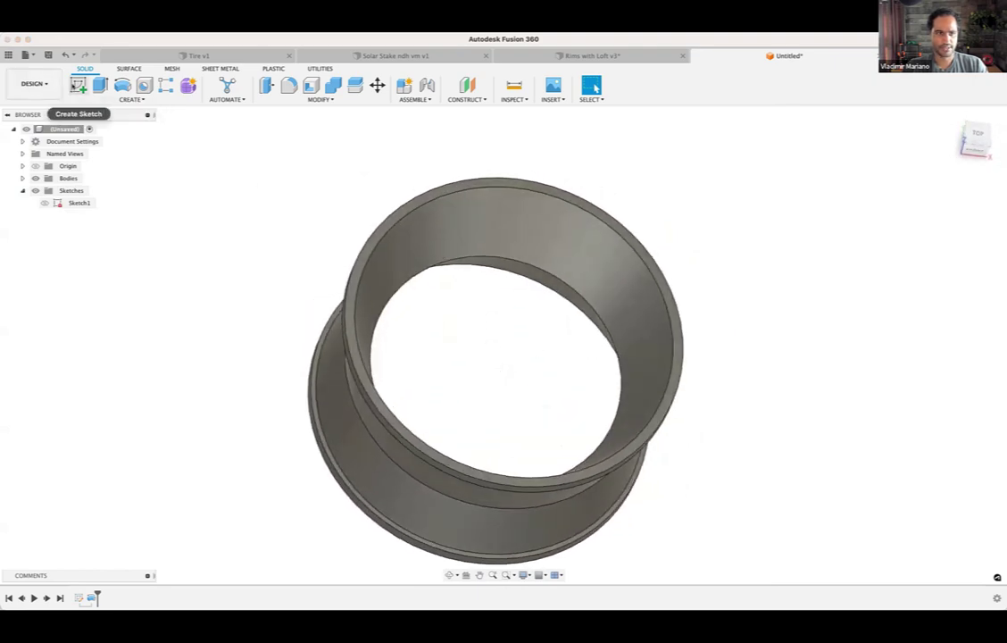
Step: Start a new sketch on the horizontal origin plane, perpendicular to the barrel's axis
click(78, 85)
mouse_move(572, 291)
shift+middle_down()
mouse_move(580, 299)
mouse_move(820, 195)
mouse_move(546, 322)
shift+middle_up()
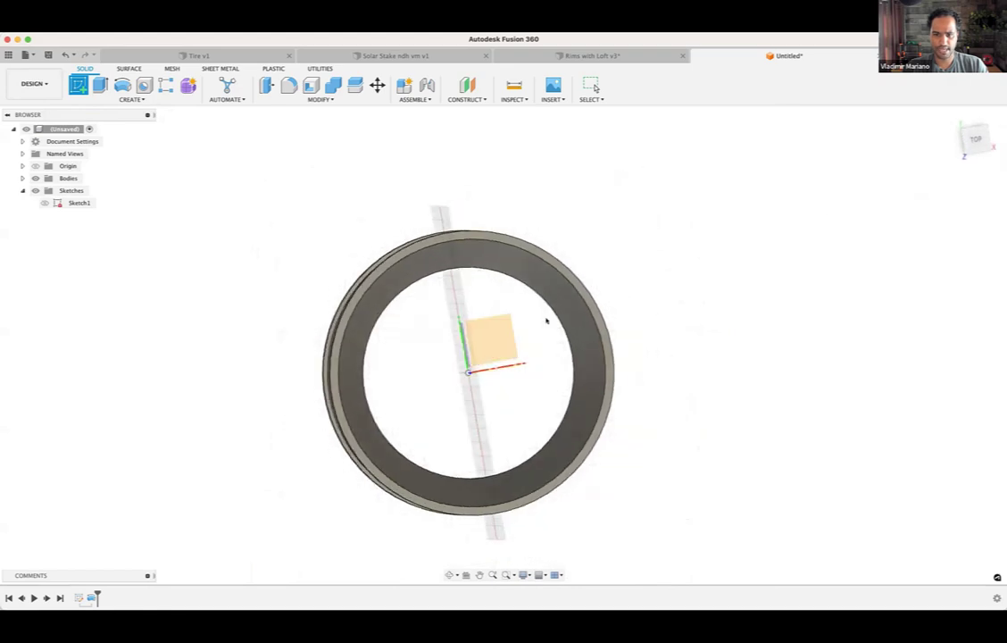
click(502, 334)
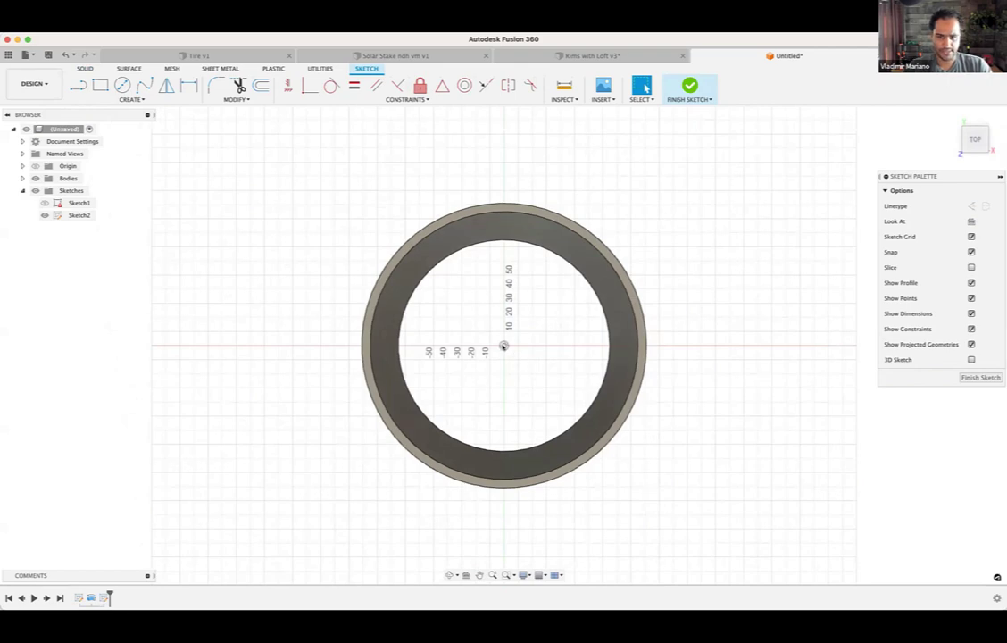
scroll(503, 357, up, 5)
scroll(507, 367, down, 5)
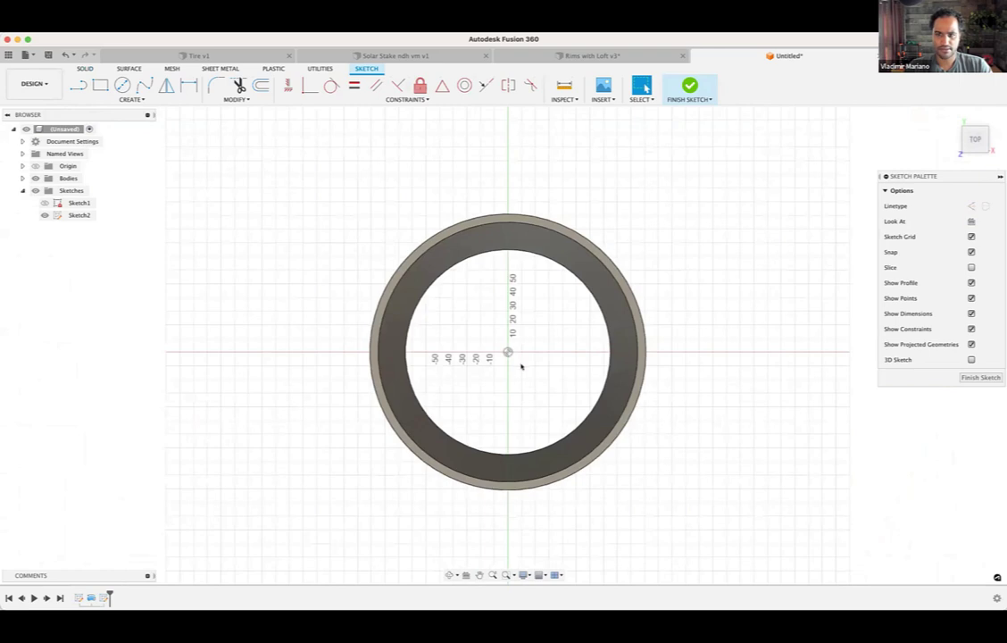
Step: Sketch a 60 mm diameter circle centred on the origin inside the barrel's opening
key(c)
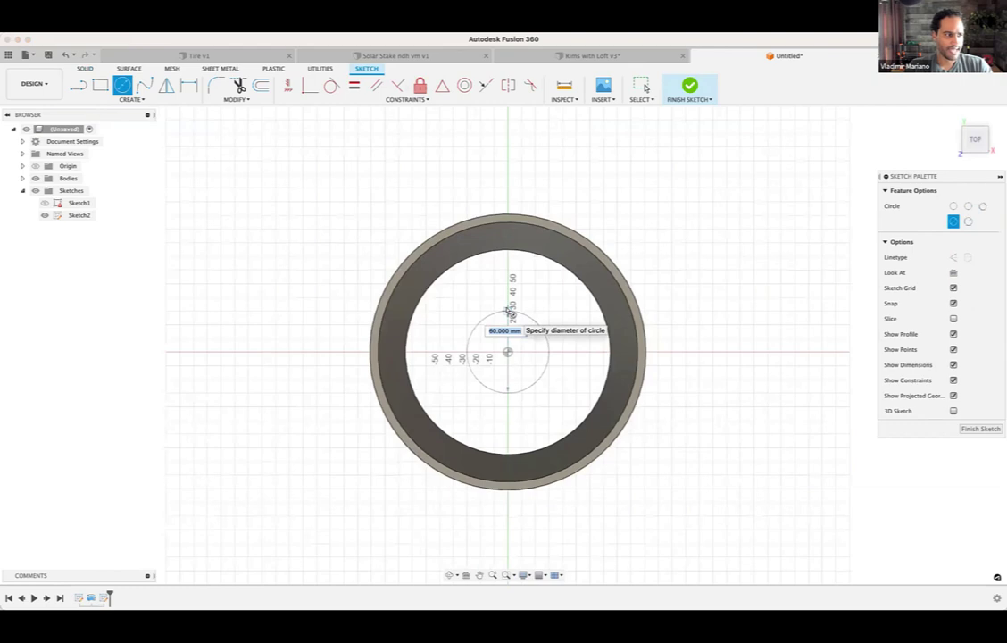
scroll(511, 318, up, 1)
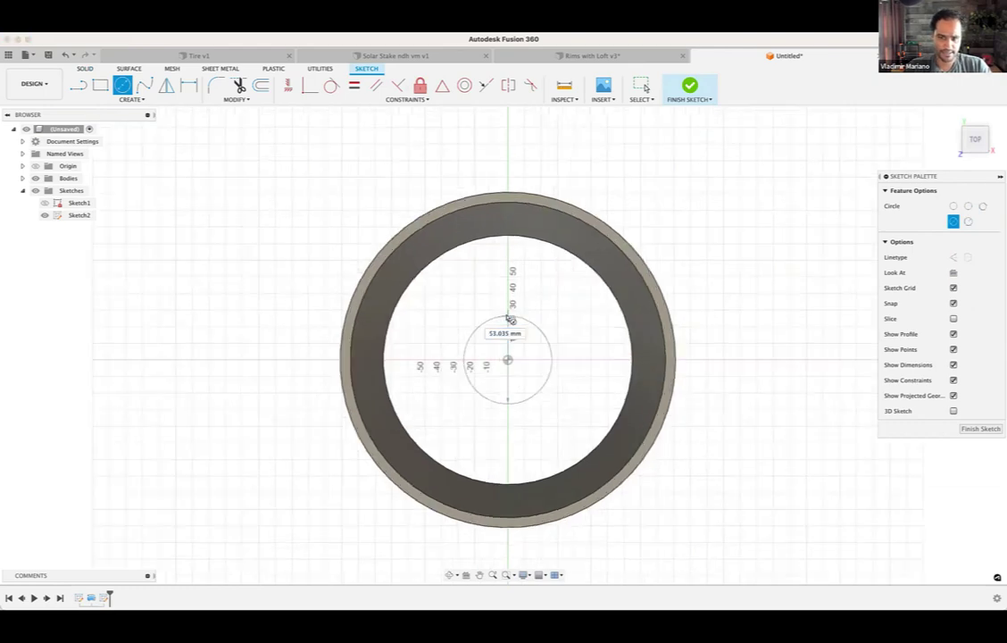
scroll(510, 314, up, 2)
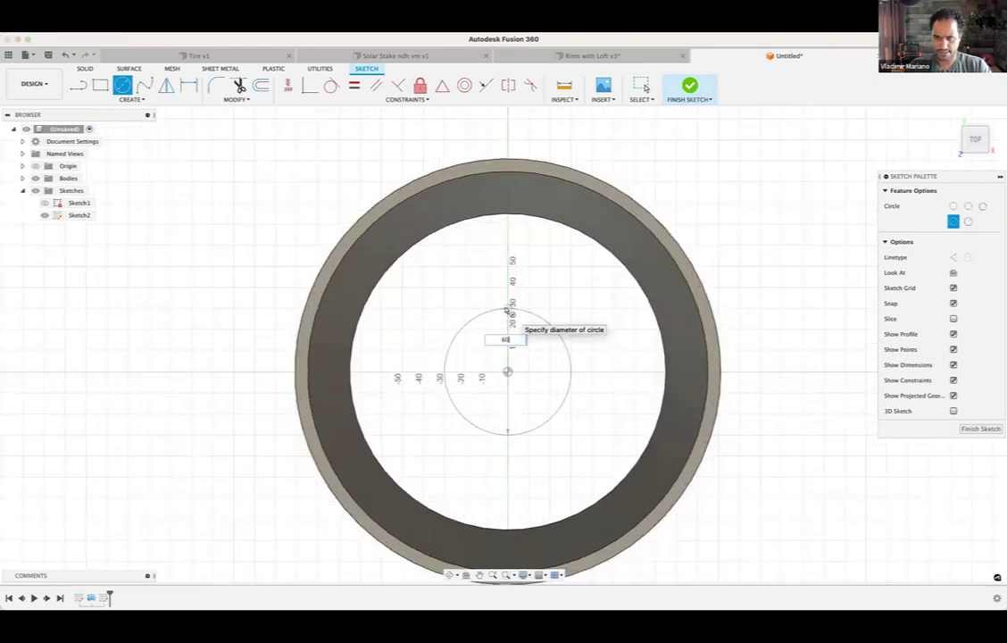
key(Return)
key(Escape)
scroll(536, 308, up, 3)
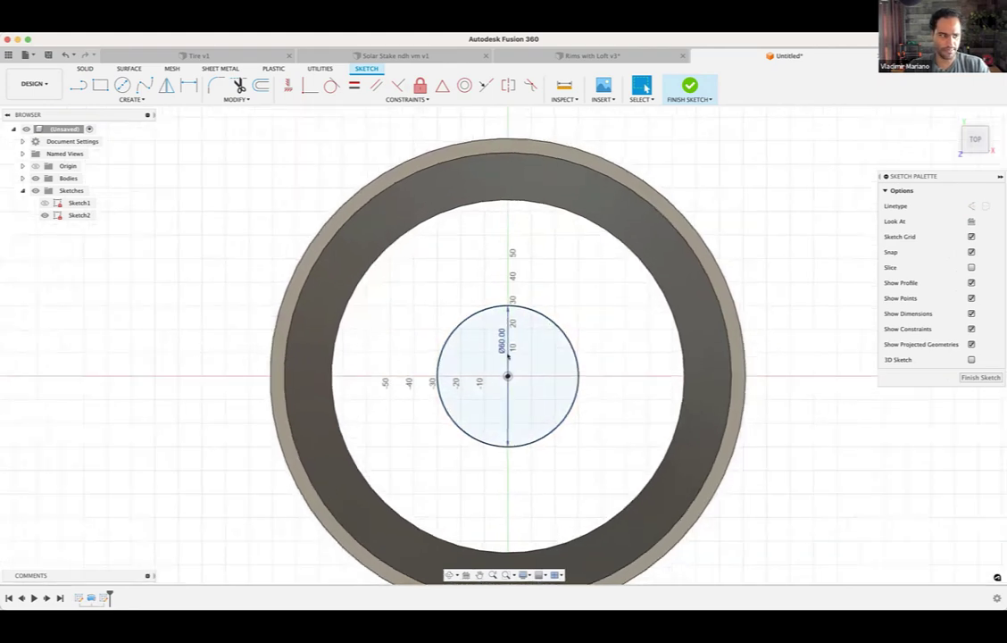
scroll(541, 308, down, 3)
scroll(478, 261, up, 1)
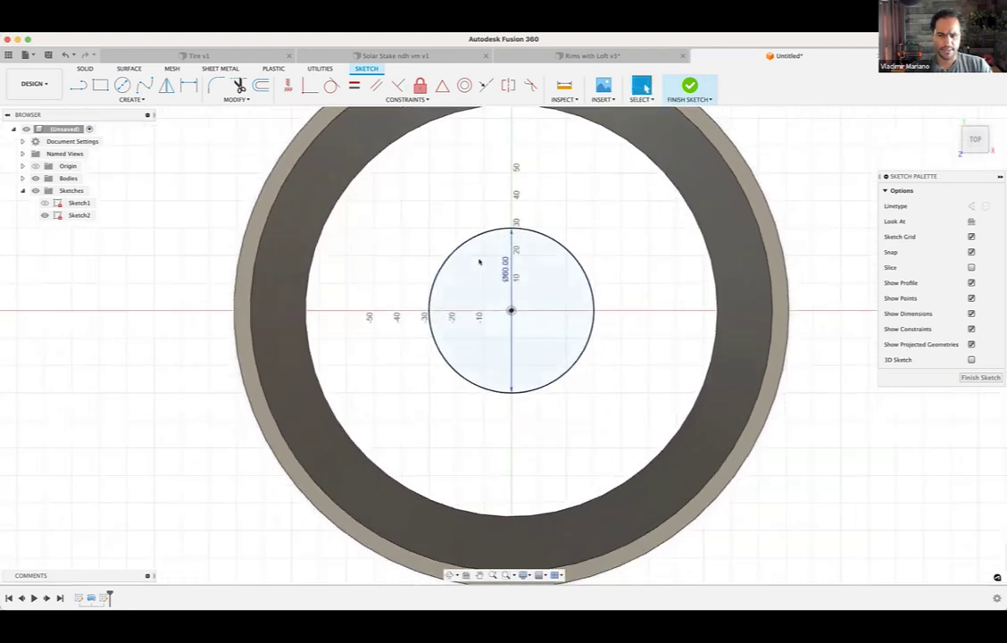
Step: Reposition the large circle's diameter dimension so it runs diagonally, with its text in the circle's lower-left part
key(c)
scroll(499, 261, up, 2)
key(Escape)
drag(505, 266, 456, 338)
scroll(492, 299, up, 2)
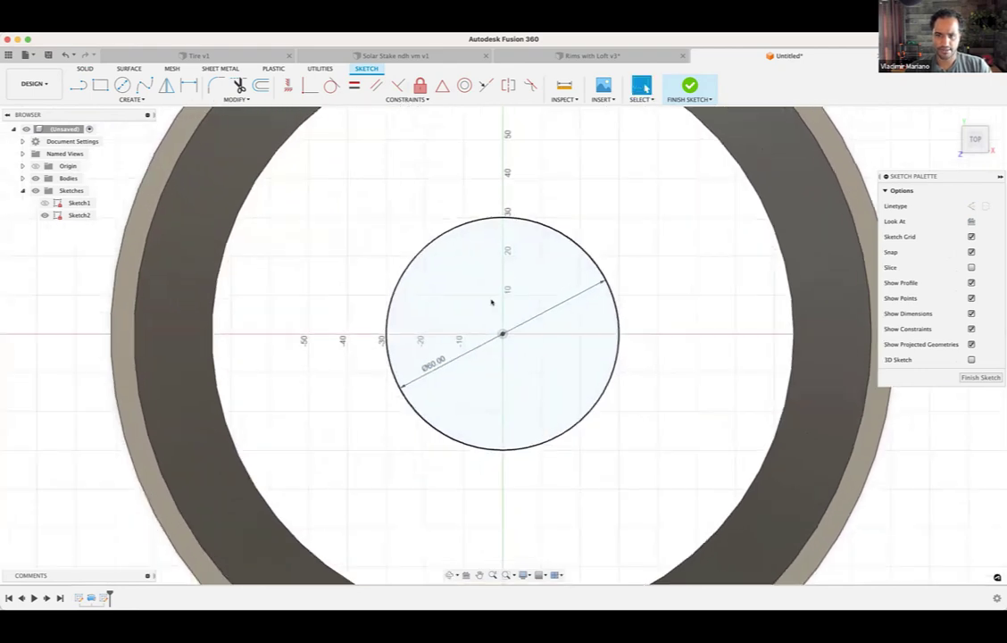
Step: Sketch a 5 mm diameter circle inside the 60 mm circle, just above and slightly left of the origin
key(c)
click(495, 282)
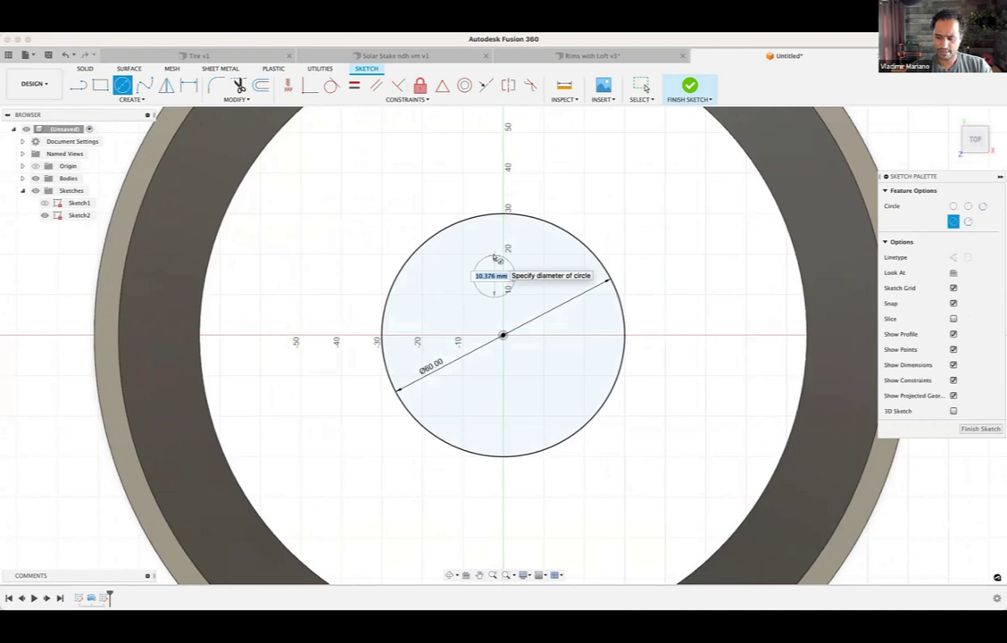
text(5)
key(Return)
scroll(483, 282, up, 2)
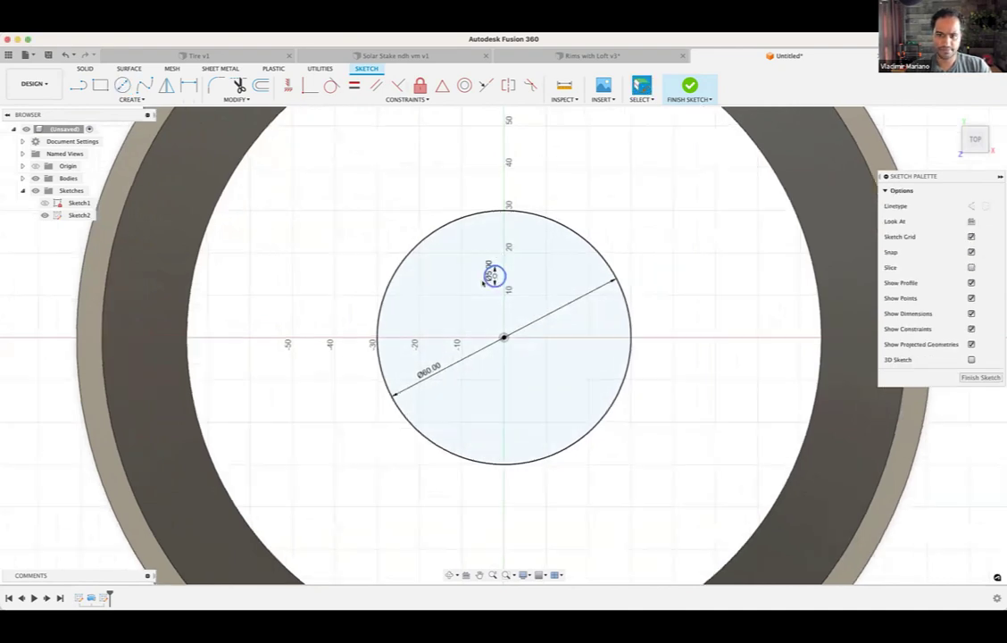
scroll(530, 296, up, 1)
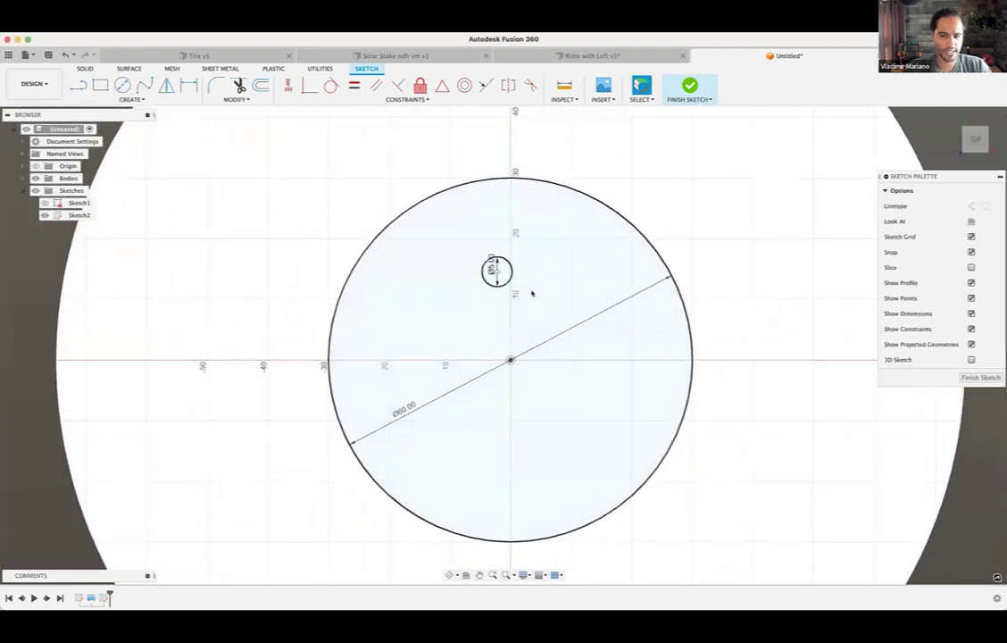
Step: Shift the small circle slightly and constrain its centre vertically in line with the origin
drag(496, 271, 492, 279)
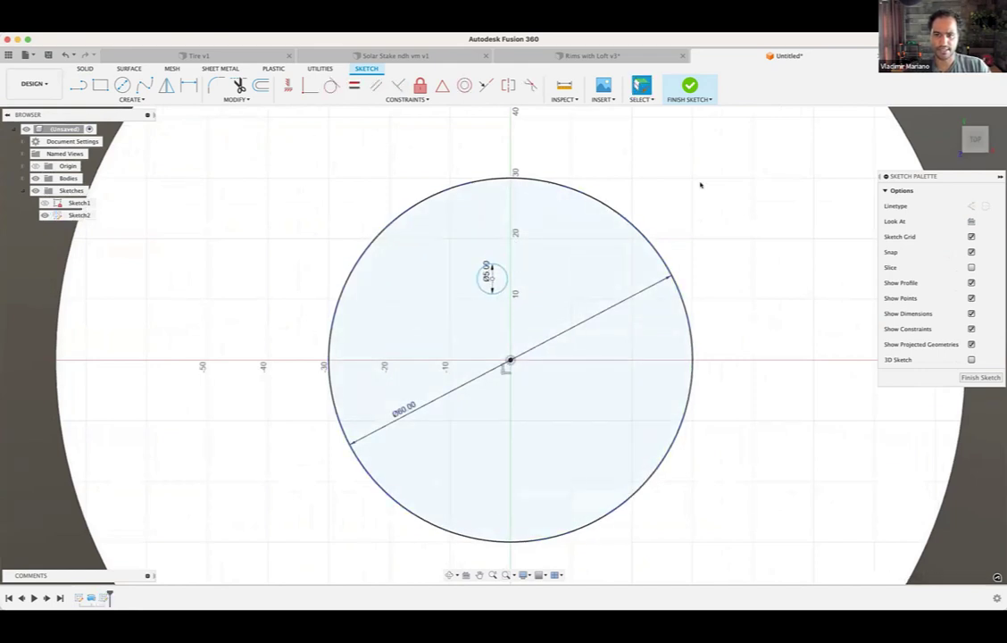
click(286, 89)
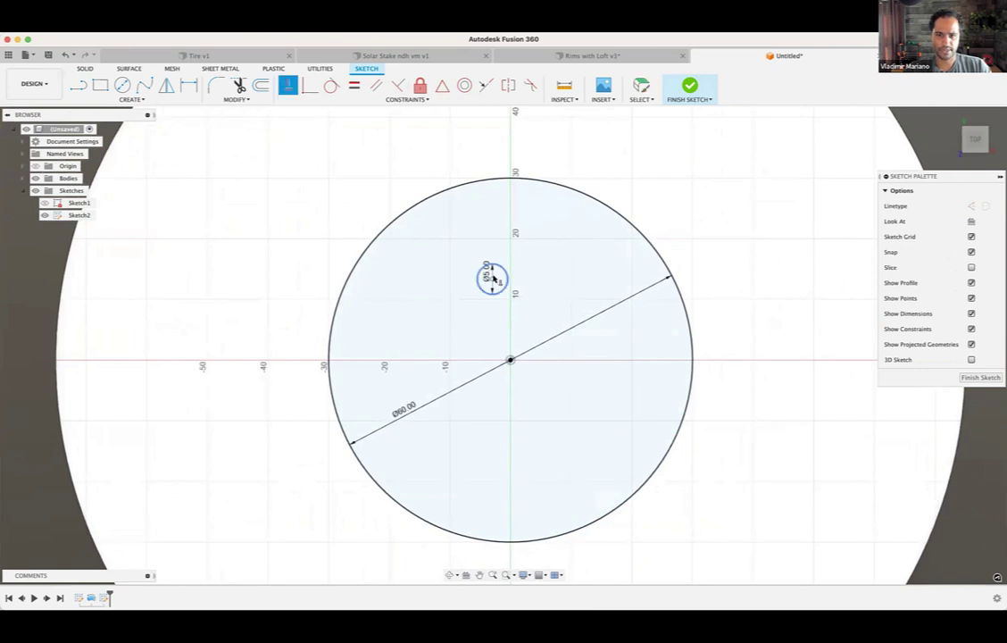
click(492, 279)
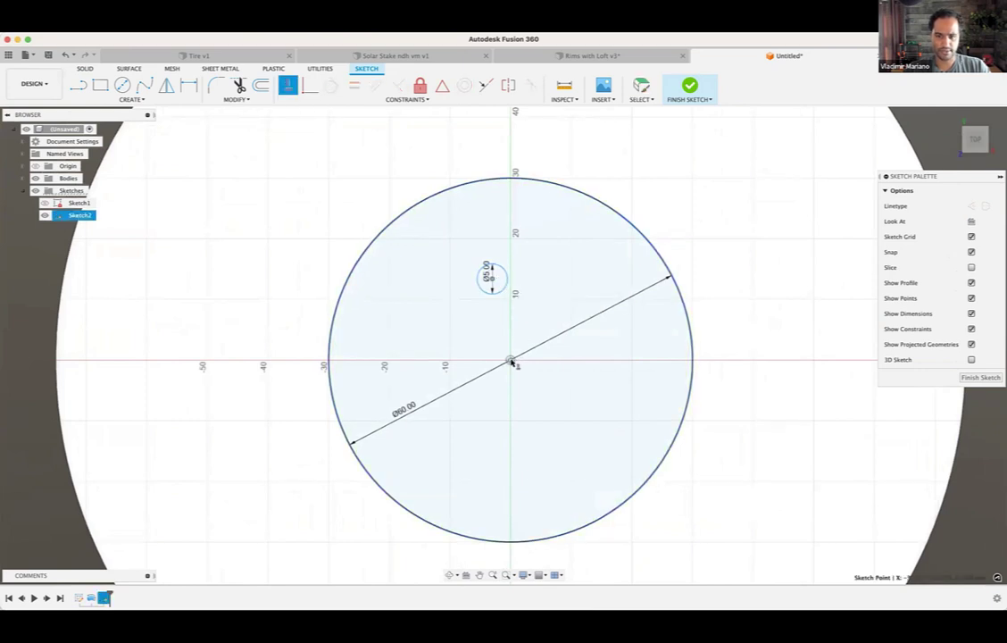
click(510, 361)
Step: Set the vertical distance between the origin and the small circle's centre to 10 mm
key(d)
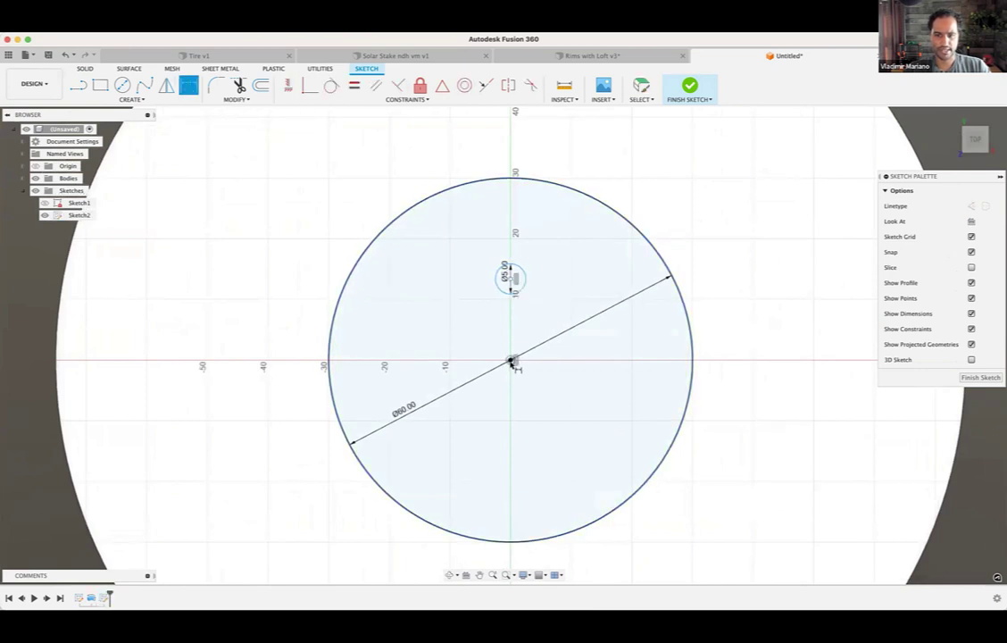
click(506, 280)
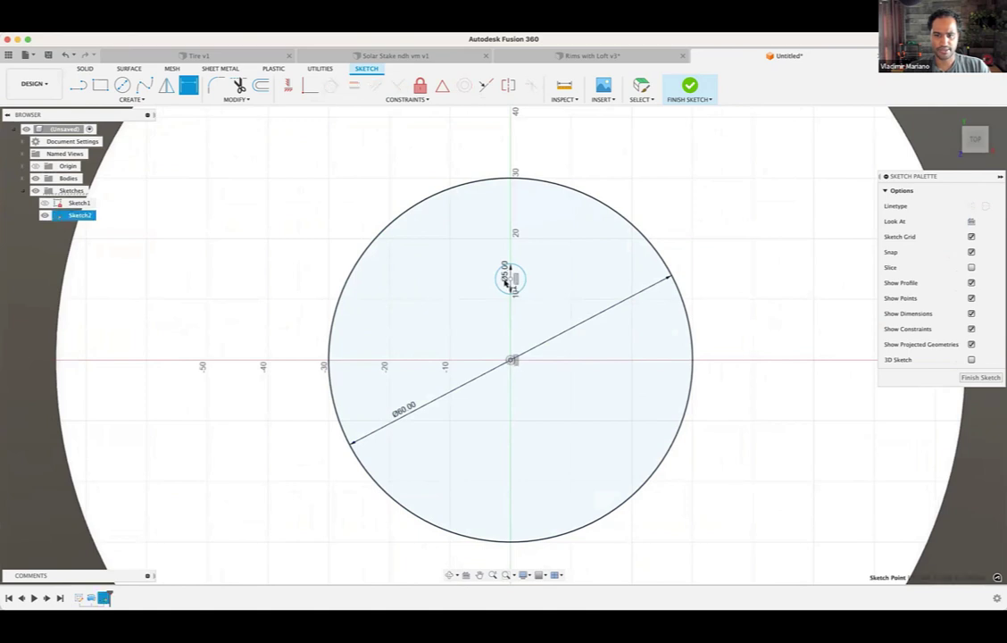
click(452, 290)
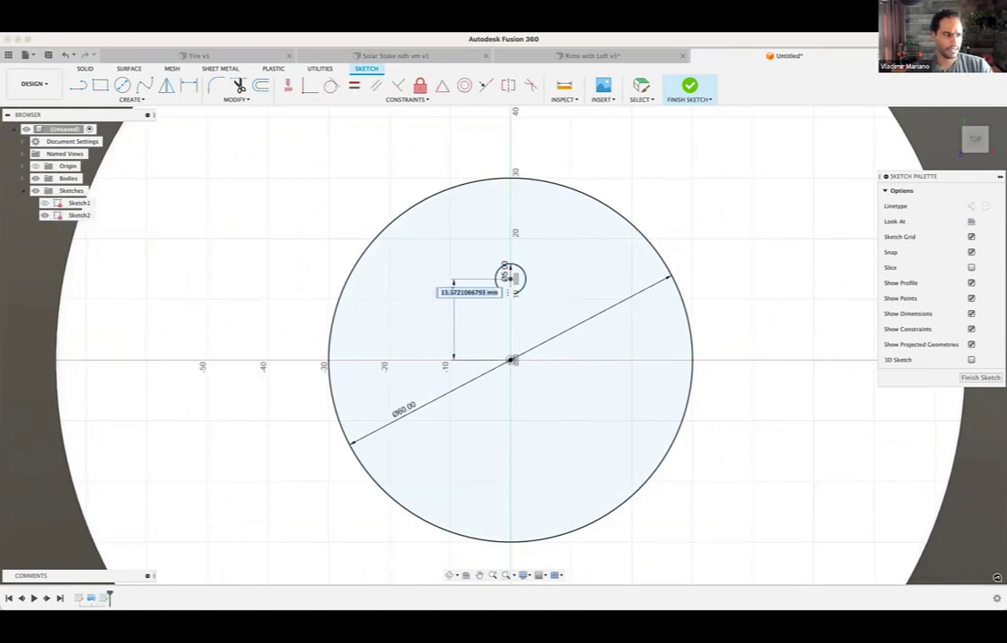
text(10)
key(Return)
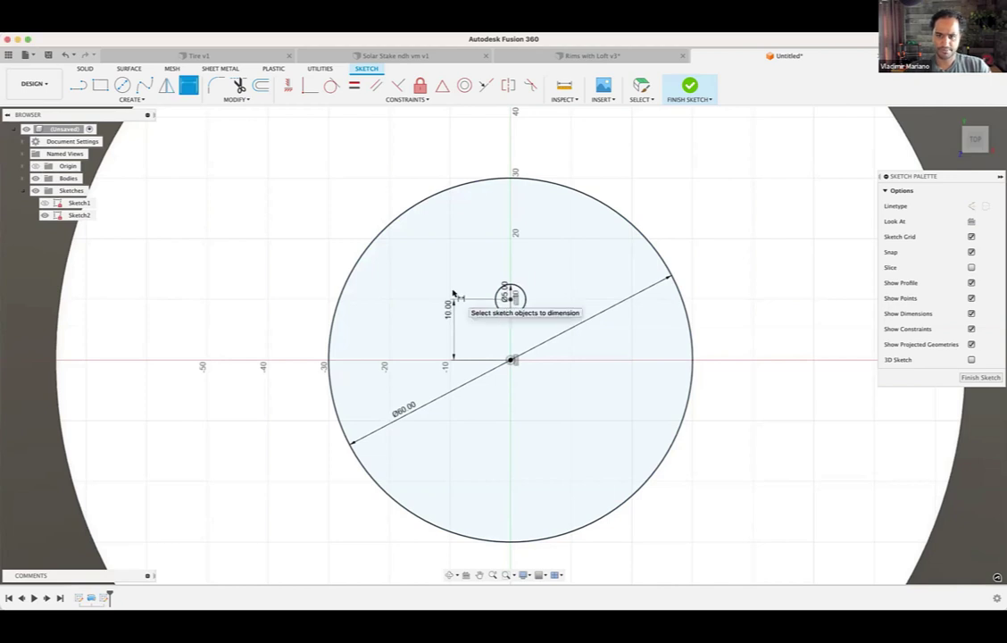
key(Escape)
Step: Create a full circular pattern of the 5 mm circle around the large circle's centre with a quantity of 6
click(498, 284)
key(Escape)
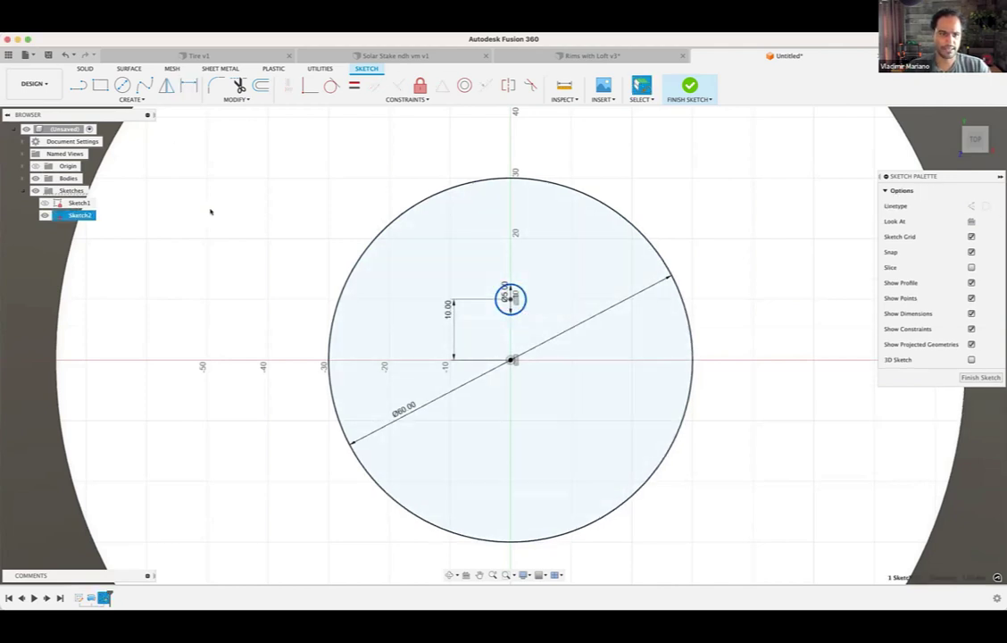
click(131, 99)
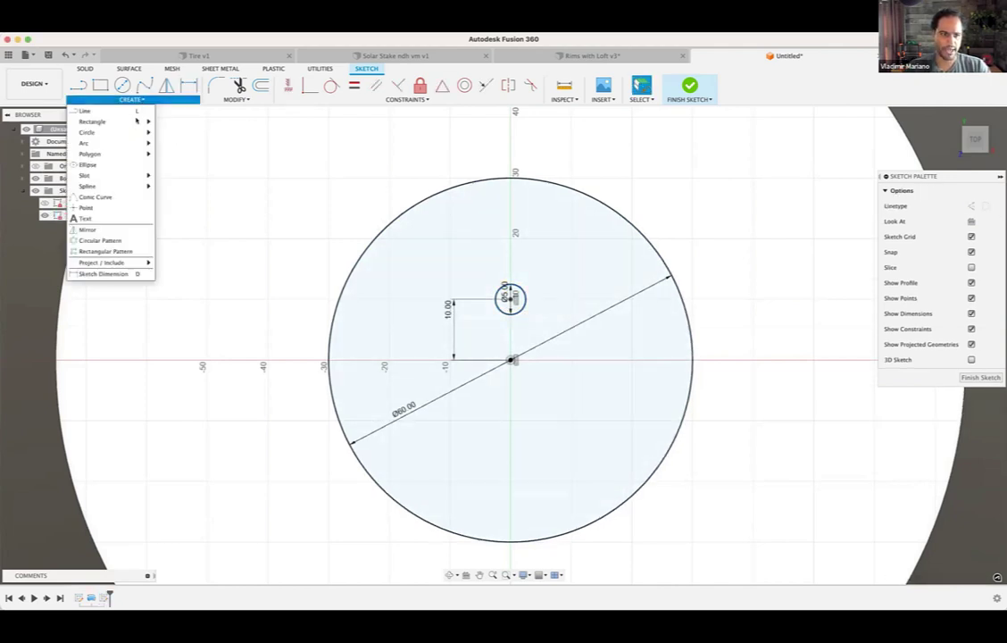
click(105, 241)
click(523, 295)
click(803, 212)
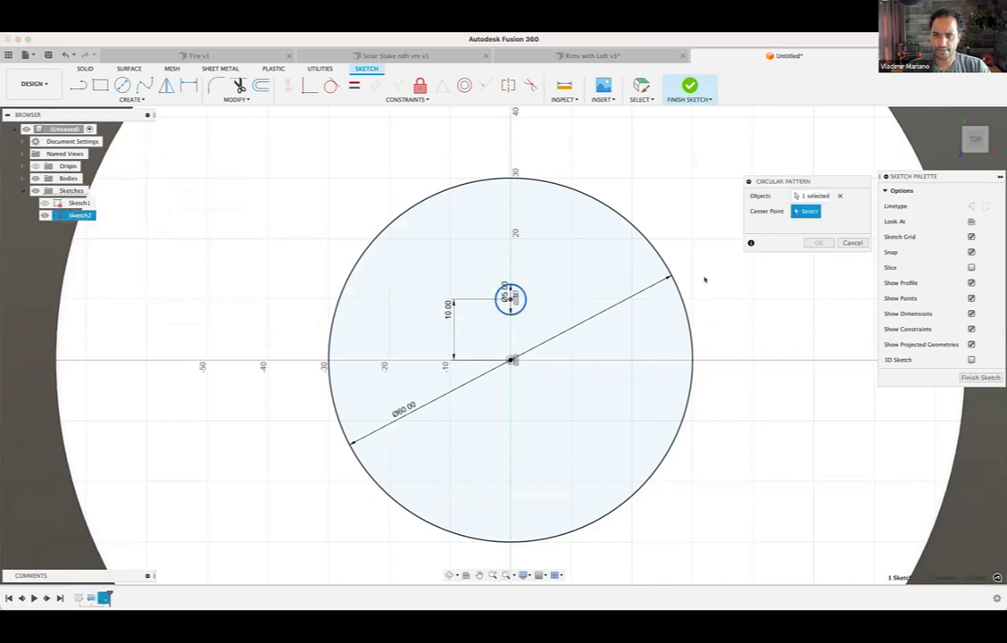
click(685, 307)
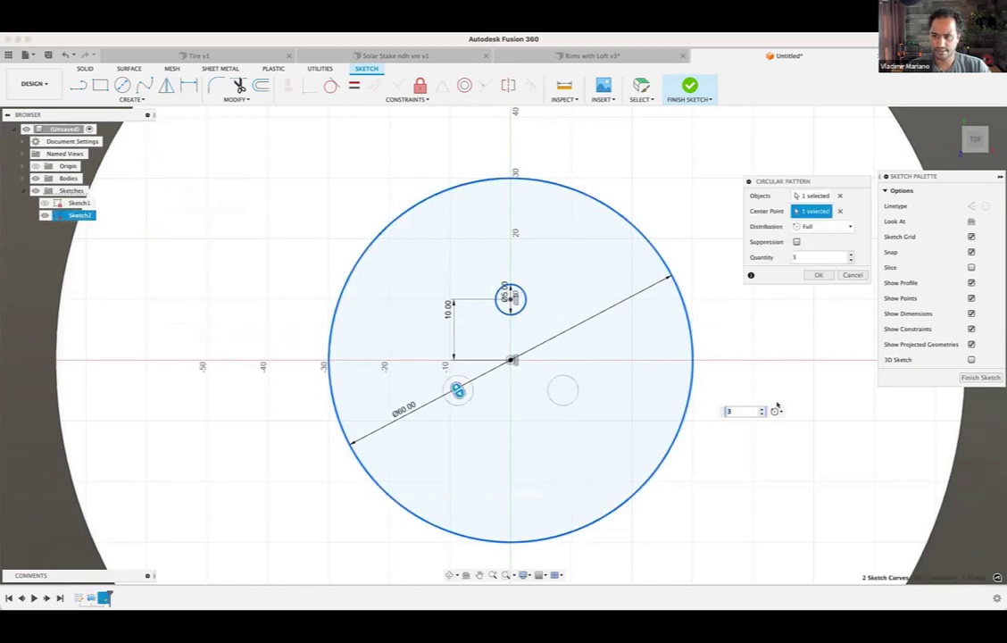
click(761, 410)
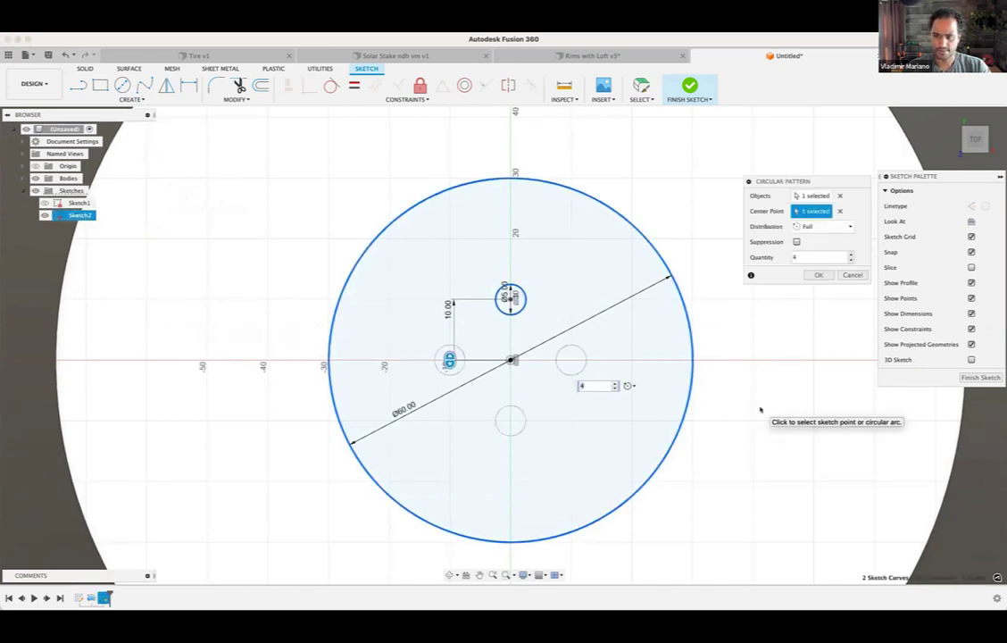
click(851, 253)
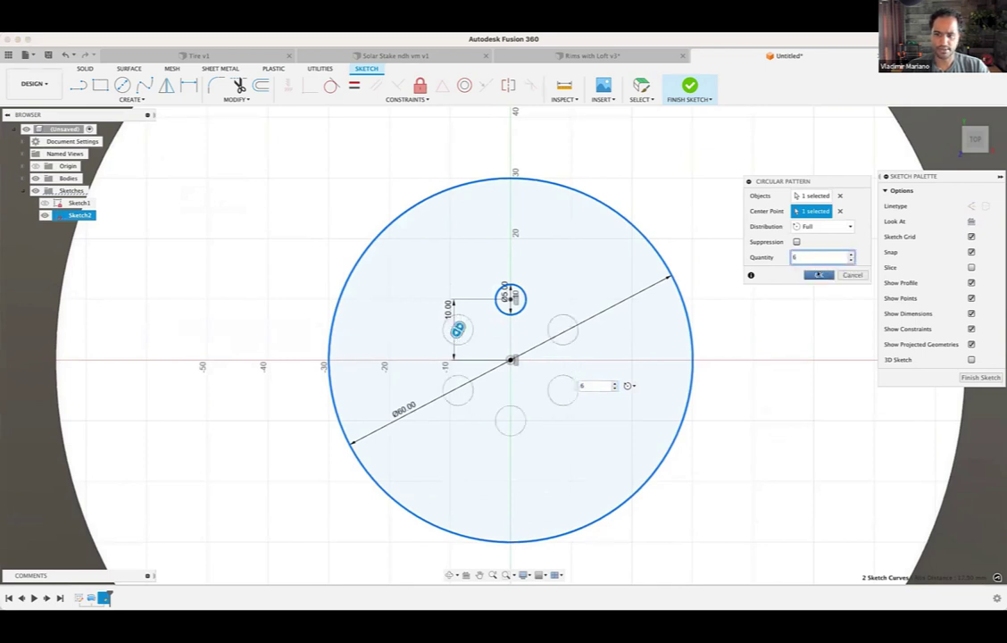
click(819, 274)
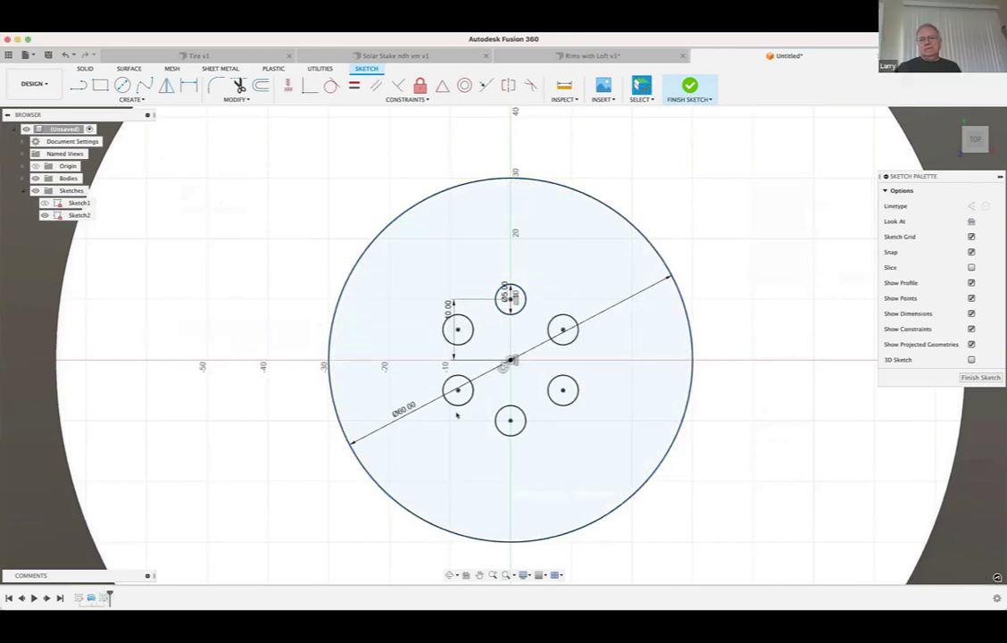
Step: Reopen the circular pattern through its symbol near the origin and review its objects, centre point and quantity
double_click(503, 368)
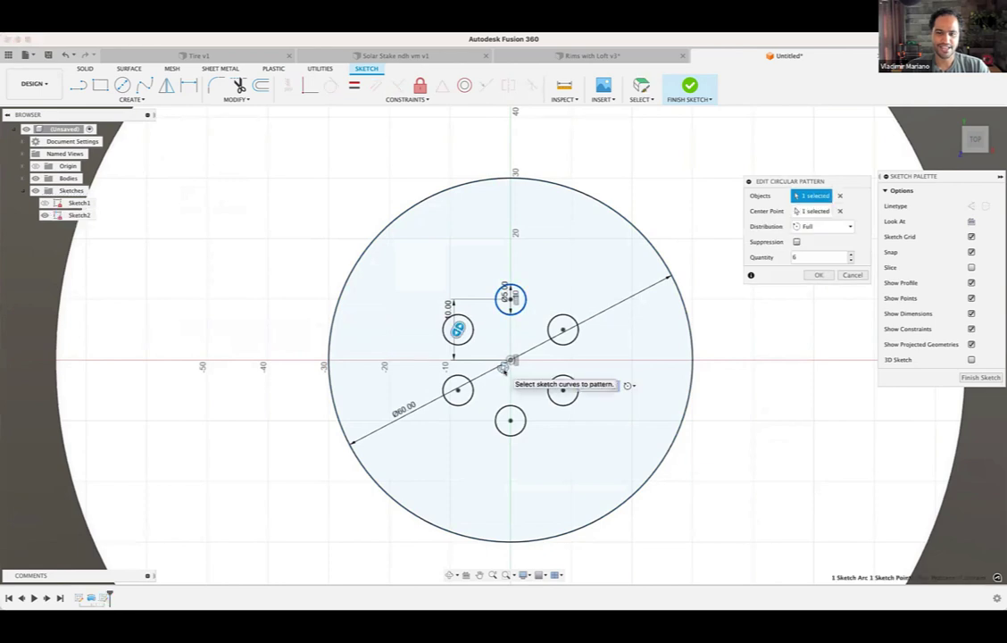
click(819, 275)
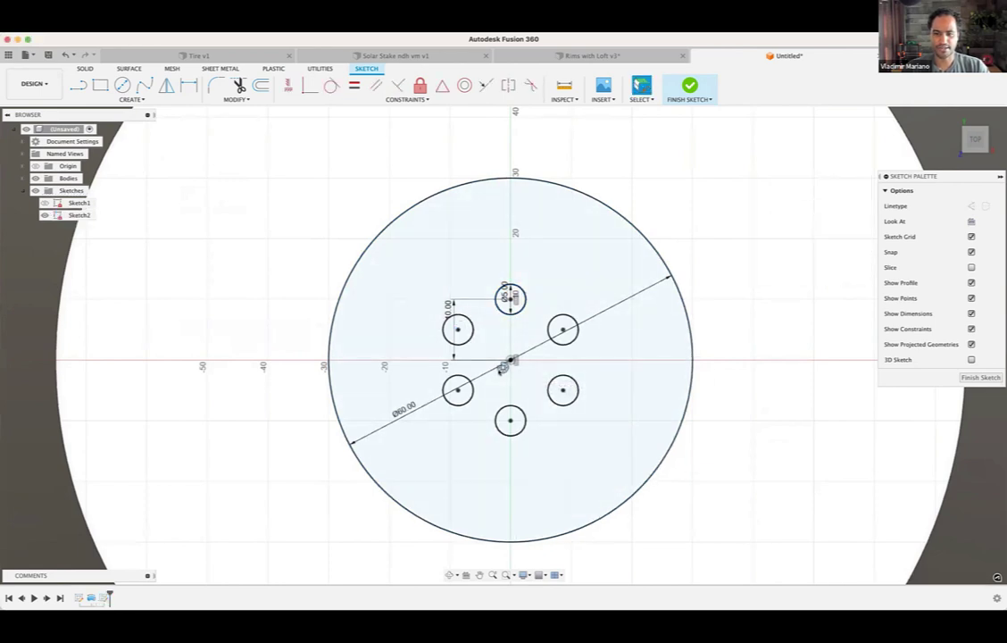
double_click(501, 370)
click(503, 368)
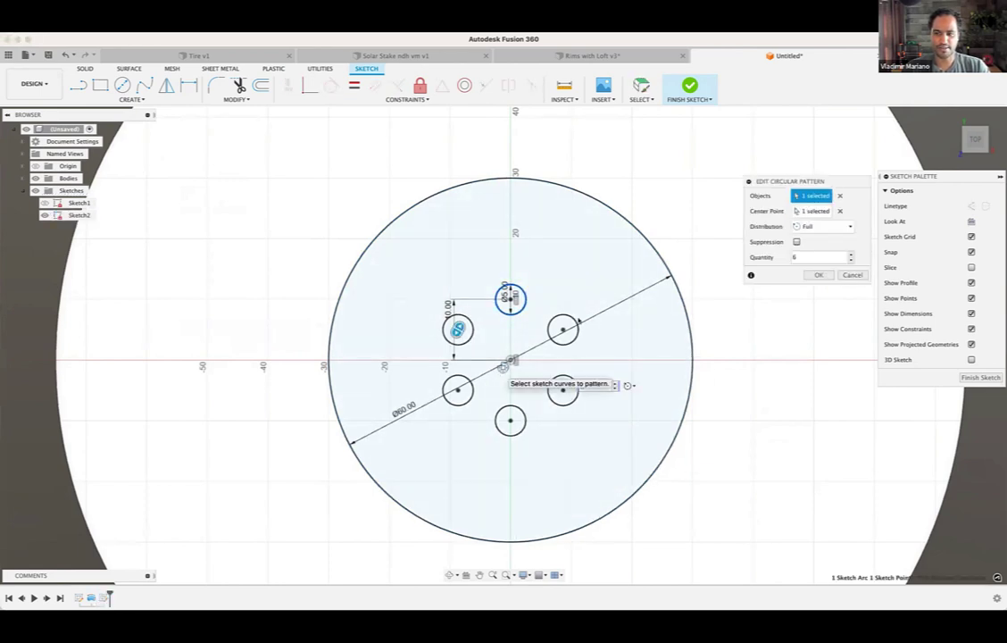
click(855, 276)
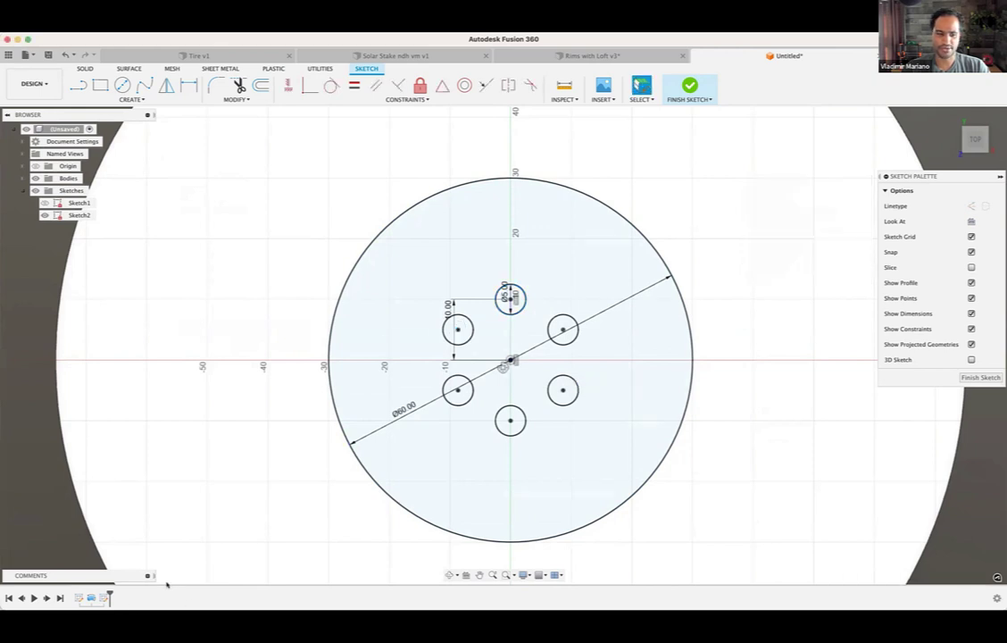
Step: Highlight Sketch2 in the design history, and select the circular pattern's symbol near the origin
click(104, 598)
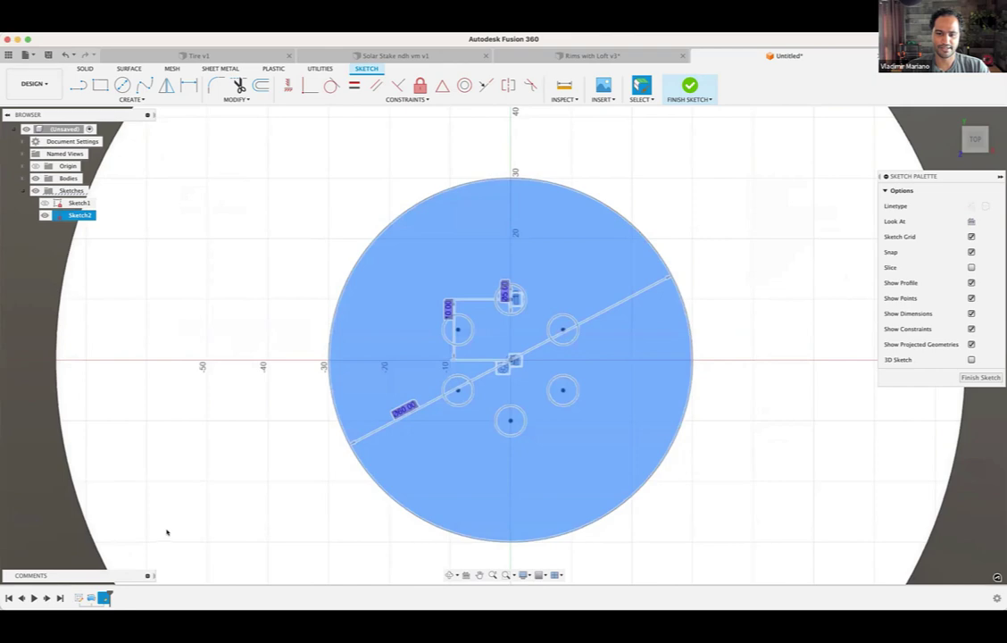
click(167, 532)
scroll(353, 425, up, 1)
middle_drag(434, 425, 399, 382)
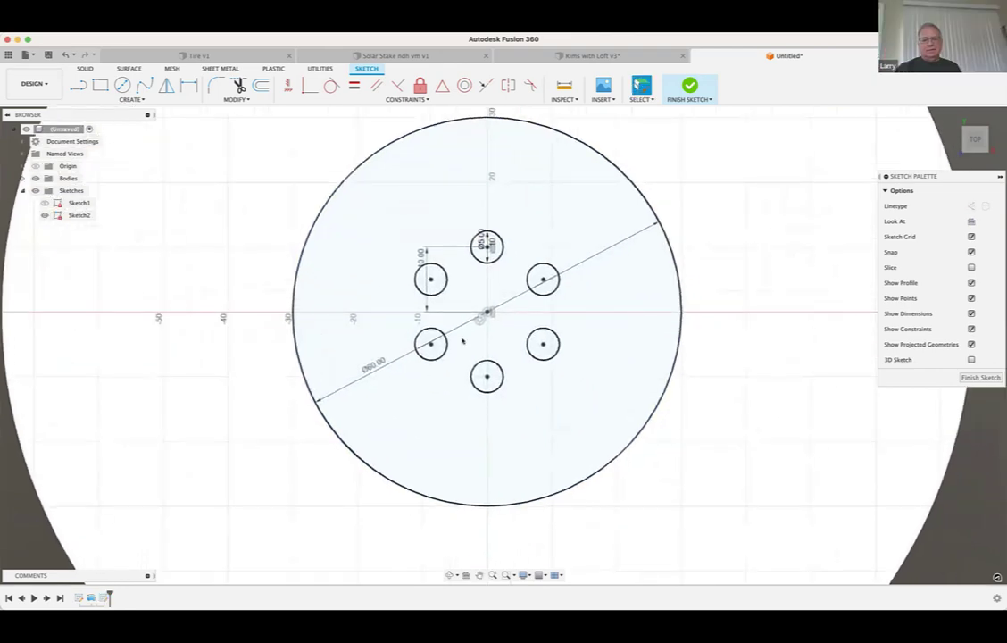
click(478, 321)
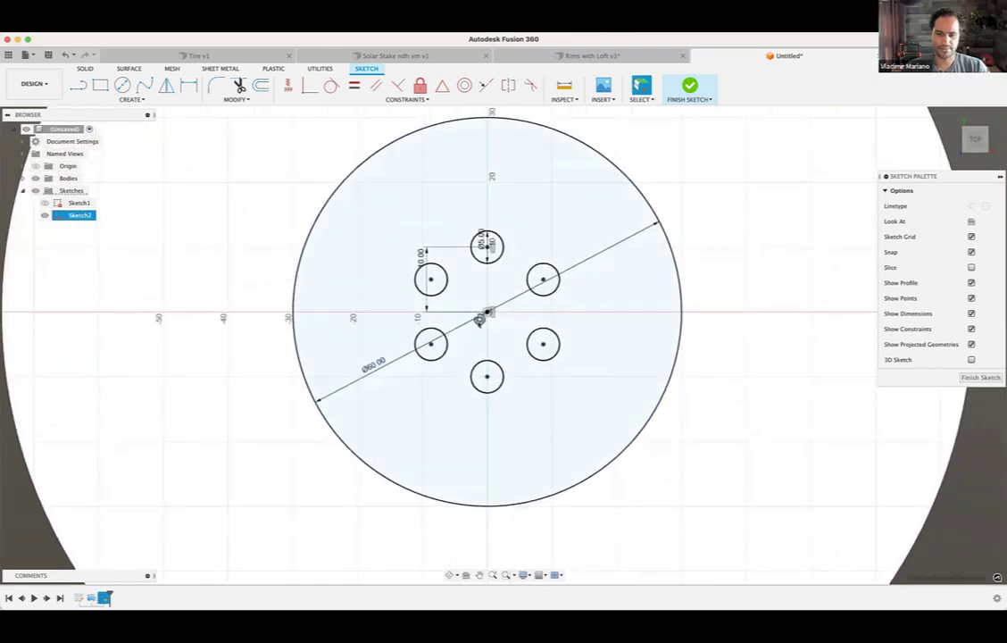
Step: Set the circular pattern's quantity to 5 and finish the hub sketch
double_click(480, 322)
drag(791, 181, 713, 144)
click(772, 223)
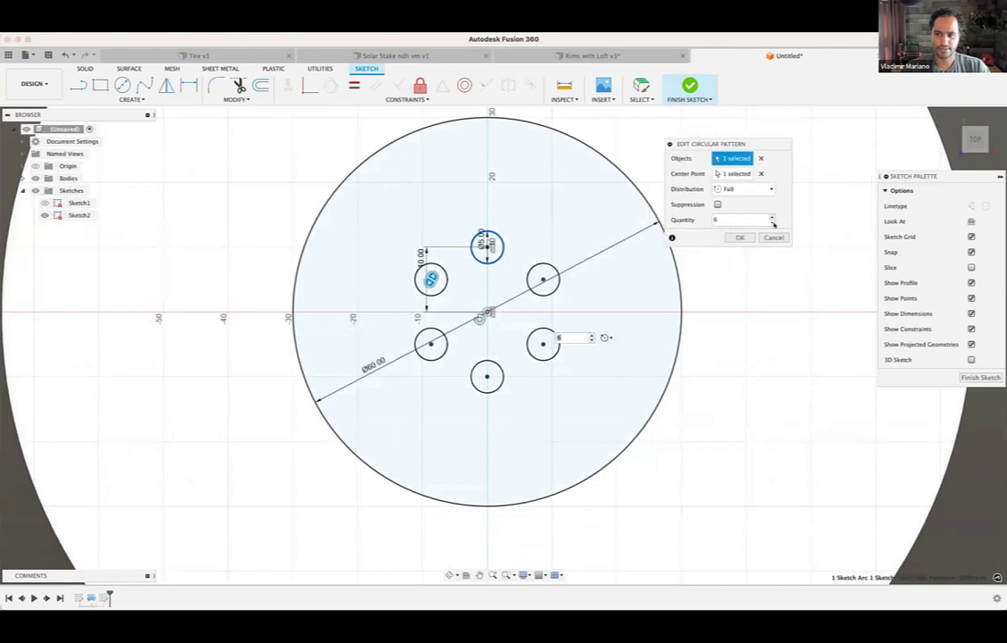
click(740, 238)
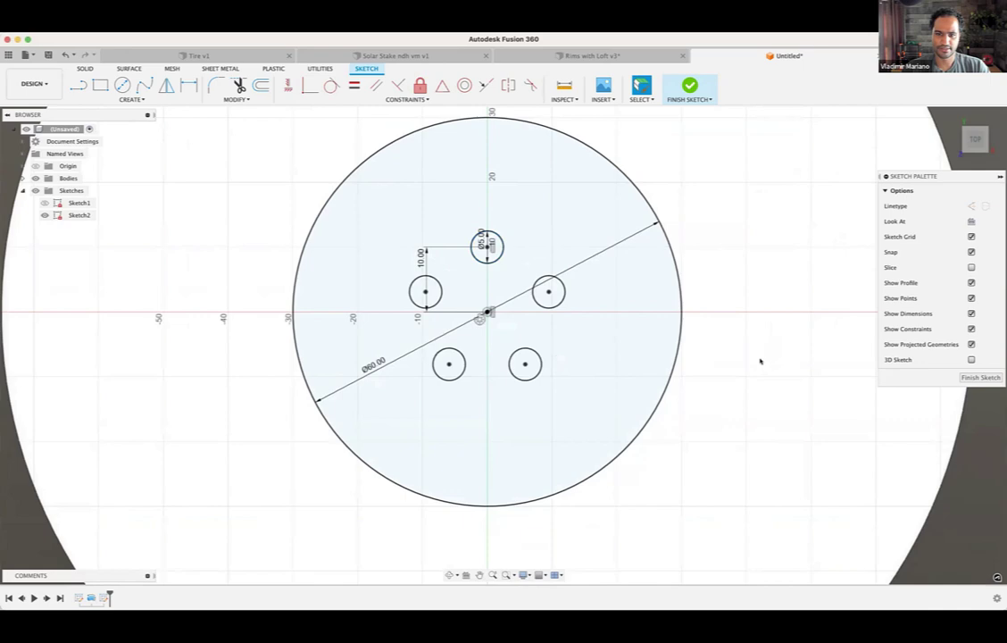
middle_drag(744, 182, 720, 227)
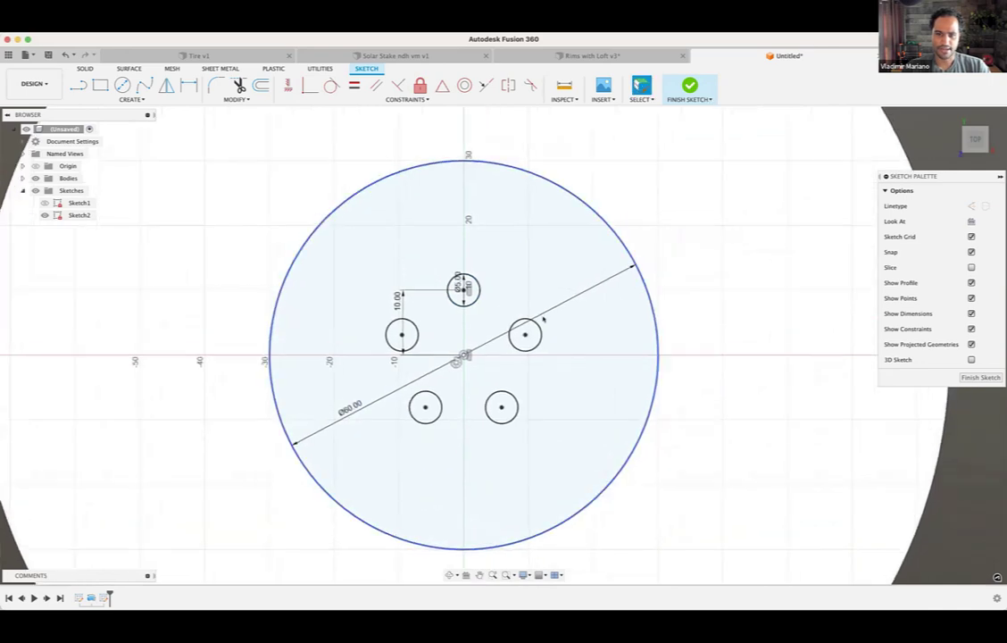
click(689, 87)
Step: Extrude the 60 mm hub profile, leaving out the bolt holes, by 10 mm as a new body
scroll(674, 254, down, 6)
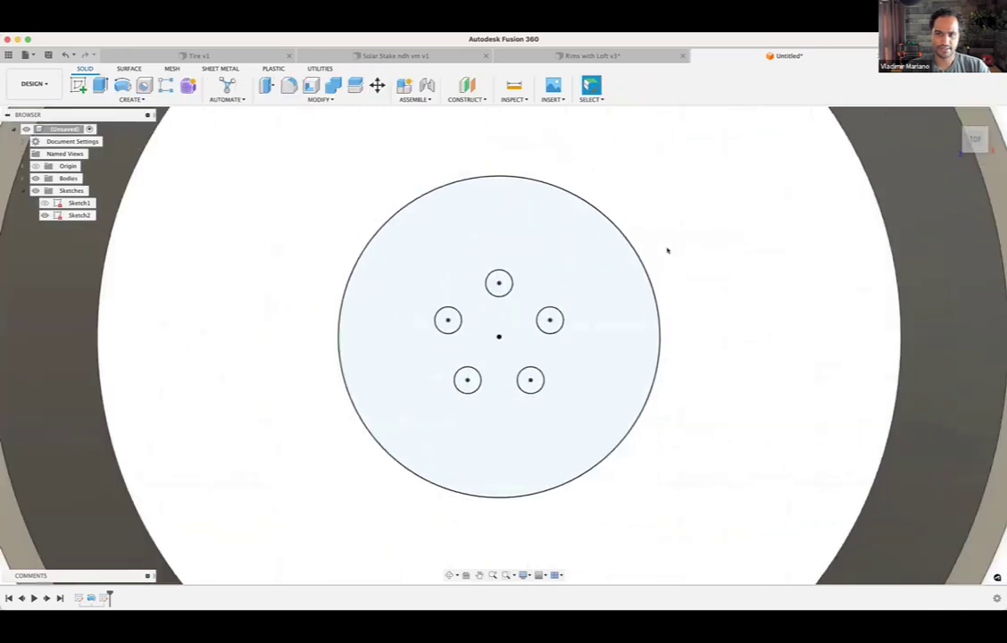
mouse_move(636, 312)
shift+middle_down()
mouse_move(630, 287)
mouse_move(578, 321)
mouse_move(550, 319)
mouse_move(542, 305)
shift+middle_up()
key(e)
click(579, 326)
drag(540, 305, 535, 294)
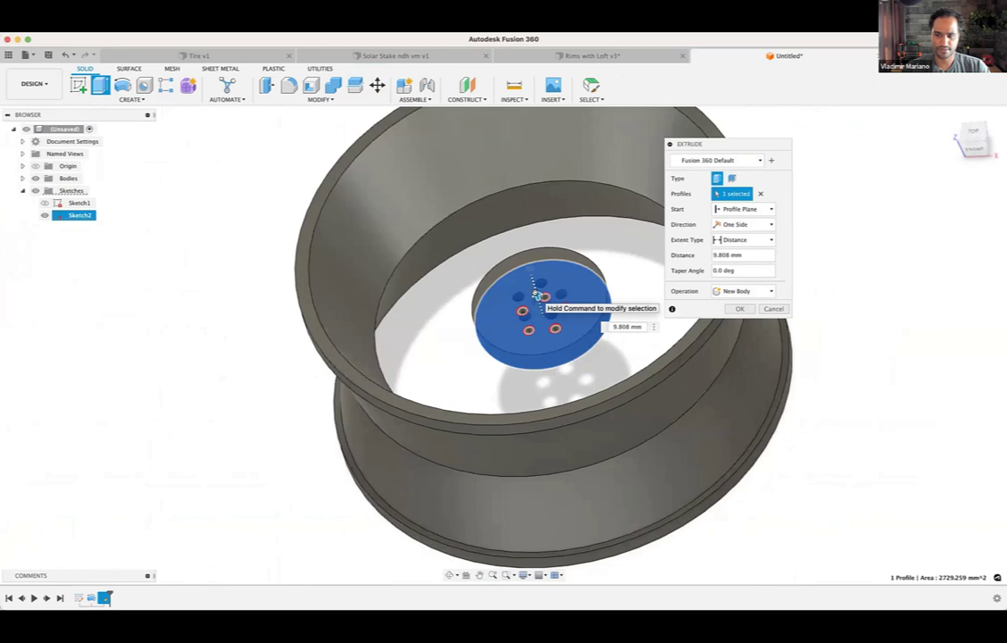
text(10)
key(Return)
shift+middle_drag(712, 243, 841, 312)
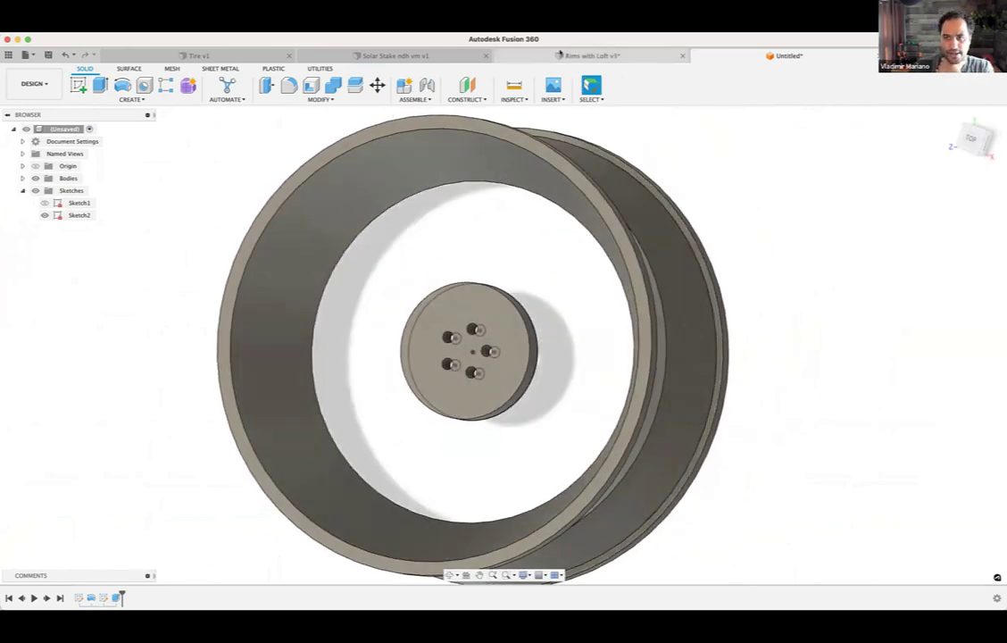
Step: Switch to the Rims with Loft v3 design and examine how its spokes join the hub and the barrel
click(545, 55)
shift+middle_drag(564, 260, 454, 364)
scroll(454, 364, up, 3)
shift+middle_drag(420, 456, 458, 446)
shift+middle_drag(607, 286, 489, 355)
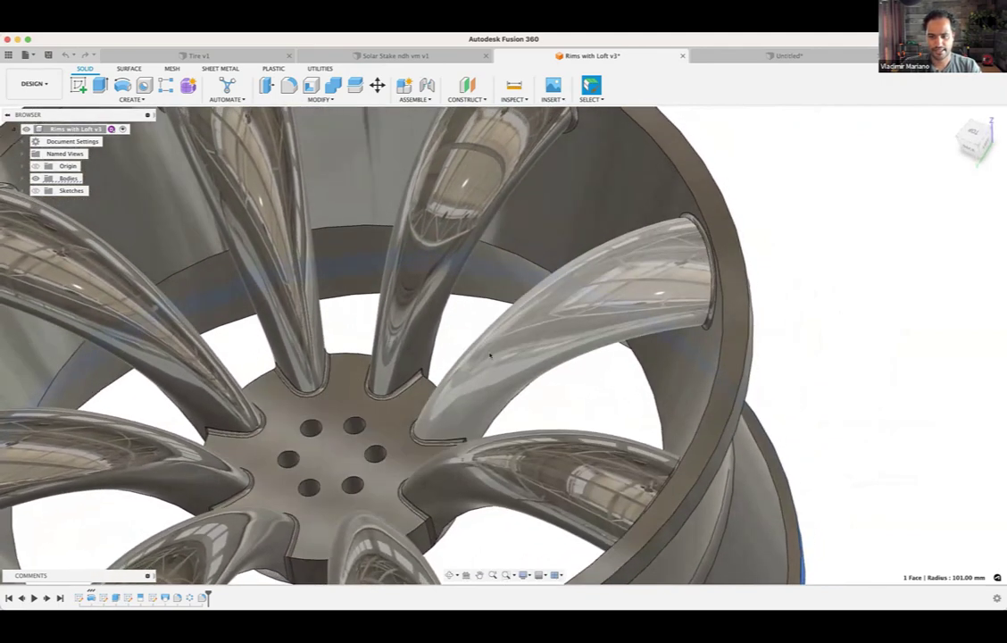
click(612, 286)
shift+middle_drag(612, 285, 670, 252)
click(645, 331)
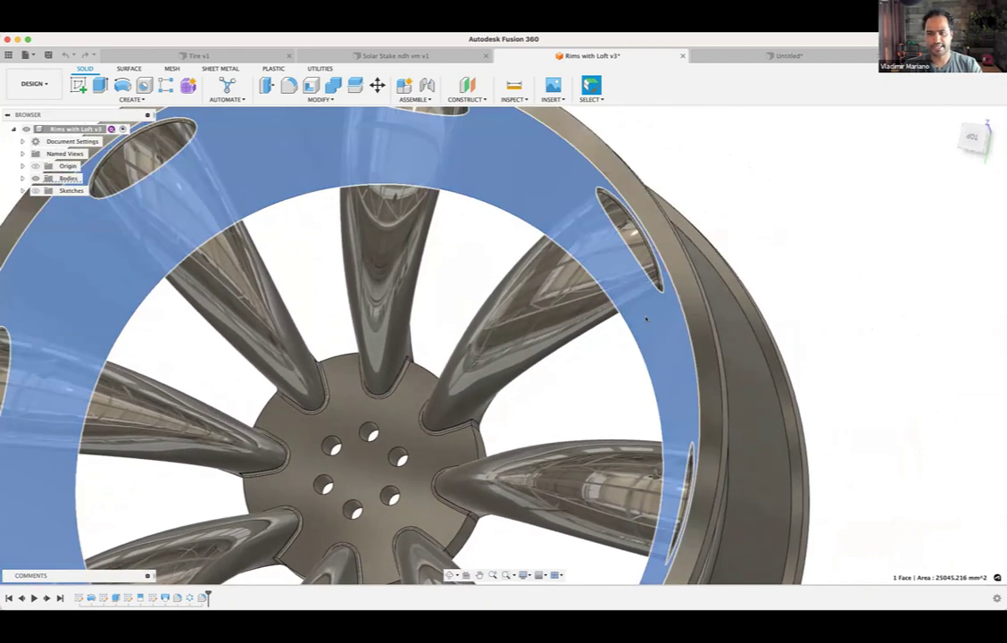
shift+middle_drag(645, 317, 734, 237)
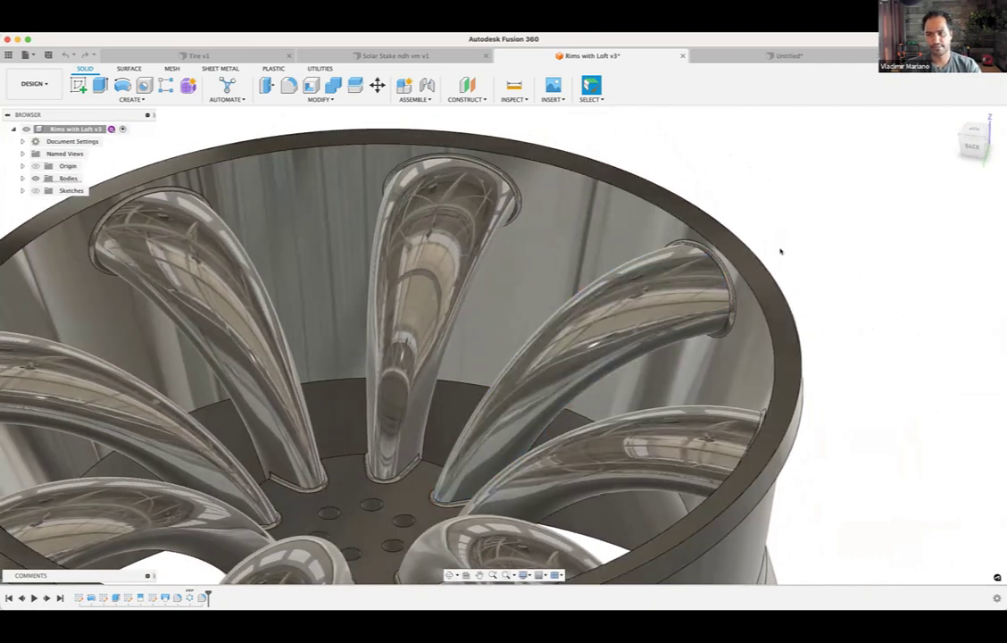
scroll(852, 335, down, 5)
middle_drag(852, 337, 752, 283)
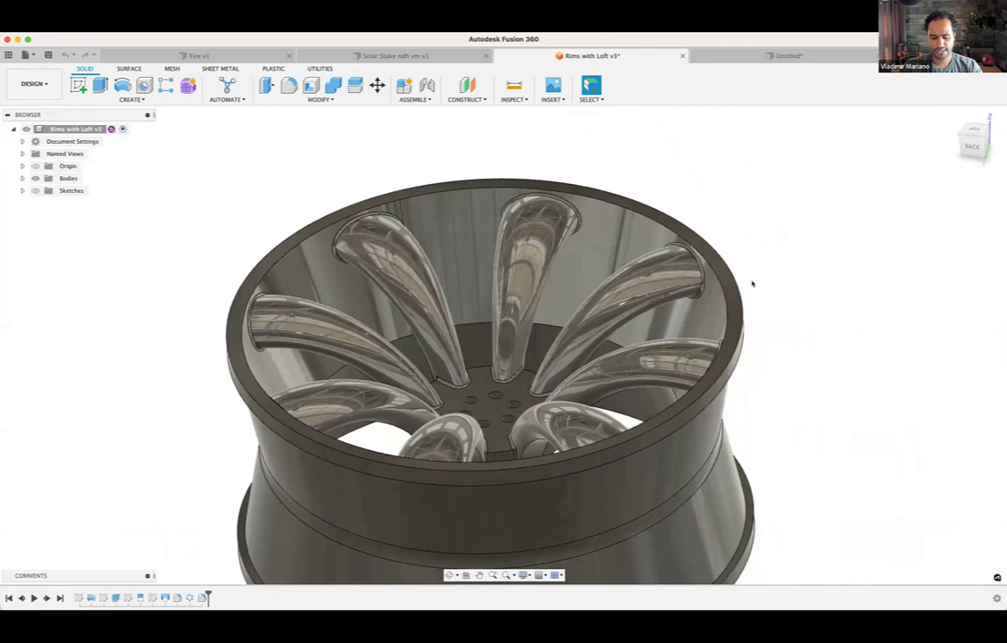
Step: Switch back to the untitled rim design and reopen the hub's Sketch2 for editing
click(714, 56)
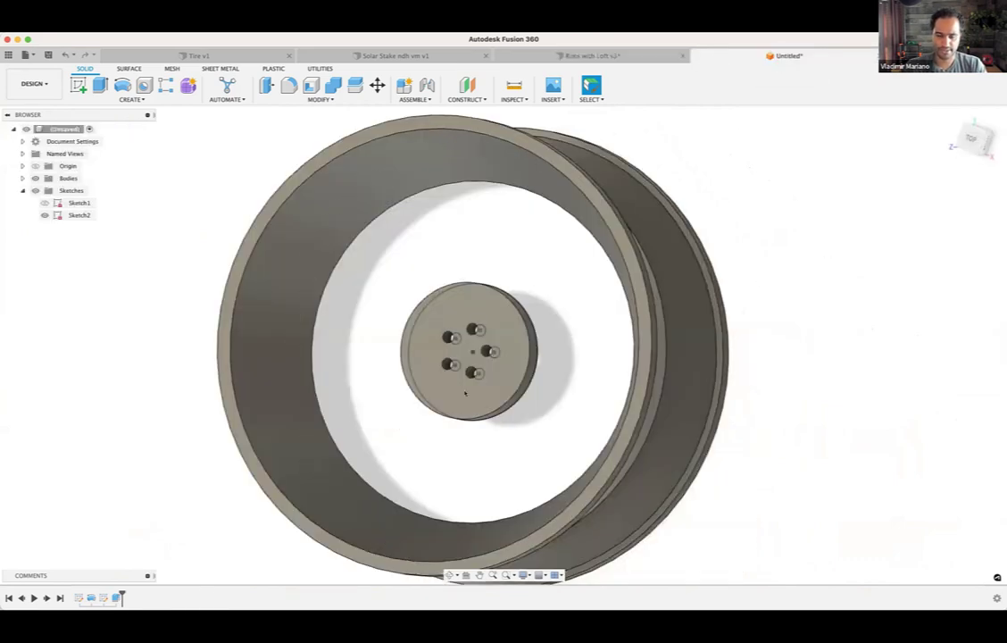
double_click(104, 597)
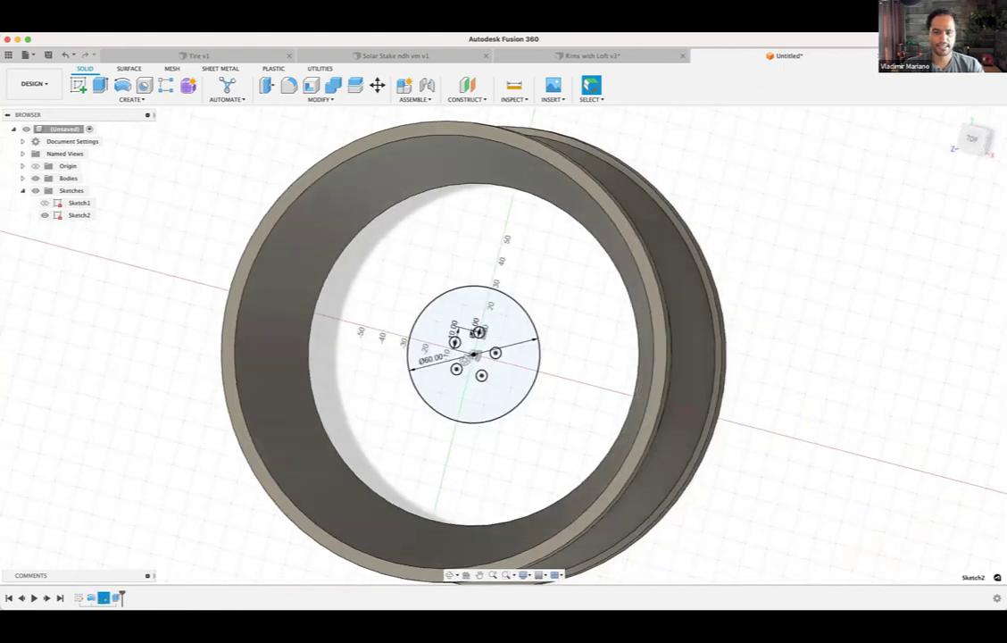
scroll(478, 338, up, 5)
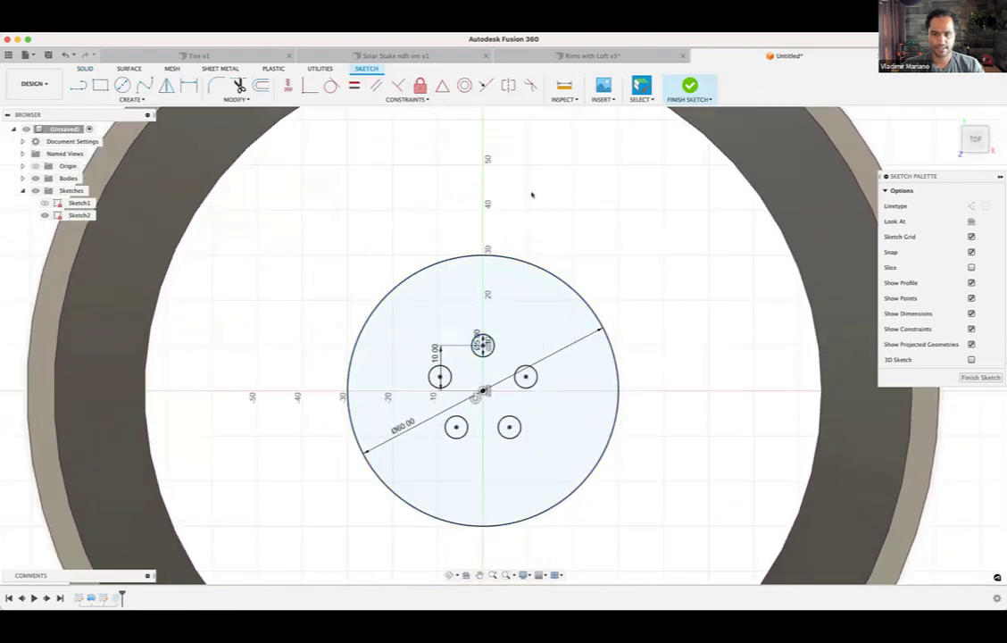
middle_drag(533, 195, 540, 341)
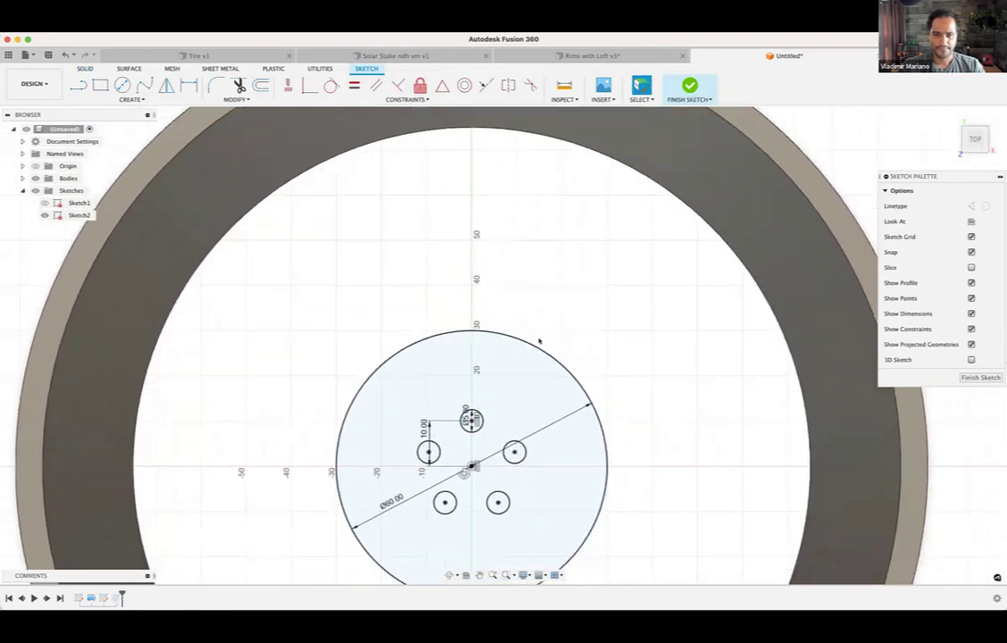
scroll(492, 345, up, 2)
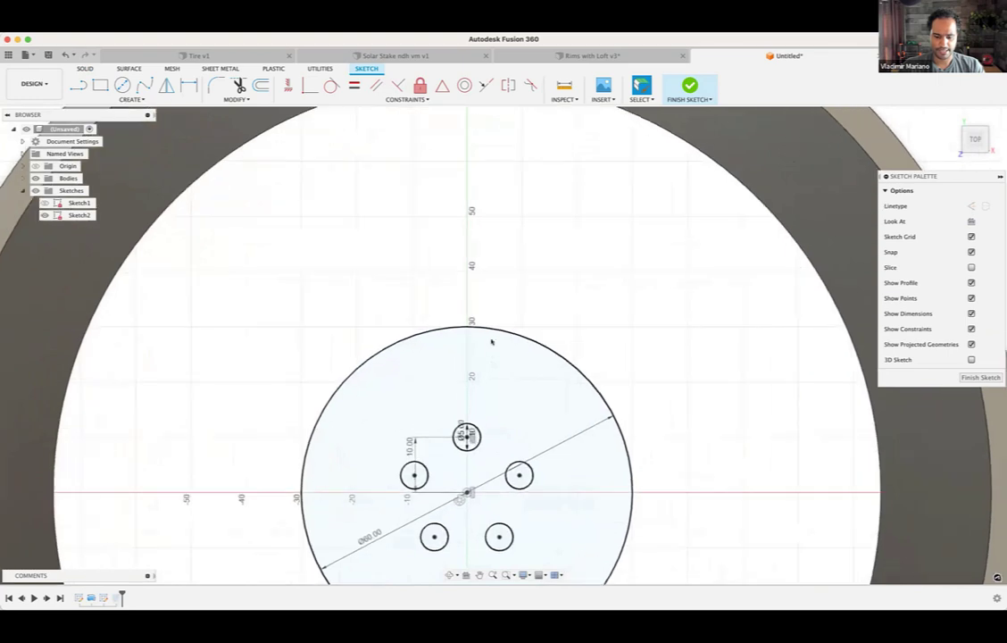
scroll(433, 321, up, 1)
middle_drag(437, 292, 425, 233)
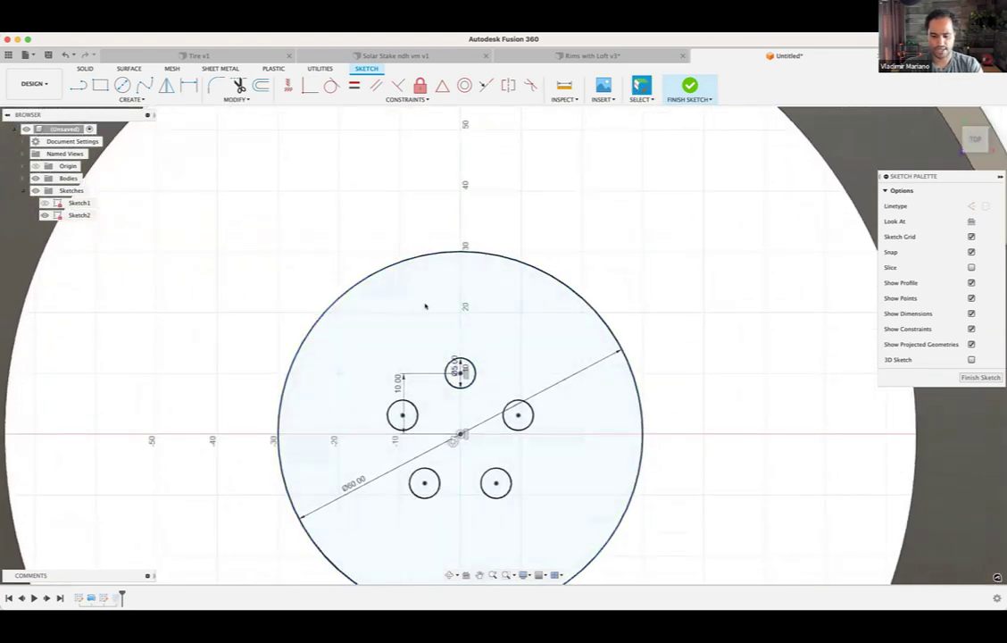
Step: Draw a U-shaped notch inward from the hub circle's upper edge, with a line about 14 mm long, a tangent arc and a line back to the edge
scroll(429, 259, up, 1)
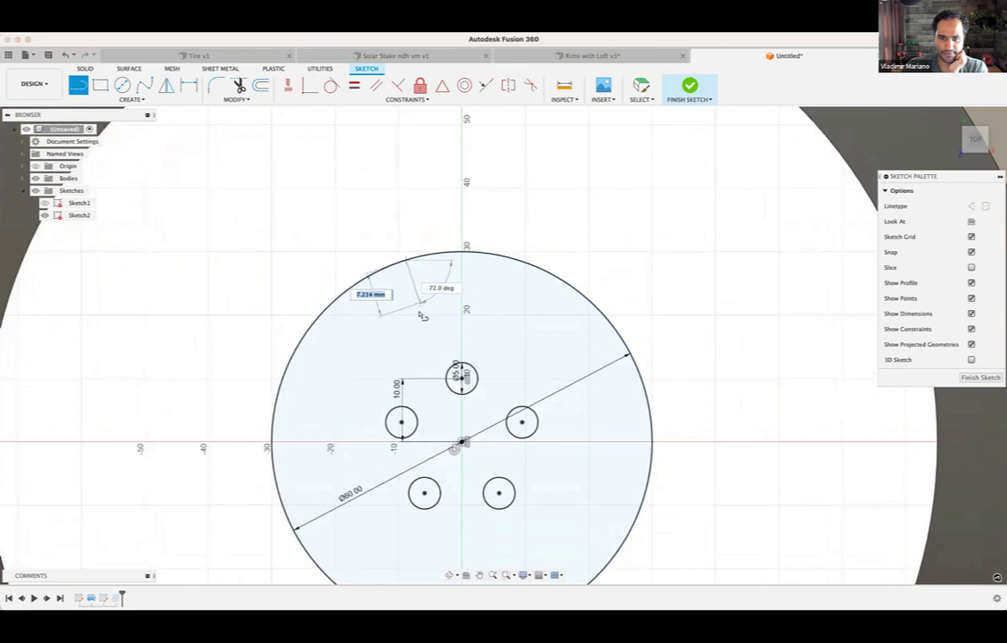
scroll(426, 326, up, 3)
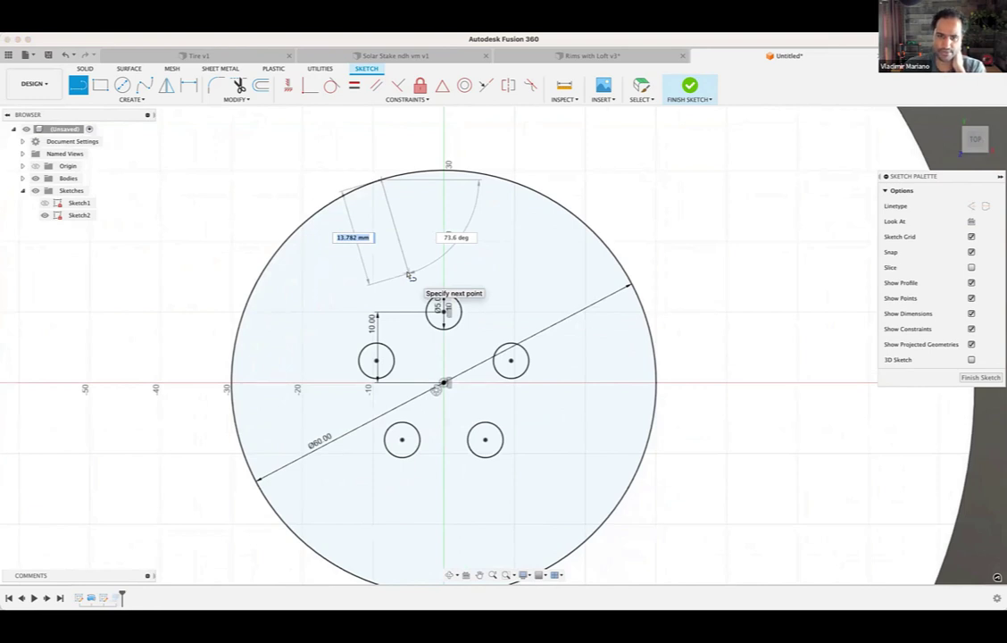
click(408, 274)
drag(408, 275, 476, 254)
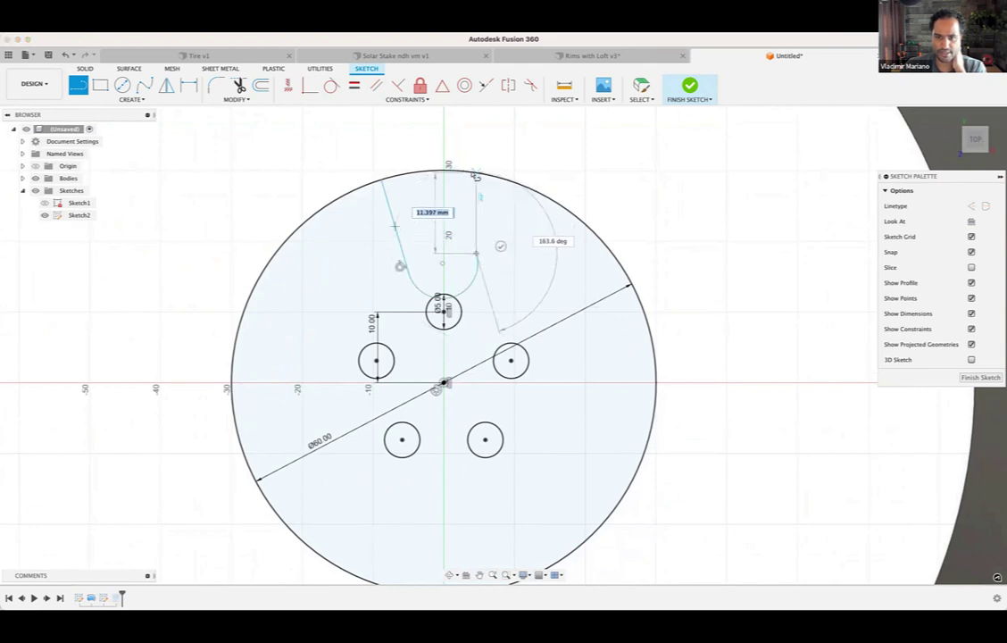
double_click(491, 179)
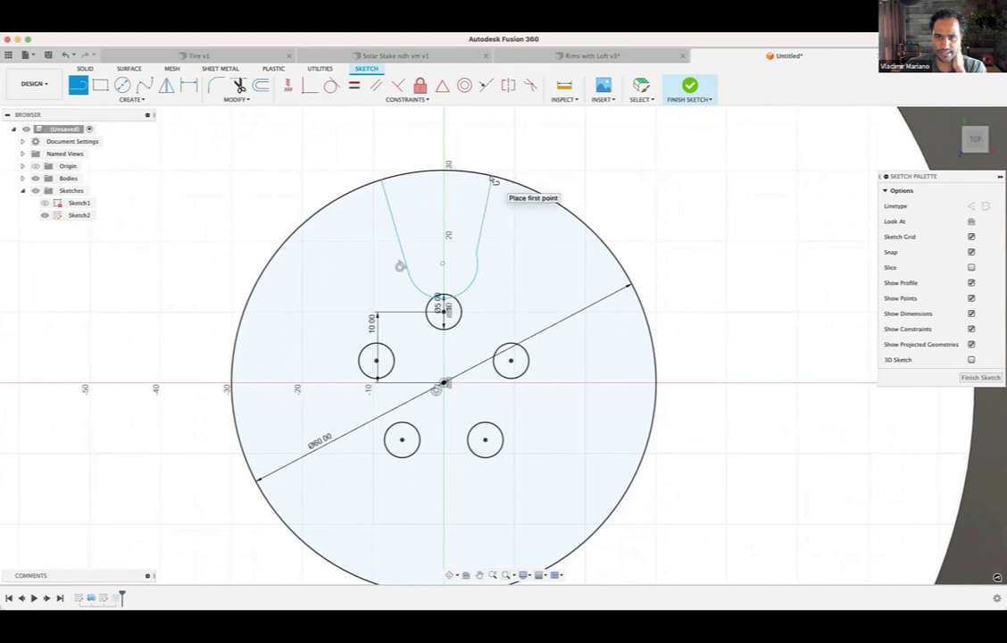
key(Escape)
scroll(393, 267, up, 3)
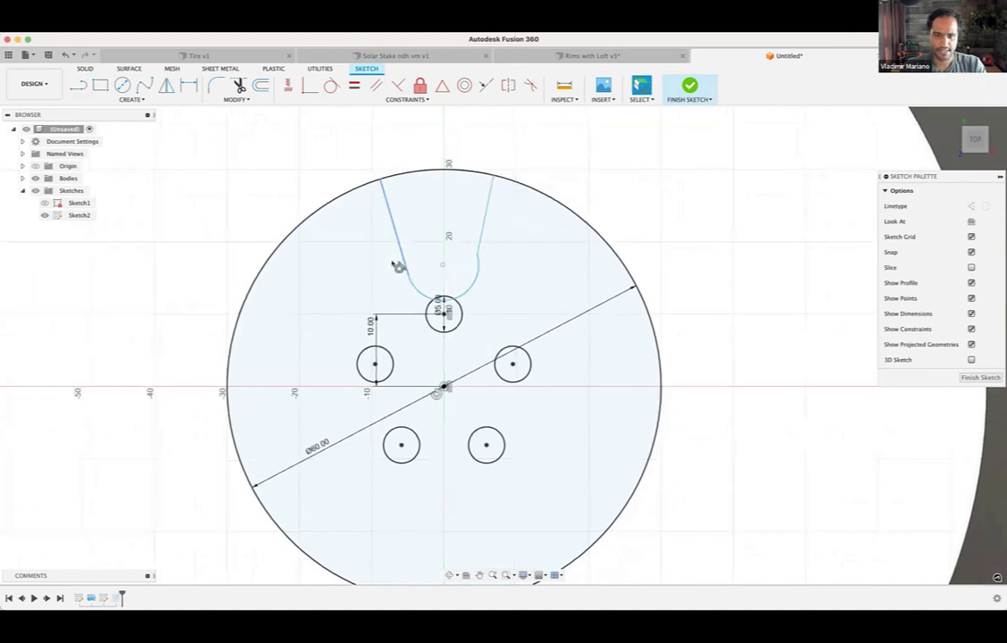
key(Escape)
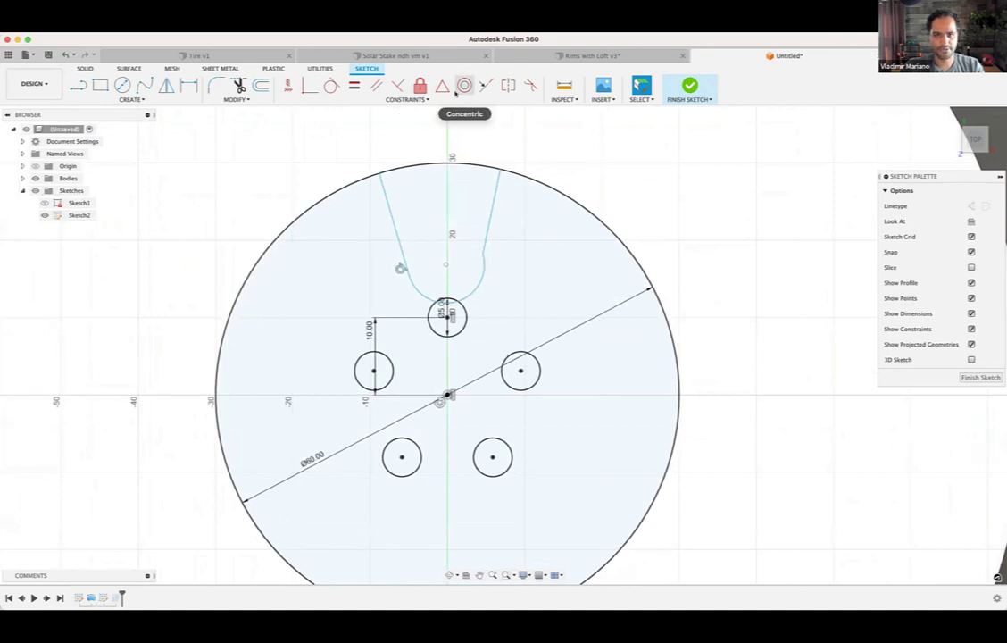
Step: Make the notch's right line tangent to its bottom arc
click(334, 87)
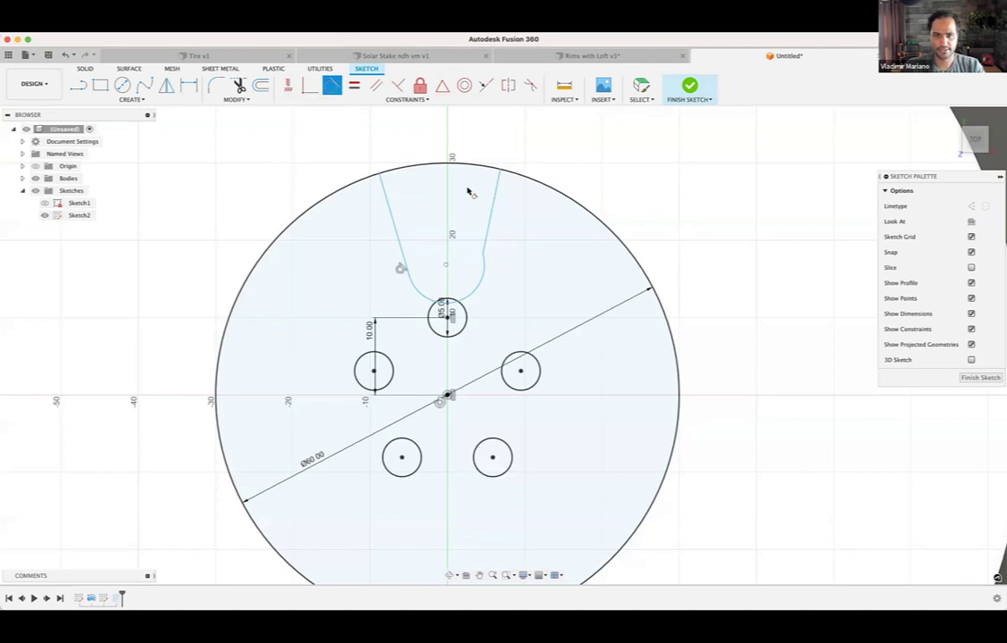
click(488, 223)
click(476, 274)
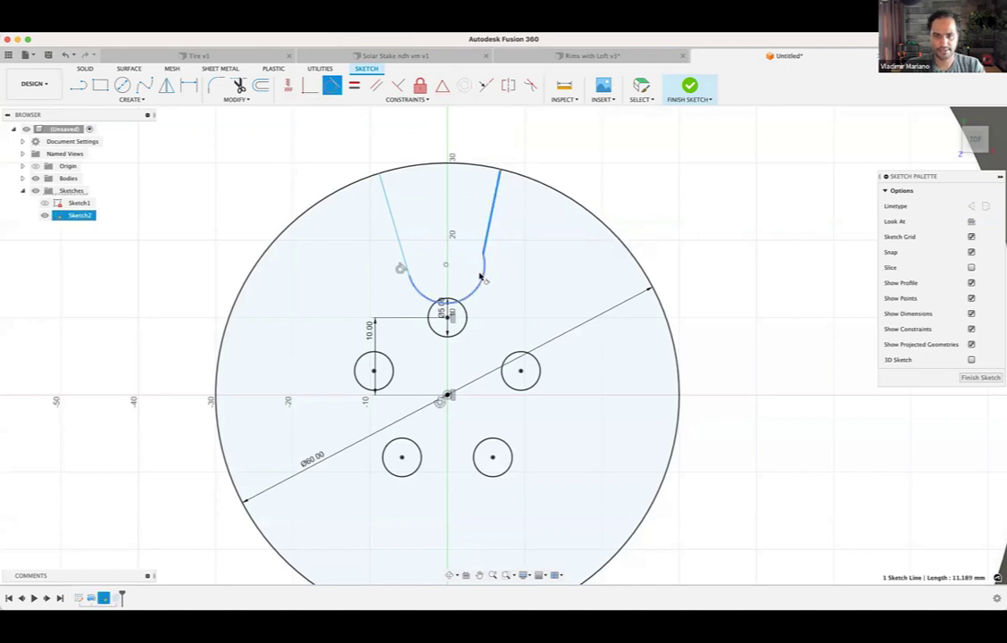
key(Escape)
click(475, 275)
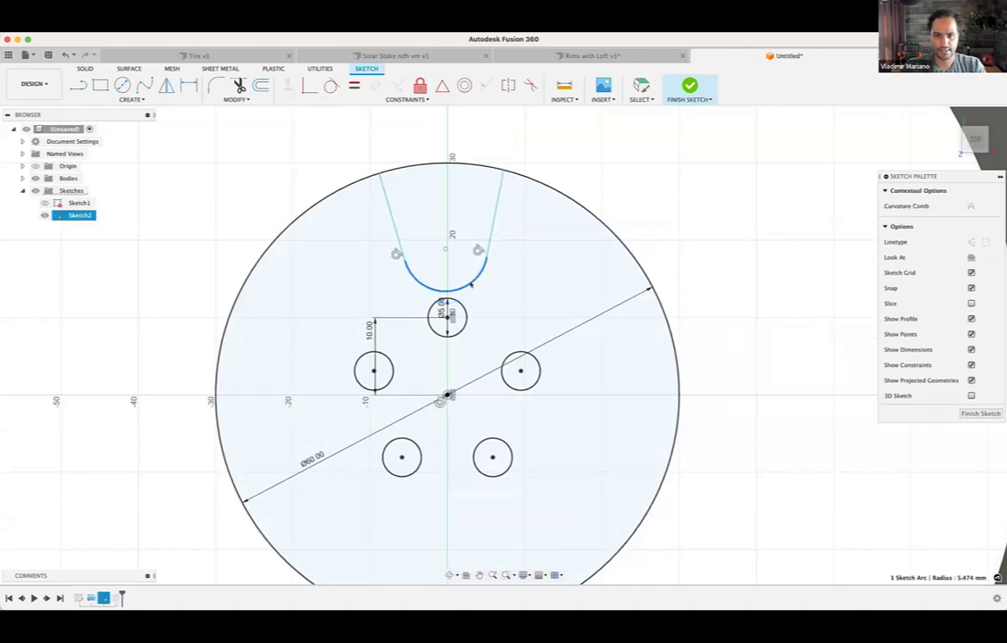
mouse_move(489, 218)
middle_down()
mouse_move(528, 234)
mouse_move(519, 212)
mouse_move(508, 266)
middle_up()
click(524, 164)
Step: Dimension the angle between the notch's two side lines as 25 degrees
scroll(513, 234, up, 1)
scroll(512, 231, up, 2)
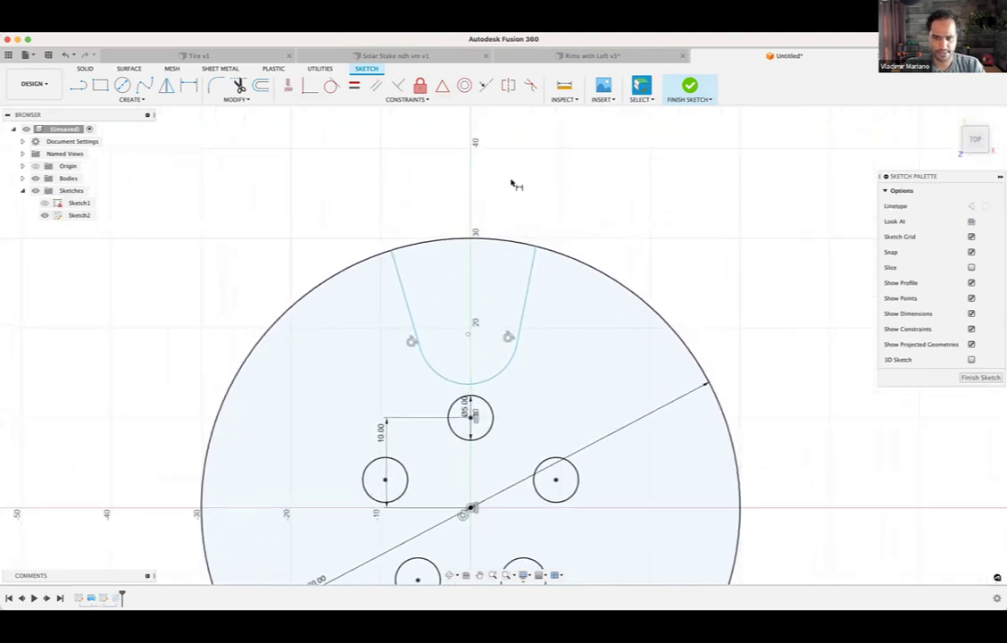
key(d)
click(532, 264)
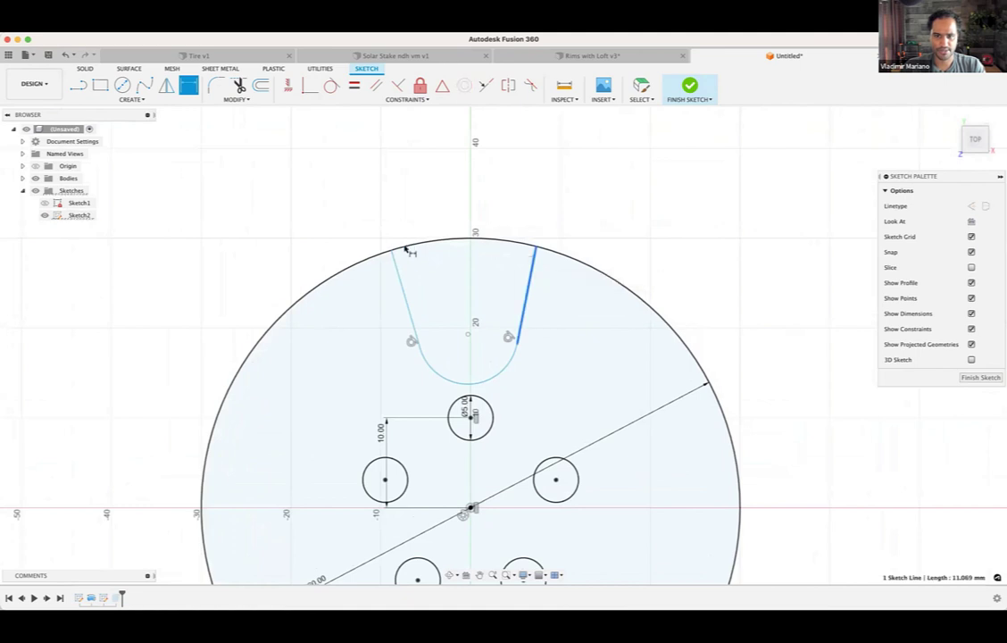
click(400, 272)
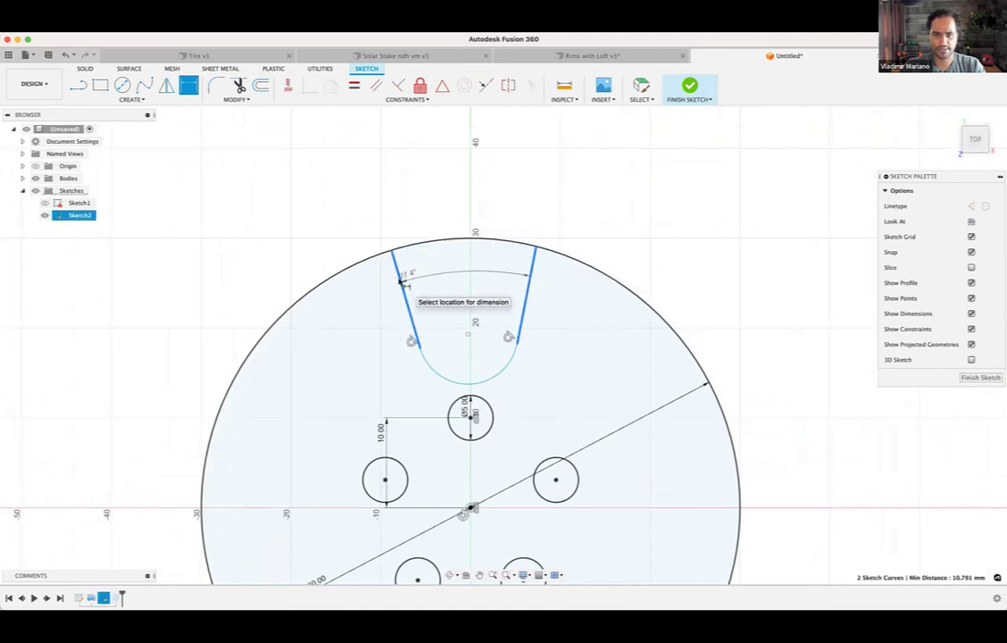
click(437, 194)
text(25)
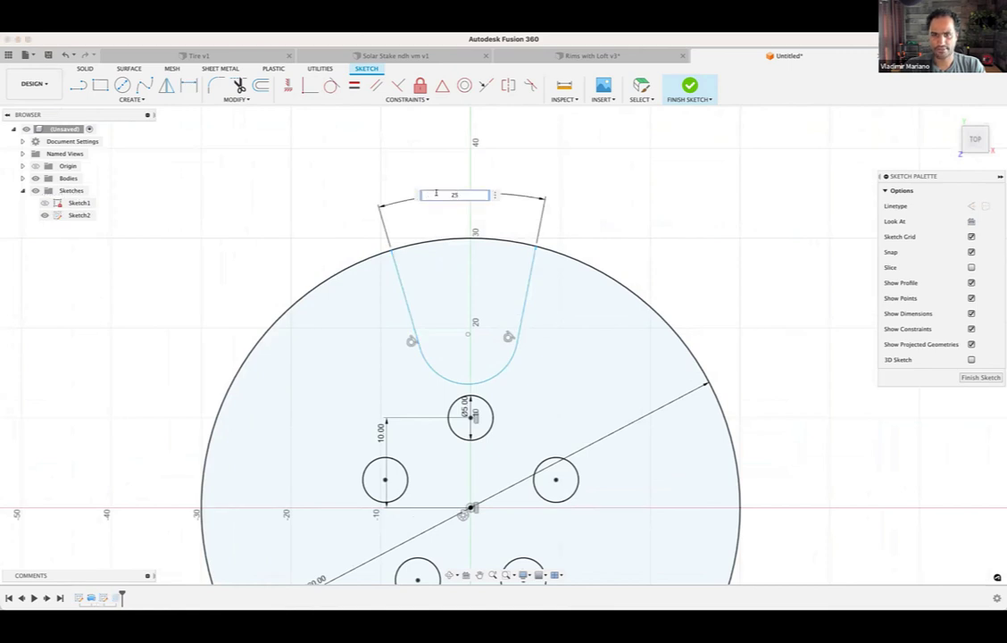
key(Return)
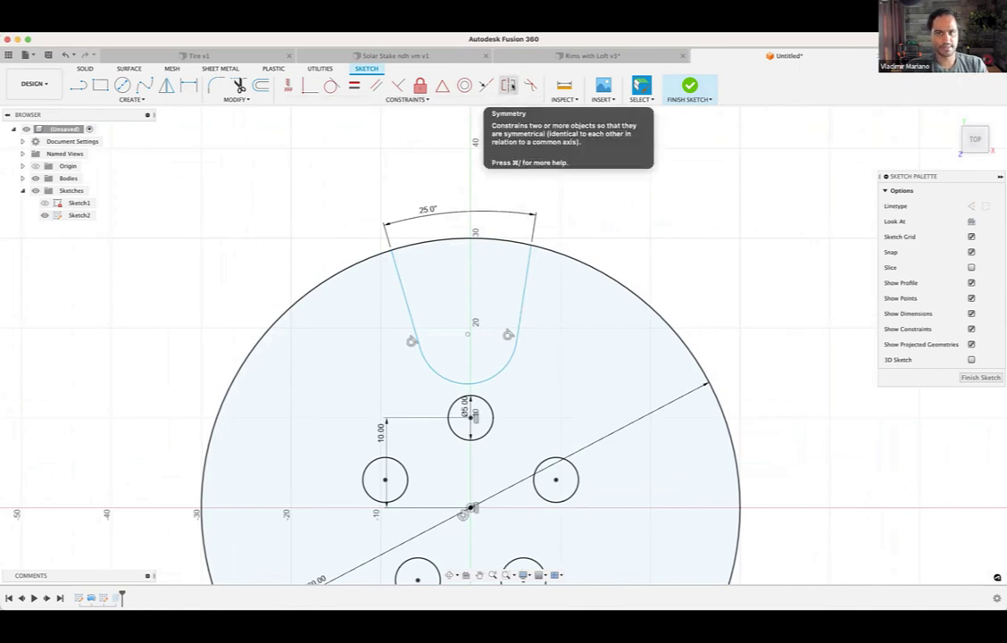
Step: Draw a vertical line about 5 mm long upward from the origin, and select its vertical constraint
click(512, 87)
key(Escape)
middle_drag(576, 225, 564, 192)
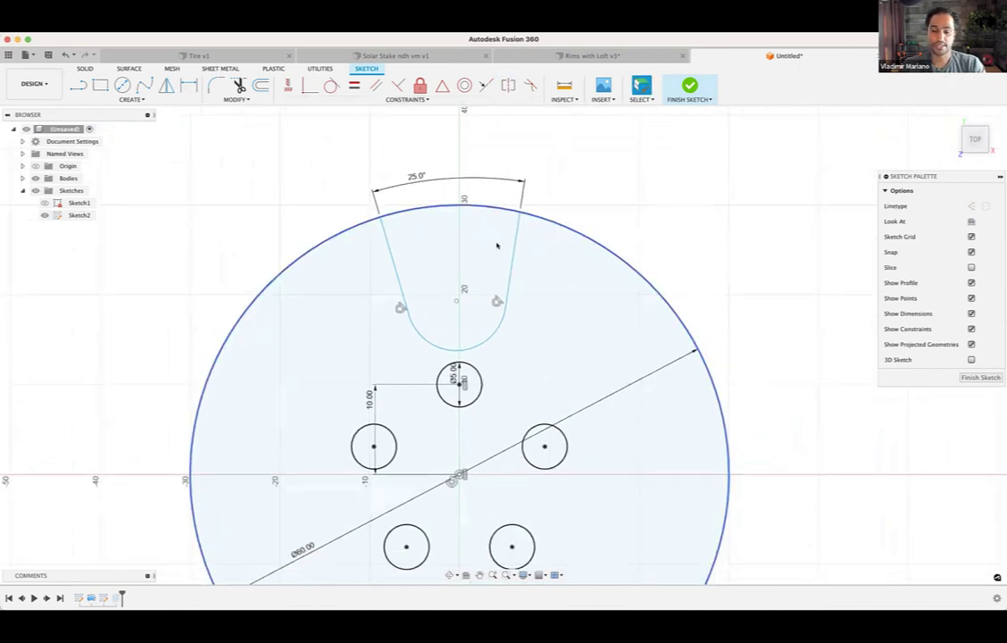
key(l)
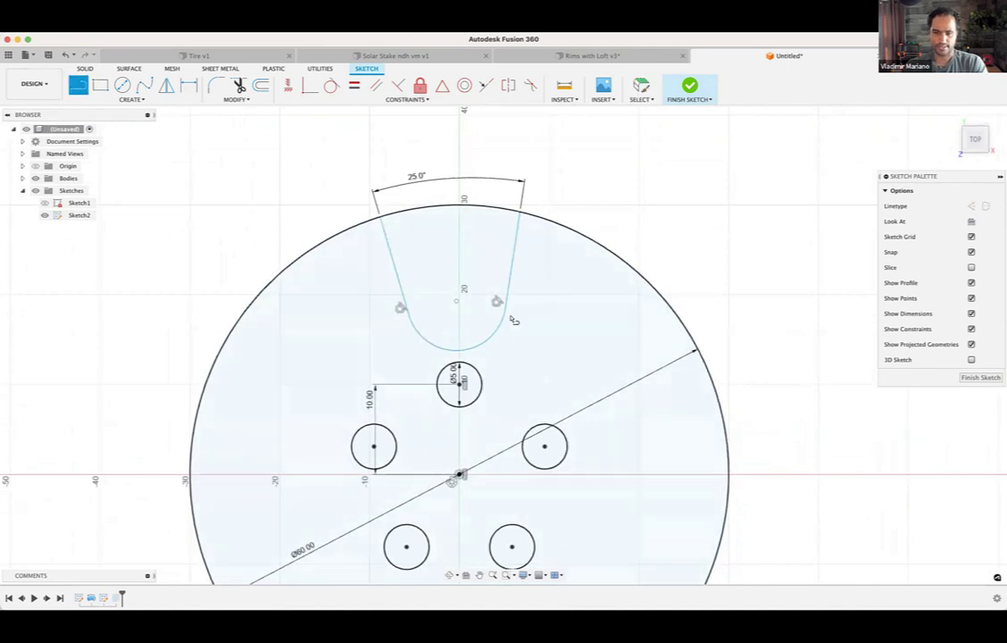
click(459, 473)
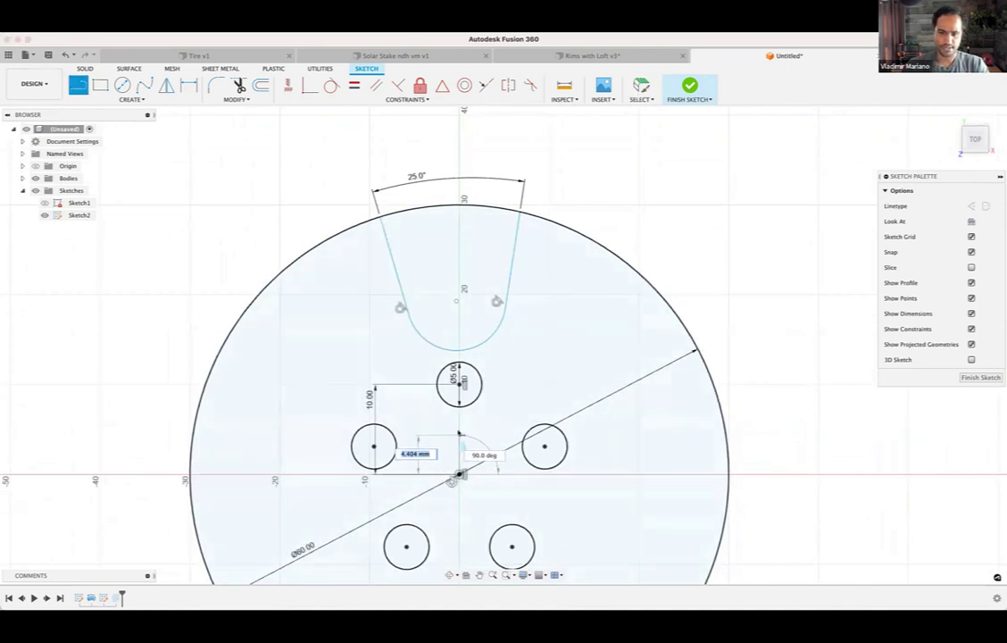
click(460, 432)
key(Escape)
scroll(464, 436, up, 3)
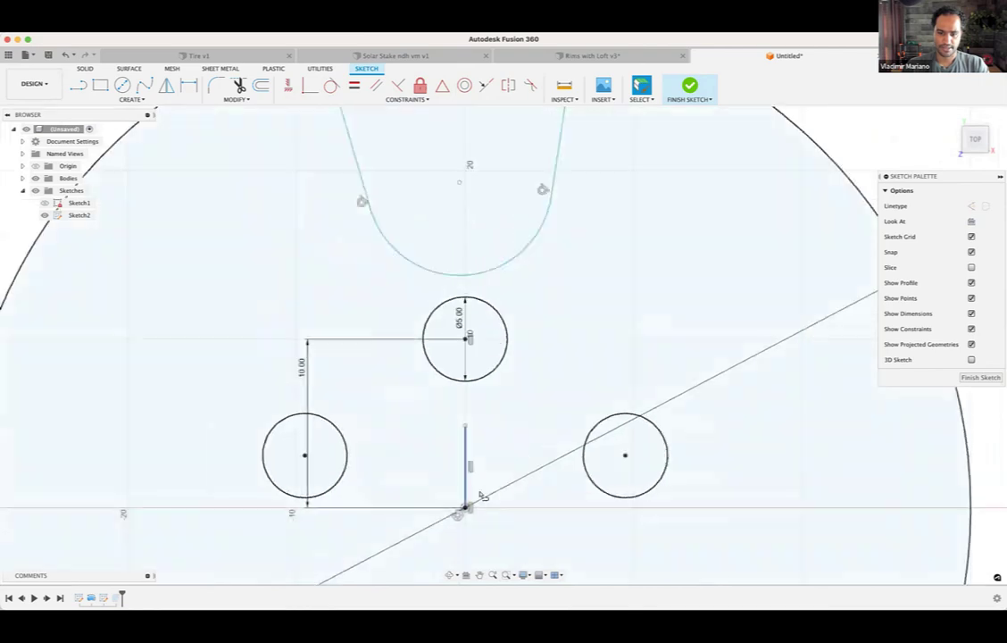
click(471, 466)
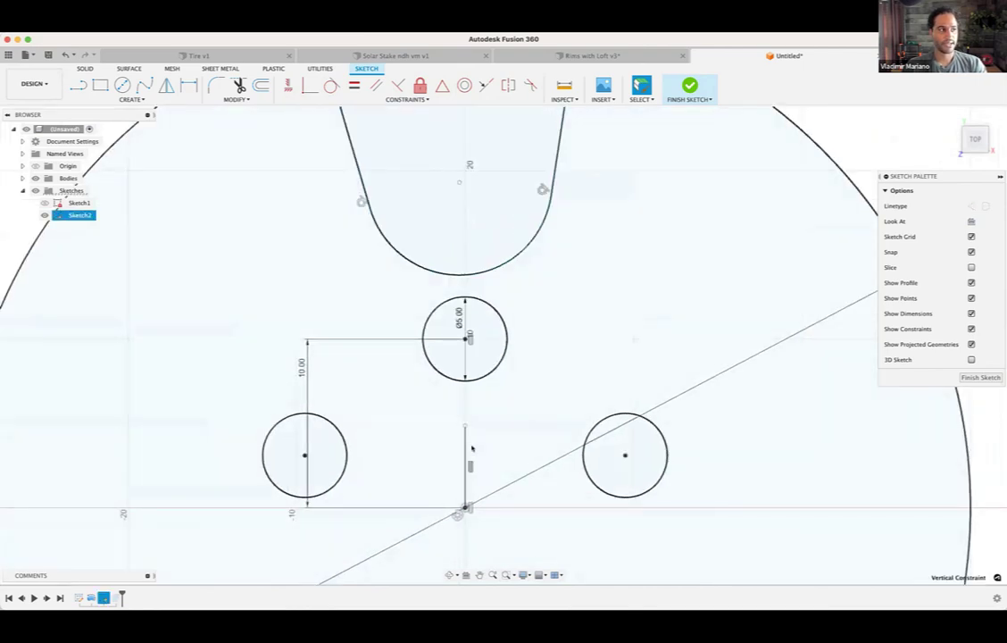
Step: Make the vertical line at the origin a construction line and constrain the notch's two side lines symmetric about it
middle_drag(472, 447, 472, 421)
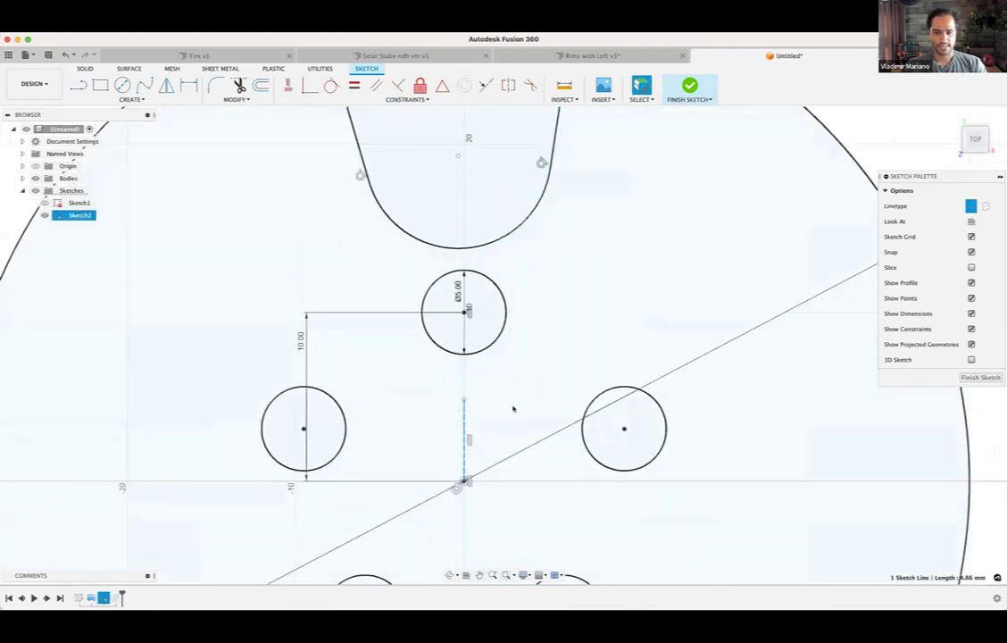
scroll(513, 409, down, 3)
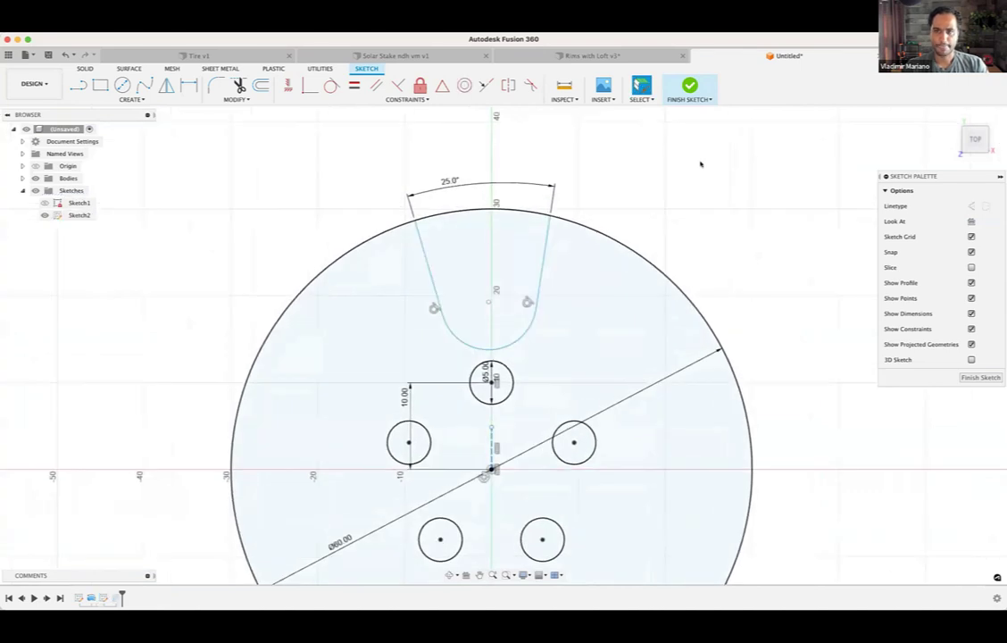
click(507, 86)
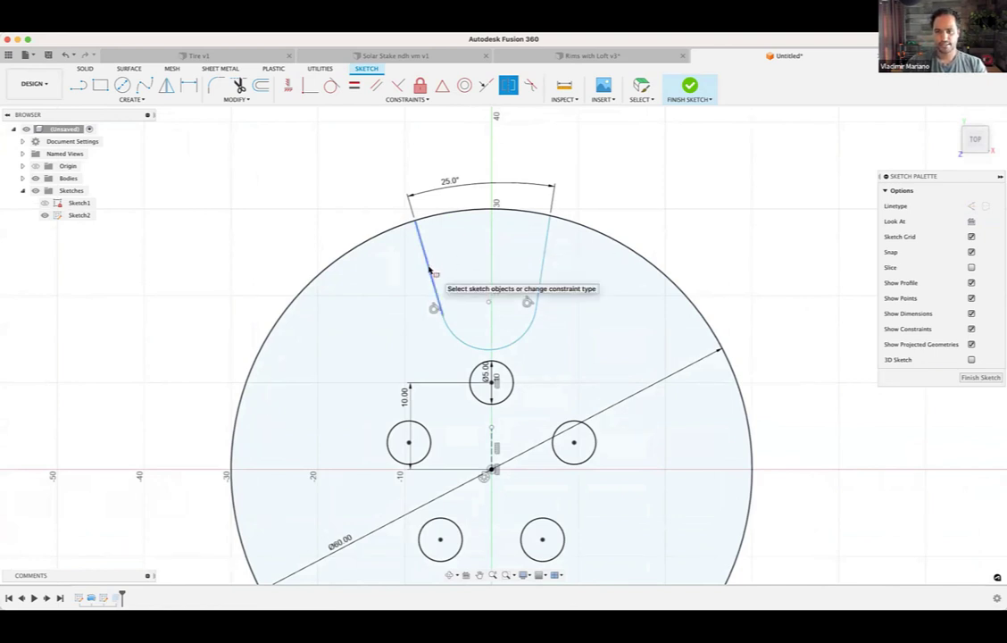
click(430, 270)
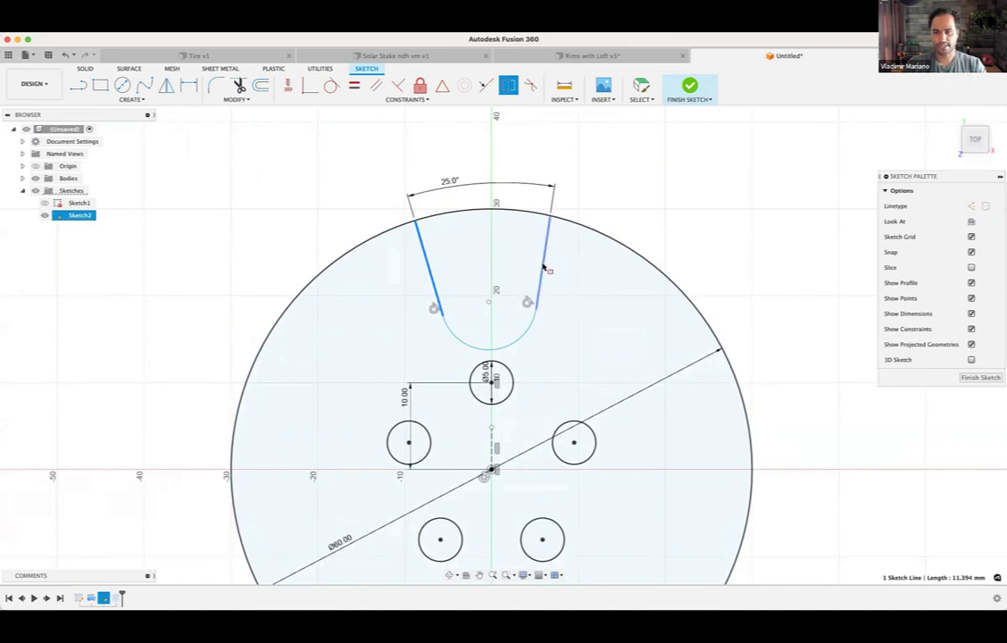
shift+click(543, 266)
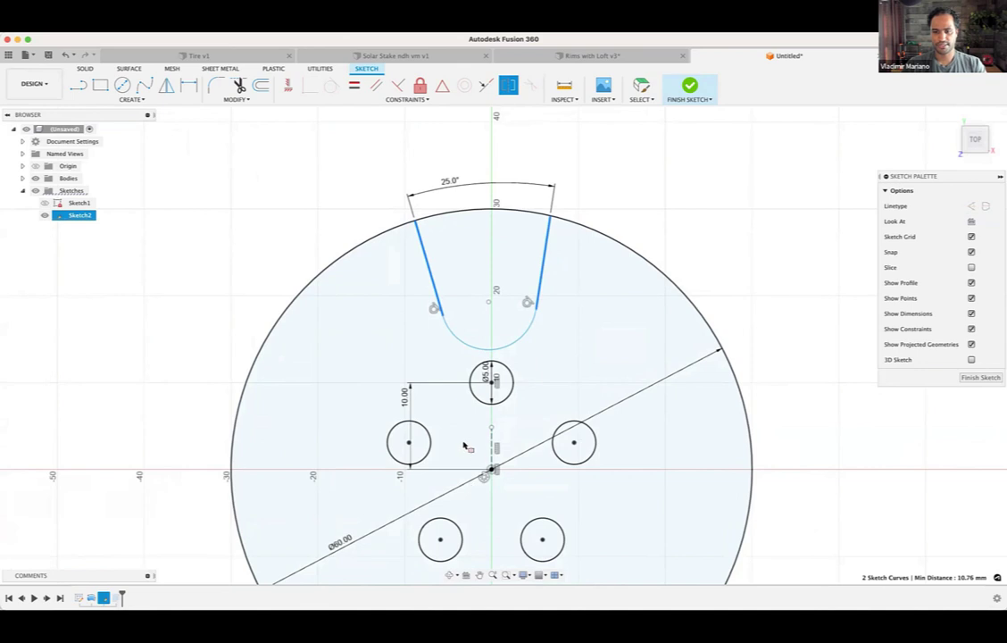
scroll(473, 444, up, 1)
scroll(483, 432, up, 1)
middle_drag(483, 430, 433, 391)
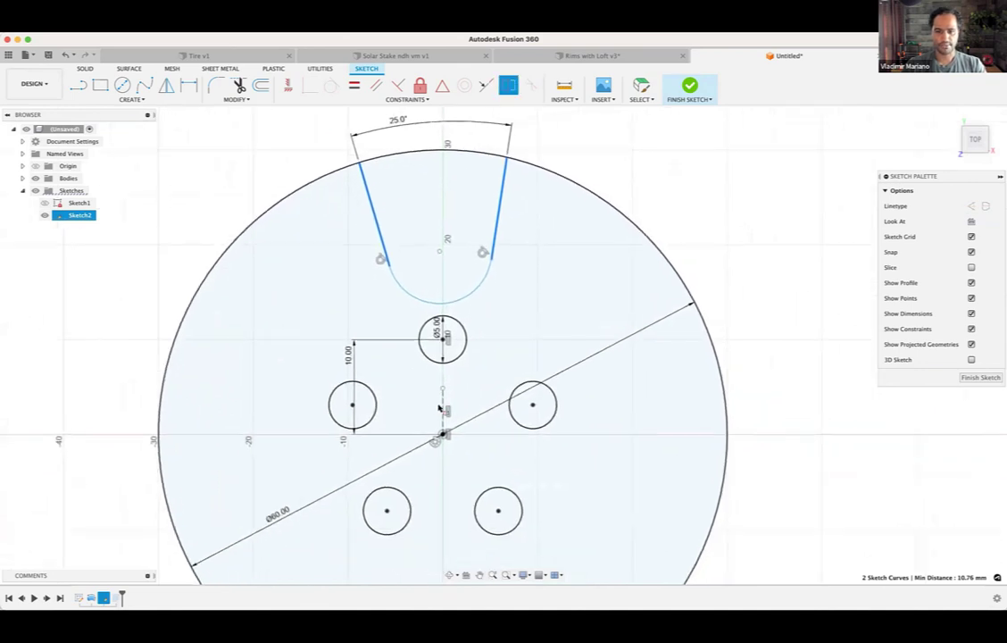
click(441, 407)
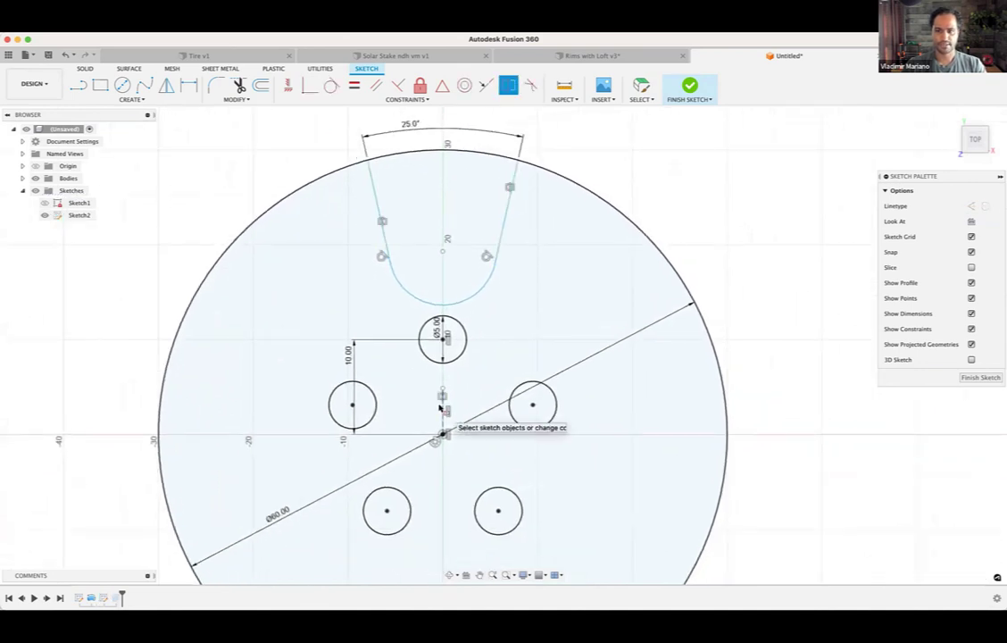
key(Escape)
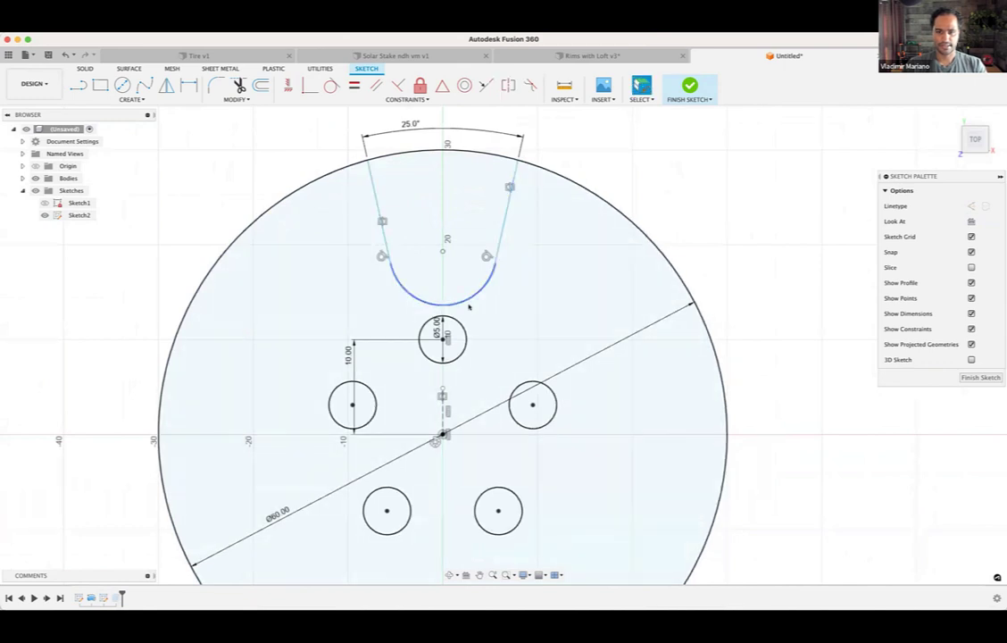
Step: Pull the notch's bottom arc outward from the hub centre, to a radius of about 6 mm
click(472, 303)
drag(468, 283, 488, 277)
click(576, 170)
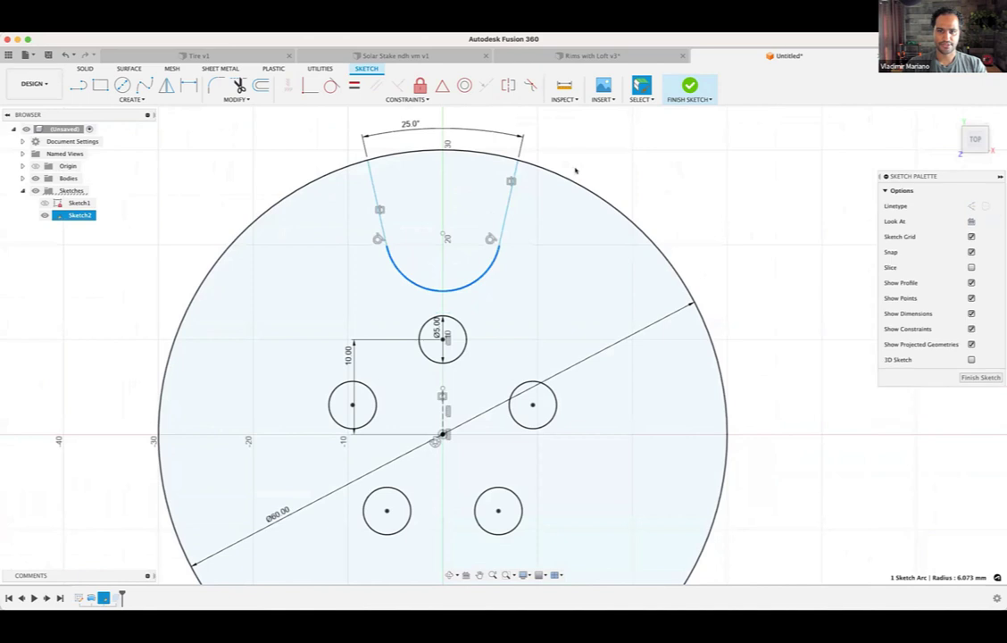
click(502, 232)
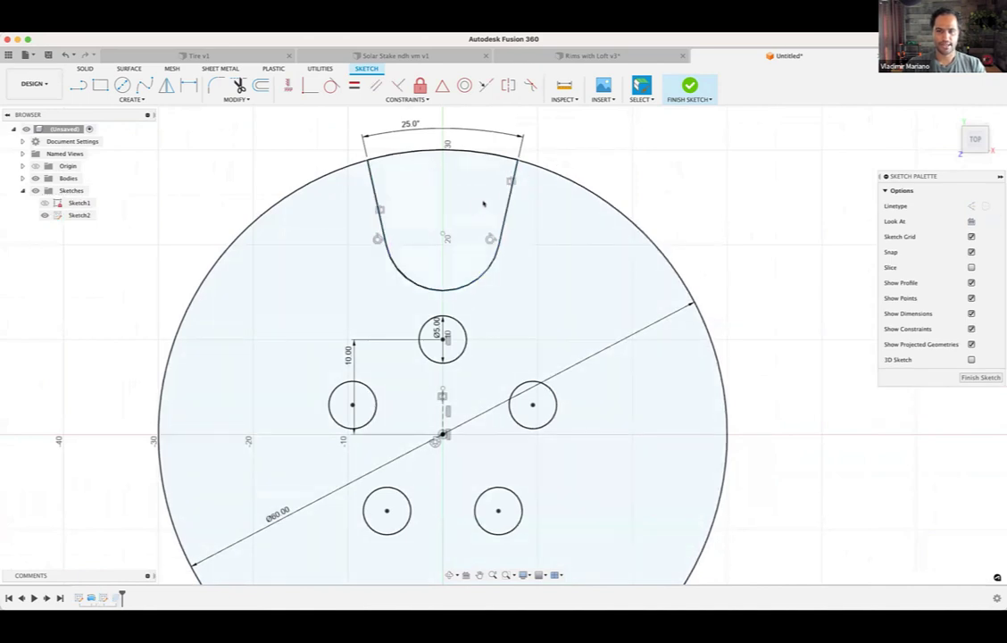
middle_drag(438, 227, 433, 260)
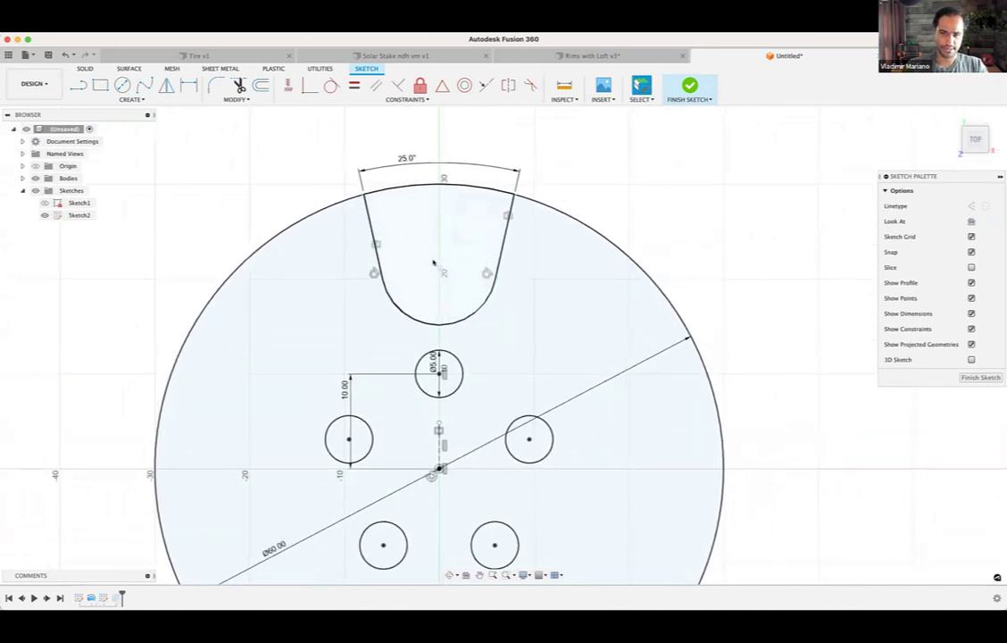
key(d)
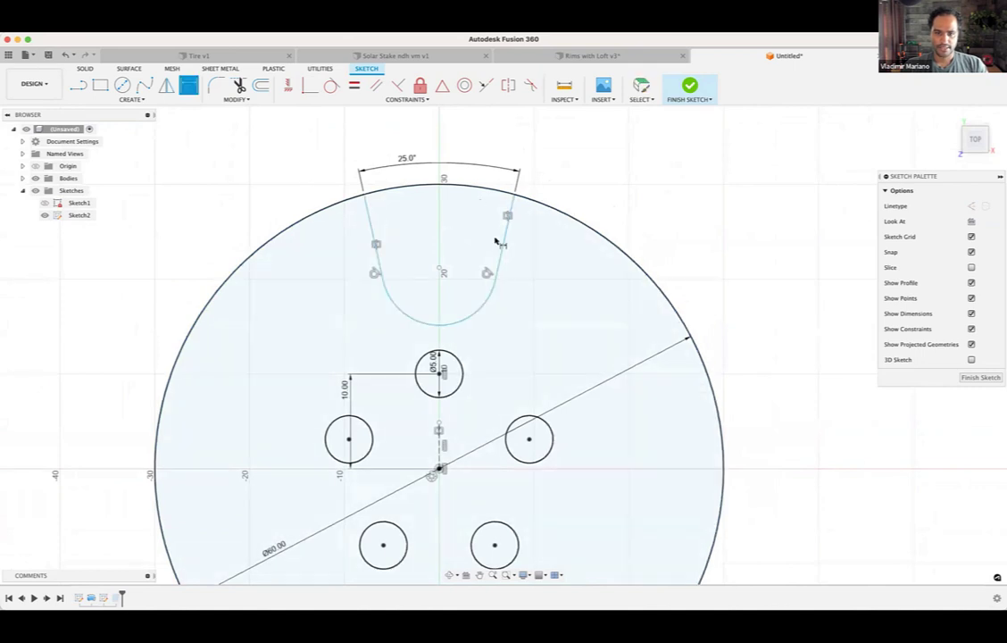
key(Escape)
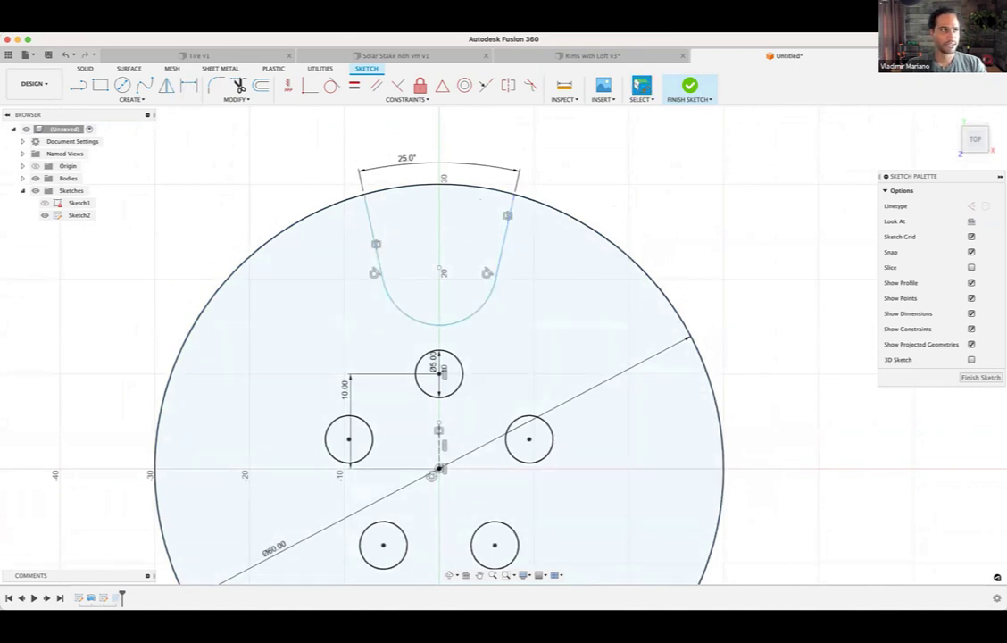
key(super+Tab)
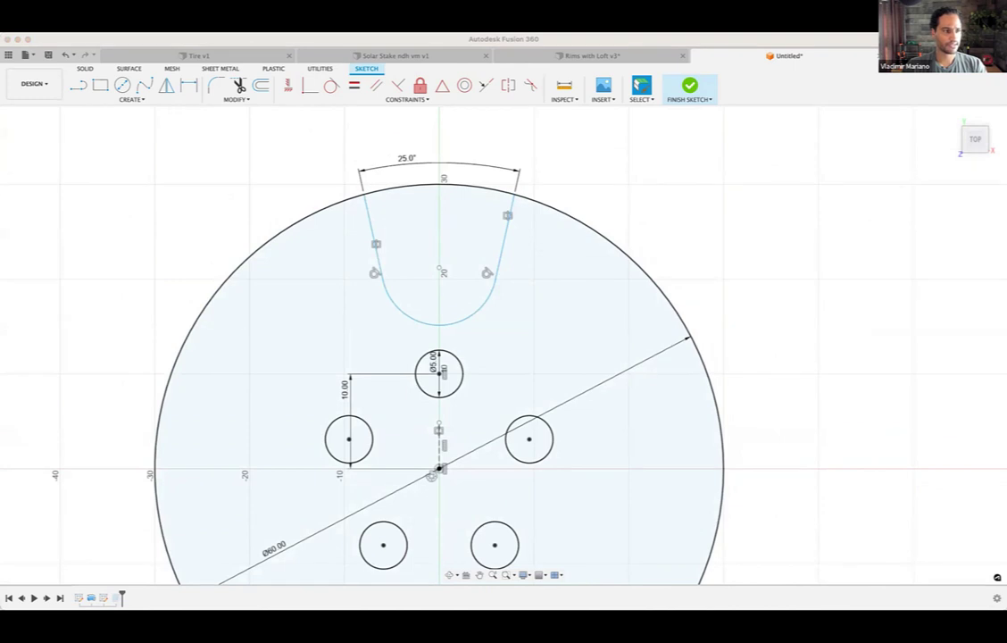
Step: Add a 12 mm vertical dimension to the notch's right side line
click(502, 245)
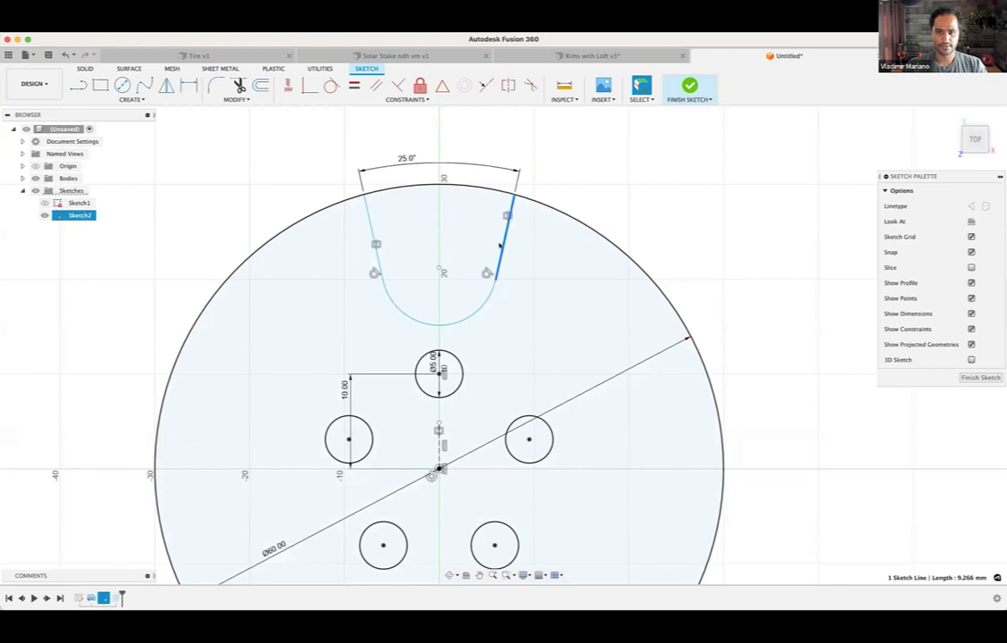
key(d)
click(545, 250)
click(551, 251)
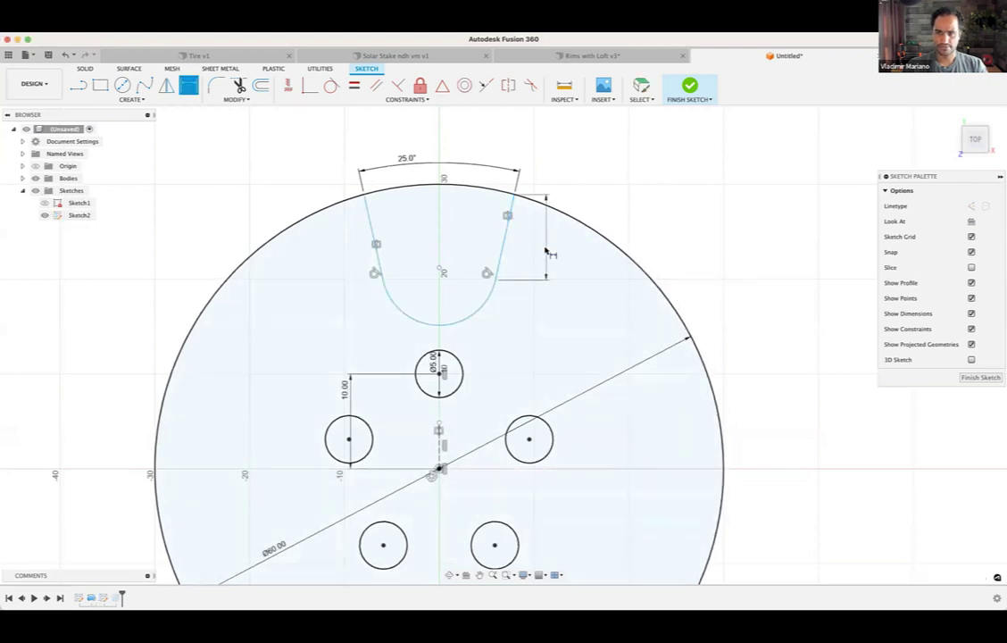
text(12)
key(Return)
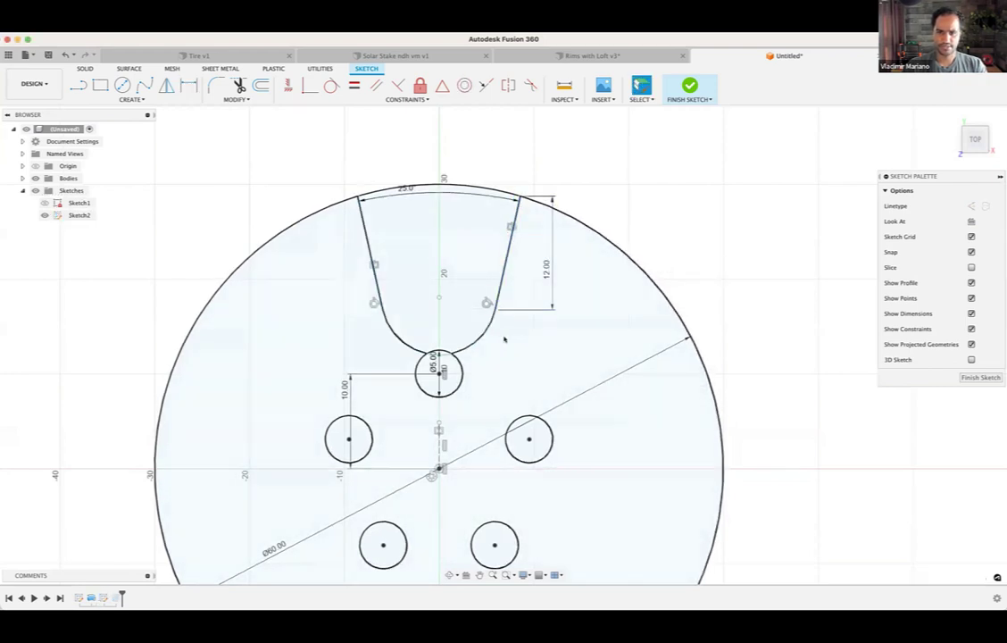
Step: Dimension the radius of the notch's bottom arc as 3 mm
key(d)
click(481, 343)
click(497, 361)
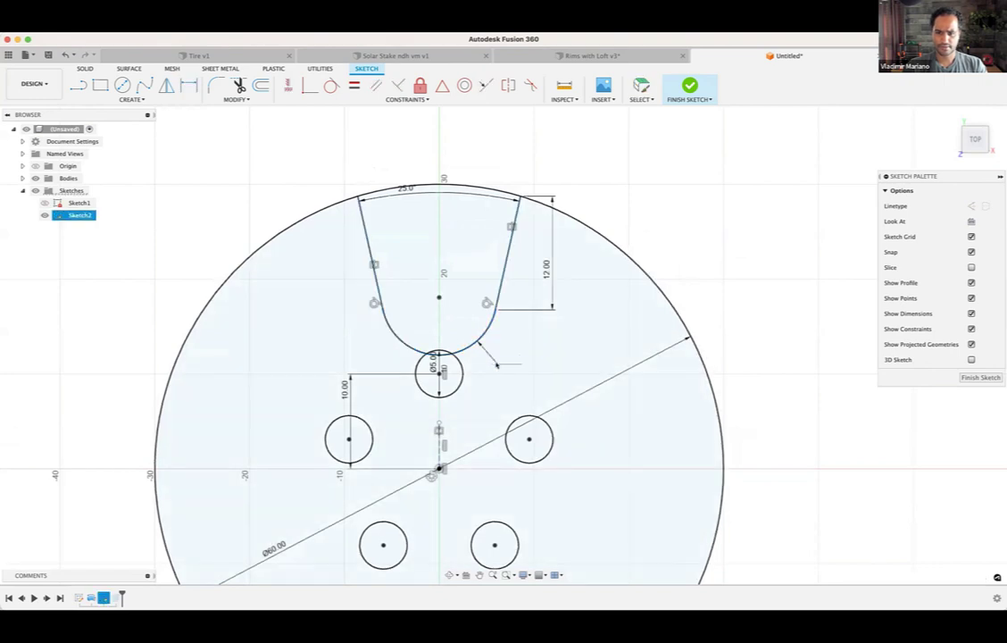
text(6)
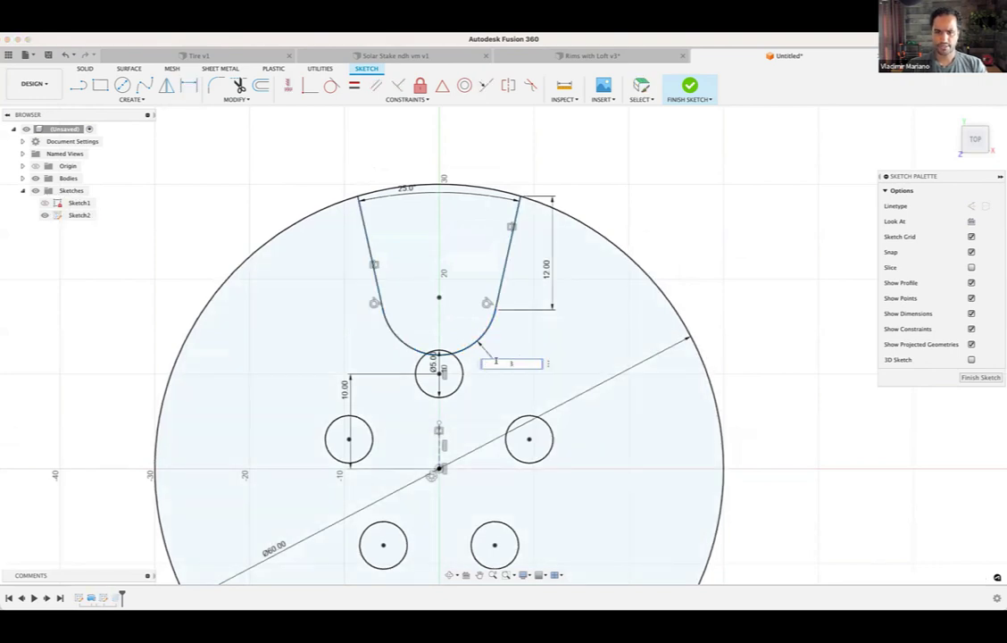
key(Return)
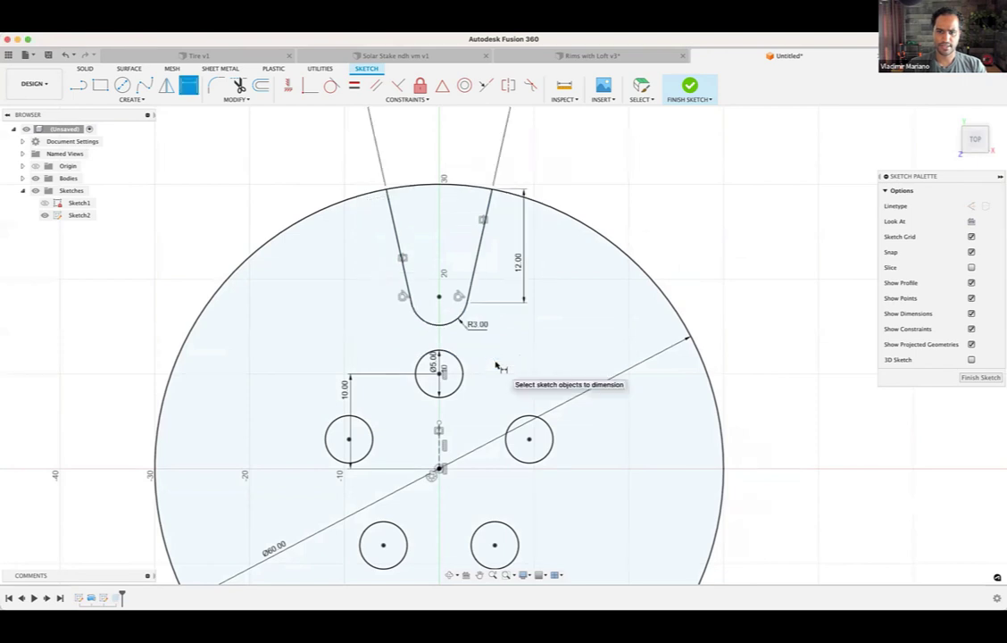
Step: Move the 25-degree dimension close to the hub's upper edge, select the notch profile and finish the sketch
scroll(506, 353, down, 2)
drag(442, 137, 442, 241)
middle_drag(496, 320, 496, 262)
click(497, 262)
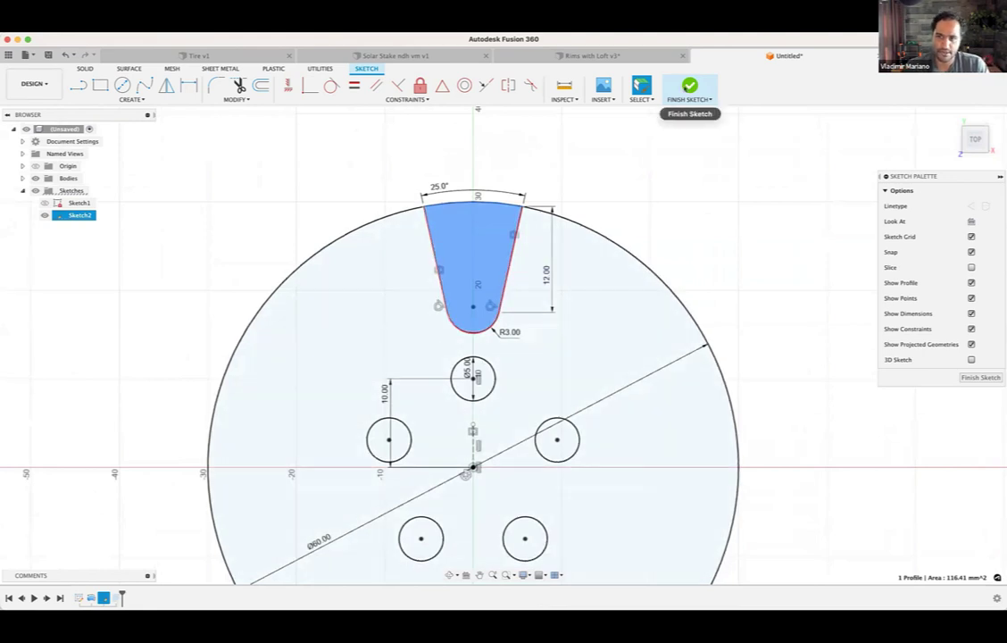
click(687, 87)
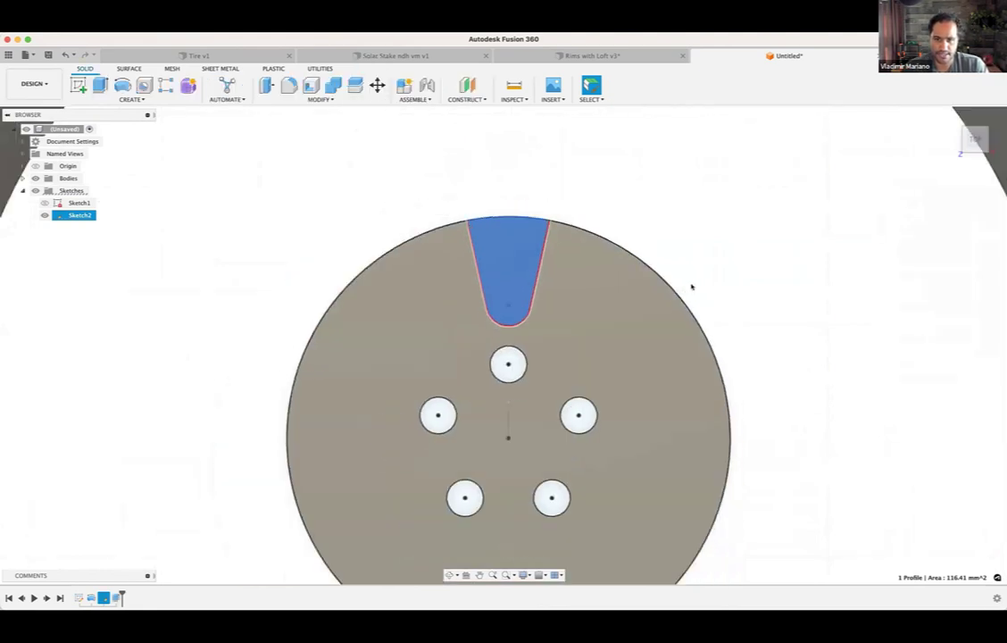
Step: Examine the hub inside the rim, and compare it with how a spoke meets the wall in the Rims with Loft v3 design
shift+middle_drag(785, 320, 618, 234)
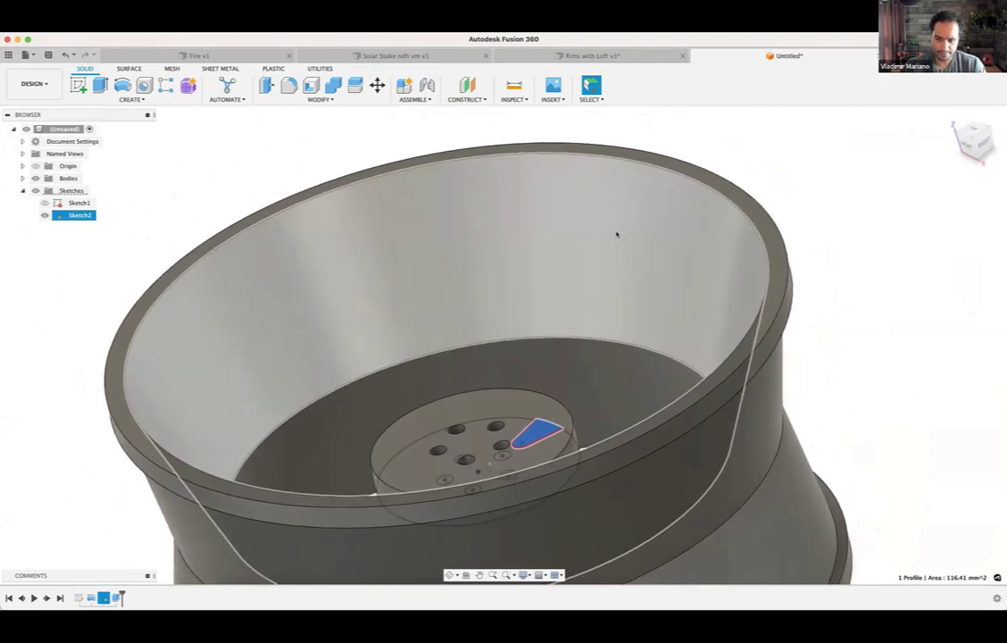
click(831, 208)
shift+scroll(830, 208, down, 5)
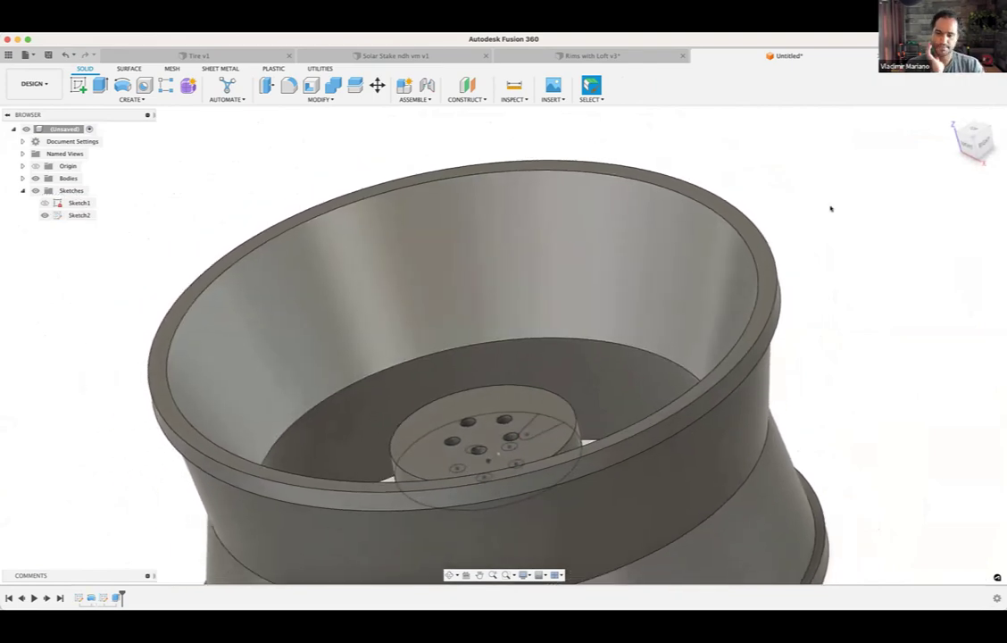
shift+scroll(830, 208, right, 3)
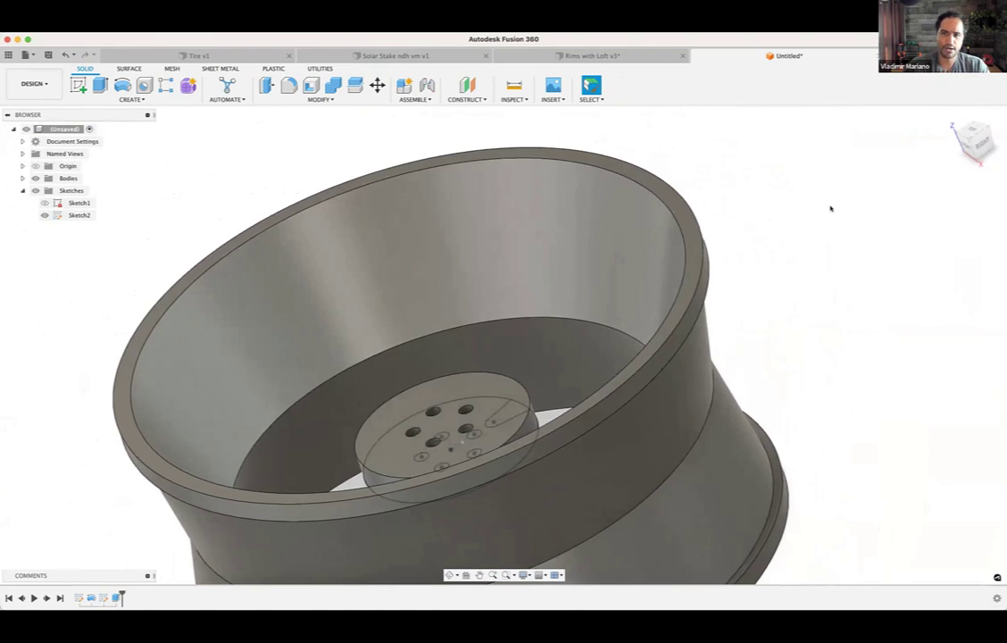
click(393, 56)
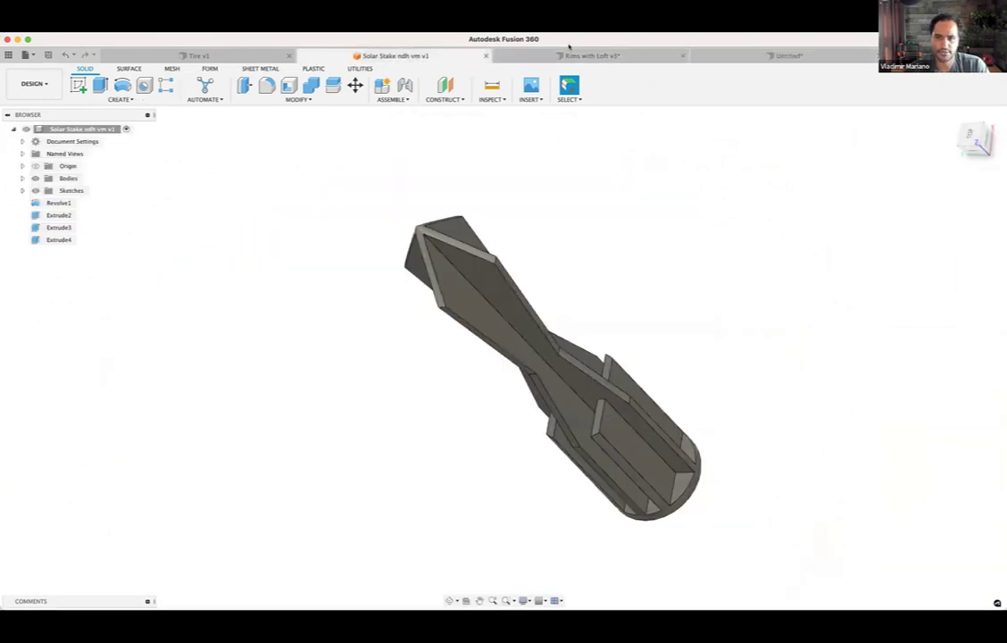
click(568, 53)
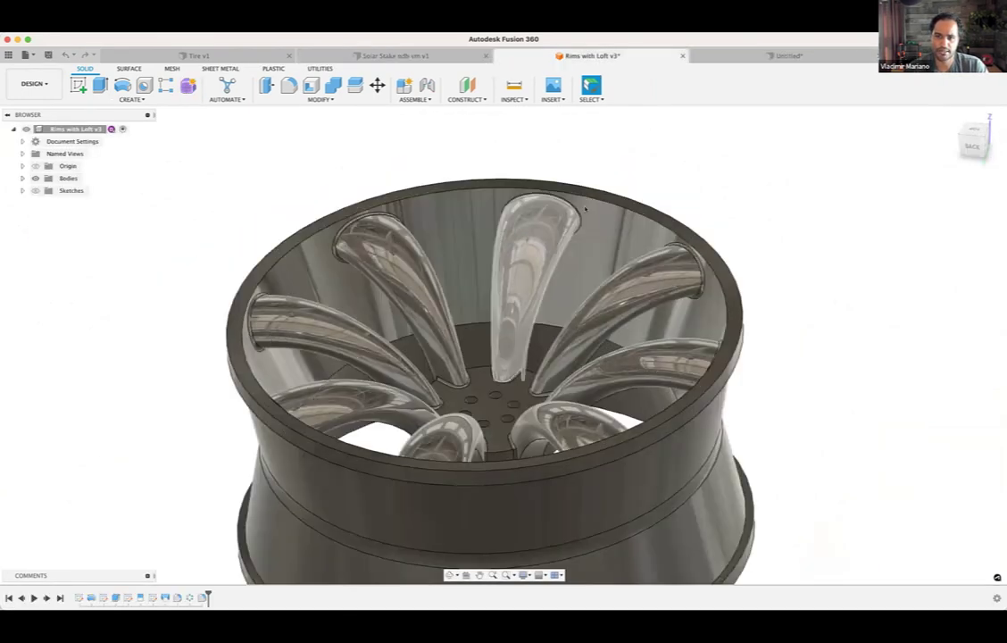
click(536, 259)
shift+middle_drag(655, 226, 557, 176)
scroll(558, 176, up, 5)
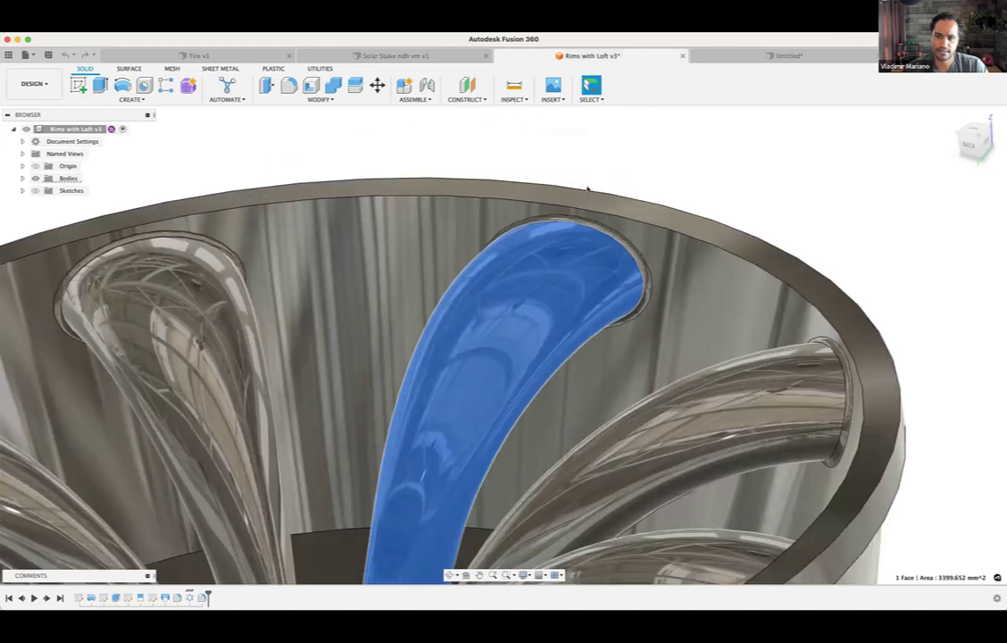
scroll(557, 176, down, 5)
click(746, 56)
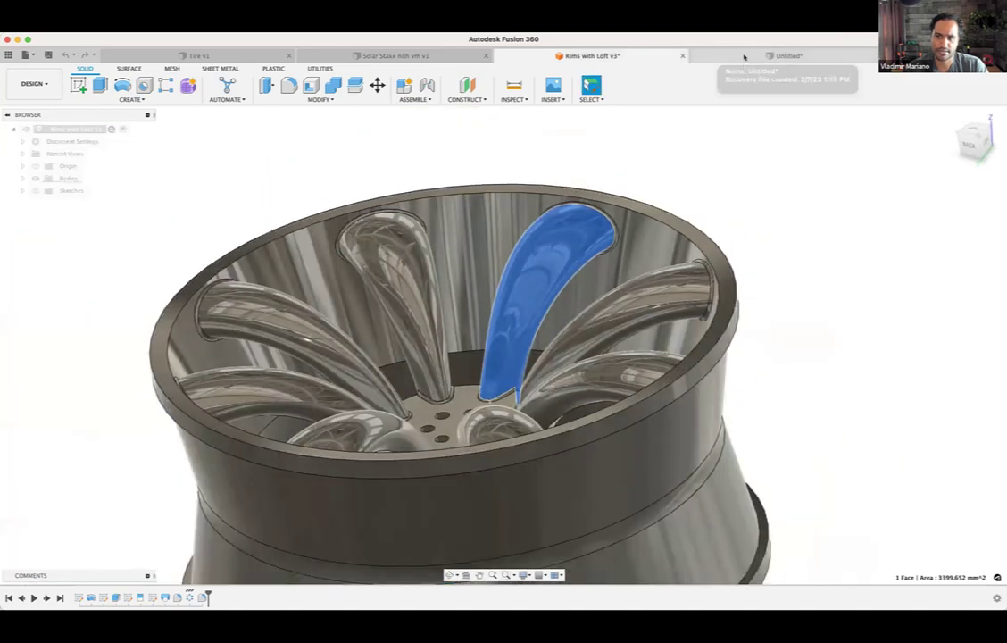
Step: Examine the rim's inner wall, outer wall and hub from several angles
shift+middle_drag(754, 293, 720, 334)
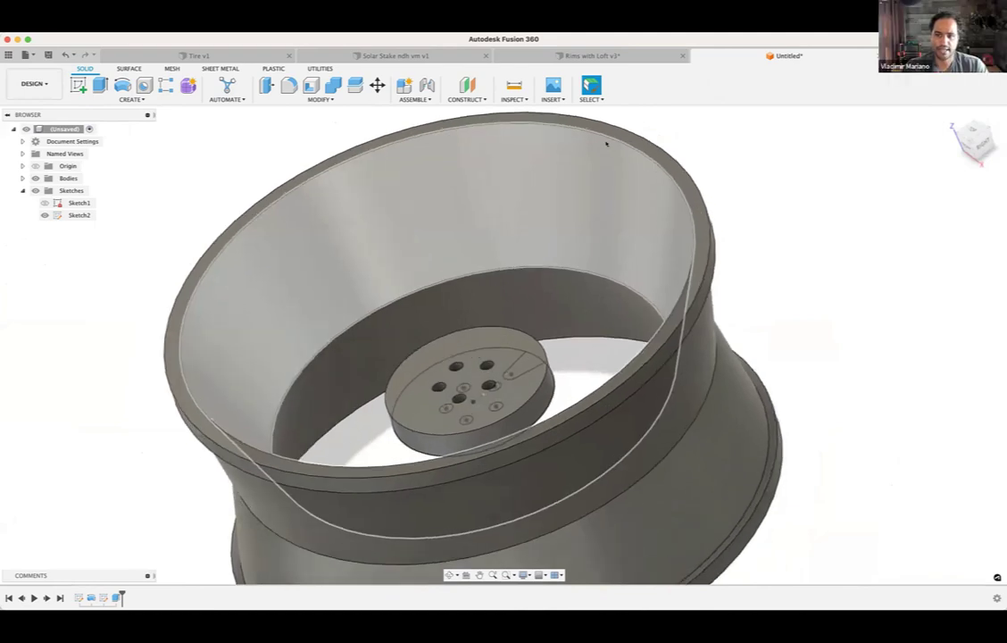
shift+middle_drag(668, 238, 612, 253)
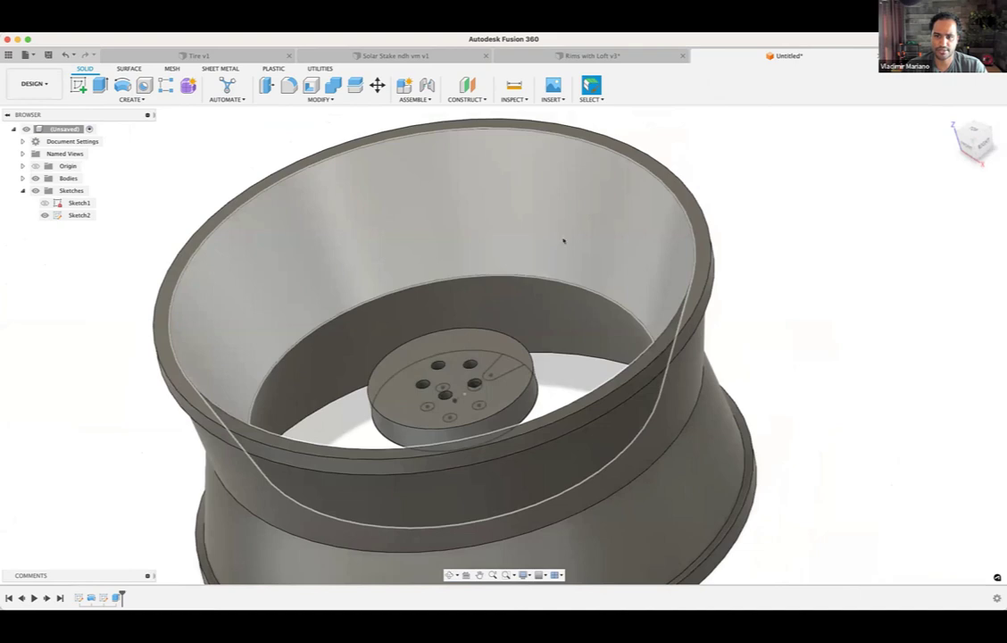
shift+middle_drag(753, 334, 808, 284)
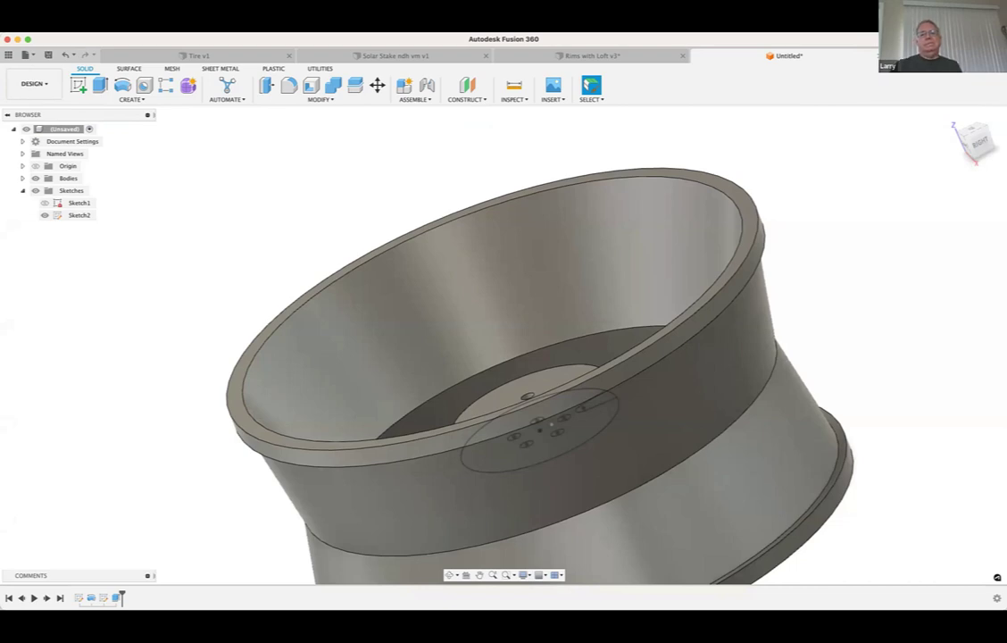
scroll(500, 357, down, 4)
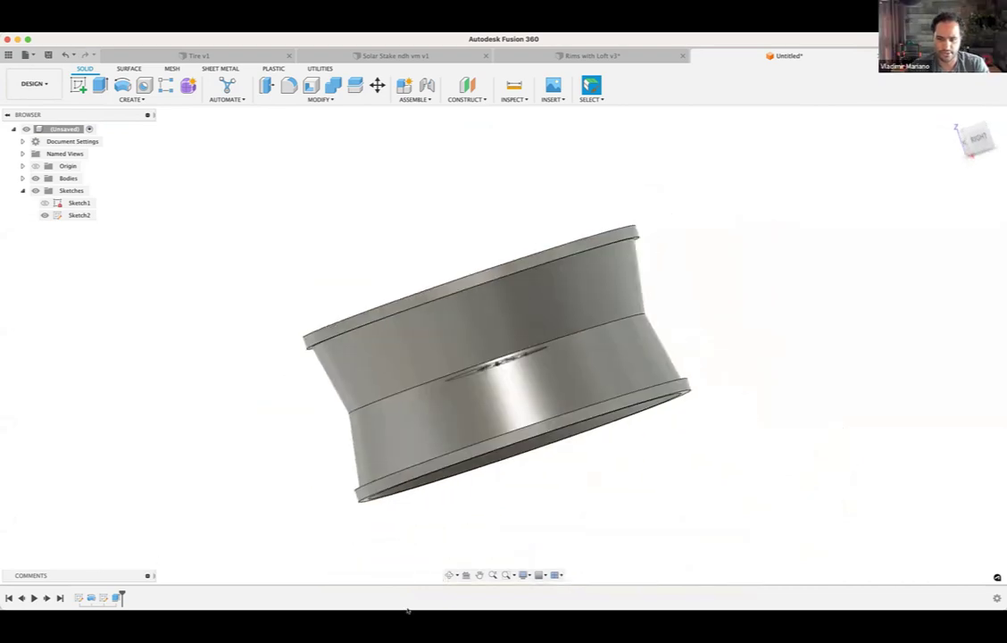
scroll(500, 357, up, 4)
shift+middle_drag(731, 360, 753, 215)
shift+middle_drag(541, 515, 387, 487)
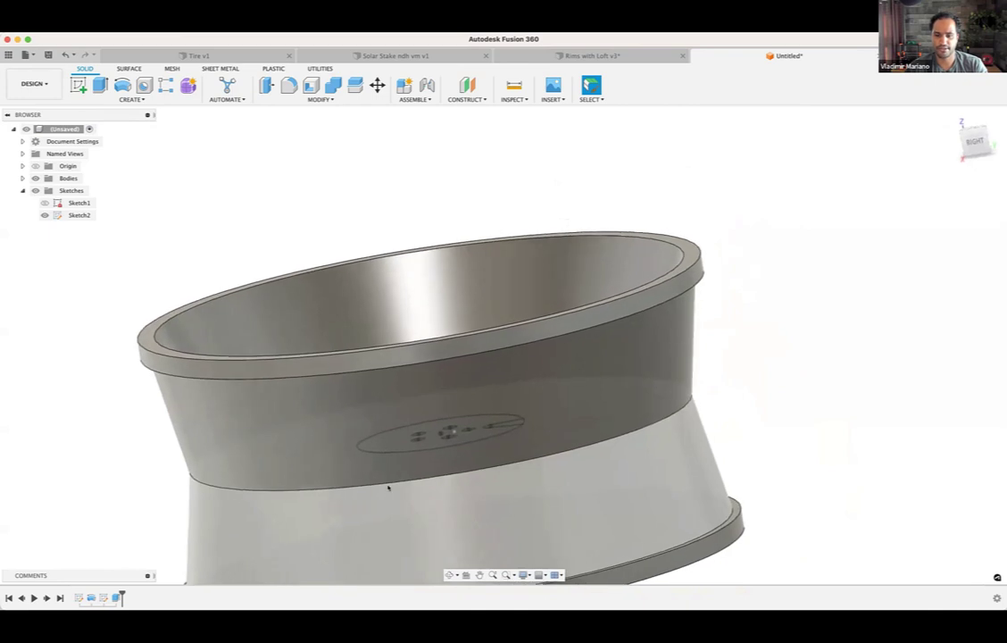
shift+middle_drag(904, 304, 708, 319)
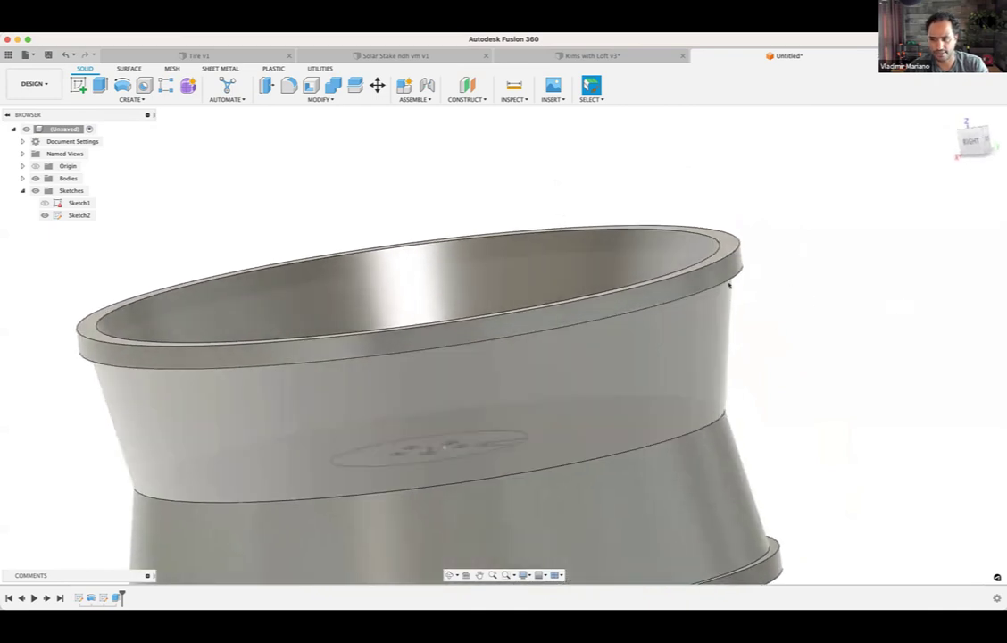
click(729, 286)
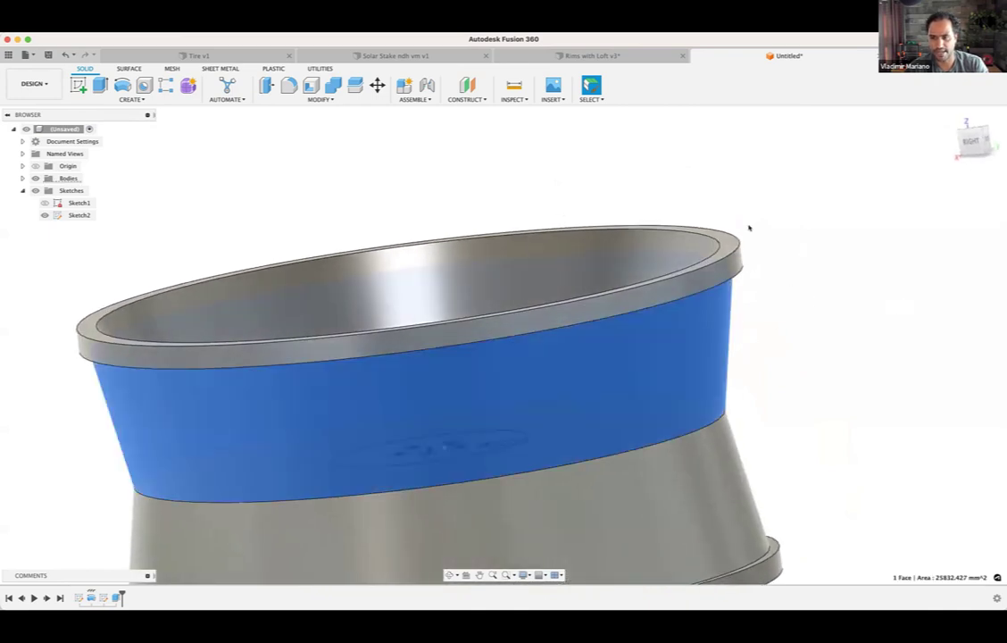
click(766, 384)
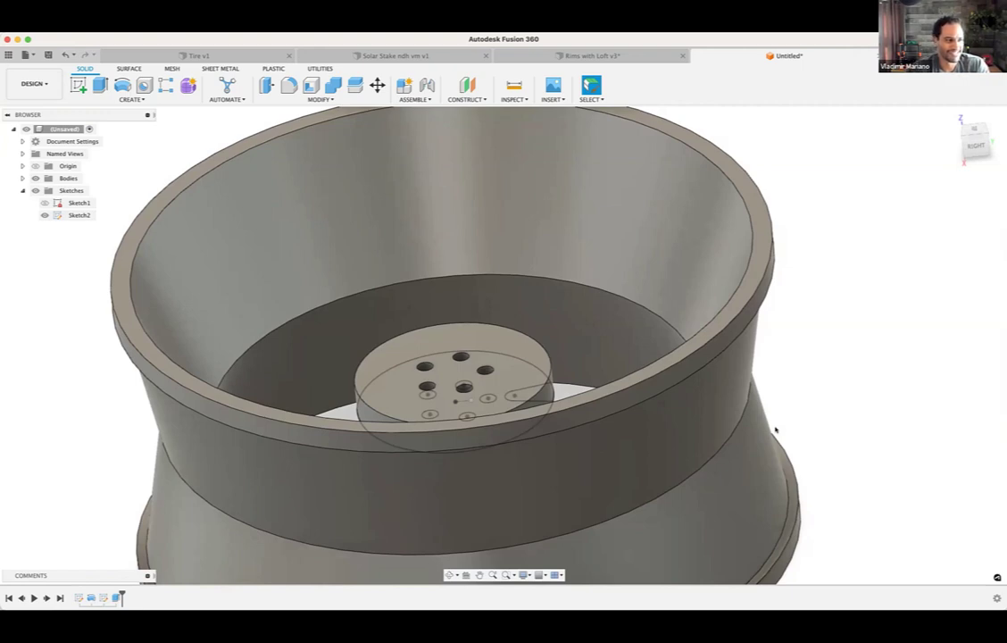
scroll(884, 409, down, 2)
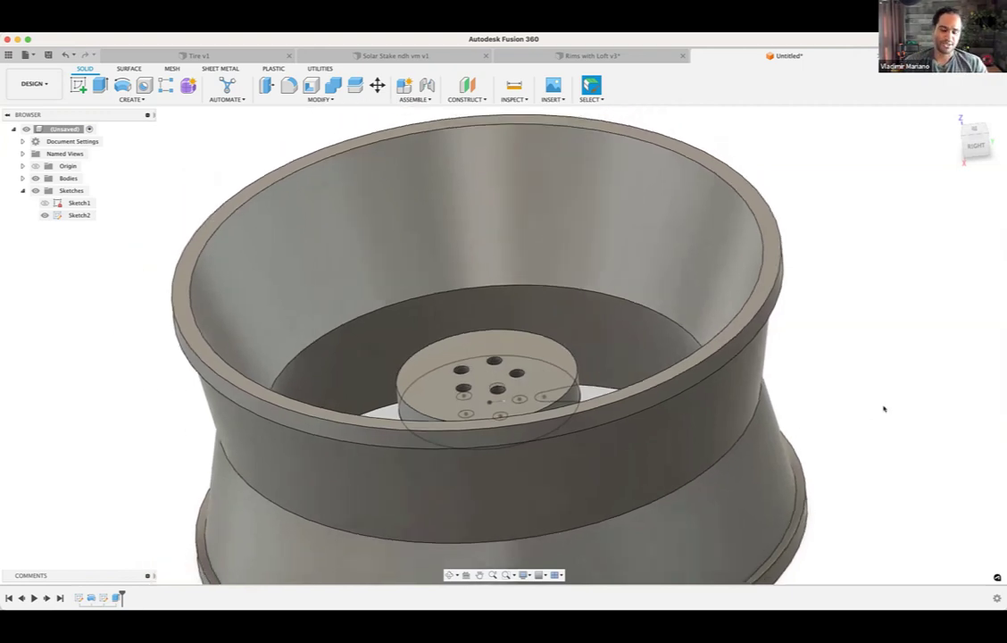
scroll(893, 384, down, 4)
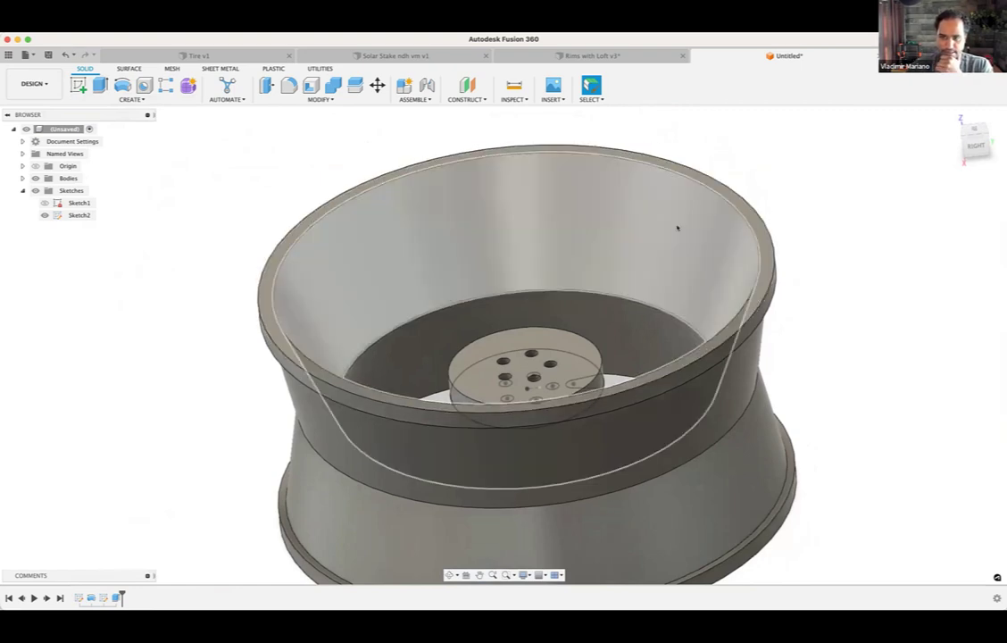
Step: Start a new sketch on the vertical front origin plane running through the hub
click(454, 100)
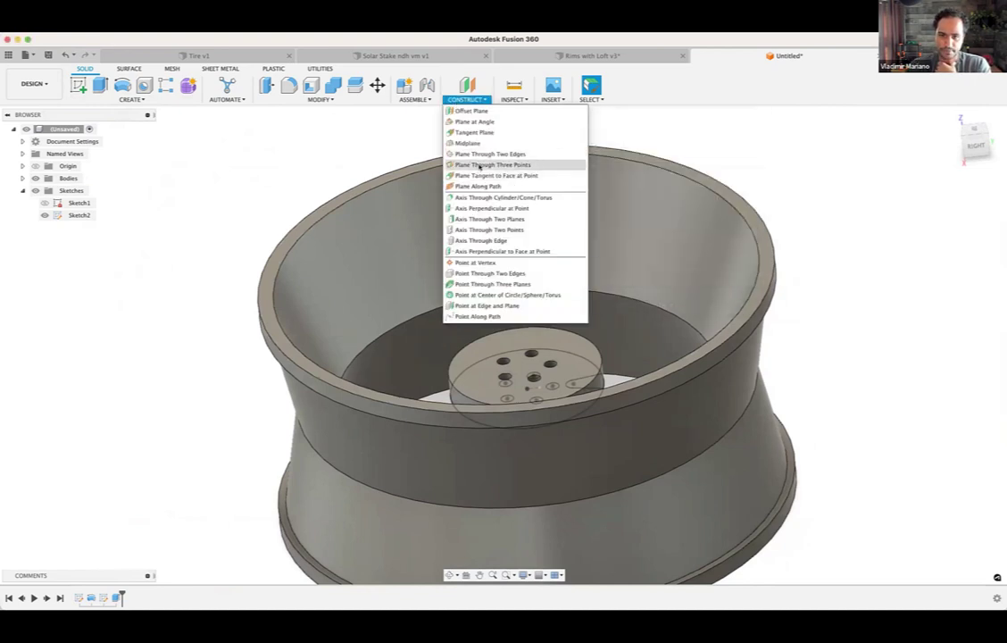
click(78, 85)
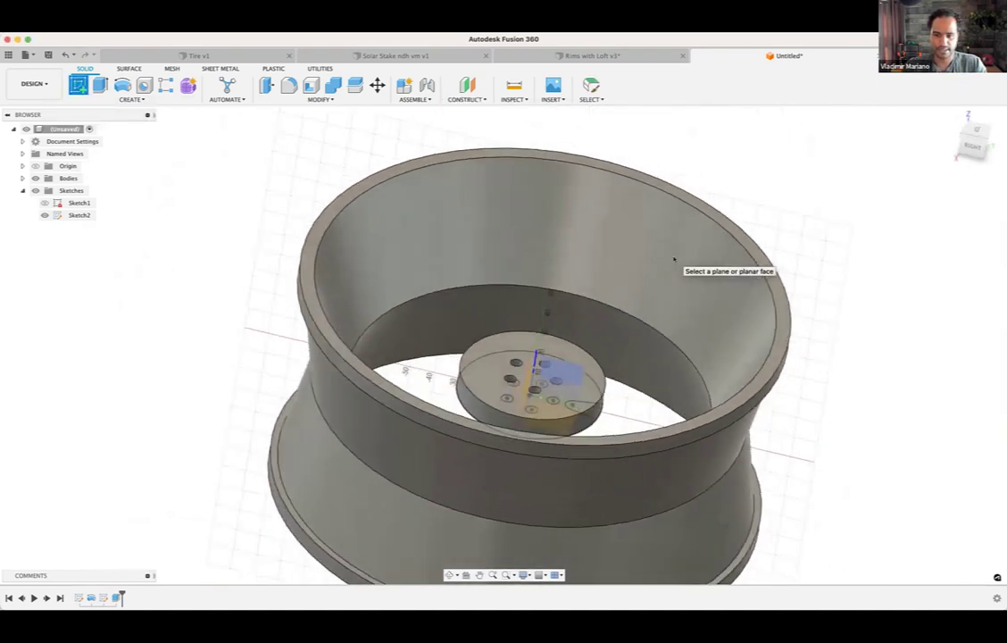
shift+scroll(675, 260, down, 10)
shift+scroll(679, 263, up, 10)
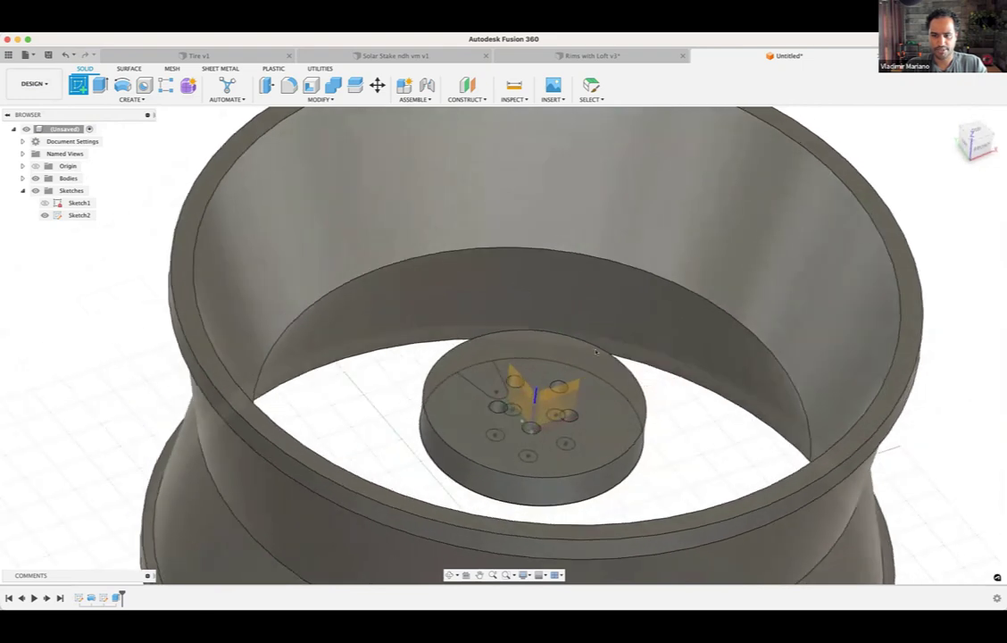
shift+scroll(590, 359, right, 3)
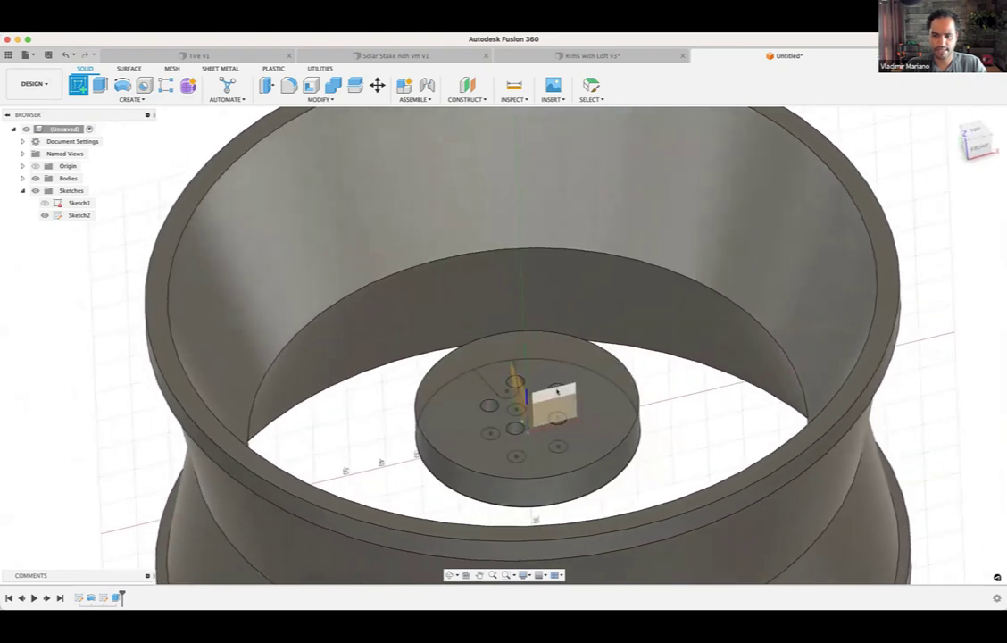
click(555, 397)
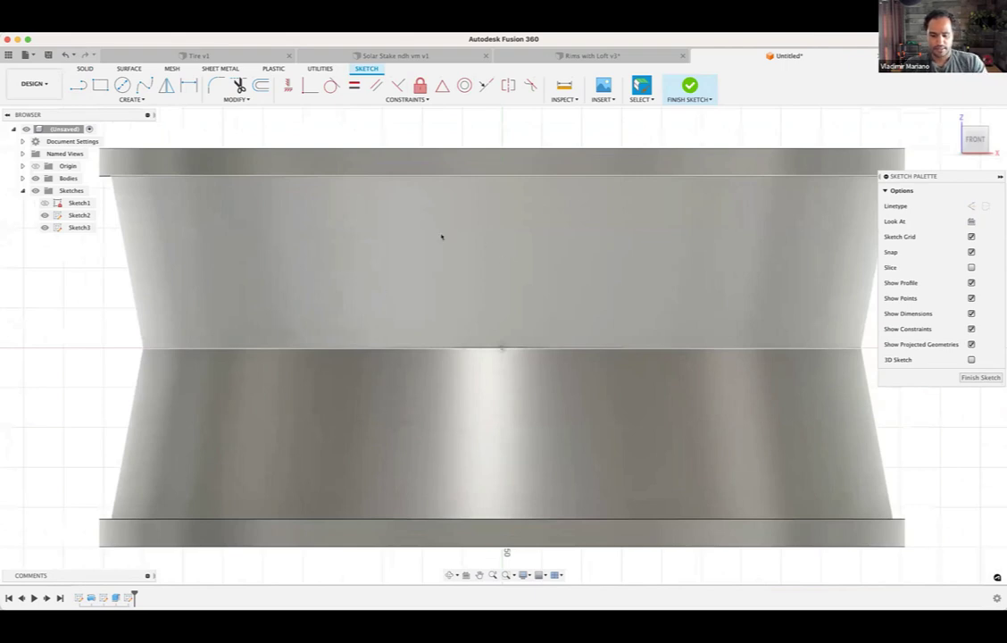
Step: Project the rim's top outer edge into the sketch and hide all bodies
key(p)
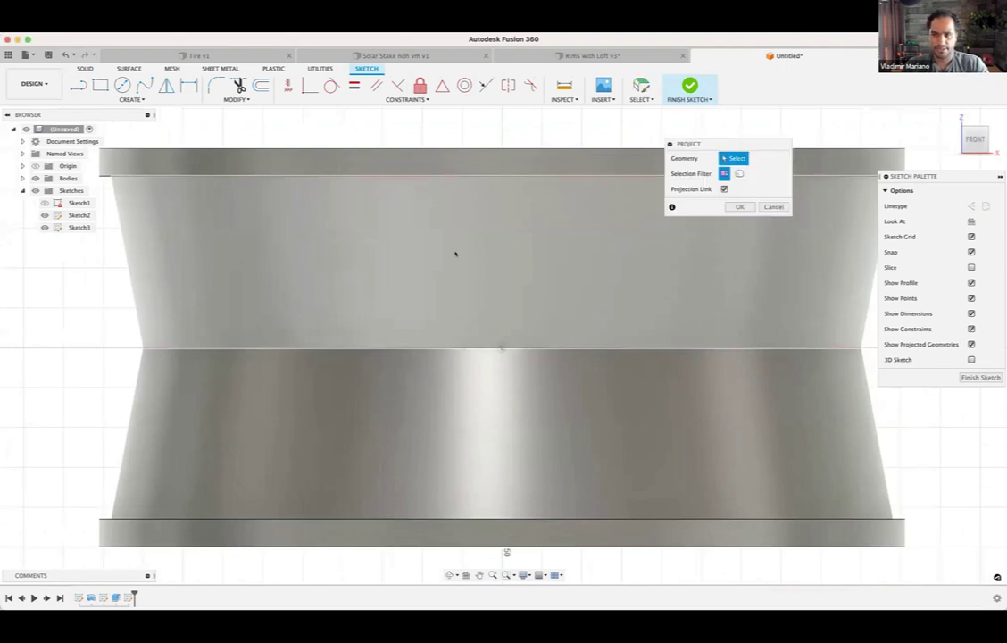
click(465, 177)
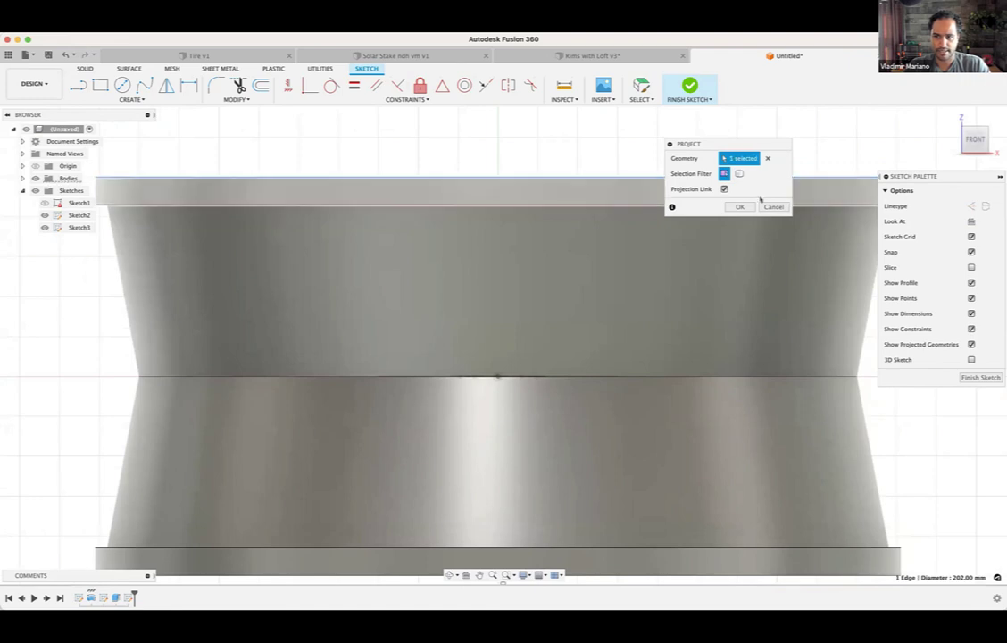
click(742, 207)
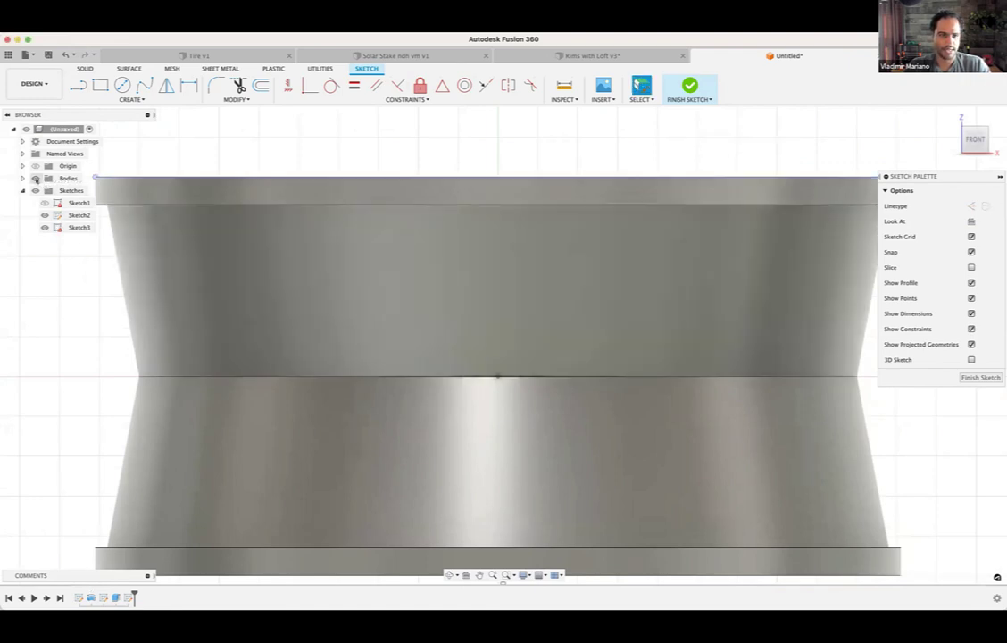
click(36, 178)
middle_drag(488, 238, 475, 353)
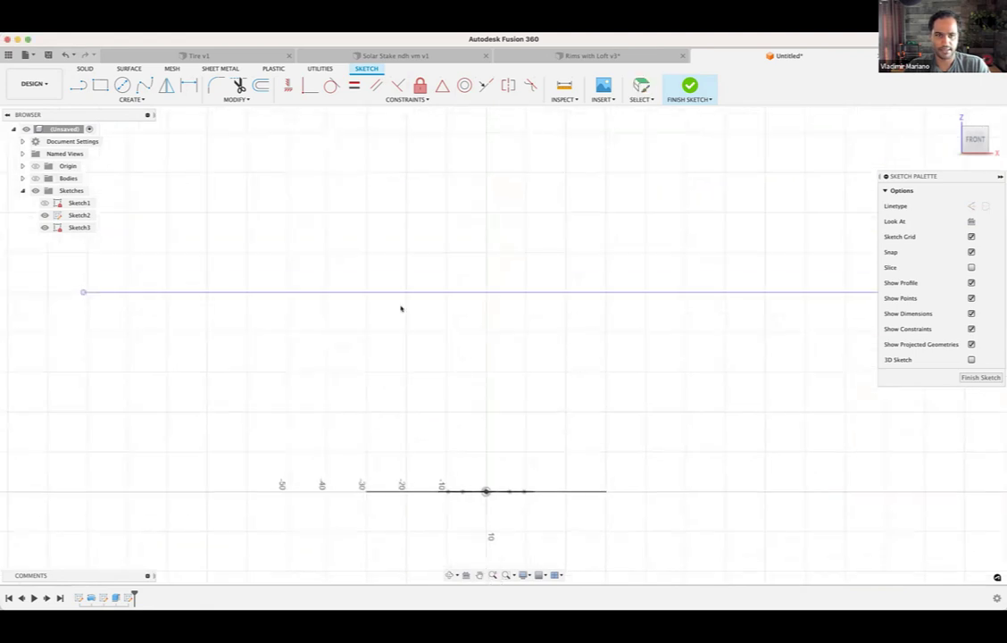
Step: Sketch a horizontal ellipse about 30 mm wide and 14 mm high above the projected rim edge
click(87, 100)
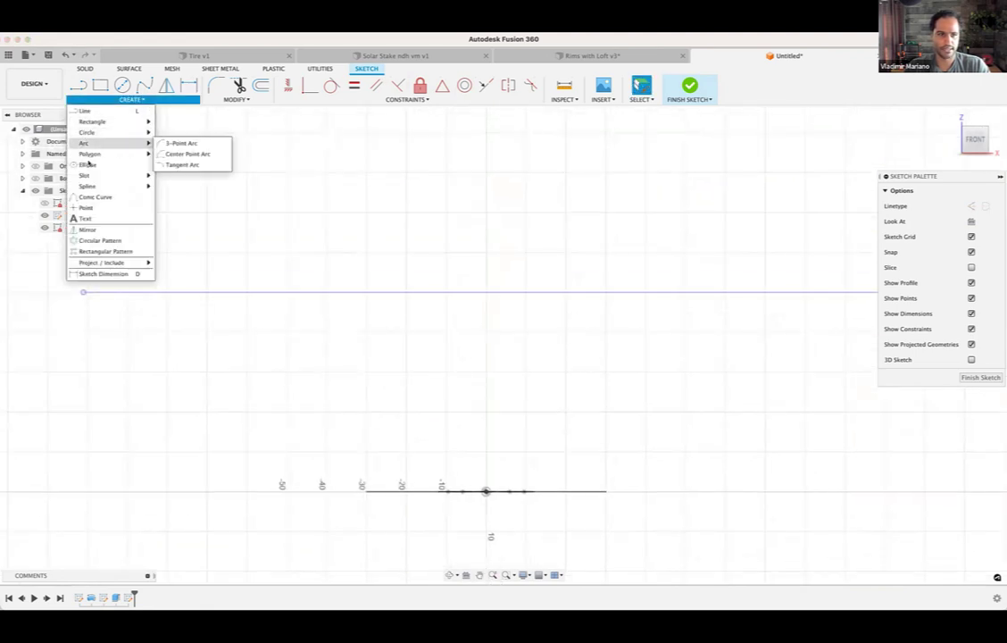
click(85, 164)
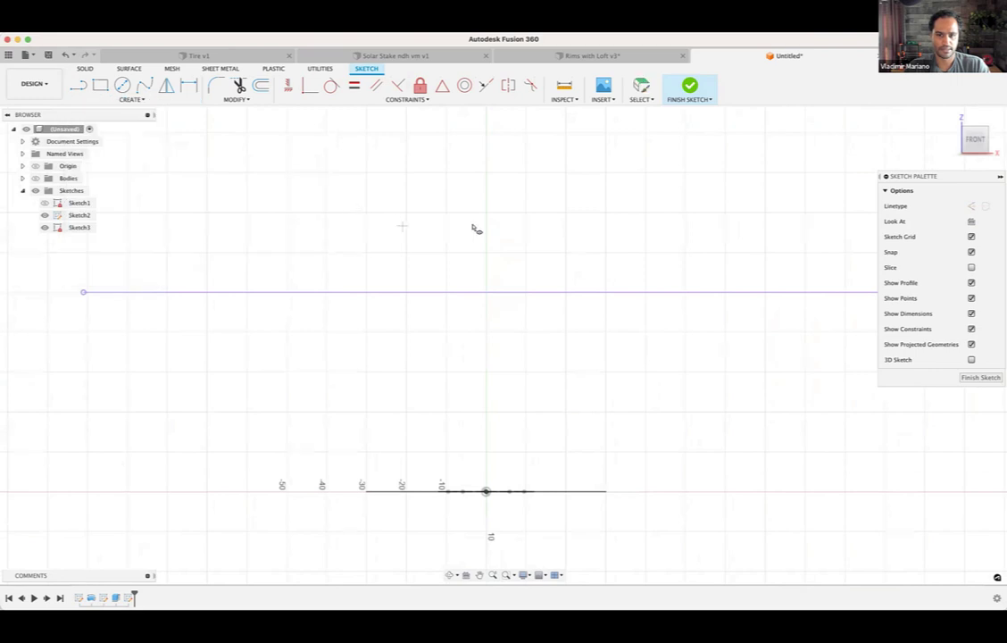
click(415, 225)
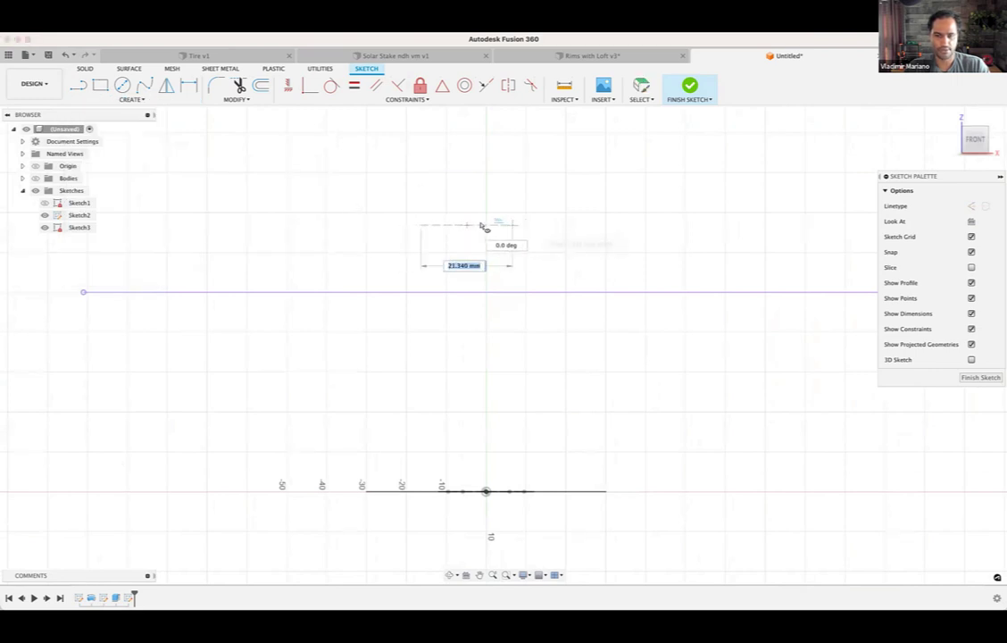
click(525, 226)
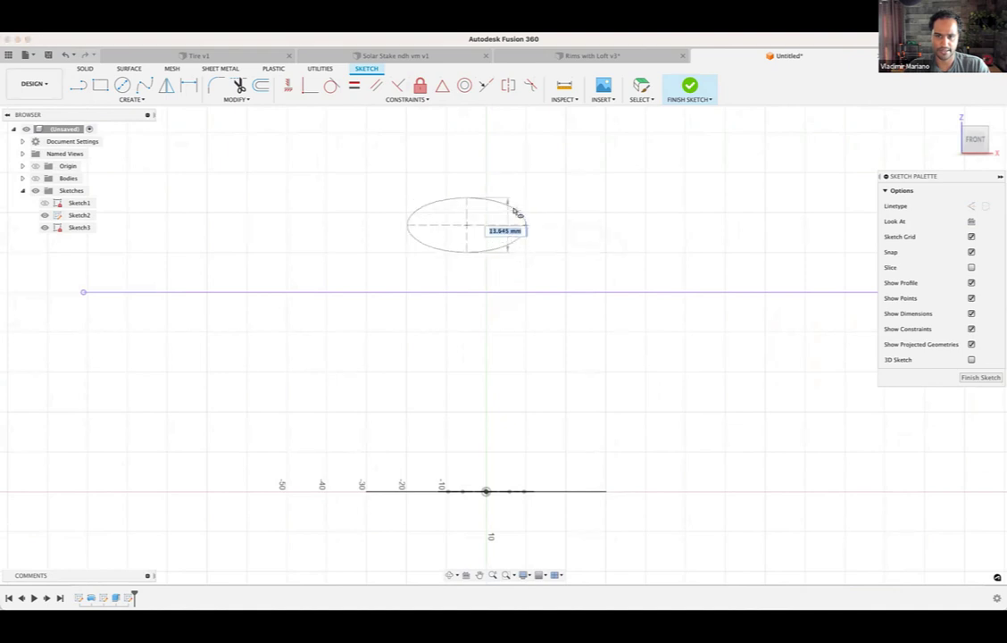
click(515, 216)
Step: Dimension the ellipse's horizontal axis as 20 mm
scroll(482, 237, up, 3)
key(d)
click(483, 217)
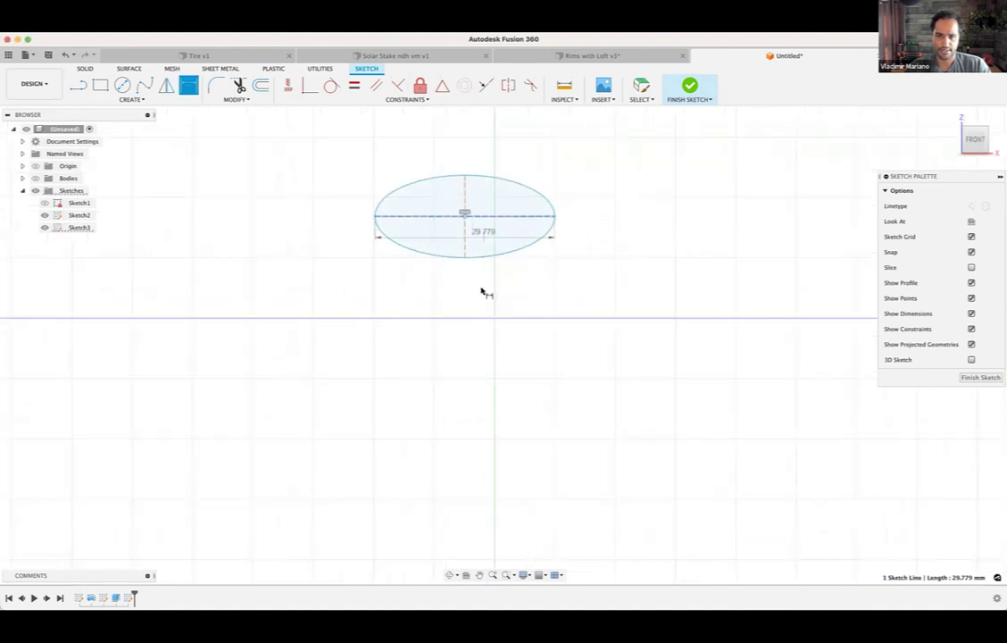
click(480, 288)
text(20)
key(Return)
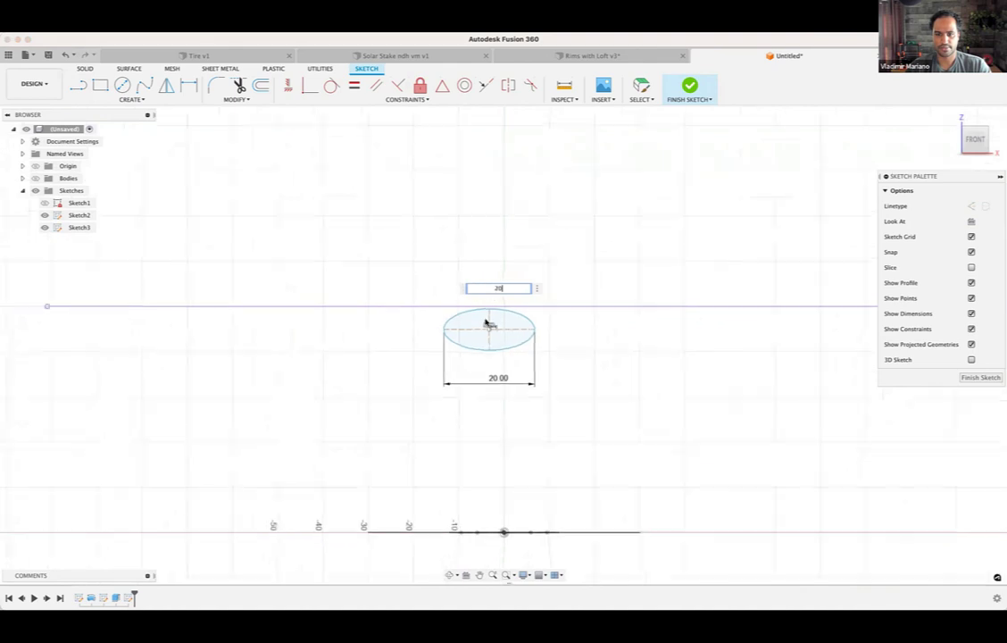
Step: Dimension the ellipse's vertical axis as 12 mm
click(489, 334)
click(409, 336)
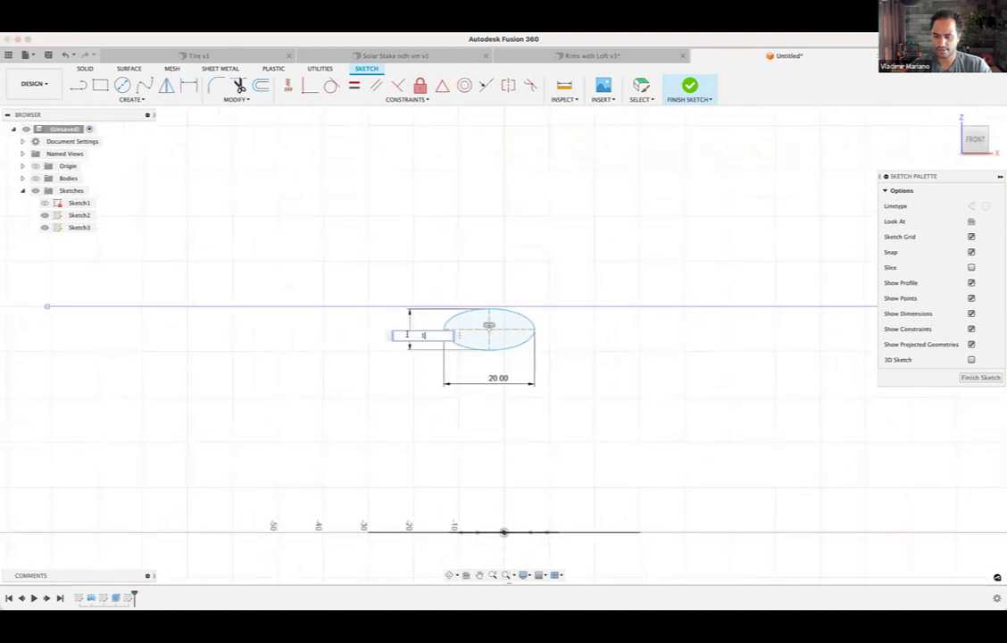
key(Return)
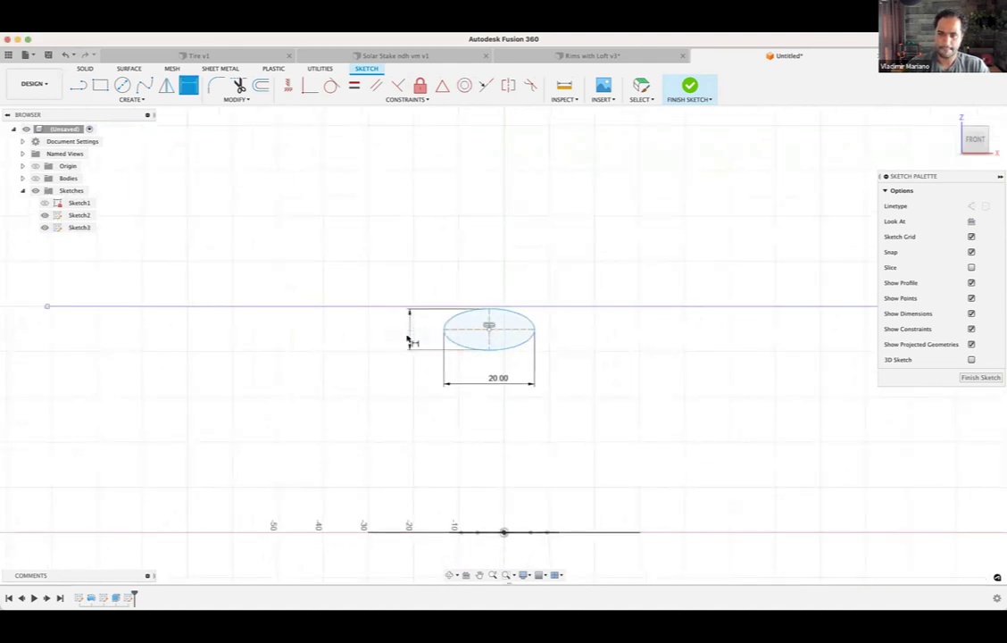
scroll(420, 418, up, 2)
middle_drag(447, 389, 422, 350)
key(Escape)
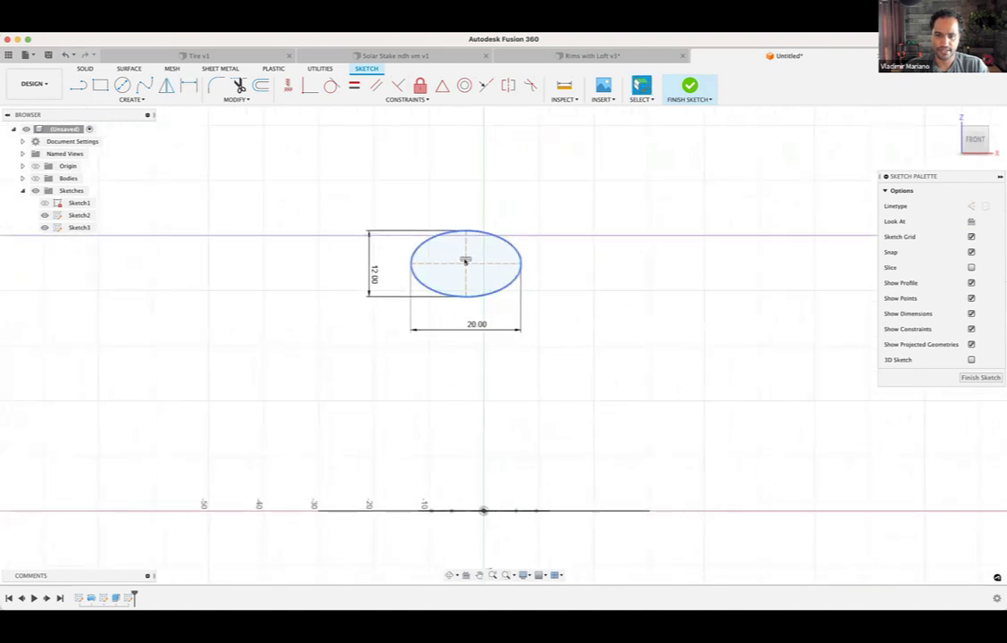
Step: Move the ellipse below the projected rim edge and constrain its centre vertically above the origin
mouse_move(465, 261)
mouse_down()
mouse_move(483, 285)
mouse_move(516, 286)
mouse_up()
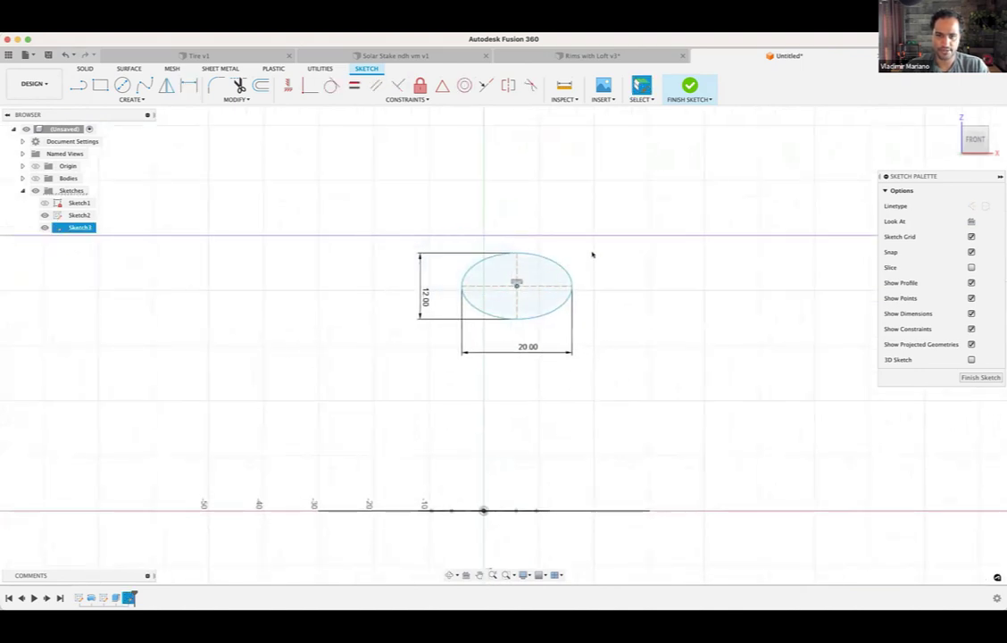
click(287, 85)
click(517, 284)
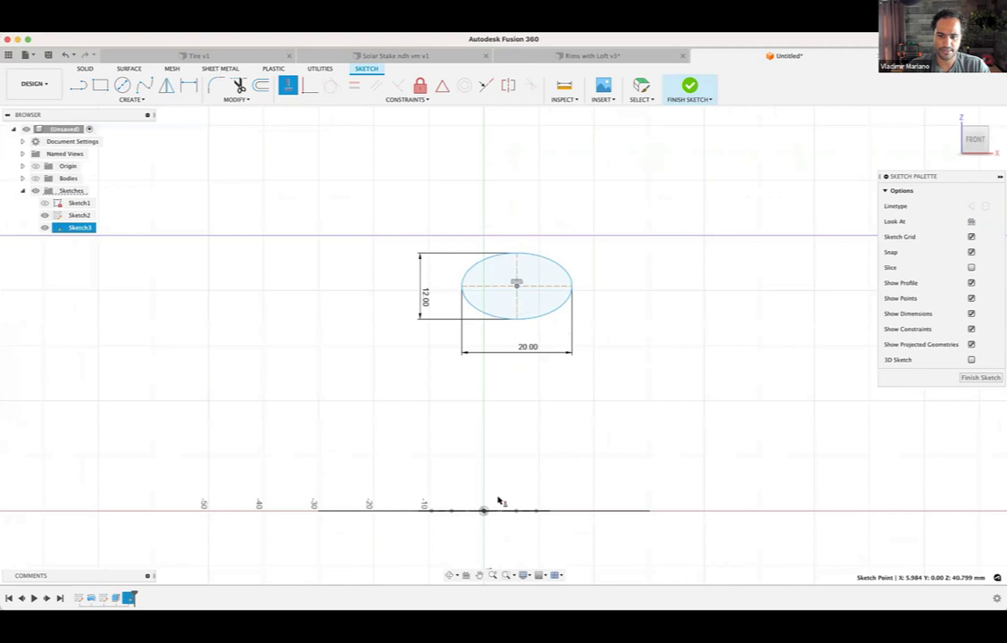
click(484, 511)
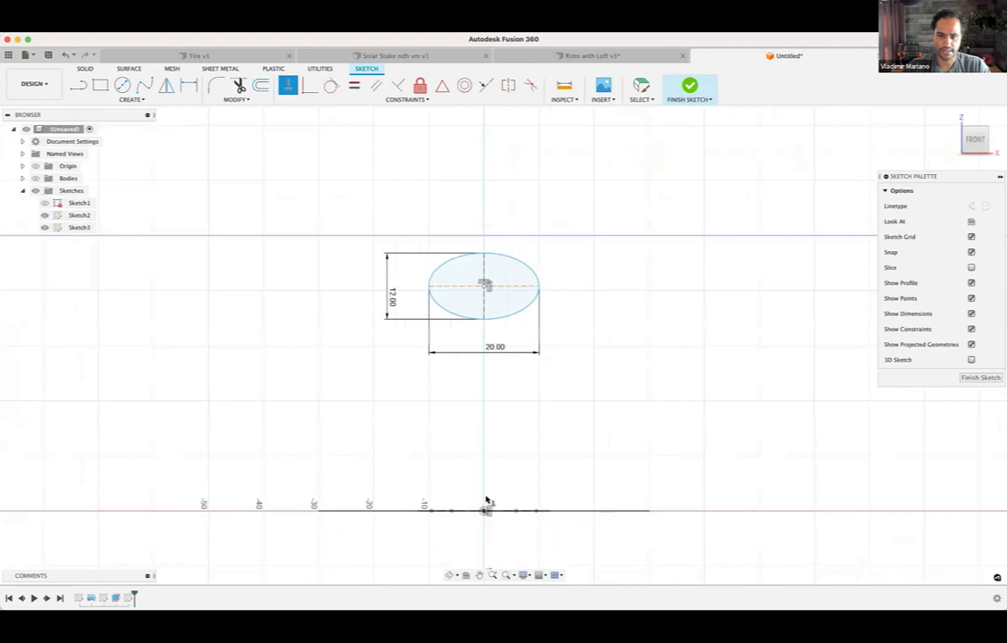
scroll(497, 393, up, 4)
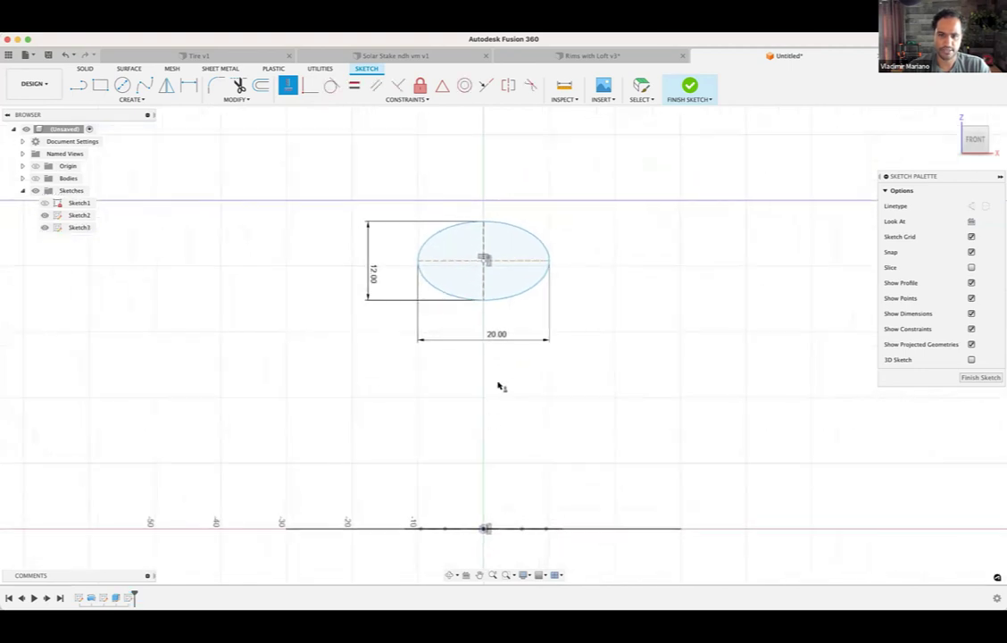
scroll(529, 414, up, 1)
middle_drag(531, 414, 536, 385)
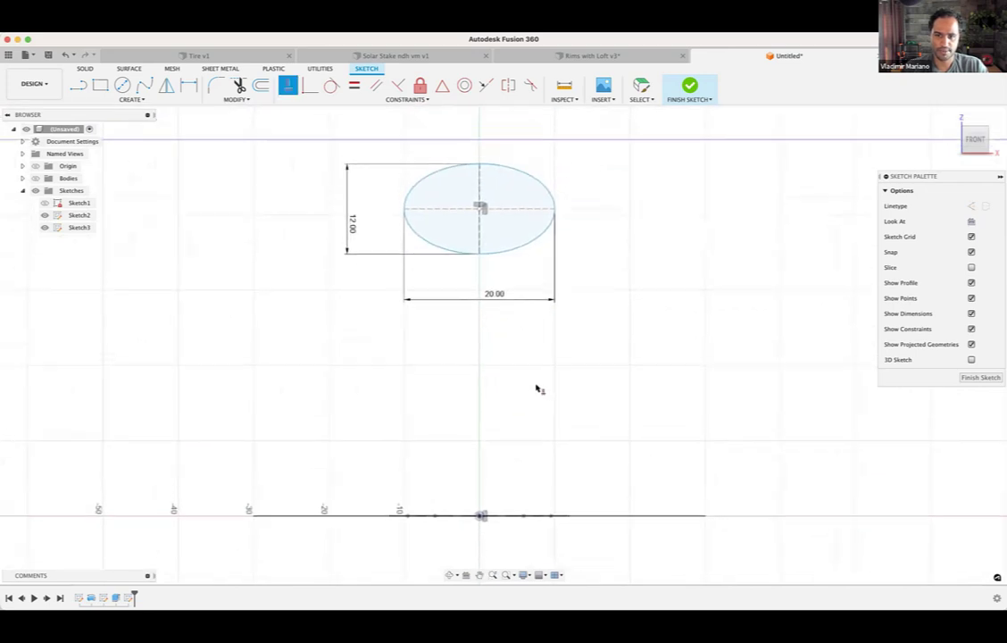
scroll(536, 386, up, 1)
key(d)
key(d)
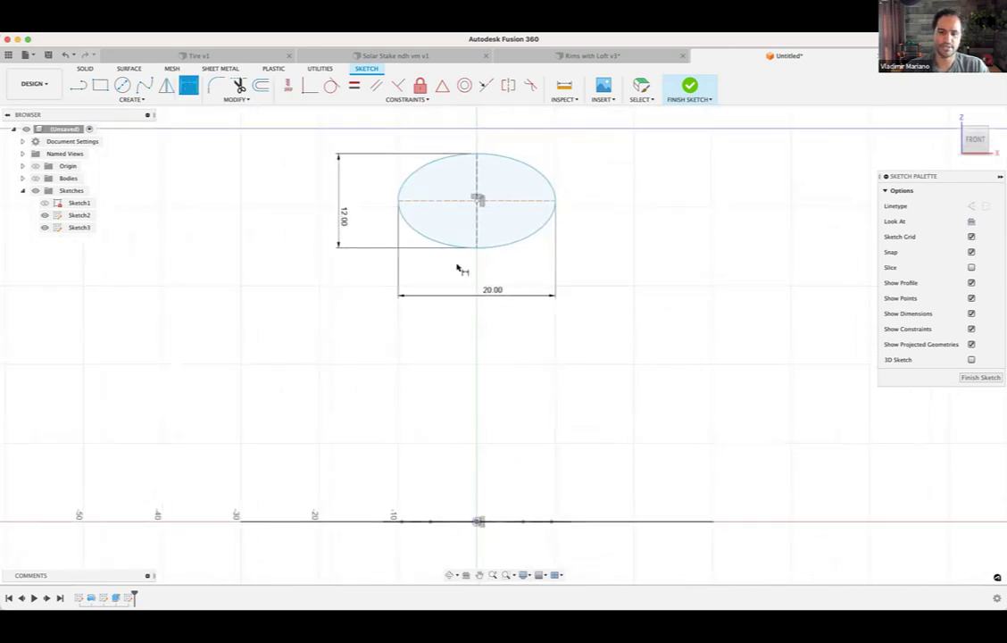
click(477, 200)
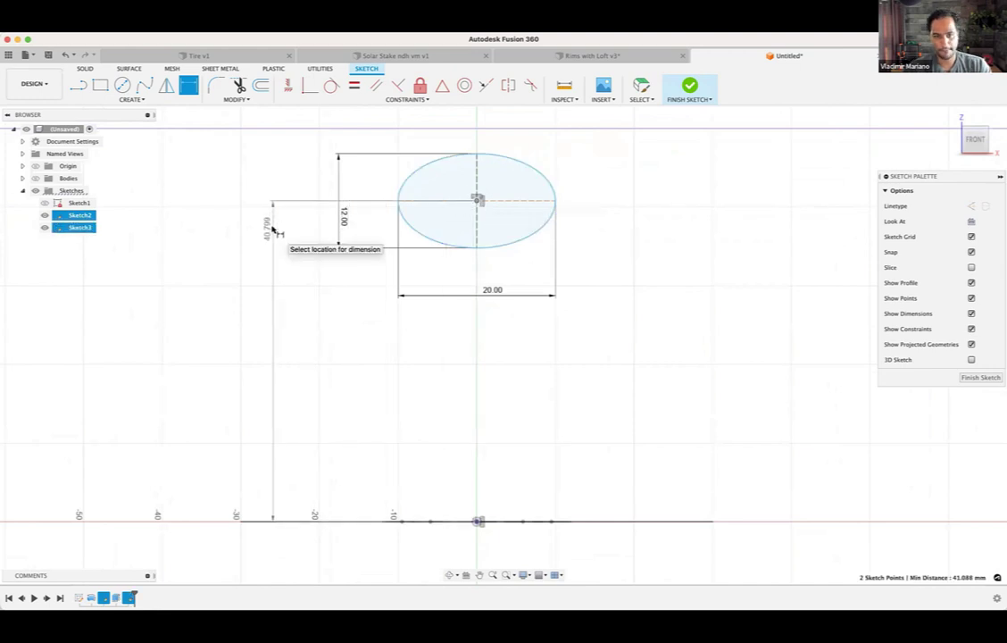
key(Escape)
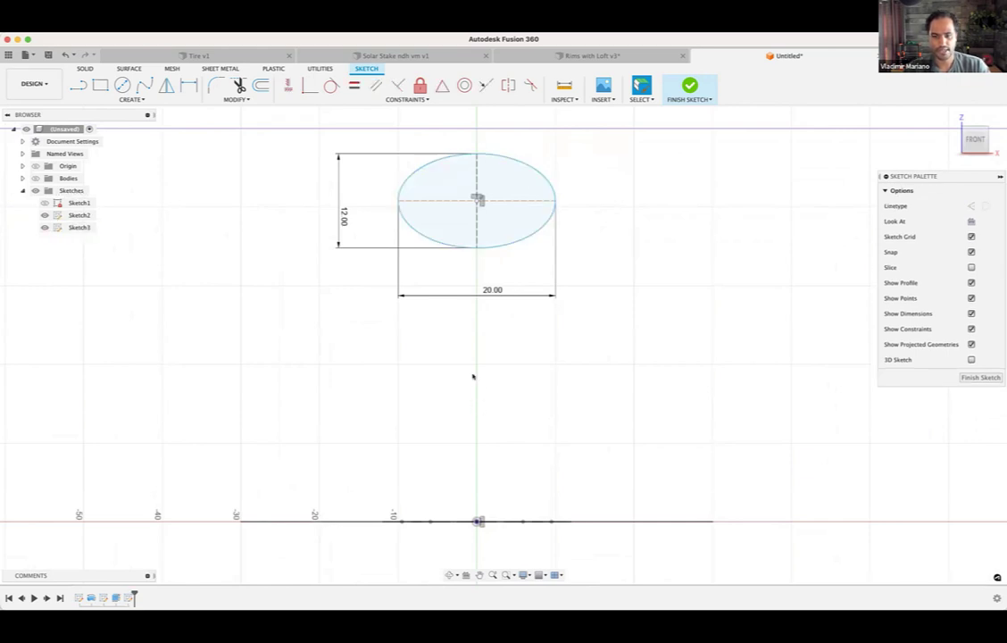
Step: Dimension the height from the origin to the ellipse's upper edge as 48 mm, using tangent picking, and finish the sketch
key(d)
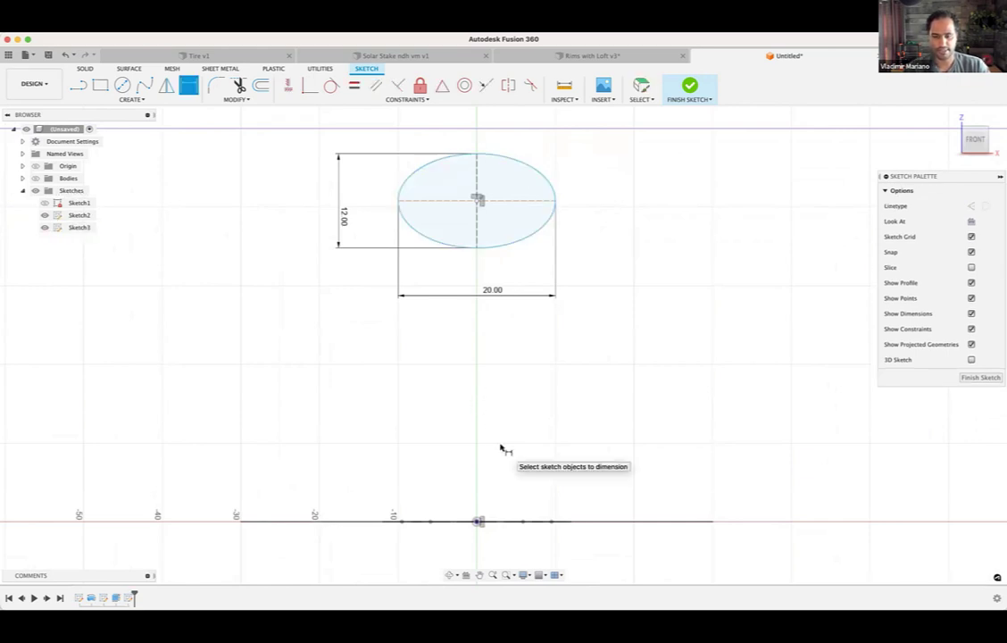
right_click(502, 448)
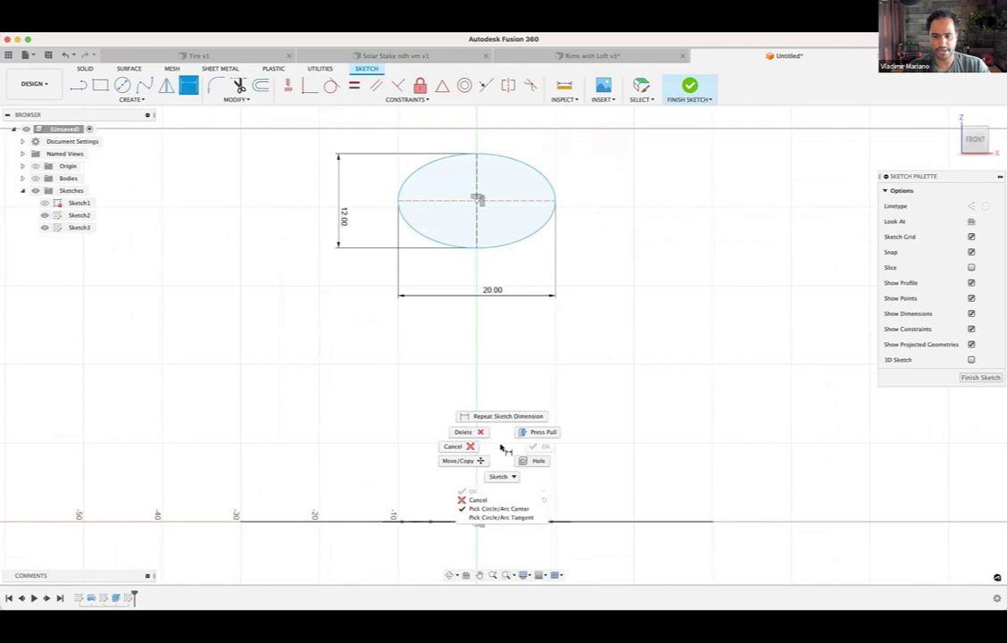
click(511, 517)
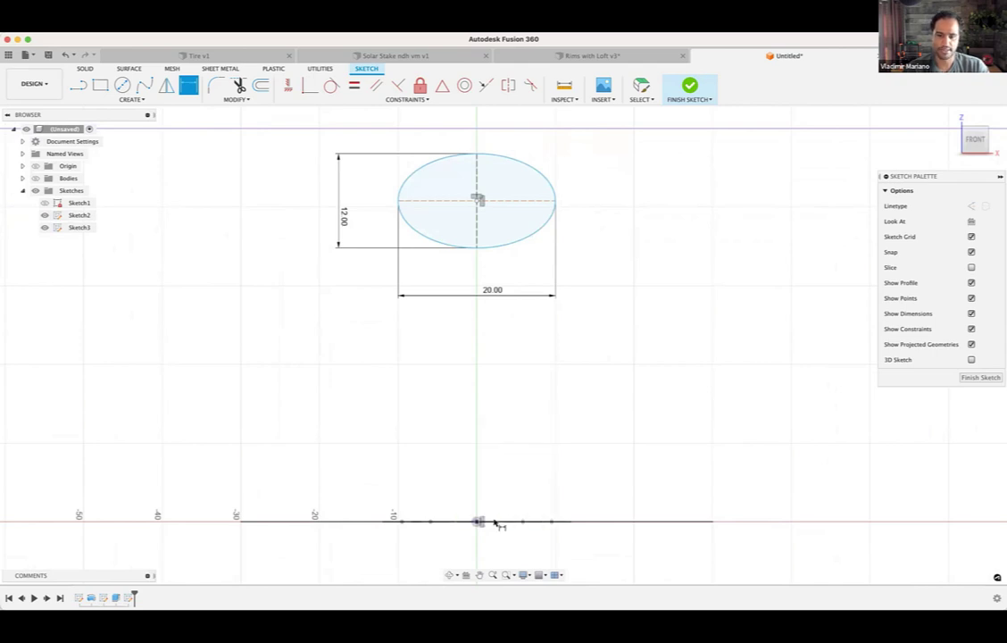
click(478, 523)
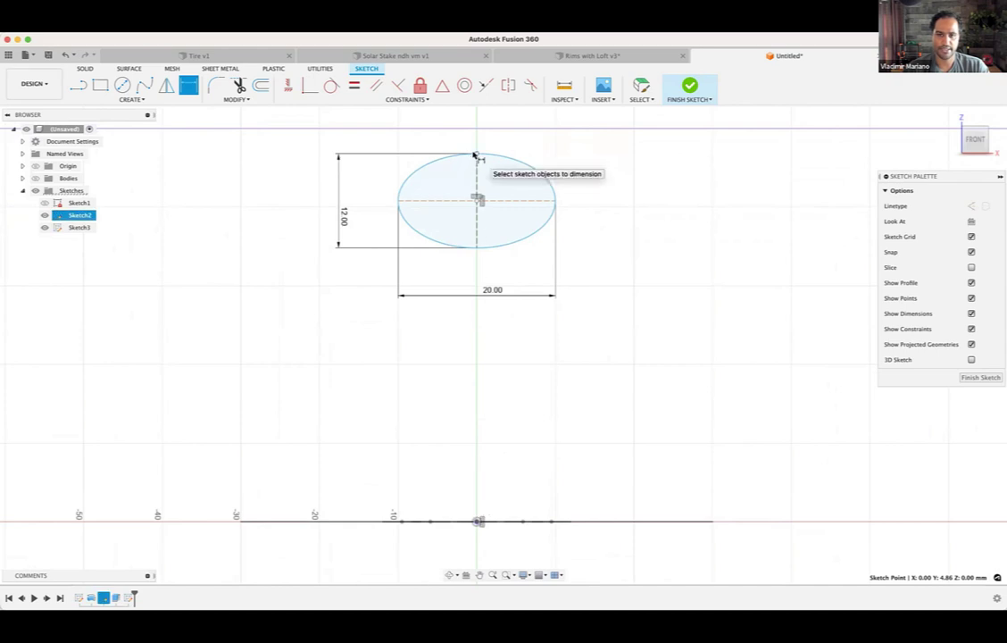
click(476, 154)
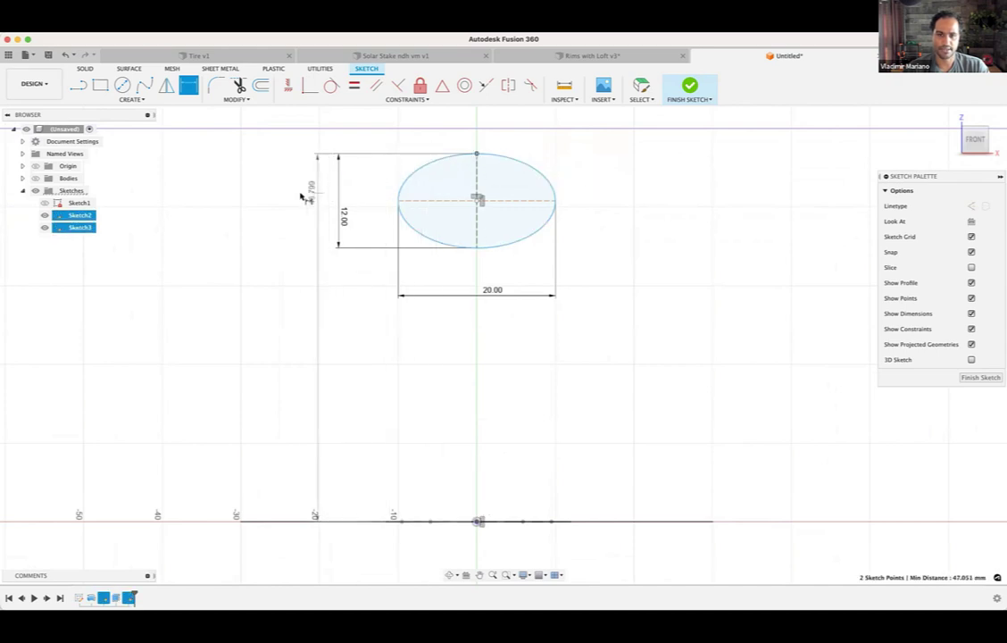
click(302, 196)
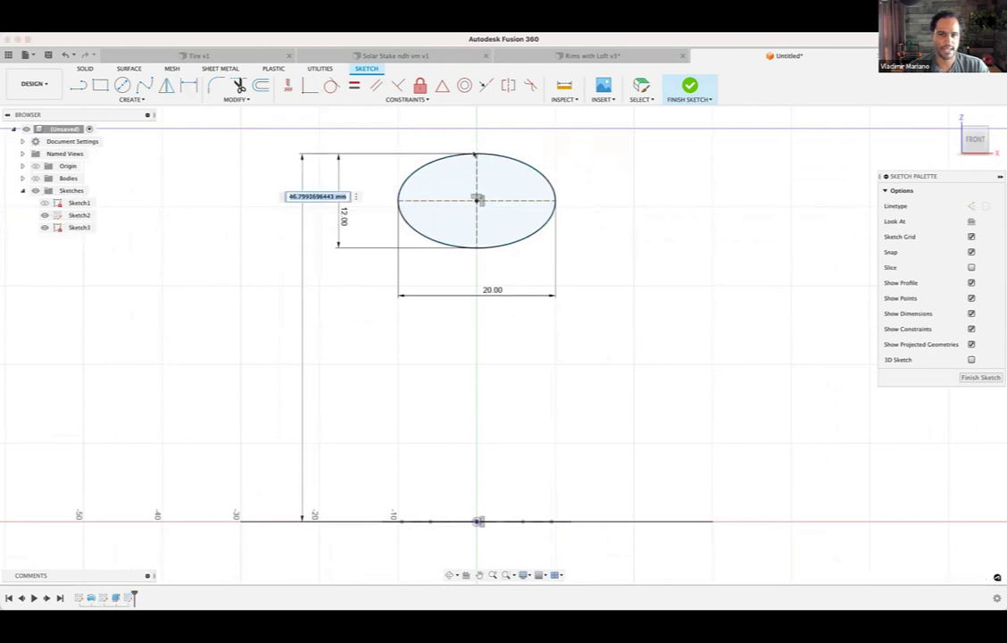
text(4)
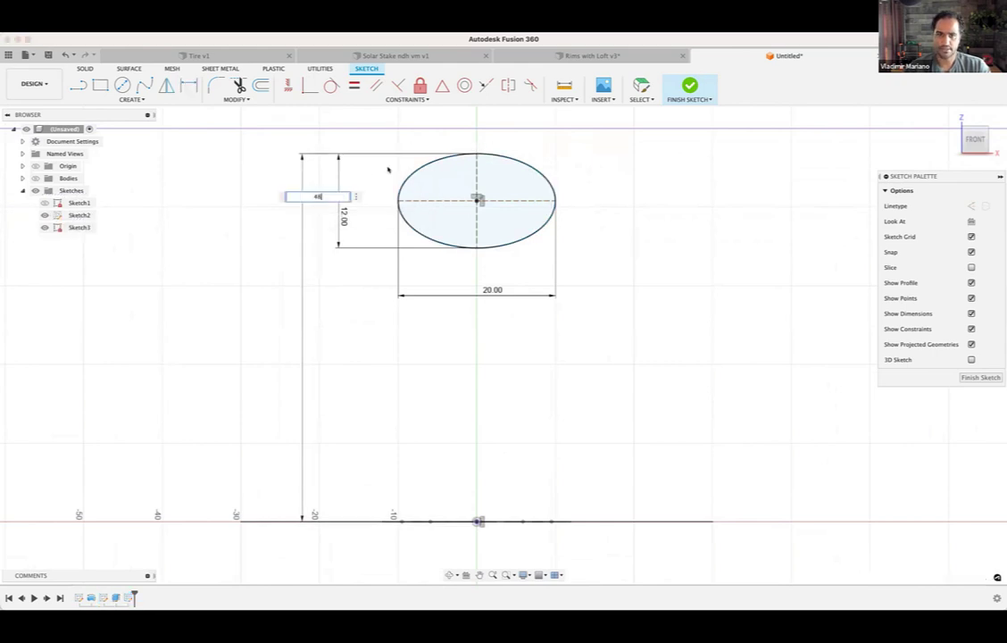
text(8)
key(Return)
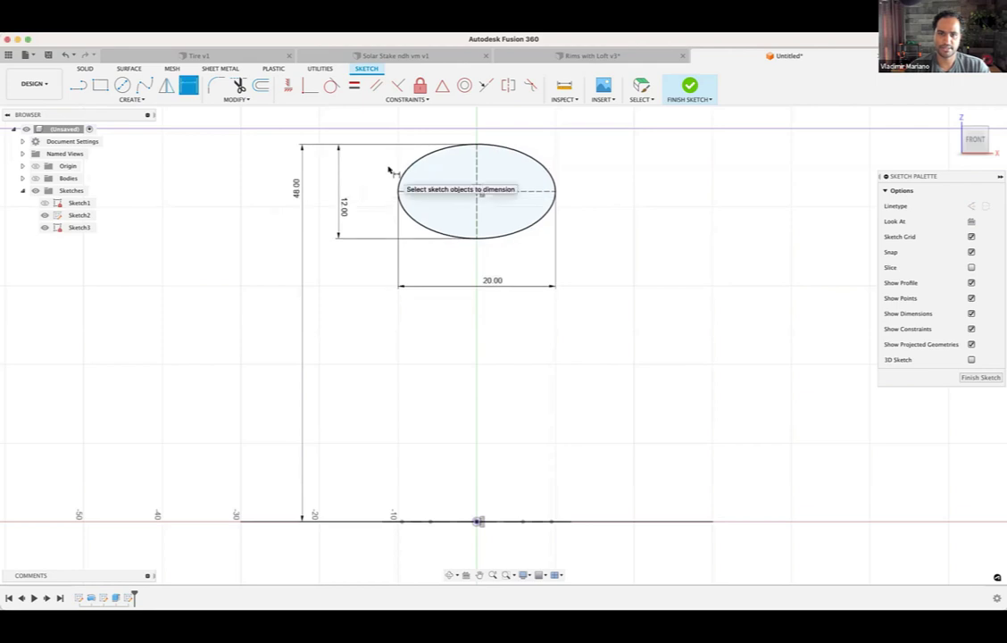
scroll(553, 344, up, 2)
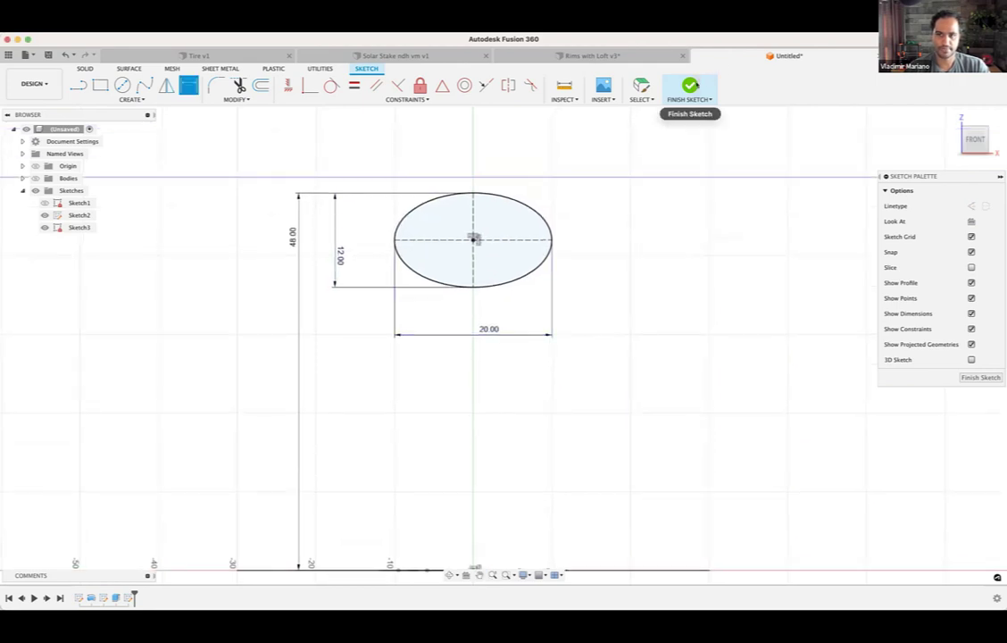
click(690, 87)
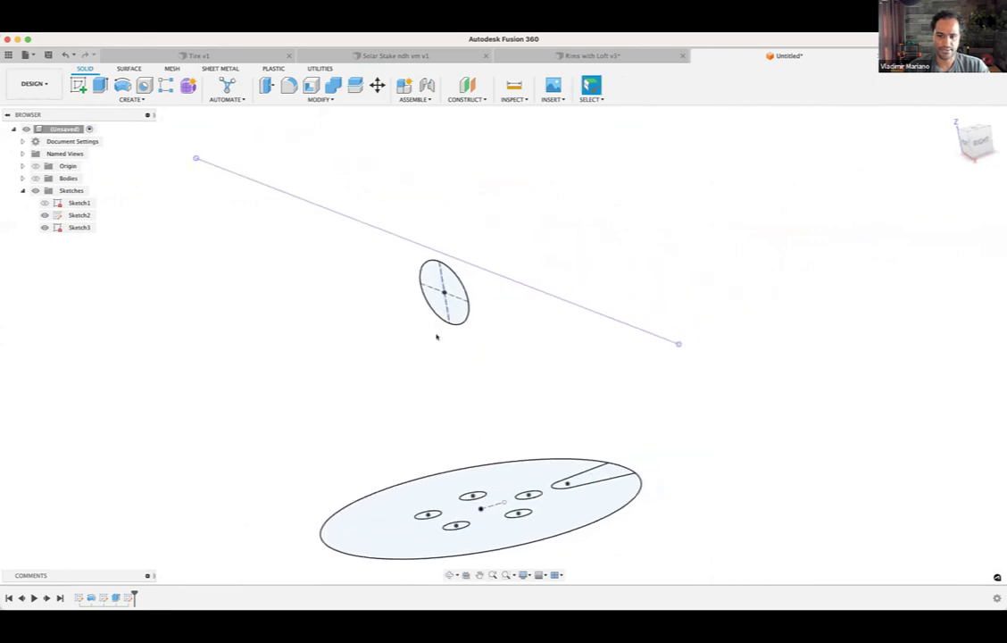
Step: Show the rim and hub bodies again alongside the ellipse sketch
click(441, 293)
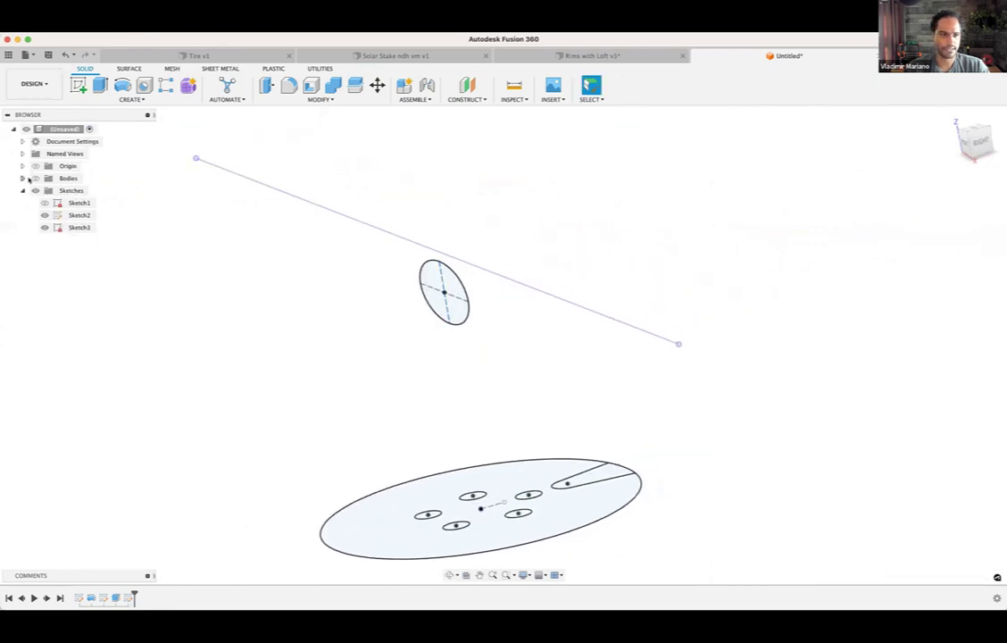
click(36, 178)
scroll(754, 245, down, 3)
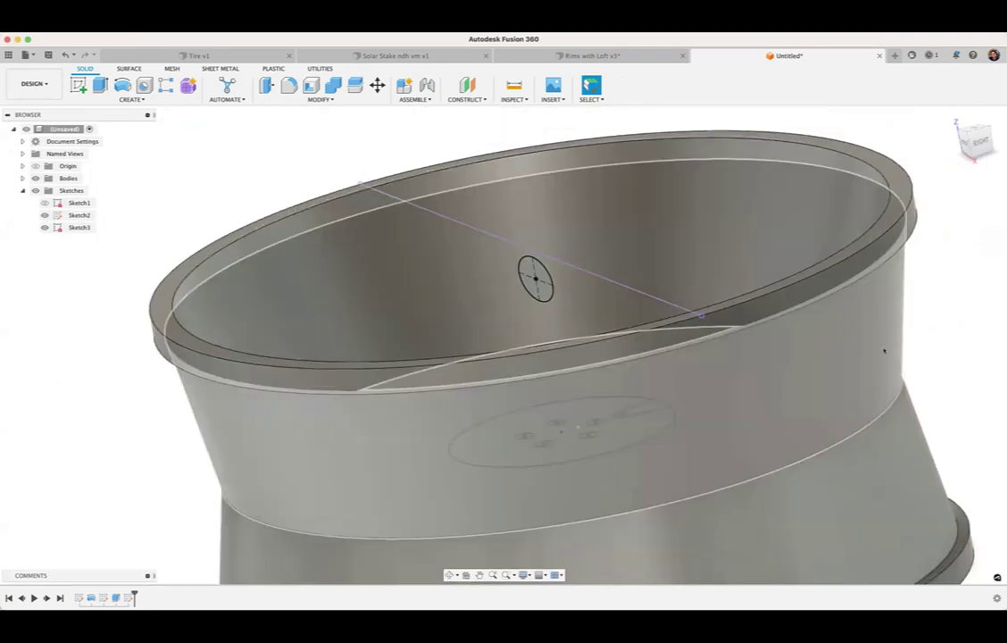
click(892, 335)
scroll(852, 351, down, 3)
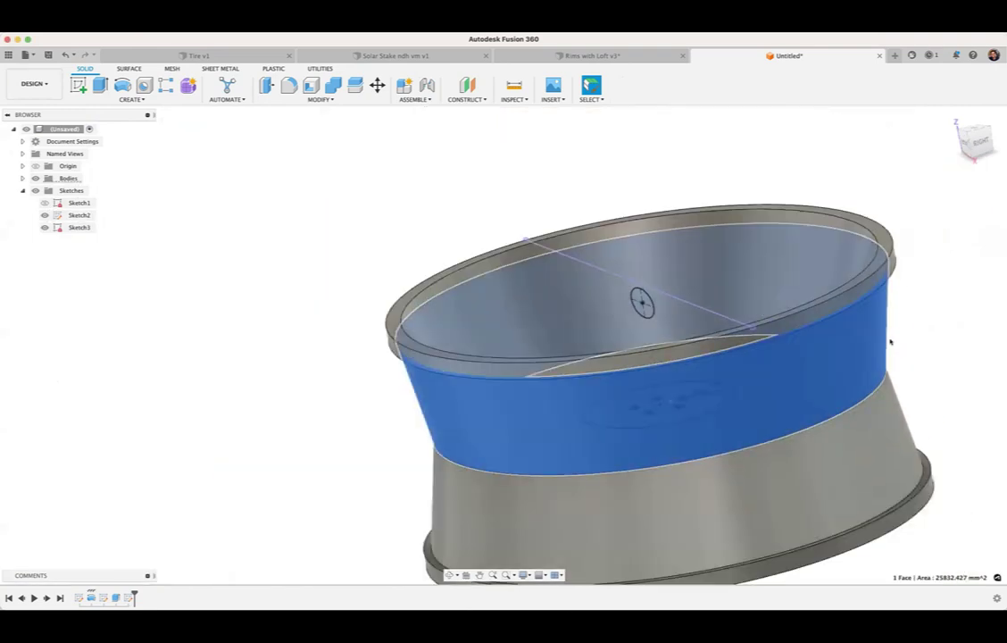
shift+middle_drag(860, 356, 859, 356)
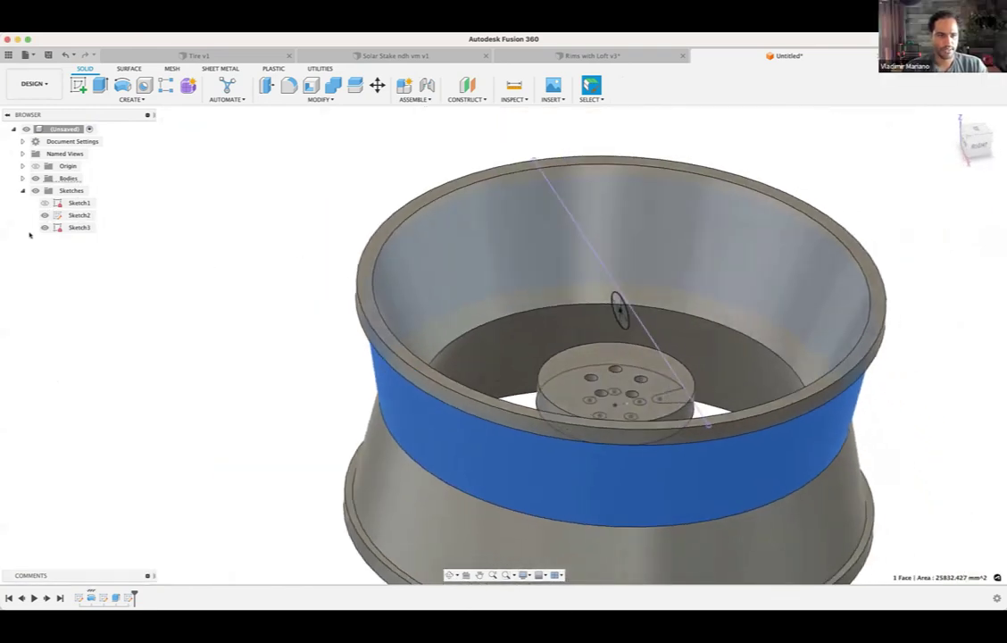
Step: Set up a Split Face on the rim's flared inner face with the ellipse sketch as the splitting tool
click(43, 228)
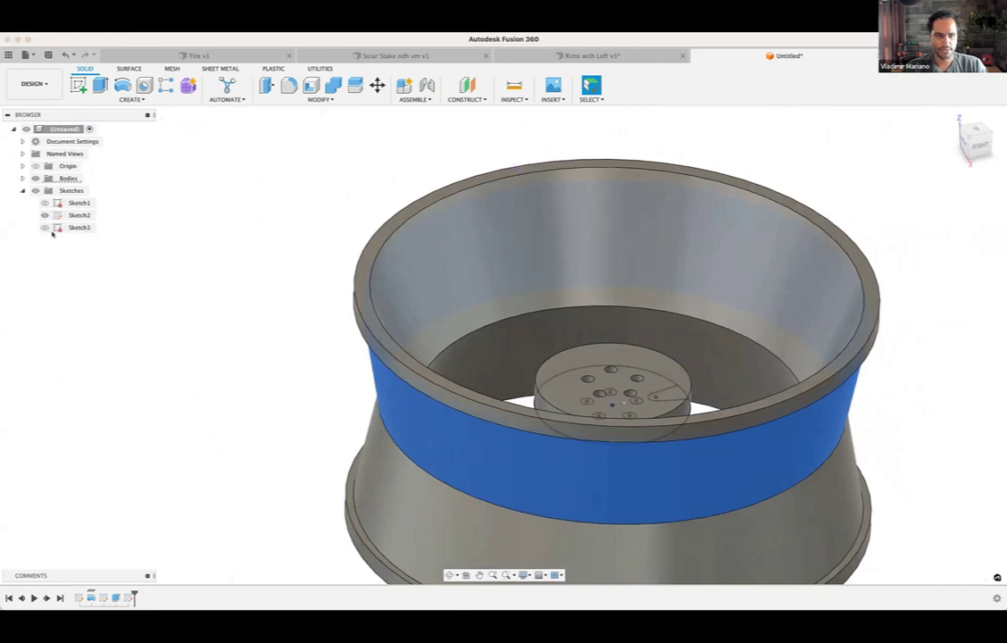
click(45, 227)
click(78, 228)
click(307, 100)
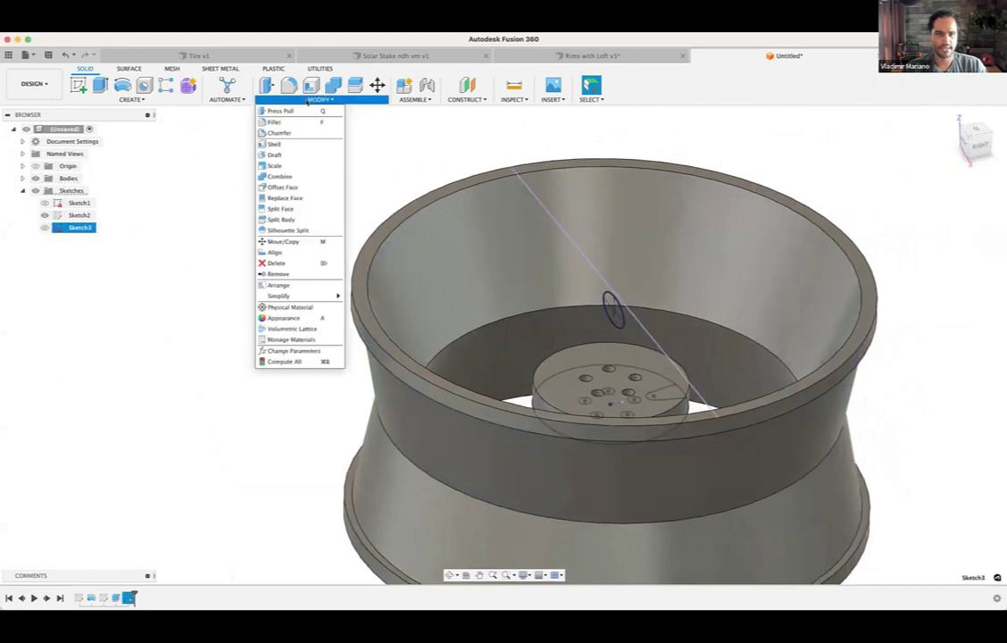
click(289, 209)
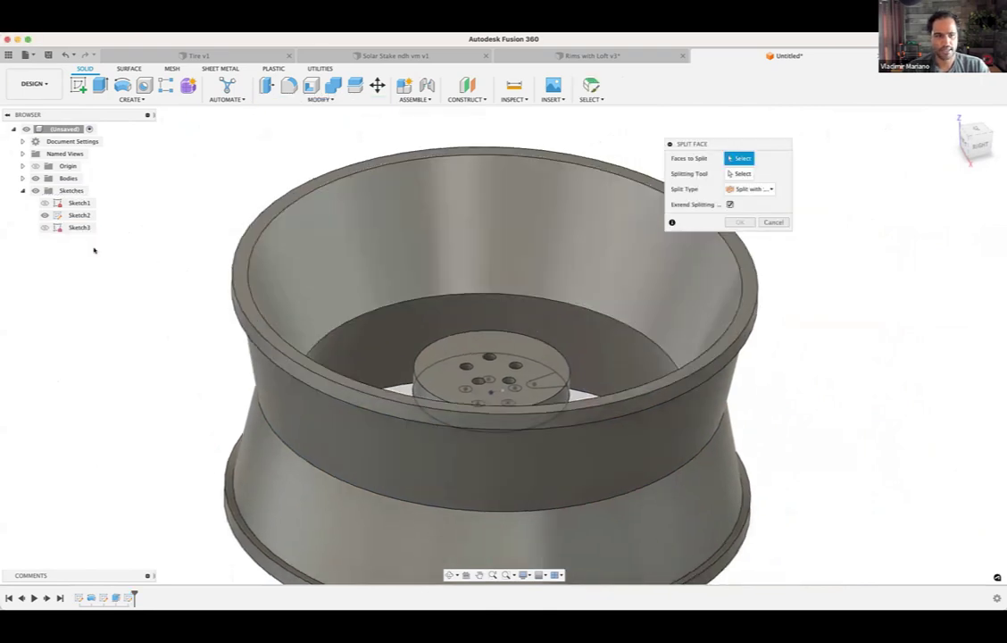
click(45, 228)
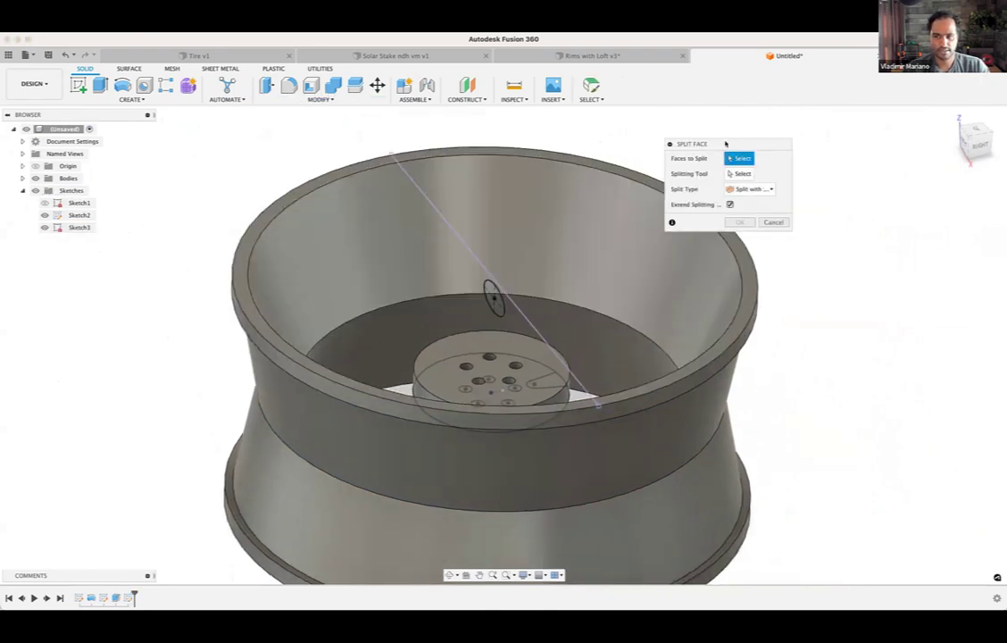
drag(720, 147, 761, 135)
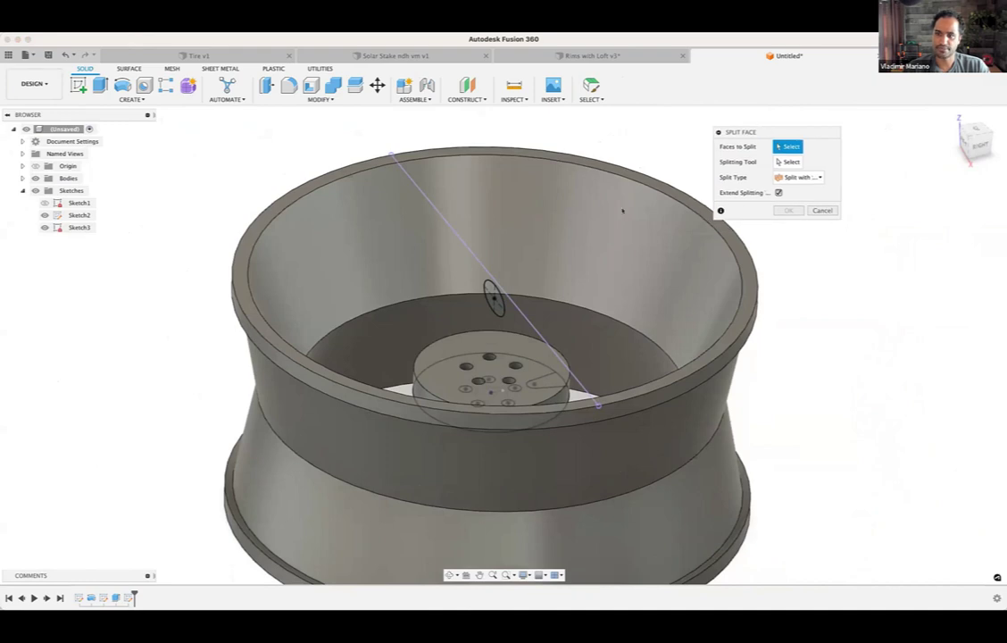
click(638, 234)
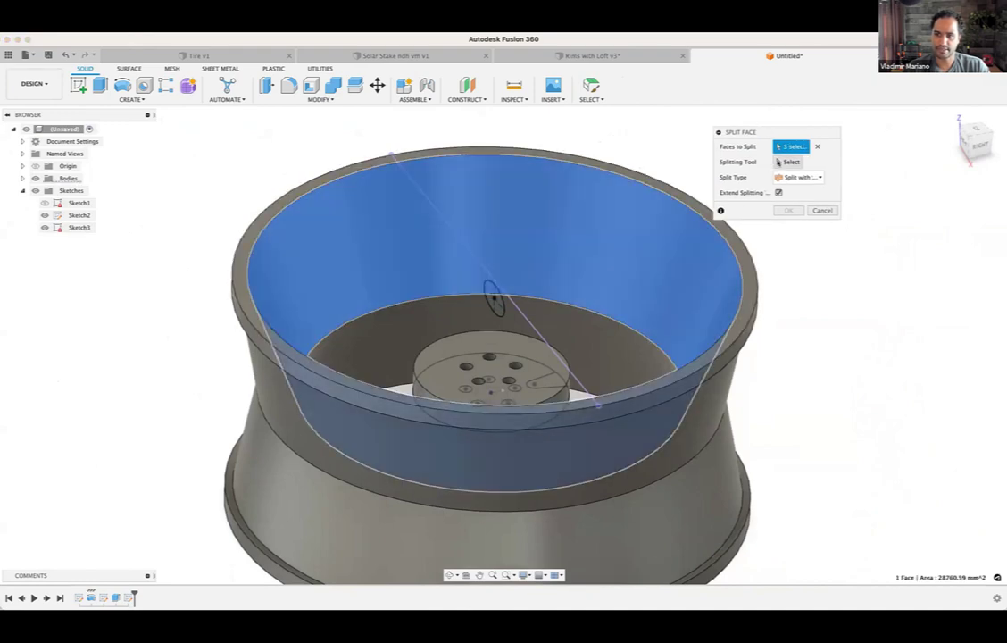
click(778, 162)
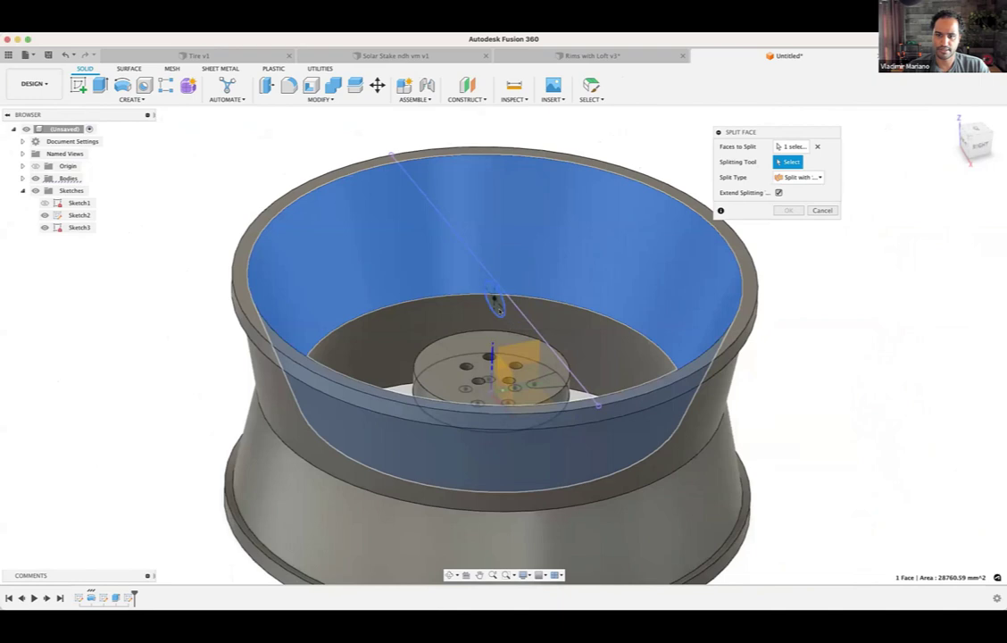
scroll(497, 306, up, 5)
click(538, 338)
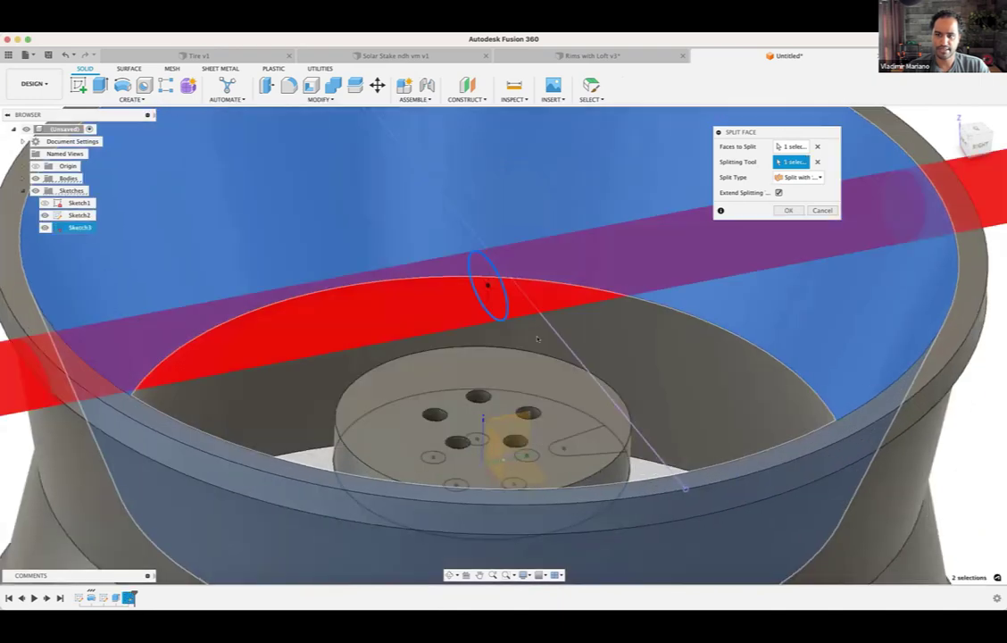
Step: Turn off extending the splitting tool and complete the split of the rim's inner face
scroll(538, 338, down, 5)
middle_drag(537, 339, 442, 382)
scroll(695, 268, up, 5)
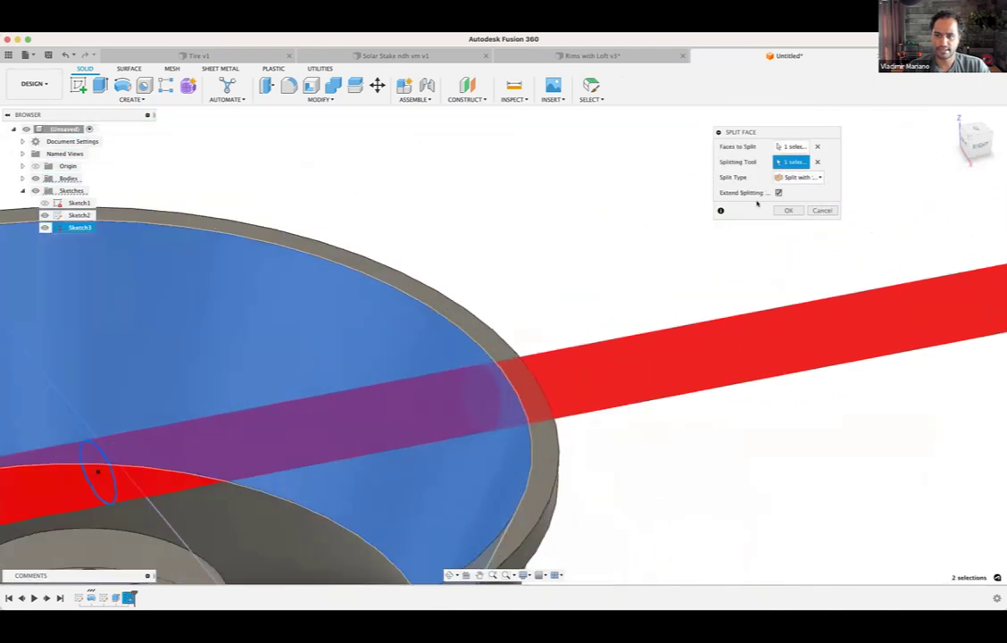
click(779, 193)
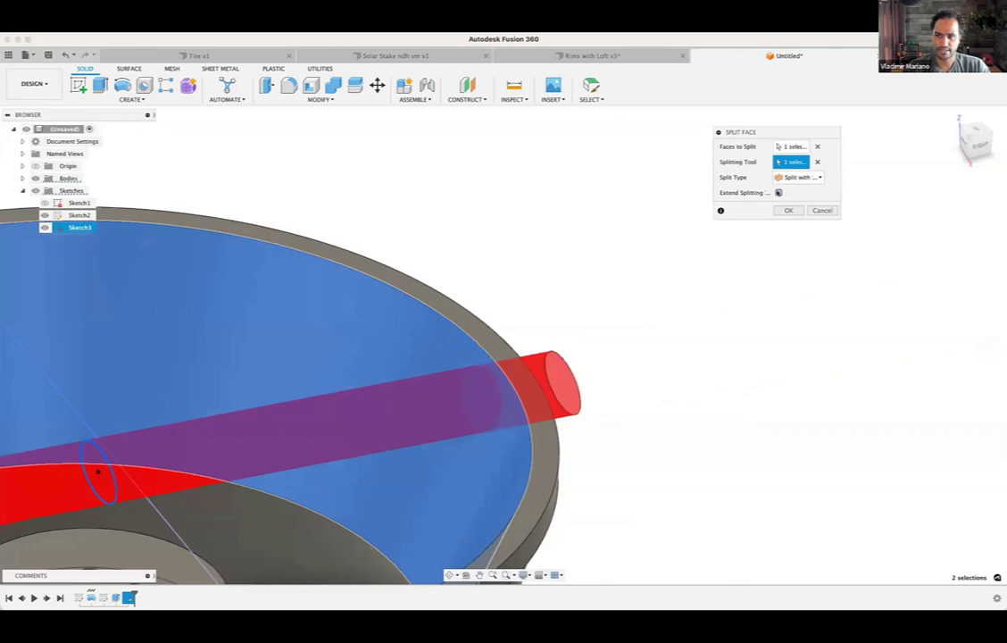
click(785, 212)
scroll(704, 340, down, 5)
shift+middle_drag(704, 339, 758, 342)
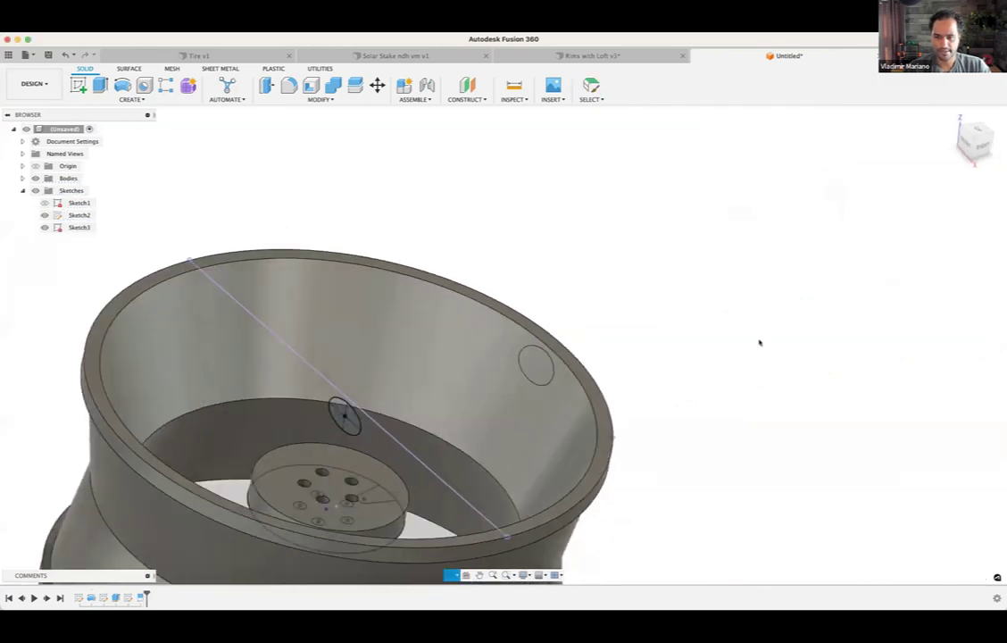
Step: Inspect the elliptical face on the rim's inner wall and hide the ellipse sketch used for the split
scroll(372, 433, up, 4)
scroll(372, 432, up, 3)
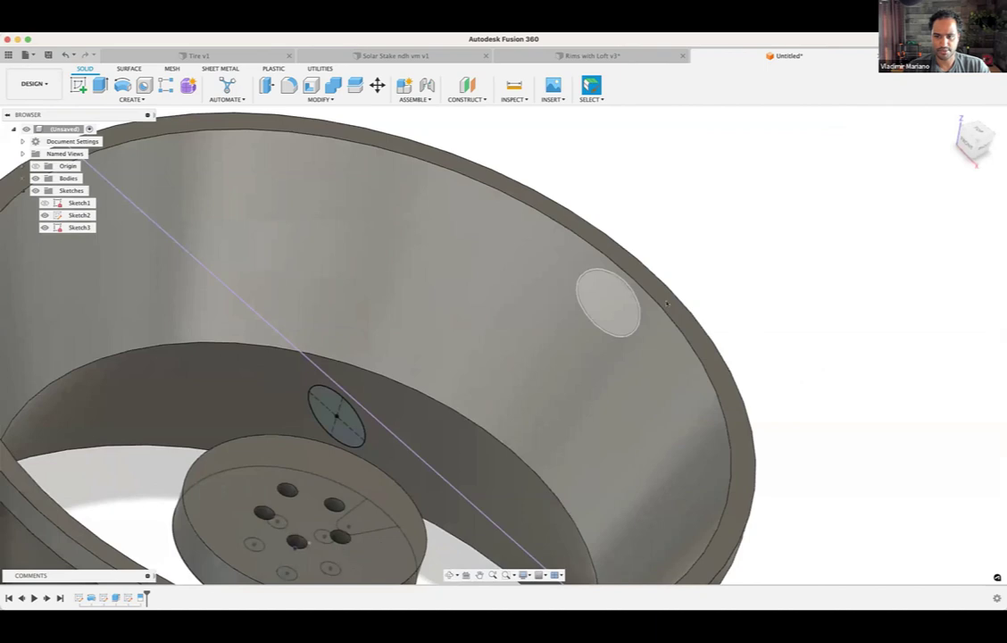
click(603, 297)
scroll(770, 336, down, 4)
middle_drag(765, 342, 694, 326)
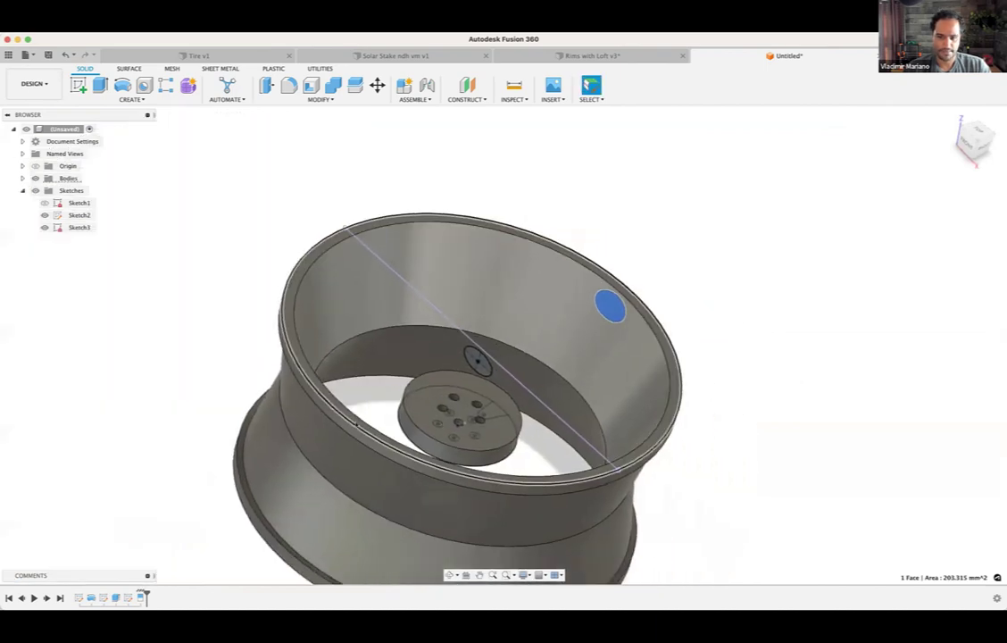
click(45, 228)
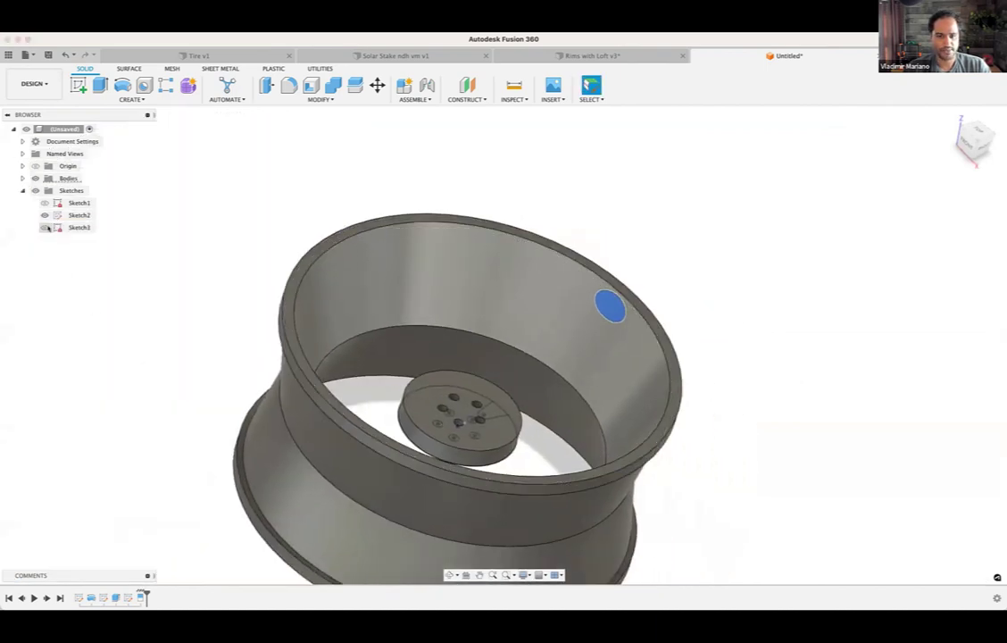
click(46, 203)
middle_drag(643, 447, 602, 429)
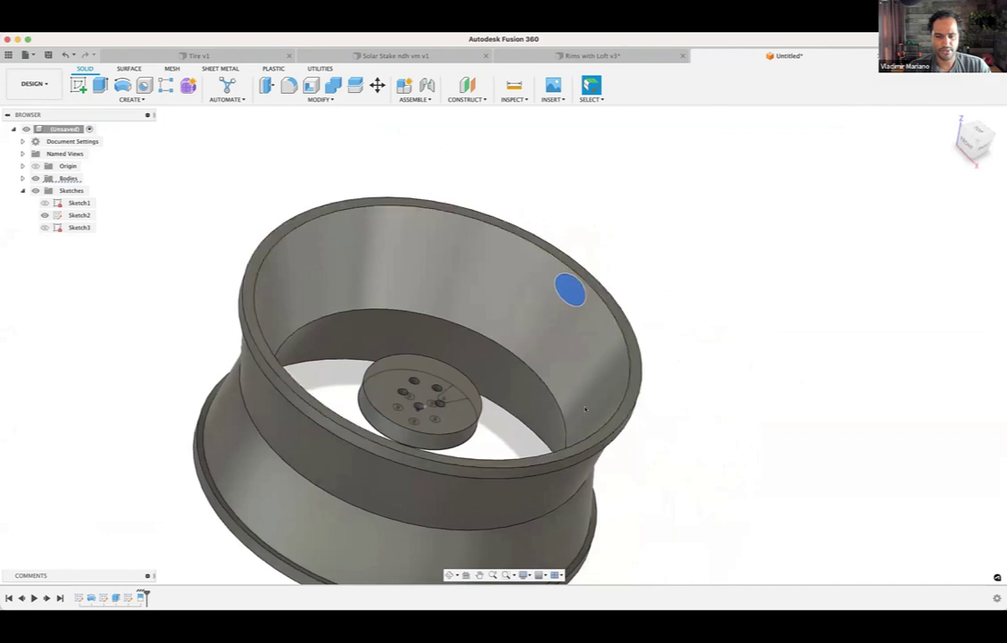
shift+middle_drag(674, 438, 663, 420)
click(702, 357)
scroll(586, 396, up, 2)
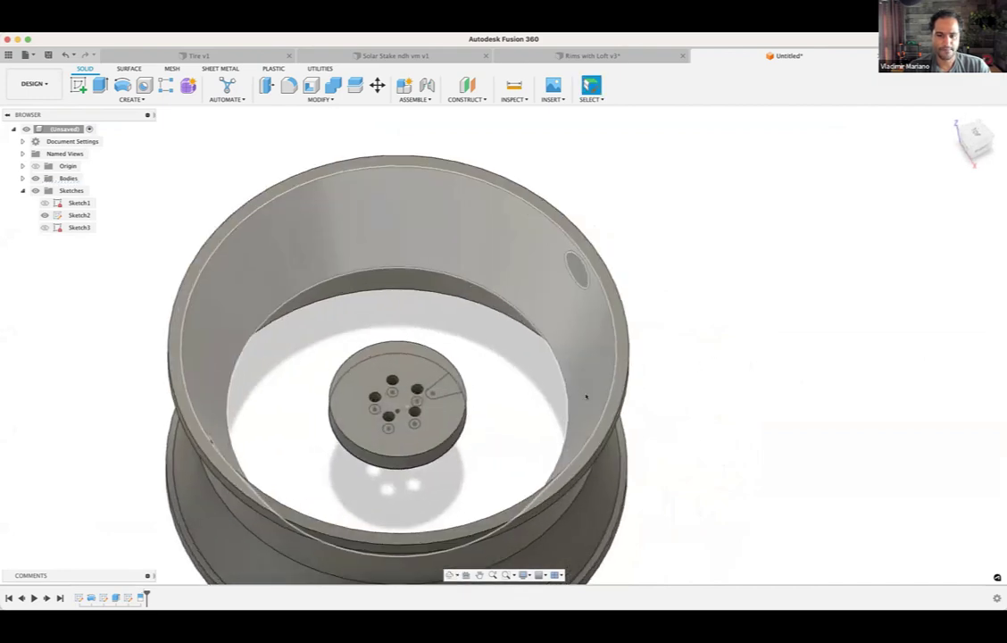
scroll(586, 397, up, 2)
shift+middle_drag(481, 425, 482, 414)
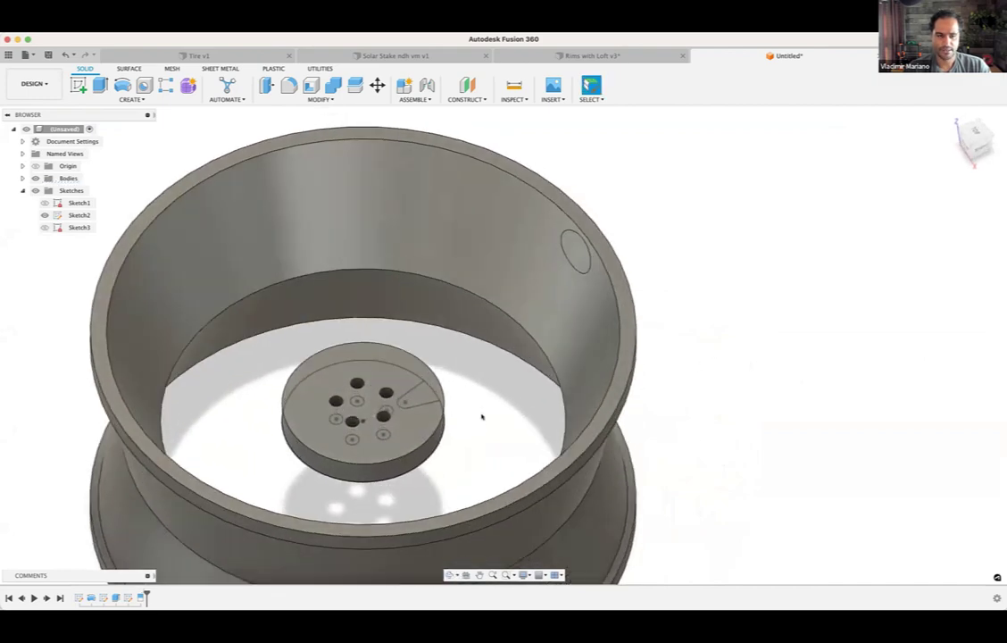
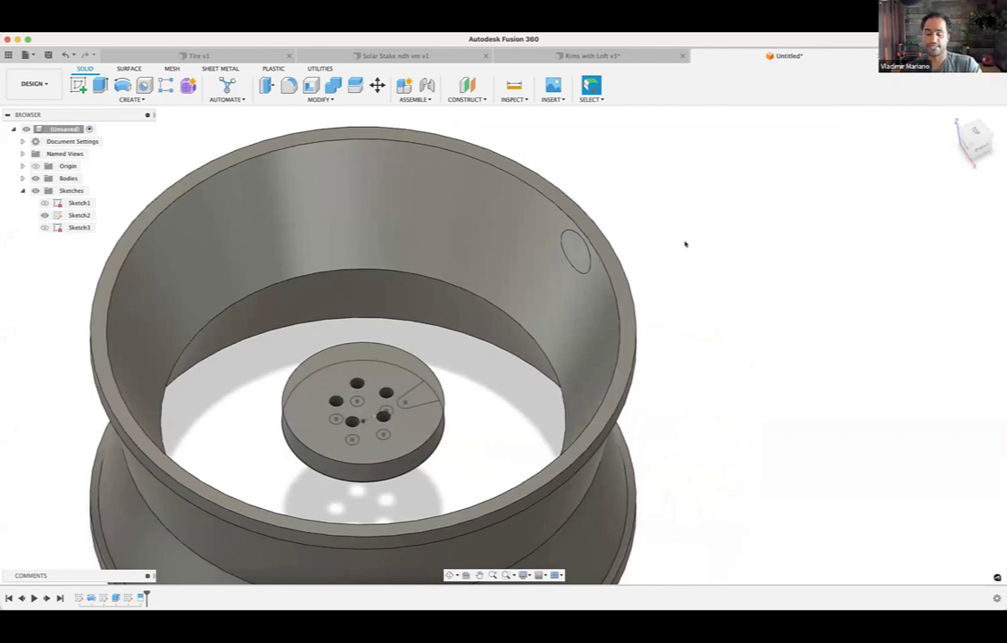
Step: Examine the split-off elliptical face and the surrounding flared rim wall from inside and outside
click(579, 247)
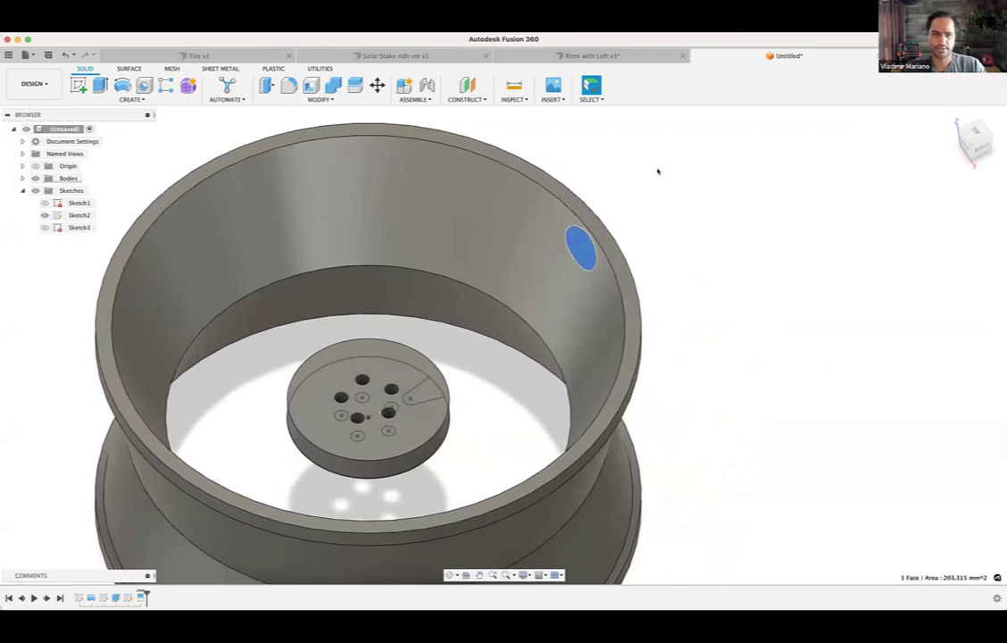
scroll(588, 271, up, 3)
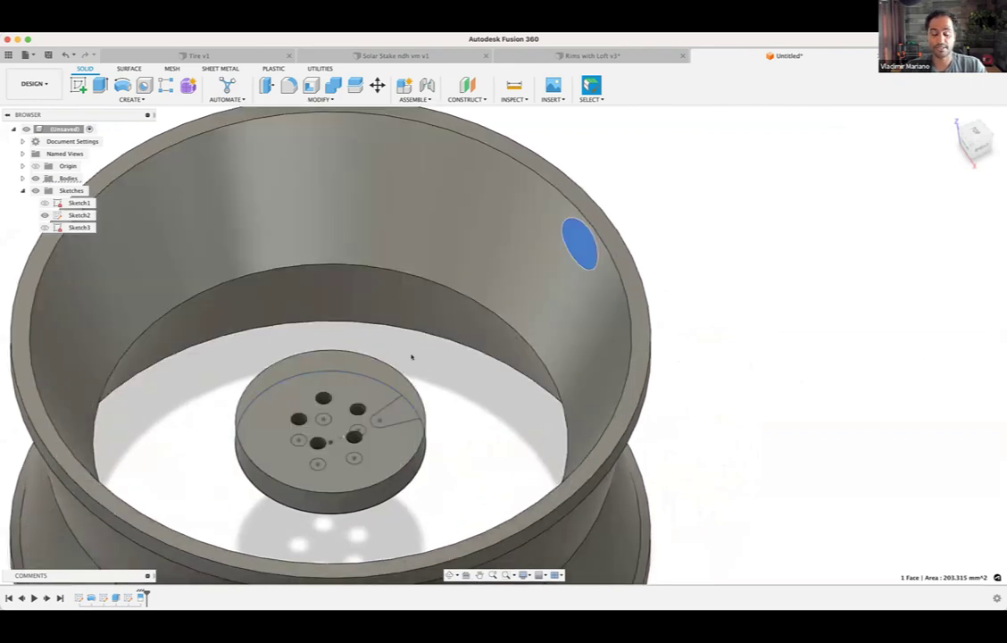
scroll(465, 368, down, 3)
click(320, 99)
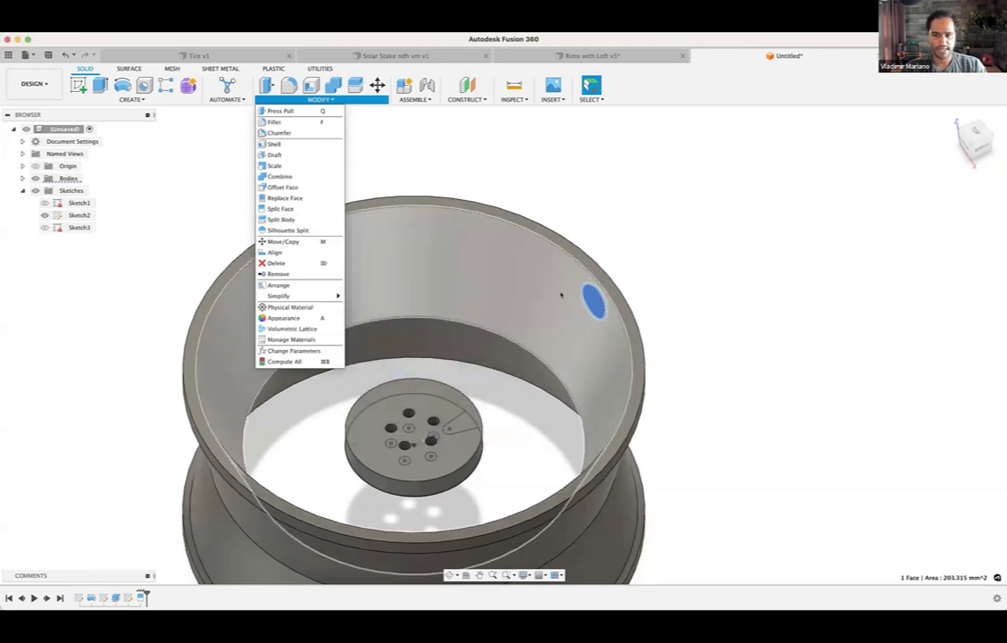
shift+middle_drag(687, 332, 851, 353)
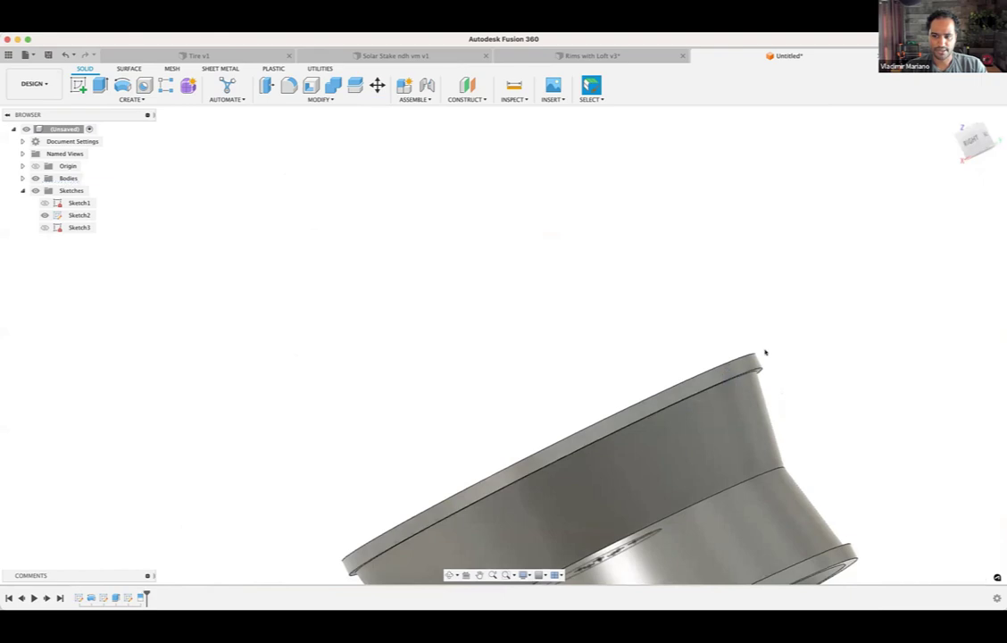
scroll(765, 353, up, 5)
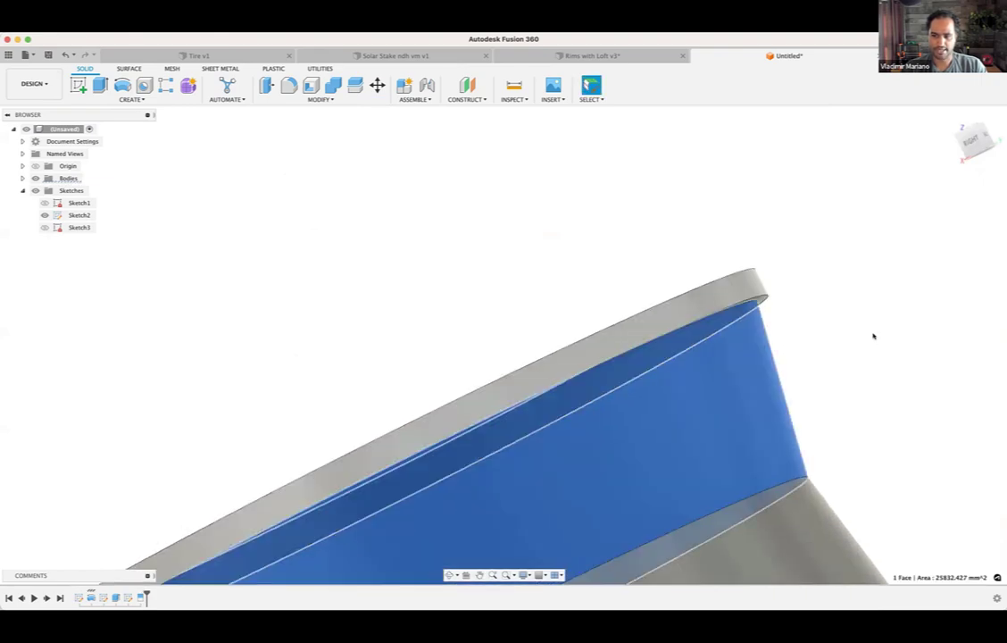
mouse_move(872, 335)
shift+middle_down()
mouse_move(823, 380)
mouse_move(888, 391)
mouse_move(776, 364)
mouse_move(659, 306)
mouse_move(858, 335)
mouse_move(775, 240)
mouse_move(758, 281)
mouse_move(775, 308)
mouse_move(714, 348)
shift+middle_up()
click(695, 318)
Step: Try a Loft from the hub sketch's wedge-shaped profile to the elliptical rim face, with the hub body hidden
click(131, 100)
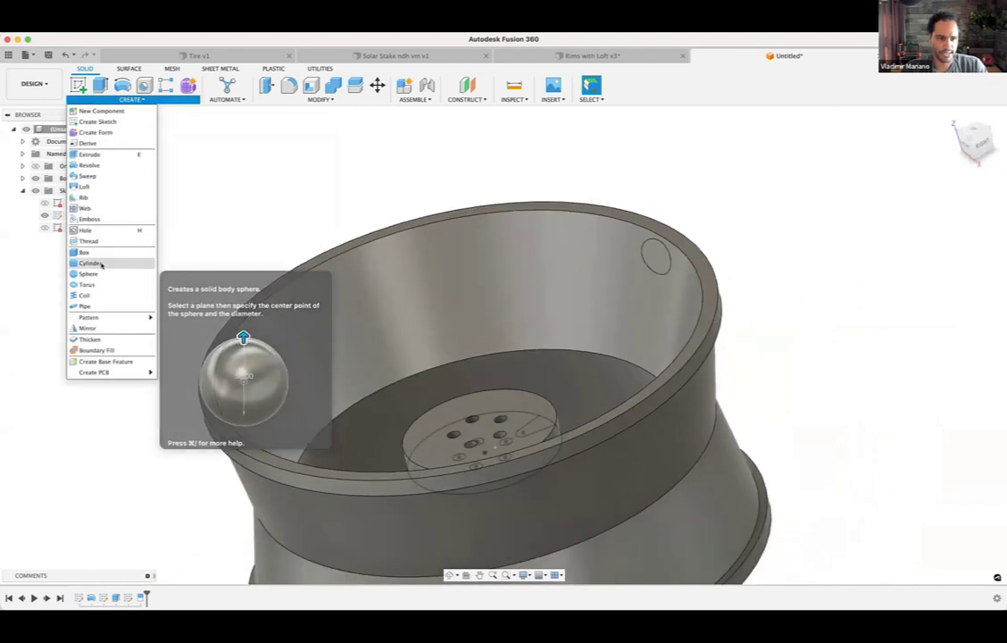
click(106, 187)
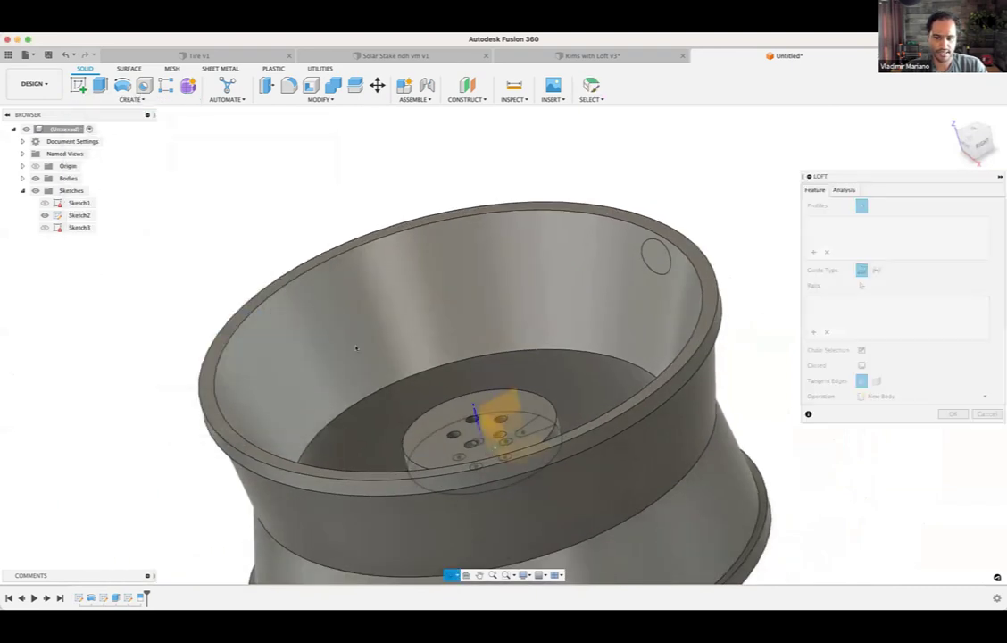
shift+middle_drag(355, 348, 350, 393)
click(21, 179)
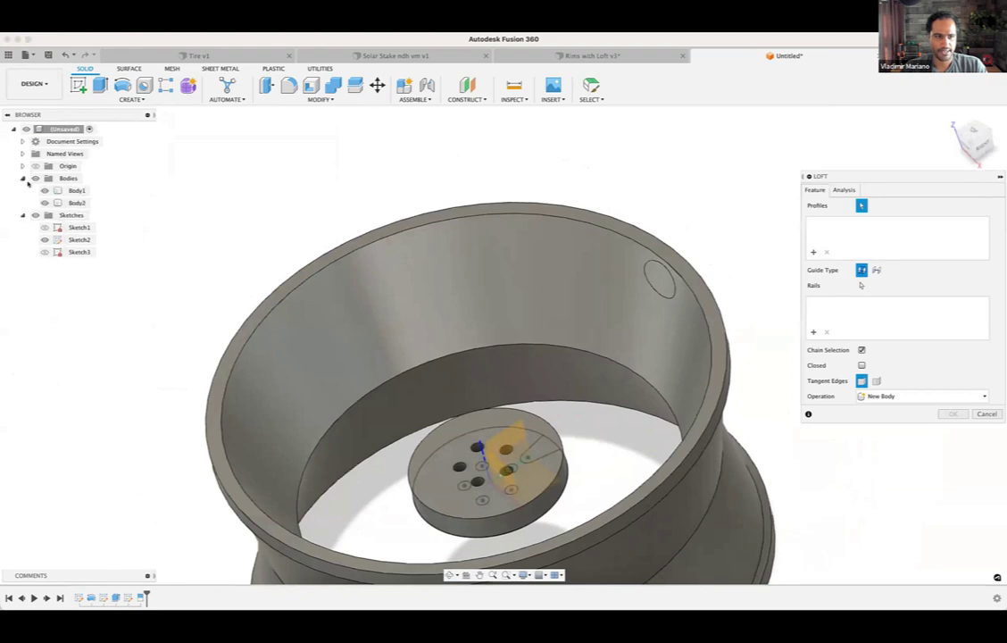
click(44, 202)
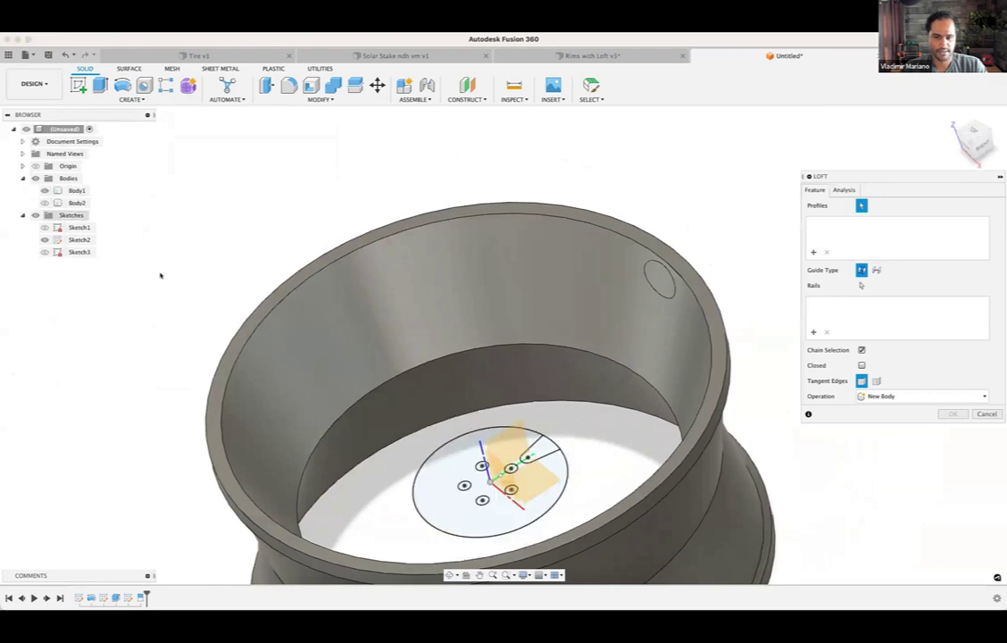
click(545, 447)
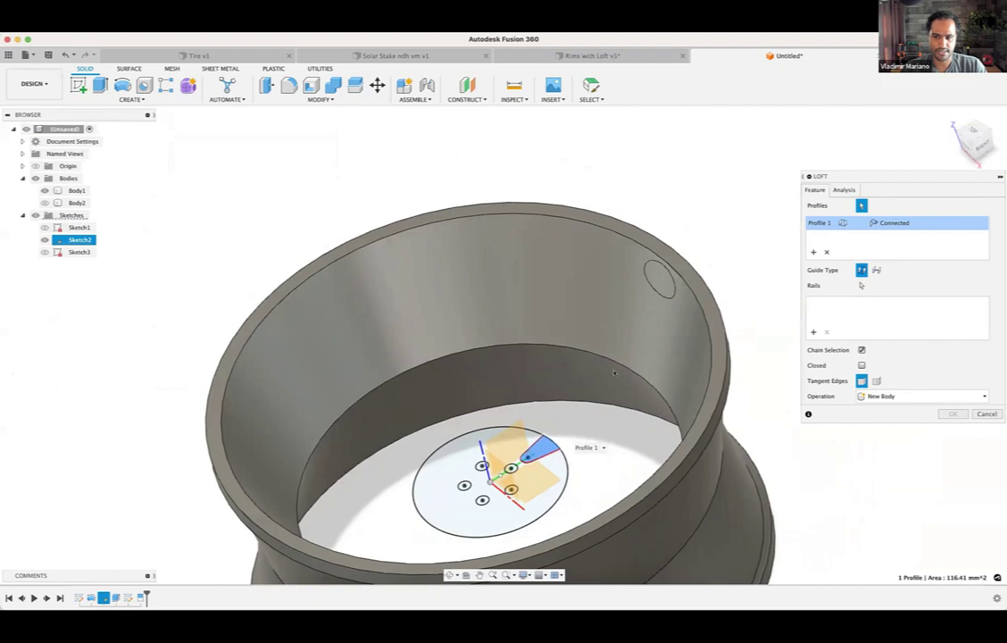
scroll(608, 399, up, 2)
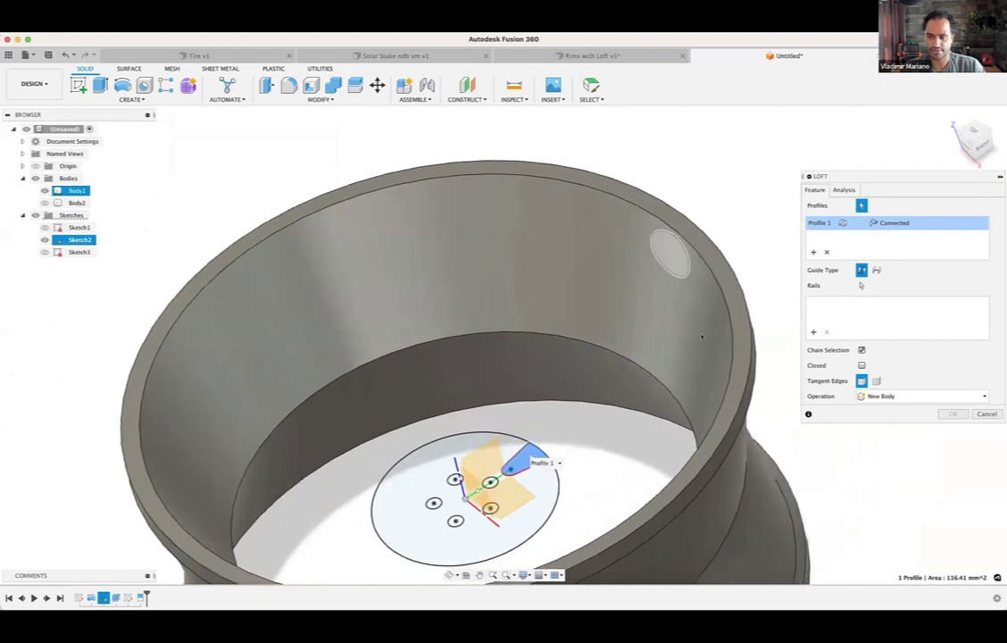
click(677, 258)
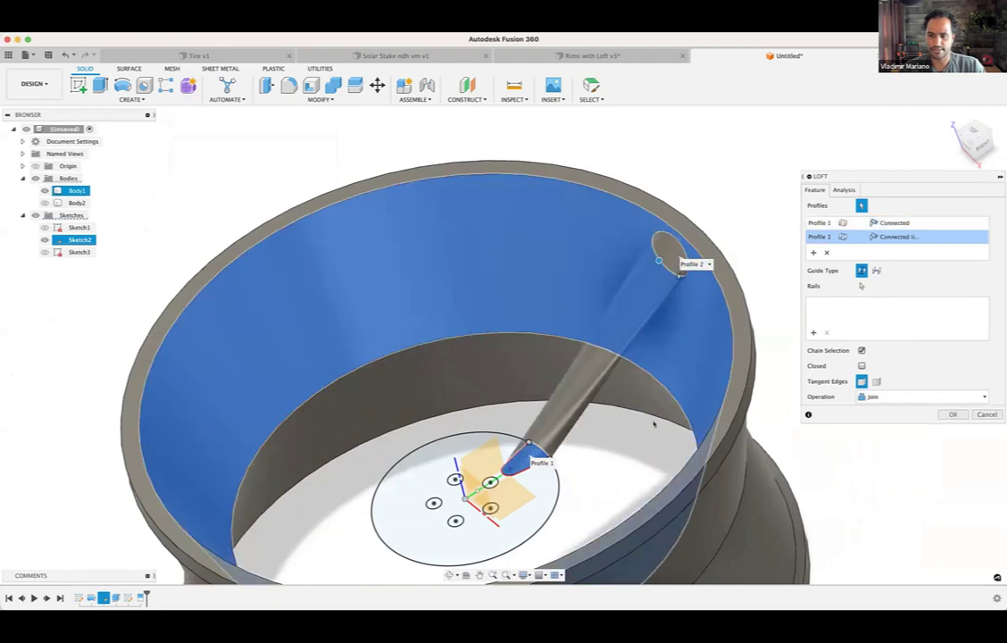
Step: Examine the straight spoke preview between the hub profile and the rim from several angles
middle_drag(654, 425, 607, 409)
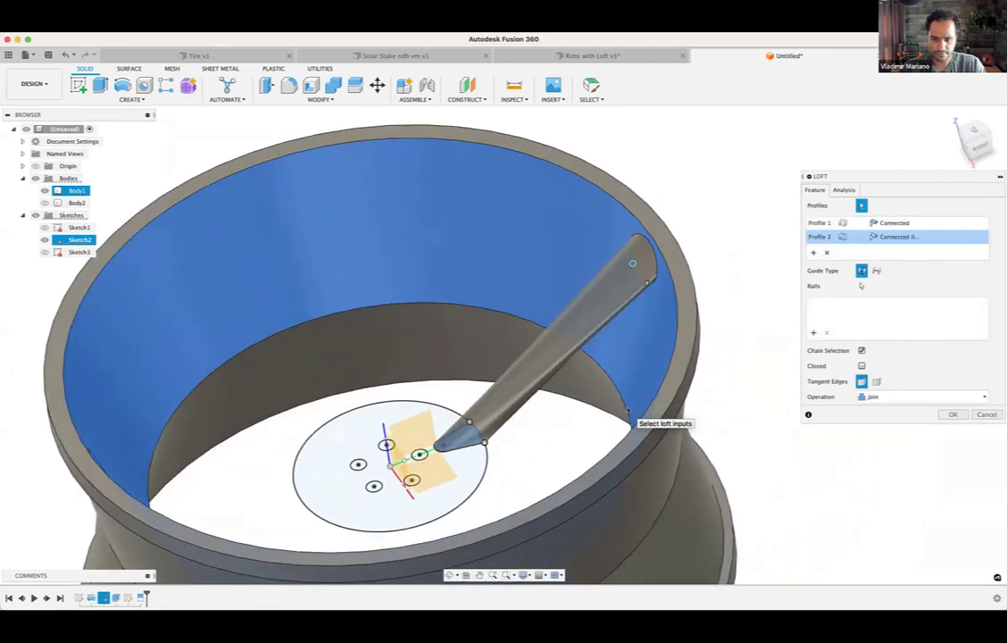
scroll(629, 411, up, 5)
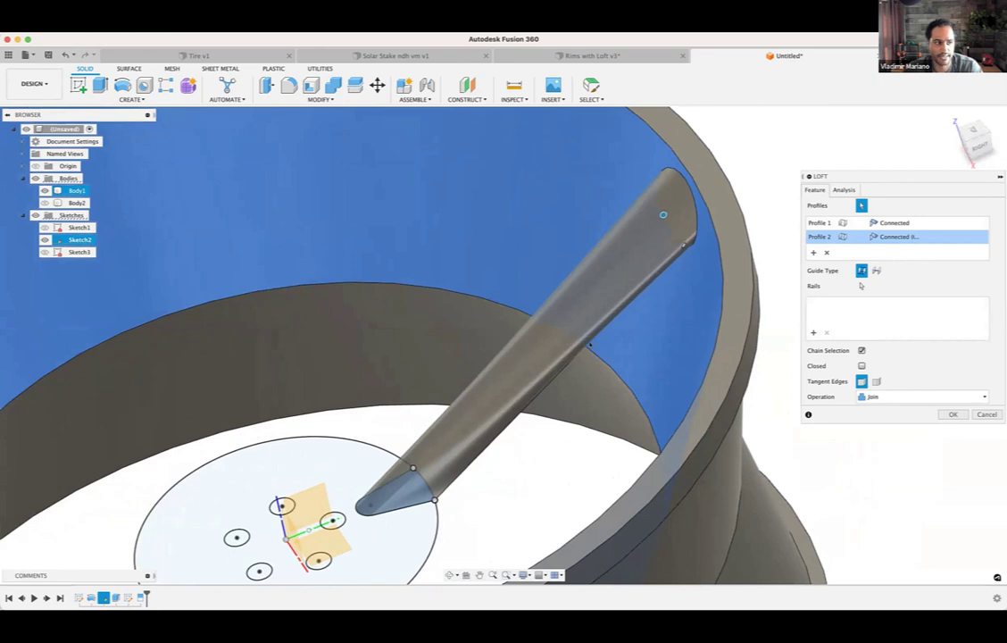
shift+middle_drag(576, 352, 563, 364)
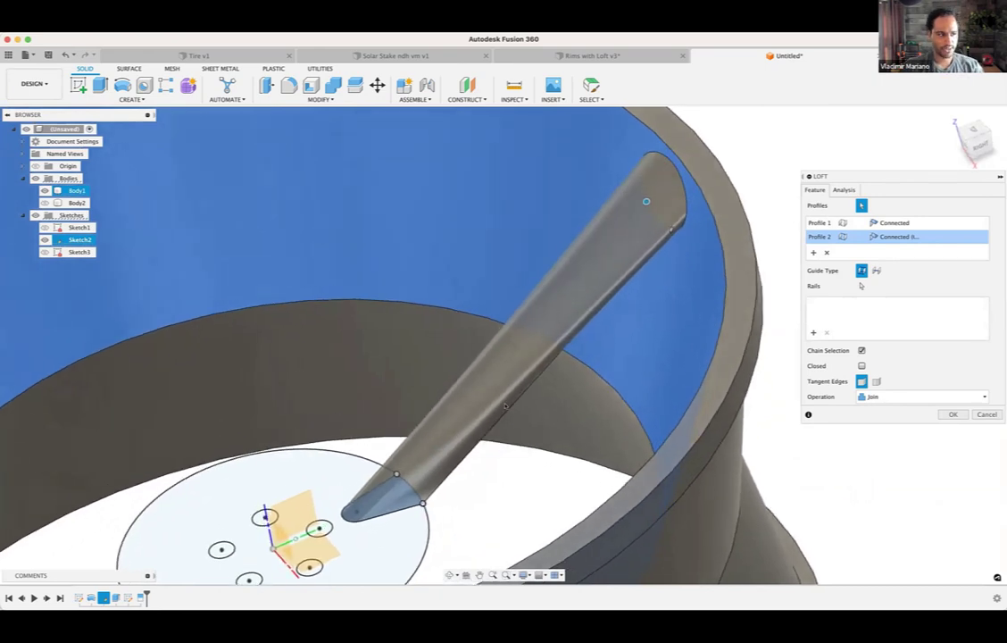
scroll(506, 406, down, 2)
shift+middle_drag(385, 533, 415, 473)
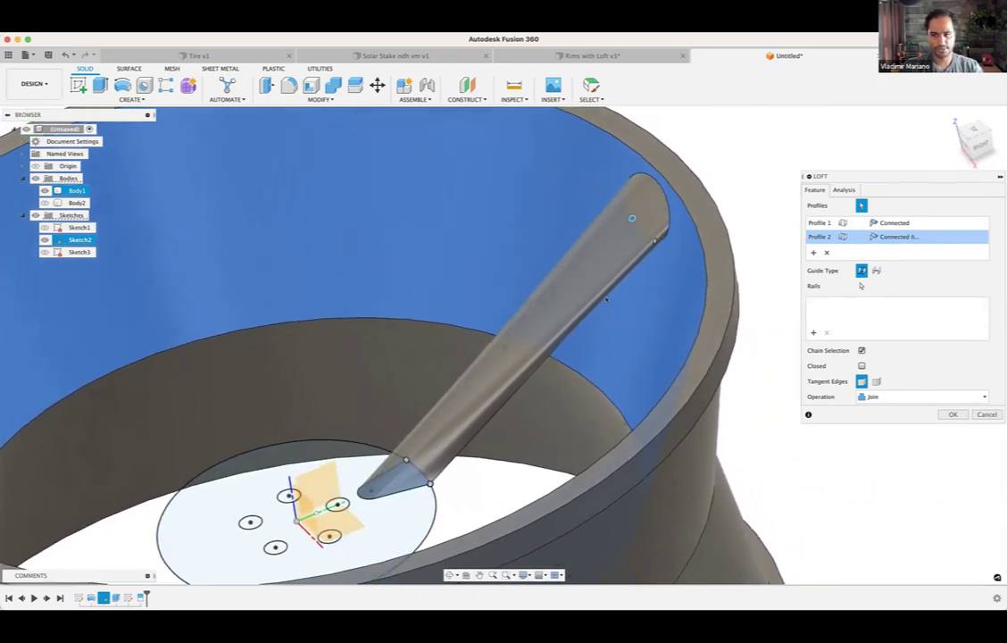
shift+middle_drag(606, 299, 633, 289)
scroll(613, 171, up, 3)
scroll(613, 171, down, 5)
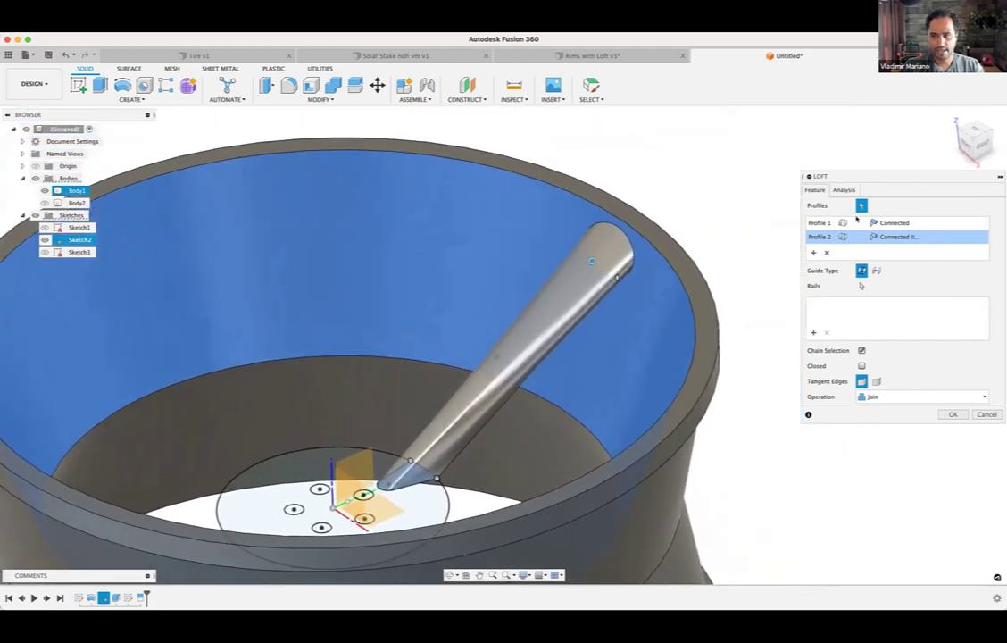
Step: Try the Direction condition on the loft's hub profile, with a takeoff weight of about 2.7 and a takeoff angle of about -17.5 degrees
click(922, 223)
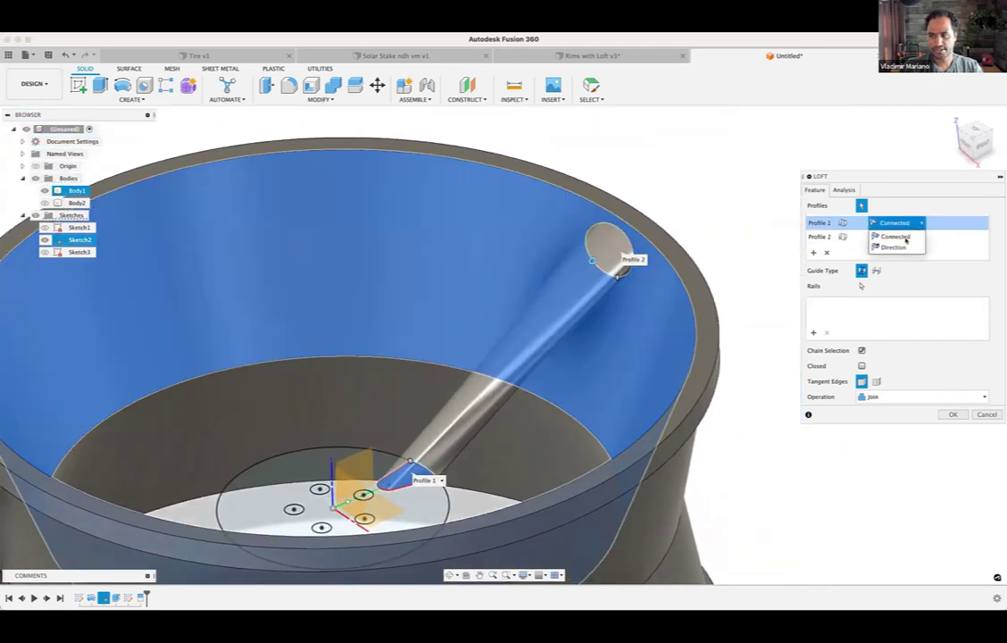
click(894, 247)
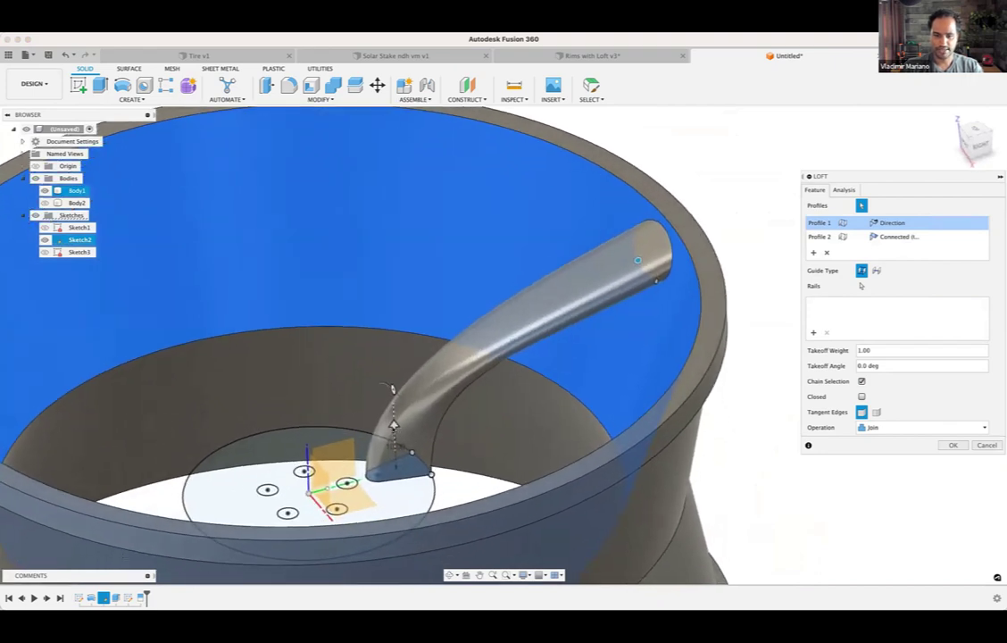
drag(395, 426, 429, 403)
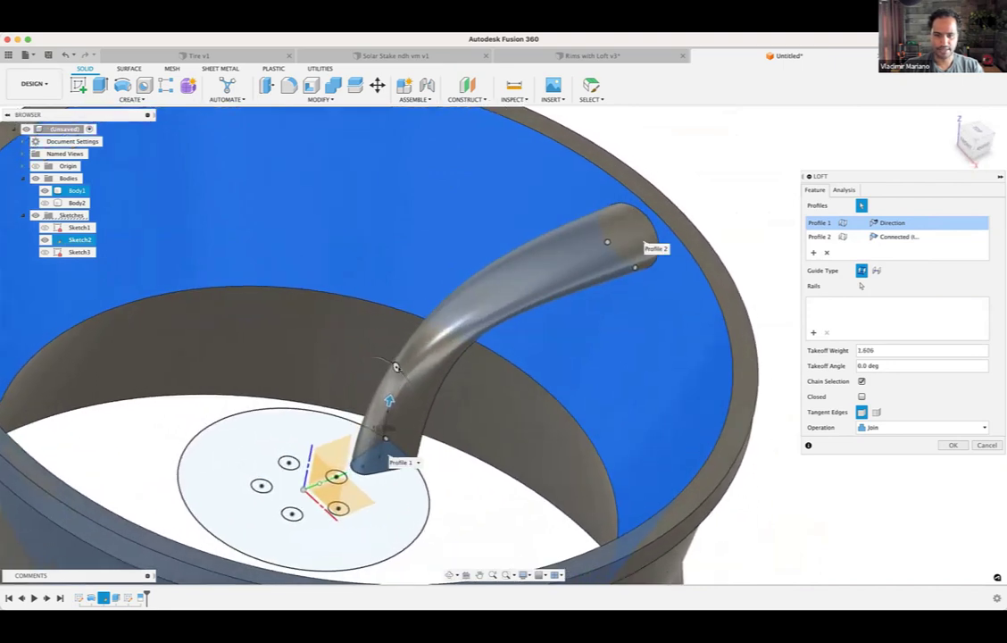
mouse_move(399, 366)
mouse_down()
mouse_move(424, 365)
mouse_move(417, 394)
mouse_move(388, 400)
mouse_move(399, 363)
mouse_up()
shift+scroll(399, 364, right, 10)
shift+middle_drag(507, 363, 409, 347)
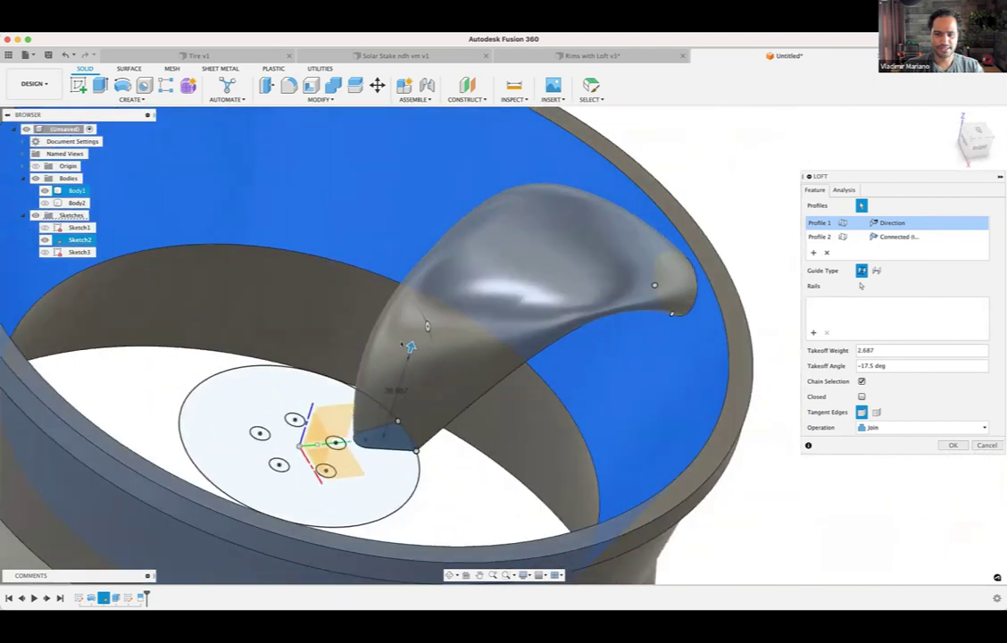
mouse_move(410, 346)
mouse_down()
mouse_move(401, 385)
mouse_move(416, 370)
mouse_move(408, 354)
mouse_move(414, 361)
mouse_up()
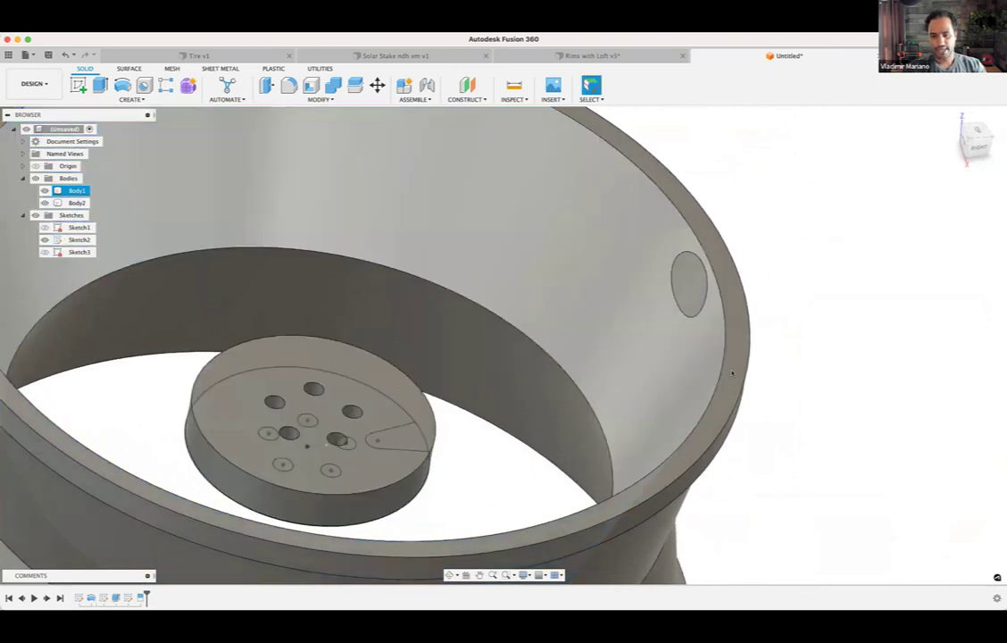
Step: Start a new sketch on the vertical origin plane that passes through the hub centre and the elliptical rim face
scroll(804, 421, down, 3)
scroll(793, 378, up, 4)
mouse_move(793, 377)
middle_down()
mouse_move(784, 354)
mouse_move(786, 377)
mouse_move(778, 382)
mouse_move(771, 371)
mouse_move(770, 381)
middle_up()
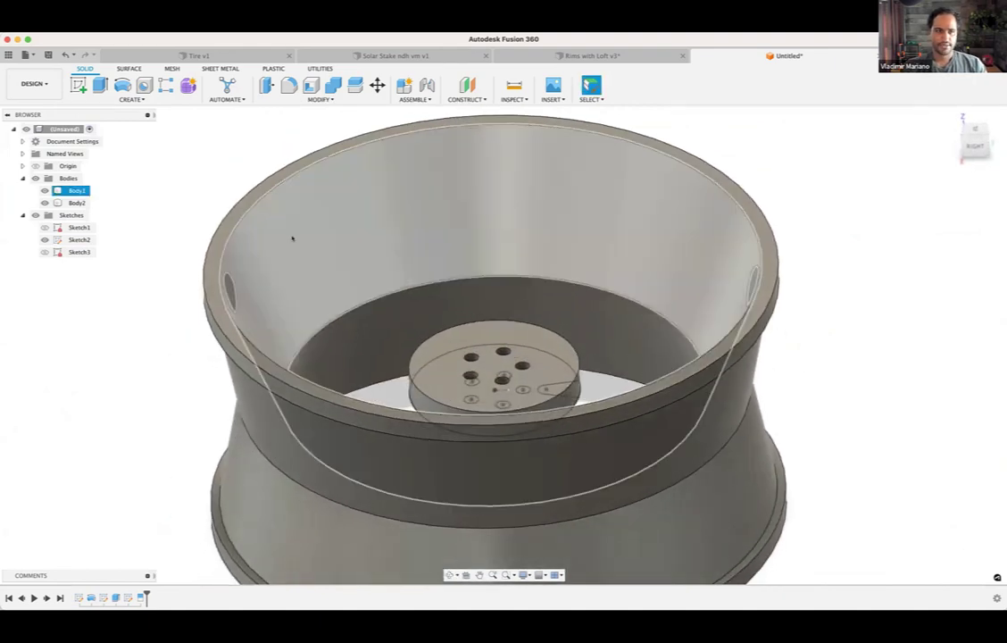
click(79, 85)
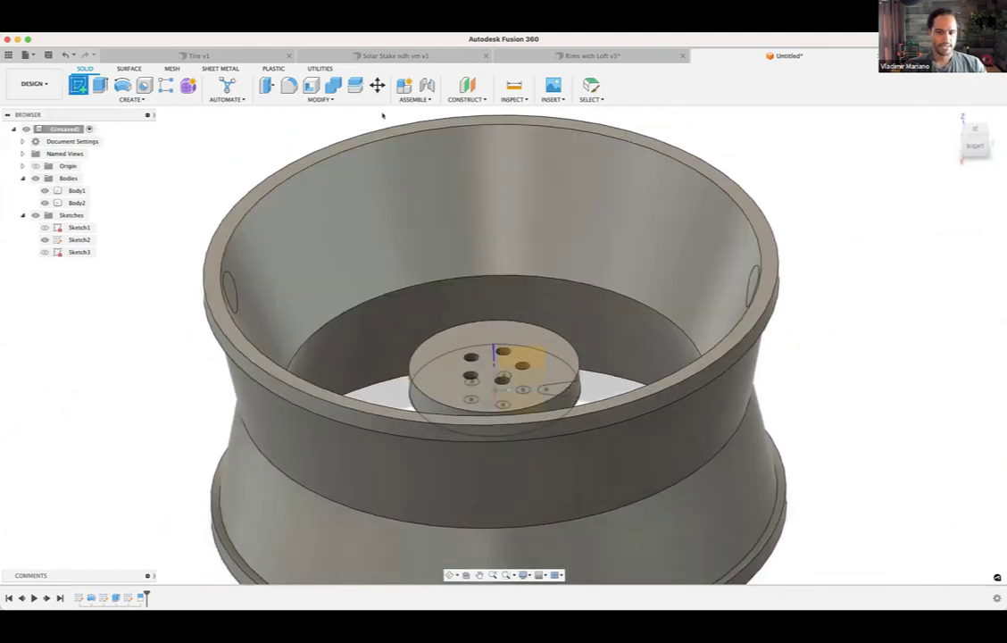
click(503, 362)
shift+middle_drag(524, 356, 525, 358)
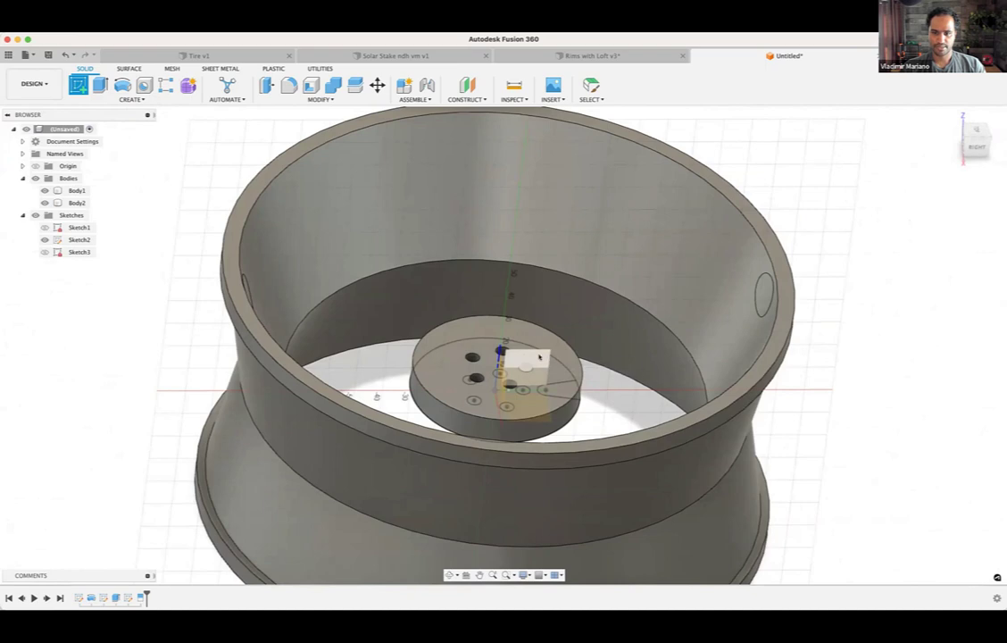
click(539, 355)
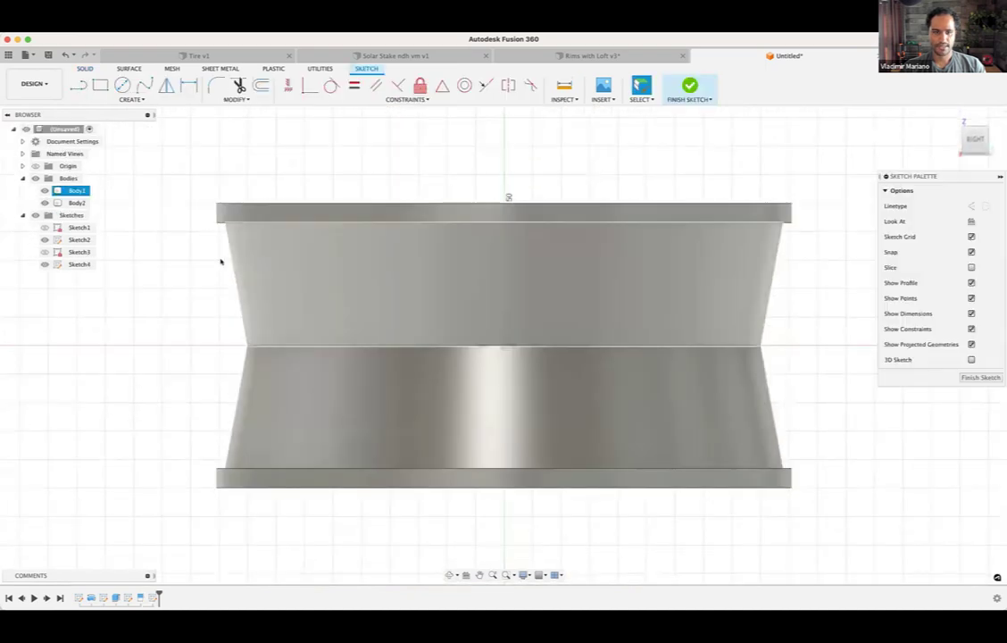
Step: Project the intersection of the elliptical rim face with the sketch plane into the sketch using Intersect, keeping Projection Link on
shift+middle_drag(225, 254, 232, 281)
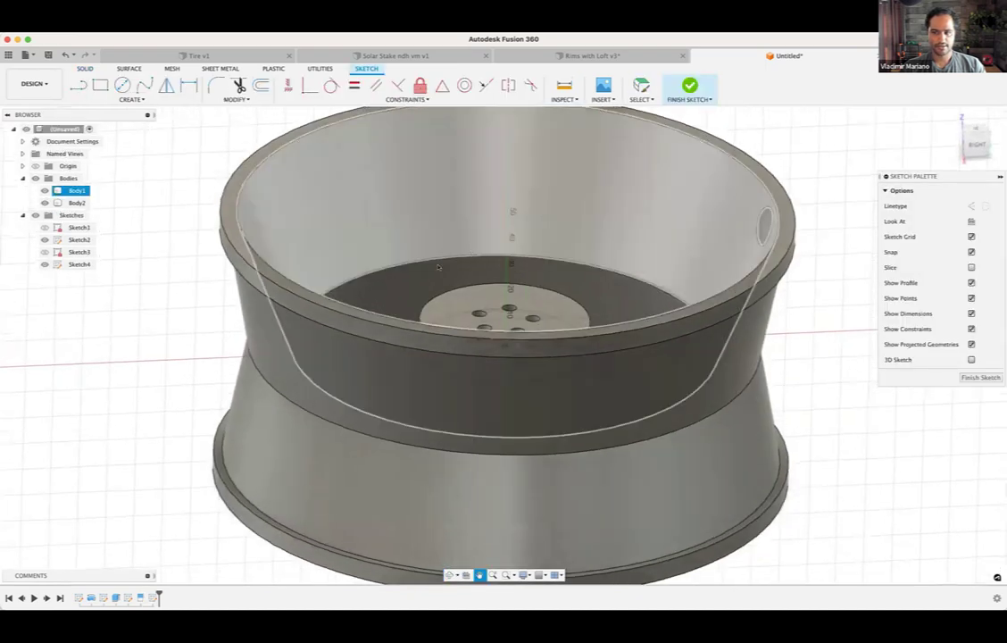
middle_drag(663, 236, 606, 279)
scroll(606, 279, up, 2)
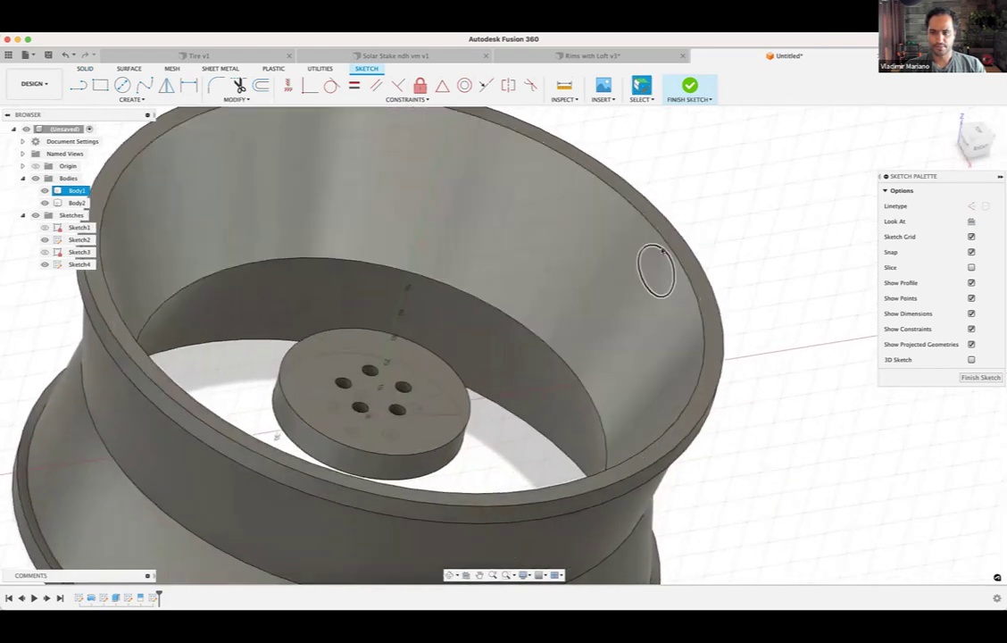
scroll(663, 250, up, 3)
scroll(664, 250, down, 5)
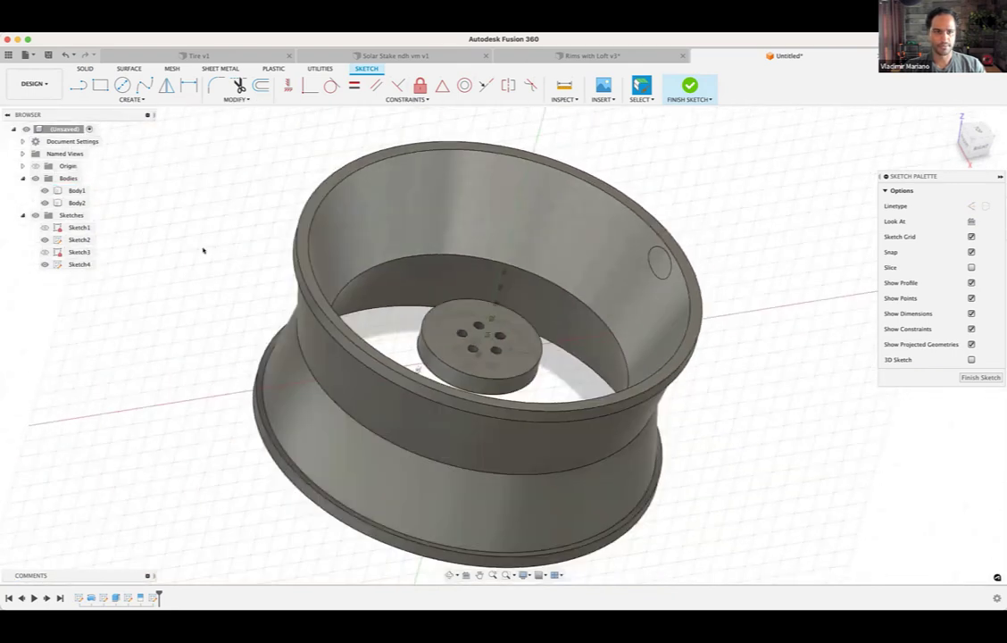
click(130, 100)
mouse_move(120, 263)
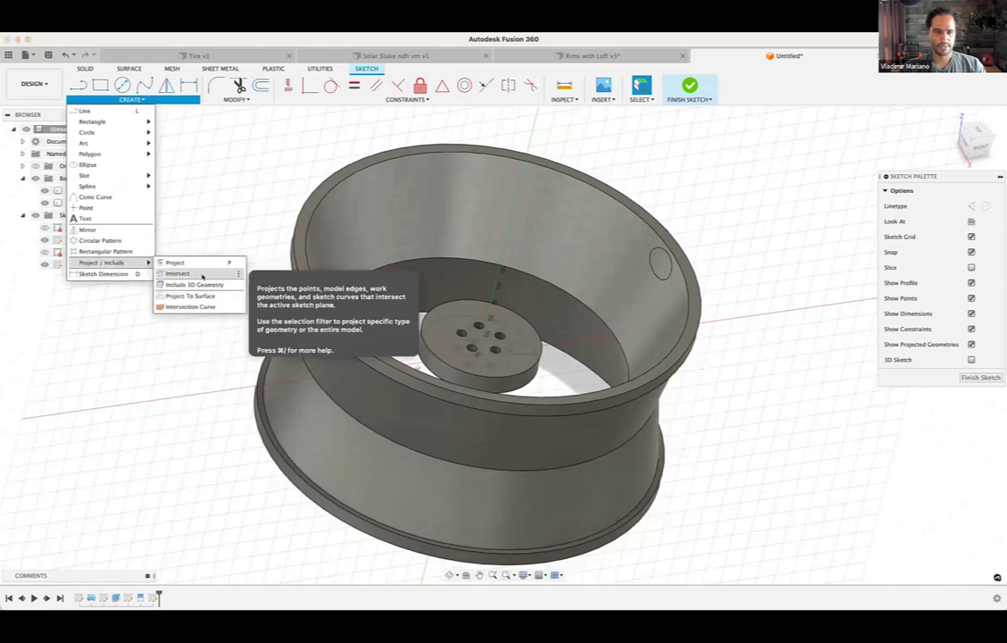
click(203, 274)
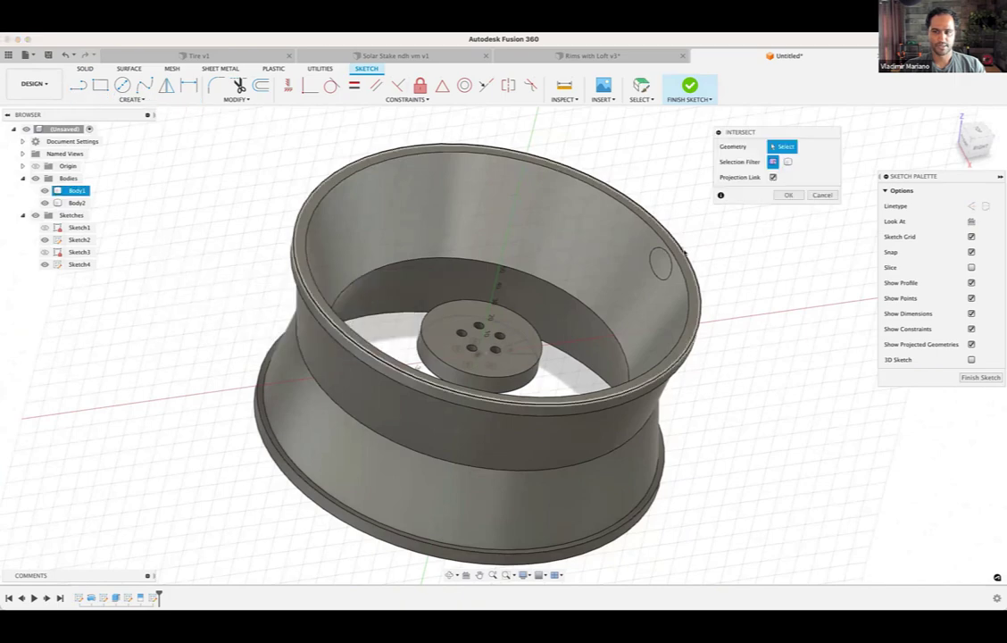
scroll(628, 268, up, 5)
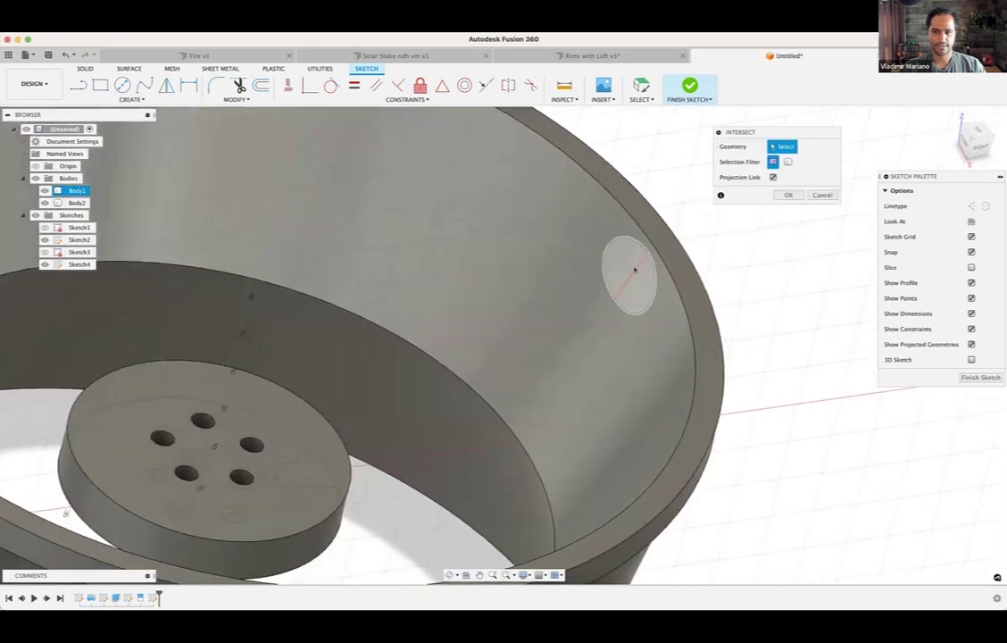
click(635, 270)
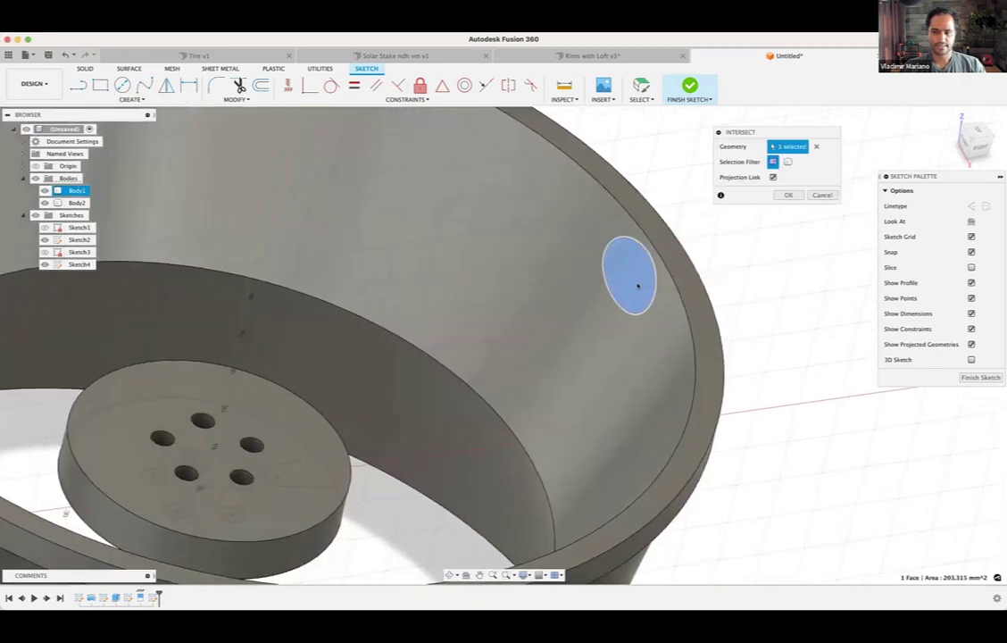
click(785, 195)
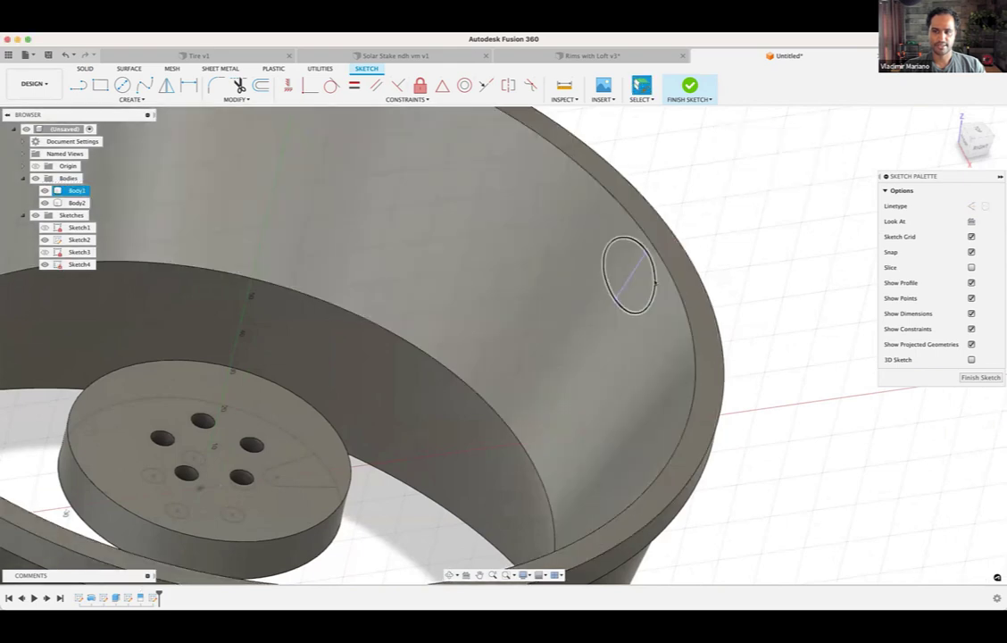
mouse_move(687, 312)
shift+middle_down()
mouse_move(680, 259)
mouse_move(668, 313)
shift+middle_up()
scroll(635, 287, up, 5)
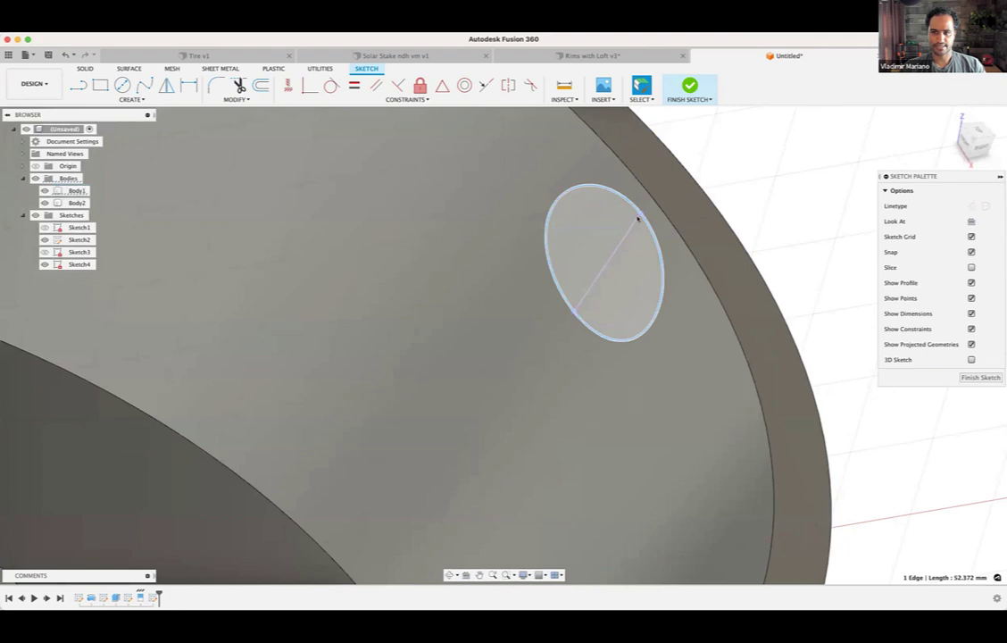
Step: Check the upper endpoint of the projected line on the elliptical rim face, and hide the hub body to expose its sketch
click(639, 216)
scroll(668, 277, down, 5)
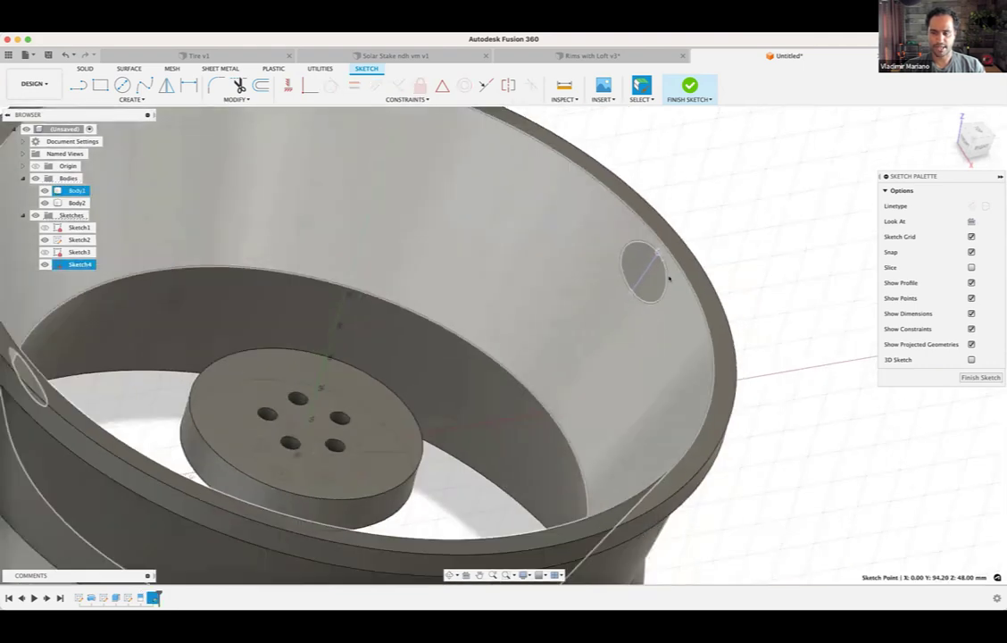
shift+middle_drag(741, 334, 735, 227)
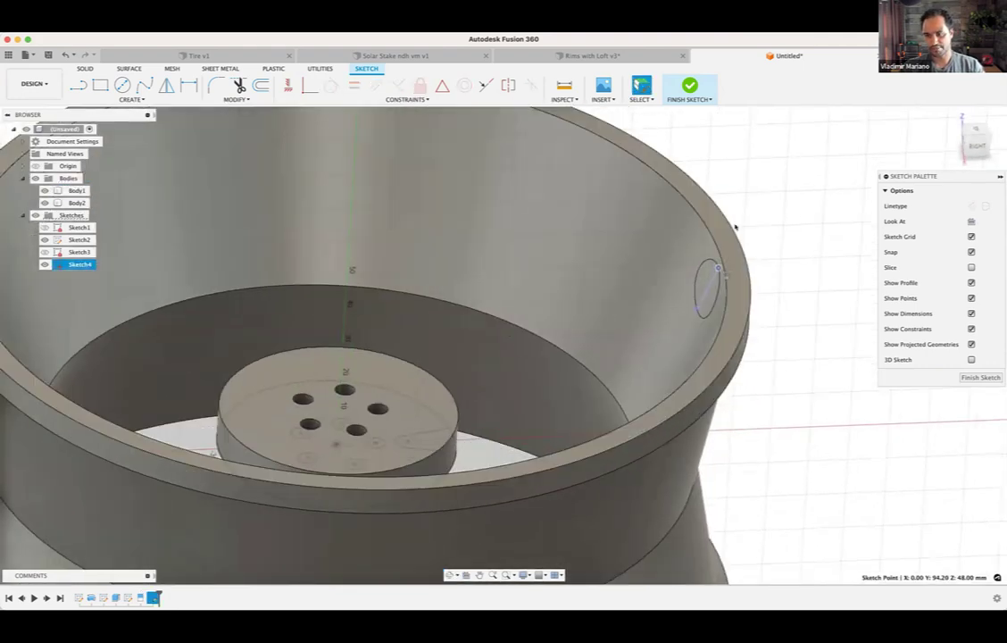
scroll(762, 301, down, 2)
shift+middle_drag(522, 301, 520, 327)
middle_drag(476, 451, 432, 414)
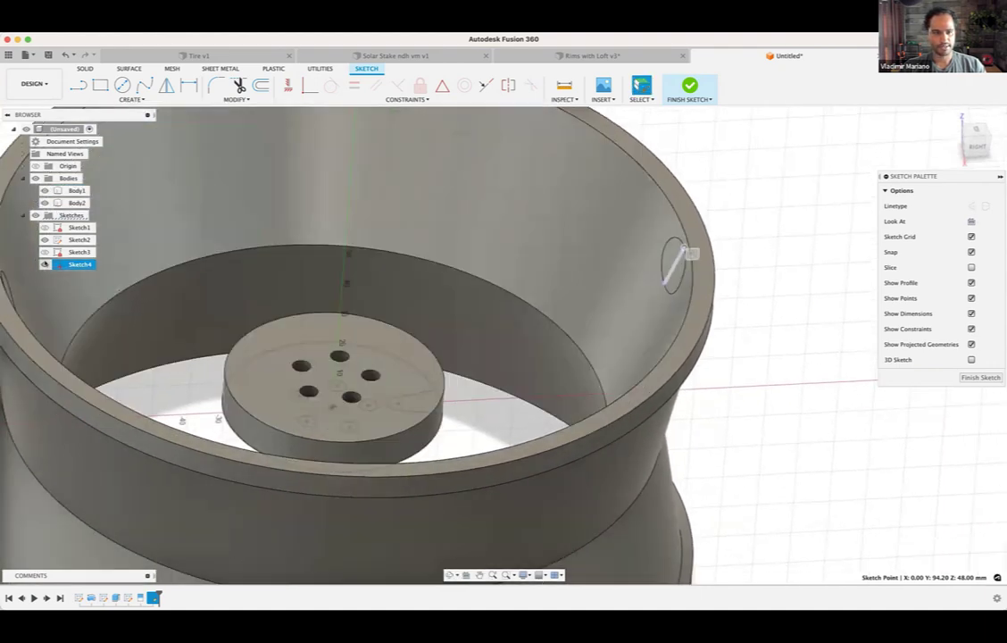
click(45, 203)
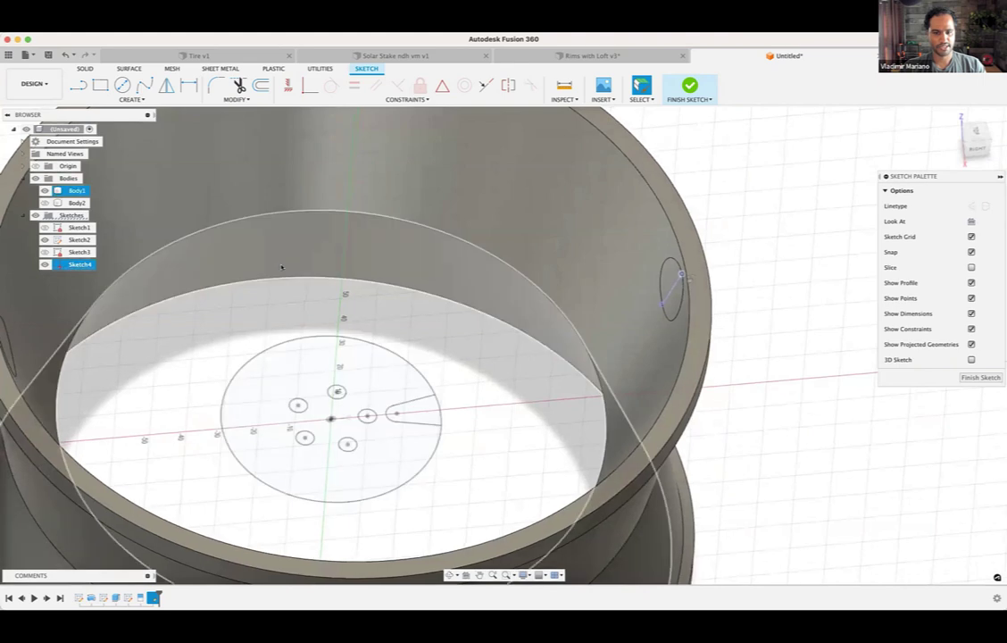
Step: Project the intersection of the spoke profile's rounded inner arc with the sketch plane using Intersect, keeping Projection Link on
click(129, 99)
mouse_move(107, 262)
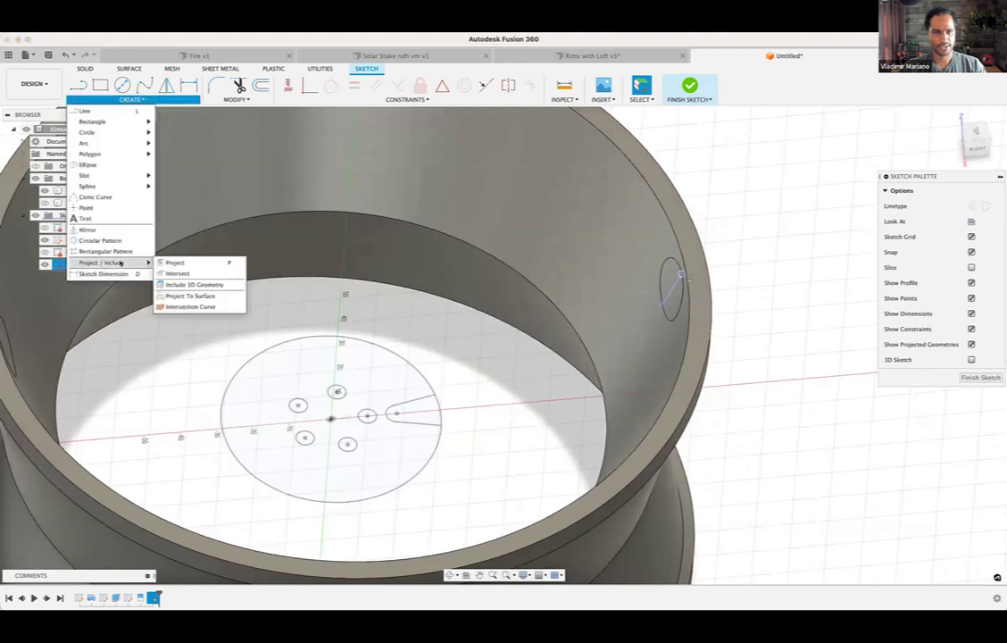
click(177, 273)
scroll(391, 409, up, 5)
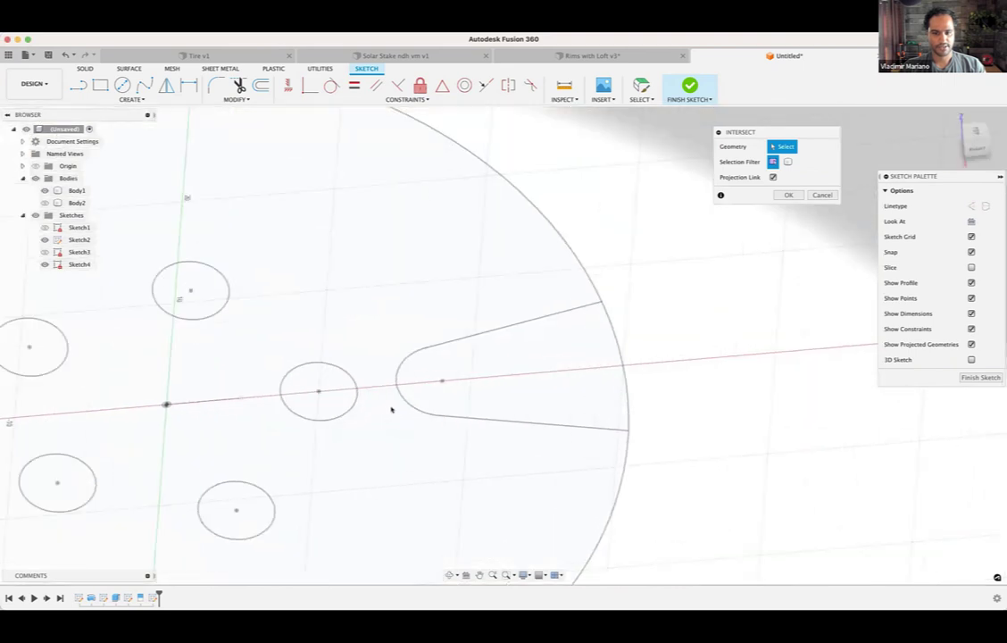
scroll(391, 409, up, 2)
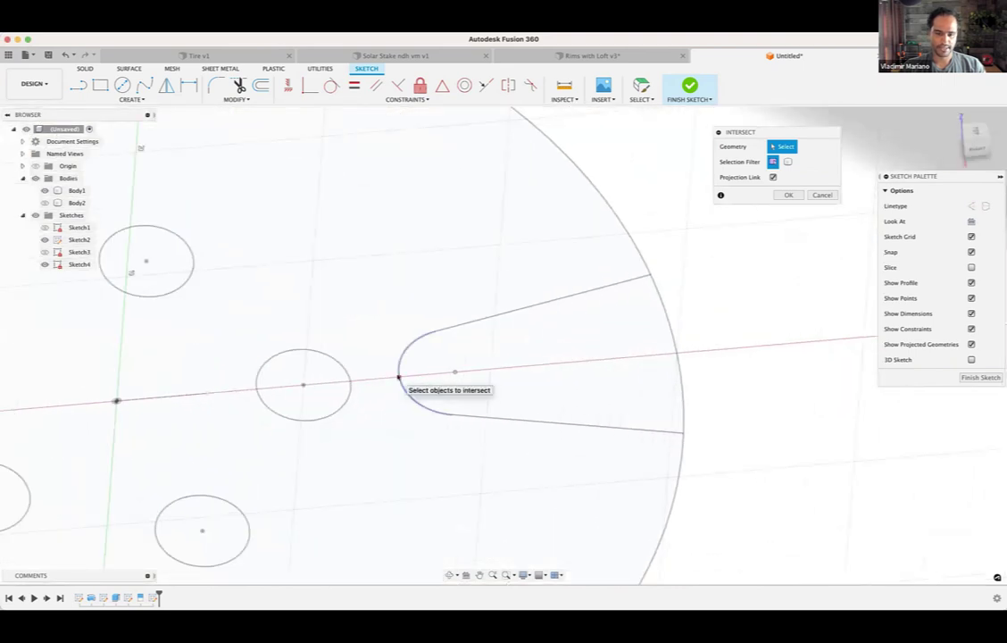
click(398, 378)
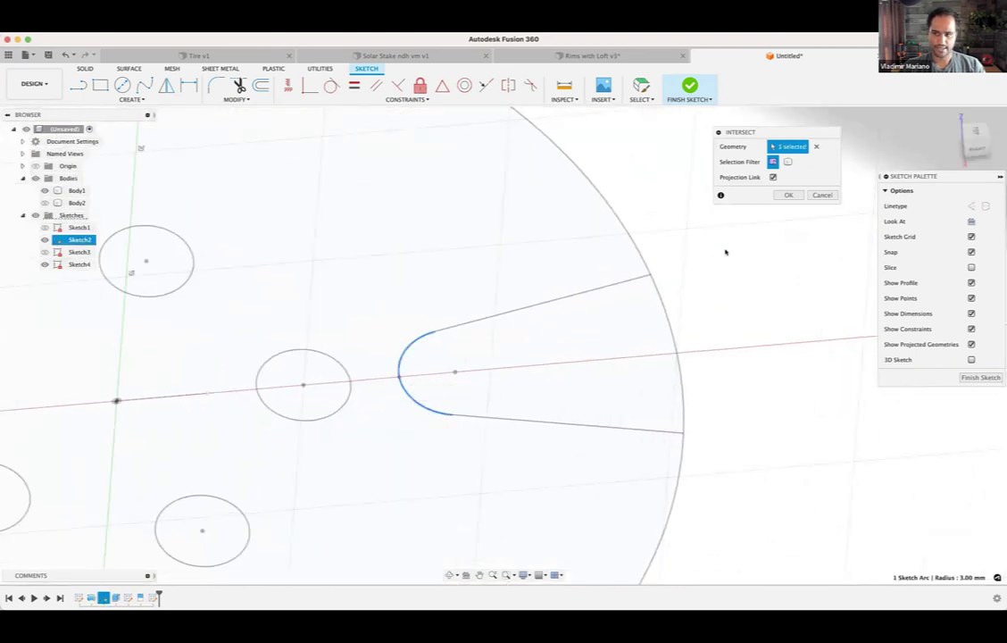
click(792, 195)
Step: Face the sketch plane from the right side and hide the rim body and the hub sketch, leaving only the active sketch
scroll(791, 382, down, 5)
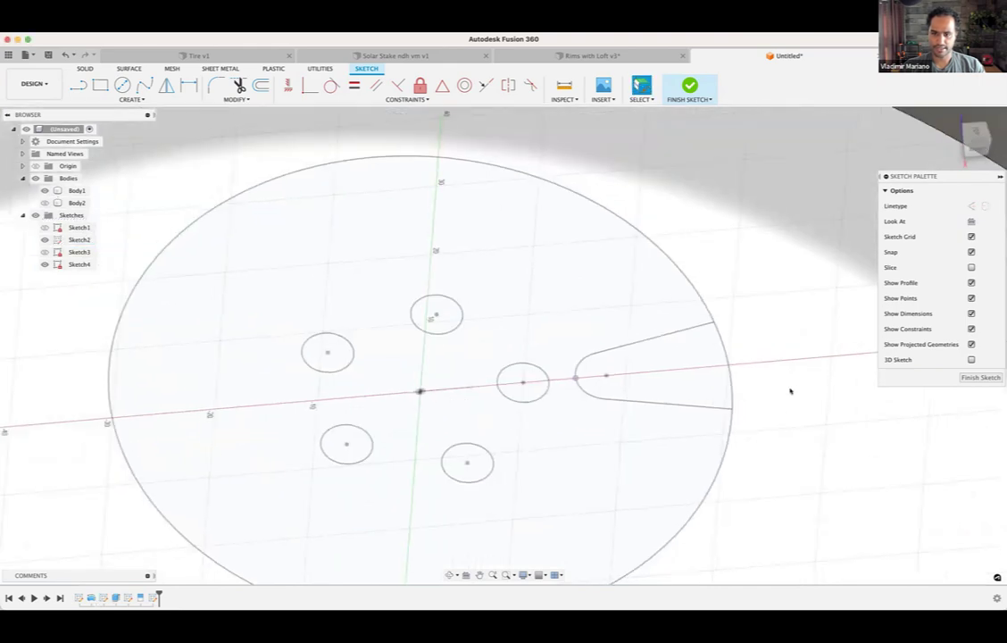
middle_drag(673, 384, 544, 414)
scroll(532, 410, down, 6)
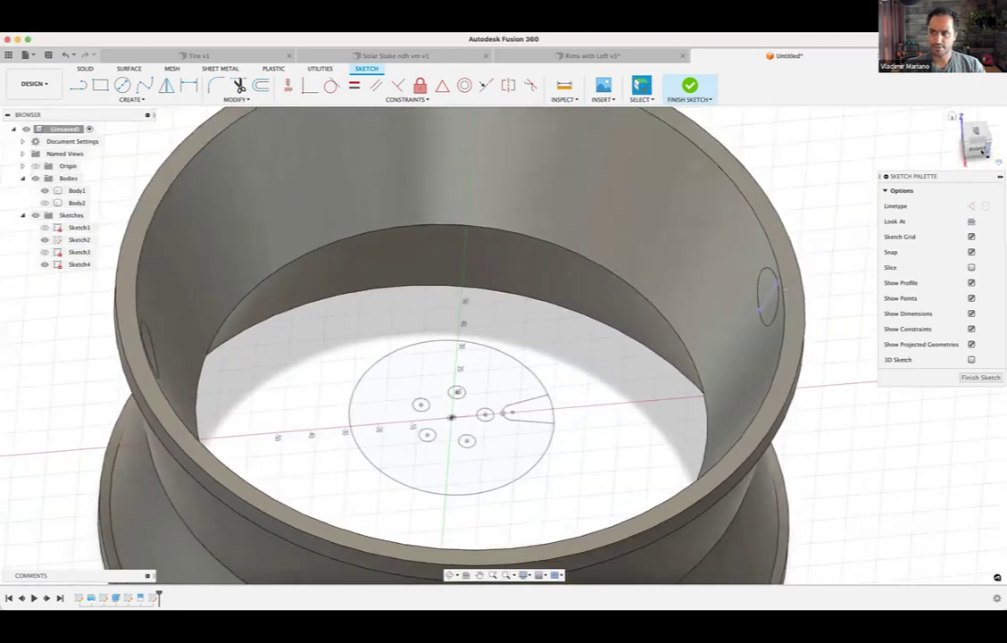
click(969, 147)
middle_drag(600, 318, 539, 274)
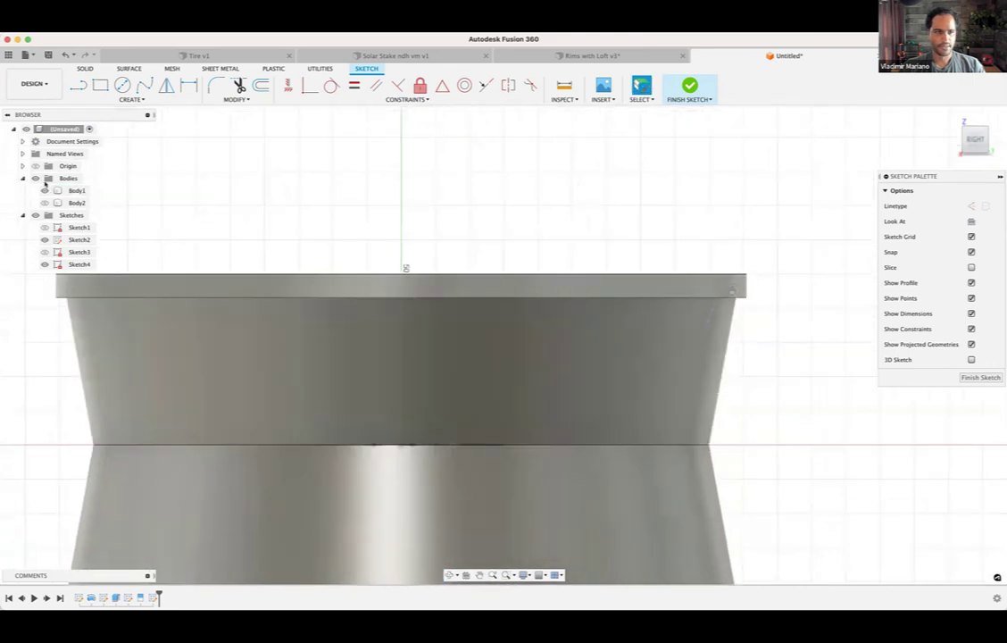
click(44, 190)
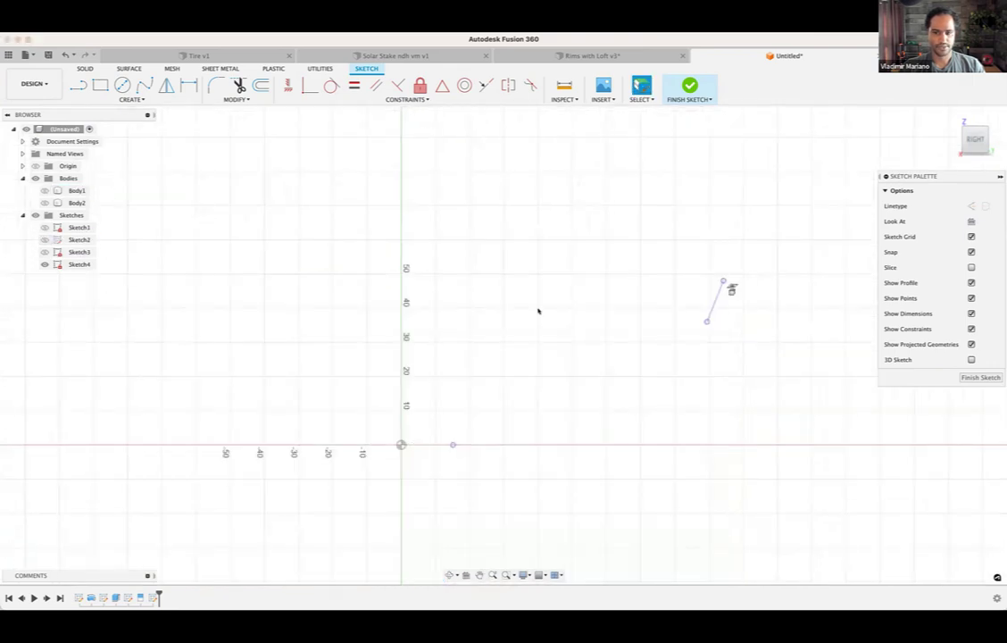
scroll(513, 407, up, 2)
scroll(399, 450, up, 4)
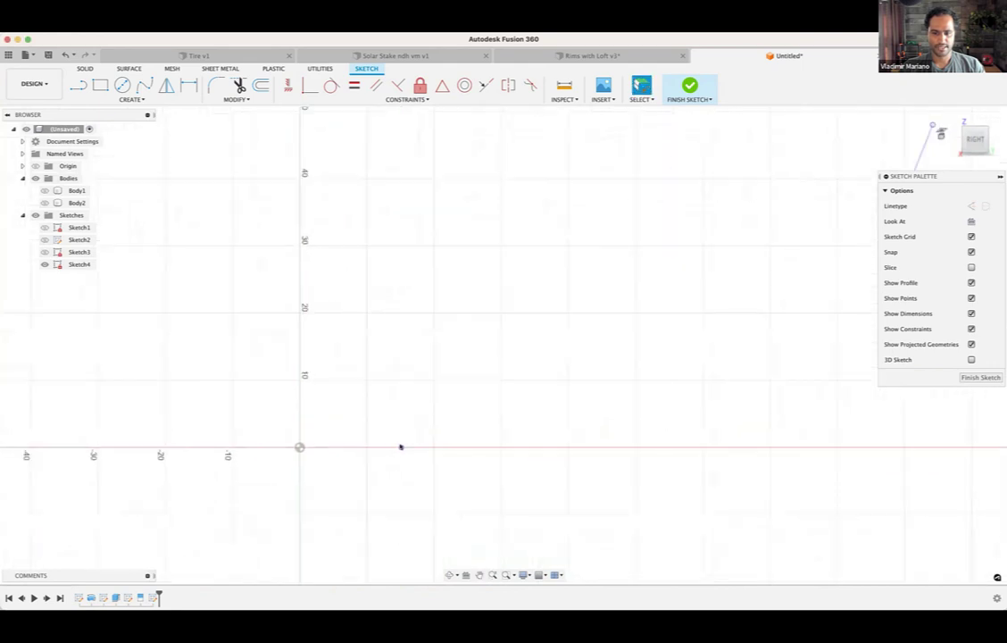
scroll(454, 418, down, 3)
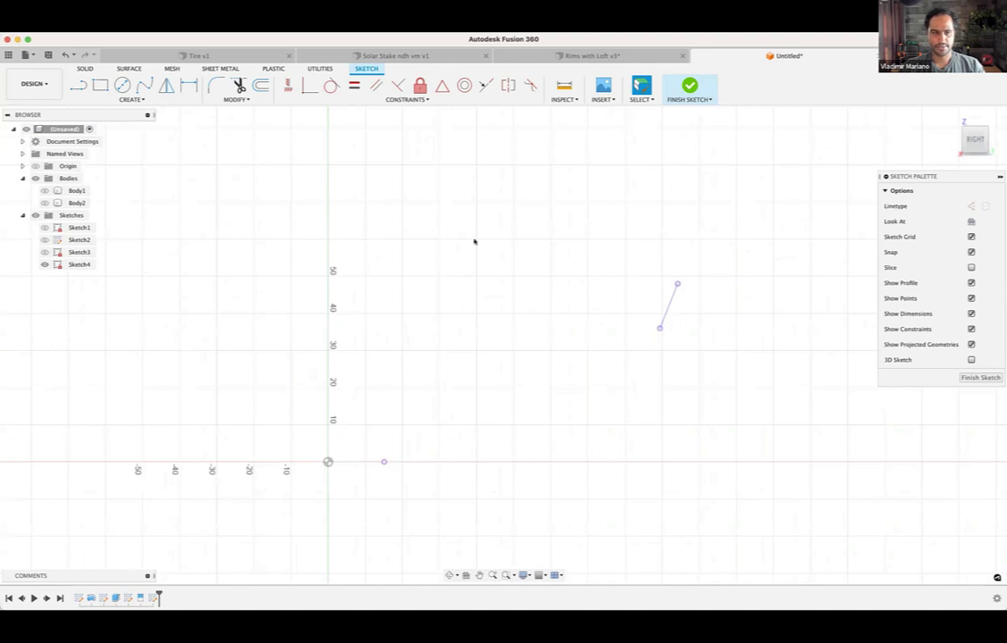
Step: Draw an upward-bulging 3-point arc, about 95 mm in radius, from the projected hub point to the upper end of the projected rim line
click(129, 99)
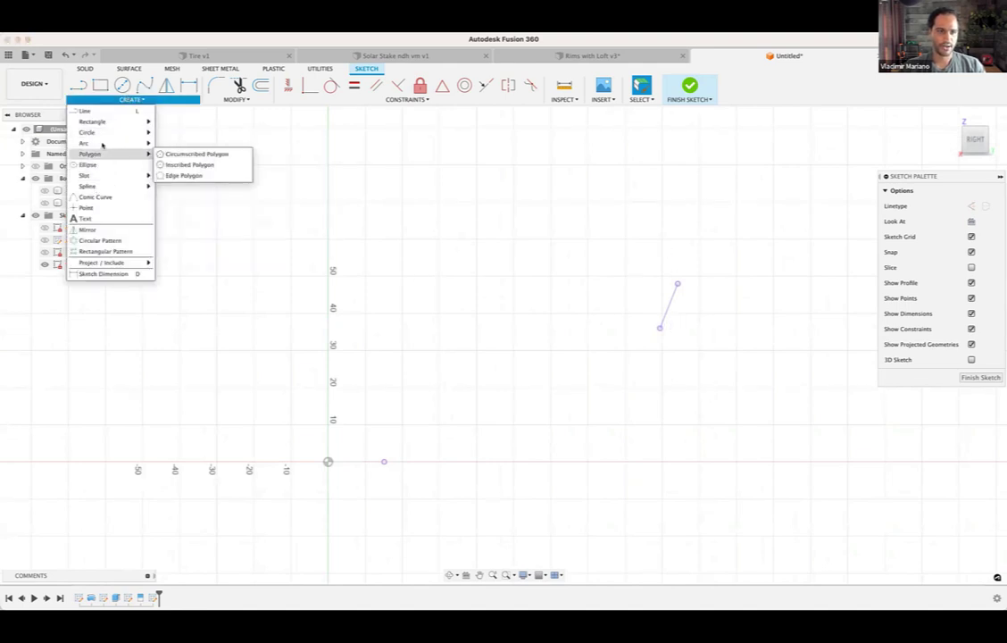
mouse_move(103, 143)
click(170, 143)
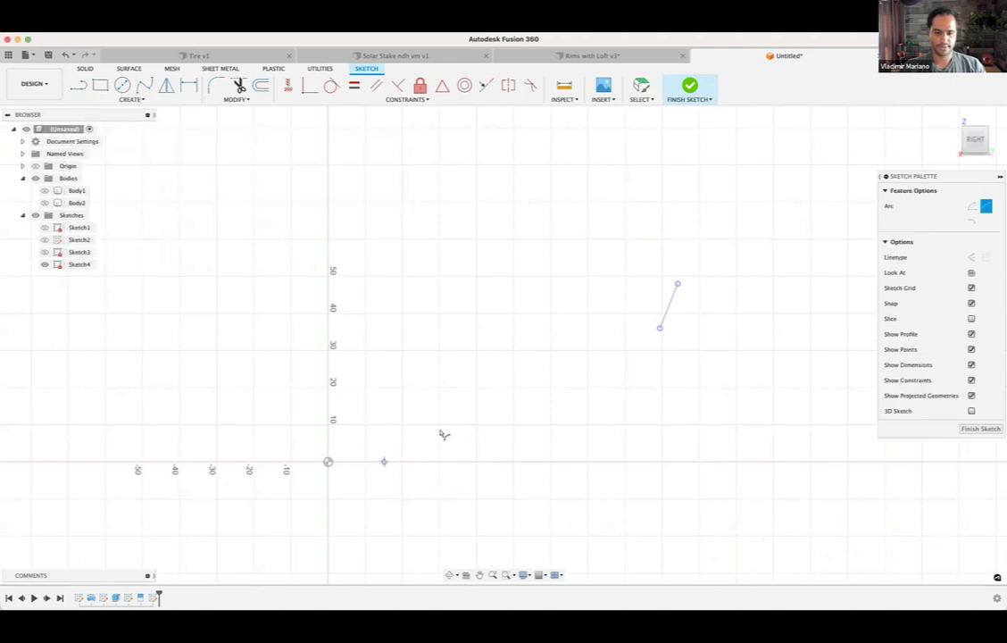
click(677, 284)
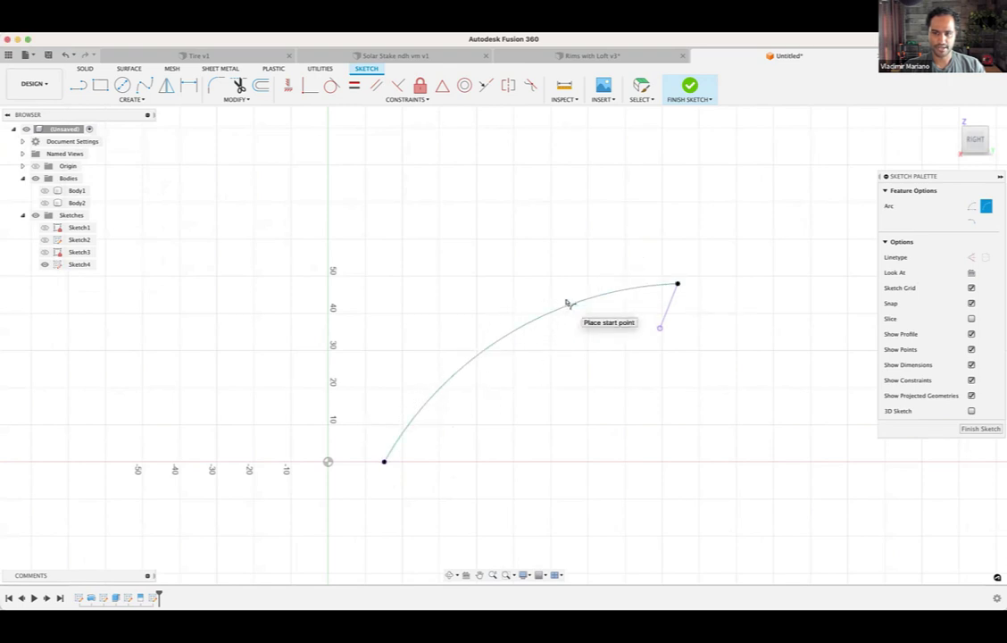
click(561, 290)
Step: Dimension the guide arc's radius as 80 mm
key(d)
click(530, 315)
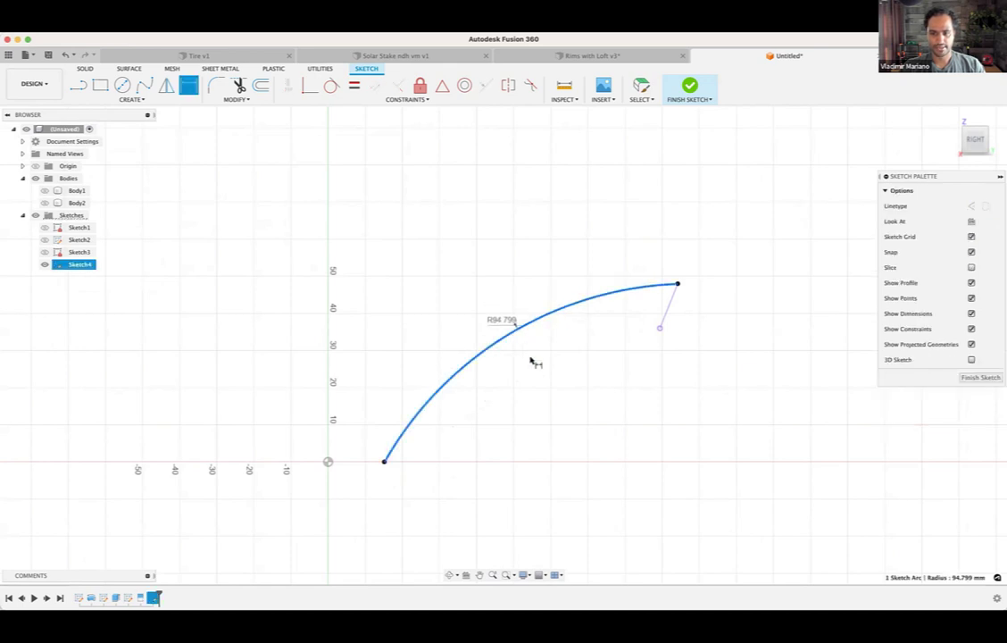
click(532, 362)
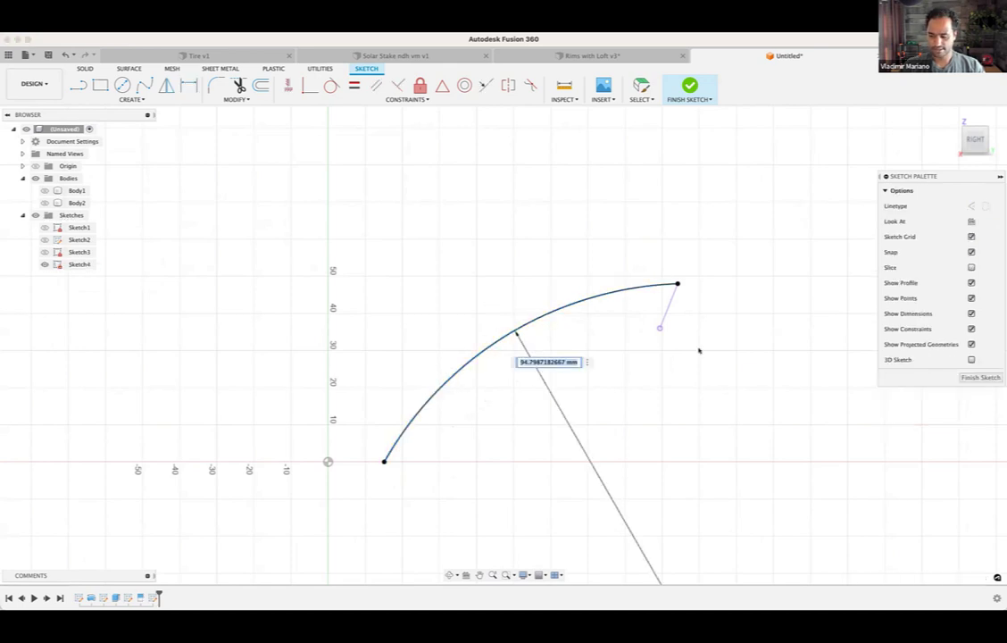
text(80)
key(Return)
scroll(730, 366, up, 3)
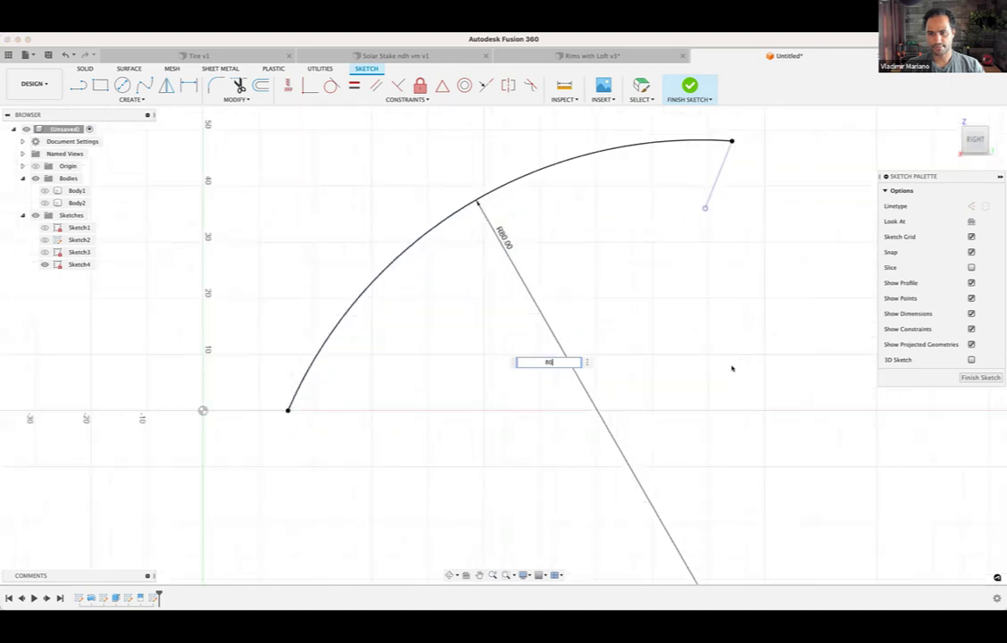
scroll(702, 352, down, 1)
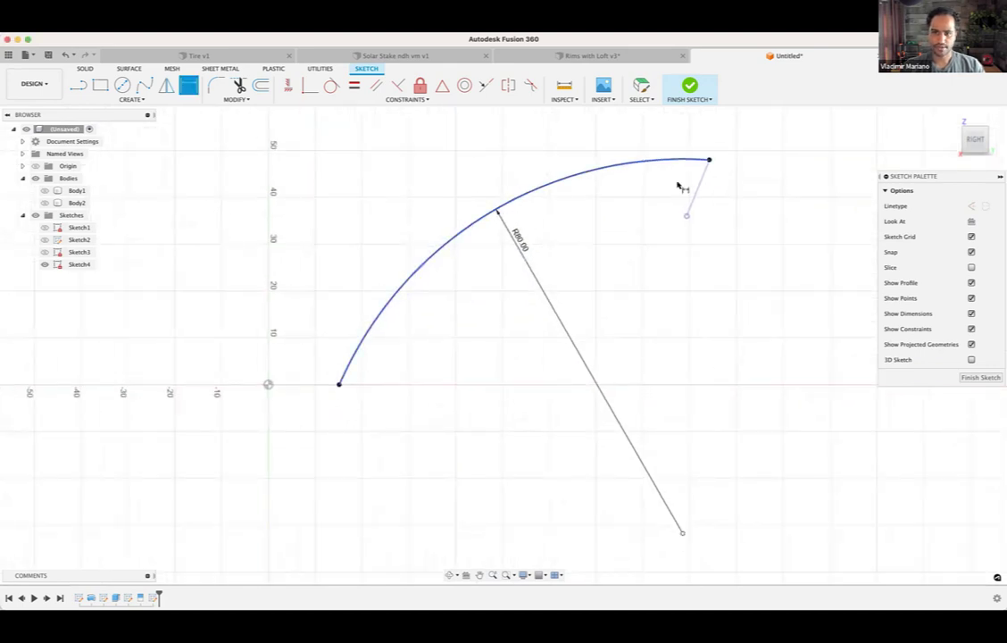
middle_drag(568, 264, 565, 301)
scroll(565, 300, down, 1)
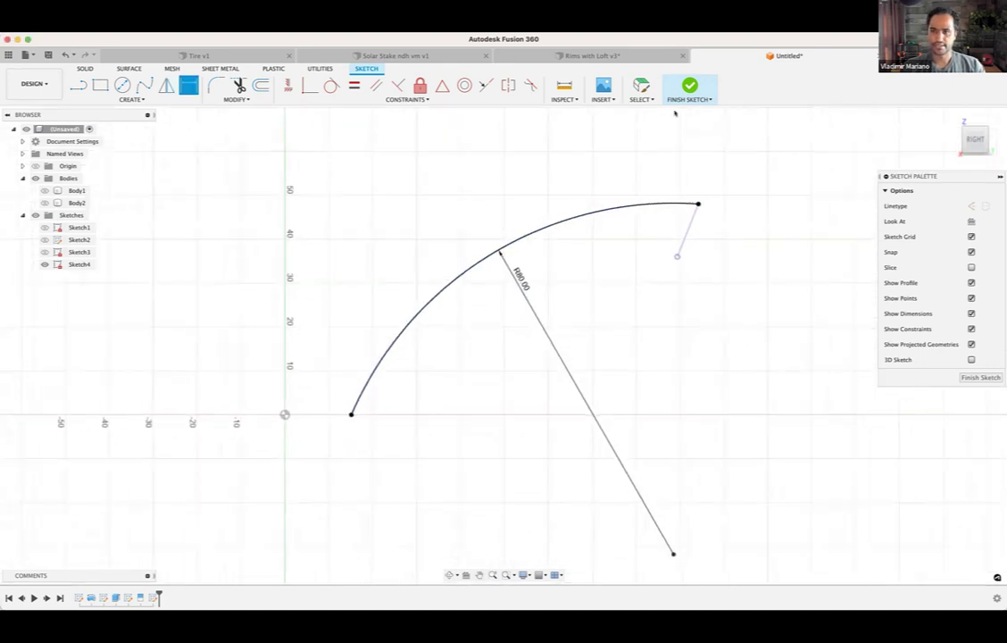
Step: Finish the arc sketch and show the rim body, the hub body and the hub profile sketch again
click(690, 87)
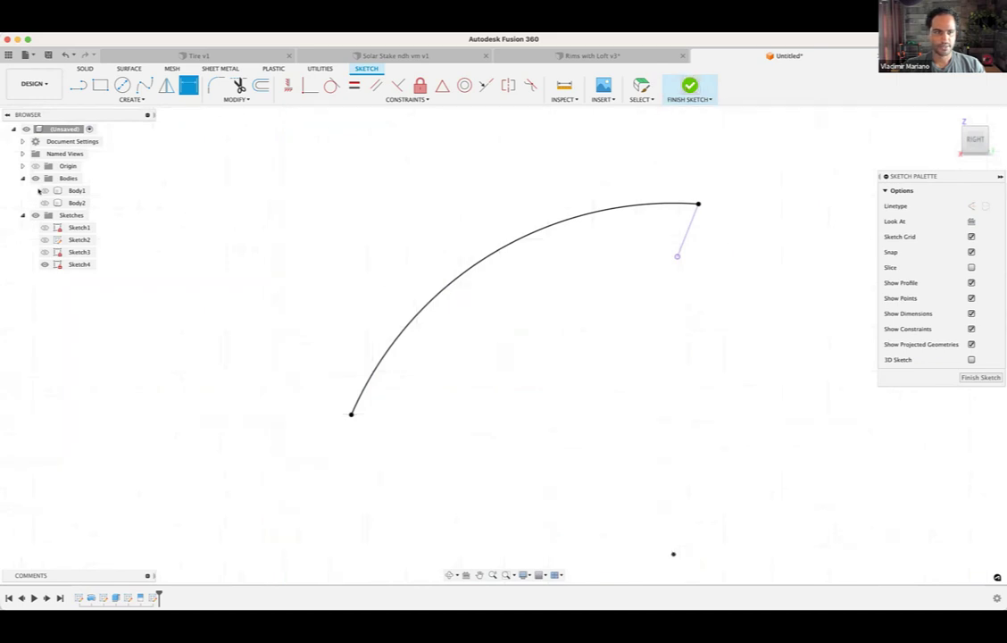
click(44, 191)
click(45, 203)
shift+middle_drag(438, 309, 871, 393)
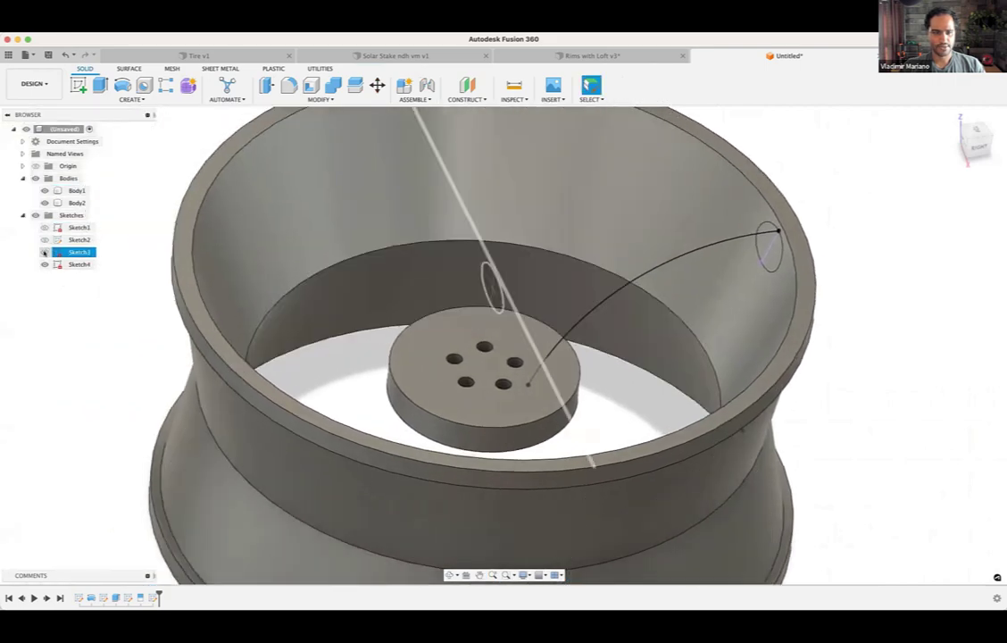
click(45, 239)
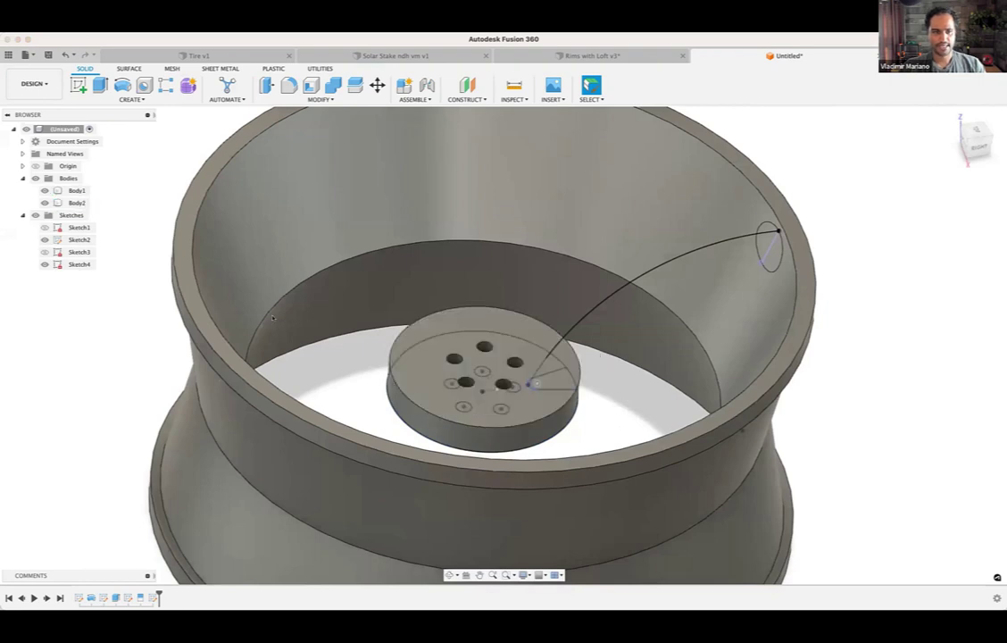
Step: Hide the hub body and check the spoke profile and the guide arc, with and without the rim body
click(45, 265)
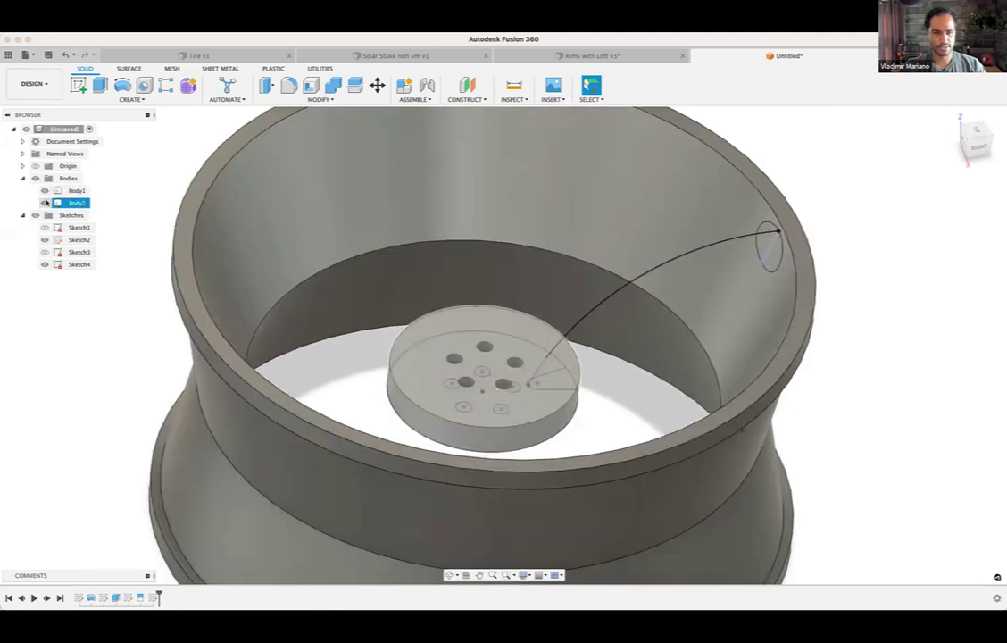
click(44, 202)
click(558, 383)
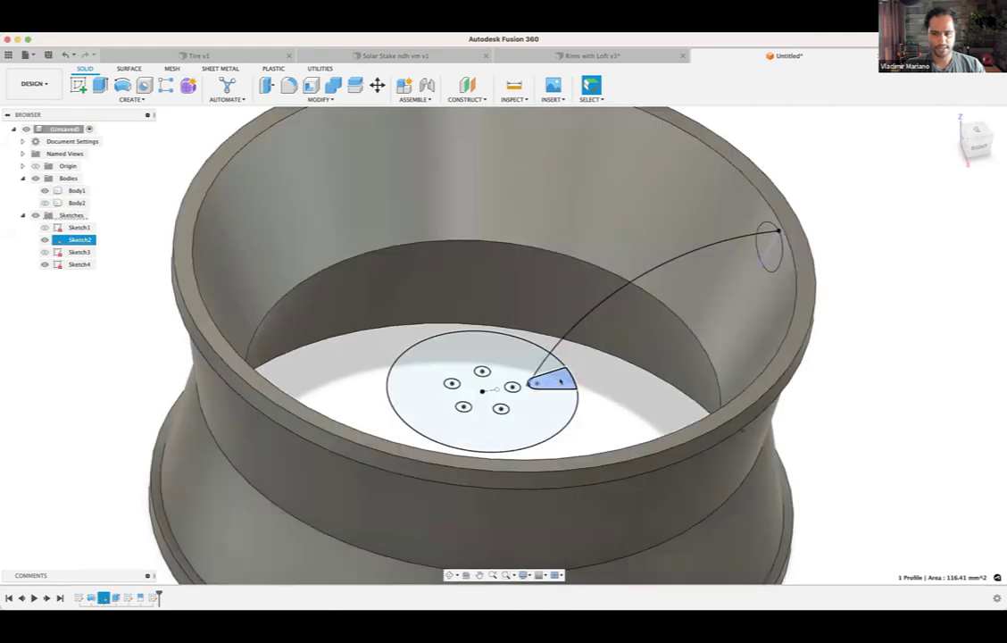
click(77, 190)
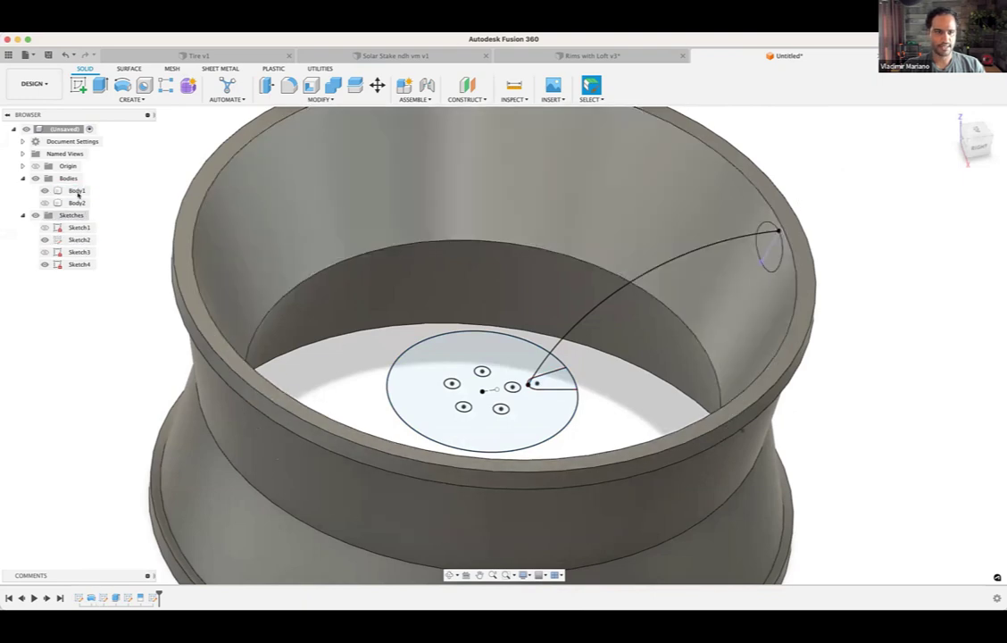
click(44, 192)
click(44, 191)
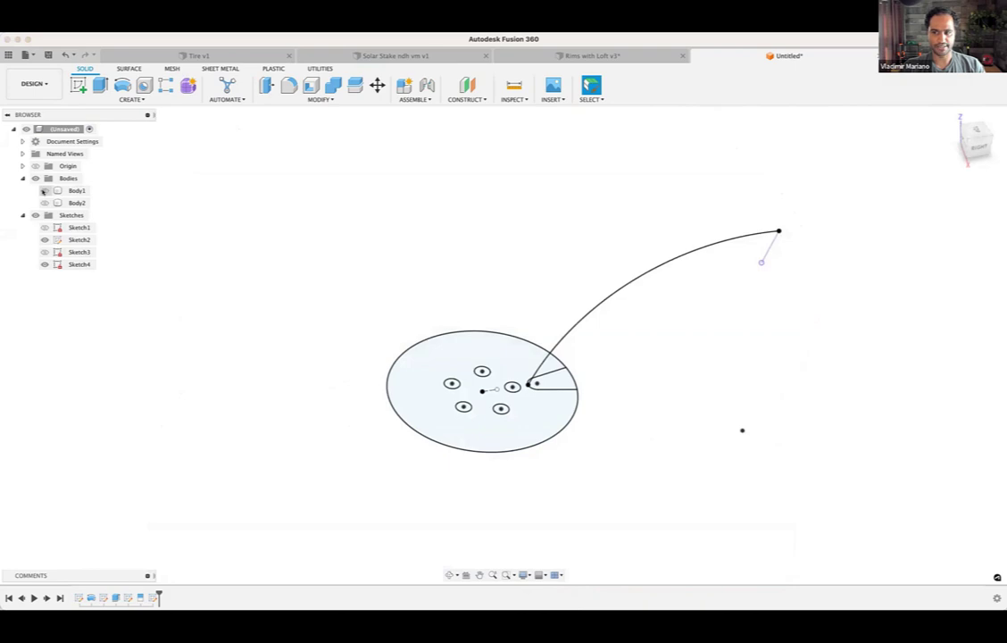
click(44, 191)
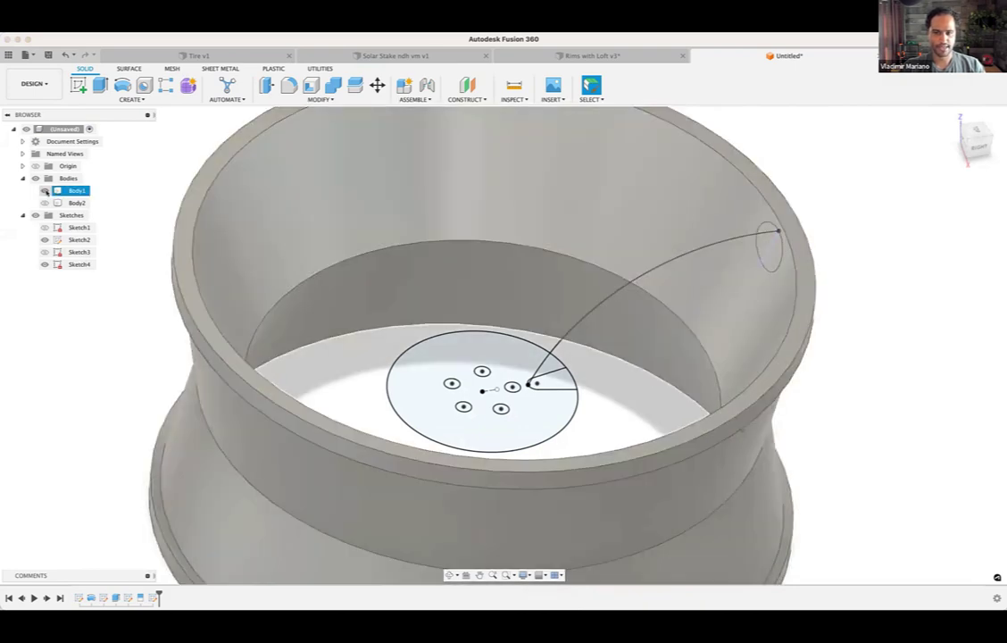
click(581, 317)
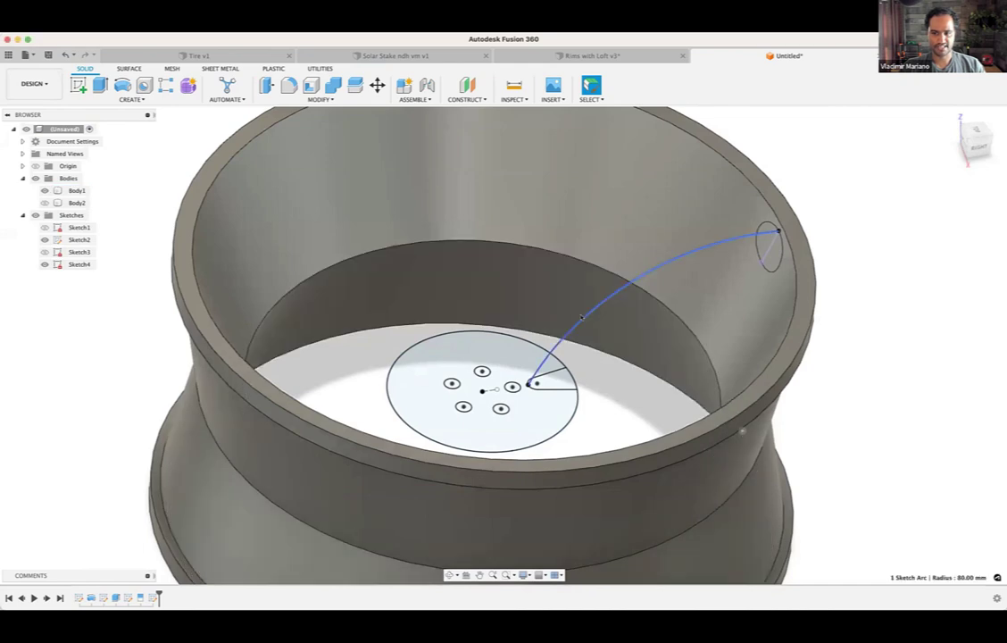
click(874, 448)
scroll(444, 326, down, 2)
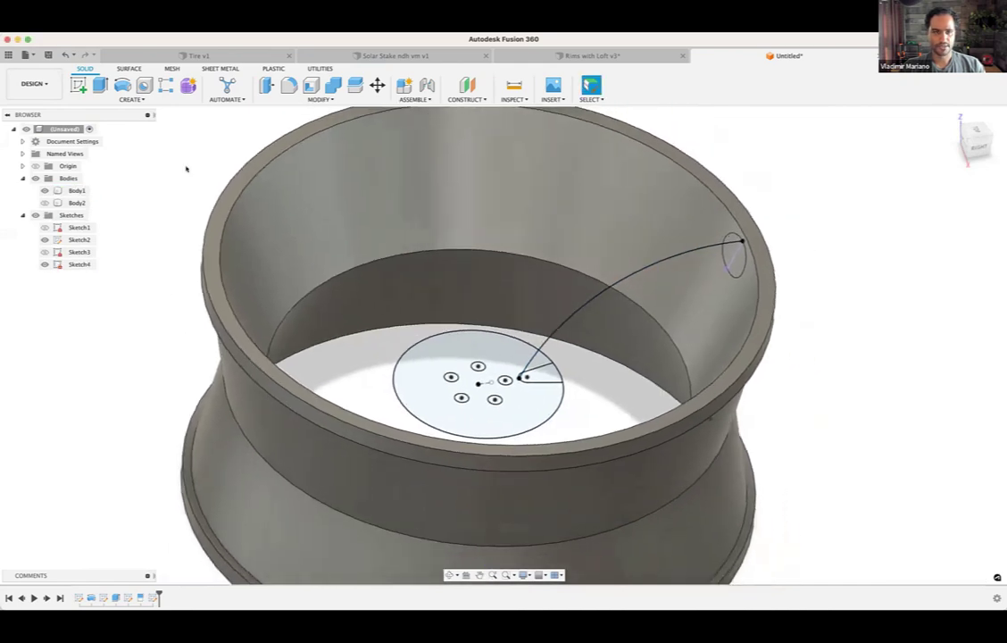
Step: Start a Loft using the spoke profile on the hub sketch and the elliptical face on the rim's inner wall as profiles
click(131, 100)
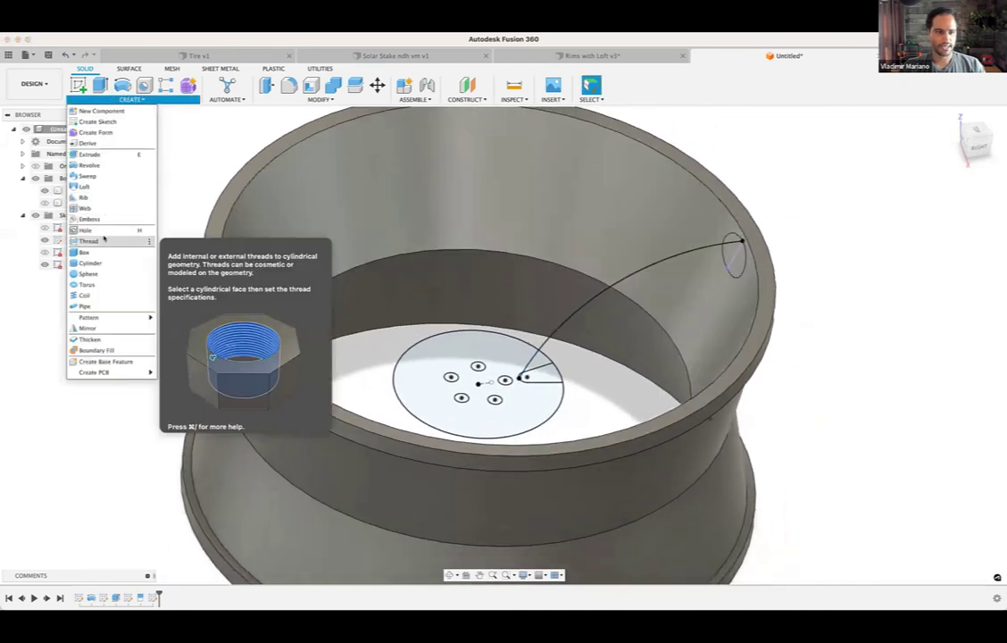
click(85, 187)
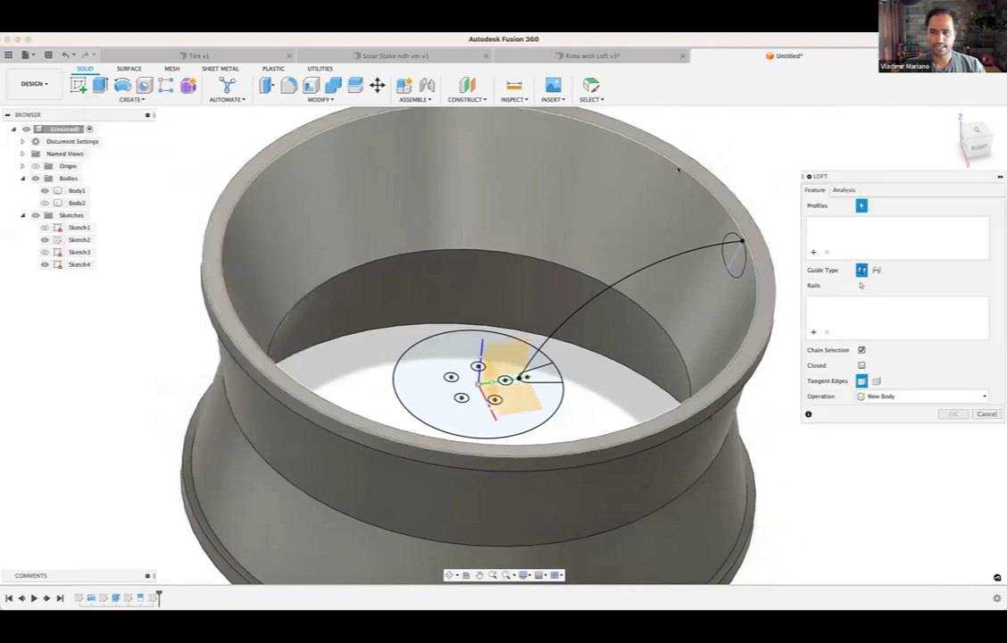
middle_drag(573, 372, 482, 357)
scroll(480, 357, up, 2)
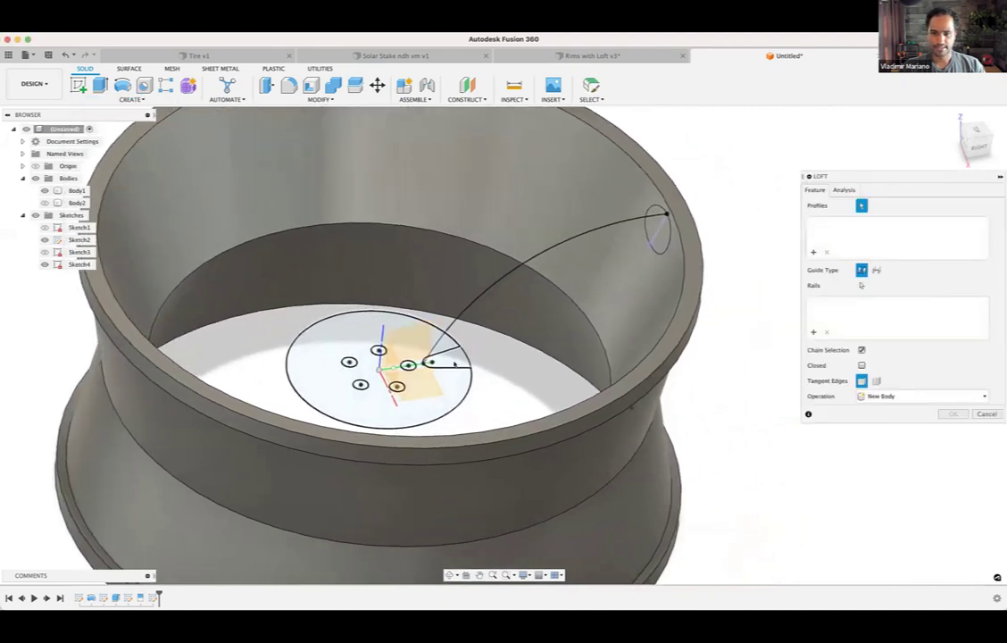
scroll(455, 363, up, 1)
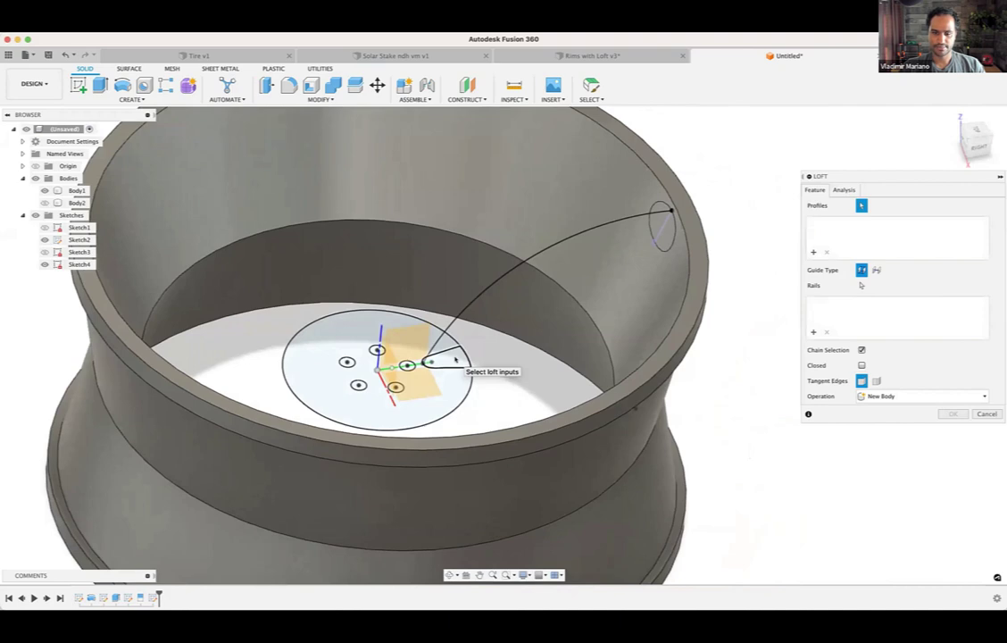
click(454, 358)
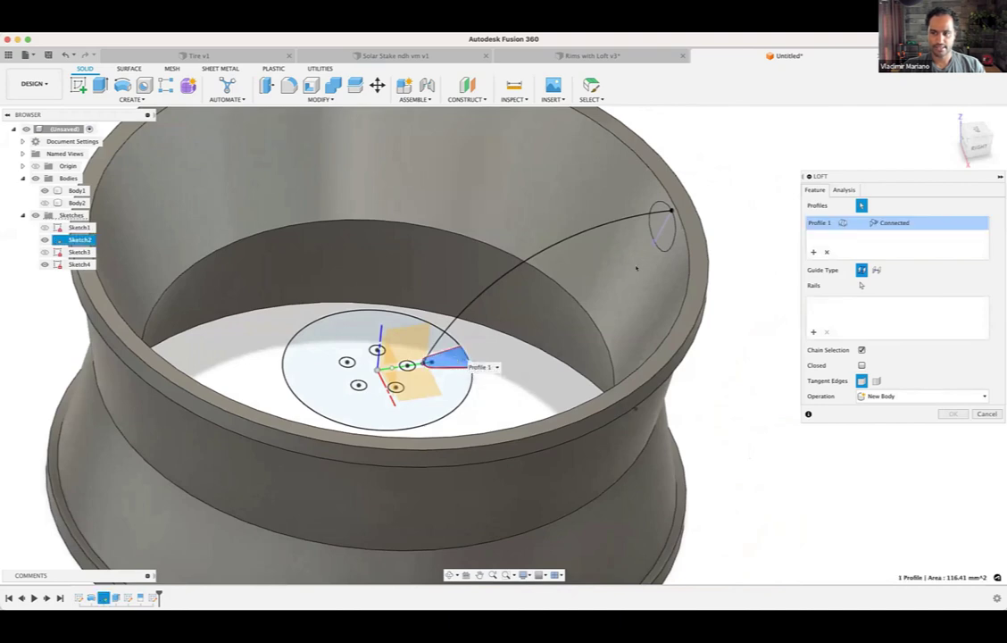
scroll(665, 231, up, 1)
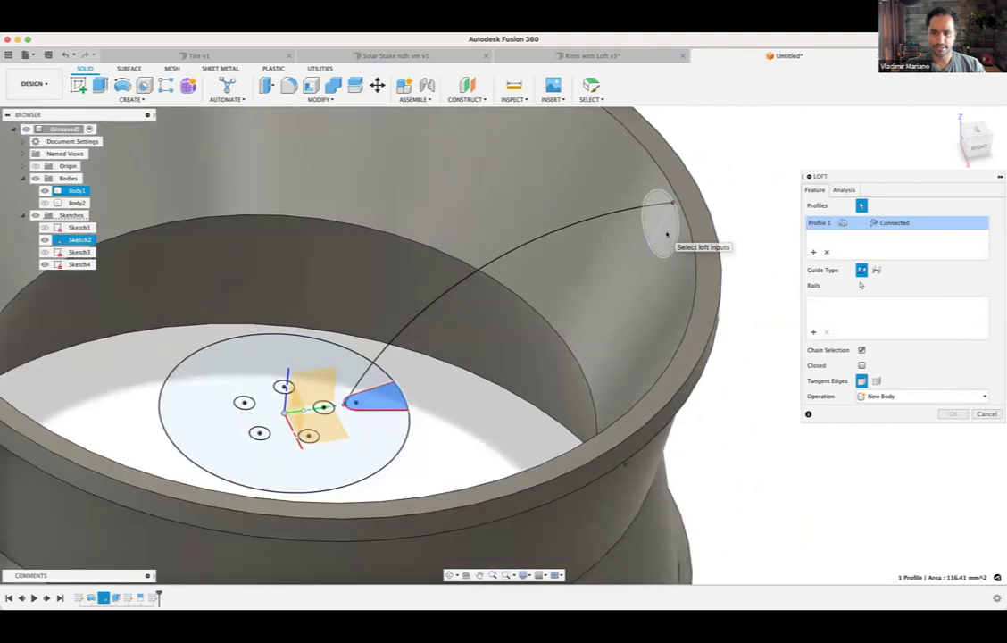
click(666, 234)
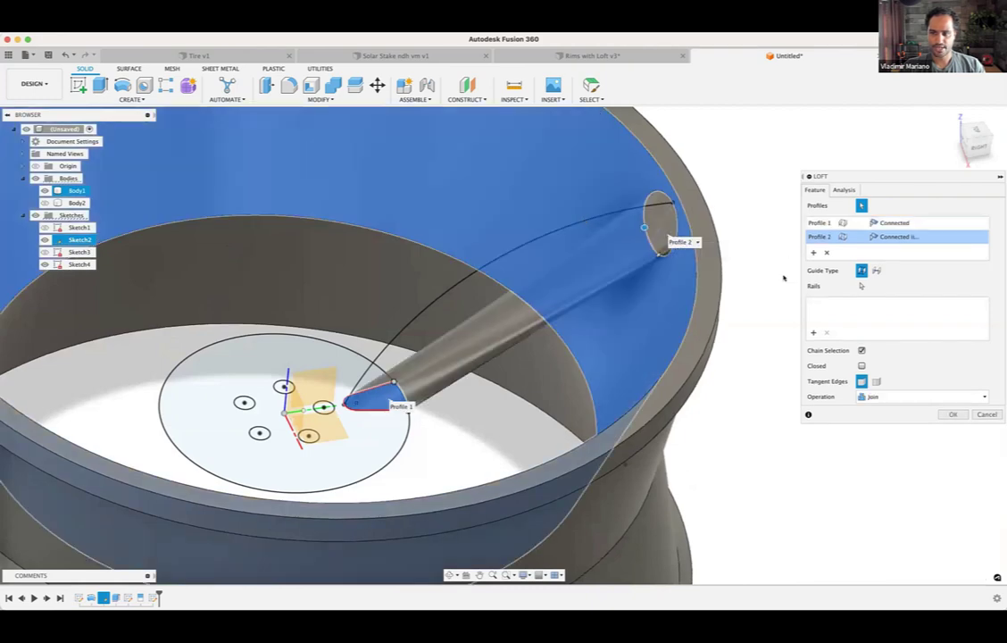
Step: Add the arc between the hub and the rim as the loft's guide rail
shift+middle_drag(743, 423, 821, 278)
click(860, 285)
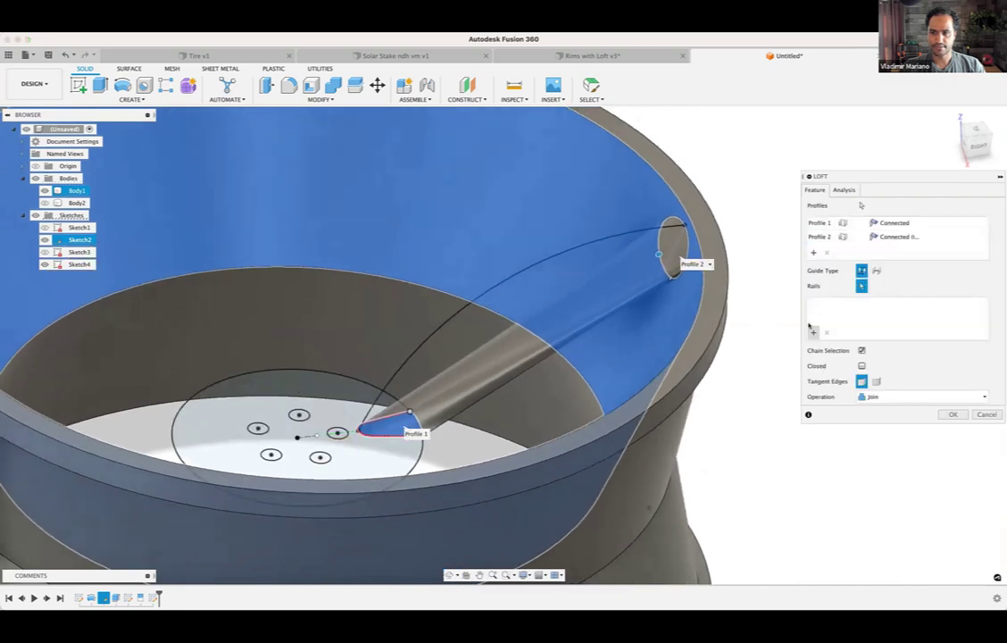
click(545, 260)
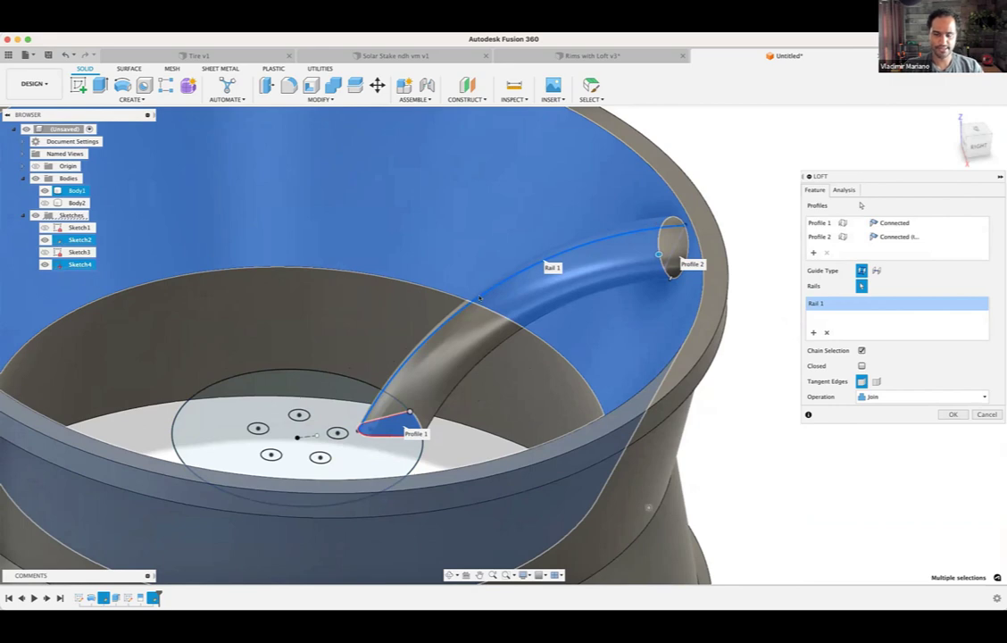
Step: Examine the curved loft preview from several angles, from the hub profile to the elliptical end at the rim
shift+middle_drag(410, 410, 407, 452)
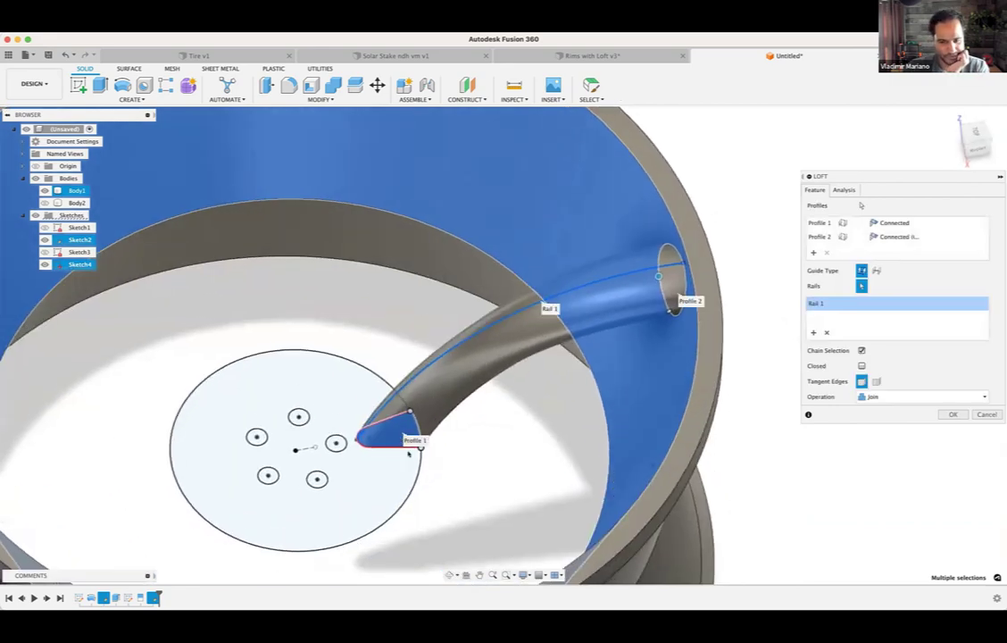
scroll(417, 458, down, 3)
scroll(417, 458, up, 1)
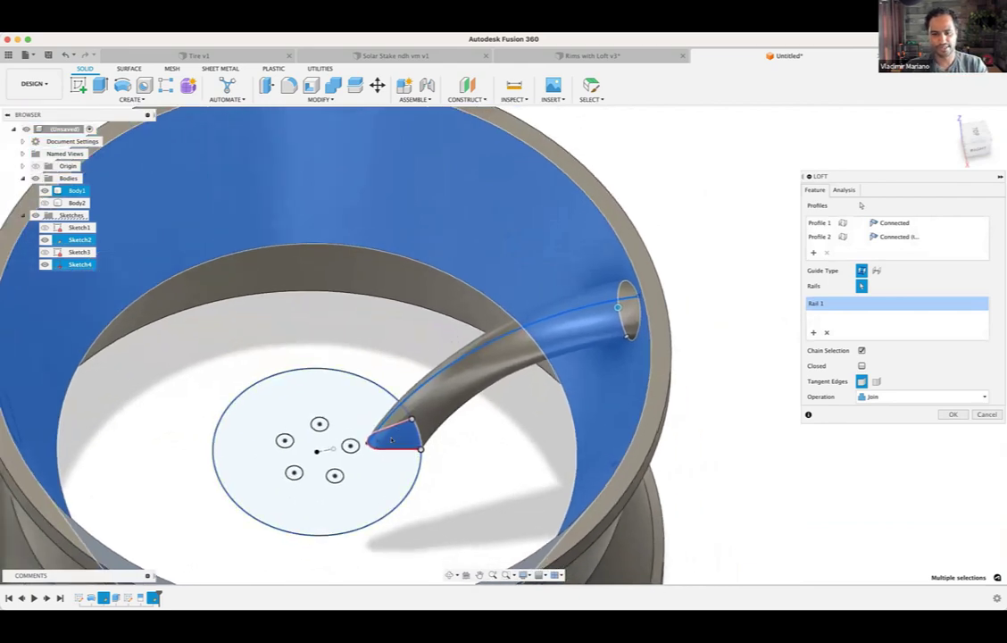
shift+middle_drag(560, 511, 645, 464)
scroll(663, 287, up, 4)
shift+middle_drag(664, 287, 732, 322)
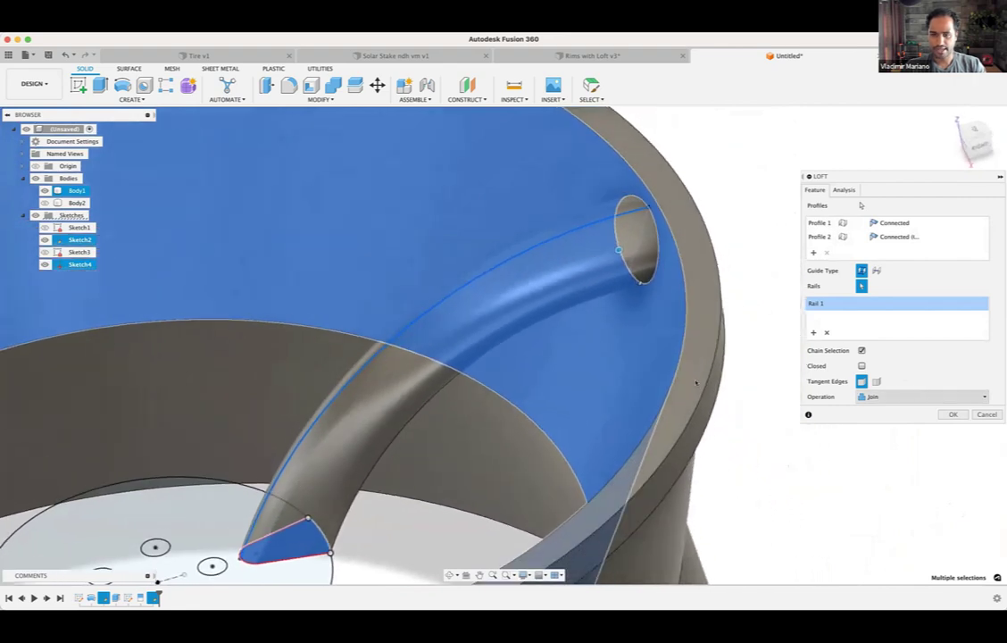
scroll(362, 465, down, 4)
scroll(361, 439, down, 2)
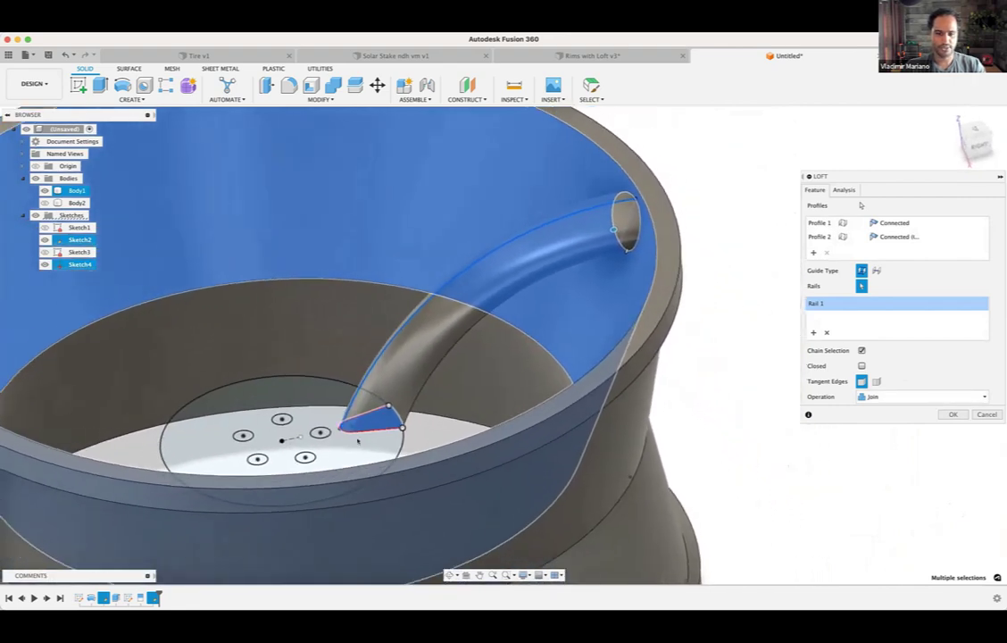
shift+middle_drag(360, 438, 417, 429)
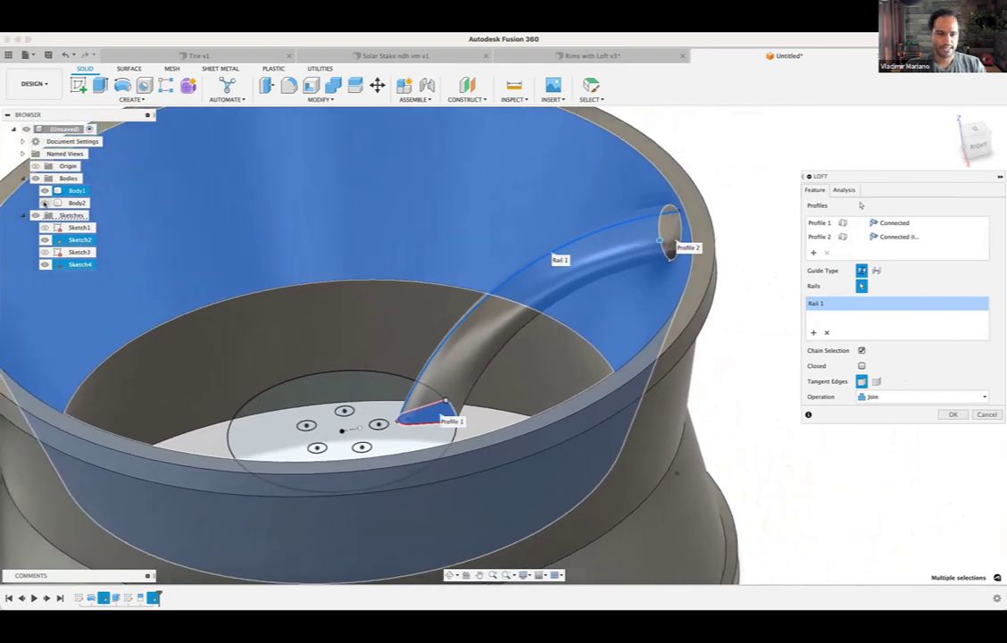
Step: Show the hub body and create the spoke loft with the Join operation
click(45, 203)
shift+middle_drag(433, 367, 456, 413)
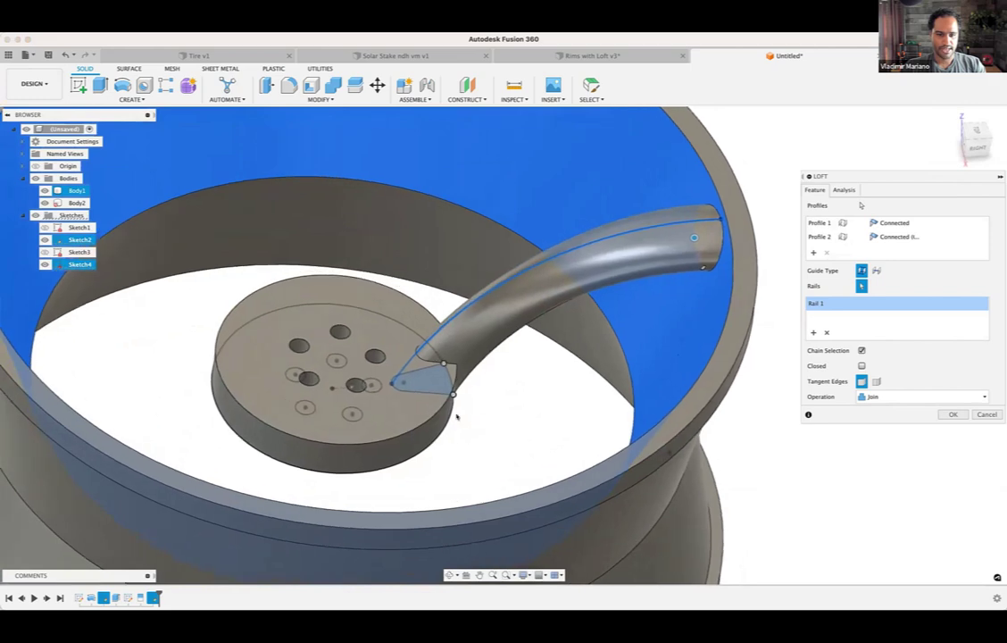
shift+middle_drag(514, 347, 393, 354)
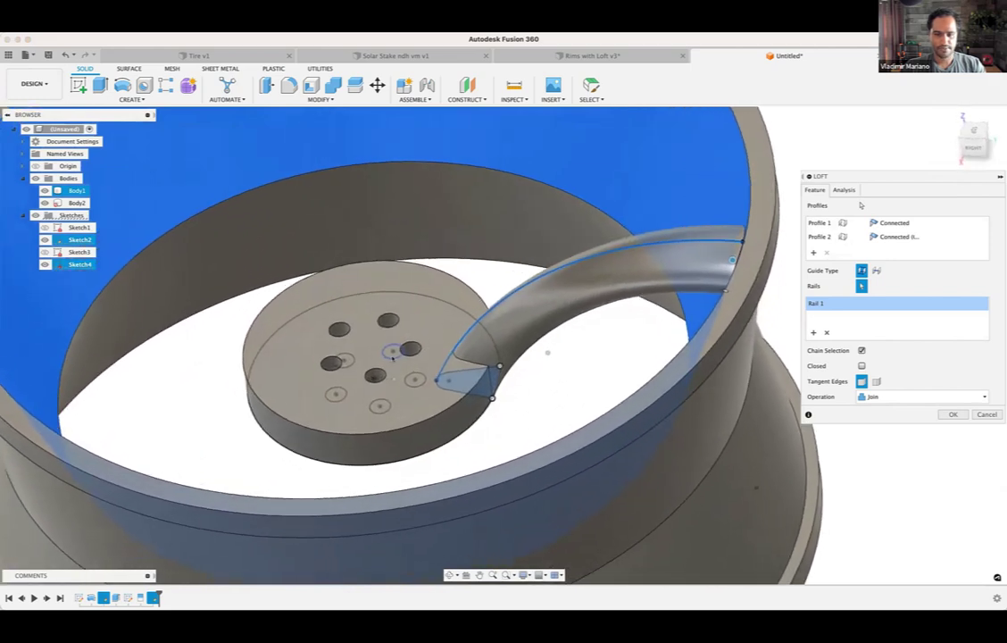
click(952, 414)
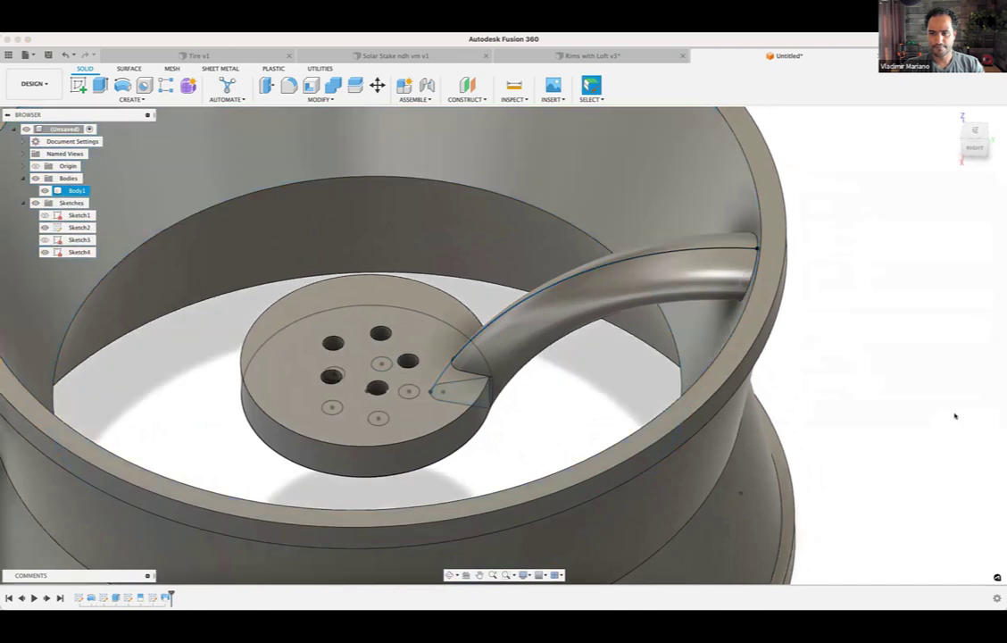
Step: Hide all the sketches so only the joined rim, hub and spoke body is displayed
click(45, 190)
click(44, 190)
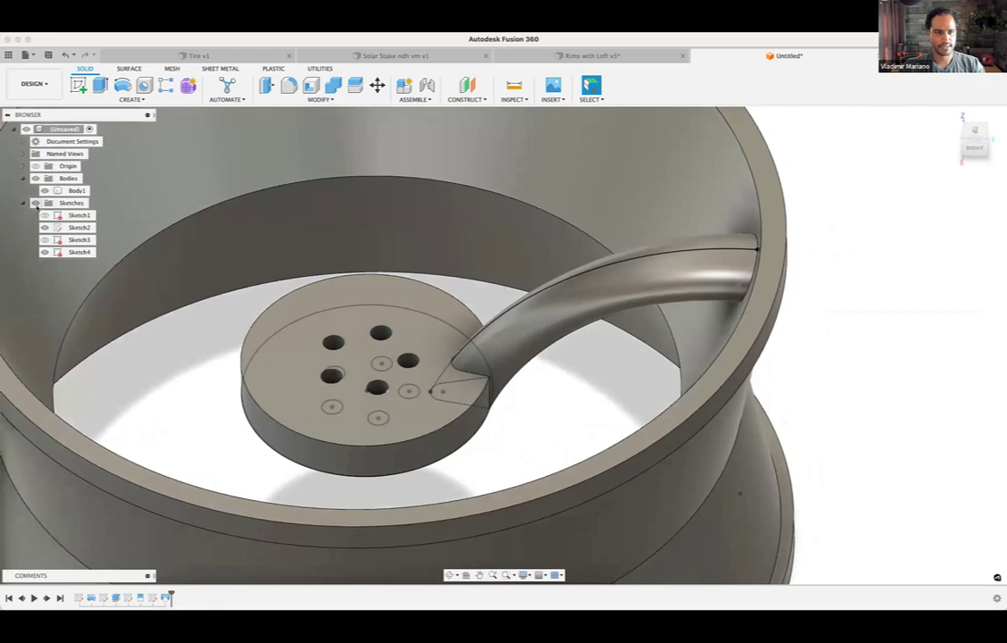
click(35, 205)
scroll(813, 365, down, 3)
shift+scroll(822, 366, left, 10)
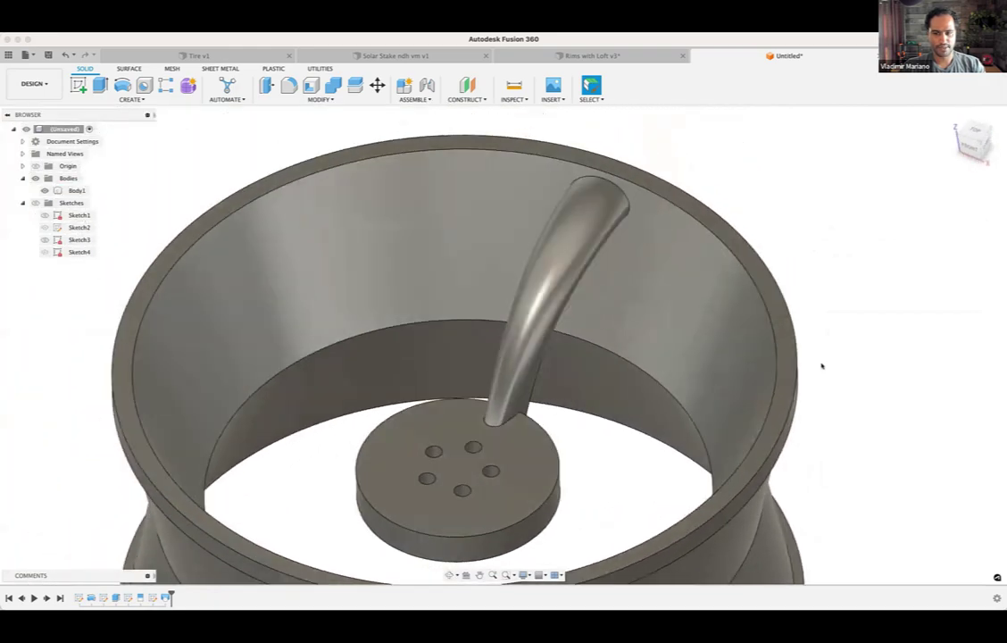
shift+middle_drag(822, 364, 823, 364)
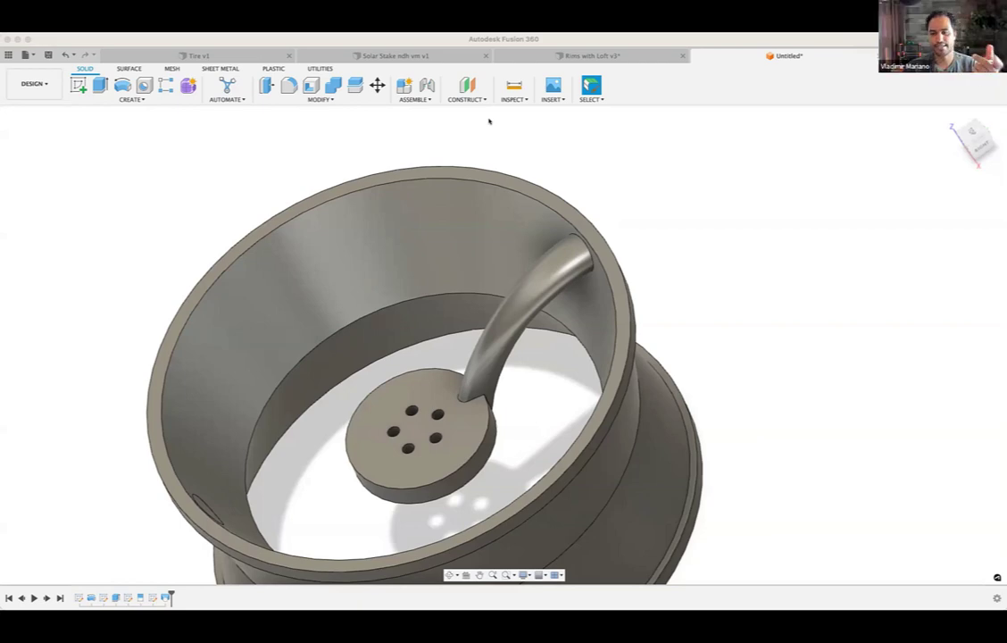
Step: Reopen the sketch of the ellipse at the spoke's rim end for editing and hide the bodies
click(282, 94)
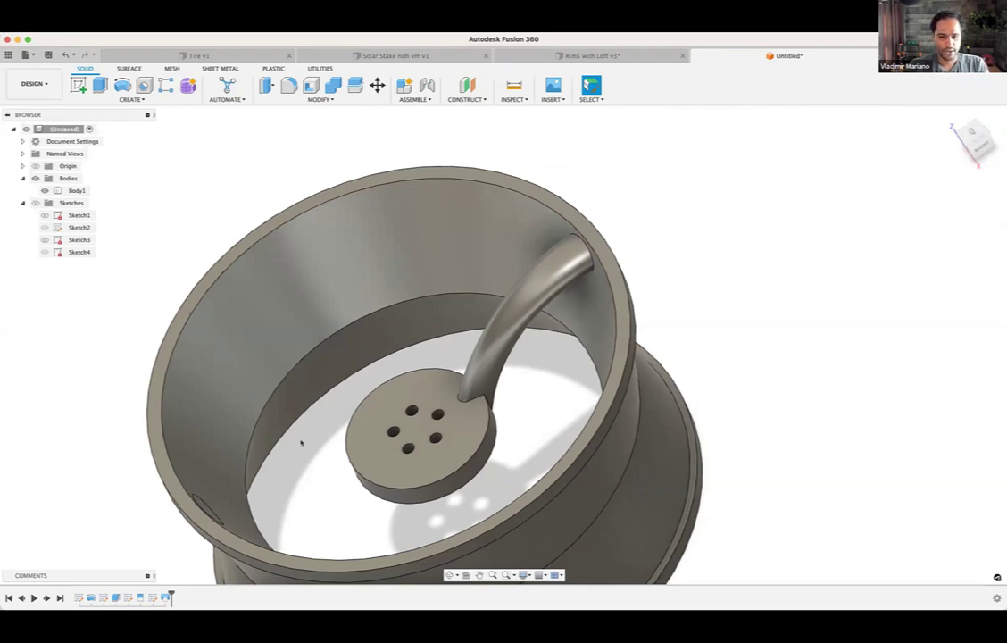
shift+middle_drag(364, 414, 508, 337)
click(572, 225)
scroll(569, 231, up, 1)
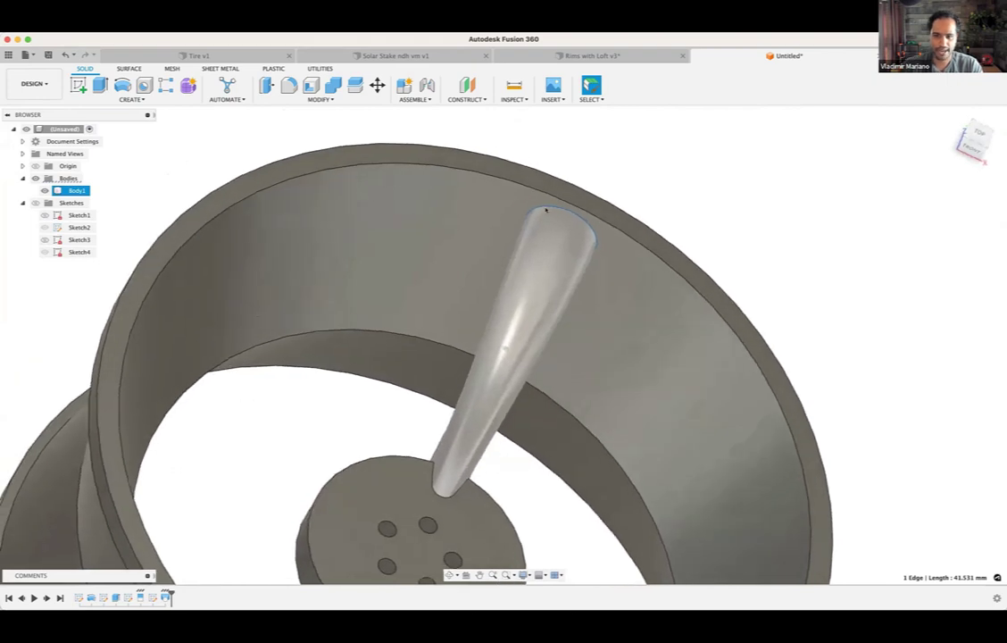
shift+middle_drag(550, 241, 577, 214)
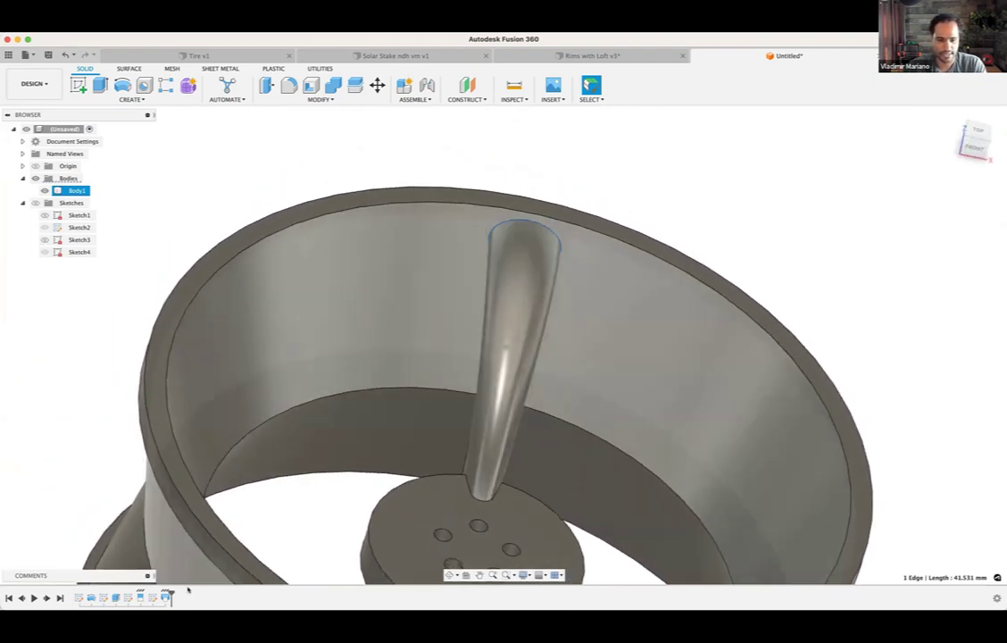
double_click(115, 597)
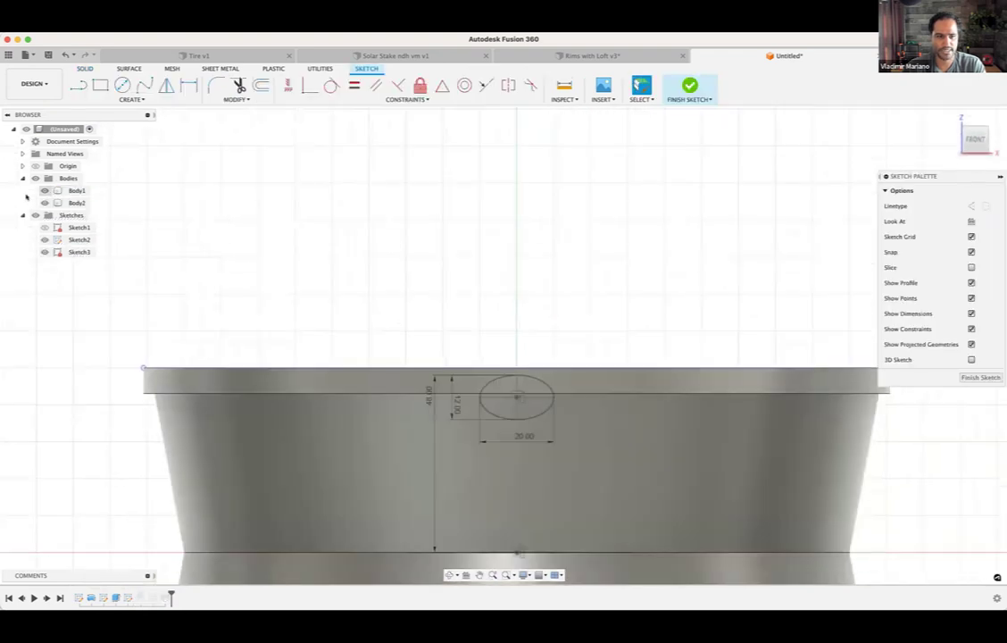
click(45, 190)
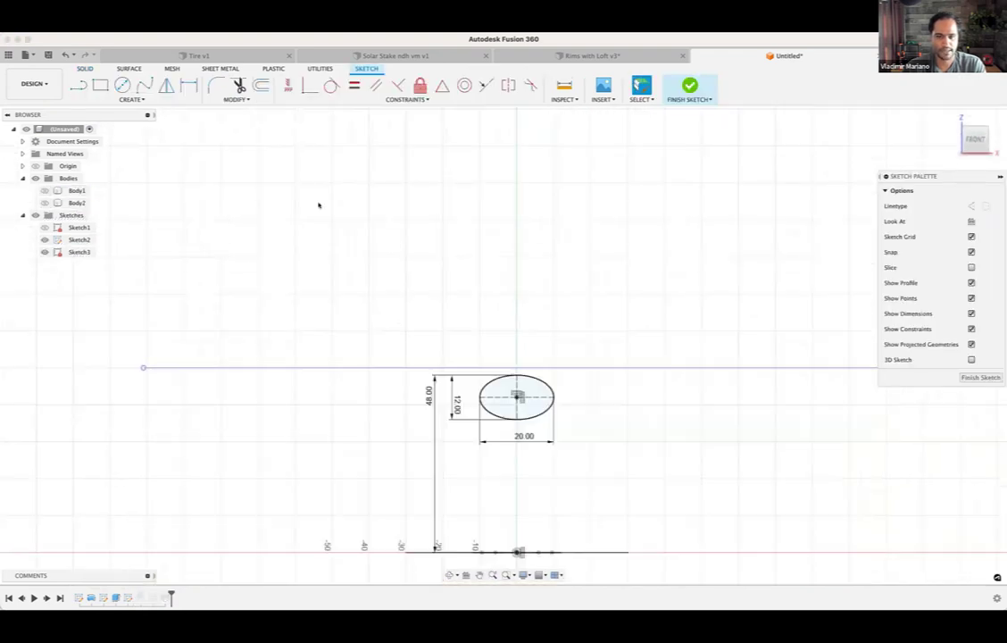
Step: Resize the ellipse to 30 mm wide and 15 mm high, finish the sketch and show the rim body again
scroll(524, 404, up, 2)
double_click(532, 396)
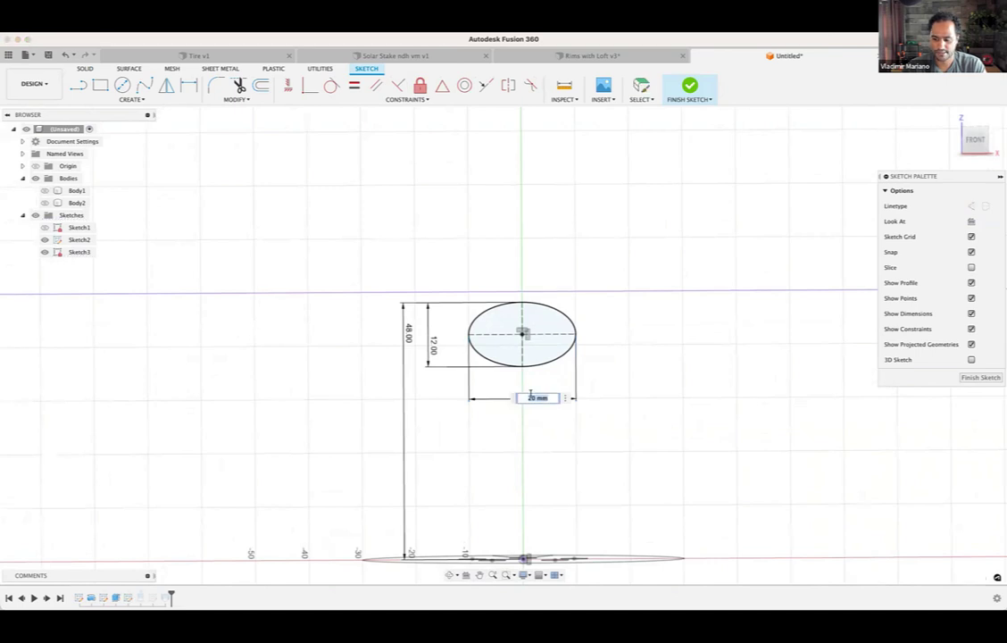
text(30)
key(Return)
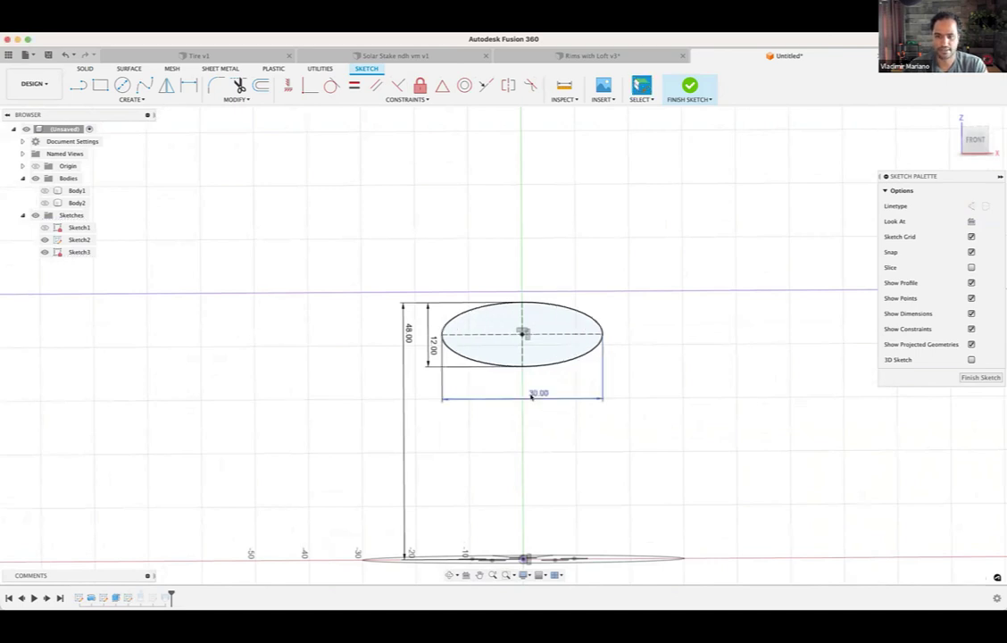
double_click(433, 345)
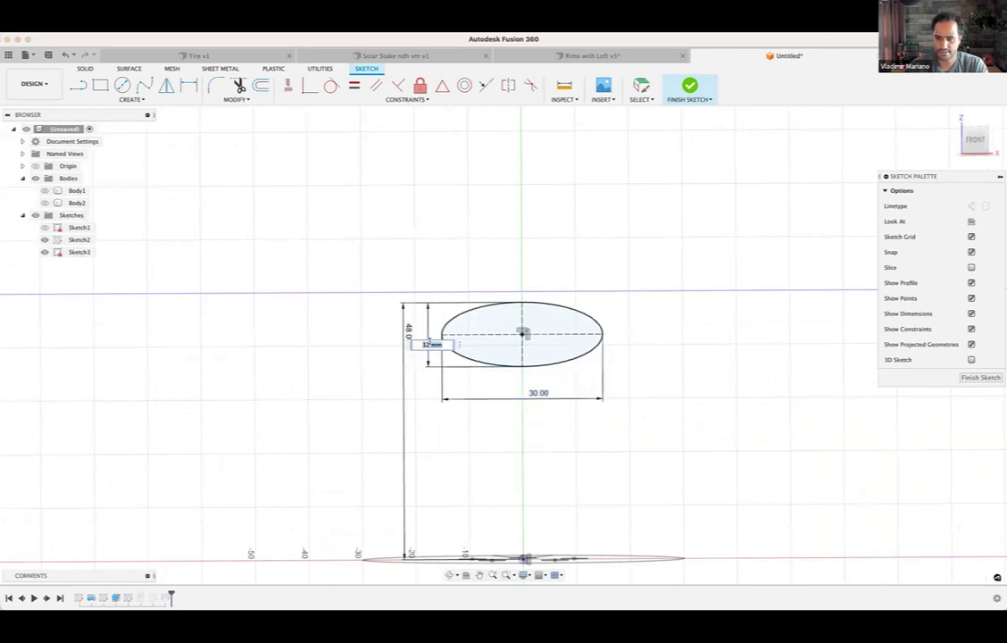
text(15)
key(Return)
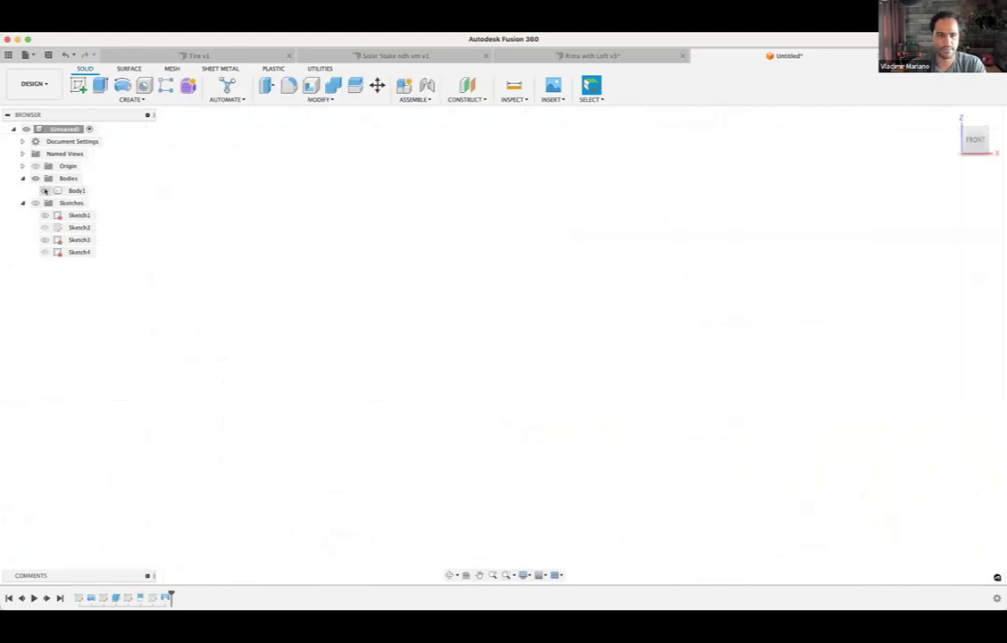
click(44, 191)
shift+middle_drag(454, 209, 766, 285)
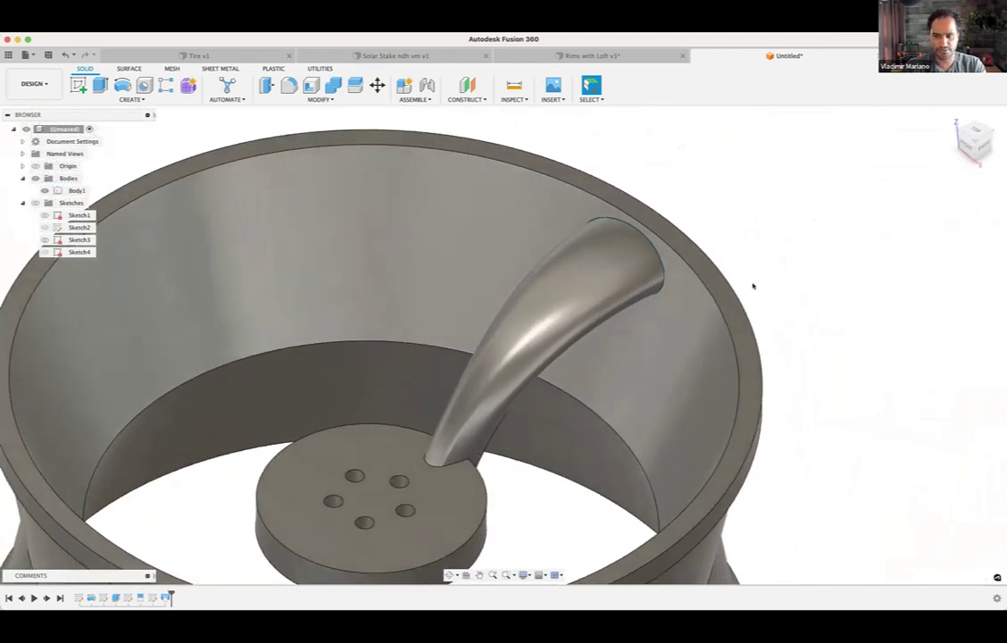
key(f)
key(Escape)
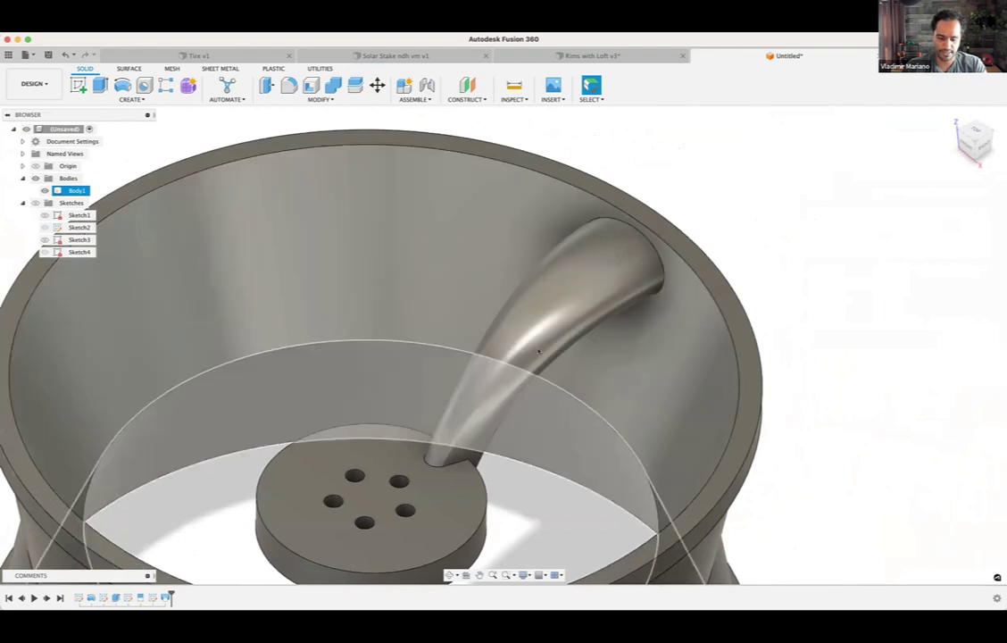
click(798, 251)
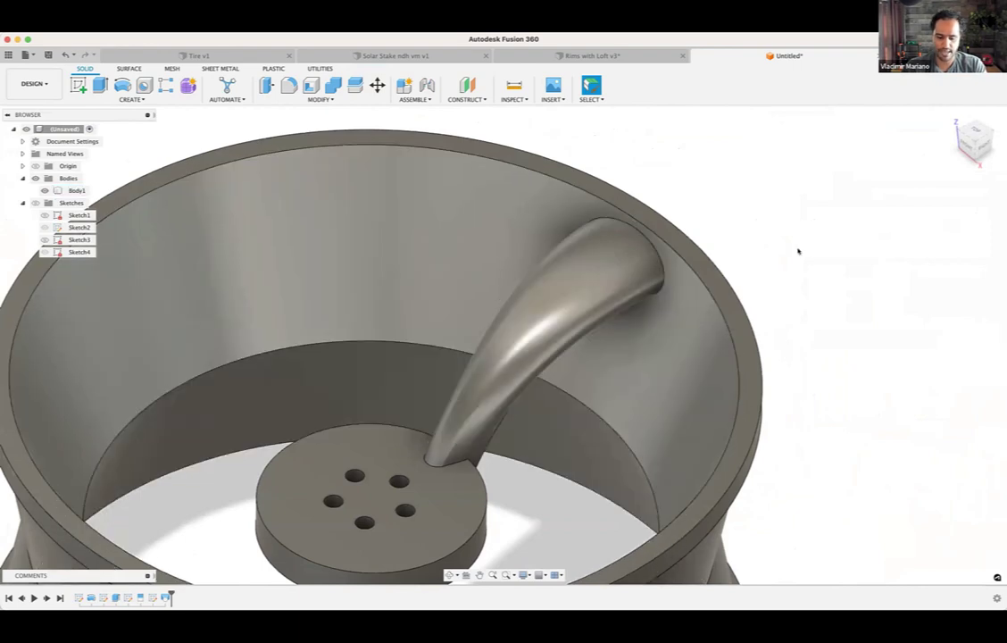
Step: Fillet the edges where the single spoke meets the rim's inner wall and the hub with a 1 mm radius
key(f)
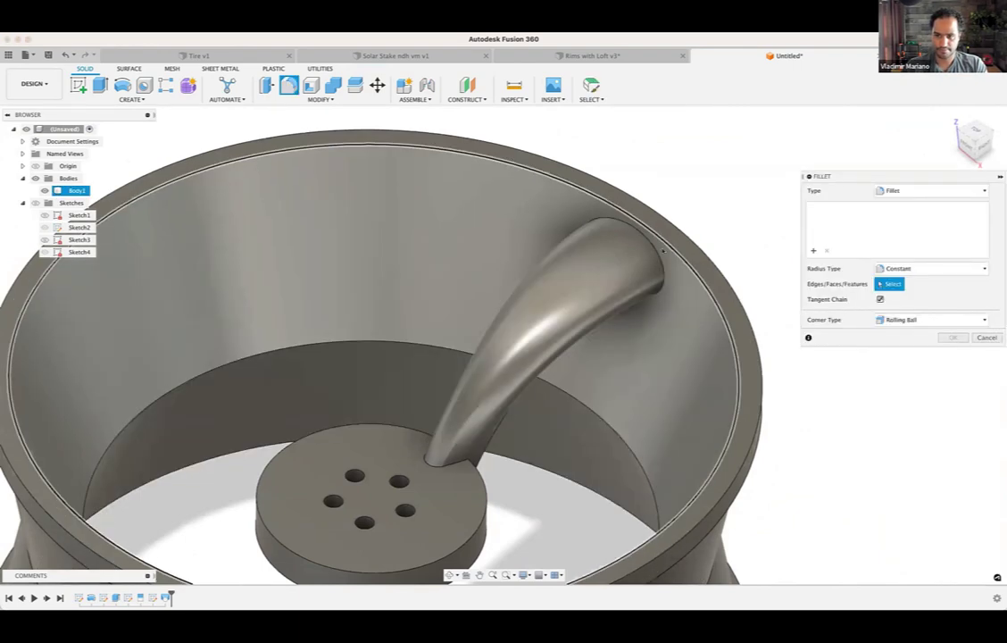
click(657, 257)
shift+middle_drag(656, 257, 660, 329)
scroll(643, 389, up, 4)
shift+middle_drag(641, 386, 685, 405)
mouse_move(722, 287)
shift+middle_down()
mouse_move(676, 385)
mouse_move(724, 382)
mouse_move(770, 352)
mouse_move(742, 269)
shift+middle_up()
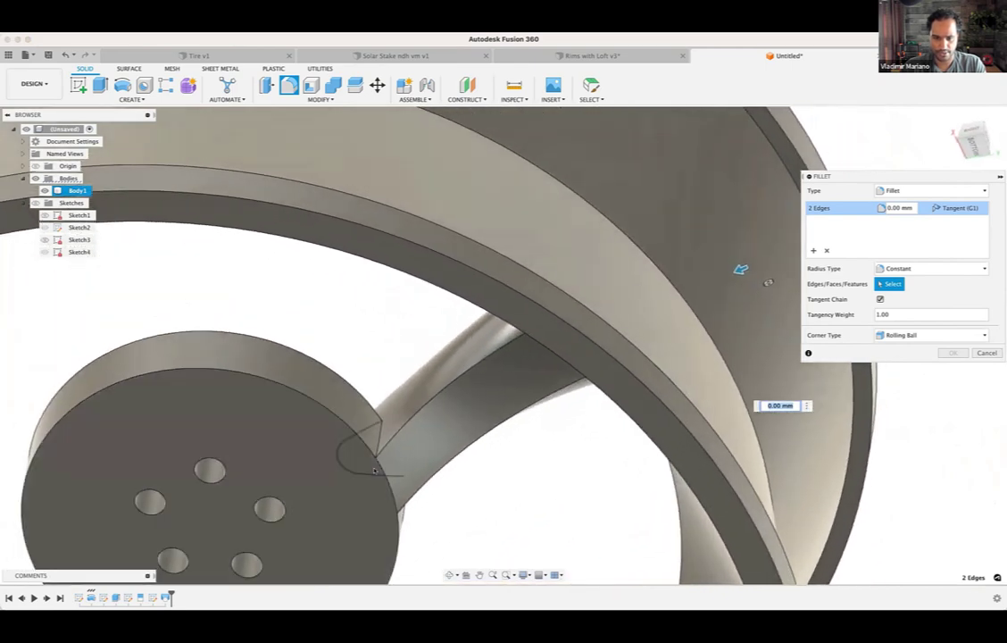
shift+middle_drag(386, 490, 500, 527)
scroll(406, 333, up, 5)
click(404, 335)
click(504, 407)
click(532, 417)
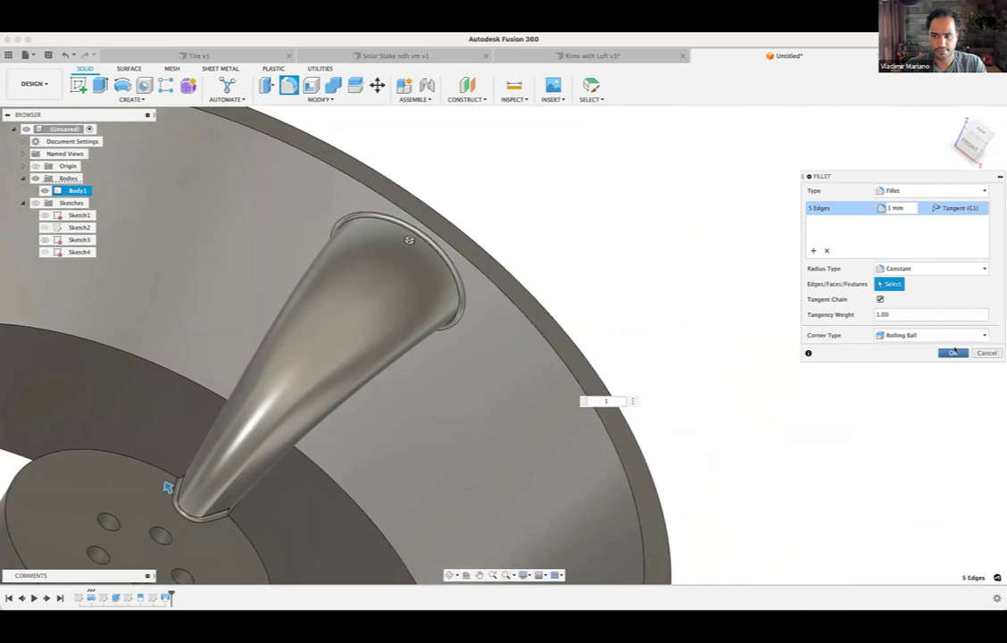
click(953, 353)
Step: Start a circular pattern with its object type set to Features
shift+middle_drag(944, 348, 138, 212)
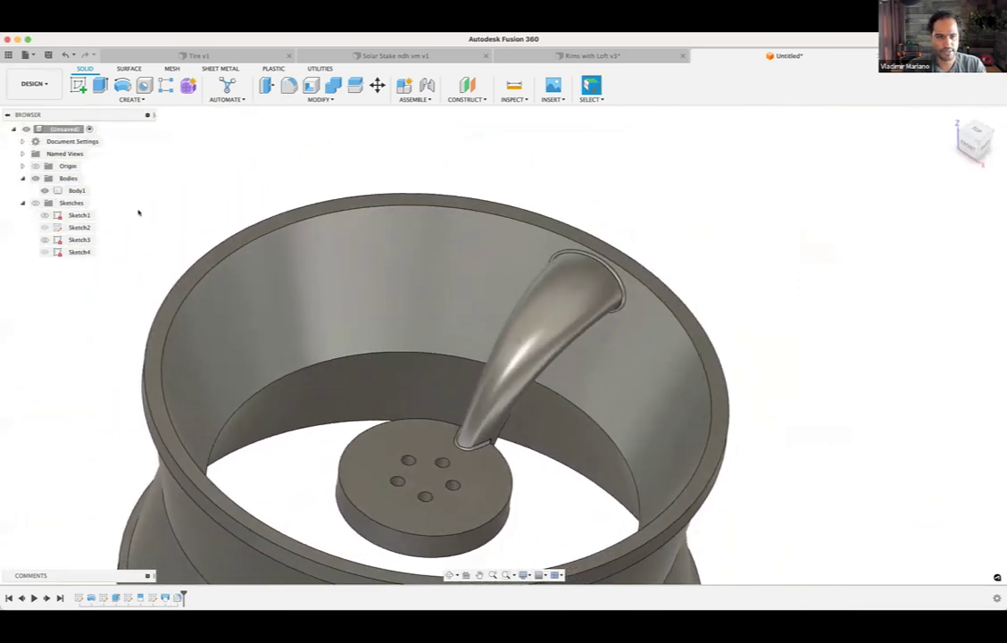
scroll(138, 212, up, 1)
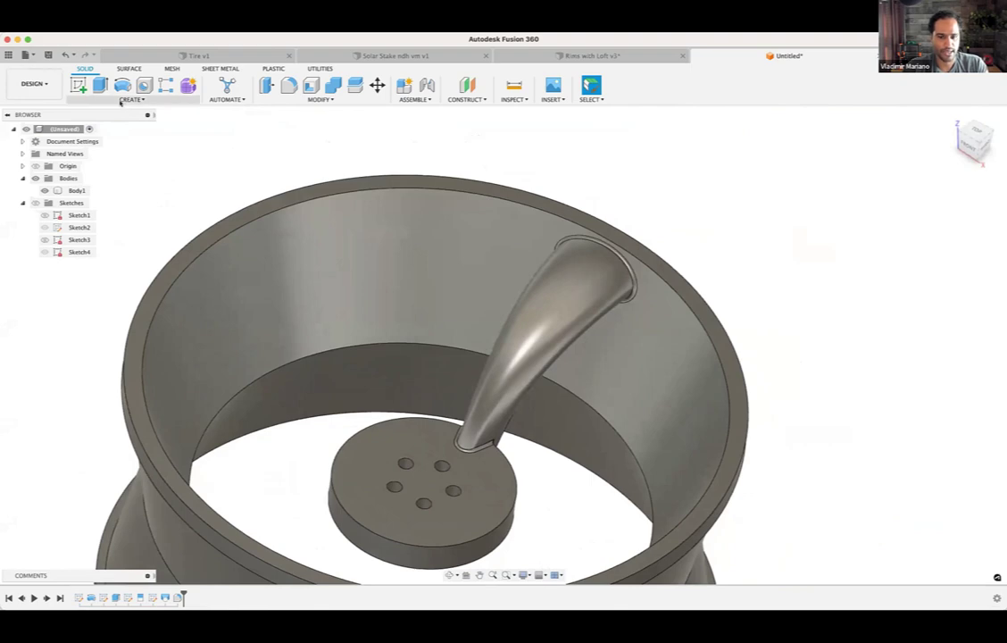
click(125, 99)
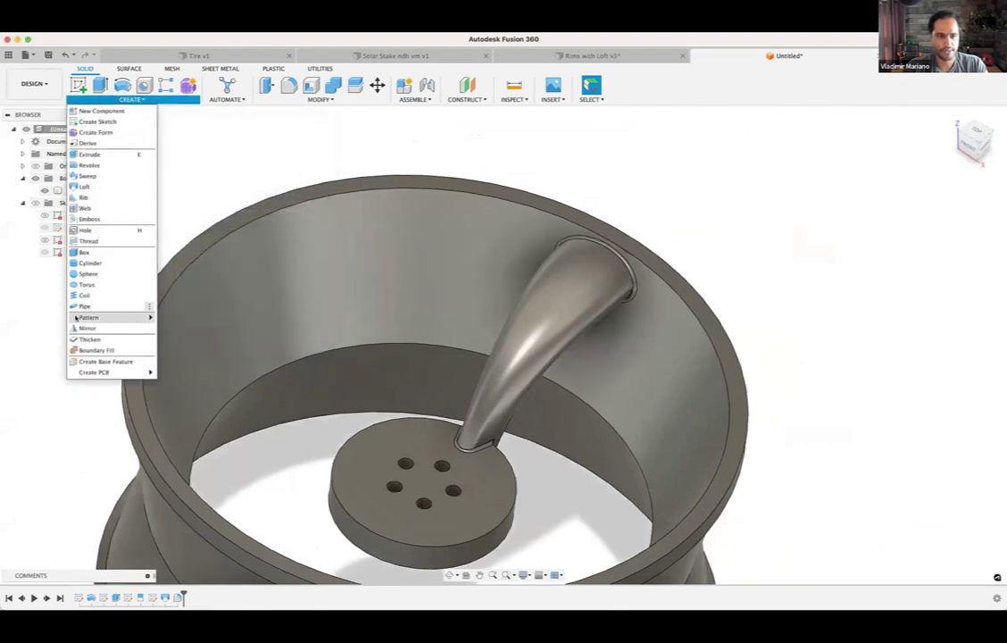
mouse_move(79, 317)
click(201, 329)
scroll(412, 308, down, 3)
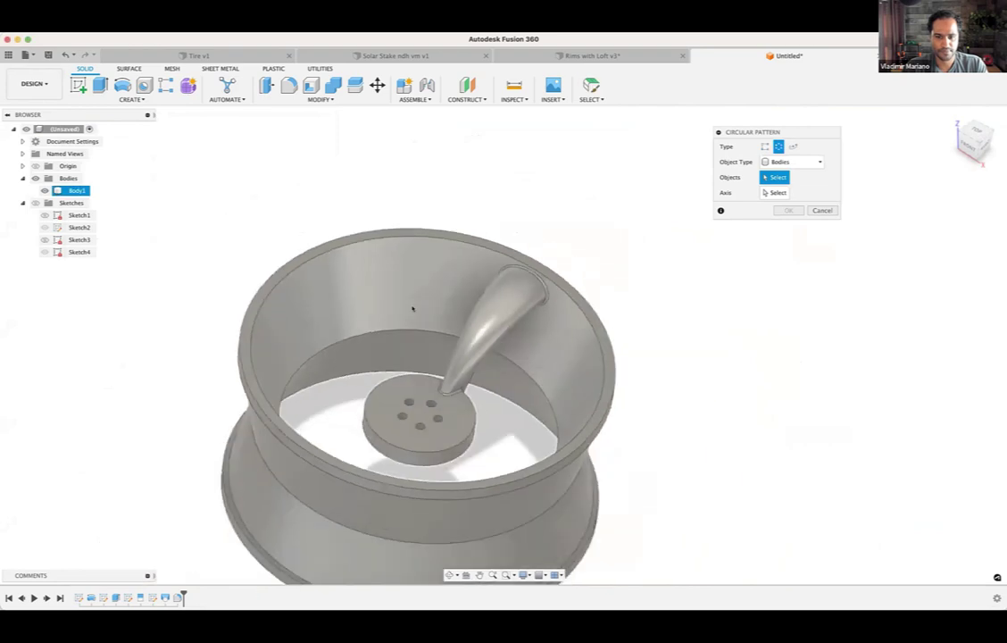
scroll(412, 308, down, 3)
mouse_move(423, 317)
middle_down()
mouse_move(434, 299)
mouse_move(434, 311)
middle_up()
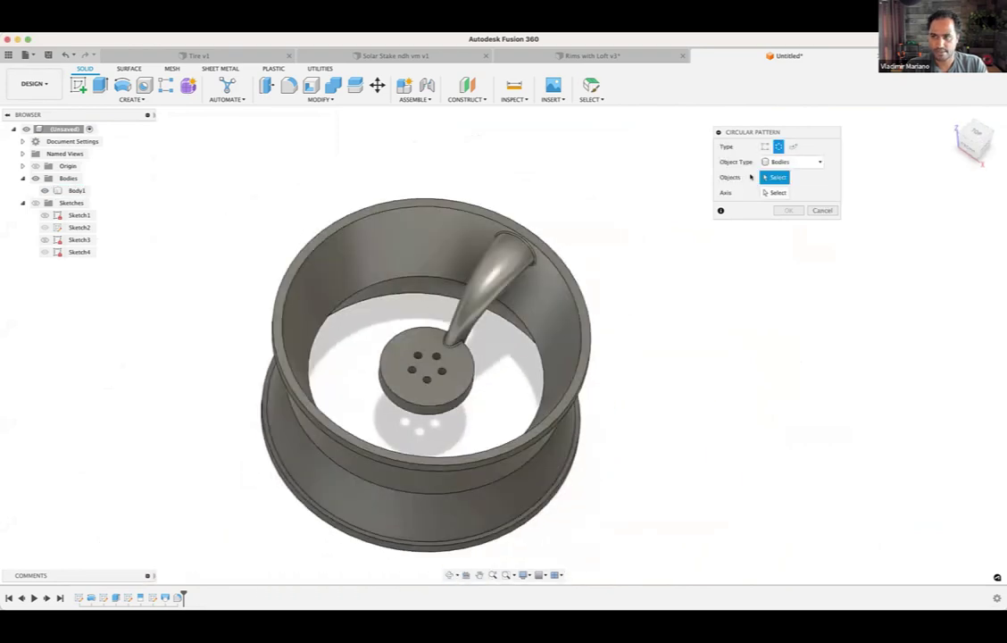
click(785, 161)
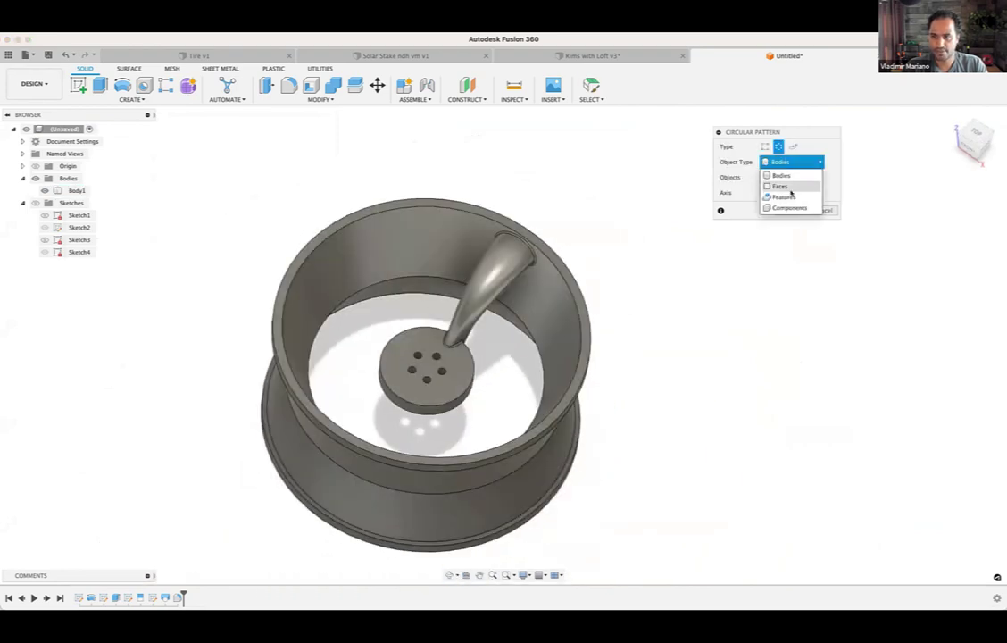
click(791, 196)
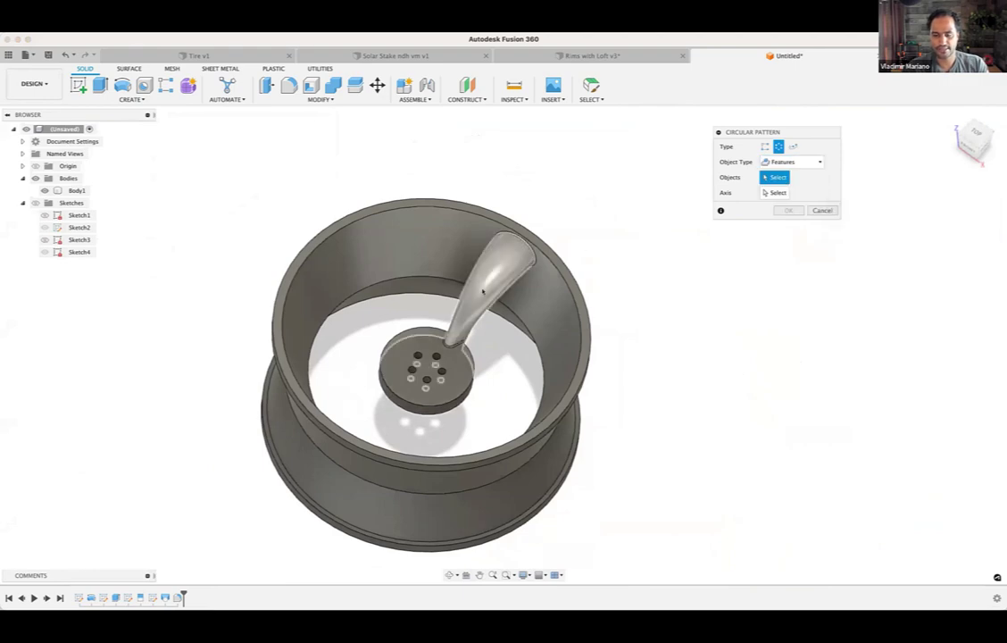
Step: Choose the spoke's loft and its fillet as the features to pattern
scroll(482, 293, up, 2)
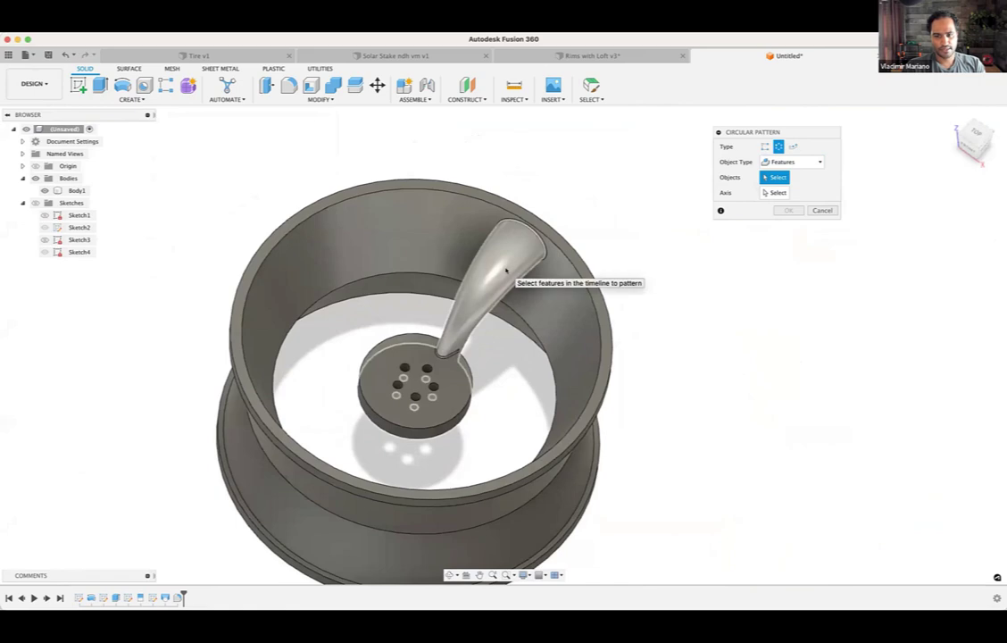
scroll(457, 360, up, 3)
scroll(457, 360, up, 2)
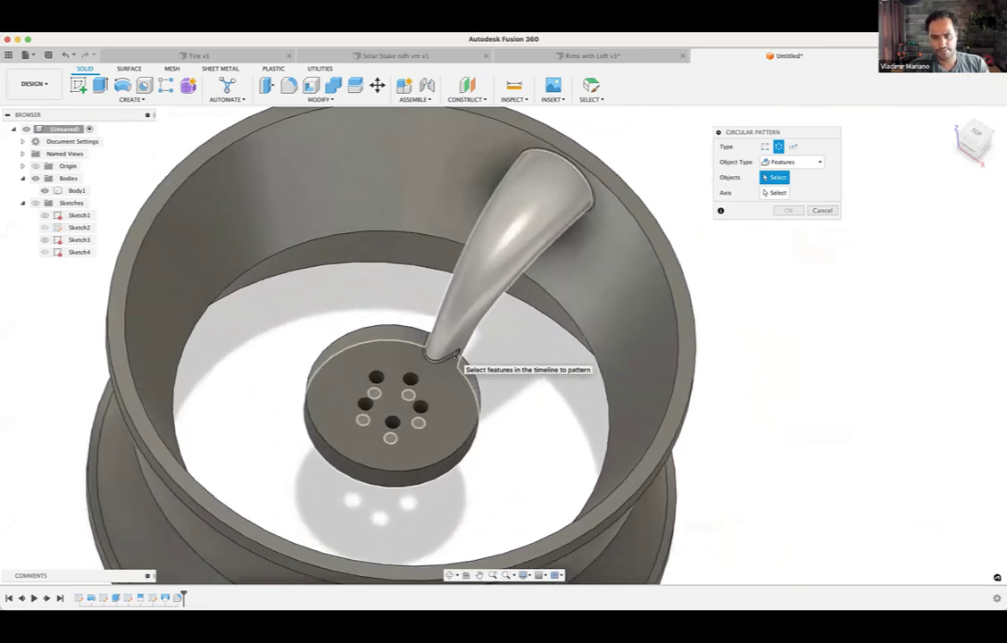
scroll(457, 360, up, 2)
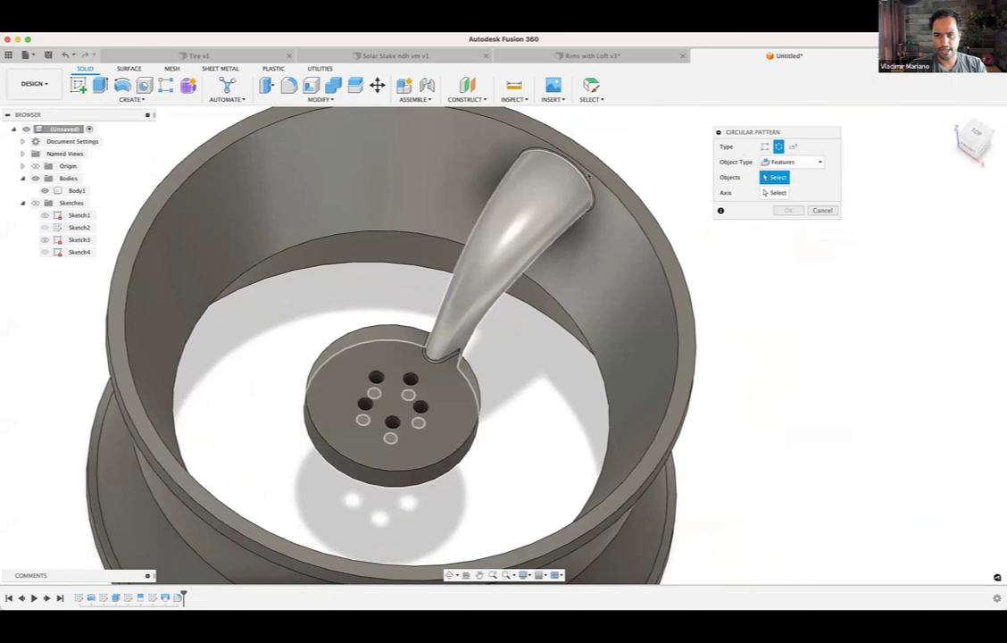
scroll(585, 195, up, 1)
shift+middle_drag(587, 190, 551, 193)
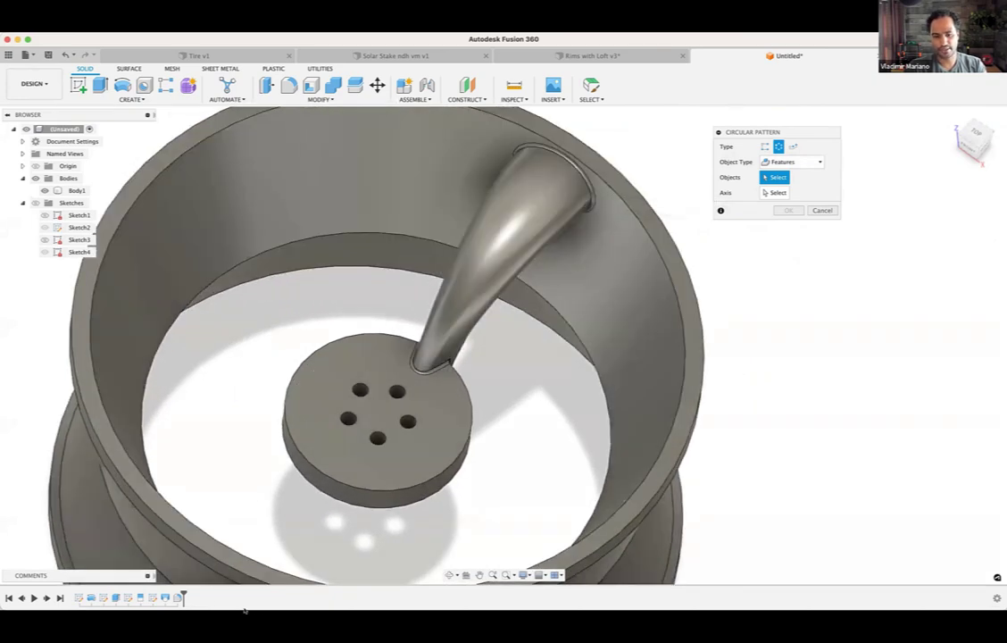
click(165, 597)
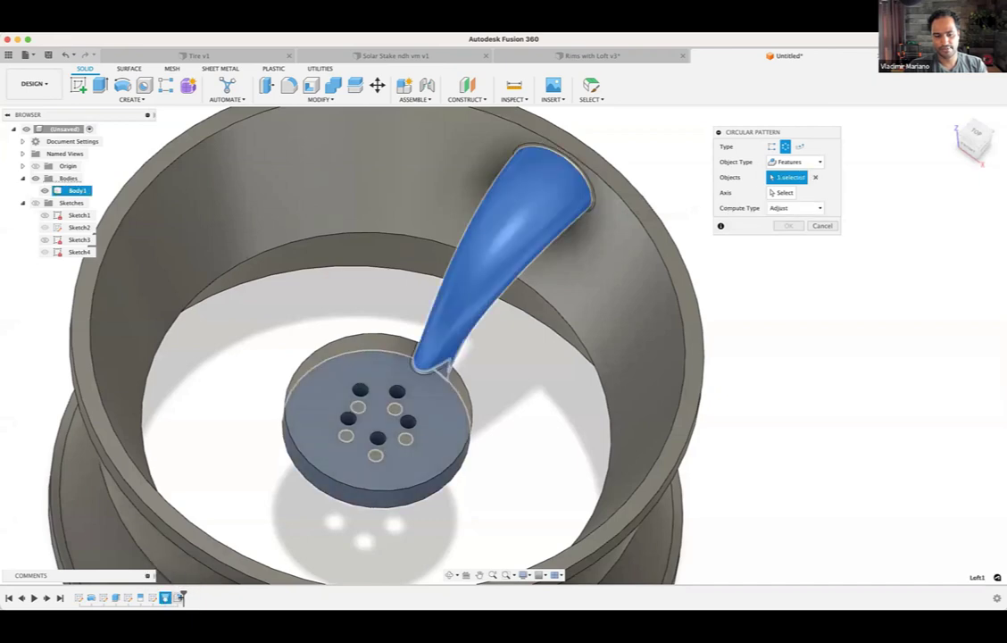
shift+click(178, 597)
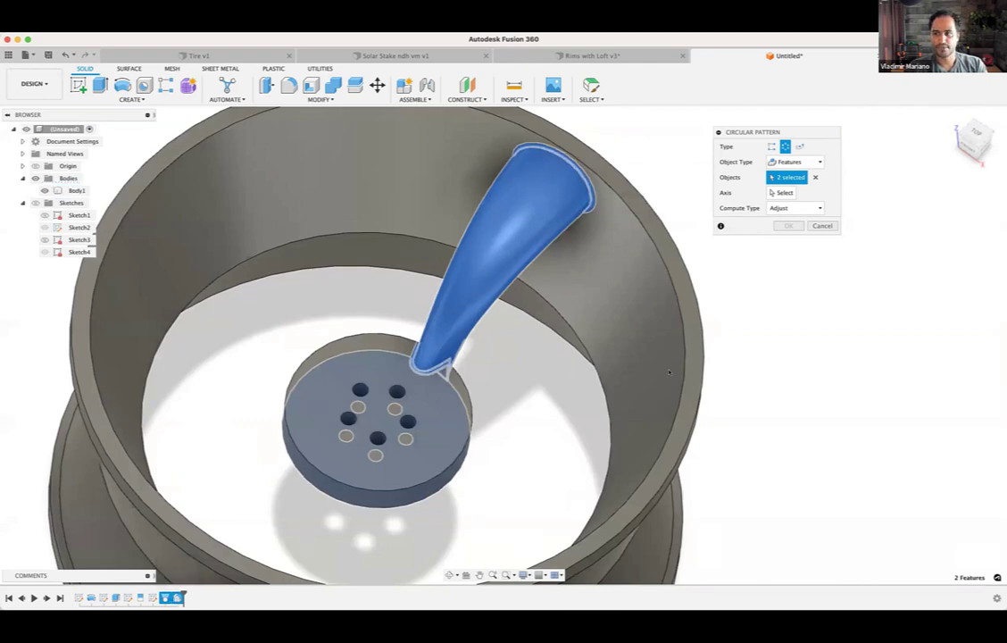
Step: Pattern the spoke features around the wheel's central vertical axis with a full distribution and a quantity of 7
click(781, 193)
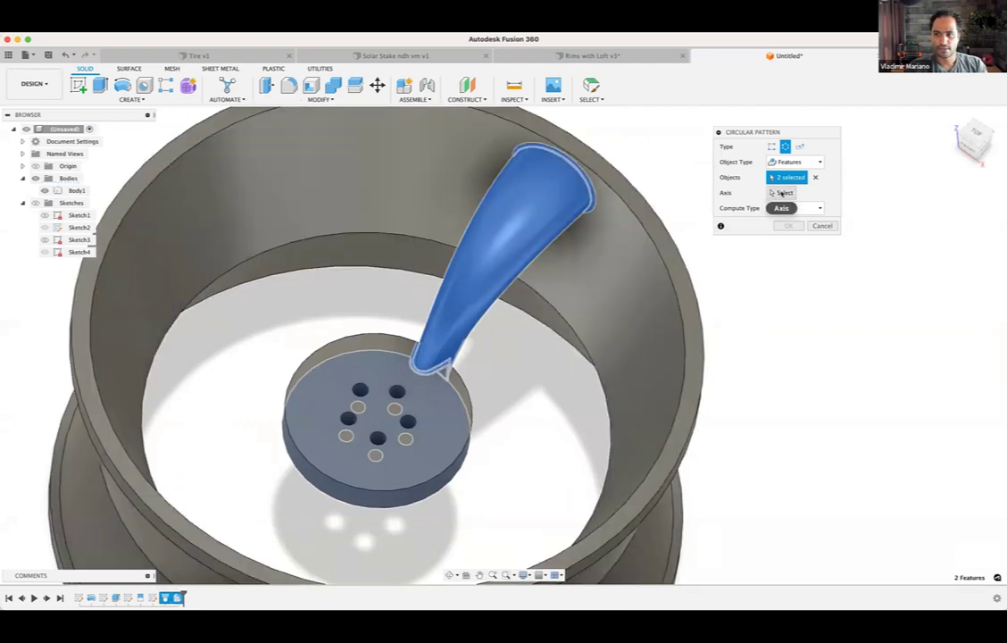
click(380, 404)
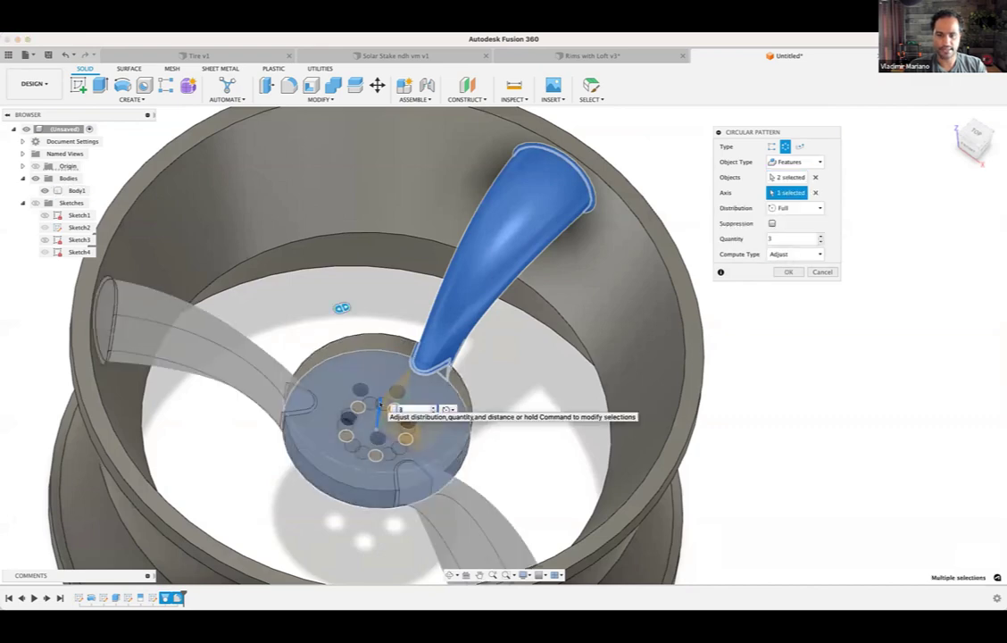
scroll(451, 446, down, 2)
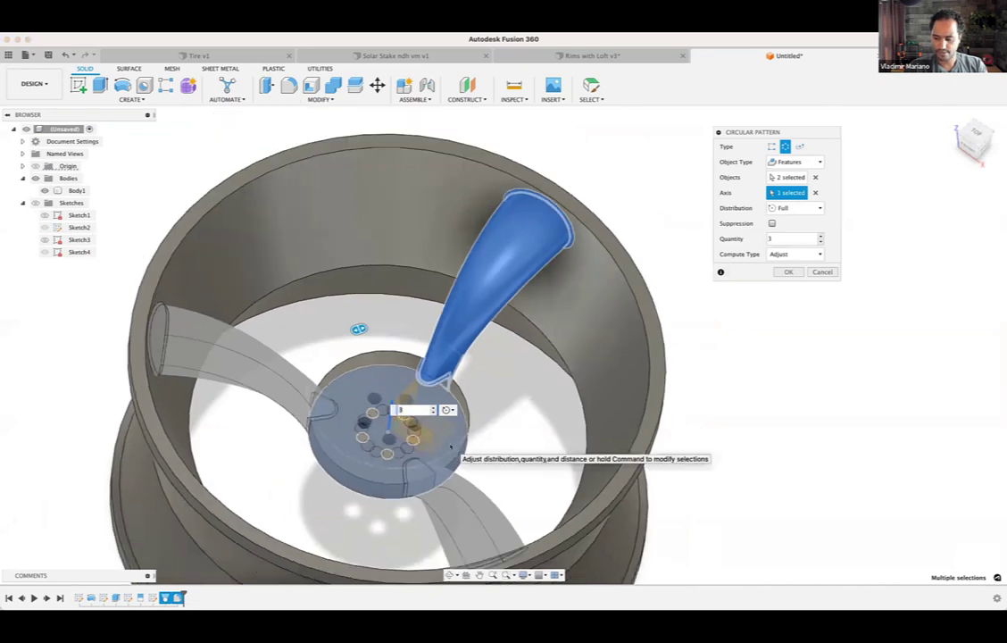
scroll(451, 446, down, 2)
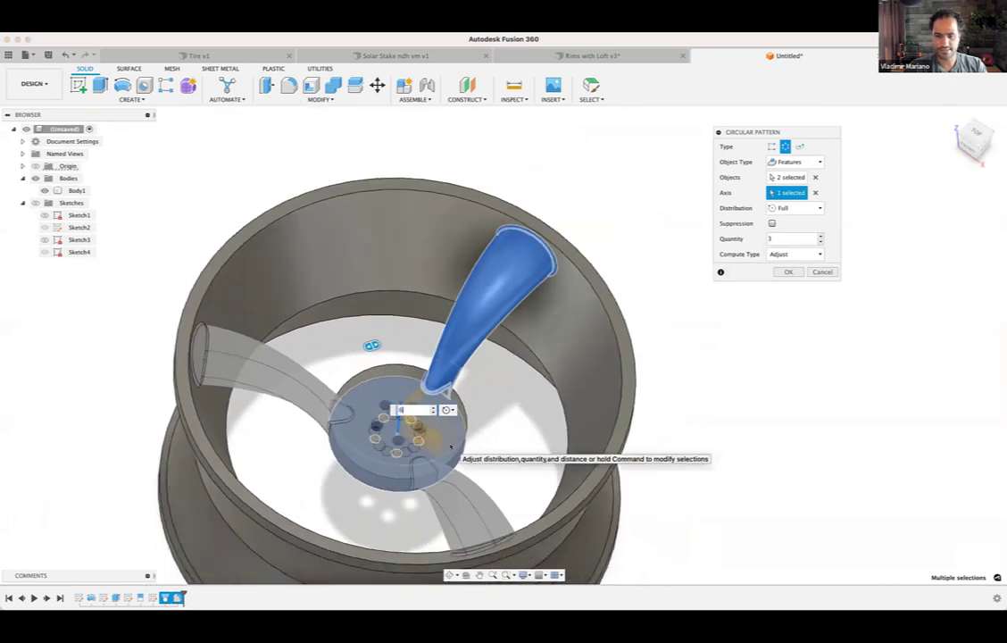
text(6)
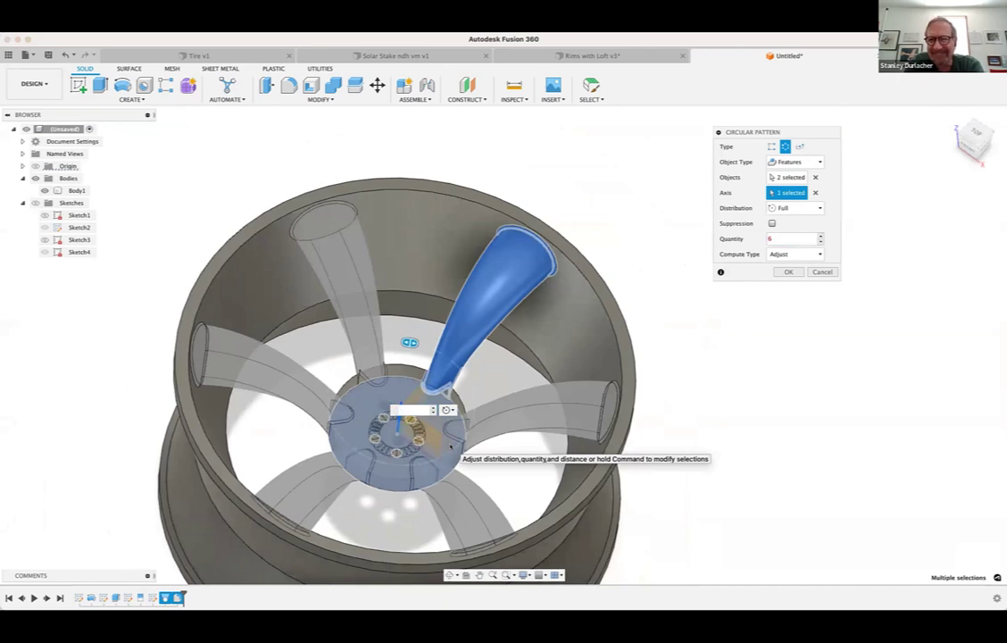
text(7)
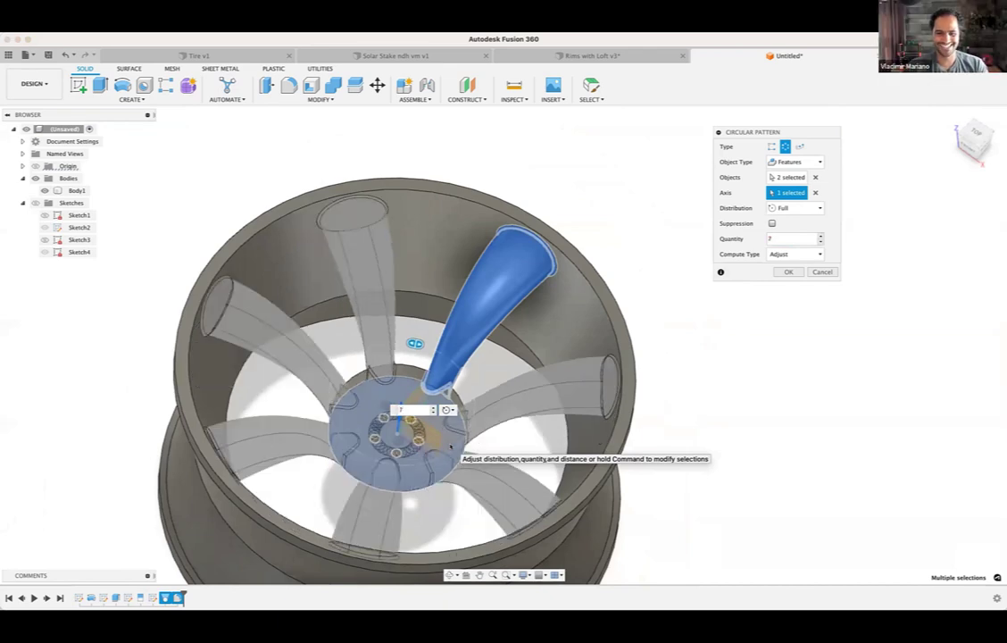
middle_drag(416, 468, 428, 412)
shift+middle_drag(428, 412, 432, 447)
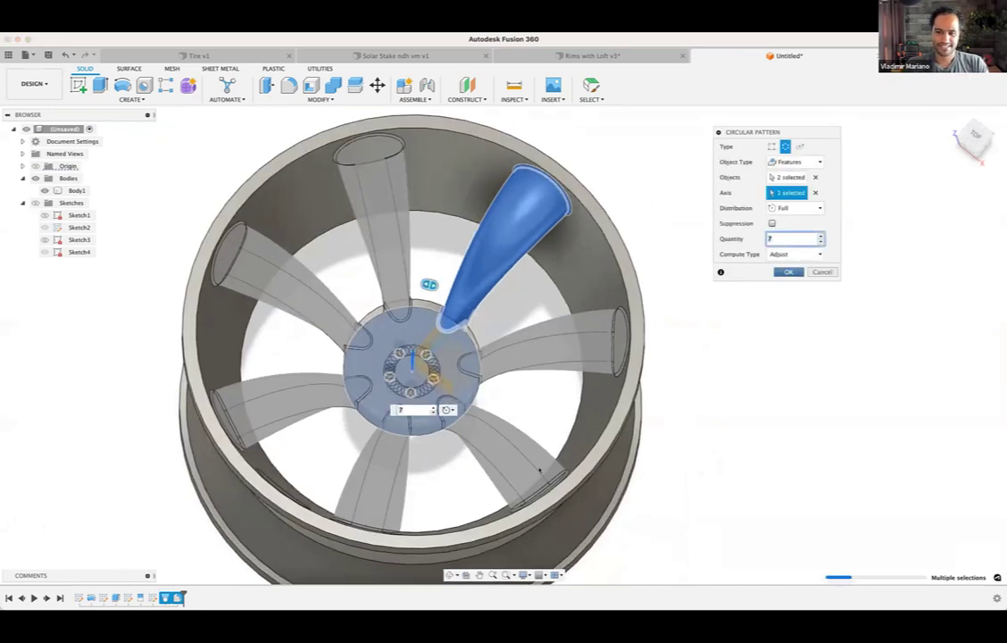
key(Return)
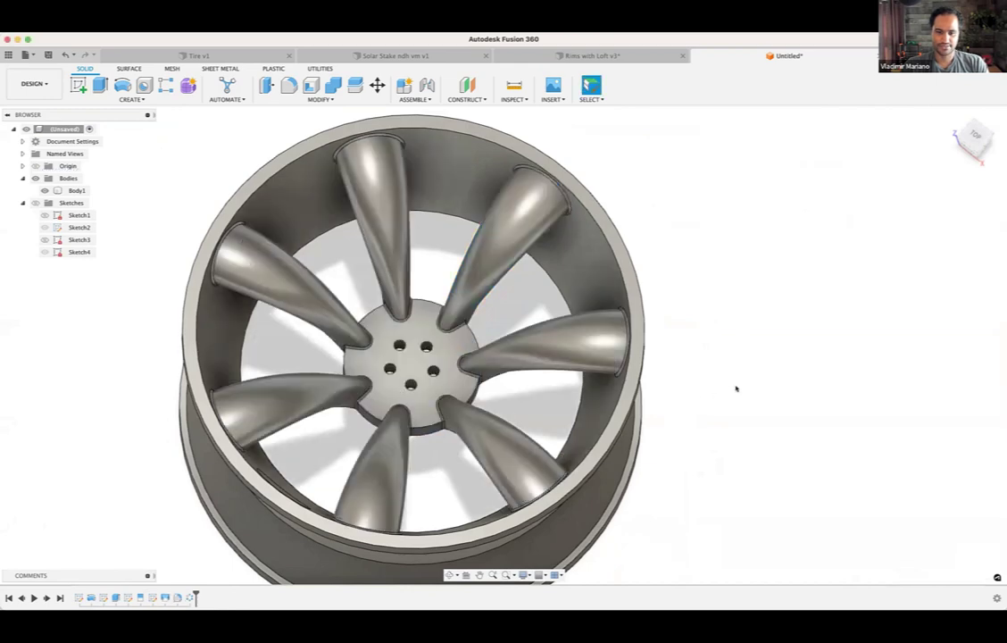
Step: Examine the patterned spokes and their joints with the hub and rim from several angles
mouse_move(737, 388)
shift+middle_down()
mouse_move(742, 412)
mouse_move(737, 392)
shift+middle_up()
scroll(737, 392, up, 3)
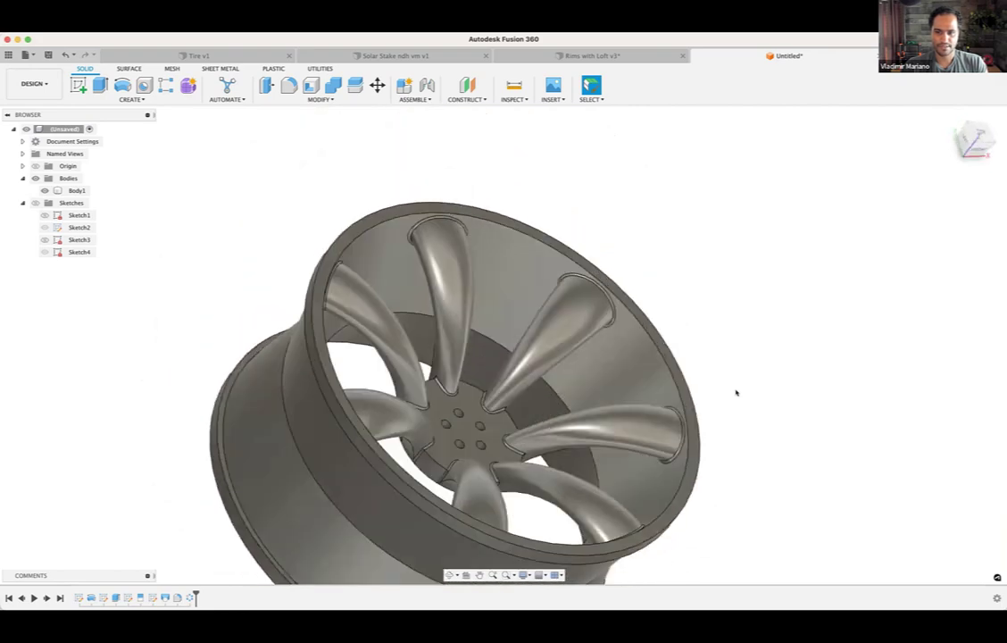
shift+scroll(737, 393, left, 10)
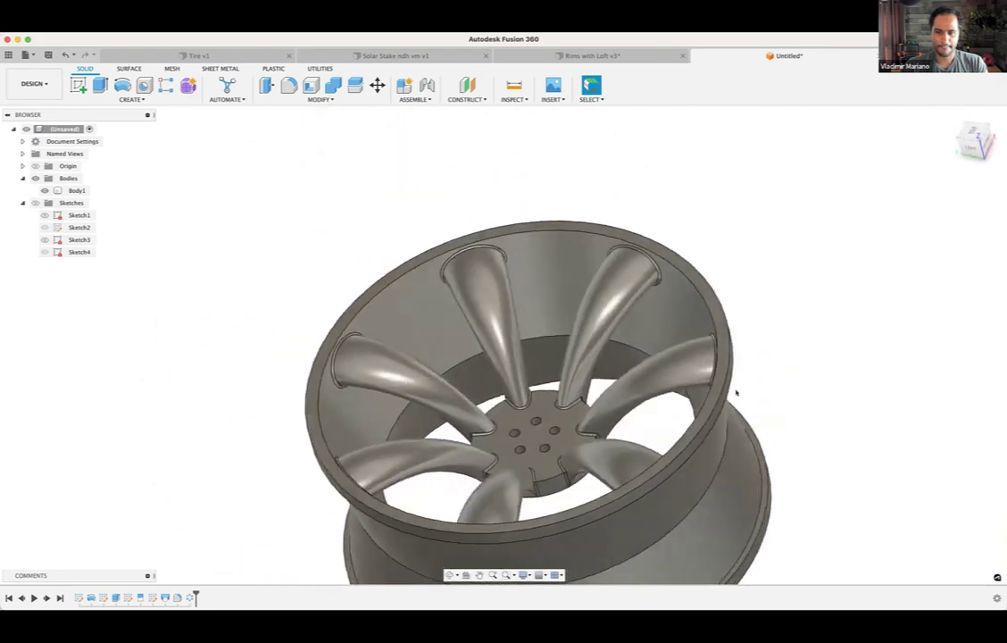
shift+scroll(737, 393, right, 5)
shift+scroll(737, 393, left, 3)
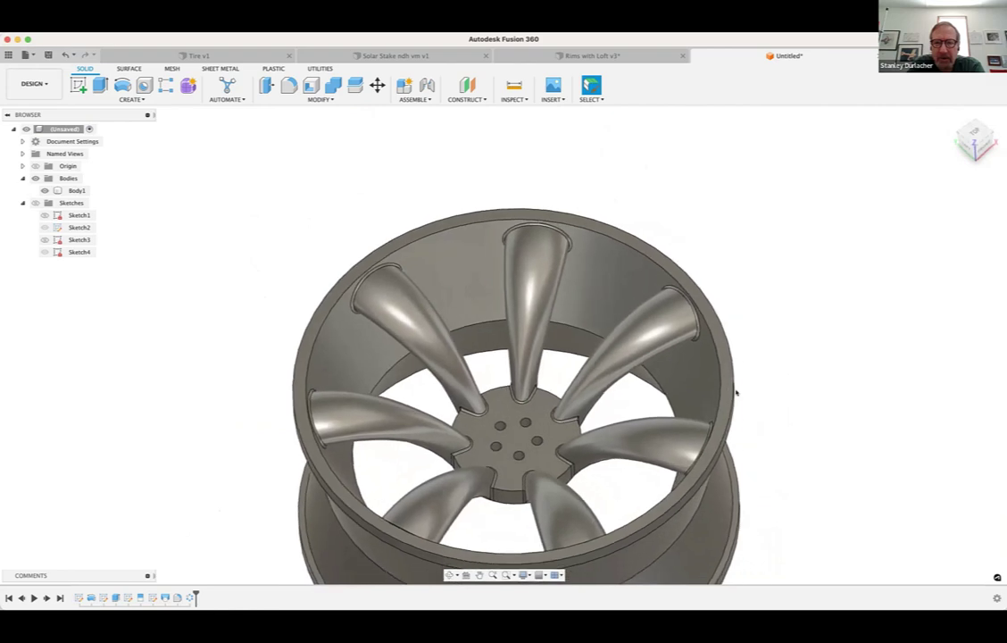
shift+scroll(737, 393, left, 3)
shift+scroll(736, 393, up, 3)
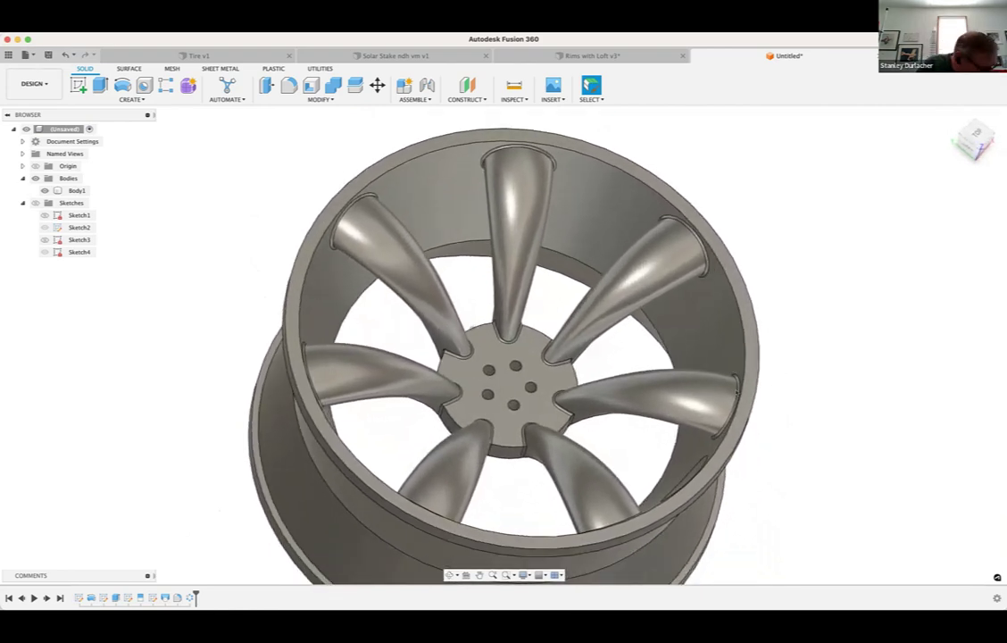
scroll(757, 388, right, 3)
shift+scroll(634, 283, up, 5)
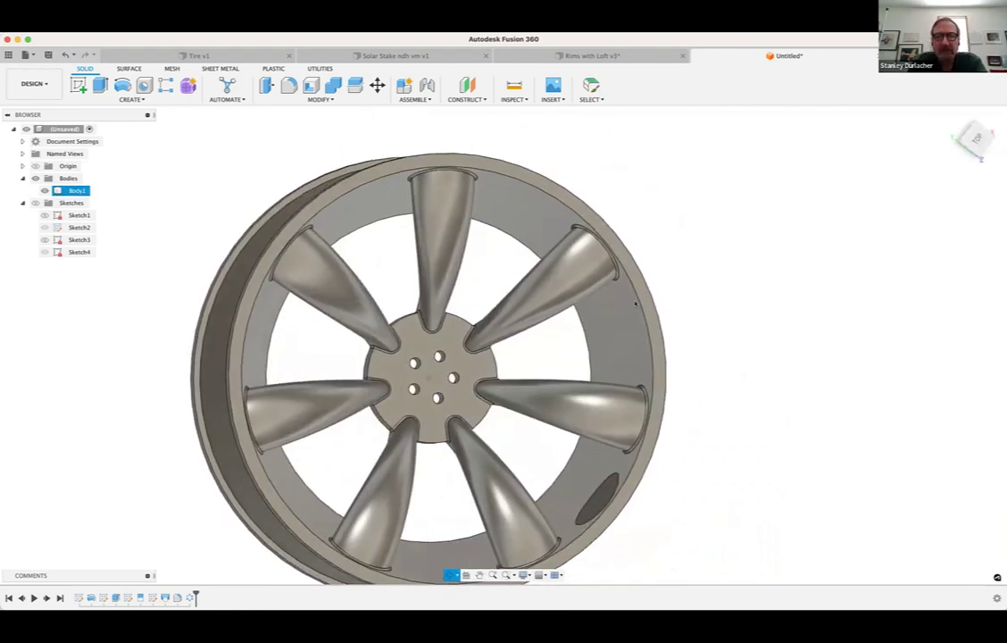
shift+scroll(634, 283, down, 5)
click(171, 364)
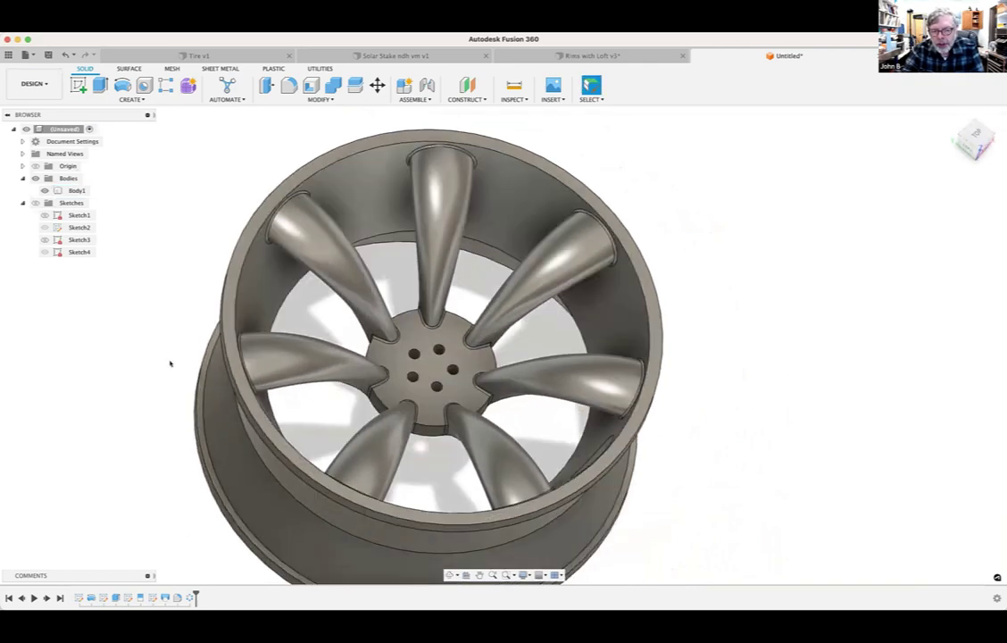
scroll(171, 364, up, 2)
shift+scroll(170, 363, left, 3)
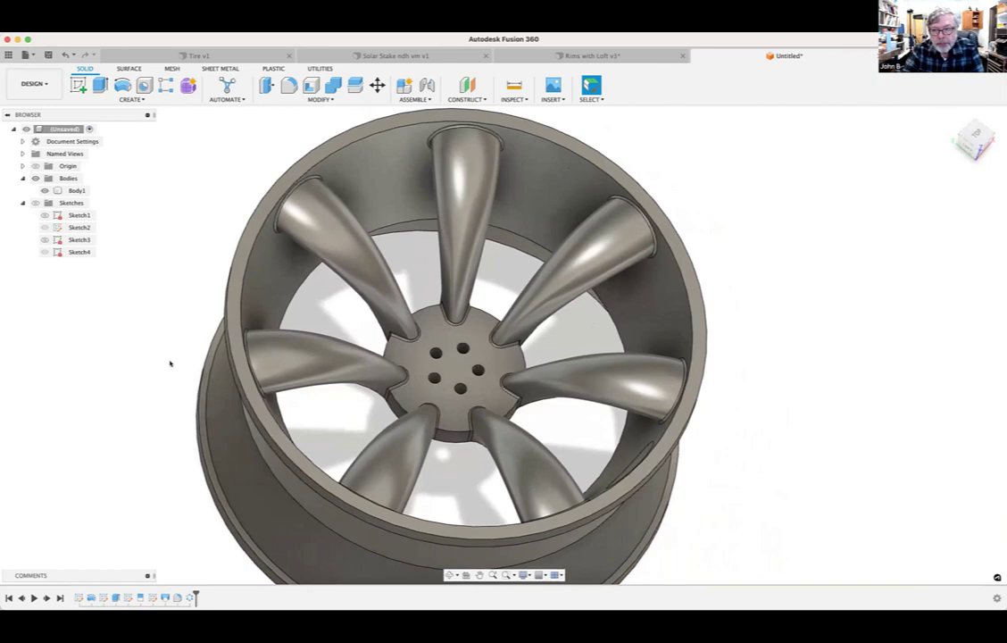
shift+scroll(170, 364, left, 3)
shift+scroll(348, 427, left, 3)
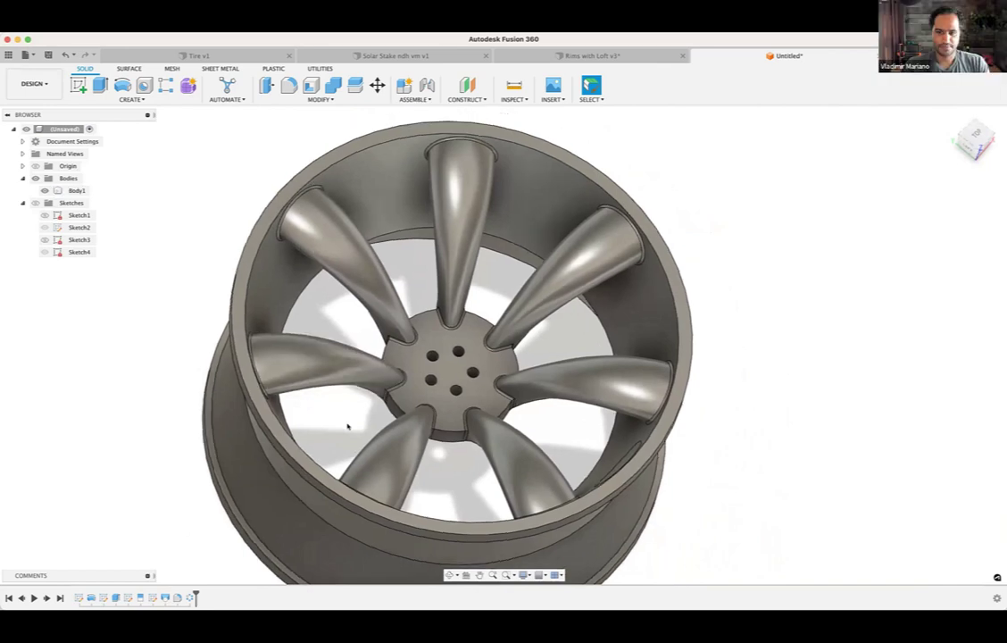
shift+scroll(348, 427, down, 1)
shift+scroll(348, 425, down, 4)
shift+scroll(348, 421, up, 3)
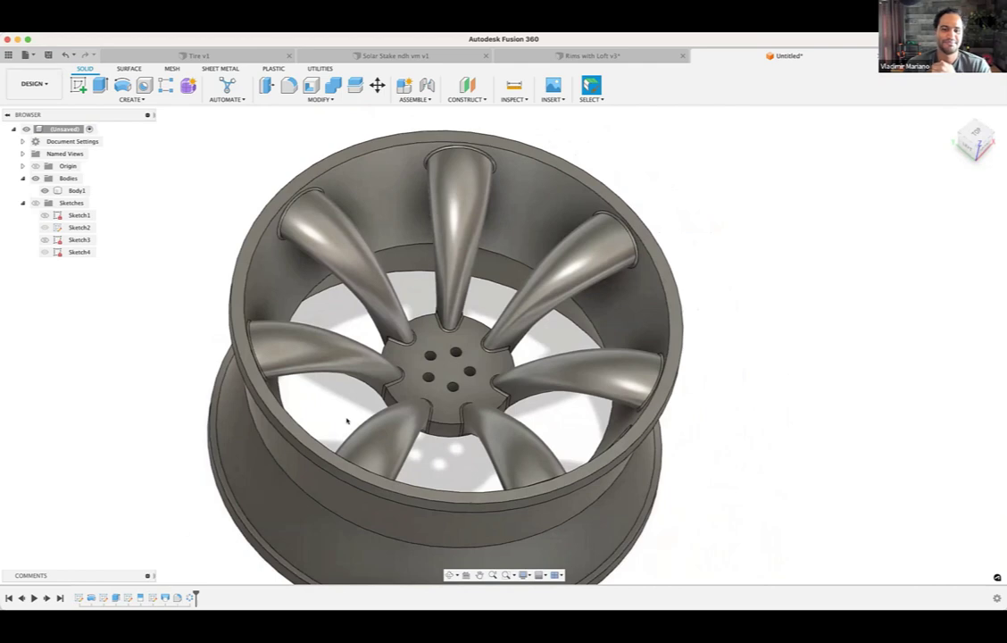
scroll(347, 421, left, 1)
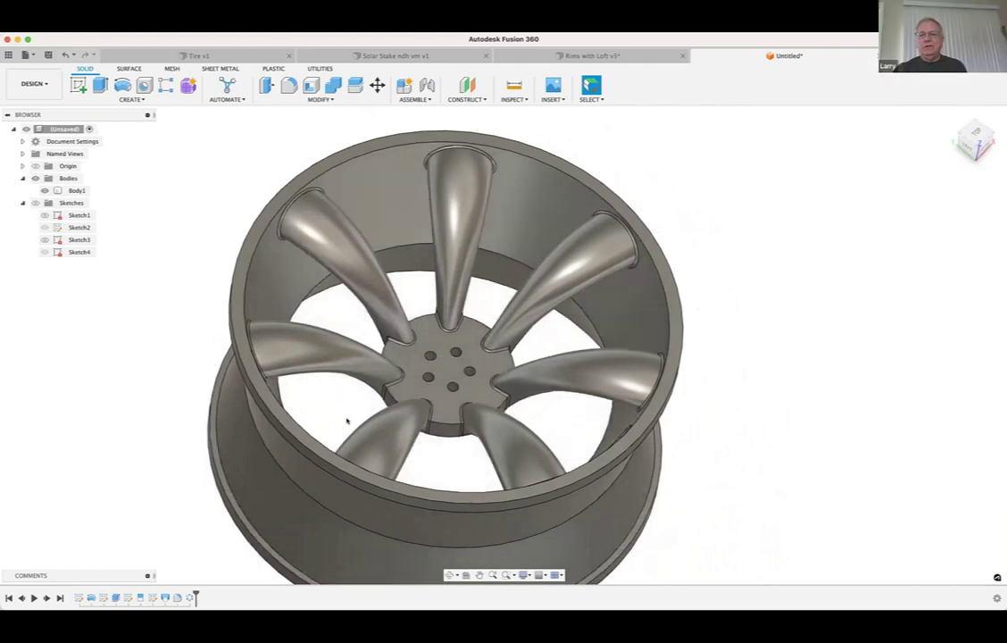
shift+scroll(359, 425, right, 2)
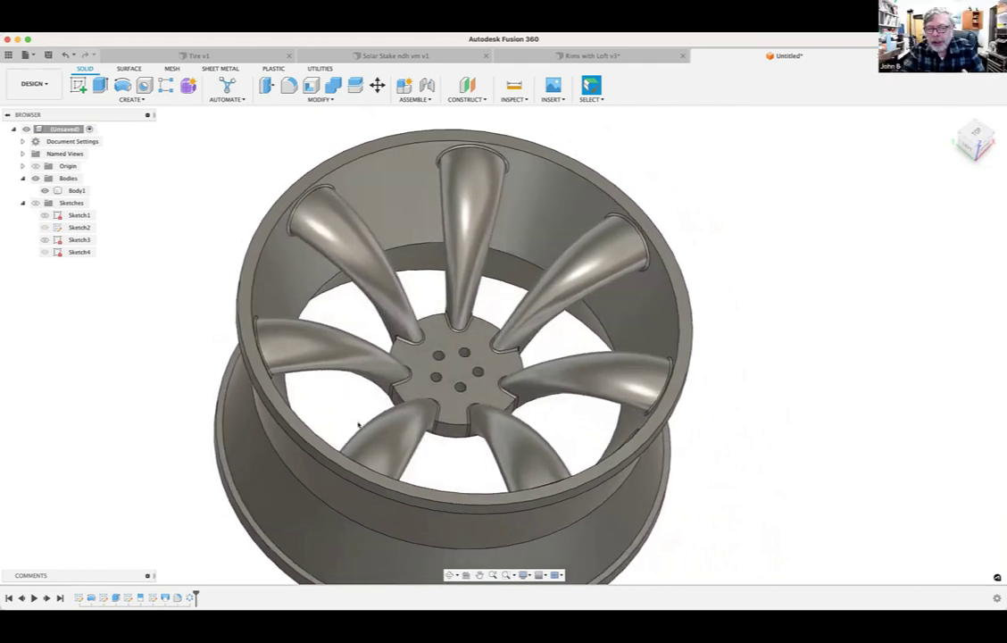
Step: Examine the completed seven-spoke rim, its hub face and bolt holes from above and at oblique angles
shift+scroll(359, 425, right, 2)
shift+scroll(358, 425, right, 5)
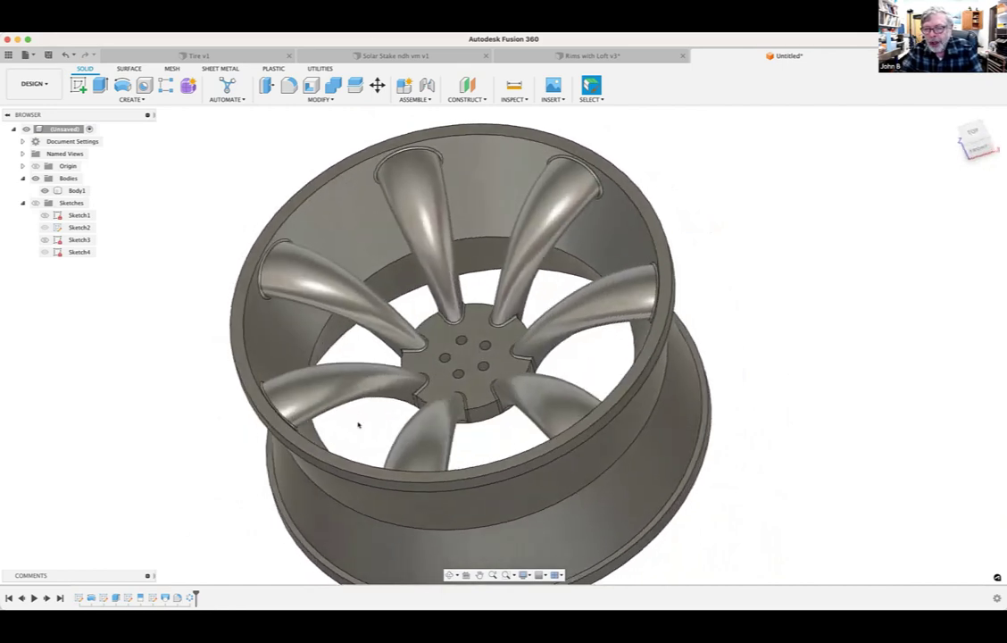
shift+scroll(366, 420, right, 3)
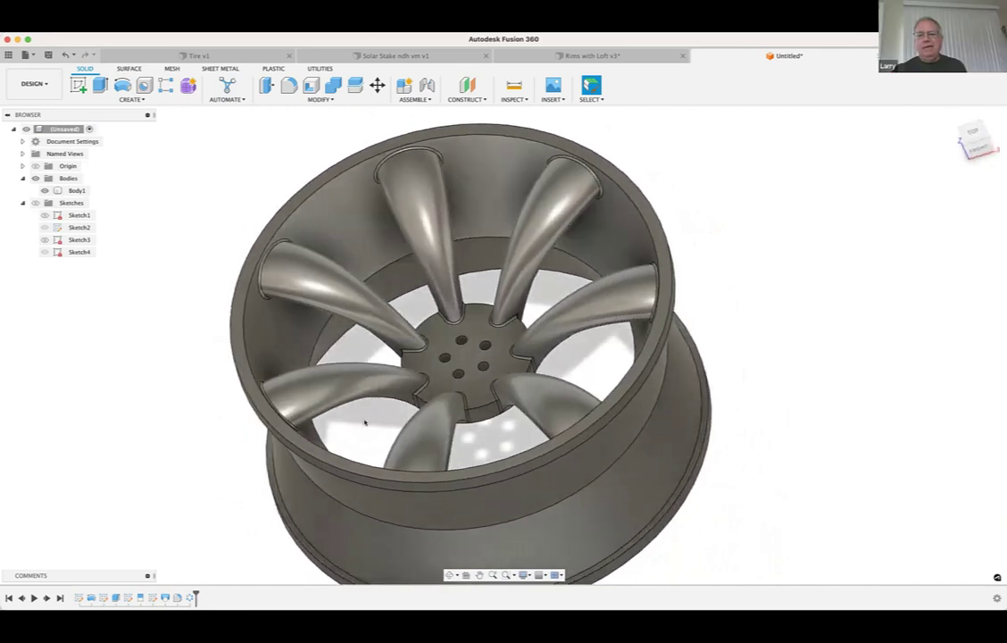
scroll(366, 421, up, 5)
shift+scroll(365, 422, up, 5)
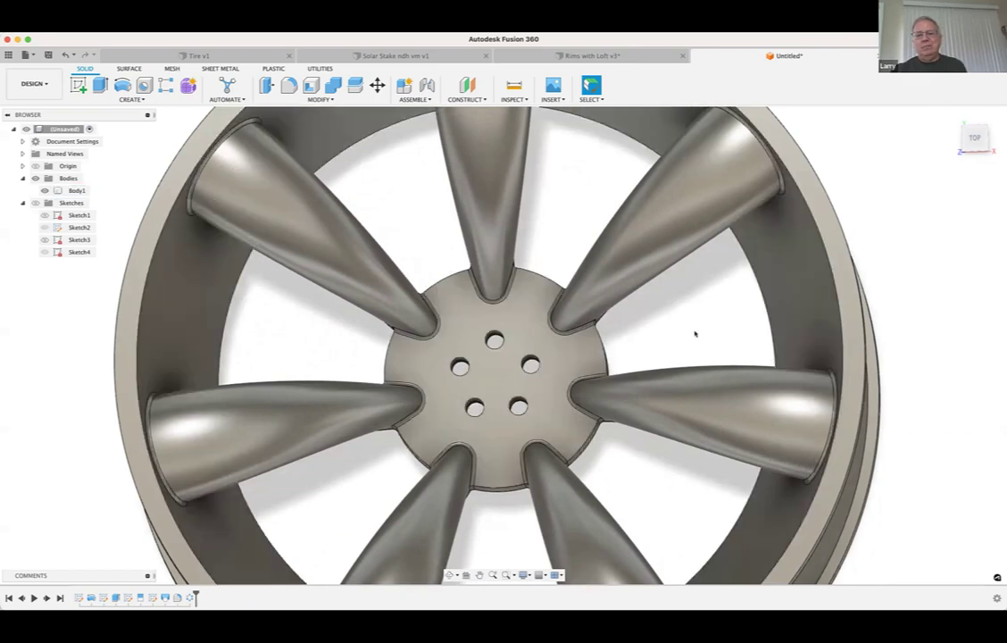
shift+scroll(714, 348, down, 5)
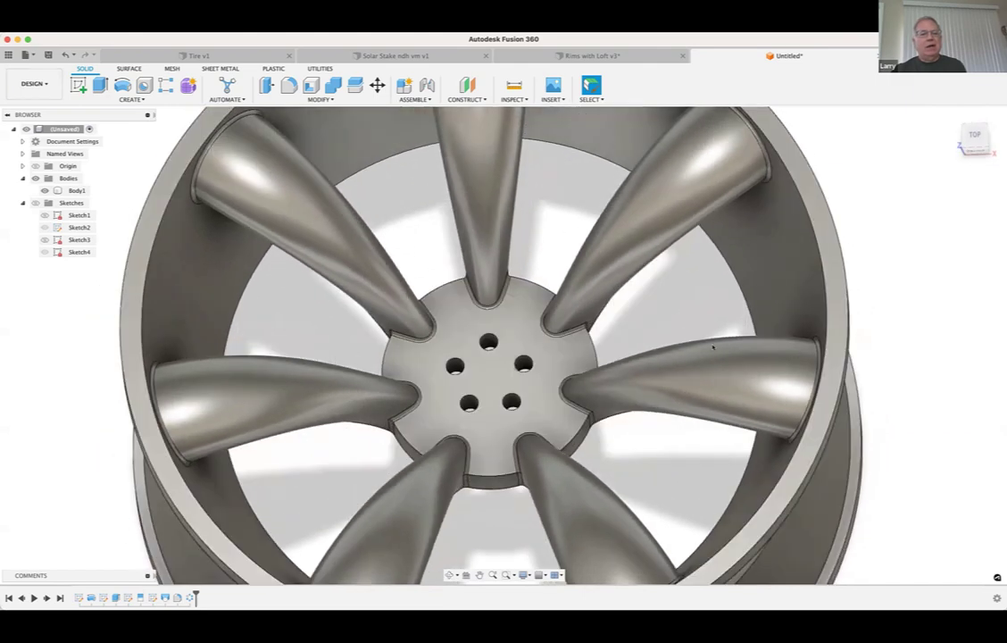
shift+scroll(713, 347, down, 3)
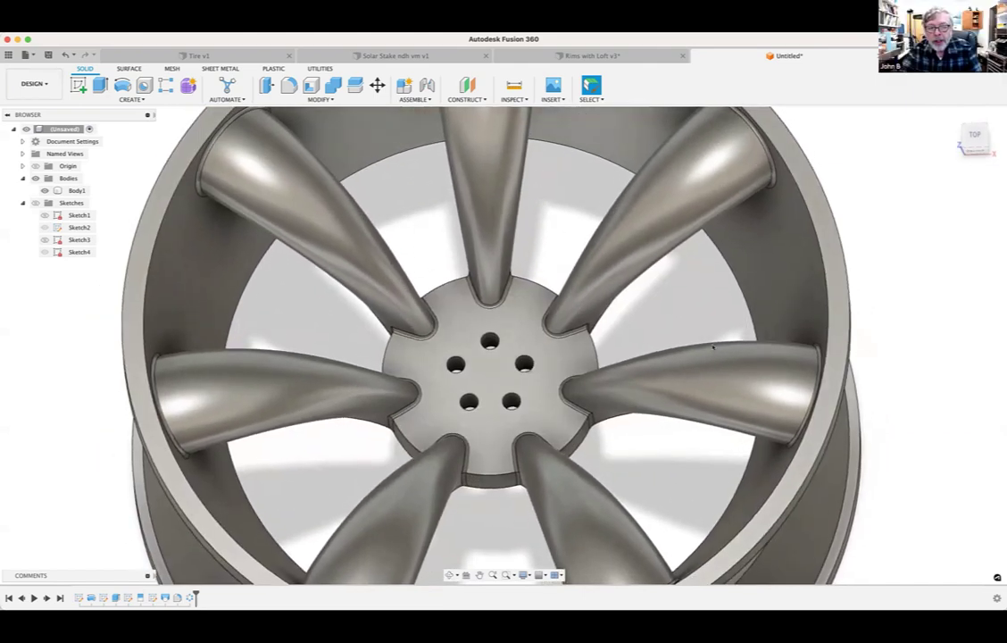
shift+scroll(713, 347, down, 3)
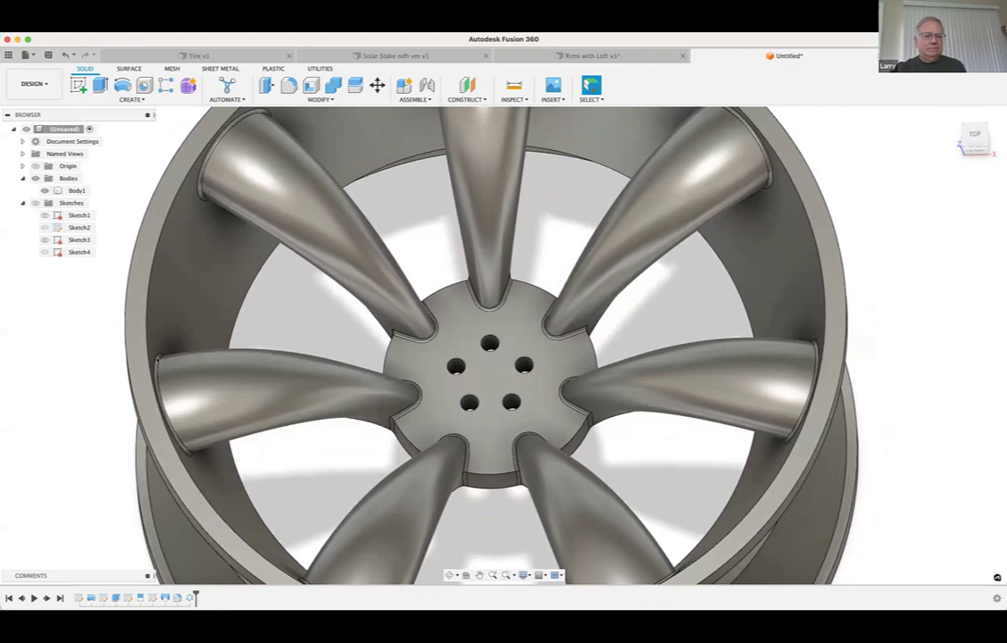
scroll(540, 421, down, 3)
shift+middle_drag(541, 422, 570, 361)
scroll(571, 361, down, 2)
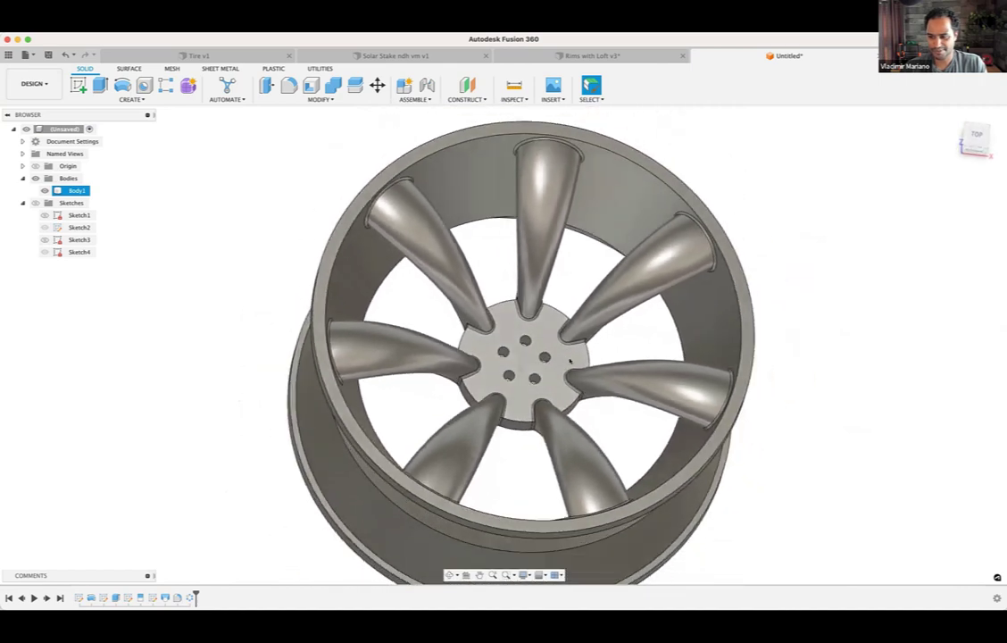
shift+scroll(570, 360, left, 5)
click(235, 315)
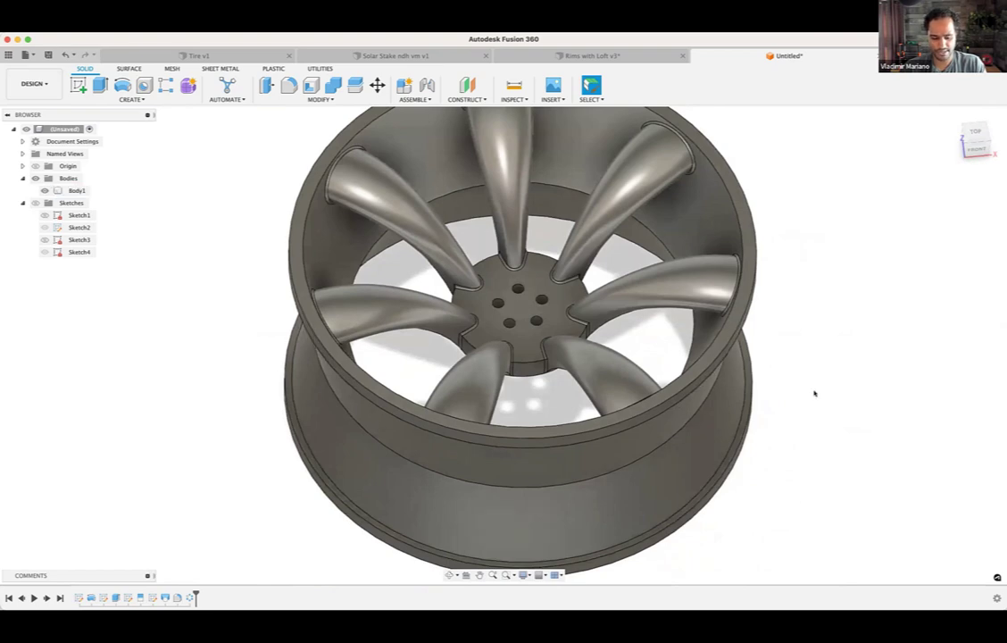
Step: Open the appearance library at the Chrome group of metals, with appearances applied to bodies and components
key(a)
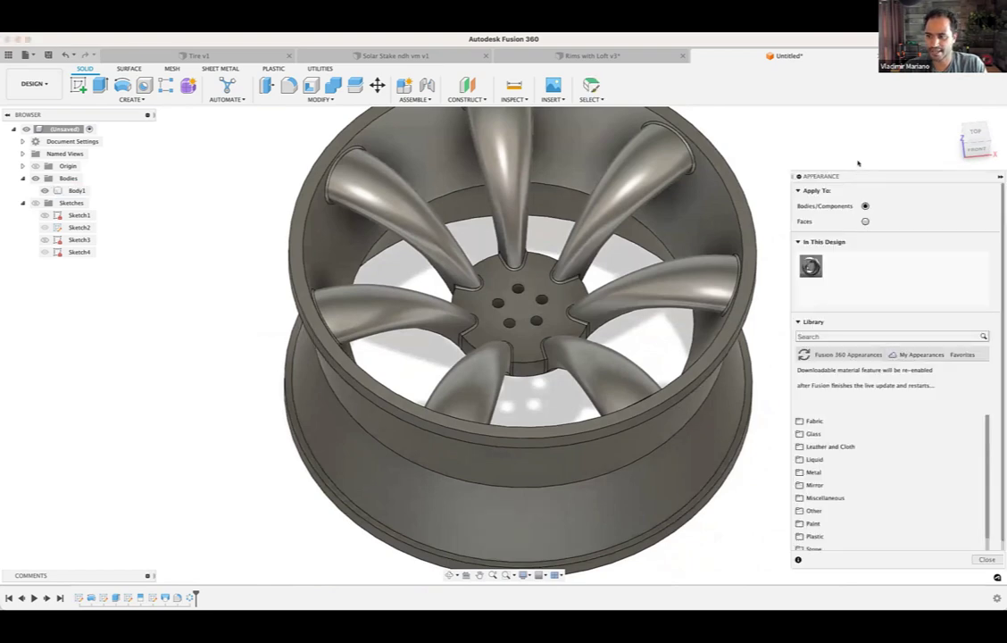
scroll(799, 513, down, 3)
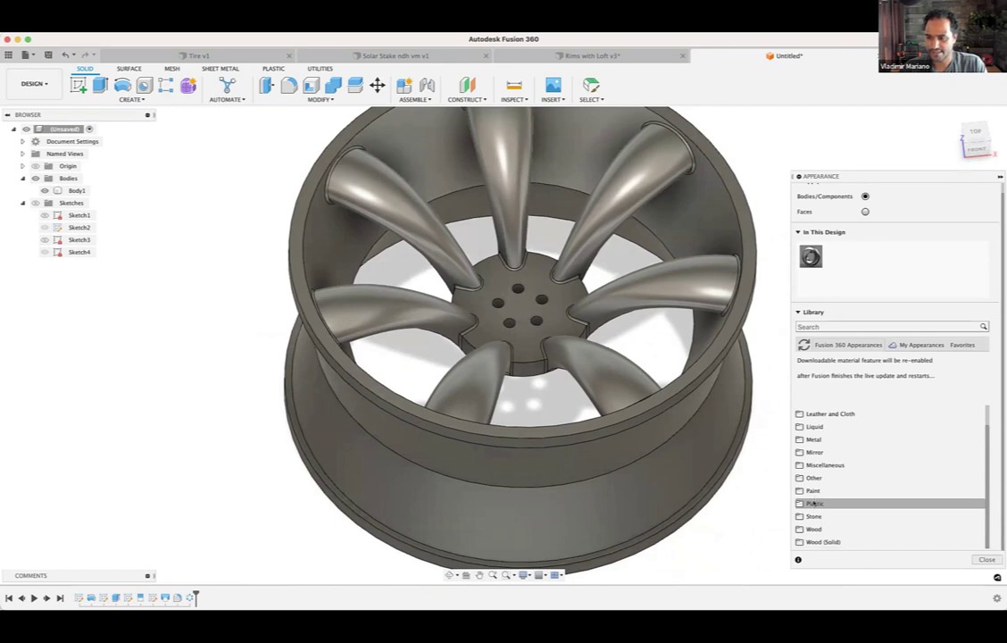
click(800, 439)
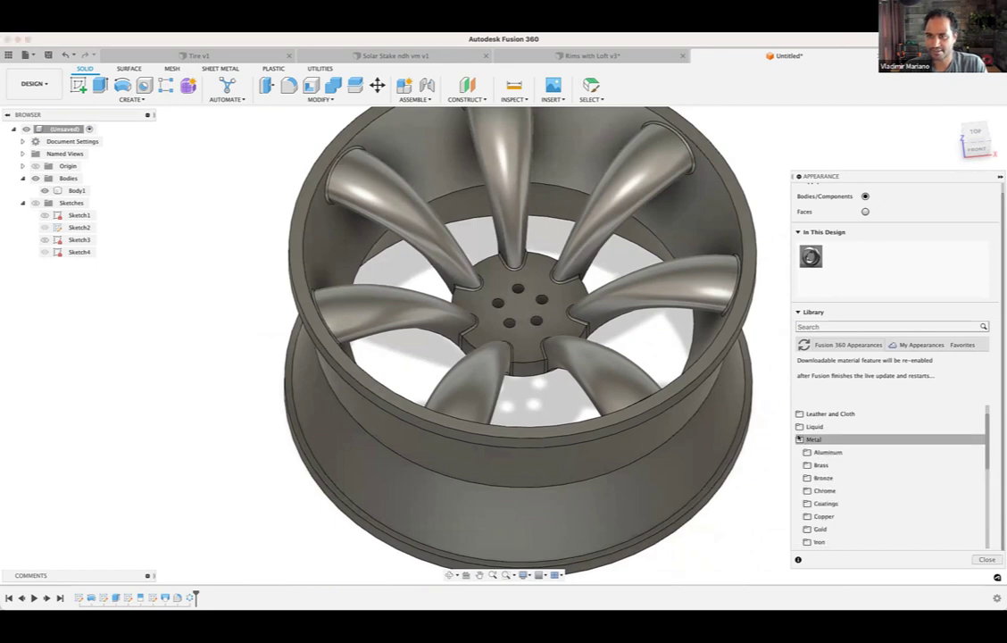
click(809, 490)
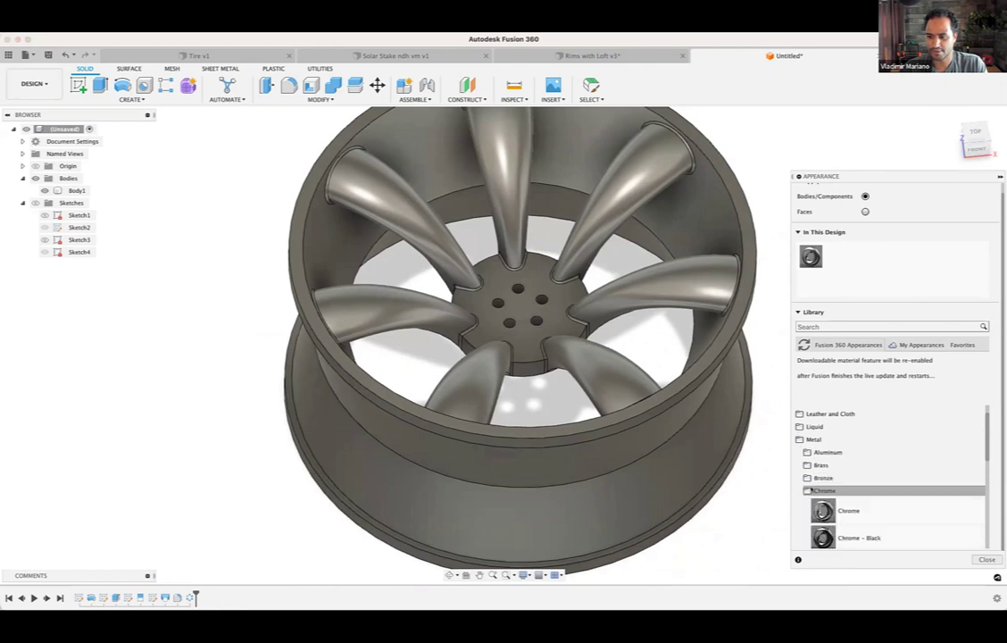
Step: Apply the Chrome metal appearance to the wheel body
scroll(809, 490, down, 1)
drag(822, 486, 679, 467)
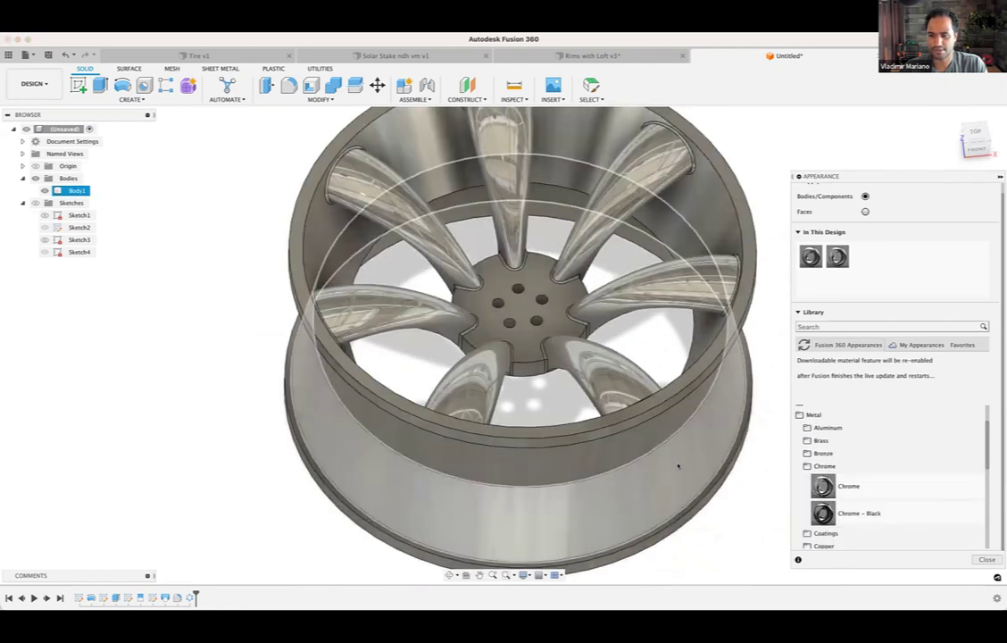
scroll(627, 452, down, 3)
shift+middle_drag(626, 452, 686, 465)
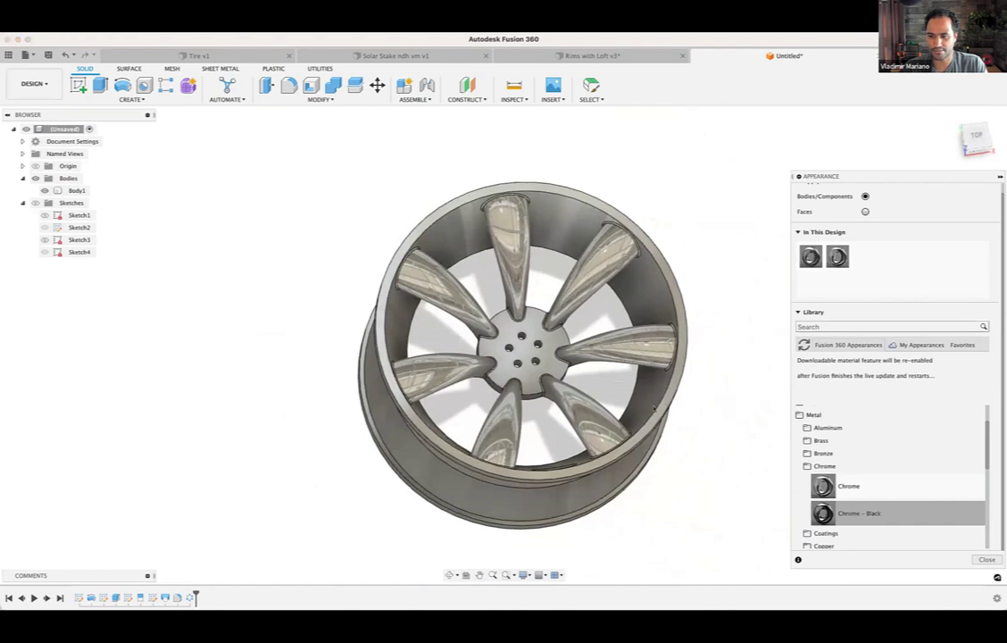
Step: Apply the Chrome - Black appearance to the wheel body and collapse the appearance settings
drag(653, 408, 652, 410)
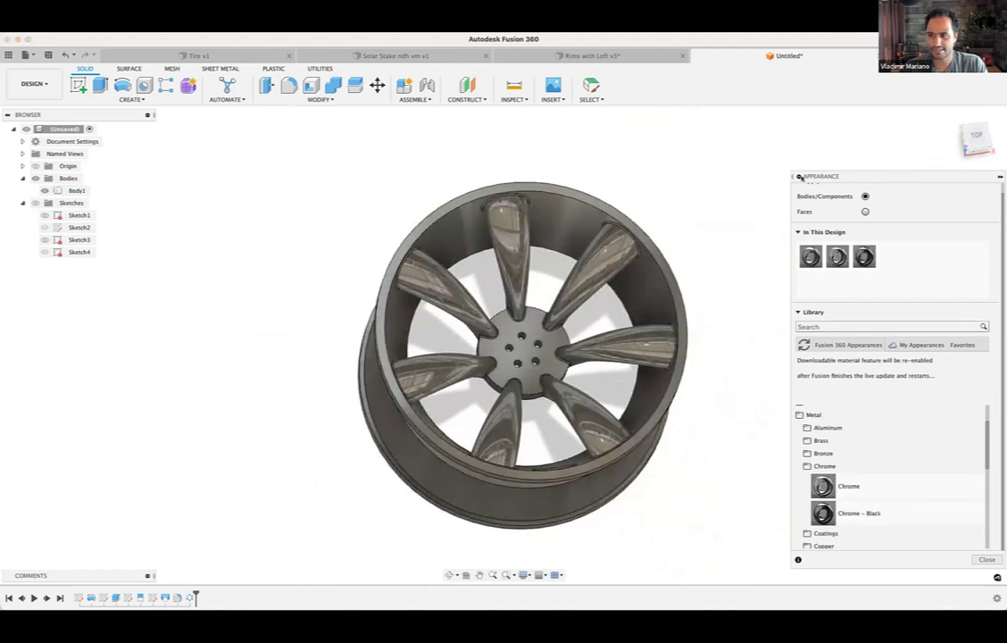
click(800, 177)
Step: Inspect the black chrome finish on the wheel's front, back and outer barrel
shift+middle_drag(698, 352, 678, 366)
scroll(678, 367, up, 3)
scroll(678, 366, up, 1)
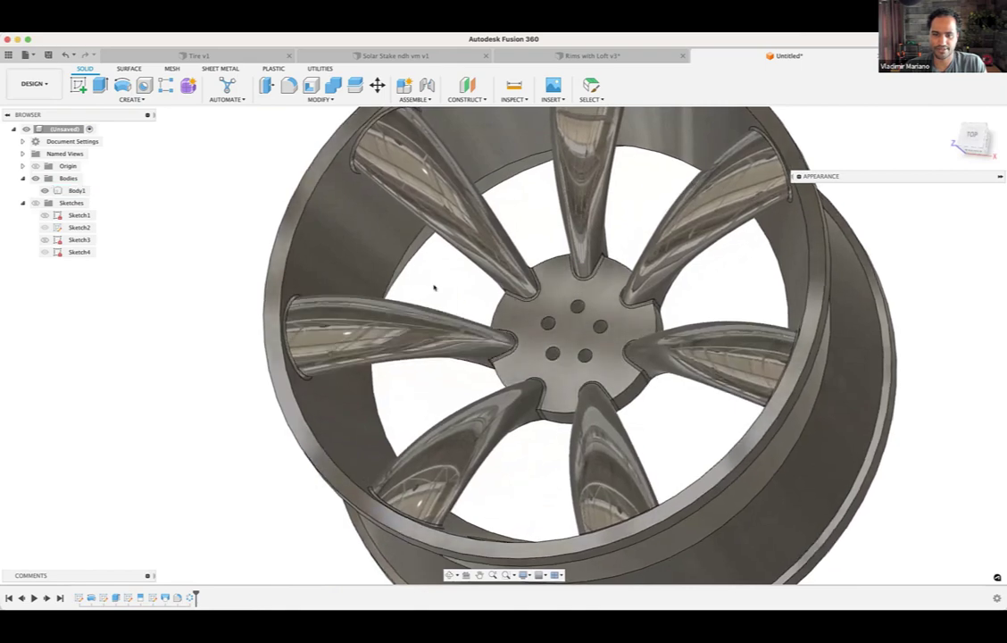
shift+middle_drag(433, 286, 435, 288)
shift+middle_drag(601, 318, 602, 319)
shift+scroll(603, 318, up, 10)
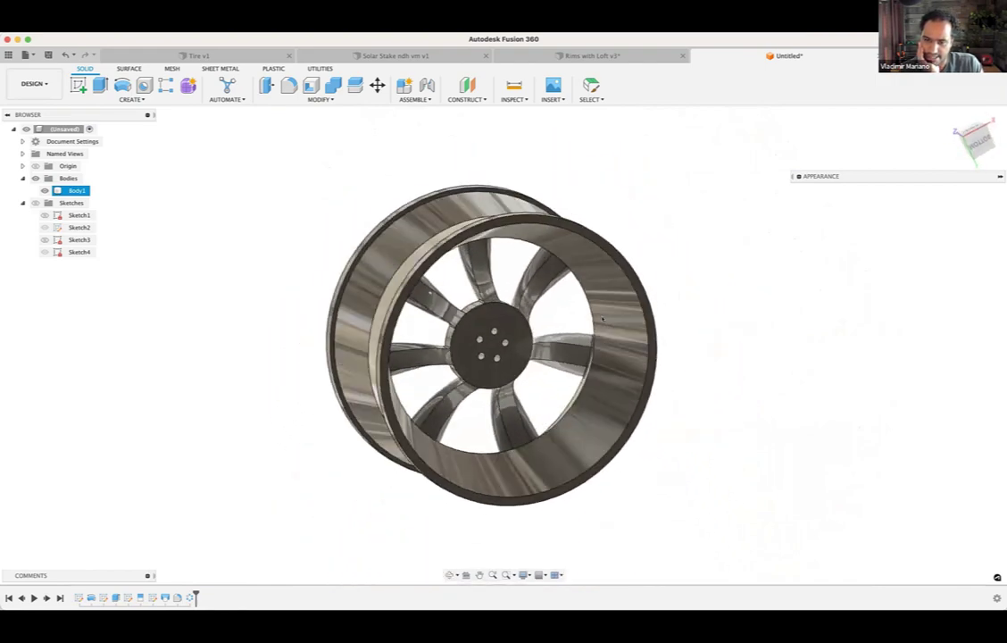
shift+scroll(602, 319, up, 10)
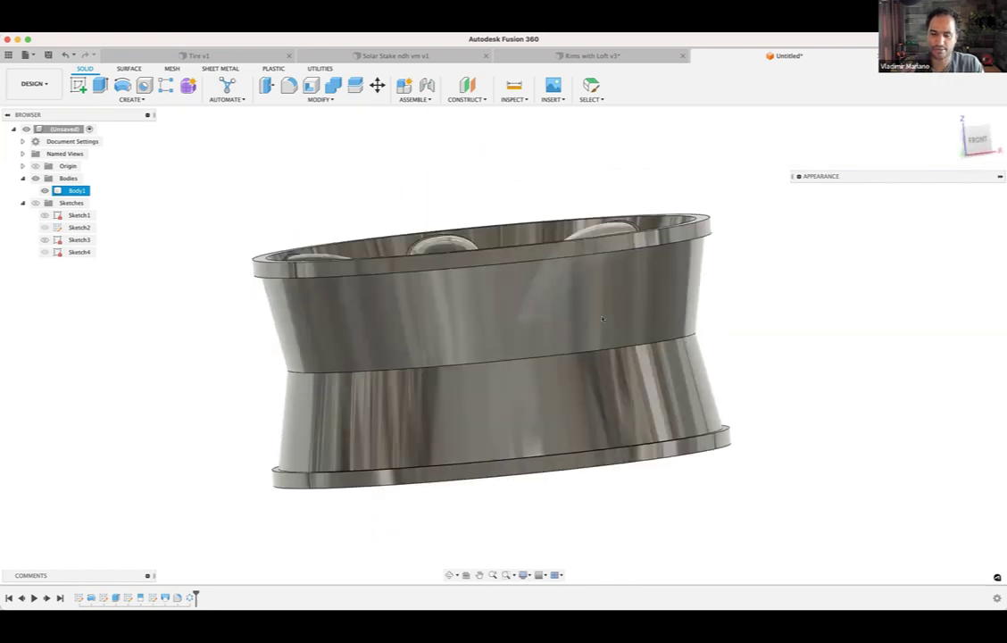
Step: Fillet the circular edge around the waist of the wheel's outer barrel with a 20 mm radius
scroll(603, 319, up, 3)
shift+scroll(603, 319, up, 3)
key(f)
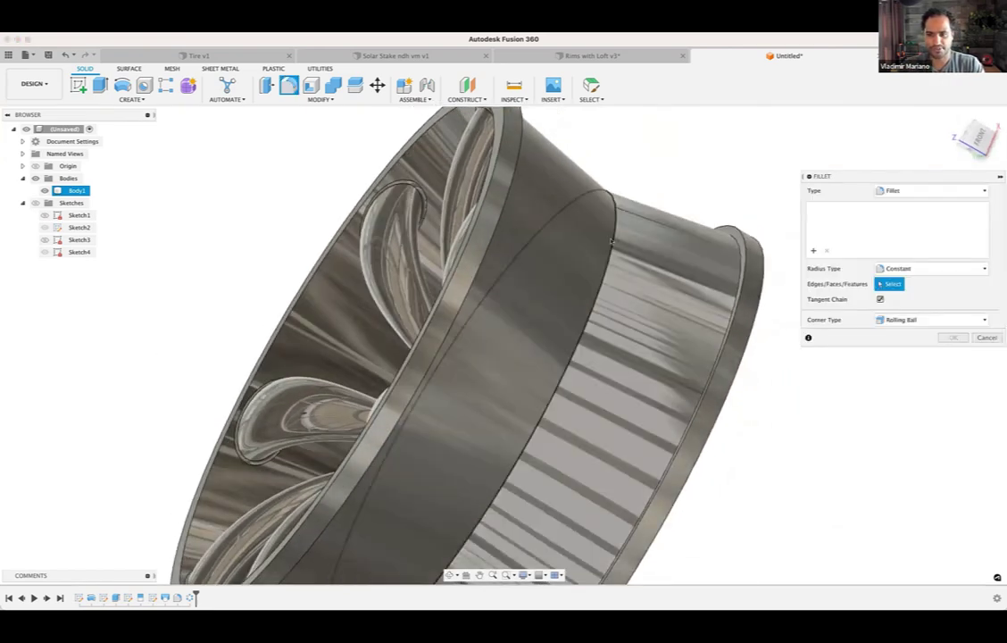
click(615, 235)
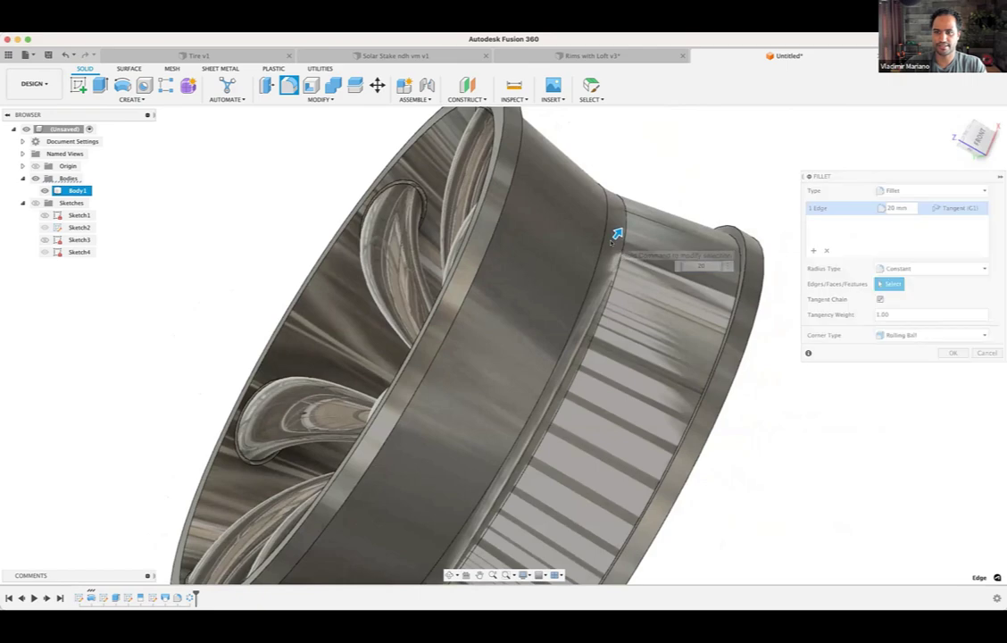
key(Return)
Step: Fillet the matching circular waist edge on the inside of the wheel's barrel
shift+scroll(625, 237, up, 10)
key(f)
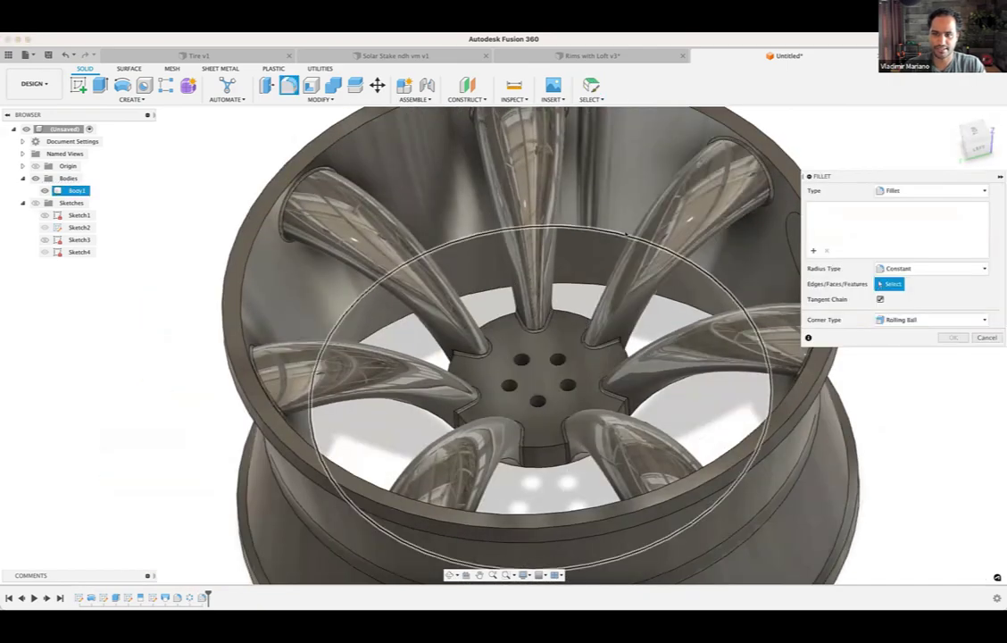
click(625, 235)
key(Return)
Step: Examine the filleted barrel, the spoke ends and the spoke-to-hub joints around the whole wheel
shift+middle_drag(625, 235, 863, 209)
shift+scroll(863, 209, right, 10)
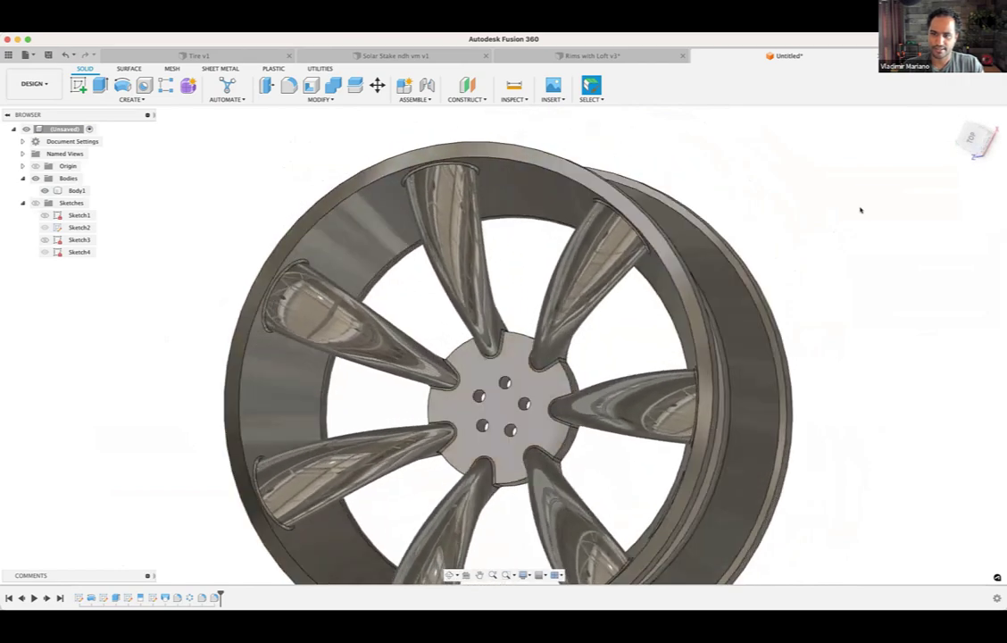
scroll(861, 210, down, 5)
shift+scroll(835, 228, left, 10)
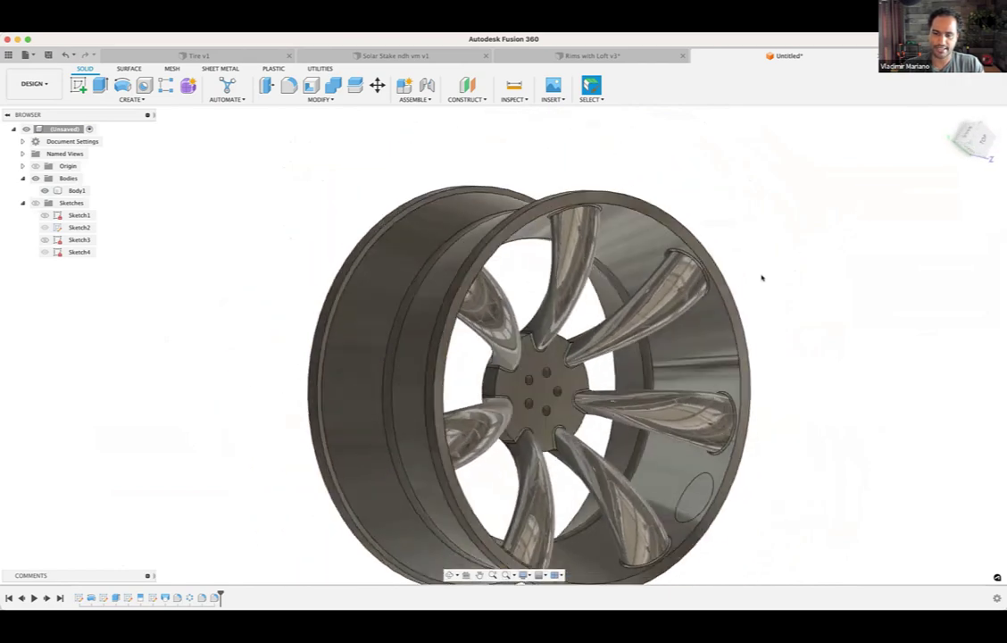
shift+scroll(677, 343, right, 5)
shift+middle_drag(676, 344, 677, 234)
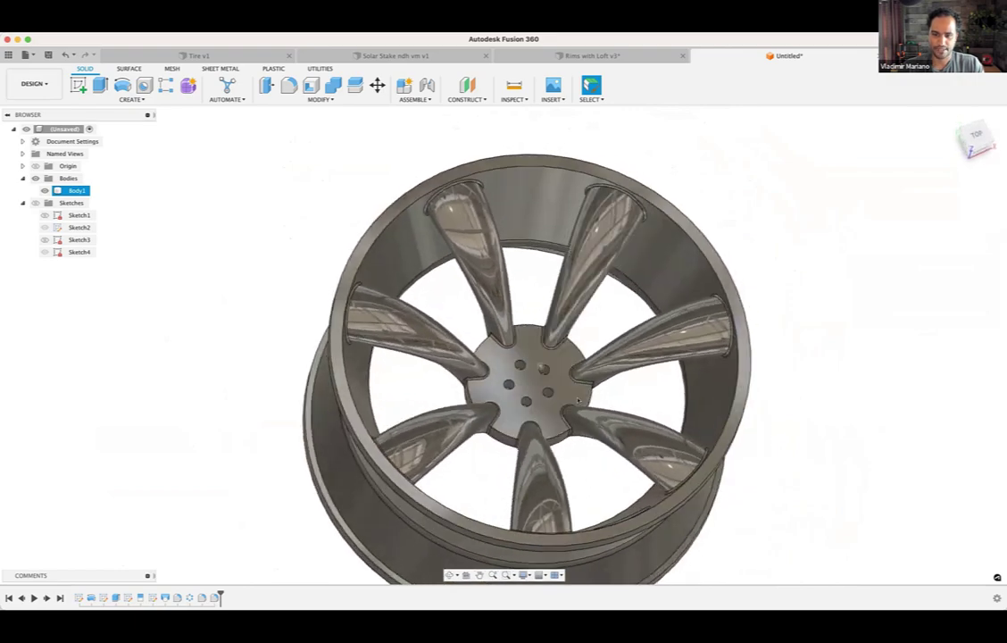
scroll(623, 367, up, 4)
shift+middle_drag(614, 433, 599, 295)
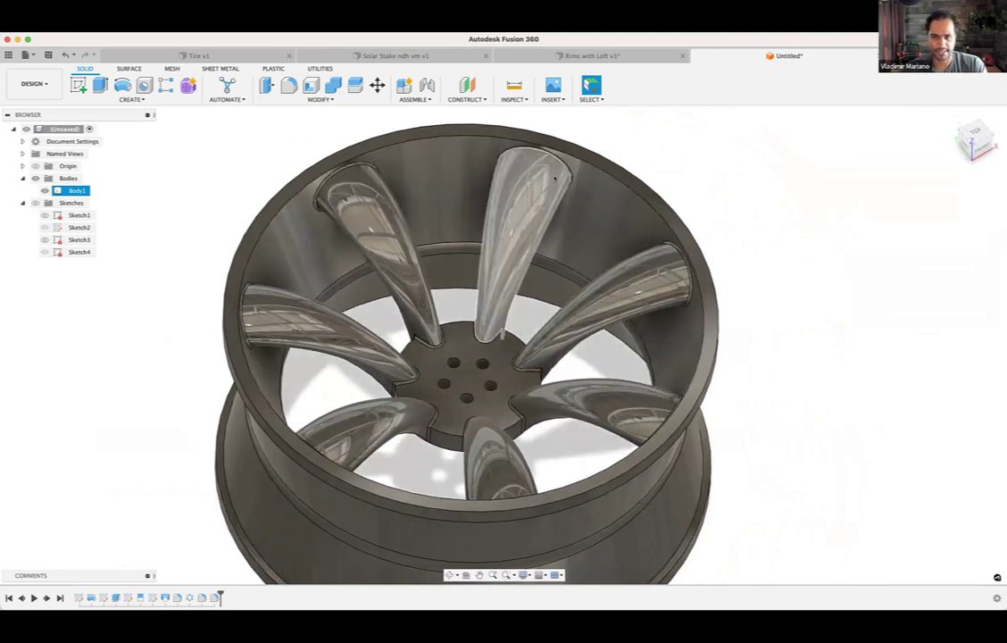
shift+middle_drag(314, 221, 329, 189)
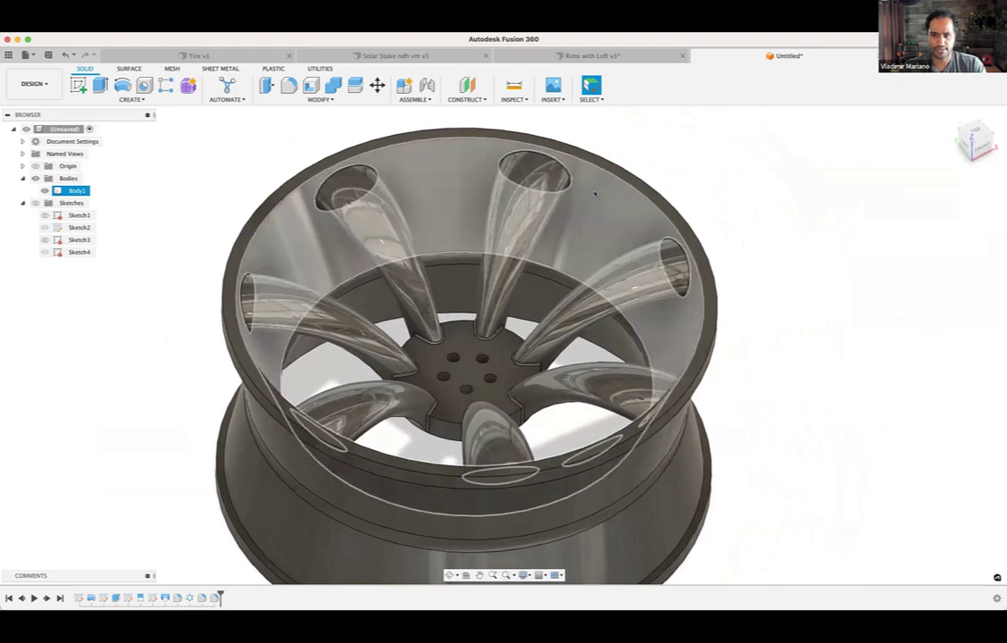
scroll(629, 204, up, 2)
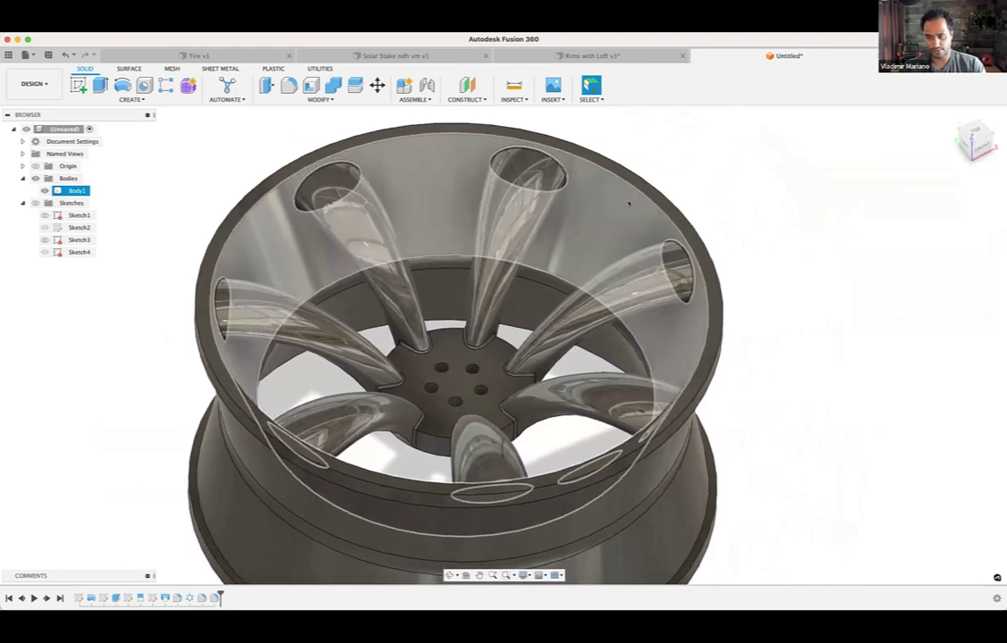
scroll(635, 208, down, 1)
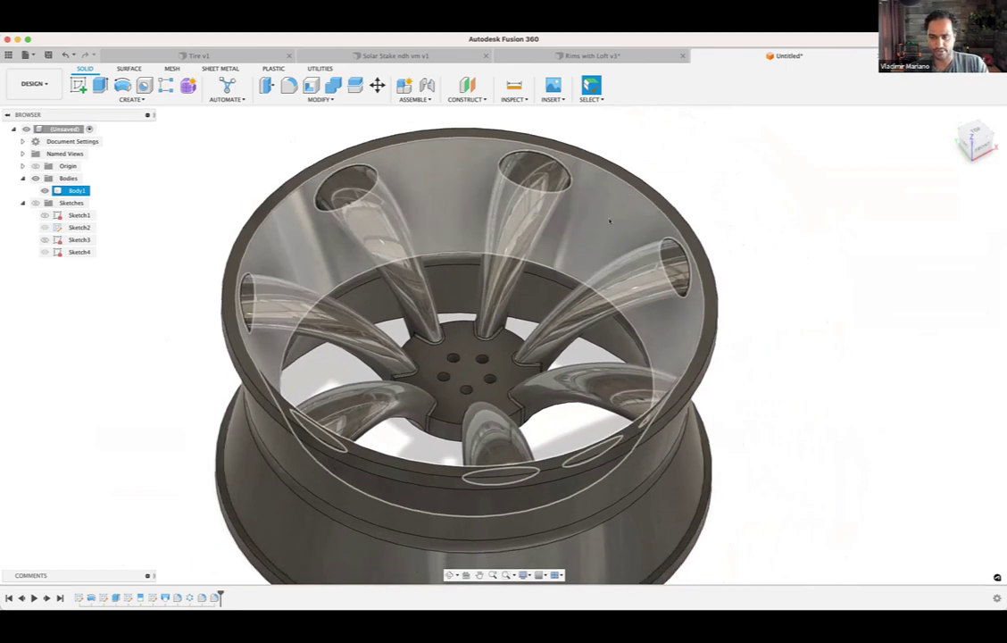
middle_drag(610, 221, 607, 249)
scroll(555, 362, up, 3)
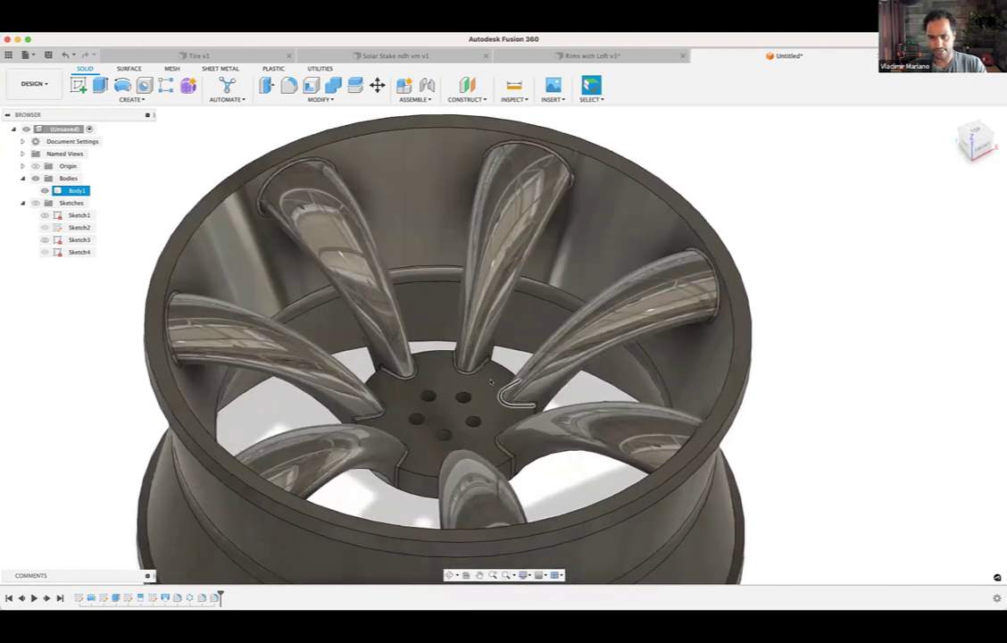
shift+middle_drag(490, 382, 482, 366)
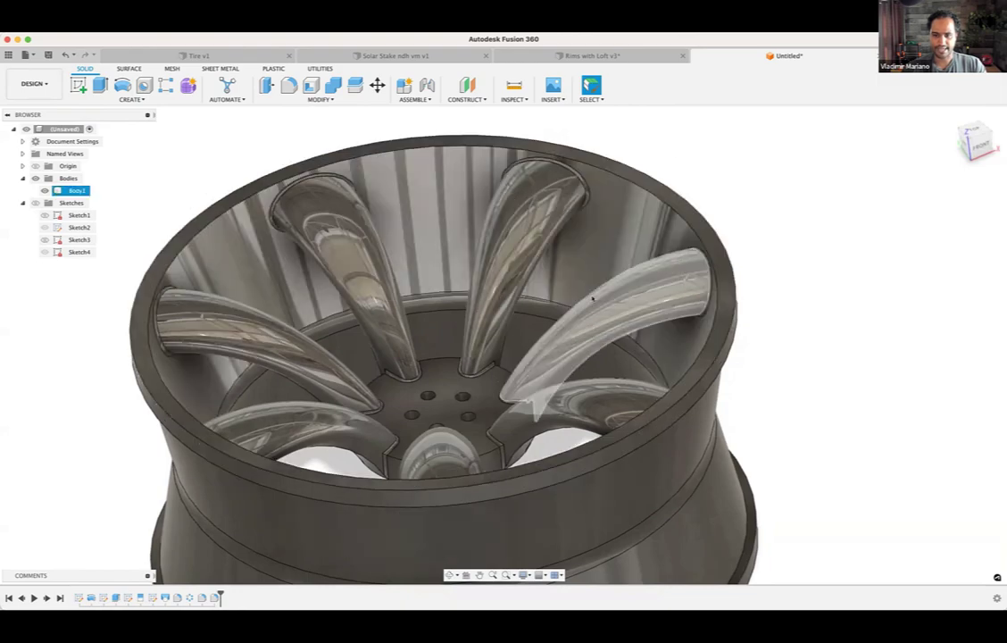
Step: Open the spoke's arc sketch, Sketch4, for editing and hide both bodies to expose the sketch geometry
double_click(151, 598)
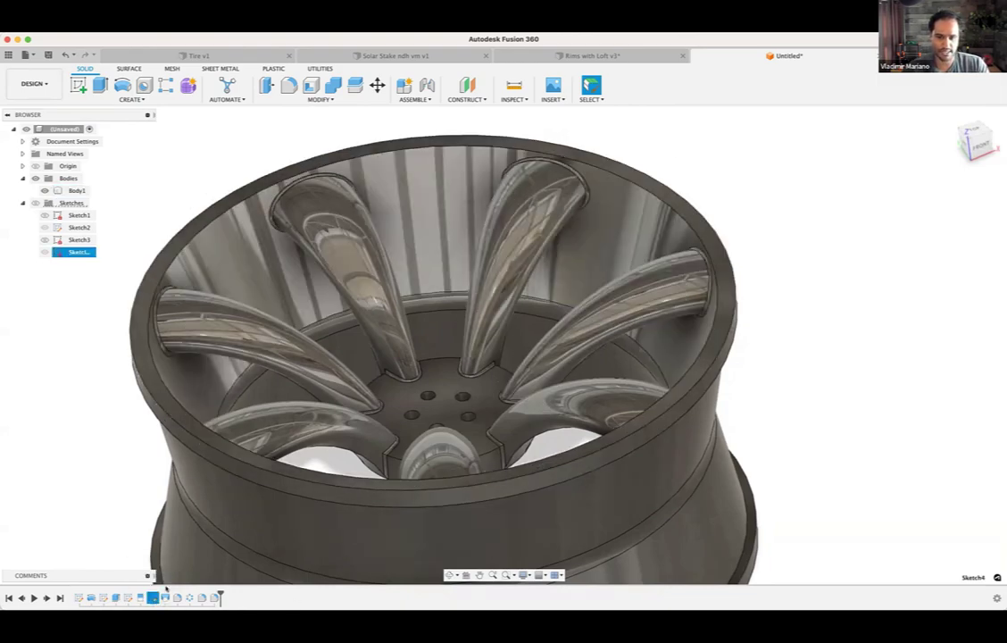
middle_click(531, 475)
middle_click(531, 475)
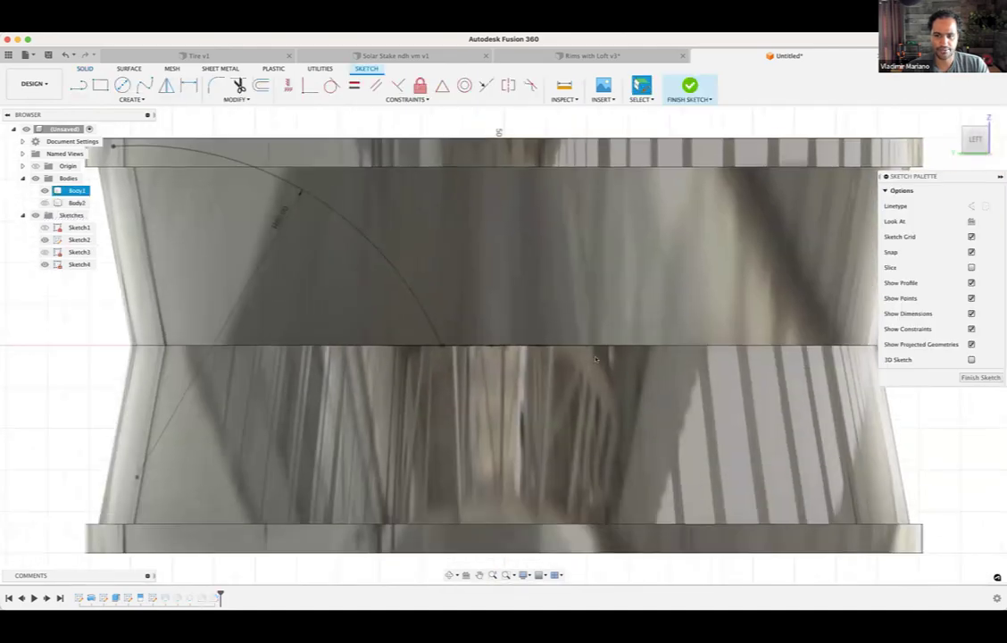
scroll(589, 373, down, 1)
shift+middle_drag(590, 374, 17, 202)
click(43, 190)
click(45, 203)
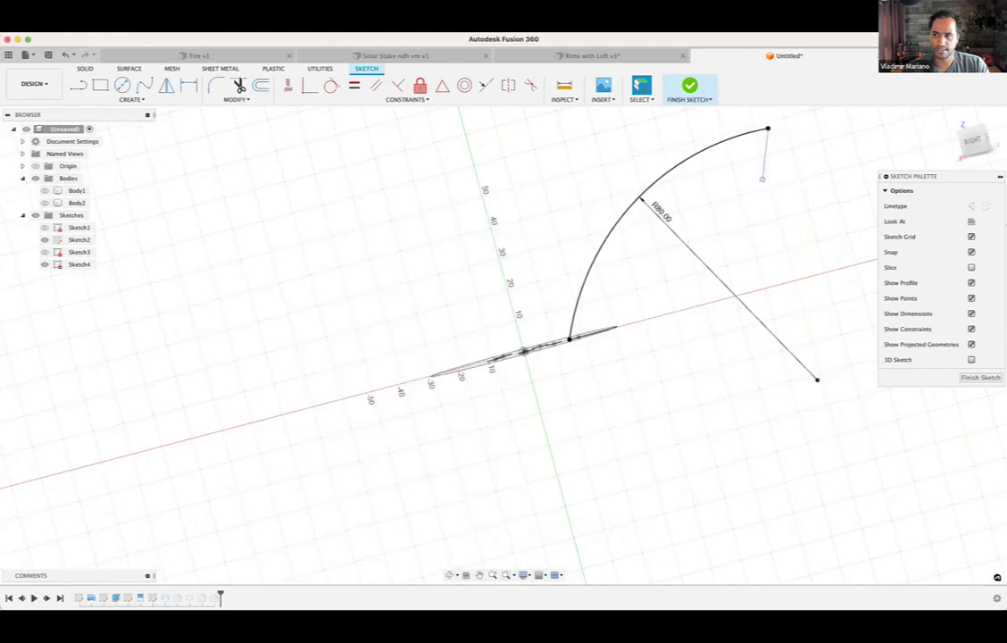
Step: Inspect the 80 mm radius spoke arc and its end points relative to the hub profile
mouse_move(647, 306)
shift+middle_down()
mouse_move(515, 333)
mouse_move(507, 254)
shift+middle_up()
click(507, 257)
scroll(455, 357, up, 5)
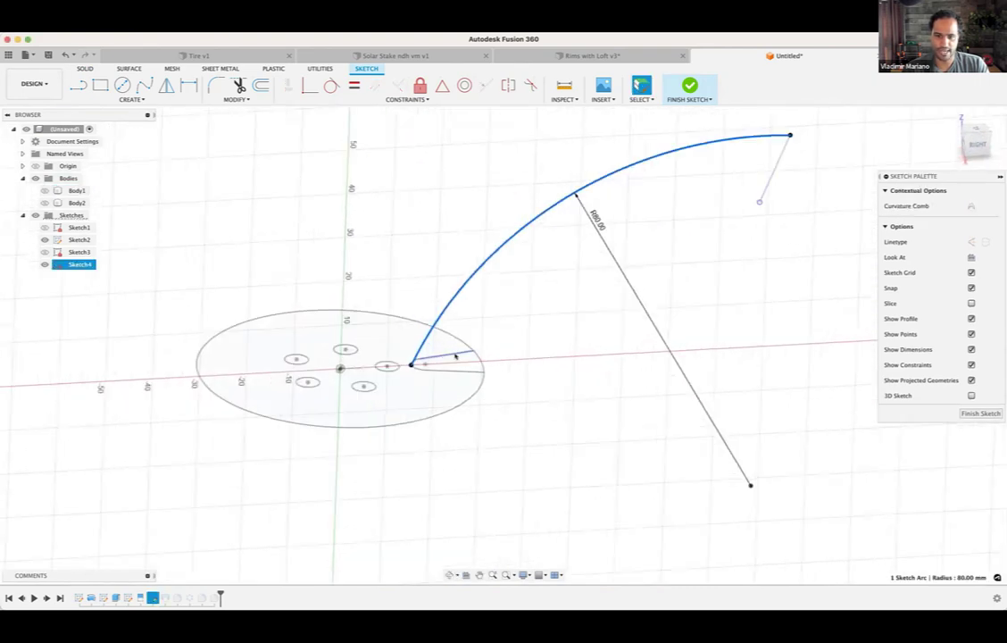
click(400, 366)
mouse_move(521, 407)
middle_down()
mouse_move(464, 481)
mouse_move(387, 548)
middle_up()
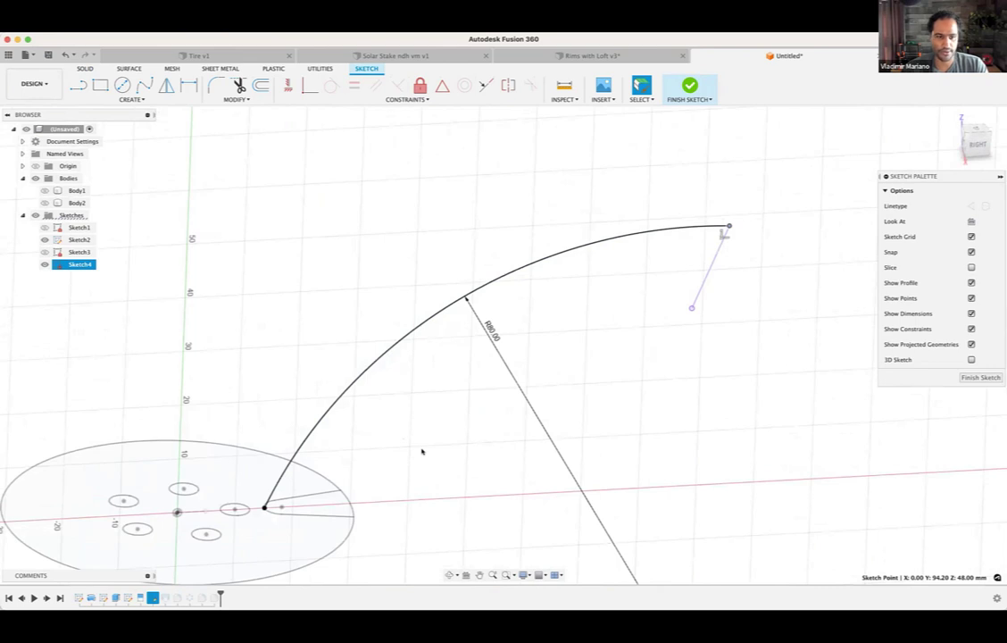
Step: Hide the Sketch4 arc, make both wheel bodies visible again and finish editing the sketch
scroll(423, 451, down, 3)
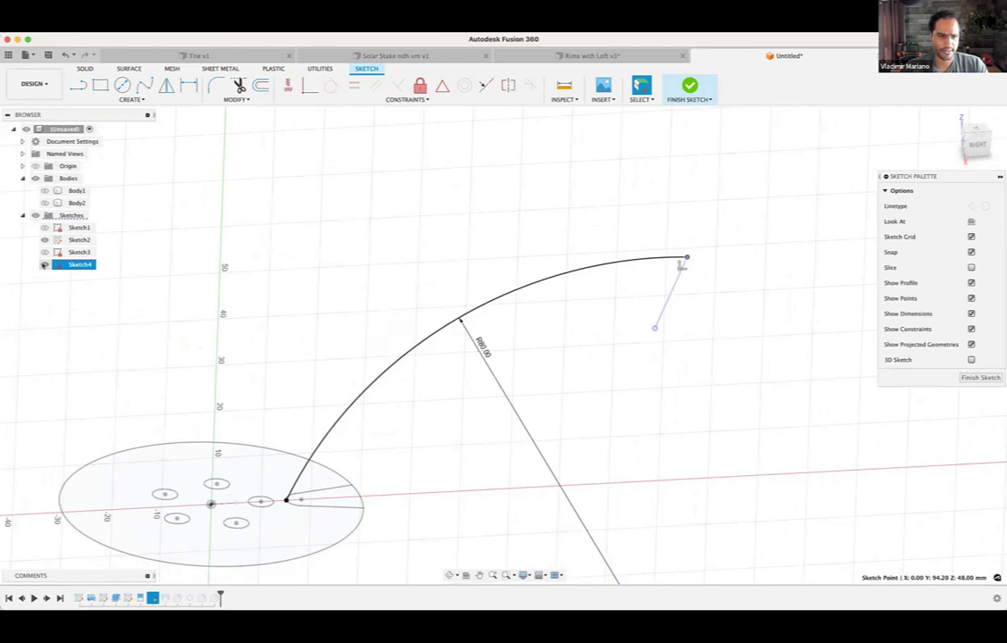
click(44, 265)
click(169, 317)
scroll(169, 317, down, 1)
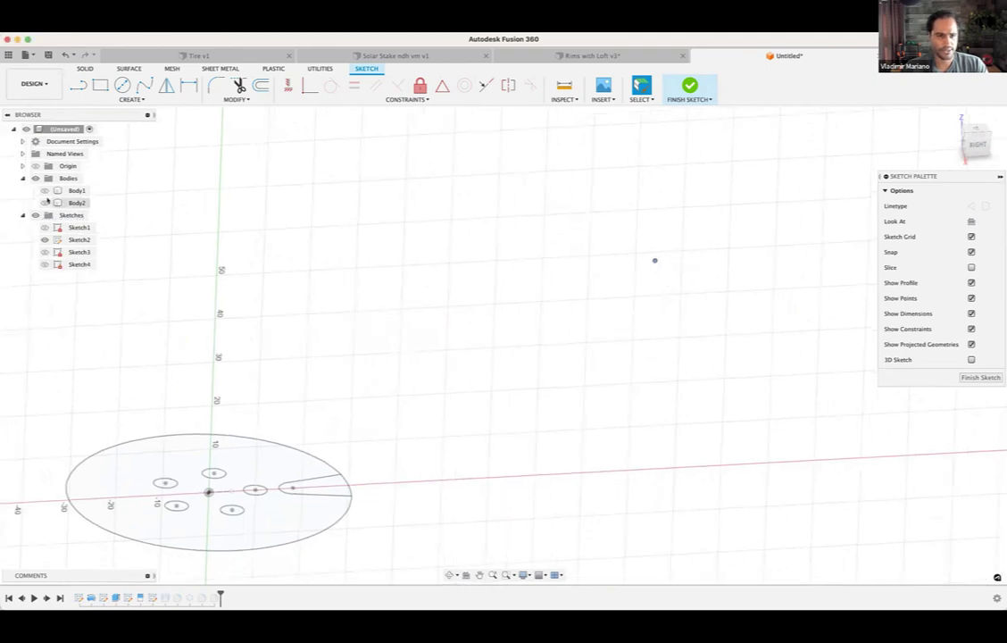
click(45, 202)
click(45, 192)
shift+middle_drag(424, 464, 416, 413)
scroll(417, 413, down, 5)
shift+middle_drag(659, 424, 694, 417)
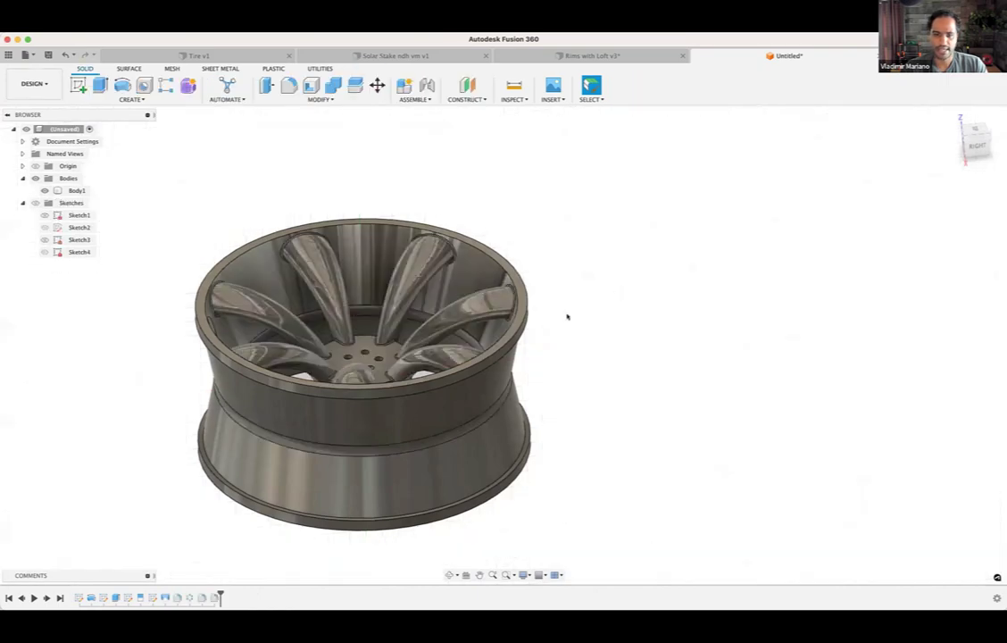
Step: Examine the spoke-to-hub joints from the front and the back of the rim
shift+middle_drag(554, 339, 550, 395)
scroll(411, 358, up, 10)
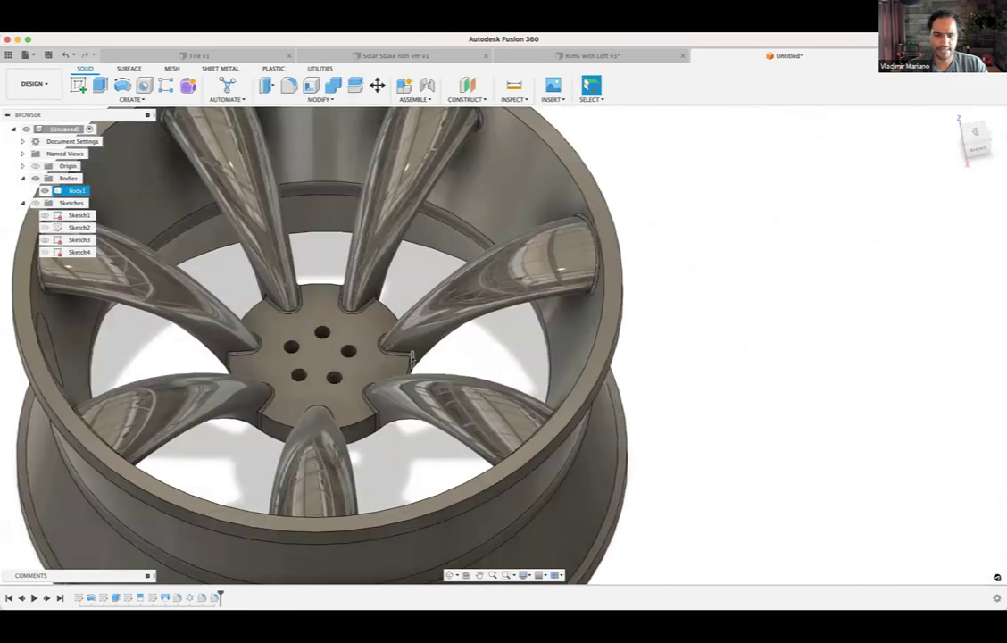
scroll(410, 358, up, 1)
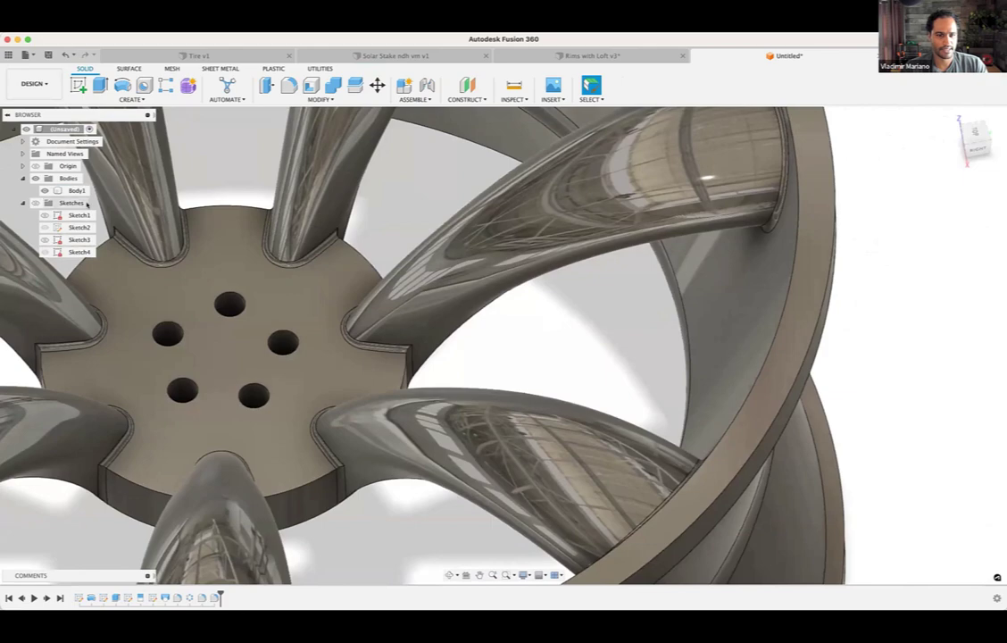
shift+middle_drag(478, 456, 495, 308)
middle_drag(463, 528, 668, 302)
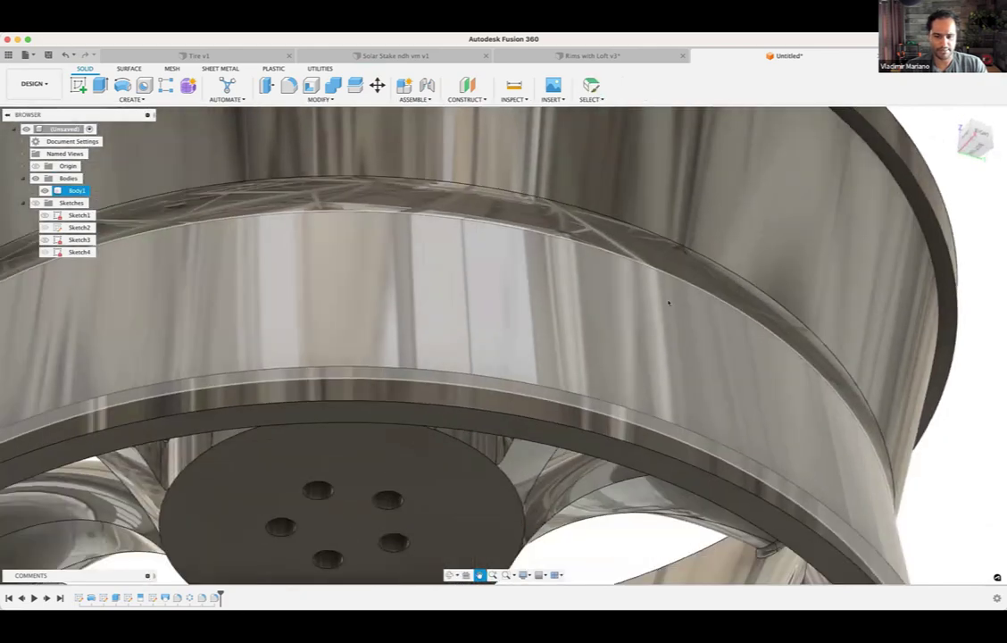
scroll(629, 412, down, 5)
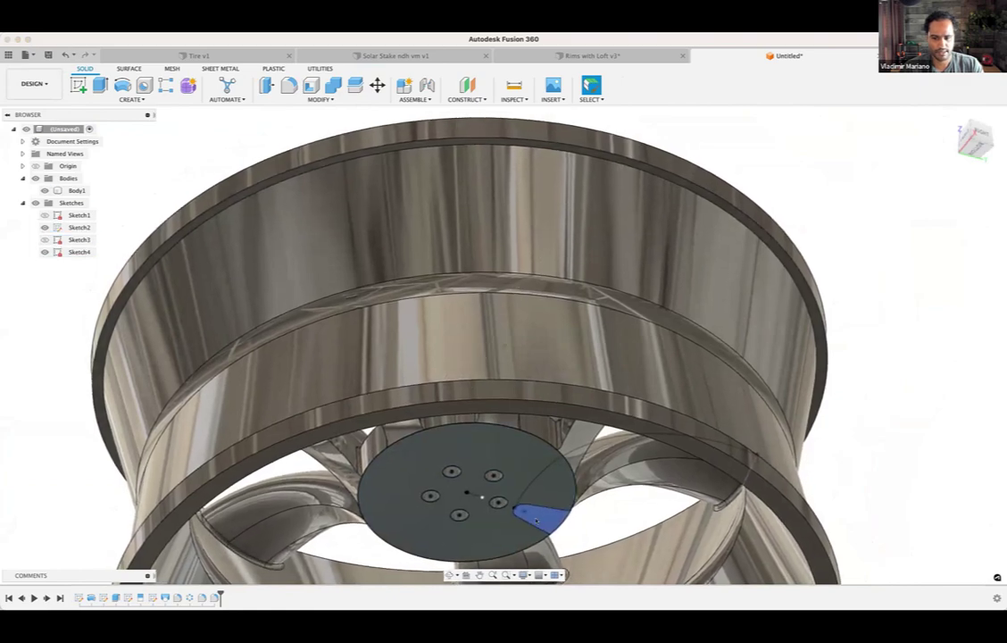
Step: Compare the hub profile and guide arc sketches with the lofted spoke where it meets the hub
click(540, 519)
mouse_move(539, 520)
shift+middle_down()
mouse_move(611, 523)
mouse_move(795, 500)
mouse_move(857, 478)
shift+middle_up()
mouse_move(880, 476)
middle_down()
mouse_move(561, 457)
mouse_move(651, 527)
mouse_move(643, 351)
mouse_move(586, 279)
mouse_move(572, 505)
mouse_move(556, 522)
mouse_move(441, 297)
middle_up()
scroll(560, 456, down, 5)
scroll(561, 456, up, 5)
click(445, 300)
mouse_move(513, 303)
shift+middle_down()
mouse_move(612, 335)
mouse_move(679, 284)
shift+middle_up()
scroll(652, 309, up, 3)
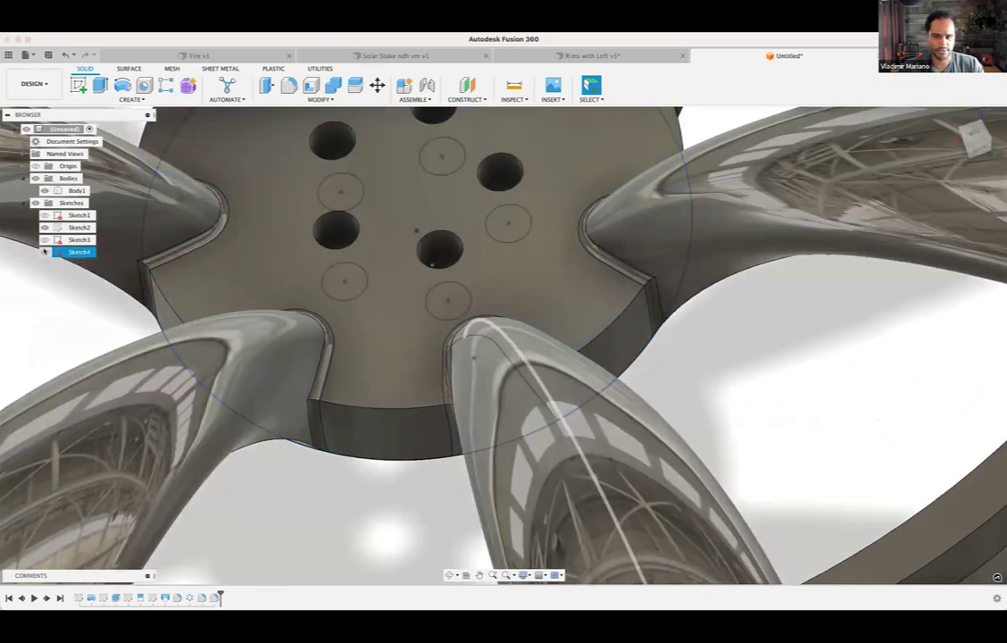
Step: Inspect the filleted spoke root beside the hub edge and the spokes around the whole rim
shift+middle_drag(612, 136, 541, 300)
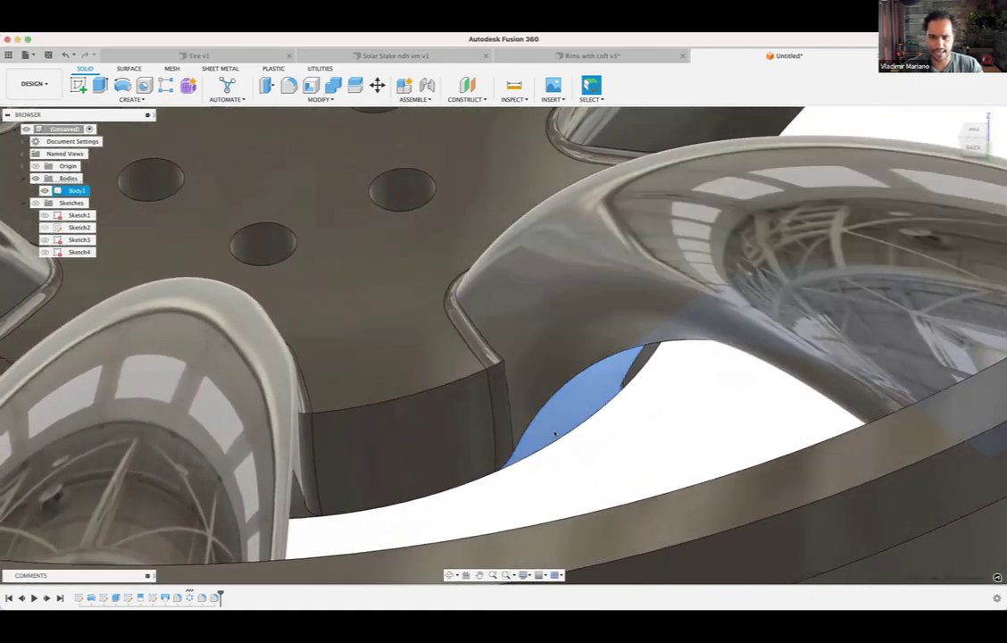
scroll(555, 435, down, 5)
scroll(555, 434, down, 5)
shift+middle_drag(555, 435, 403, 333)
scroll(684, 365, down, 2)
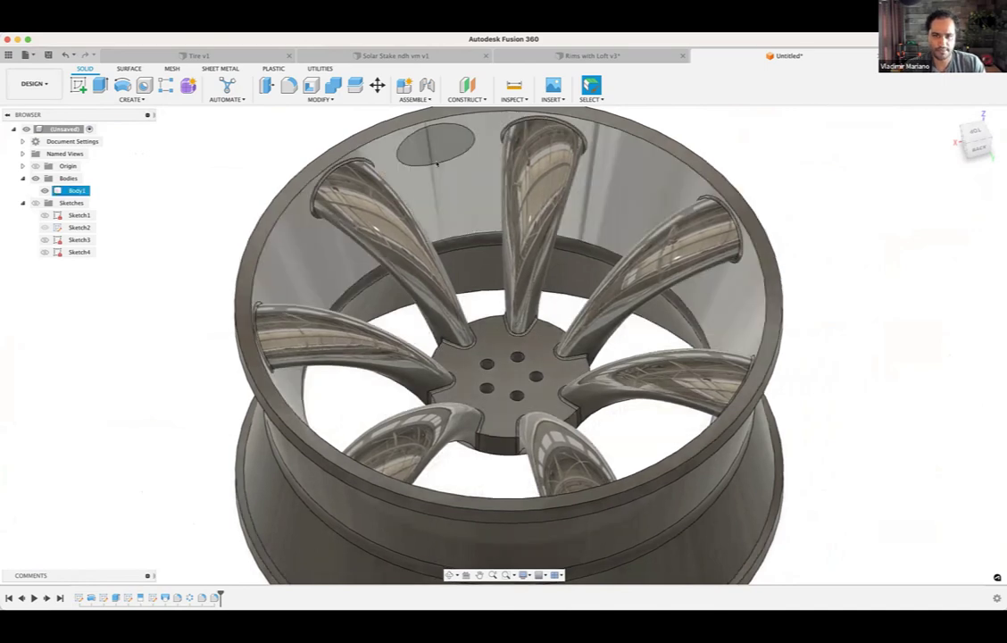
Step: Inspect the barrel's inner face and the split face feature's elliptical splitting tool, which runs across the whole wheel
click(436, 217)
scroll(432, 301, up, 2)
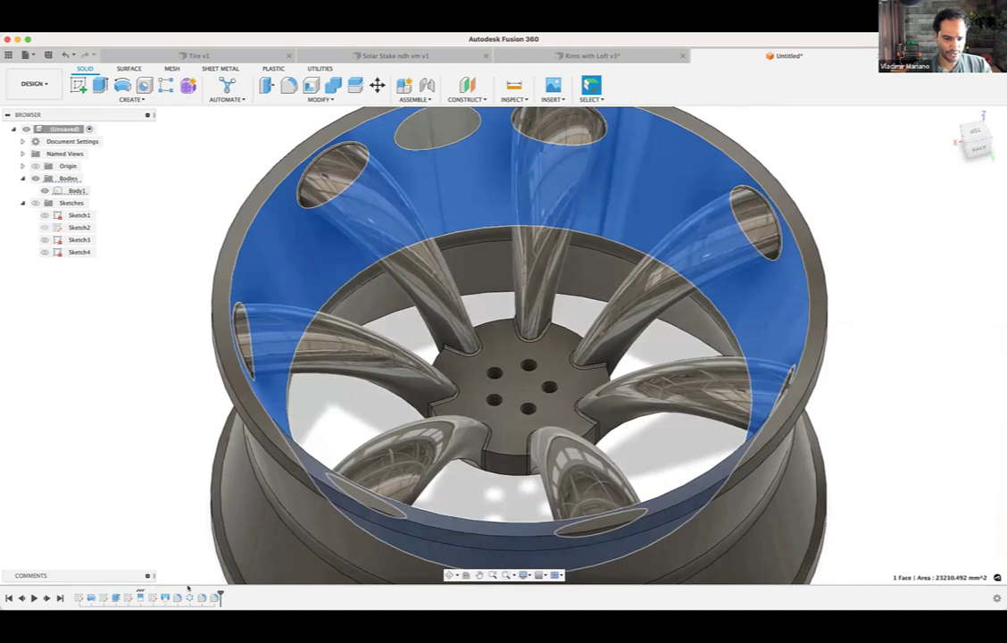
scroll(367, 162, down, 3)
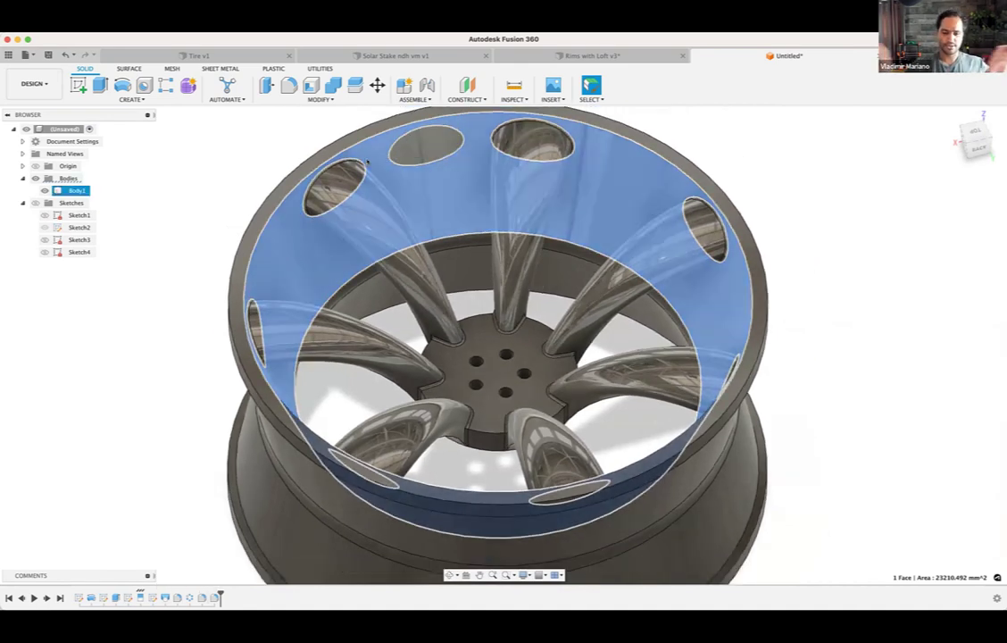
double_click(140, 596)
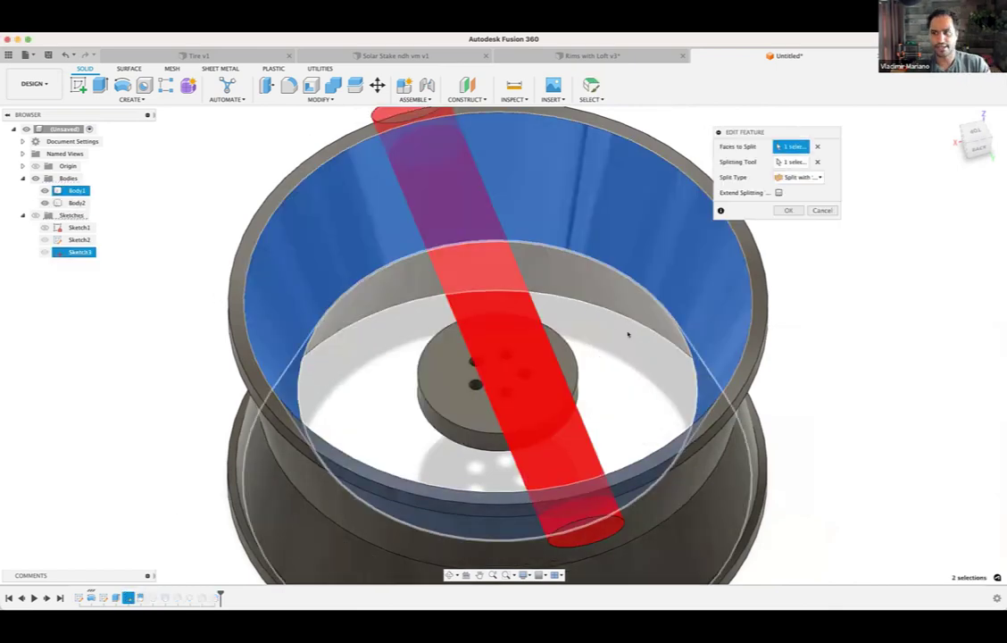
shift+scroll(636, 335, right, 10)
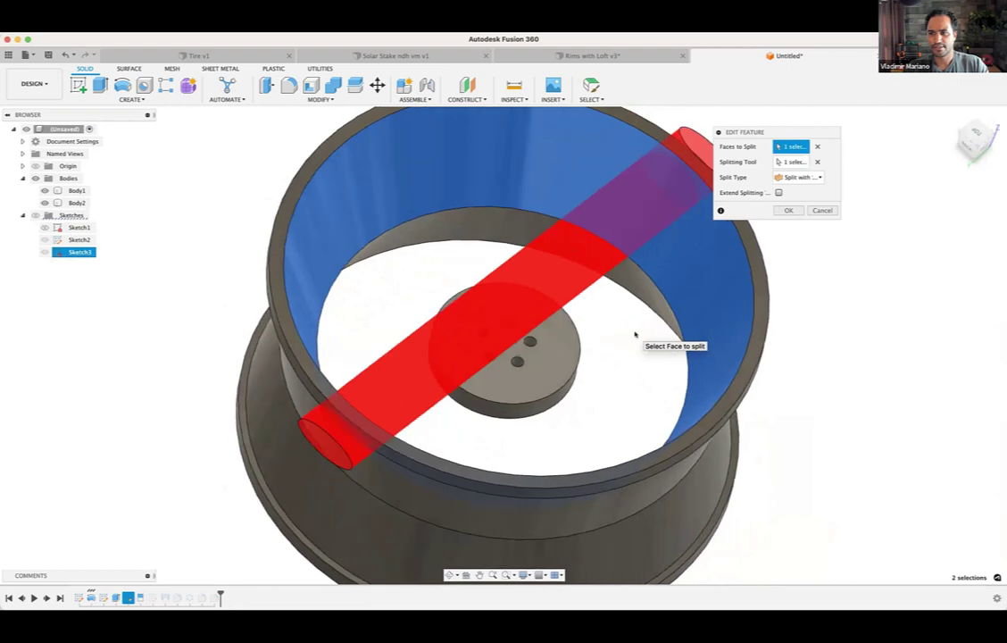
shift+scroll(636, 335, left, 10)
shift+scroll(627, 329, right, 8)
scroll(626, 329, up, 3)
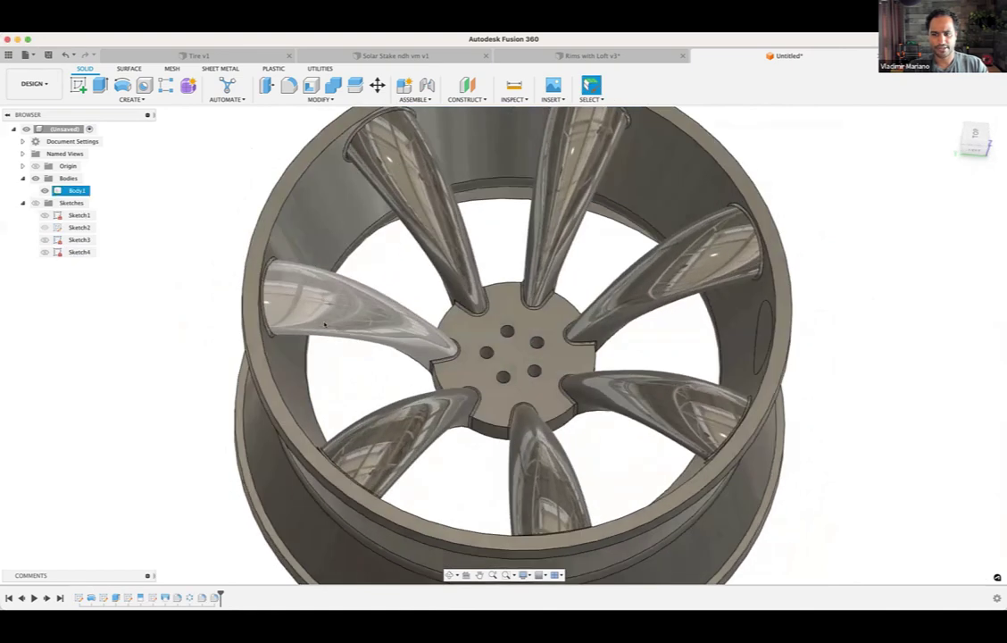
Step: Delete the leftover elliptical face between two spokes on the barrel's inner wall
click(771, 298)
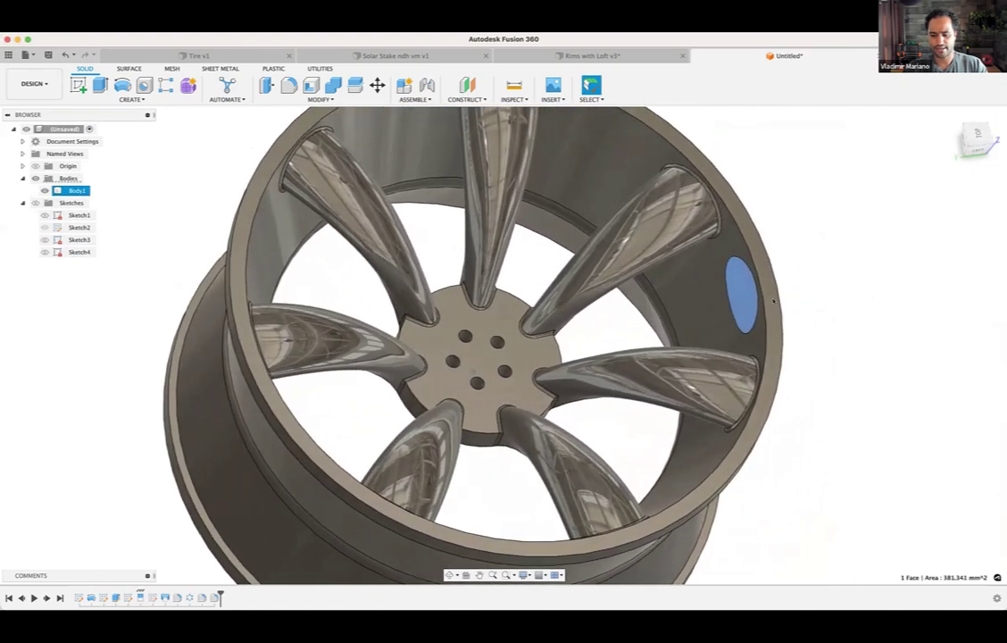
key(Delete)
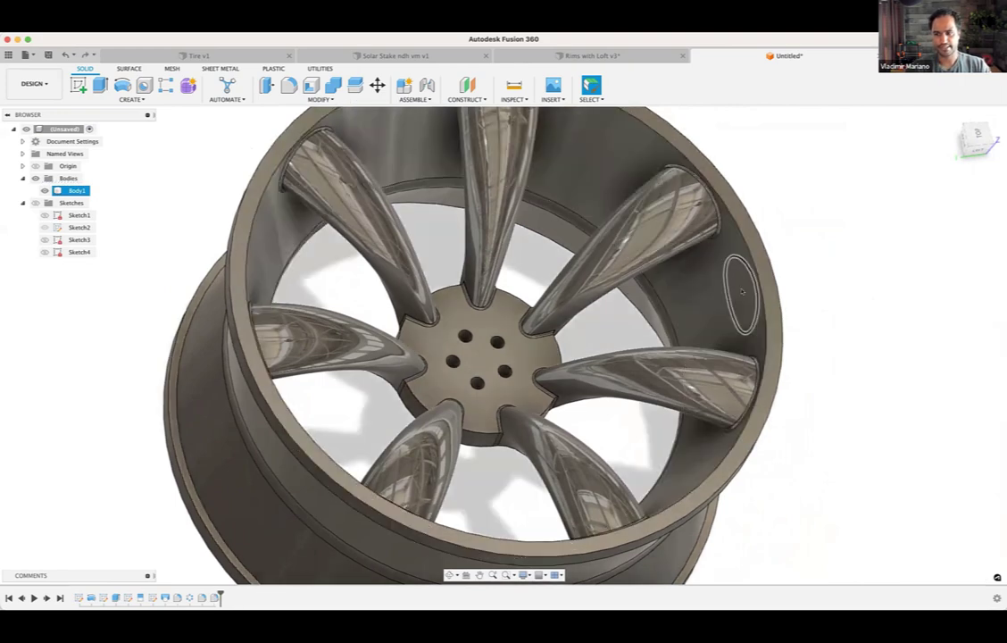
click(774, 291)
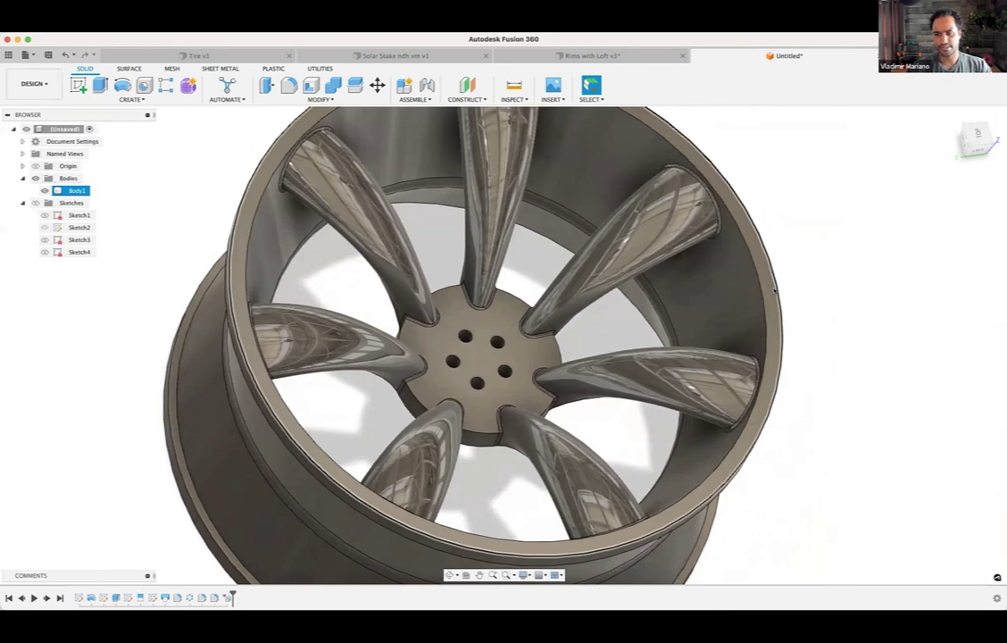
key(Delete)
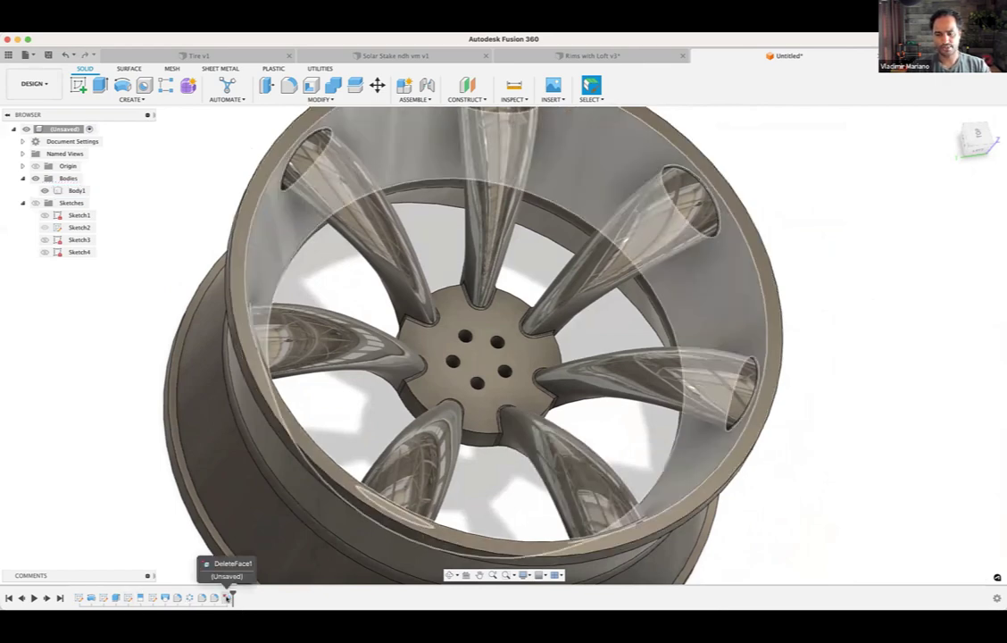
click(228, 598)
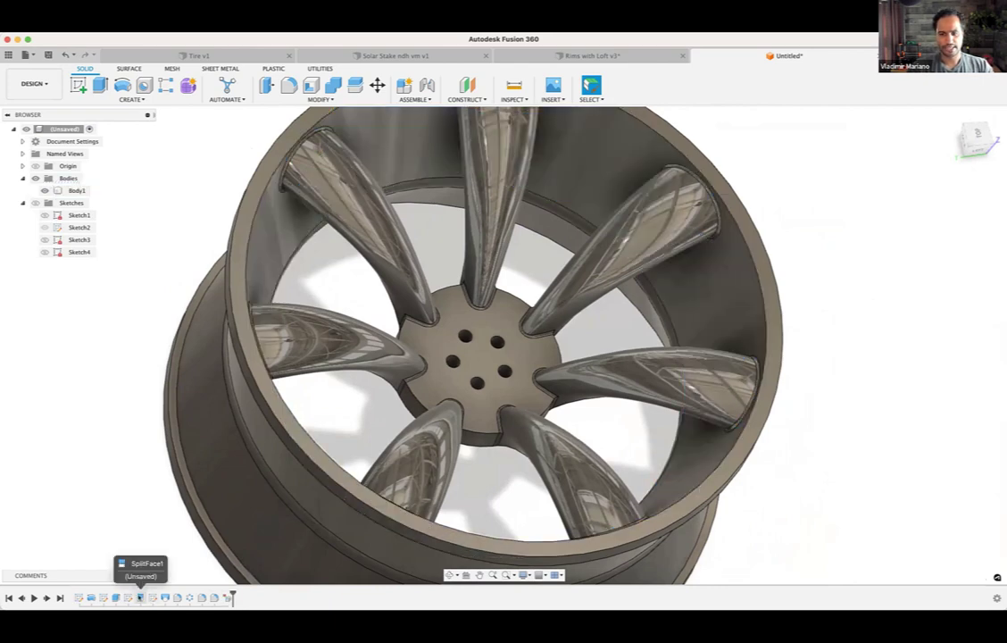
Step: Review the Split Type options of the split face feature and cancel the edit
double_click(128, 597)
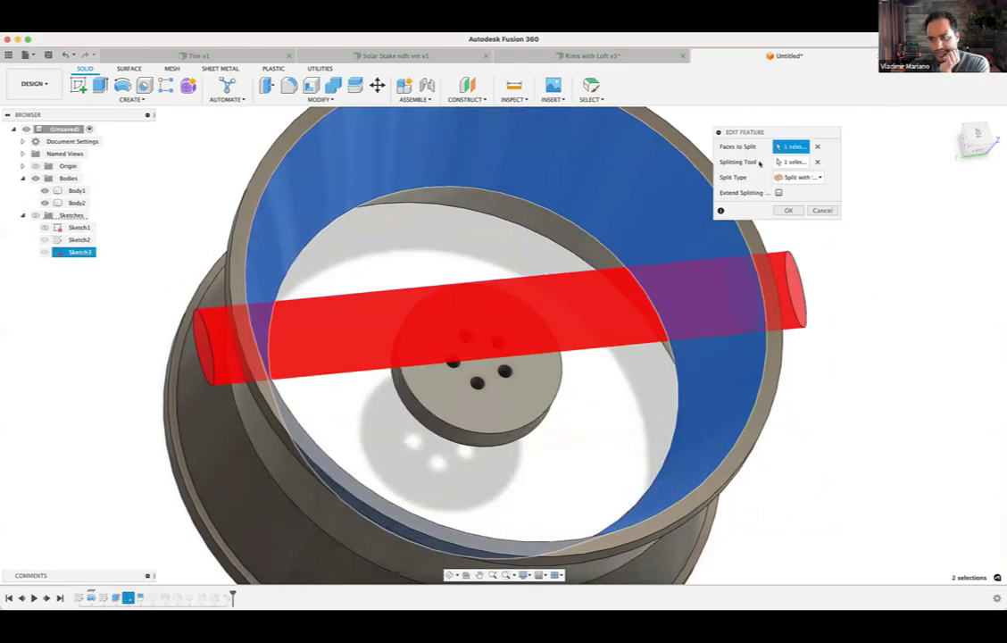
click(806, 178)
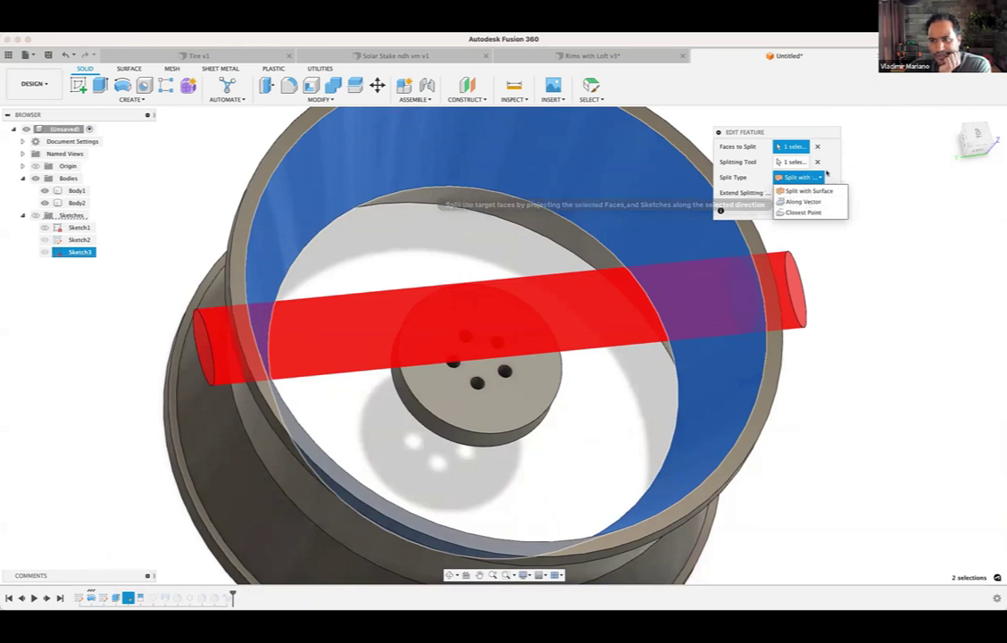
click(831, 168)
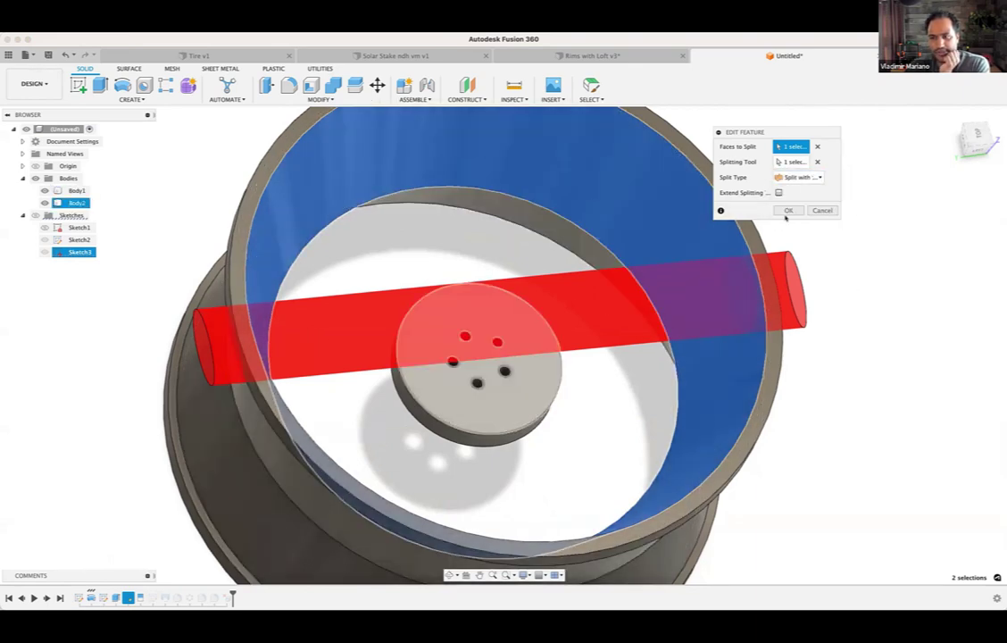
click(822, 210)
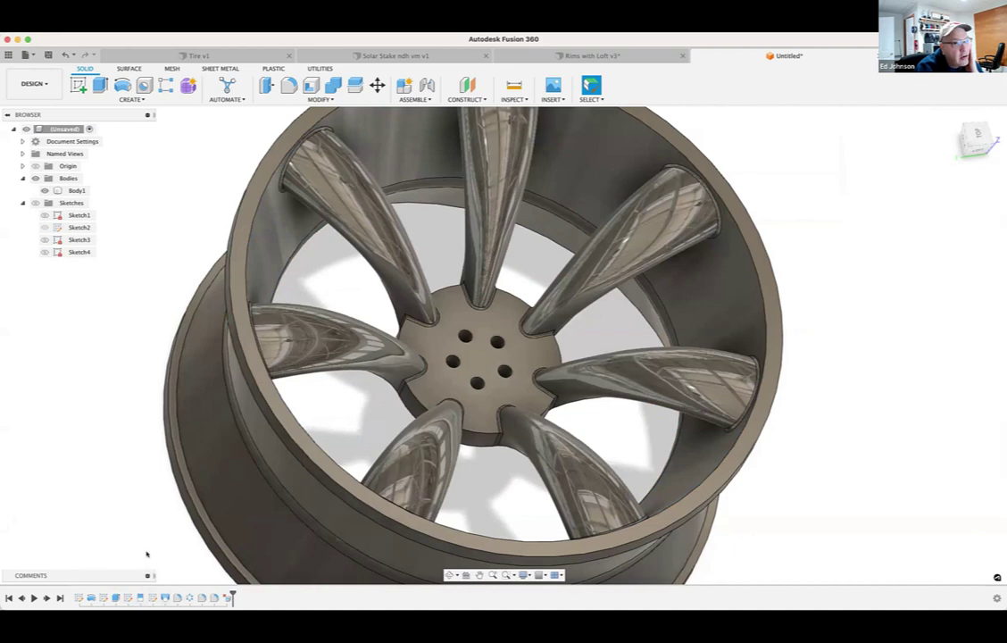
click(76, 191)
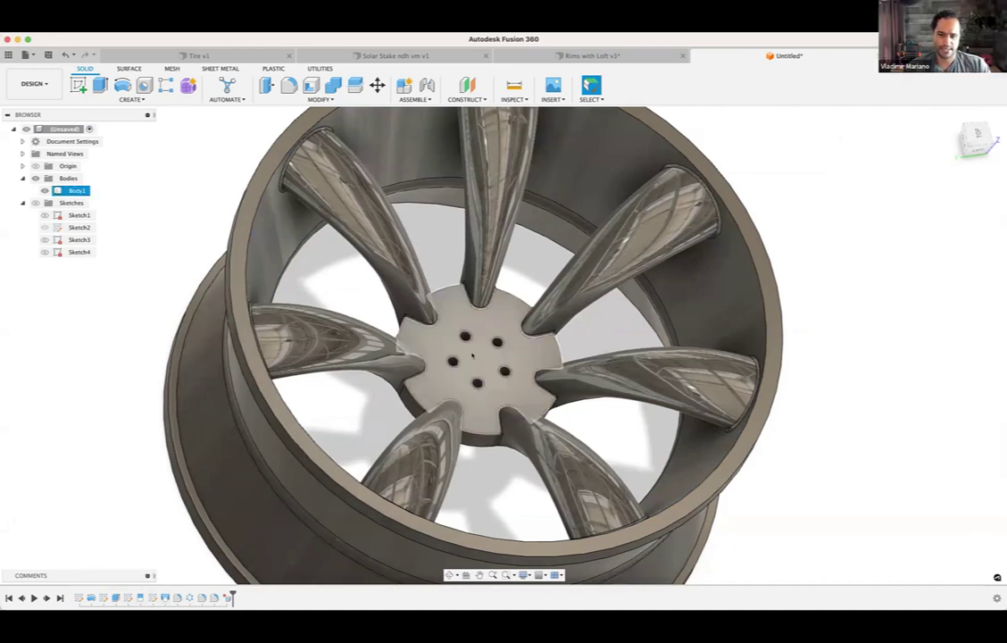
key(Escape)
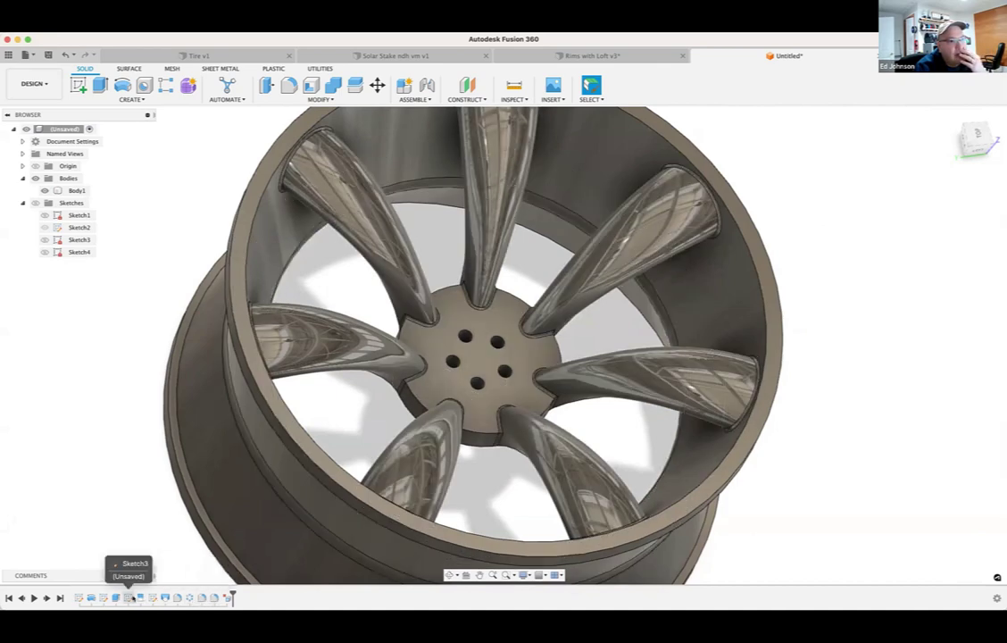
Step: Try changing the split face feature's Split Type to Closest Point
double_click(128, 597)
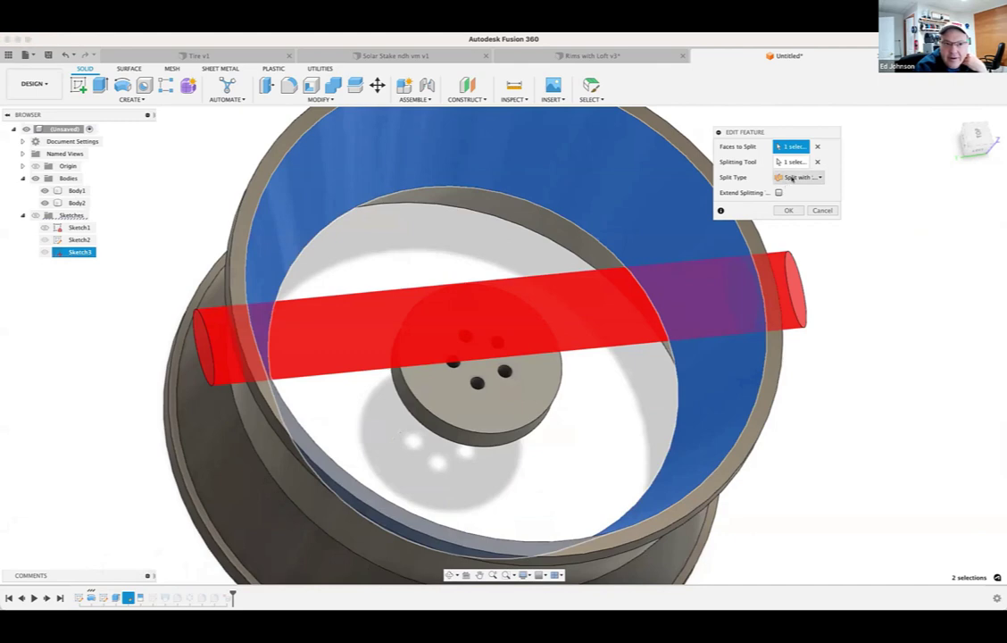
click(791, 178)
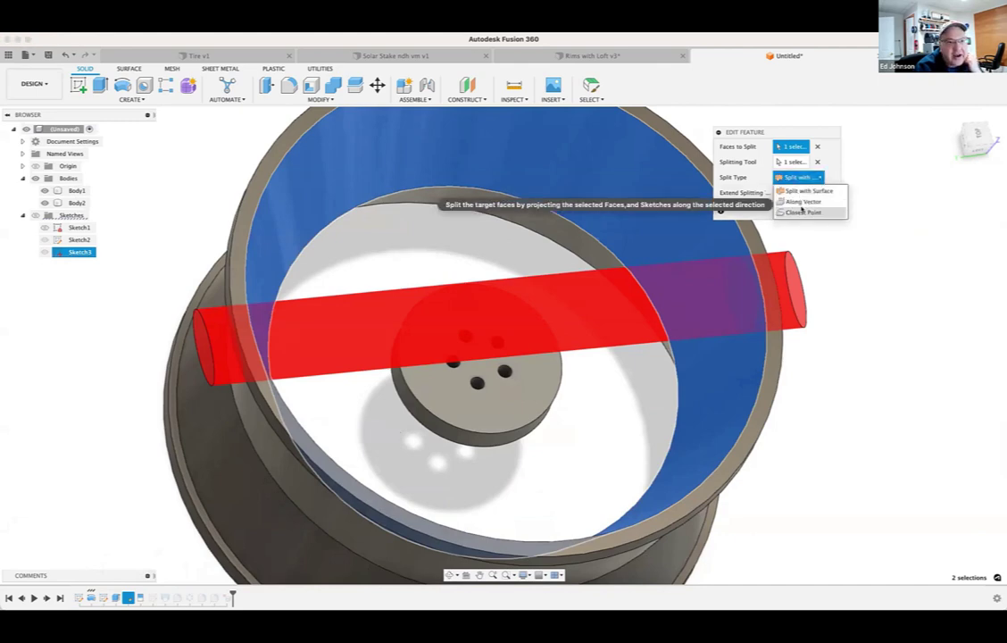
click(802, 212)
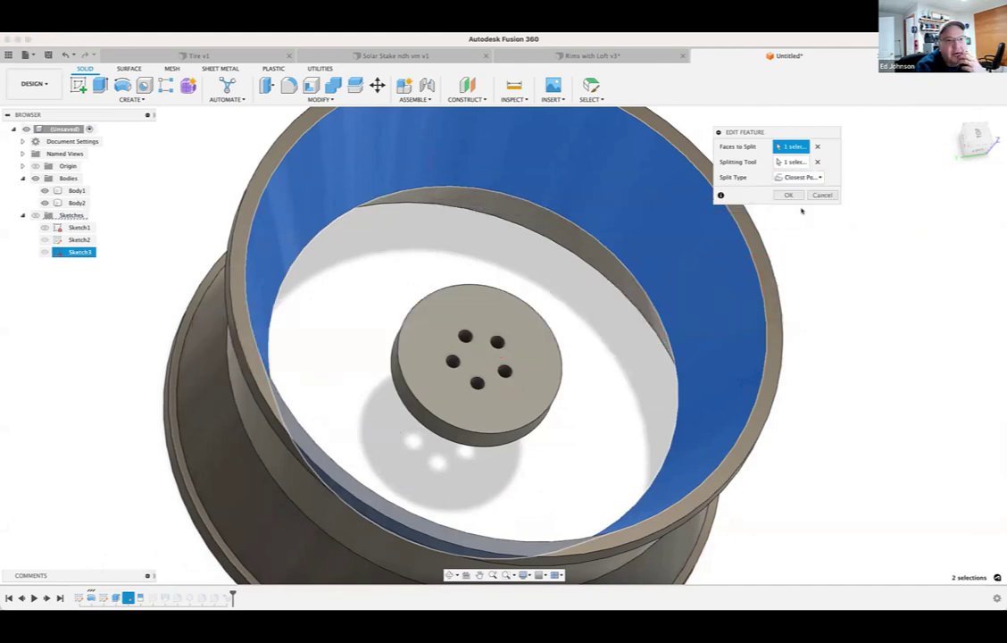
shift+middle_drag(613, 366, 634, 316)
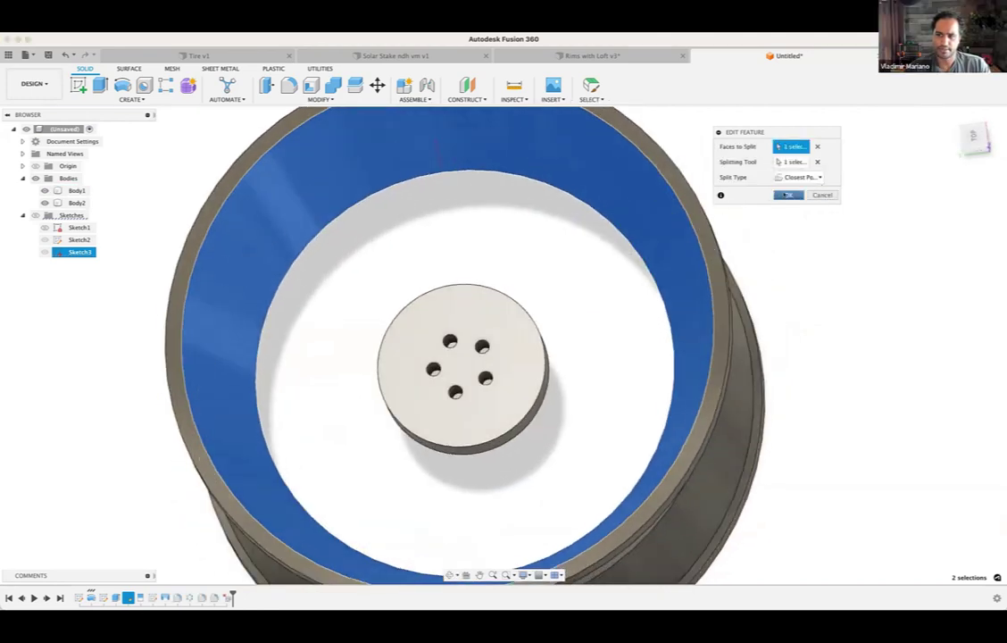
click(785, 195)
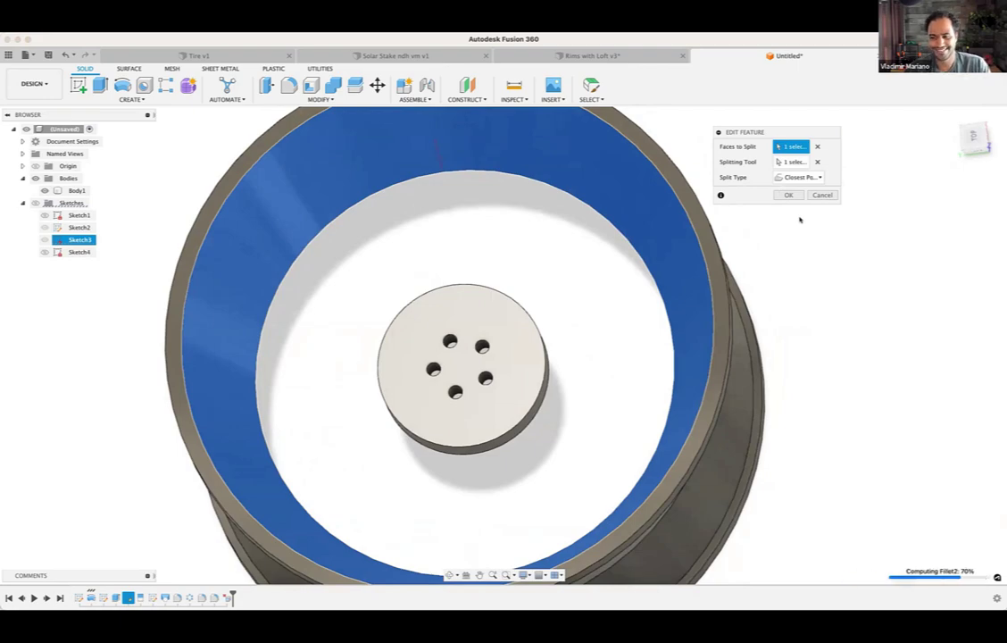
mouse_move(828, 275)
shift+middle_down()
mouse_move(852, 286)
mouse_move(832, 287)
mouse_move(843, 262)
shift+middle_up()
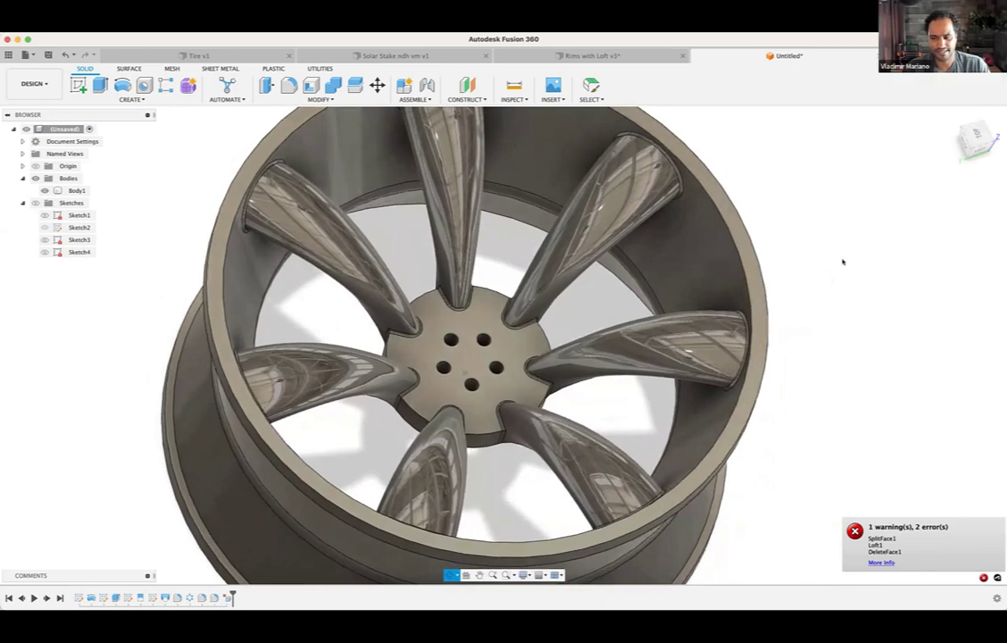
click(77, 190)
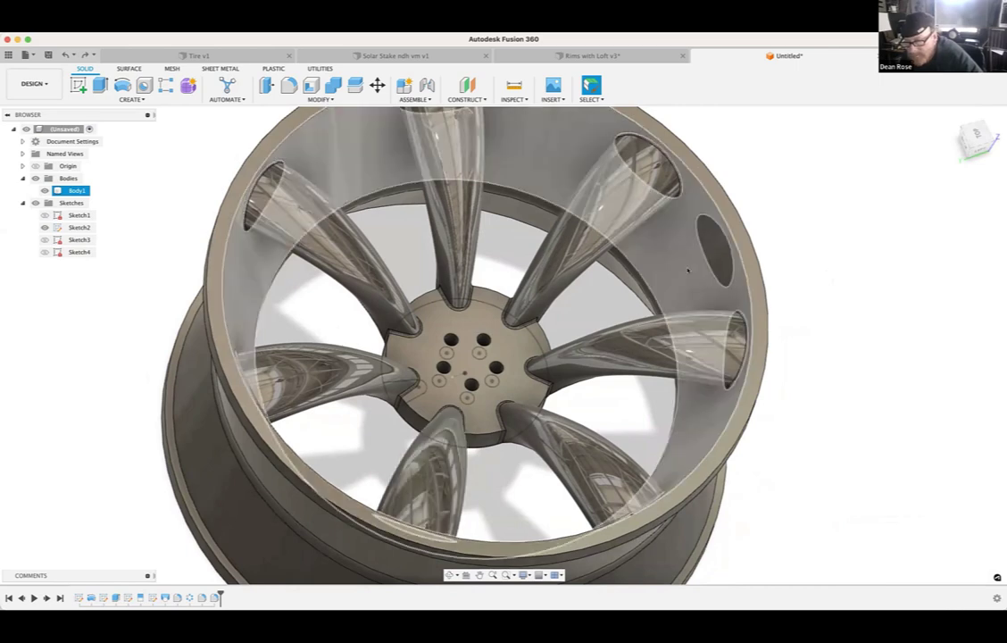
Step: Remove the stray unused elliptical face from the barrel's inner wall
click(719, 254)
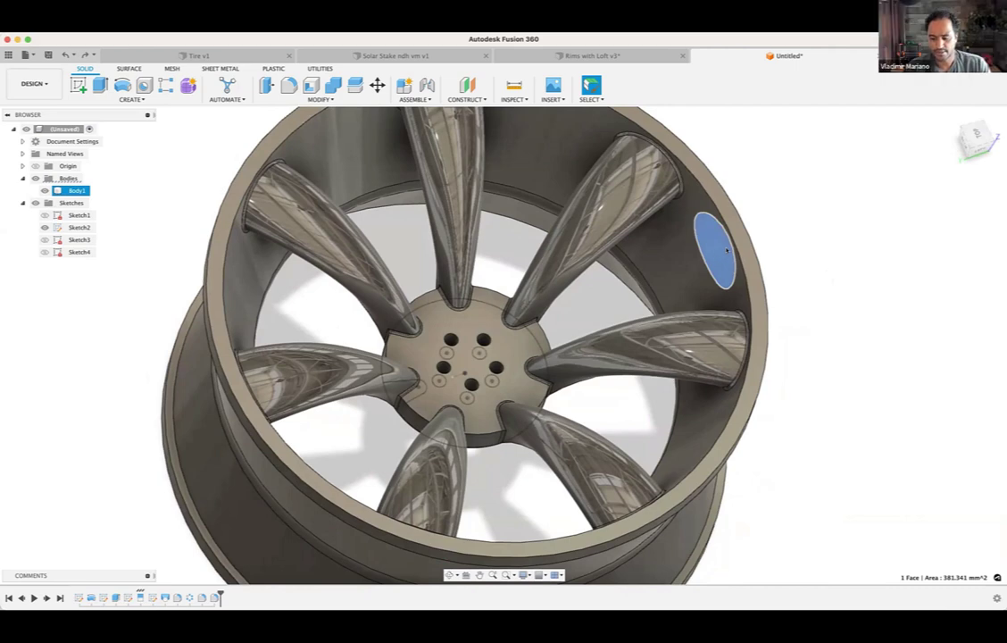
key(Delete)
middle_drag(617, 384, 545, 362)
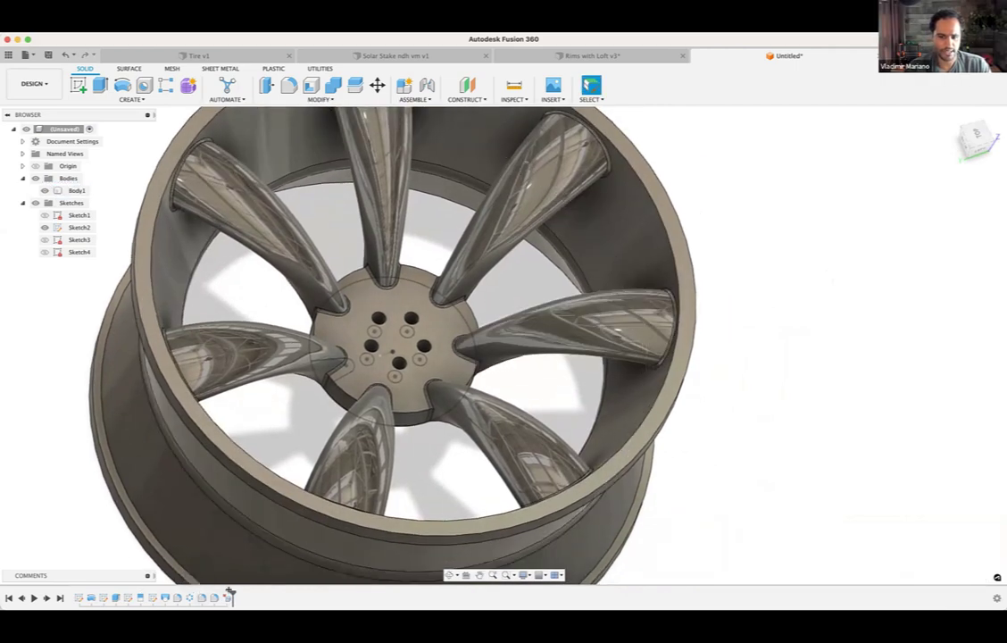
Step: Roll the history back to the spoke's loft and change the loft's operation to New Body
click(549, 321)
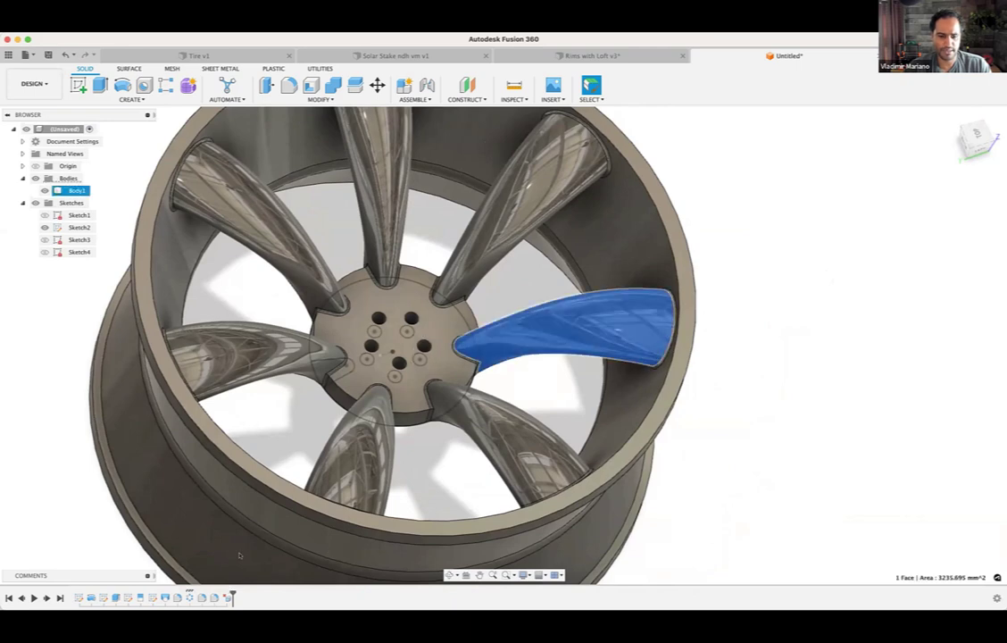
click(84, 539)
mouse_move(233, 595)
mouse_down()
mouse_move(146, 593)
mouse_move(170, 596)
mouse_up()
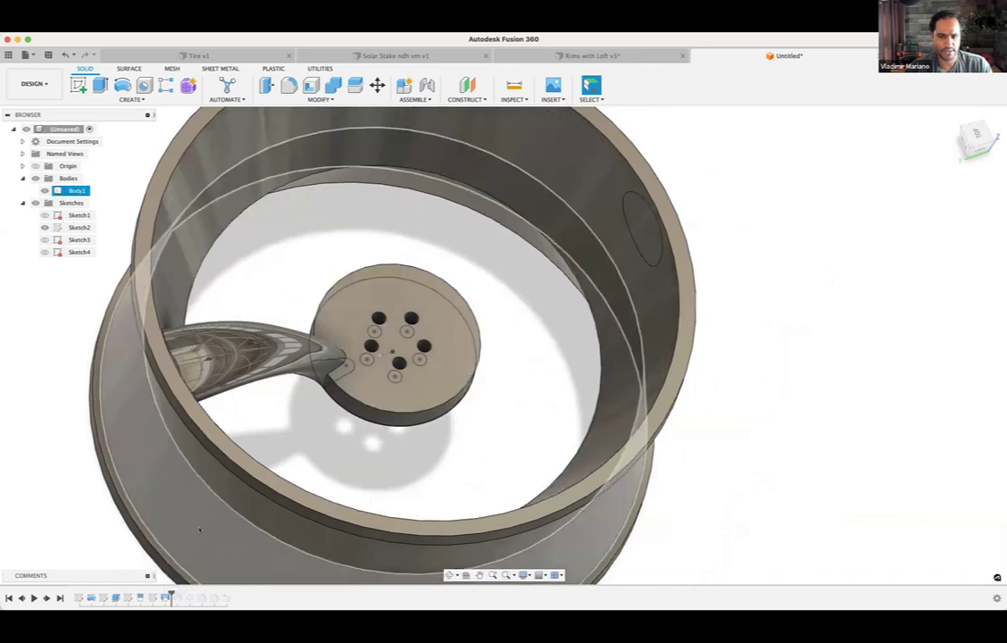
middle_drag(198, 527, 259, 472)
double_click(164, 597)
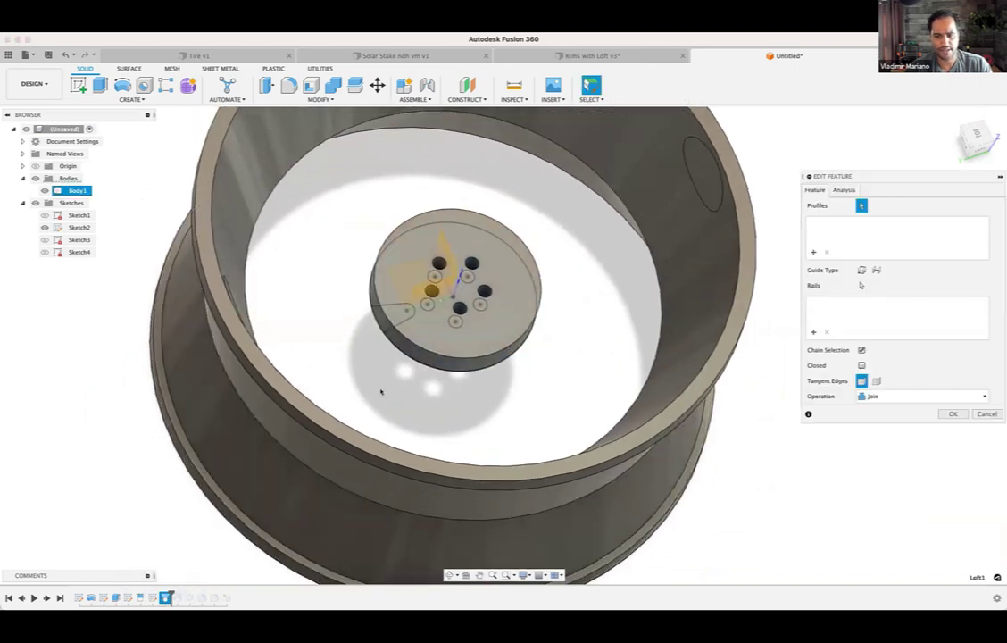
click(863, 396)
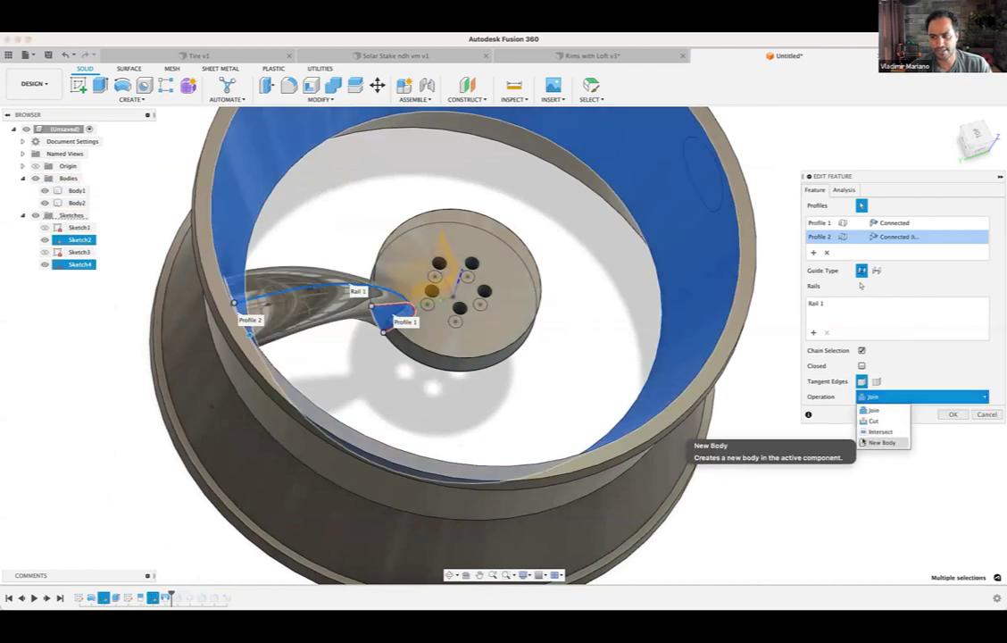
click(863, 443)
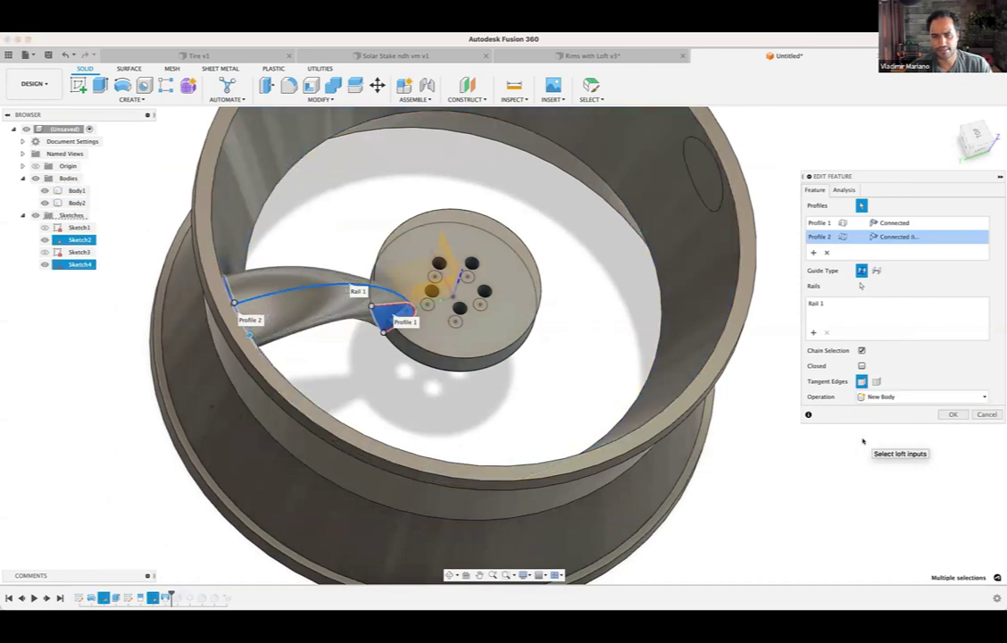
click(951, 414)
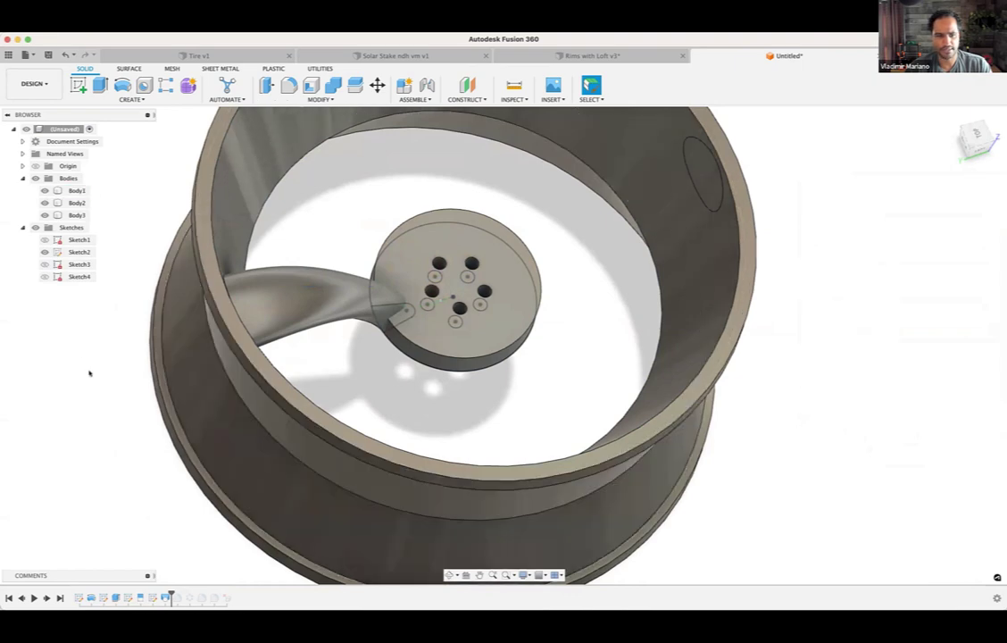
Step: Hide the barrel body, the hub body and Sketch2 so that only the single spoke body is displayed
click(45, 216)
click(45, 216)
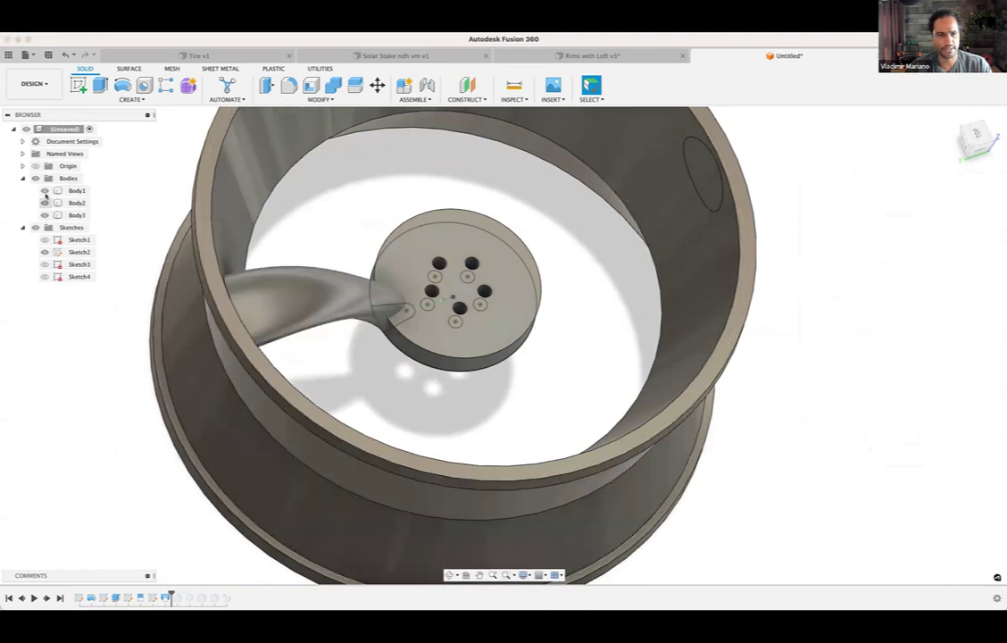
click(44, 191)
click(45, 204)
shift+middle_drag(324, 437, 179, 356)
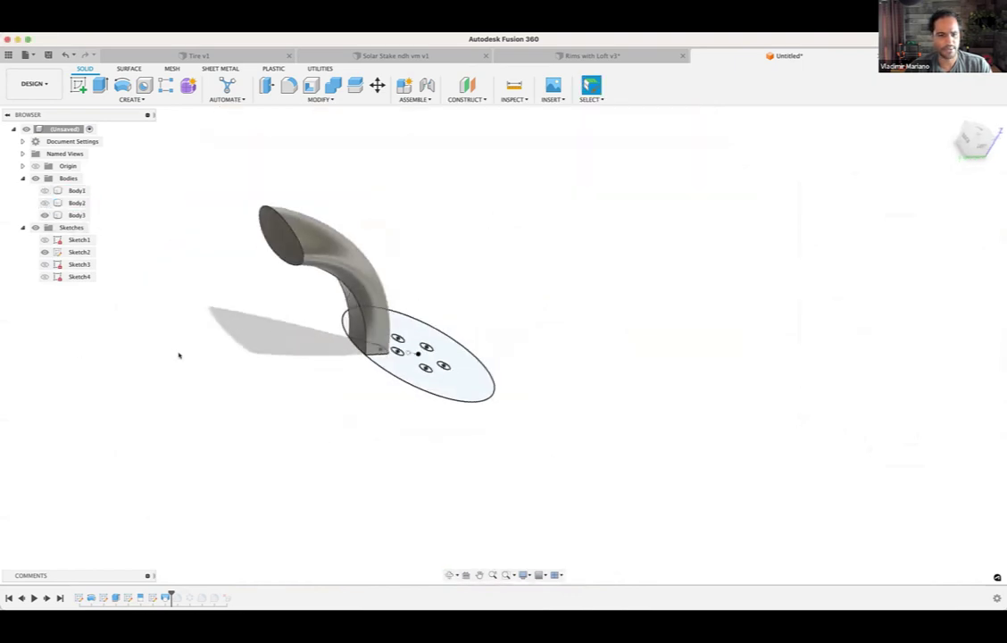
click(45, 253)
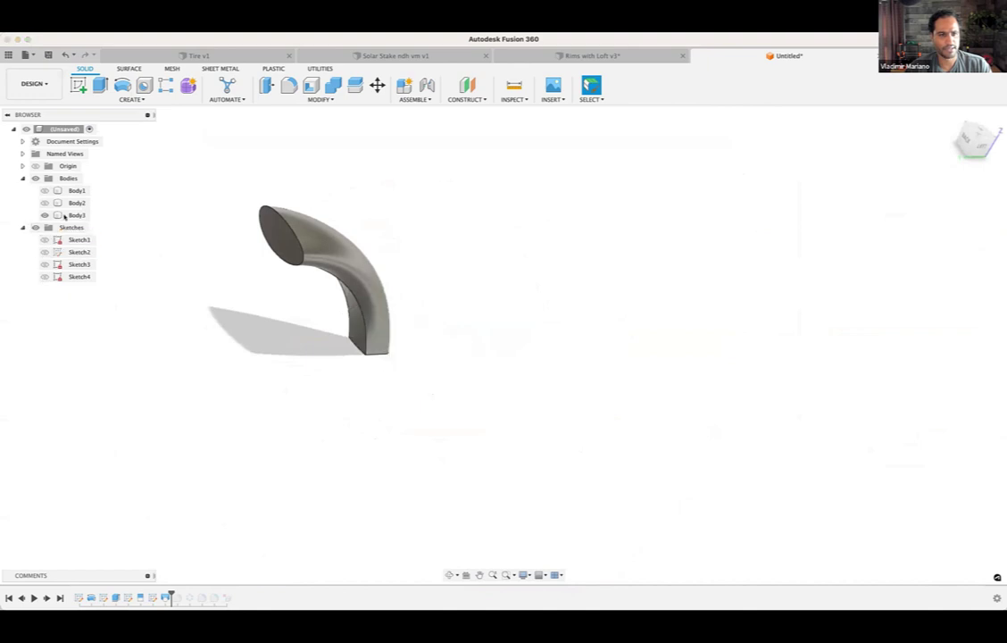
Step: Shell the spoke body inward, removing its elliptical outer end face and its hub end face
click(279, 99)
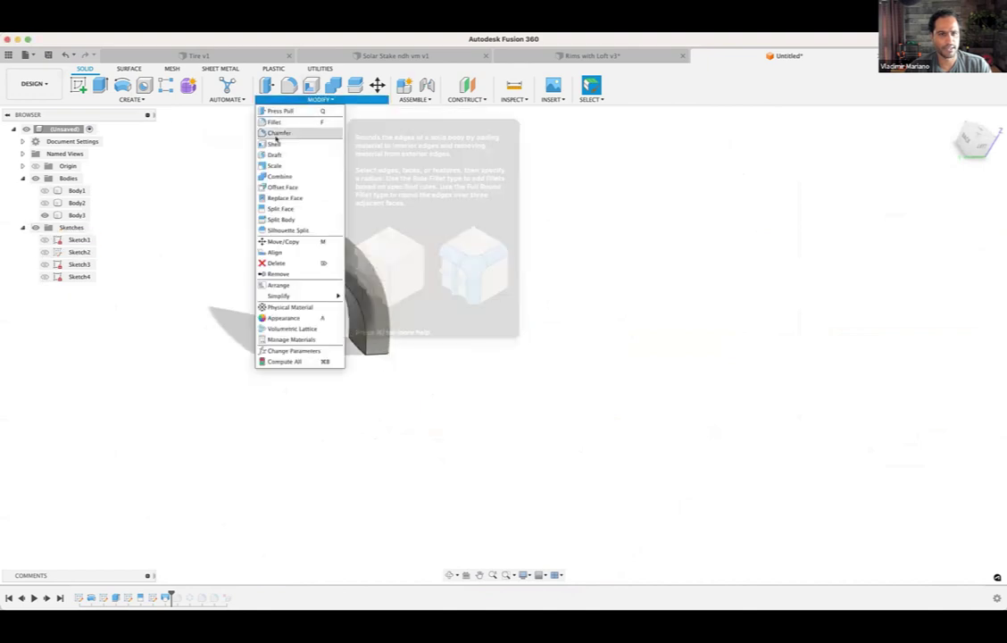
click(275, 143)
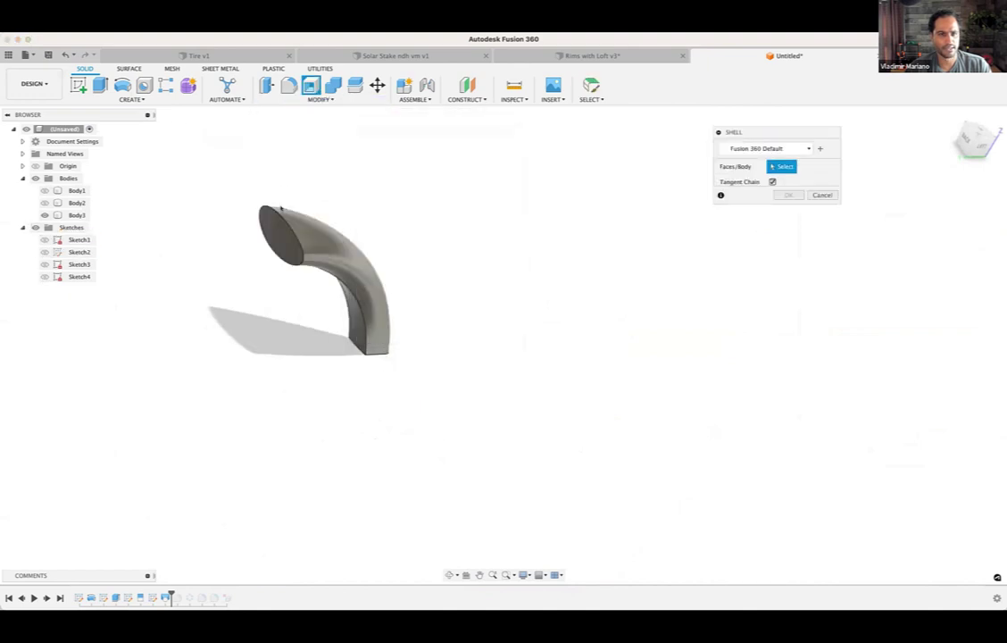
click(289, 242)
shift+middle_drag(367, 367, 368, 393)
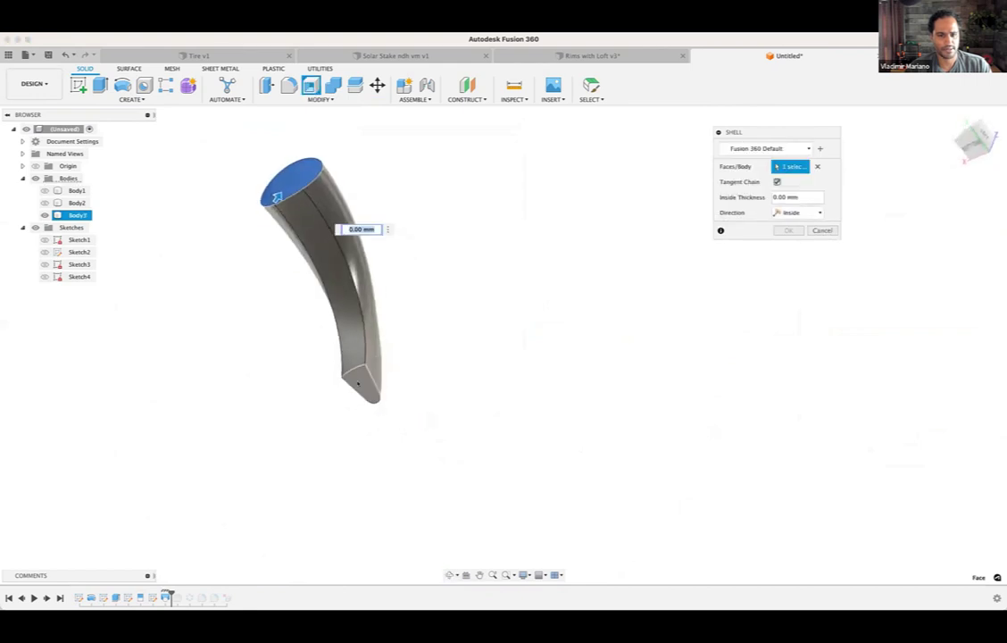
click(361, 382)
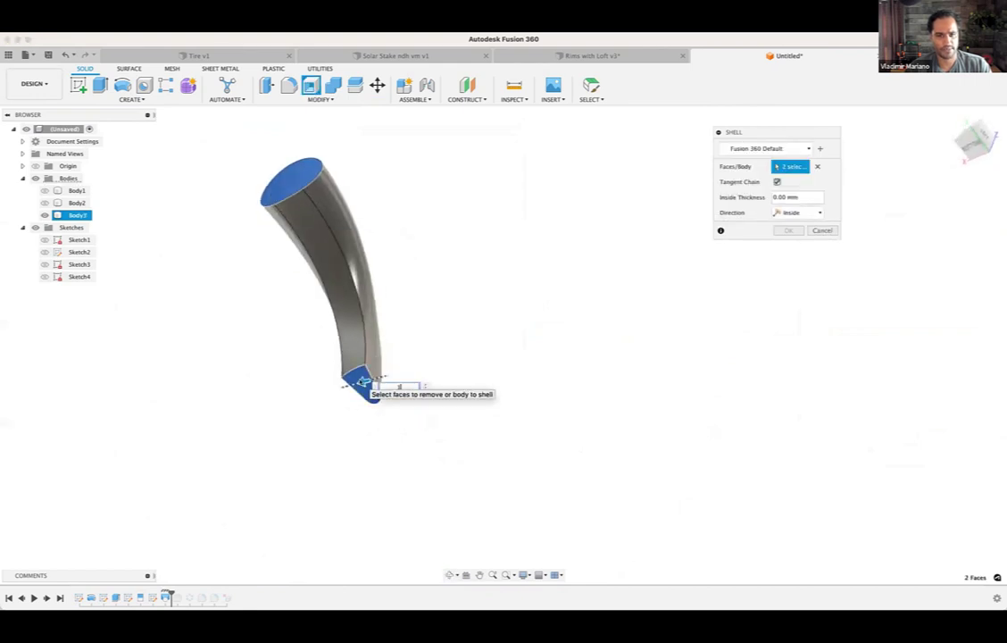
key(Return)
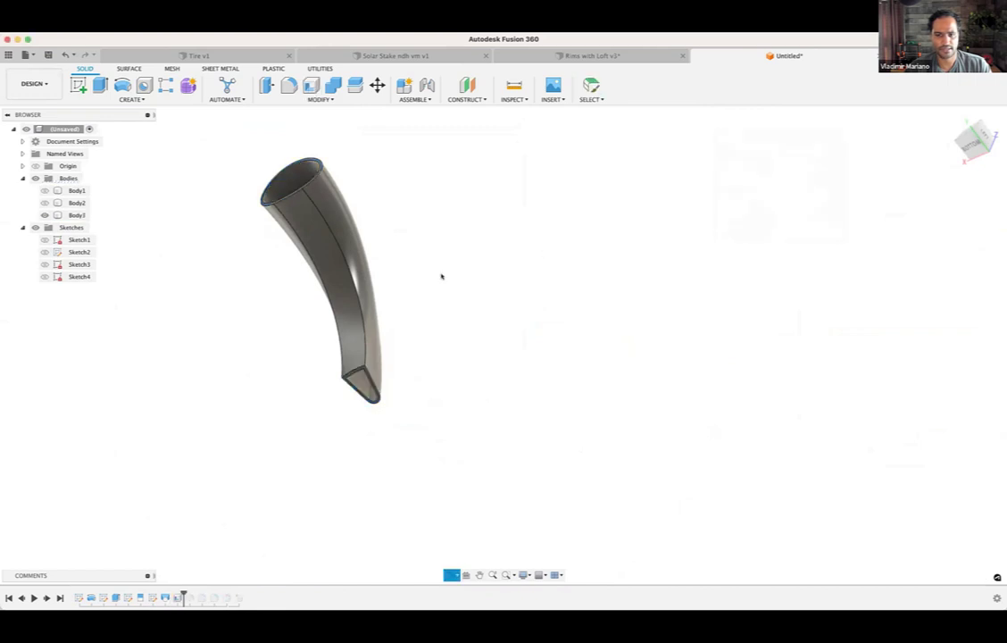
shift+middle_drag(441, 277, 332, 489)
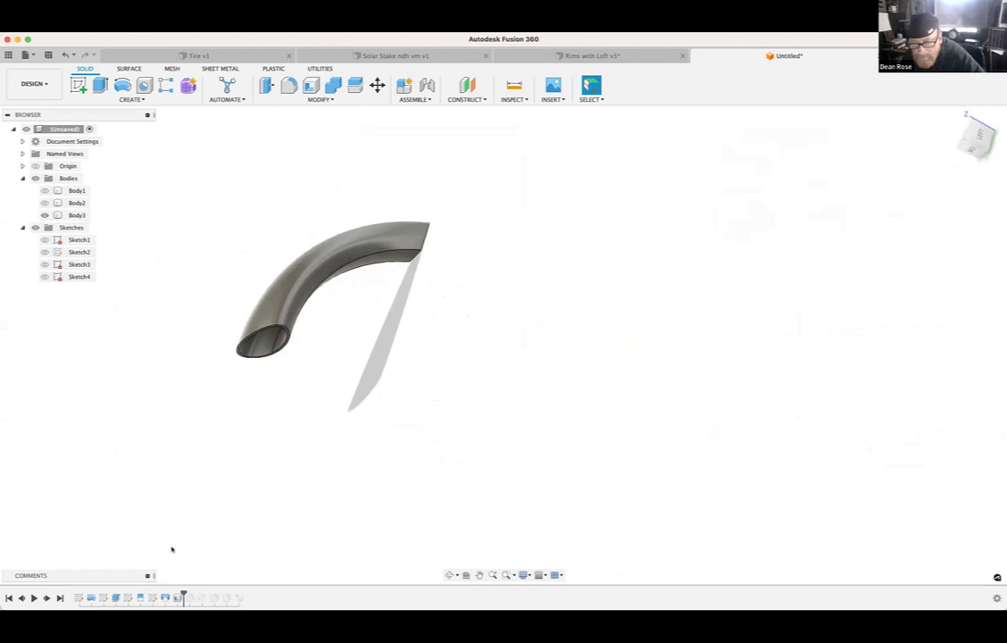
scroll(172, 549, up, 1)
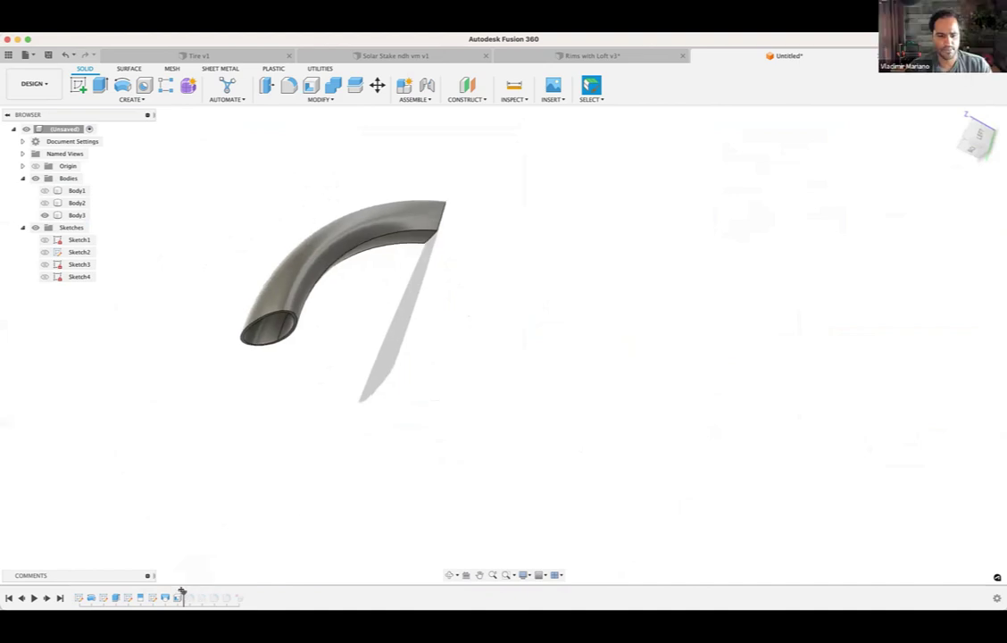
Step: Roll the history forward to its end and show the hub and barrel bodies again
drag(183, 594, 243, 594)
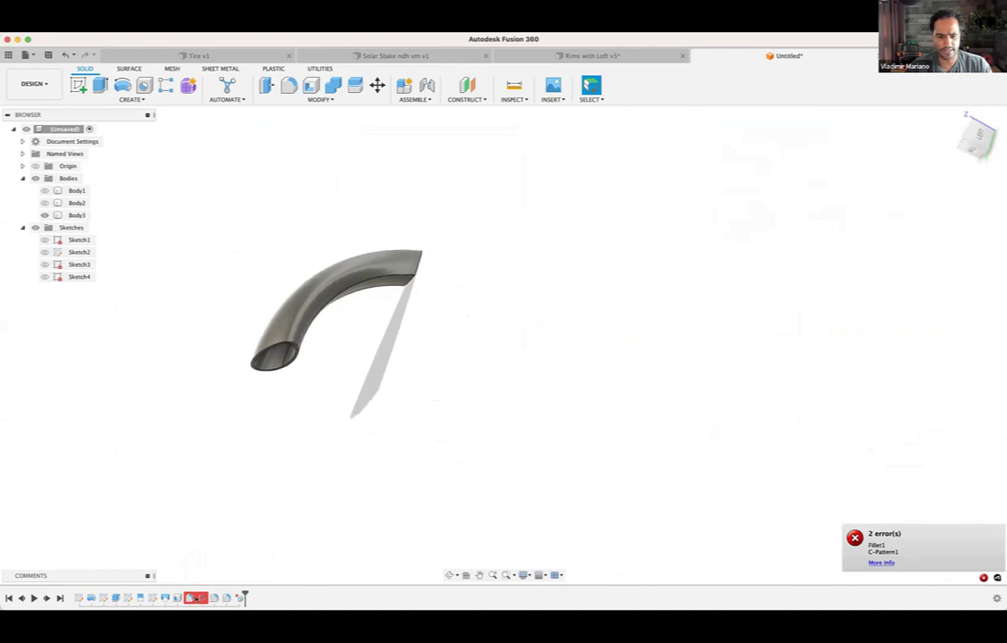
double_click(201, 598)
key(Escape)
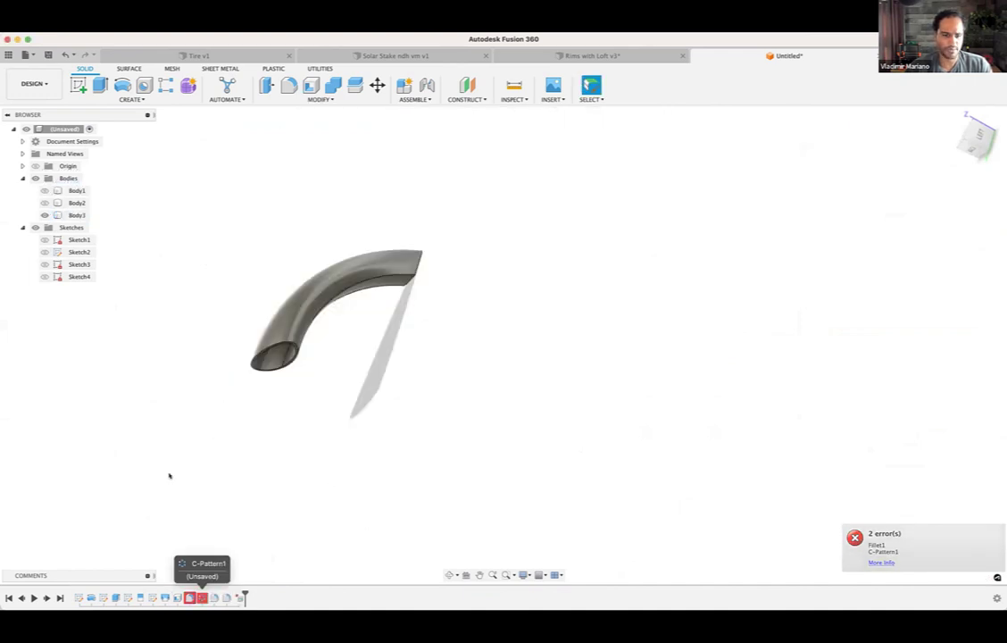
click(45, 202)
click(45, 191)
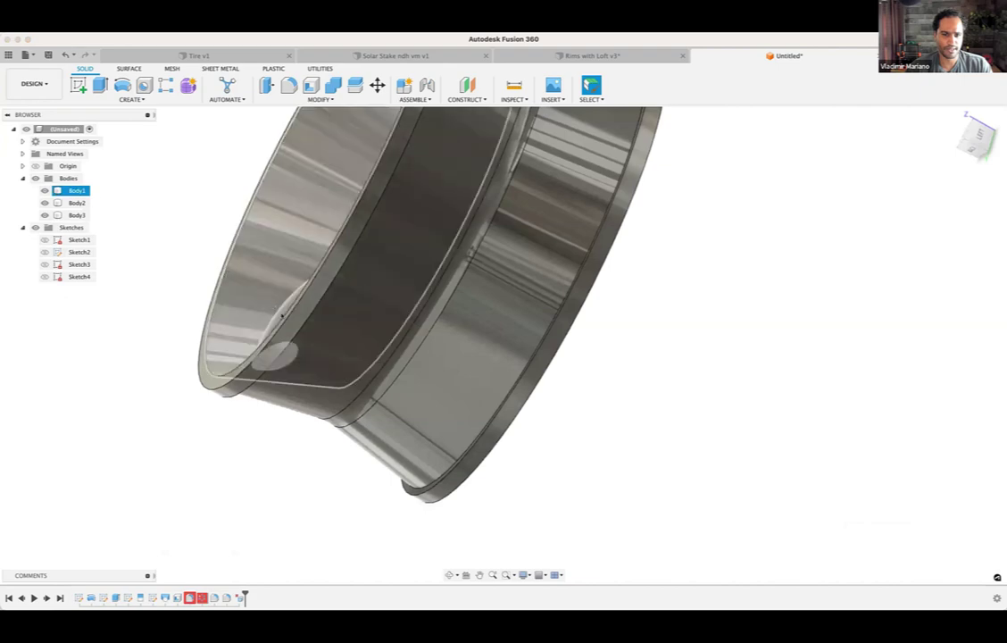
shift+middle_drag(284, 317, 588, 298)
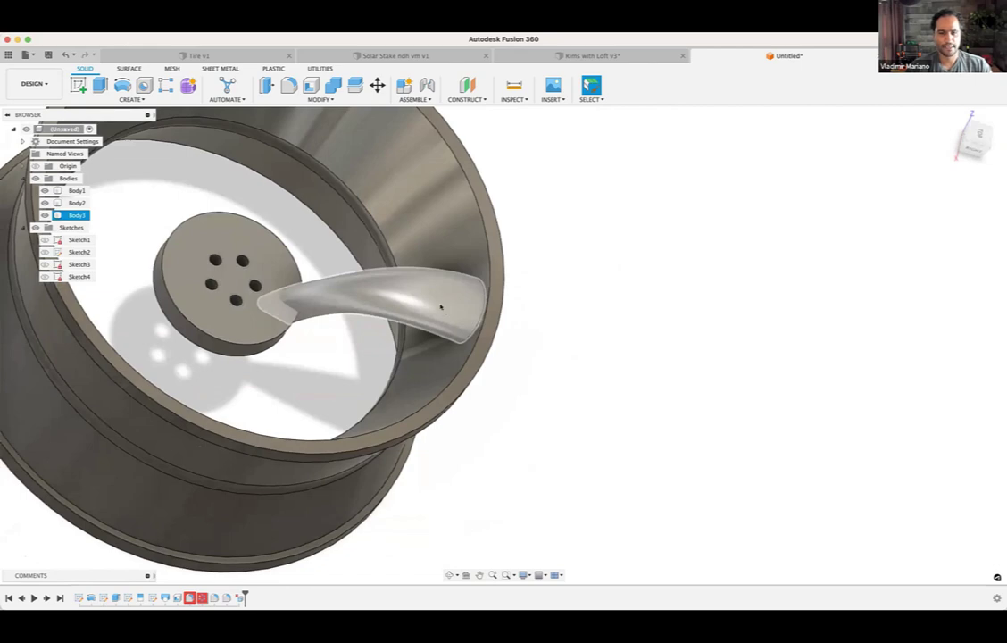
key(Escape)
Step: Change the spokes' circular pattern from features to bodies, patterning the shelled spoke body
double_click(201, 597)
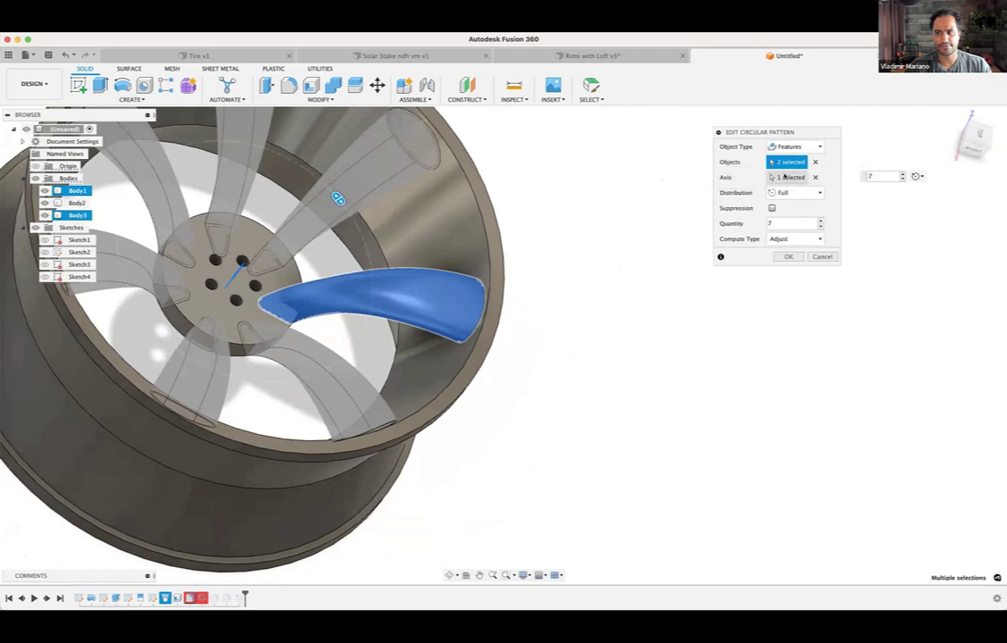
click(792, 147)
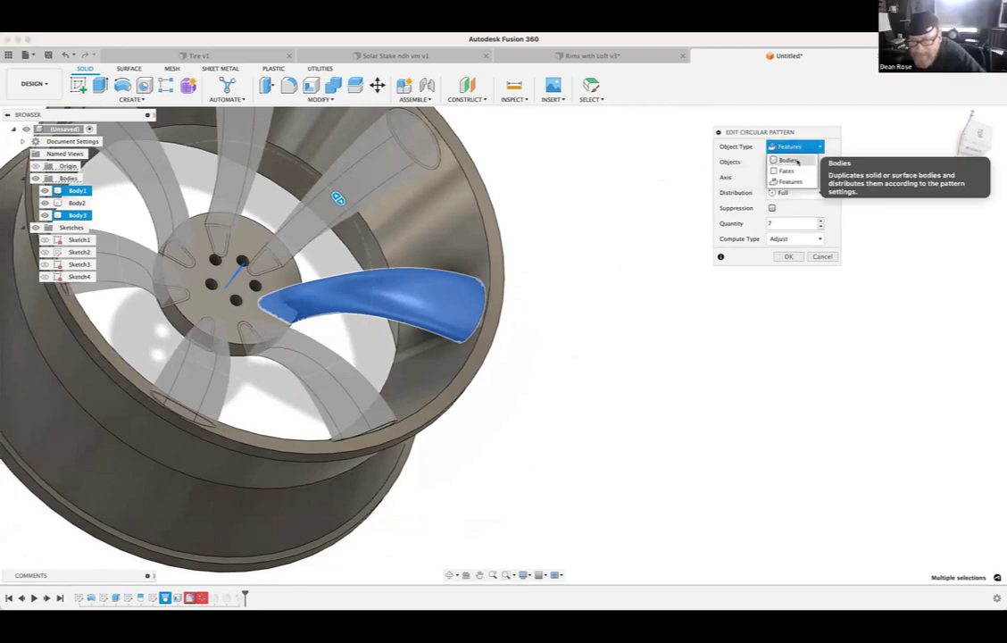
click(790, 160)
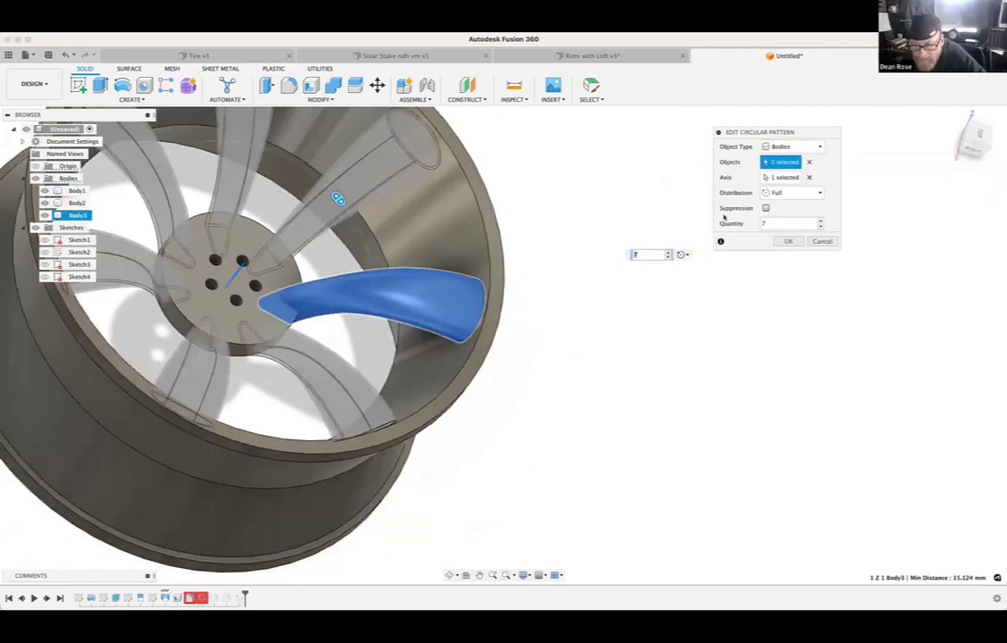
click(789, 241)
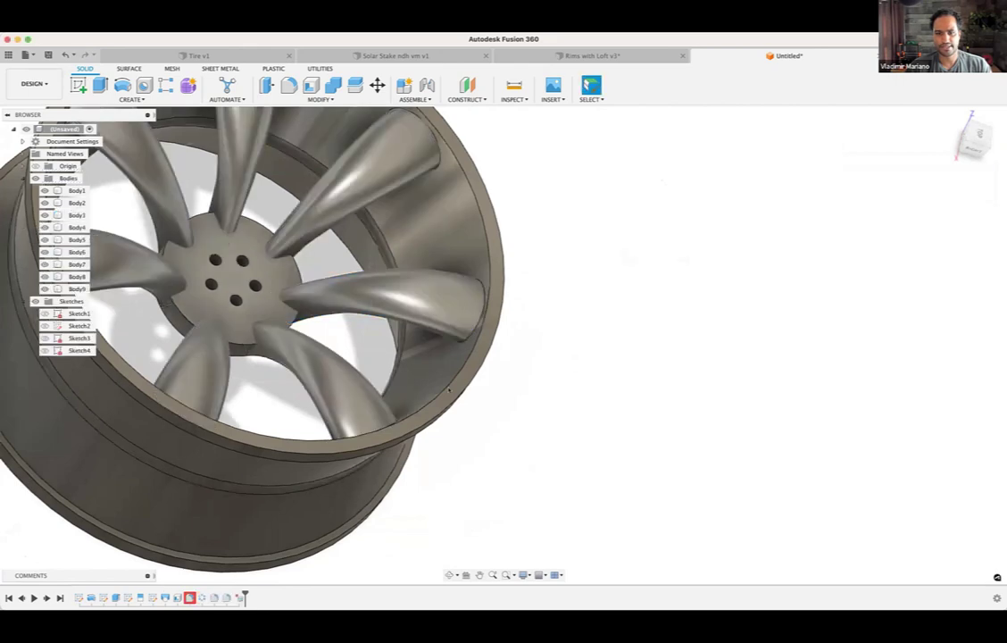
Step: Examine the patterned spoke bodies and where their outer ends meet the barrel
shift+middle_drag(449, 390, 553, 335)
click(556, 311)
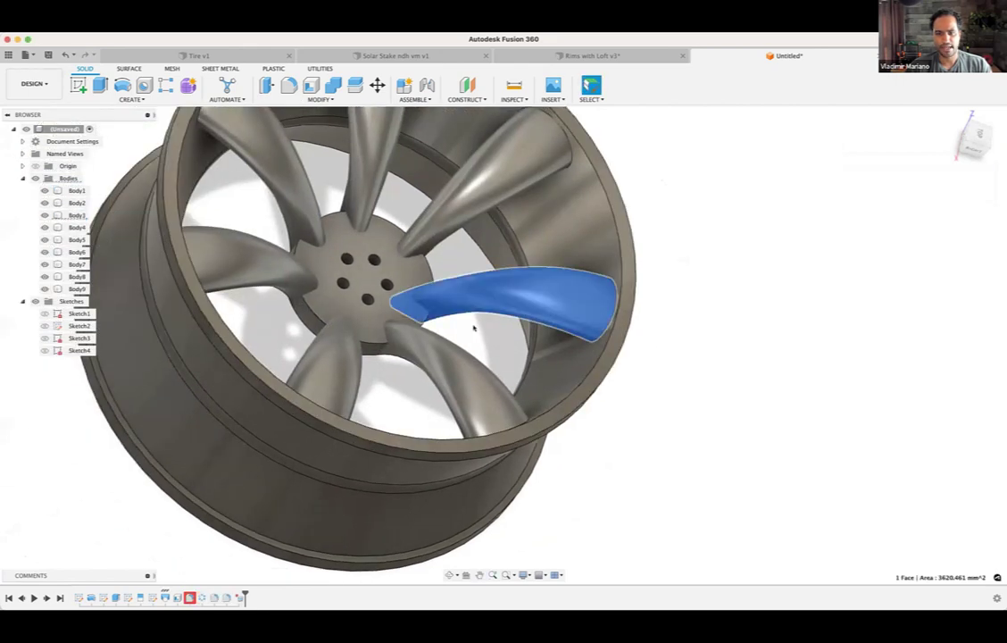
scroll(527, 337, up, 2)
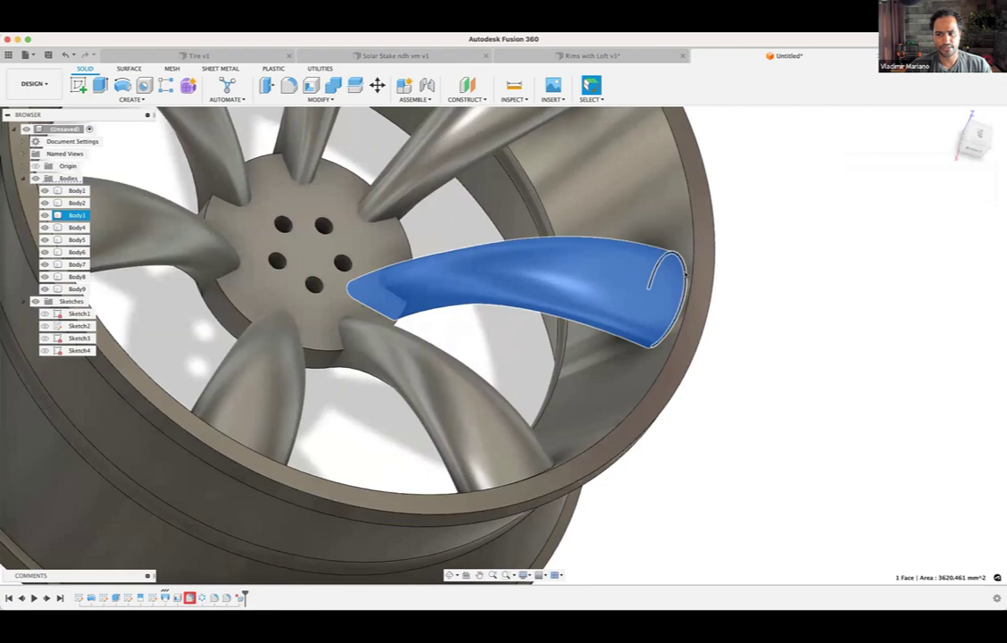
click(685, 274)
click(780, 317)
scroll(781, 317, down, 5)
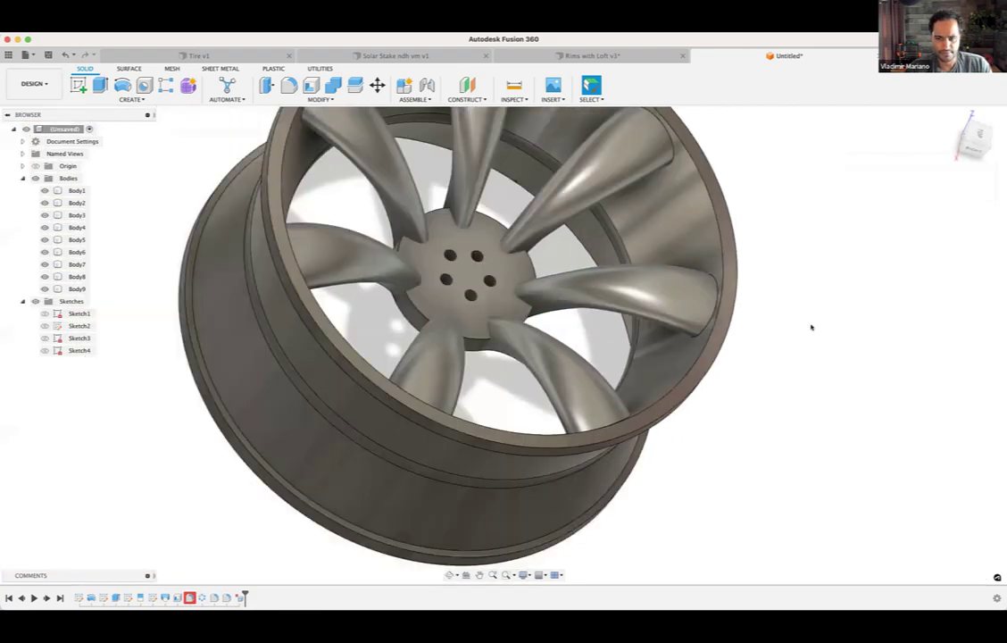
shift+middle_drag(812, 343, 809, 308)
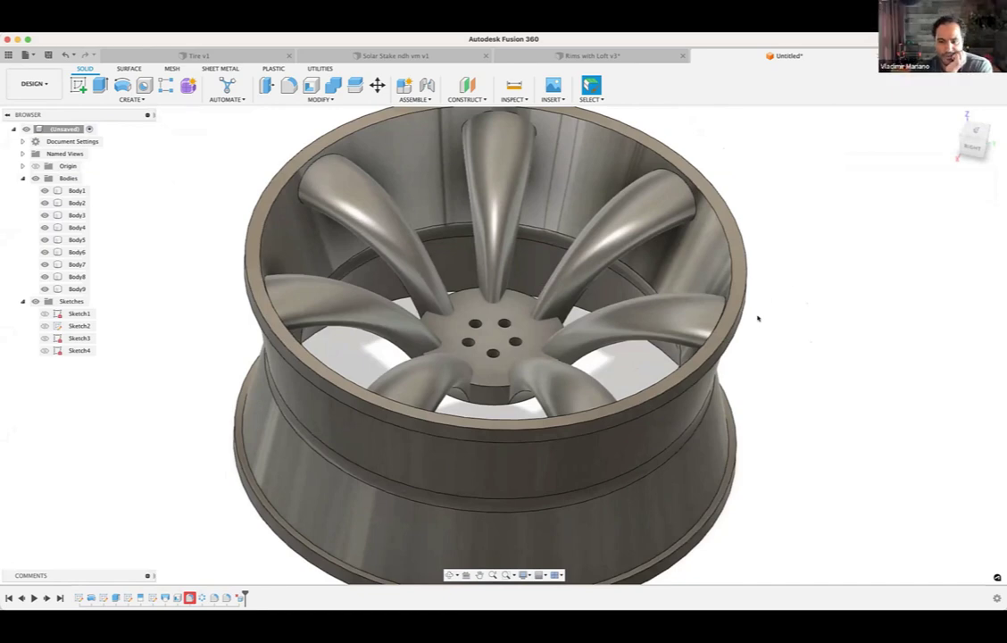
click(697, 318)
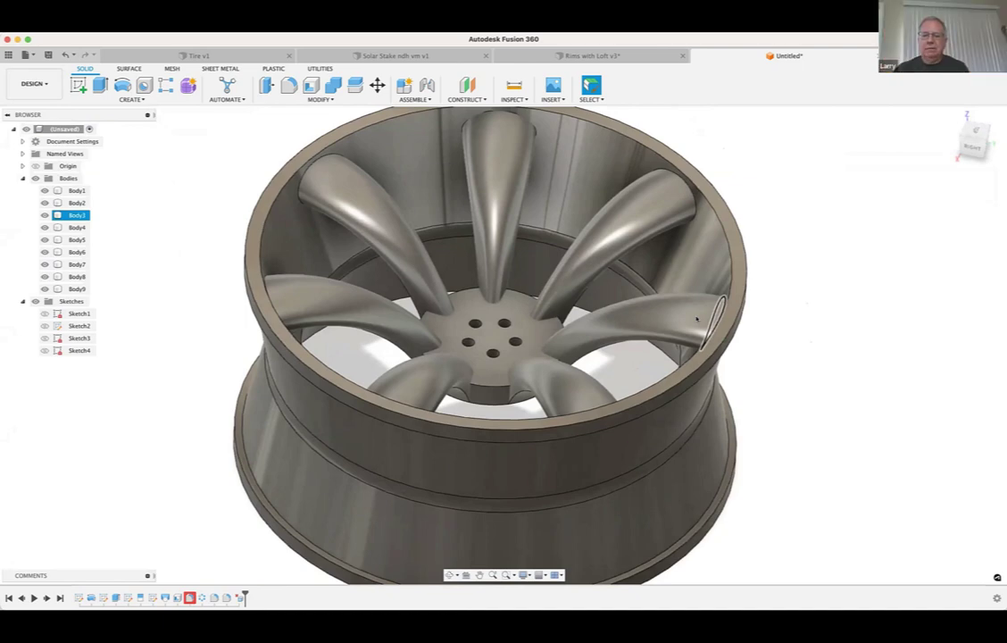
key(Escape)
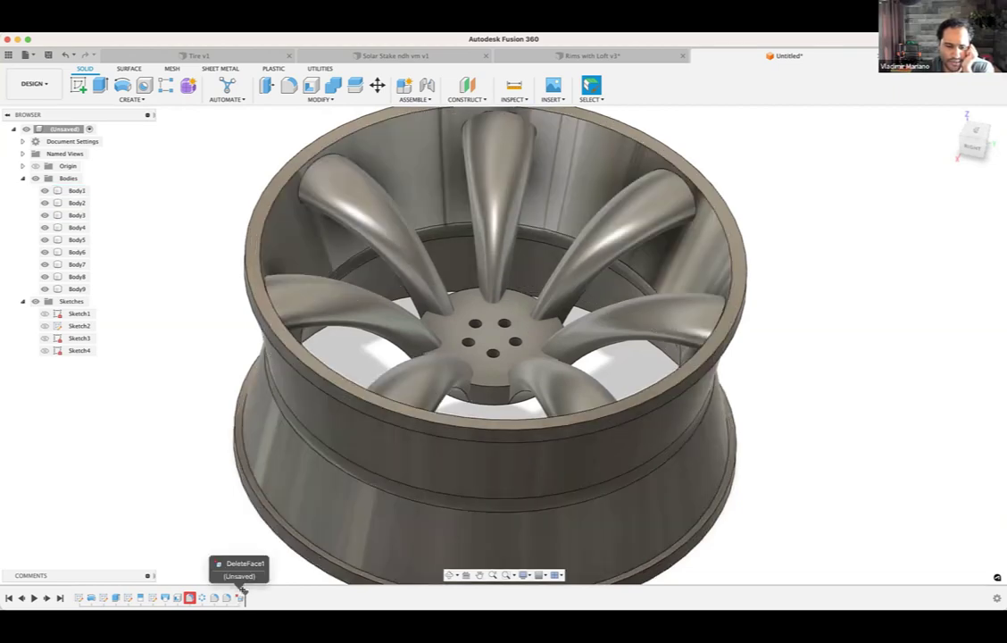
Step: Roll the history back to before the spoke pattern and join the barrel, hub and single spoke into one body
drag(243, 592, 178, 597)
click(76, 190)
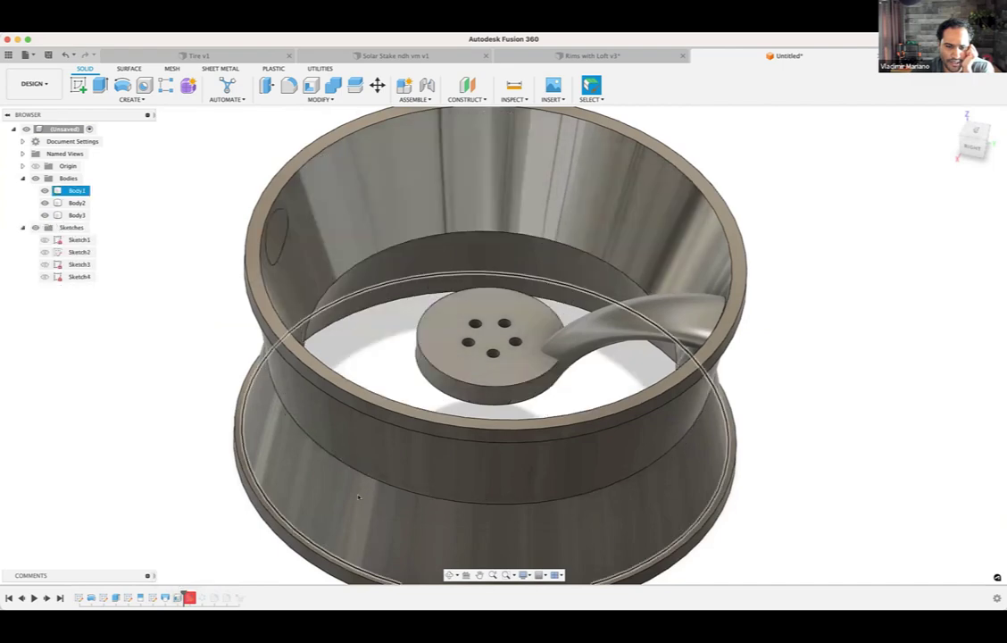
key(f)
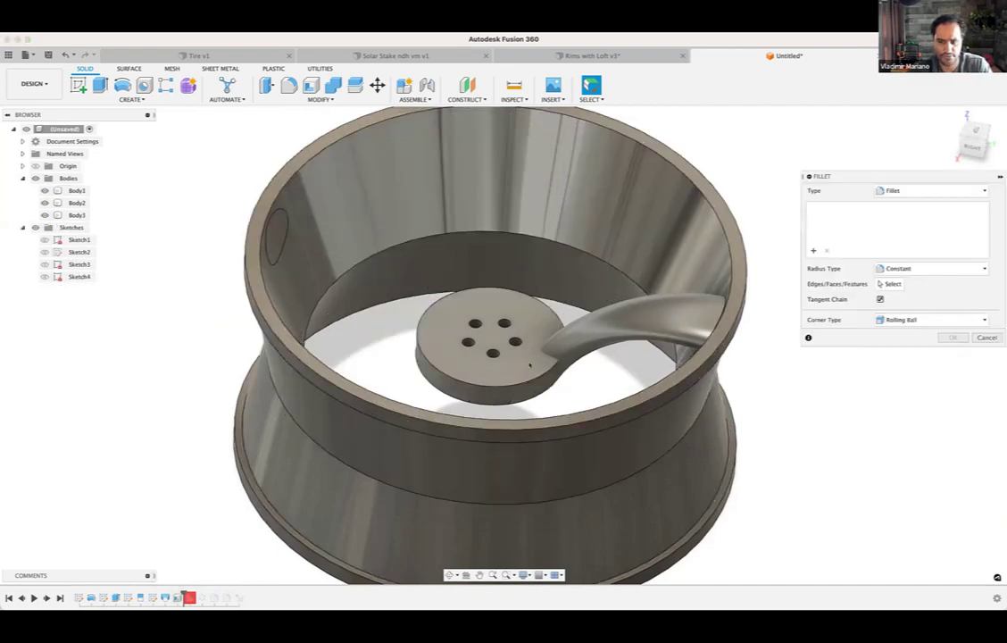
key(Escape)
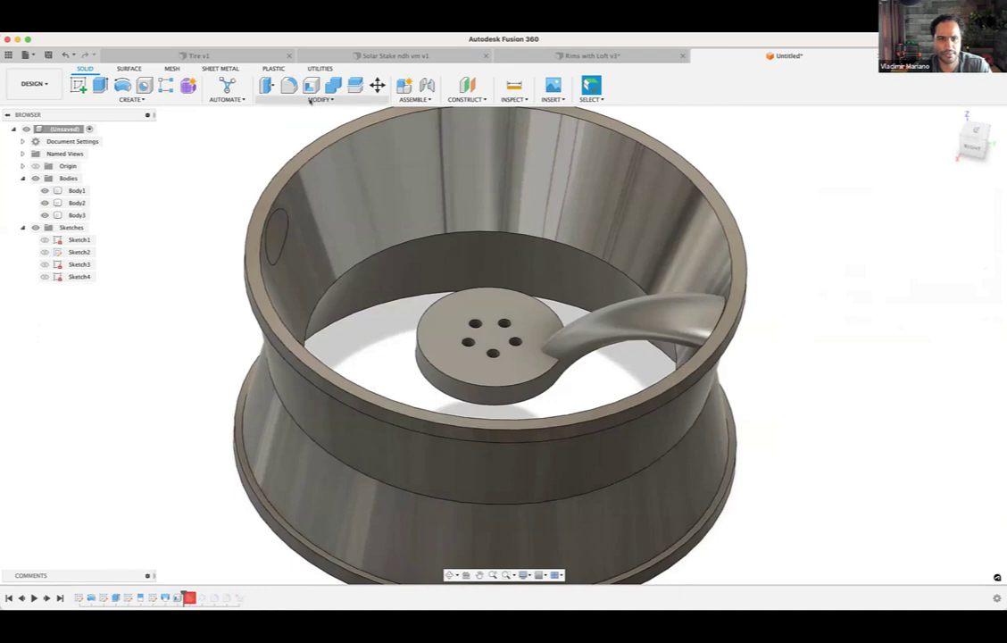
click(310, 99)
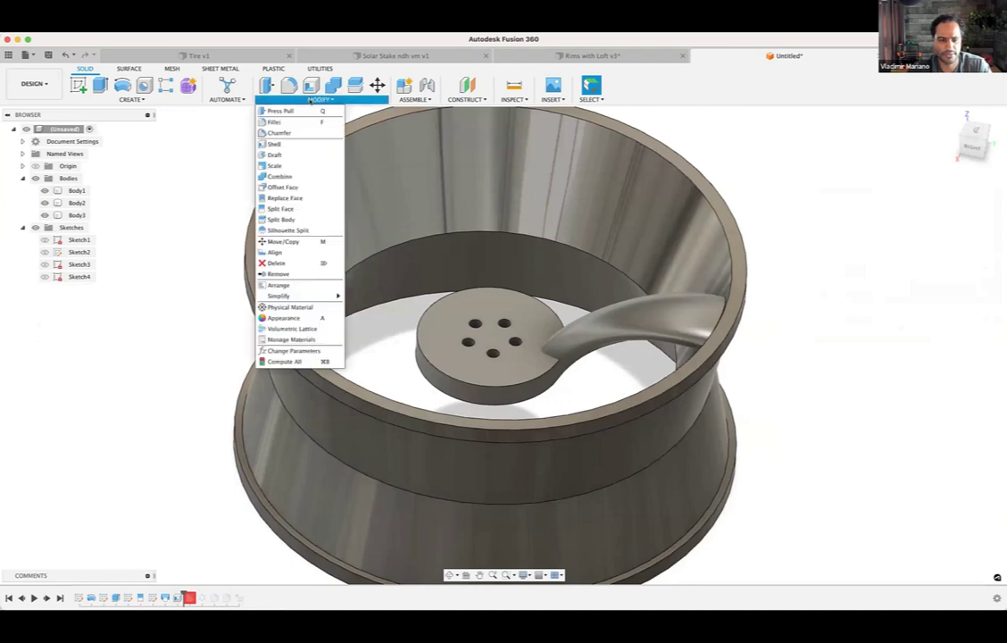
click(280, 176)
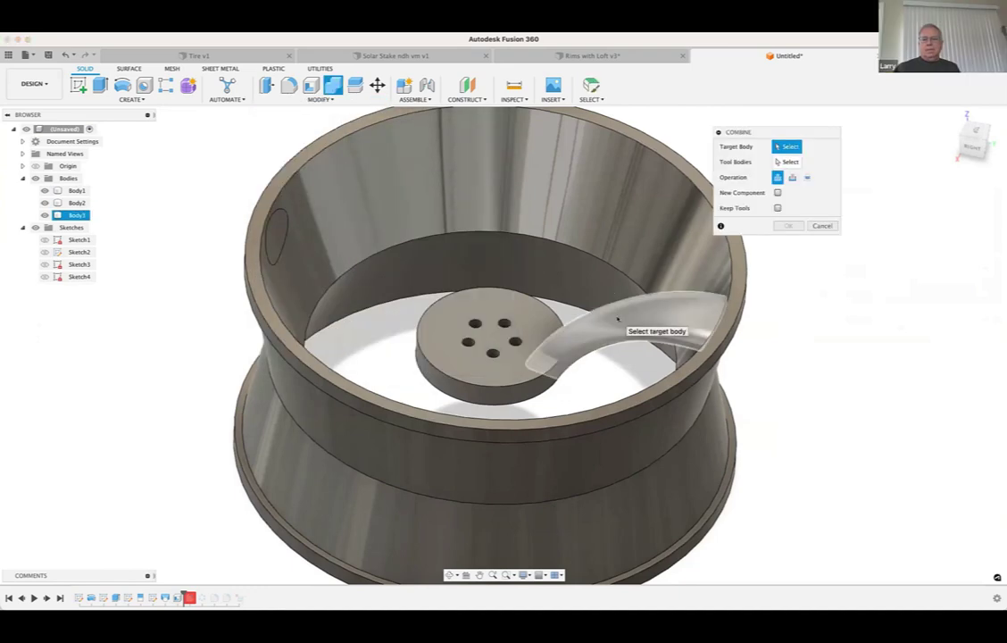
click(611, 314)
click(638, 226)
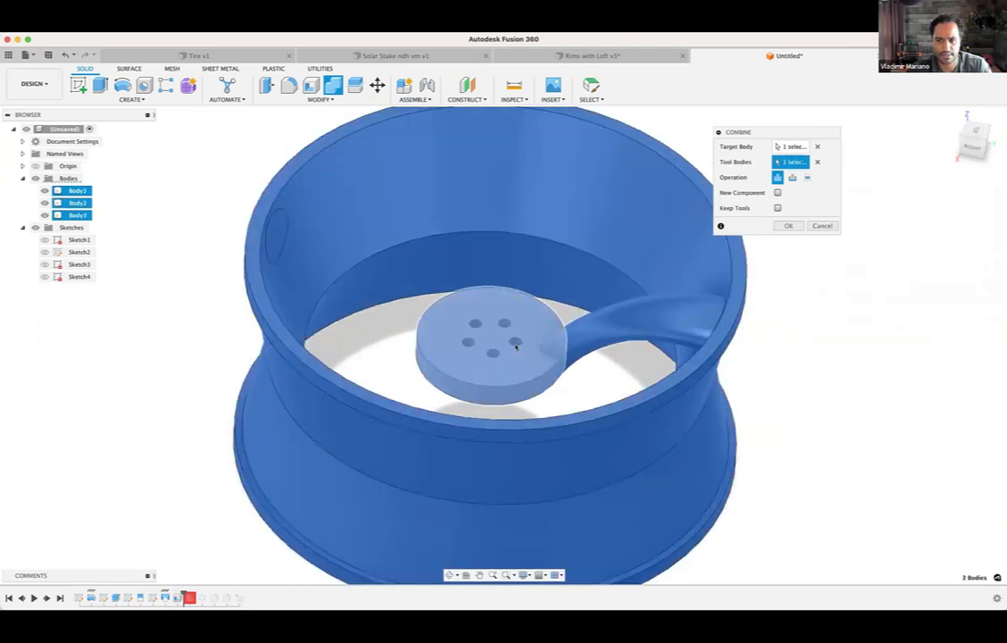
click(786, 226)
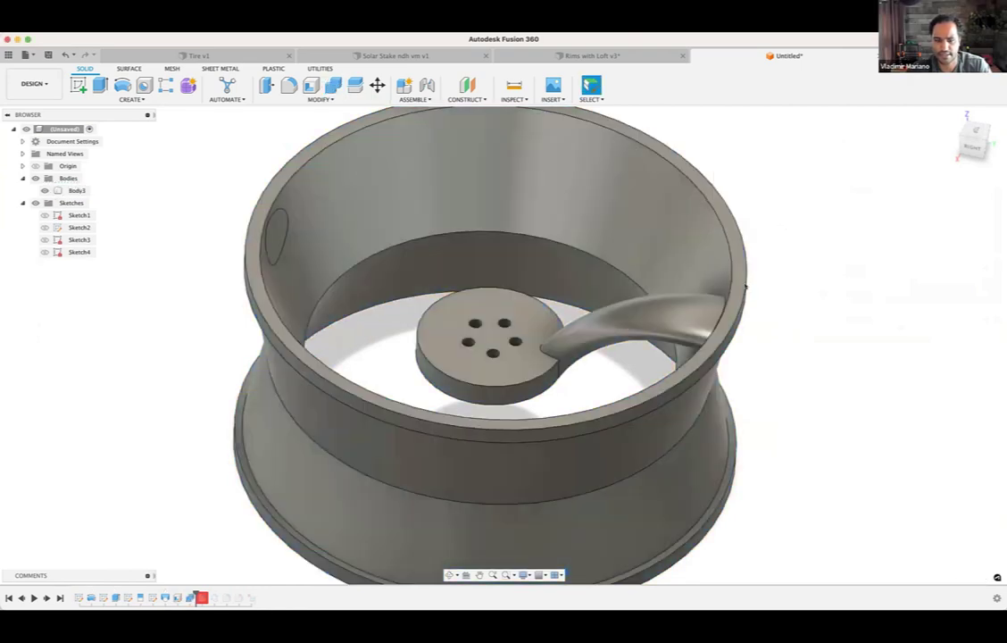
Step: Try to fillet the edges where the spoke meets the hub and the barrel with a 1 mm radius
shift+middle_drag(607, 389, 463, 395)
key(f)
click(552, 360)
scroll(523, 377, up, 5)
shift+middle_drag(503, 326, 518, 366)
click(516, 365)
scroll(587, 405, down, 5)
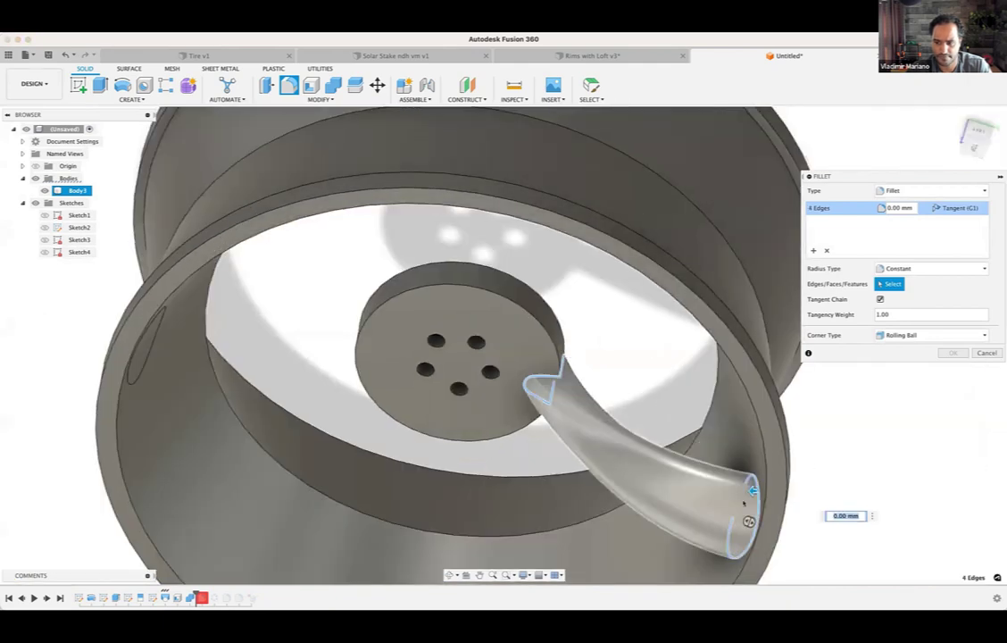
click(748, 496)
text(1)
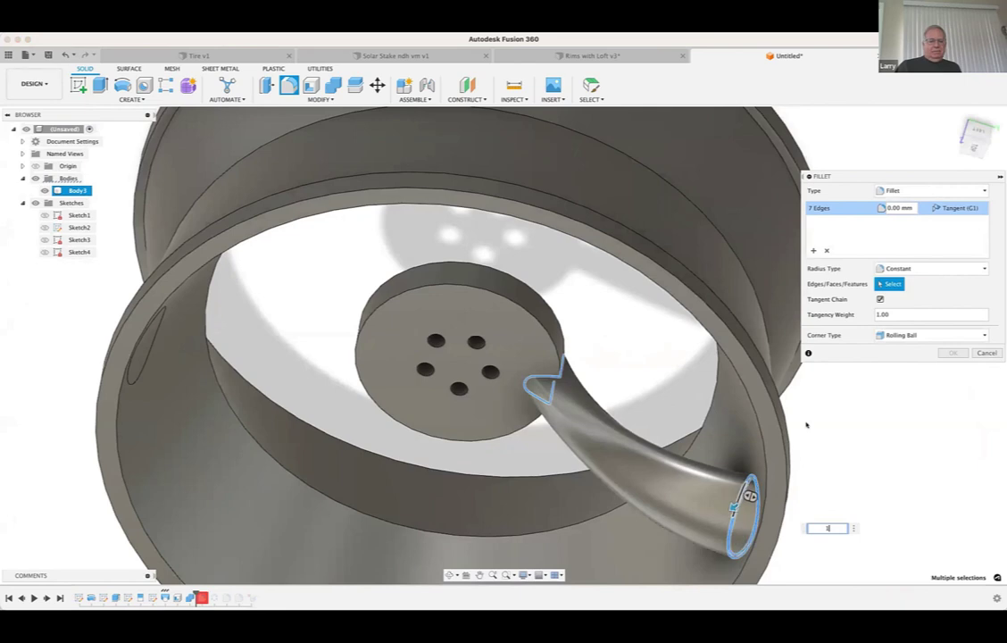
shift+middle_drag(849, 468, 852, 456)
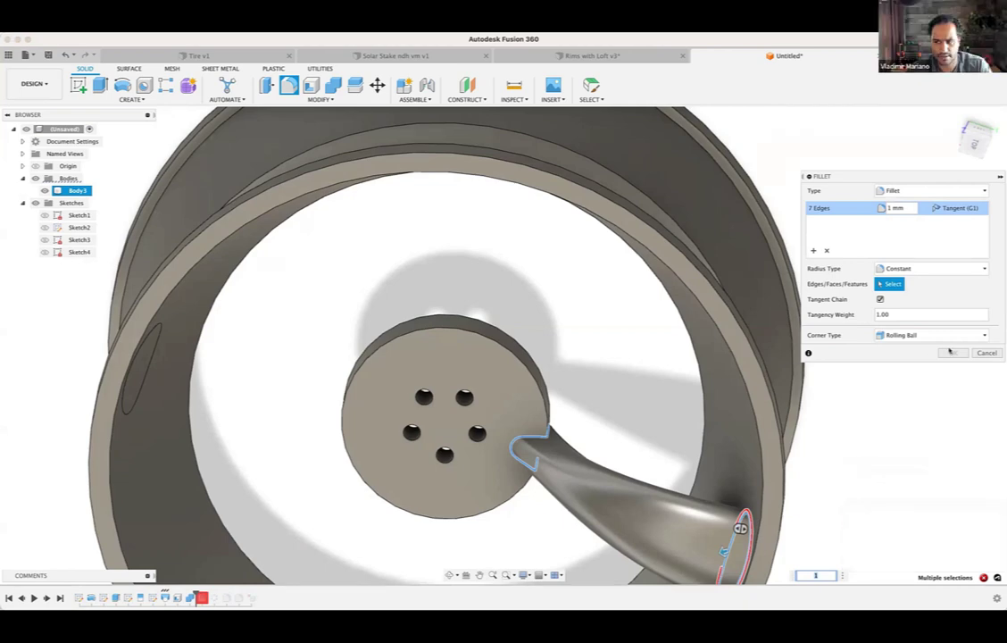
middle_drag(865, 455, 773, 370)
scroll(757, 451, down, 5)
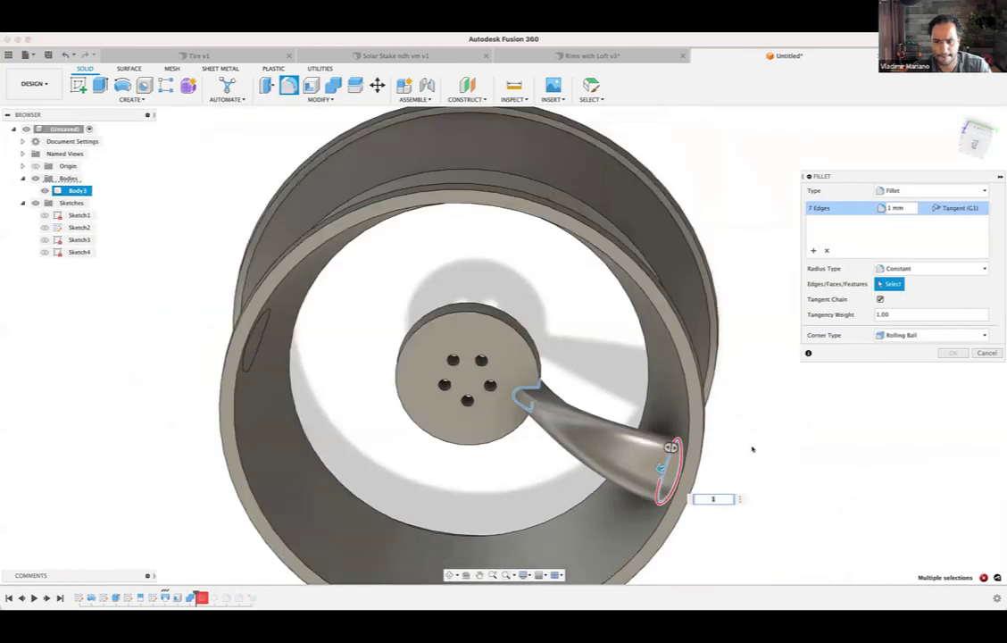
shift+middle_drag(752, 449, 596, 407)
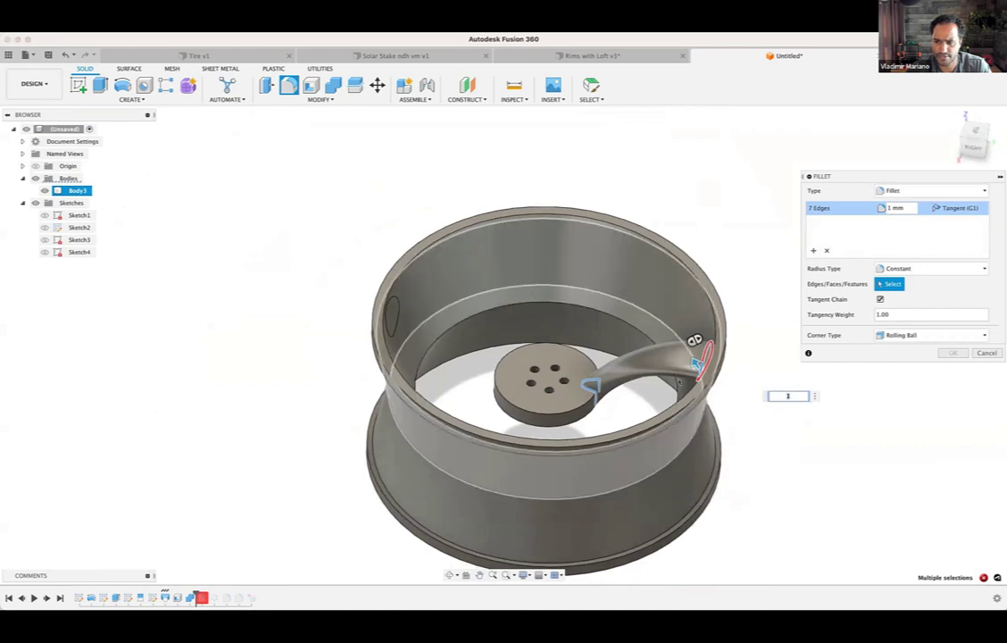
scroll(701, 366, up, 1)
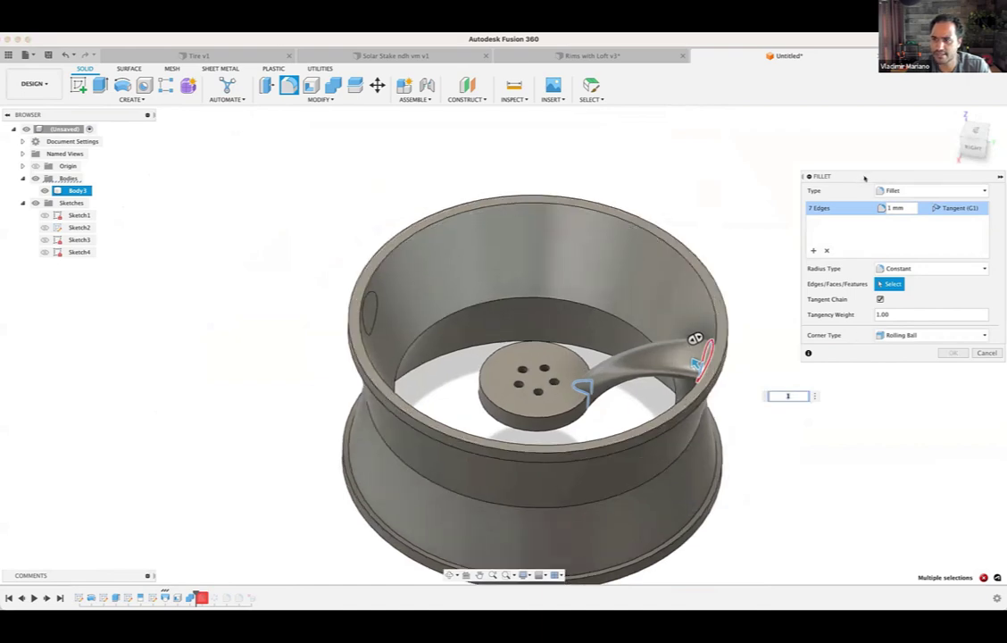
drag(865, 178, 810, 169)
shift+middle_drag(668, 450, 732, 457)
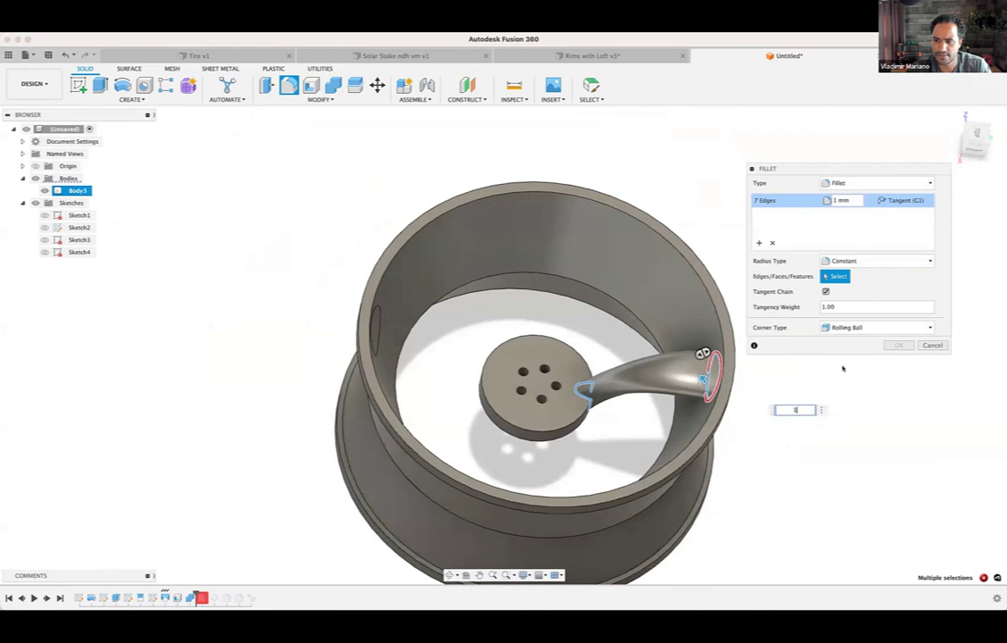
click(900, 345)
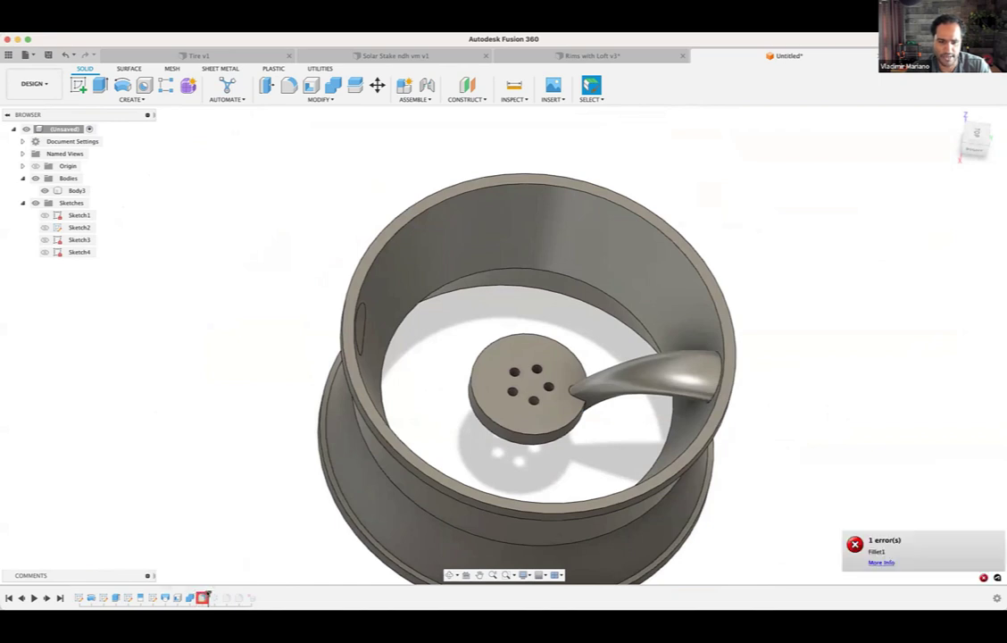
Step: Roll the history forward, inspect the patterned combined body, and delete the spokes' circular pattern feature
drag(208, 593, 269, 596)
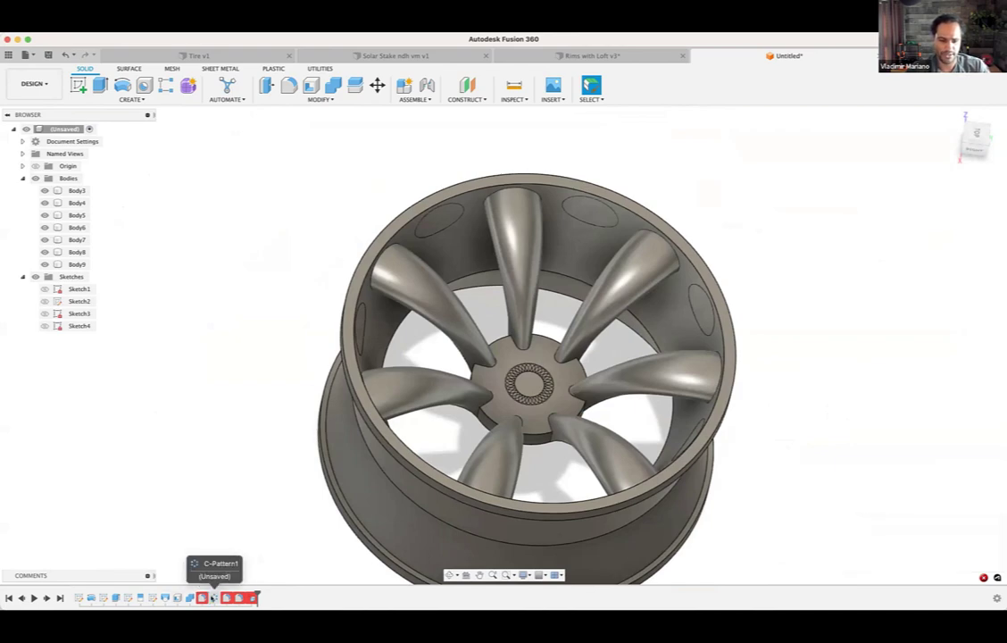
click(215, 598)
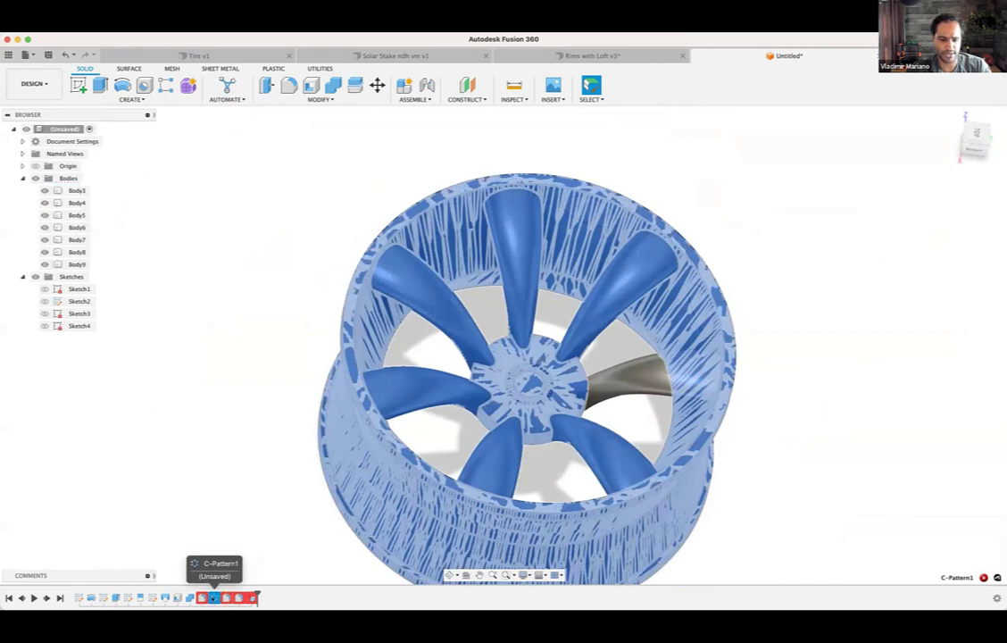
click(202, 598)
click(228, 543)
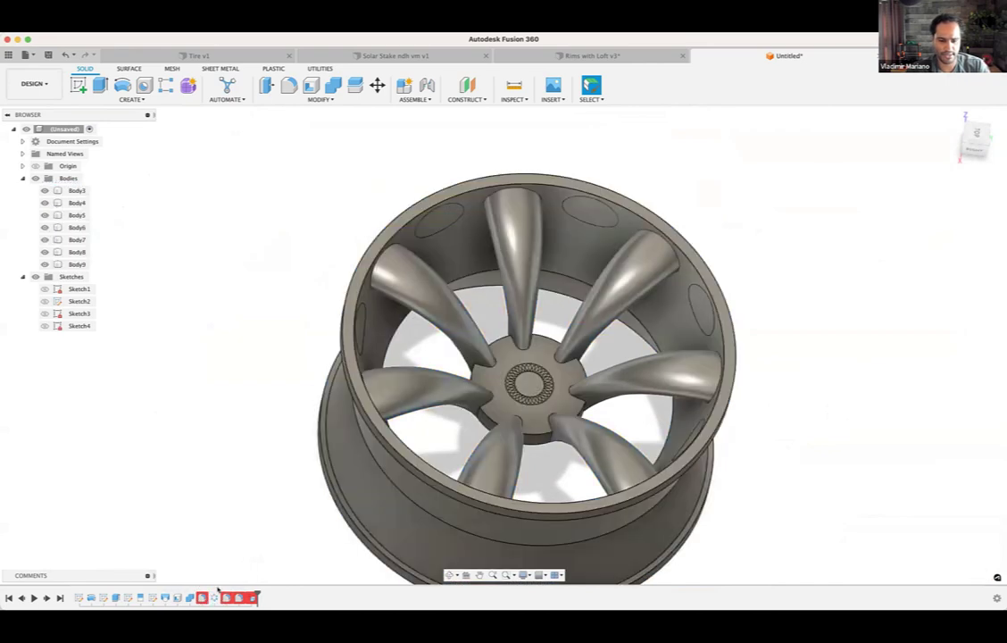
middle_drag(252, 555, 278, 474)
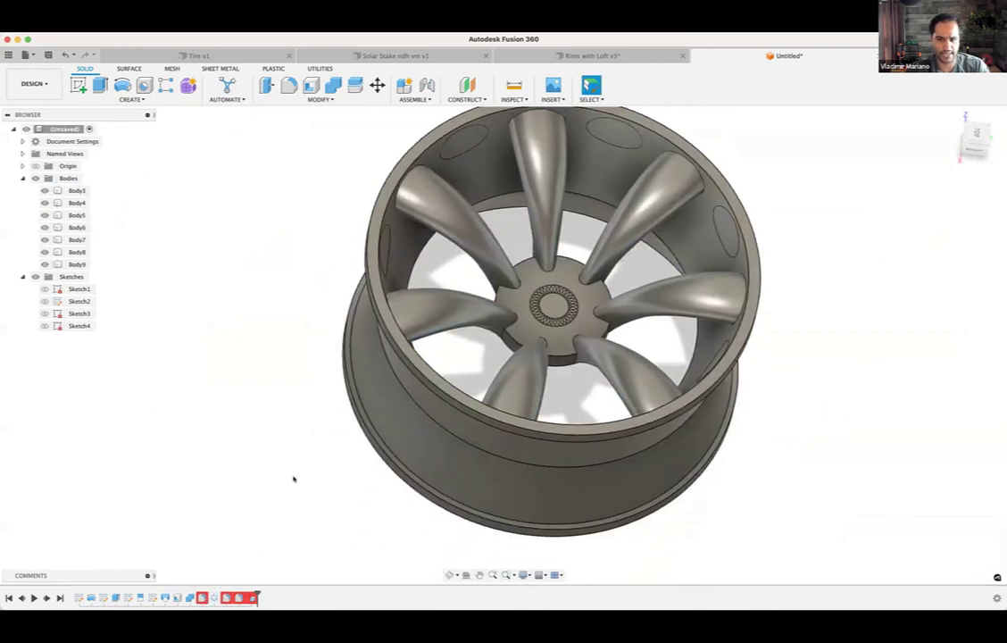
scroll(242, 550, up, 3)
middle_drag(548, 296, 512, 334)
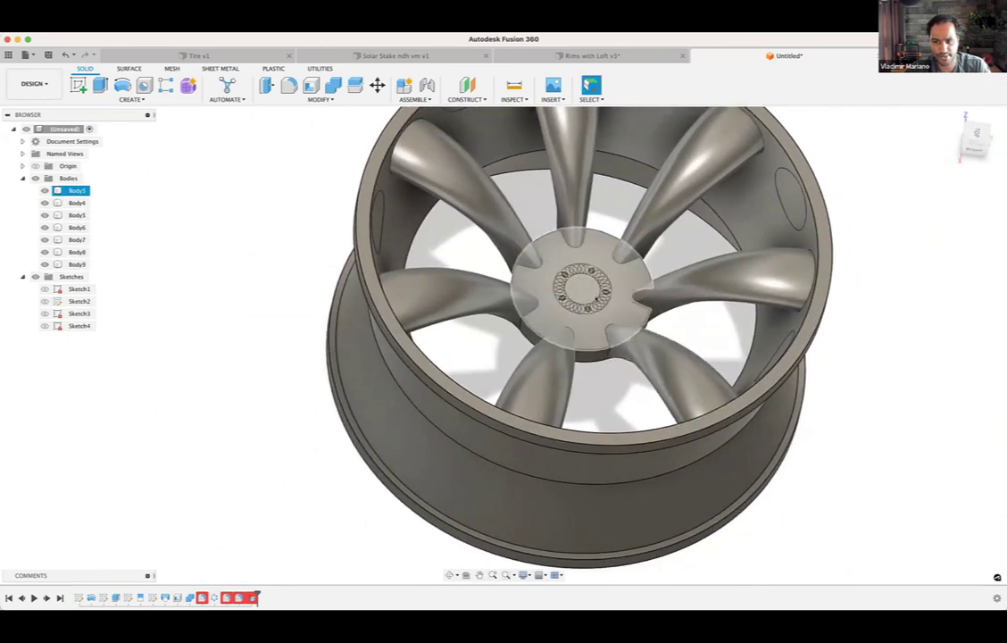
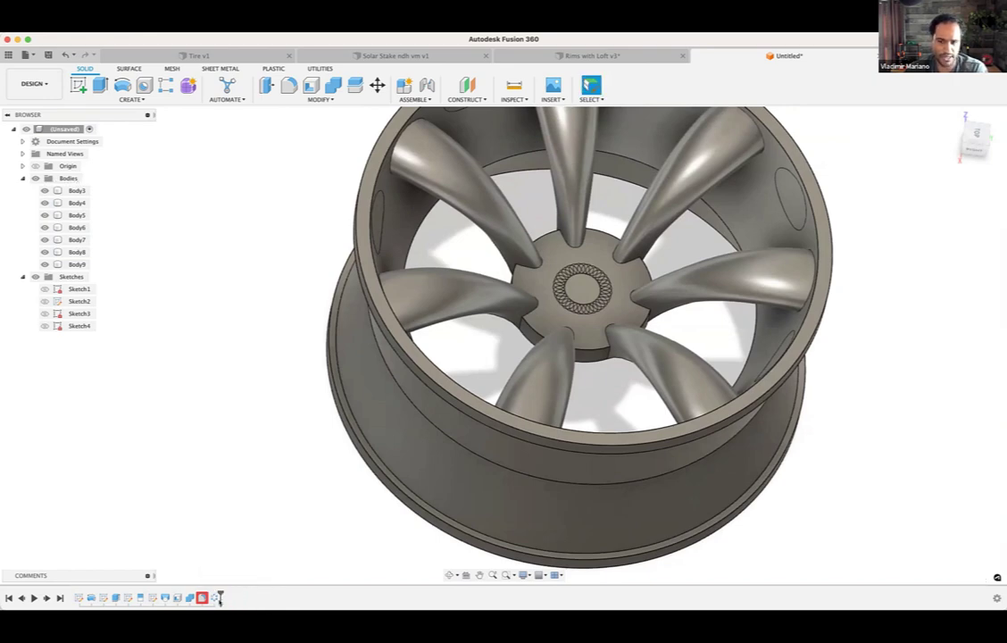
click(218, 600)
key(Delete)
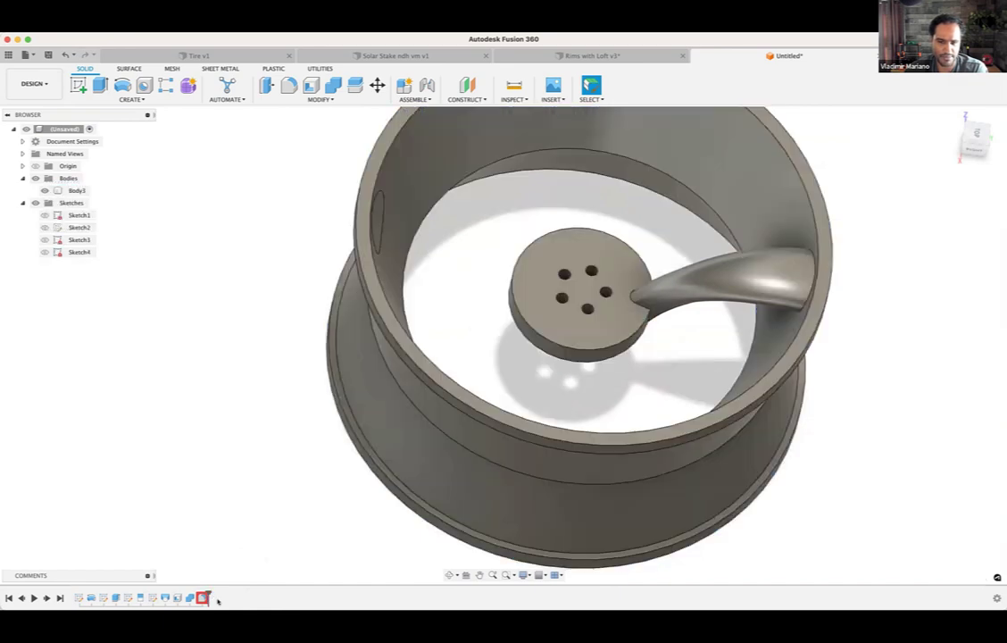
Step: Set up a new 1 mm fillet on the spoke's edge on the hub face and its outer edges at the barrel
double_click(202, 598)
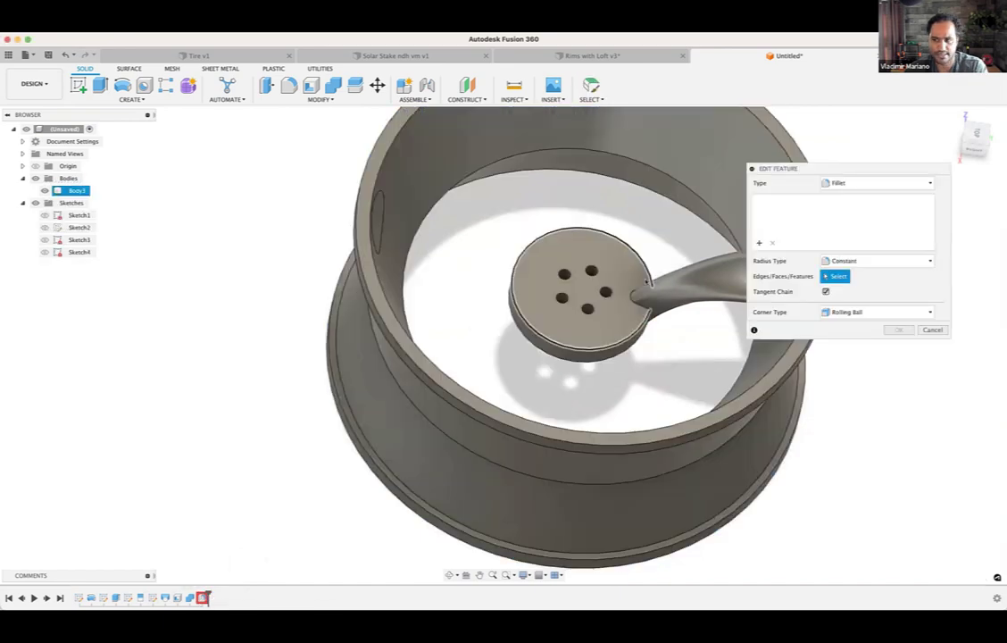
middle_drag(716, 298, 588, 321)
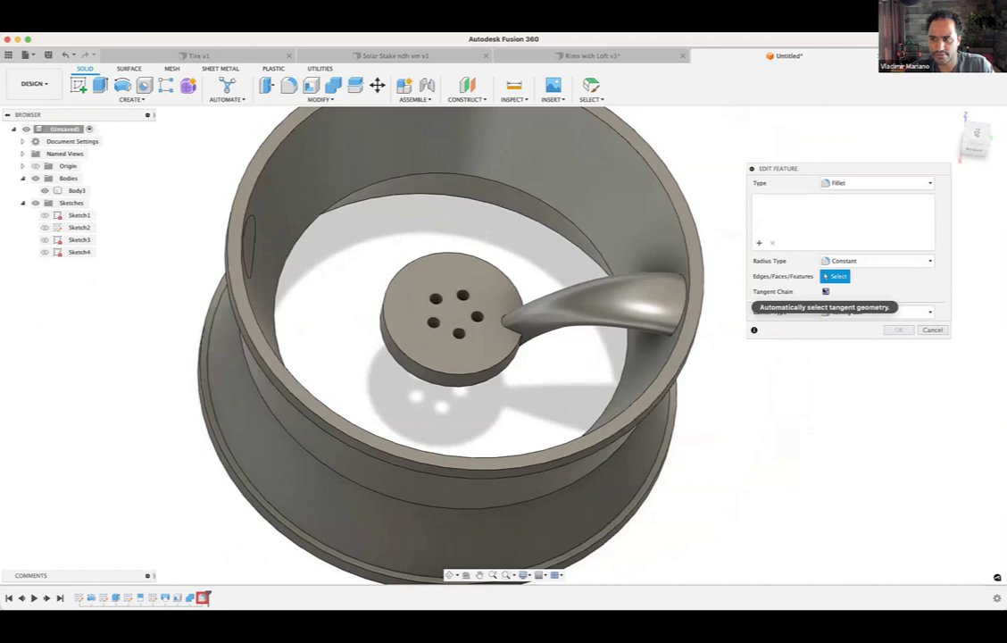
scroll(600, 347, up, 1)
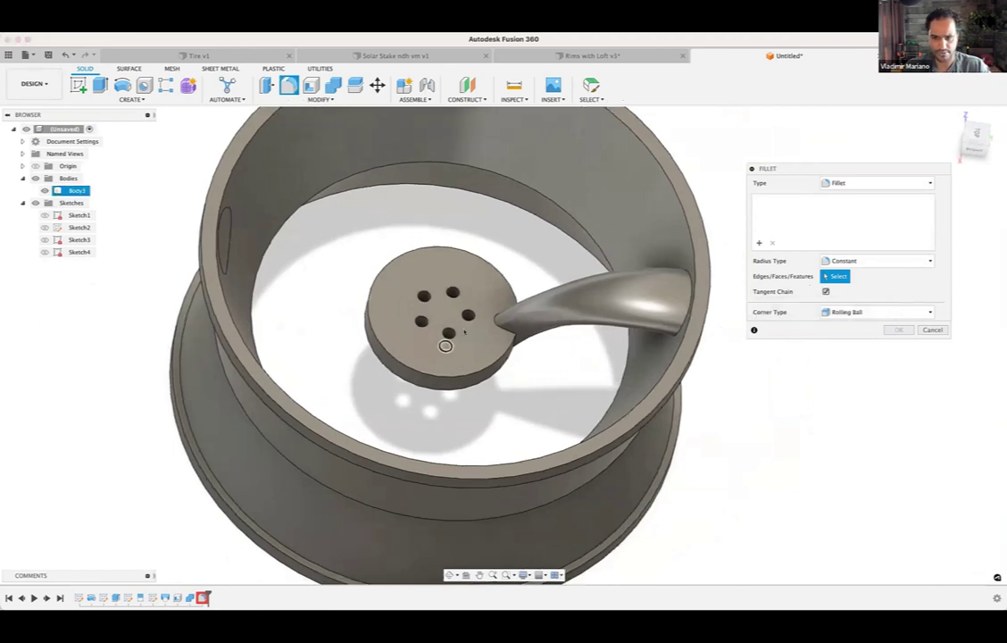
click(514, 296)
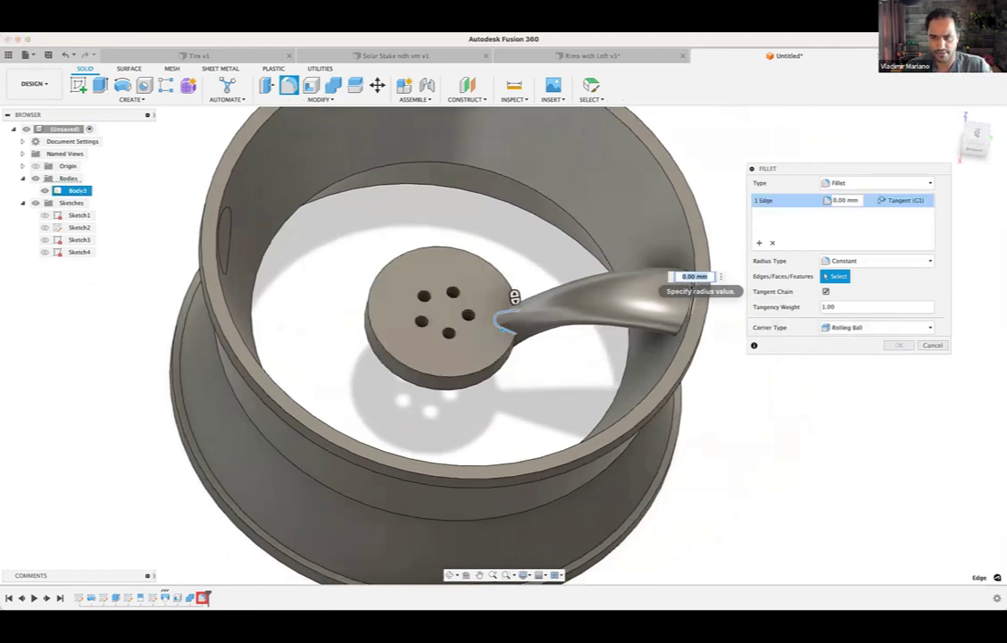
click(690, 299)
shift+middle_drag(690, 300, 712, 323)
click(394, 466)
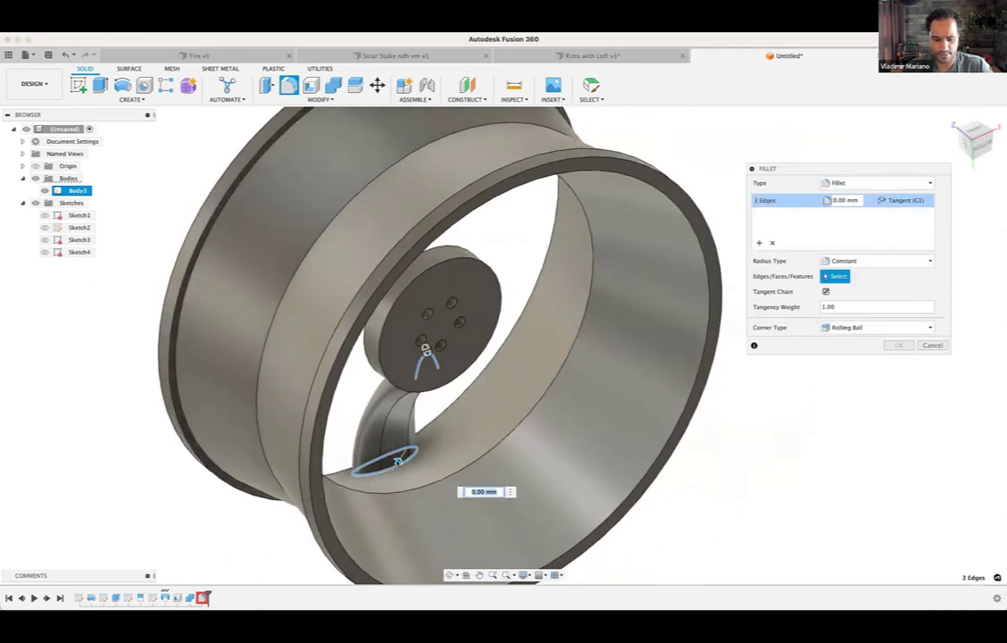
text(1)
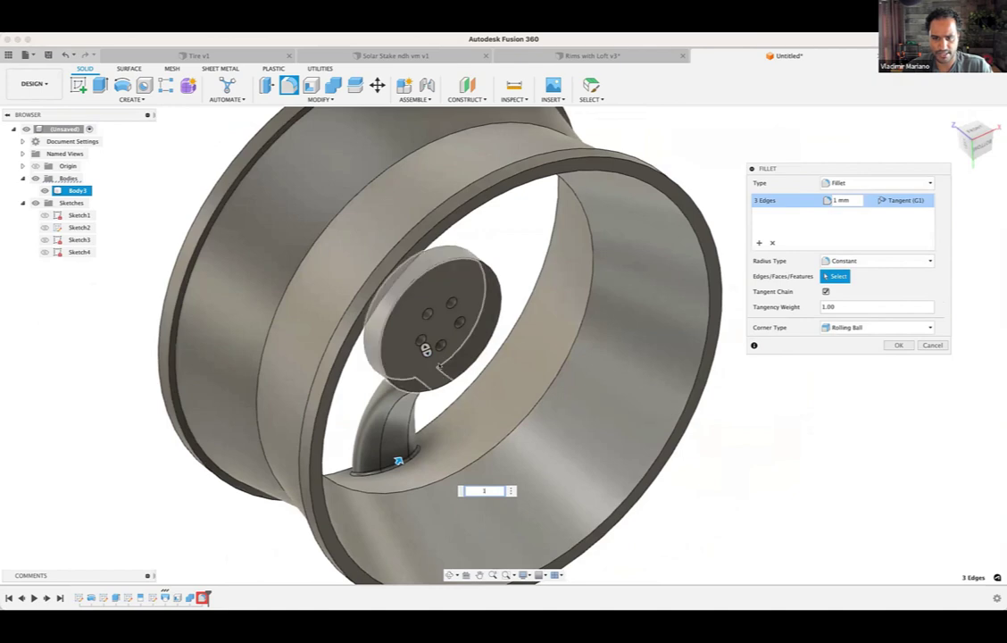
Step: Add the two straight edges where the spoke's sides meet the hub's rim to the fillet and apply it
shift+middle_drag(439, 366, 341, 274)
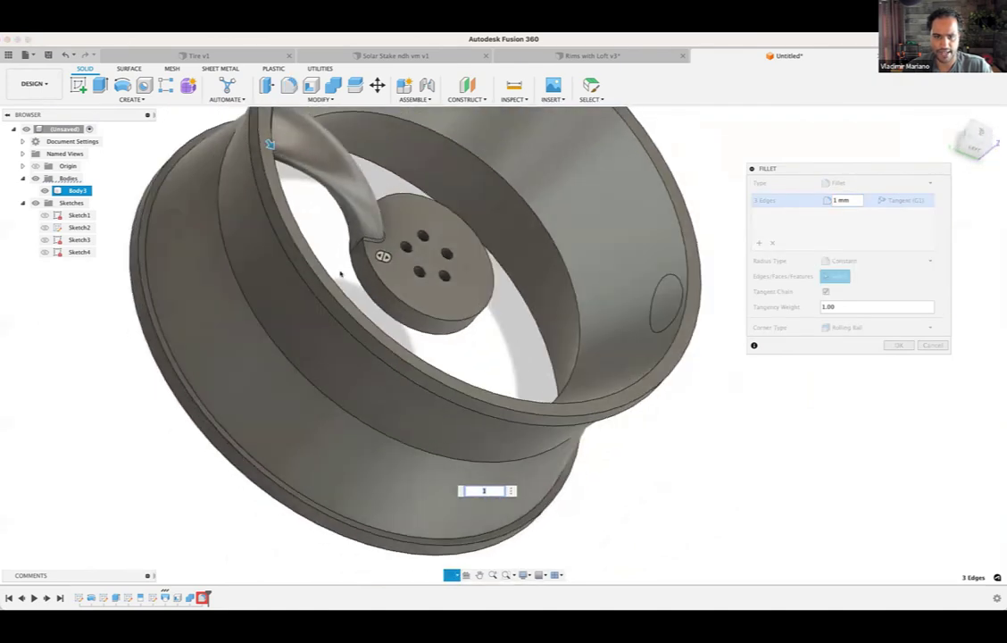
scroll(340, 274, up, 5)
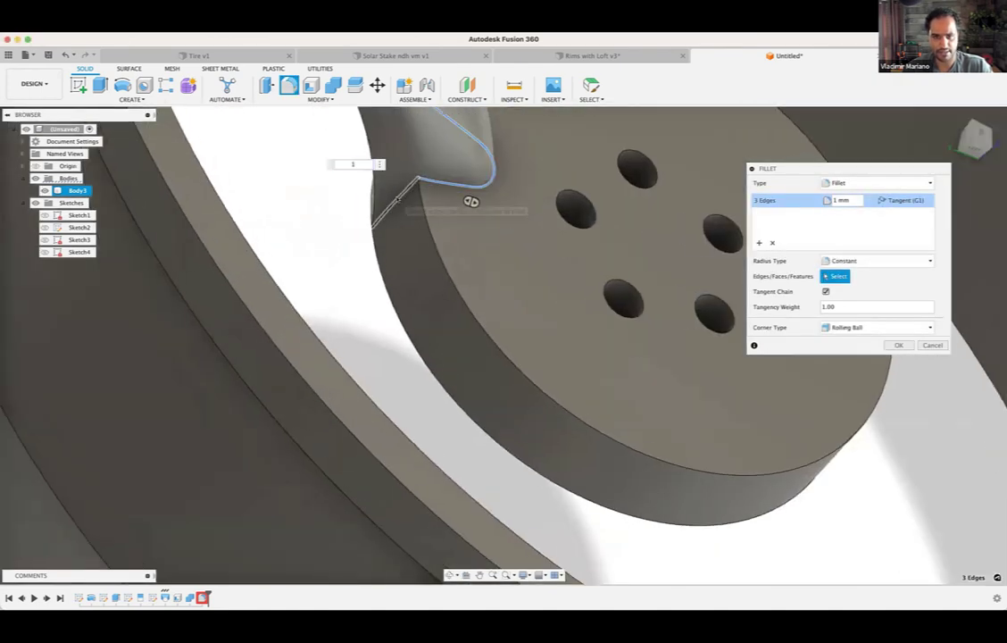
click(398, 200)
shift+middle_drag(510, 183, 357, 263)
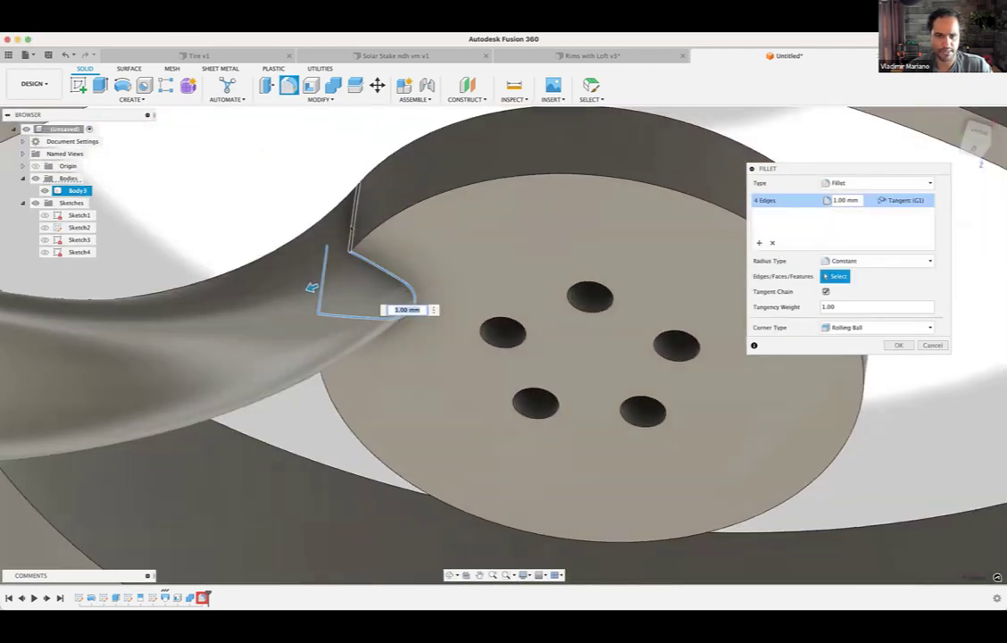
click(348, 218)
click(907, 344)
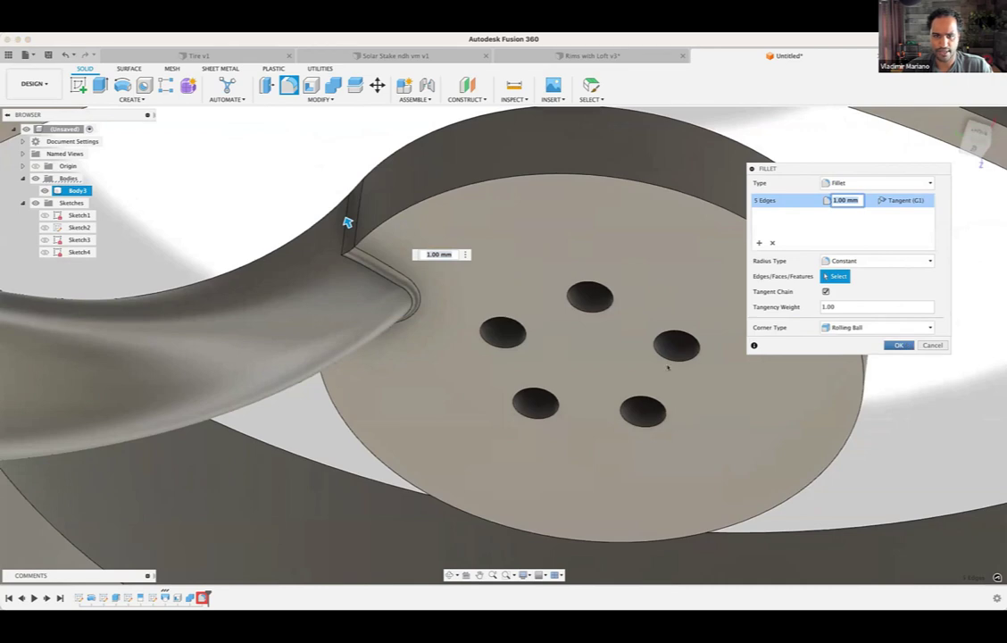
Step: Delete the failed first fillet from the history
scroll(668, 368, down, 10)
shift+middle_drag(650, 375, 187, 526)
click(187, 526)
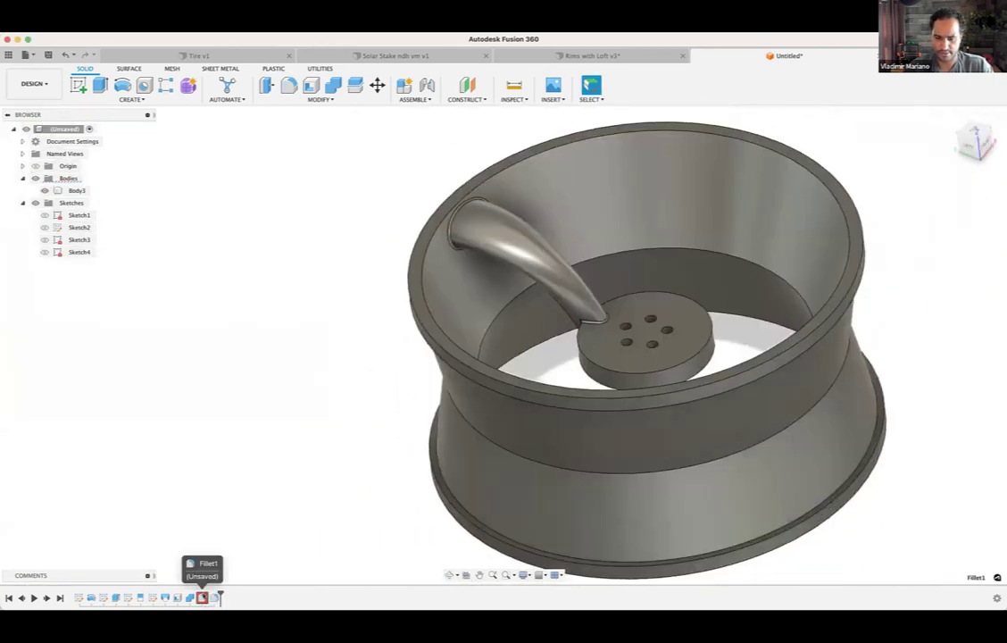
drag(220, 596, 207, 597)
Step: Try to pattern the spoke's loft, shell and fillet features in a full circle of 7 around the hub's central axis with Adjust compute
shift+middle_drag(349, 471, 244, 404)
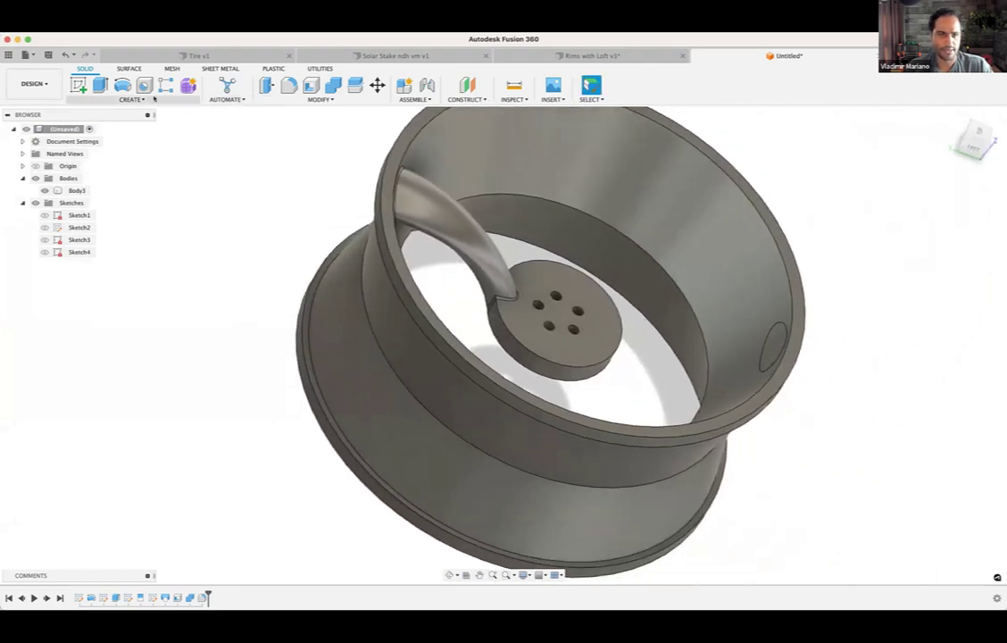
click(147, 99)
mouse_move(134, 317)
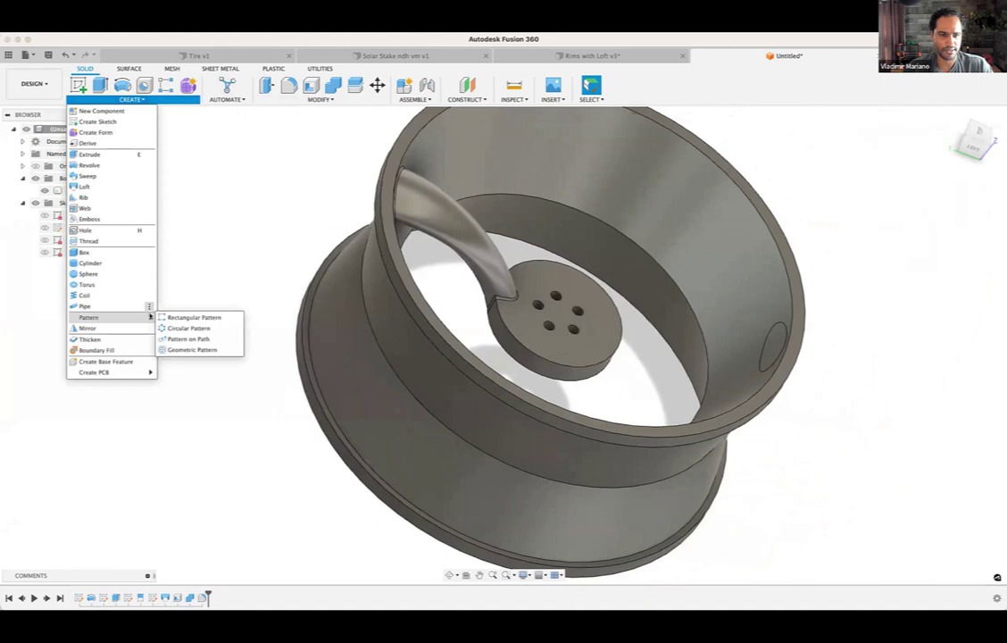
click(183, 328)
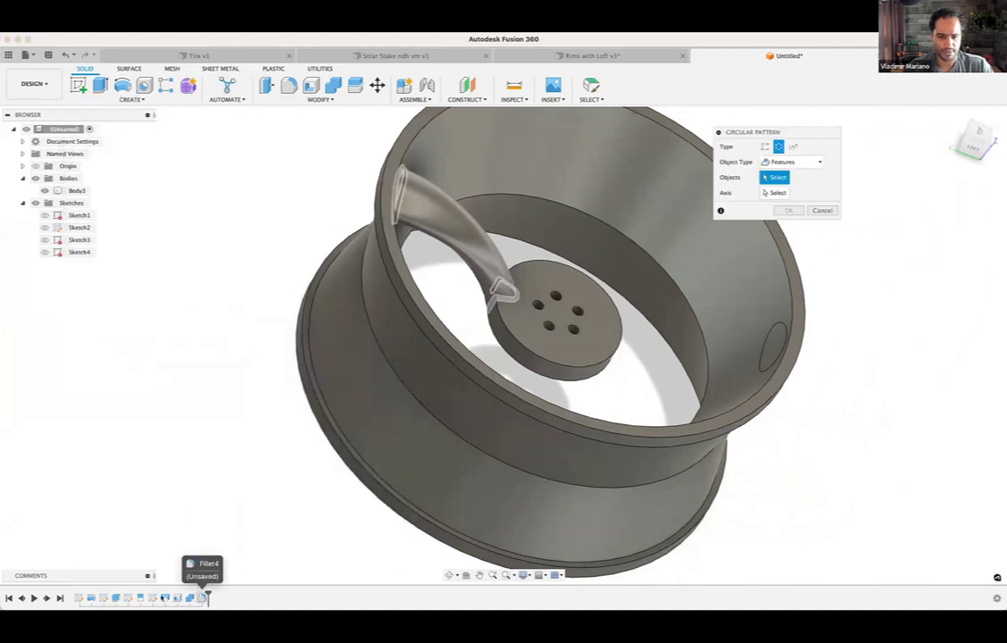
click(165, 597)
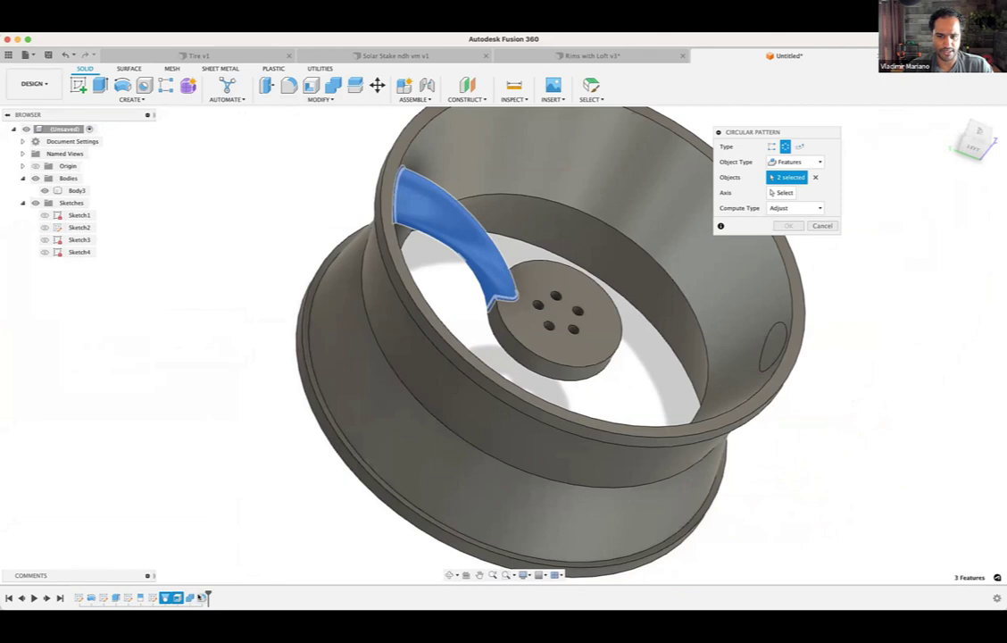
click(202, 597)
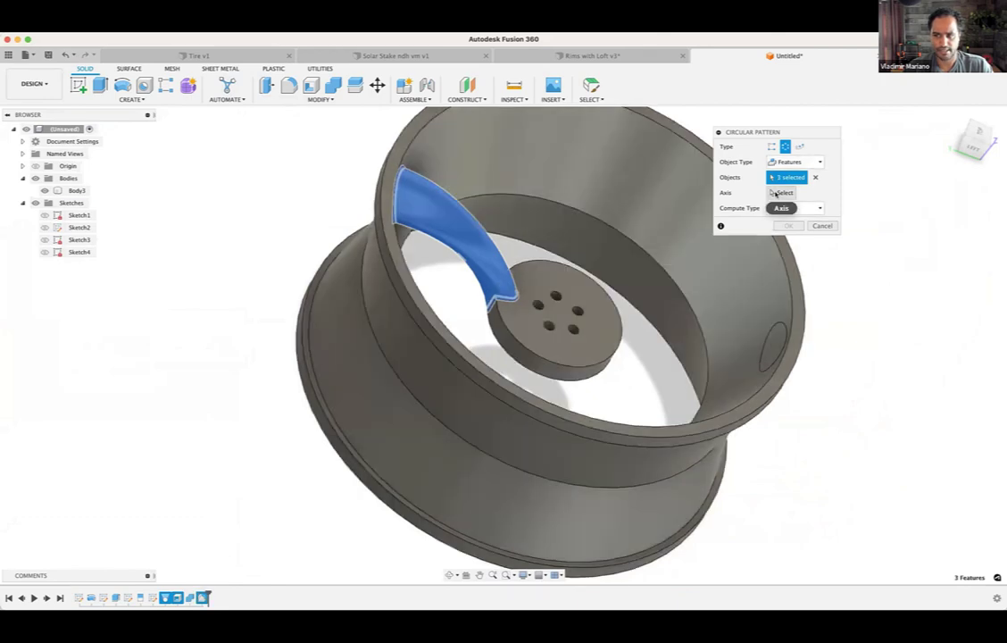
click(783, 193)
click(570, 295)
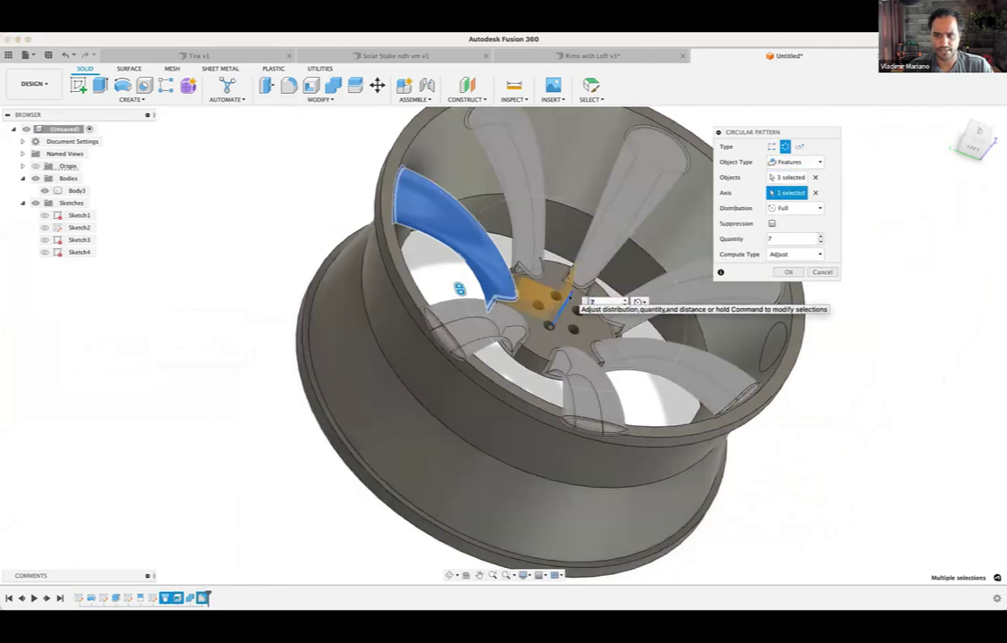
scroll(765, 296, up, 3)
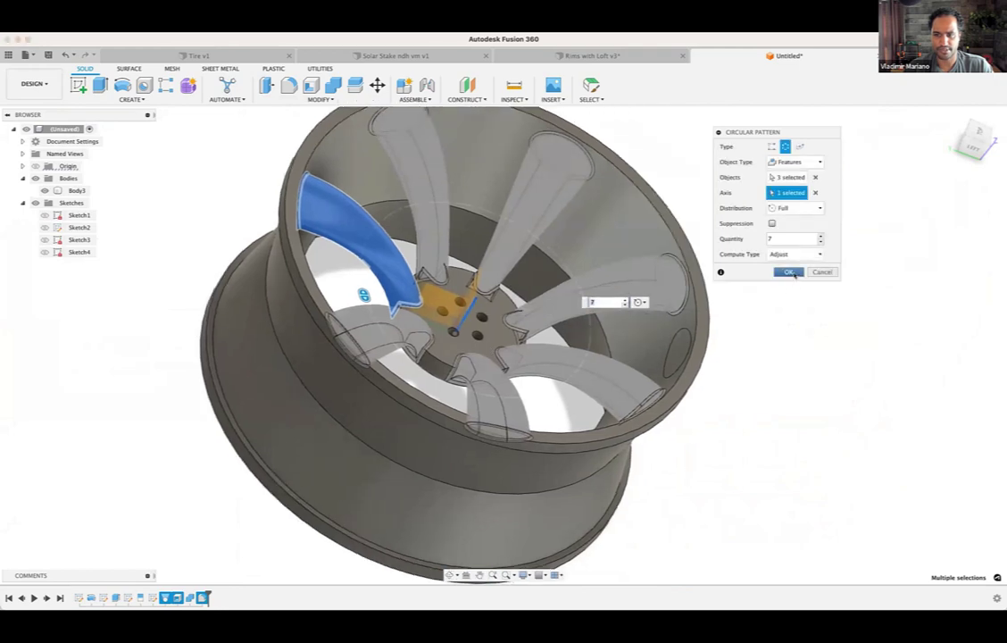
click(793, 273)
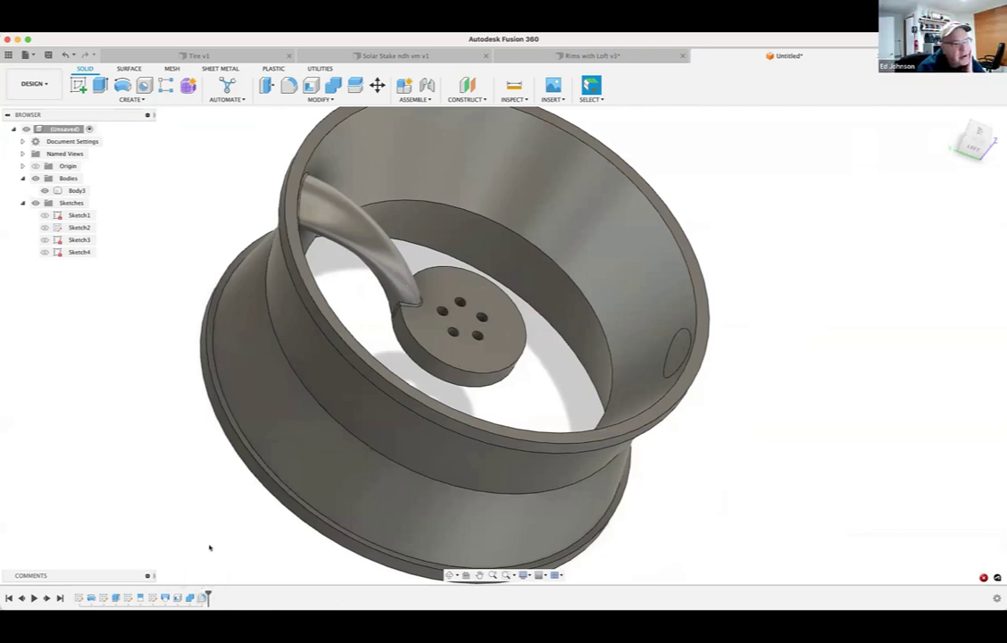
Step: Examine which geometry the combine feature in the history covers
scroll(209, 548, down, 2)
click(190, 597)
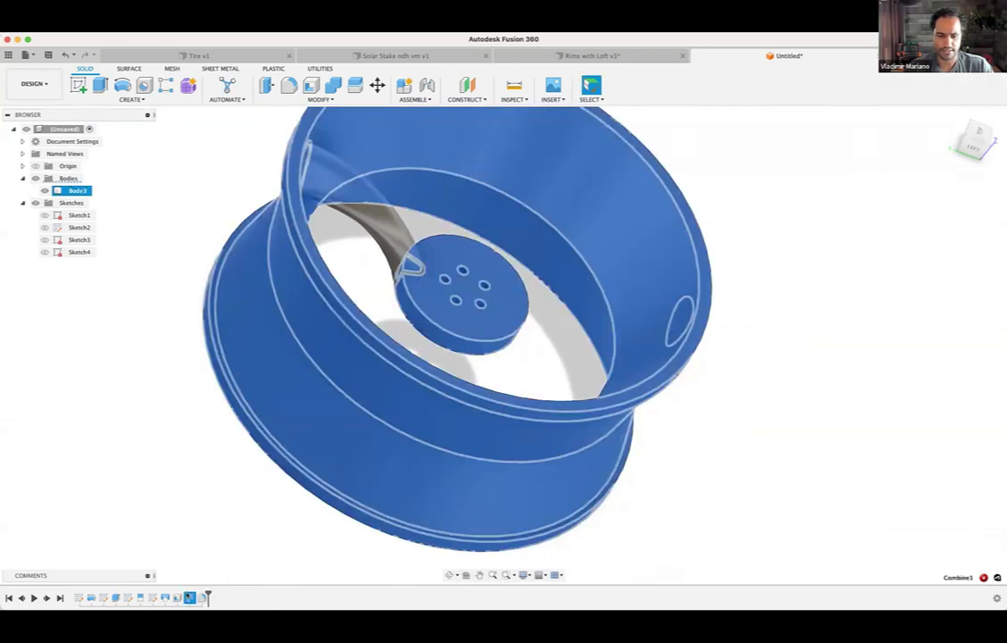
click(209, 521)
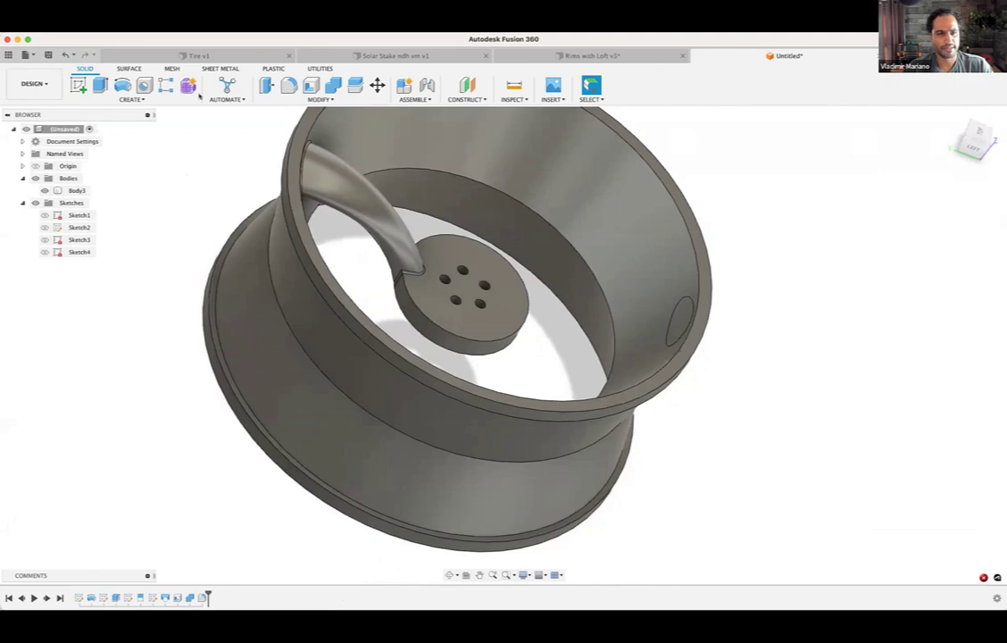
Step: Try a full circular pattern of 7 around the hub axis for the loft, shell, combine and fillet features
click(132, 100)
mouse_move(101, 319)
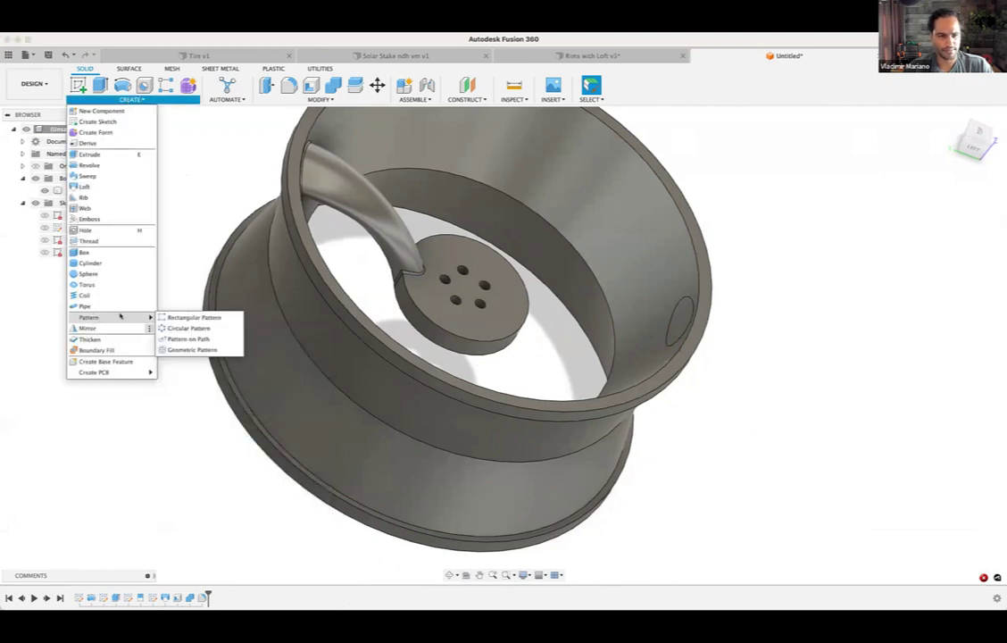
click(194, 328)
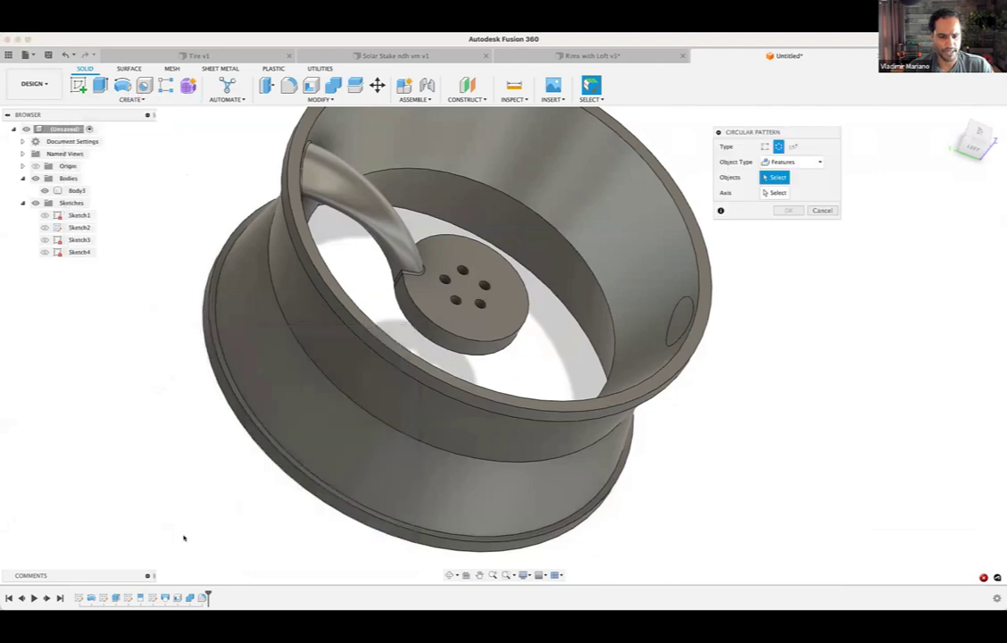
click(166, 598)
click(177, 598)
click(189, 597)
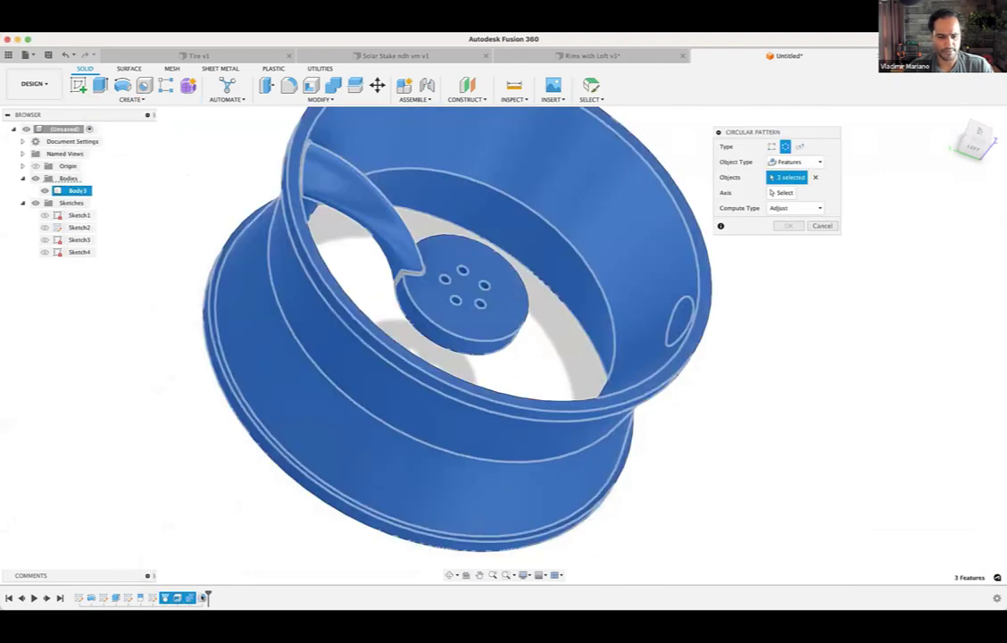
shift+click(203, 598)
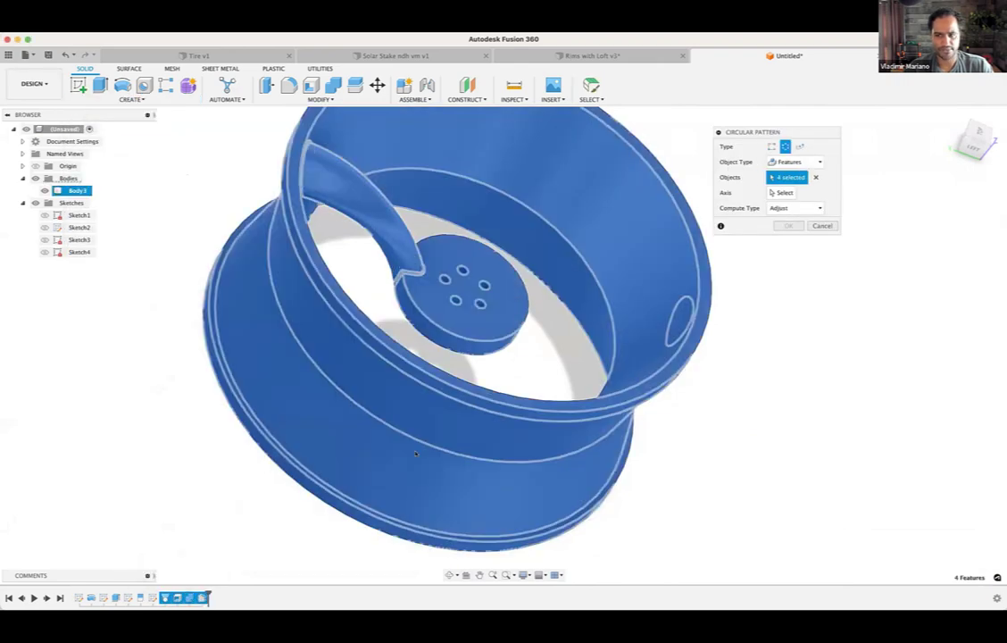
click(782, 192)
click(464, 282)
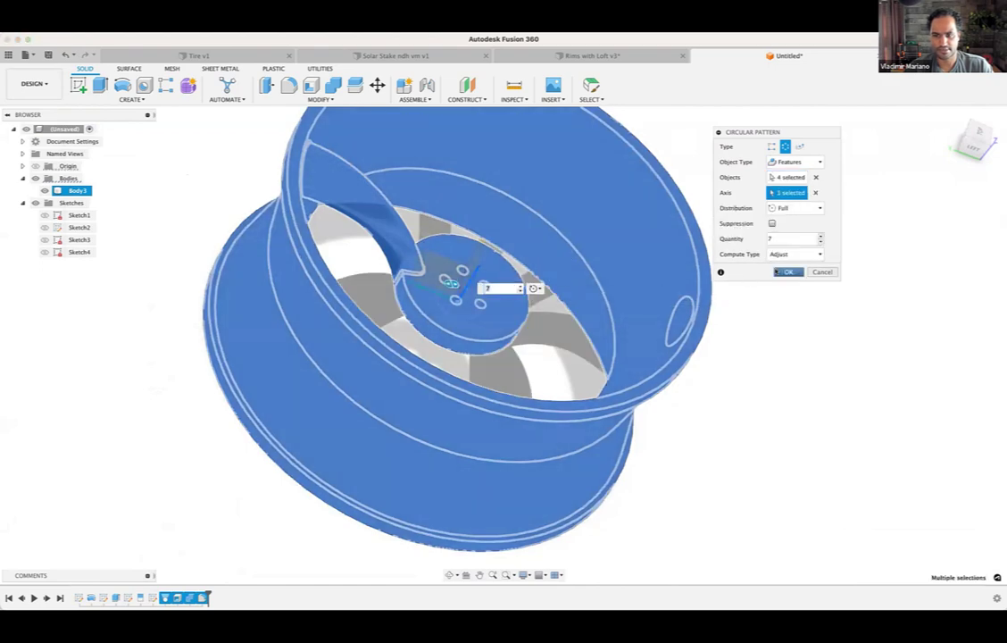
click(776, 271)
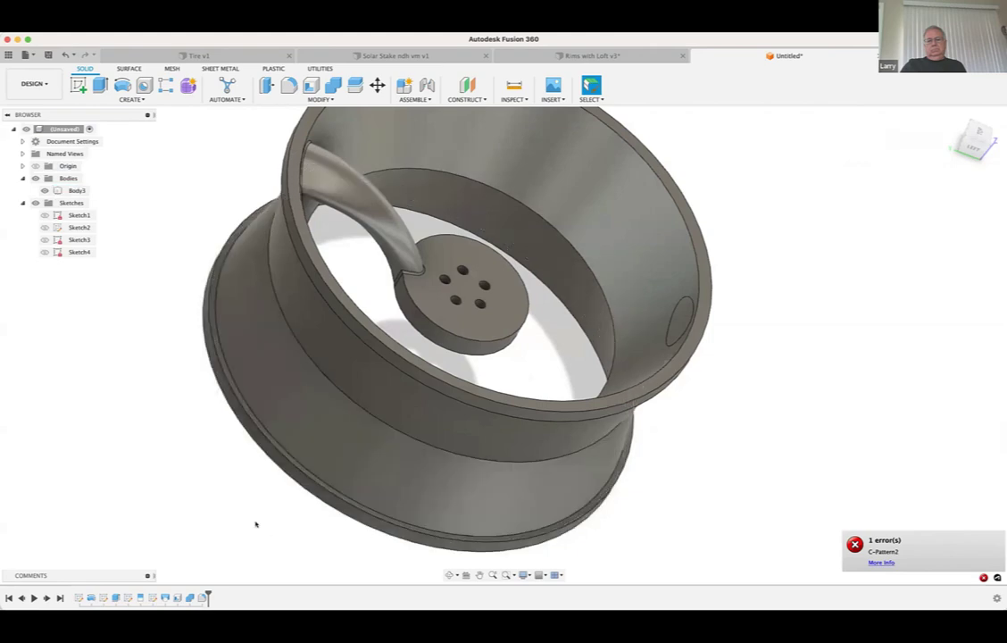
Step: Set up a new circular pattern of features containing only the spoke's loft, shell and fillet
shift+middle_drag(234, 456, 220, 448)
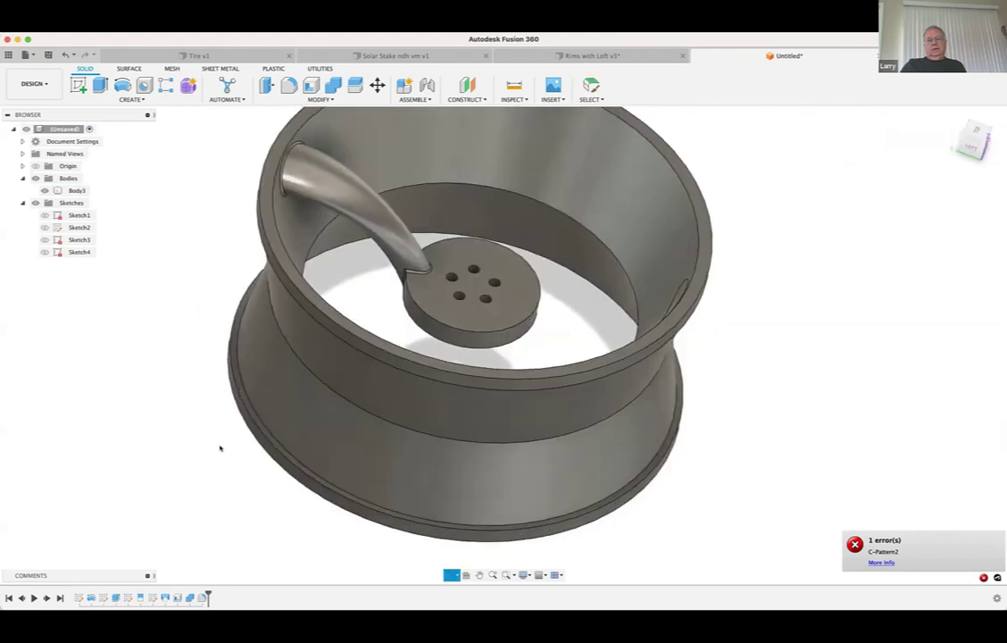
click(132, 99)
mouse_move(90, 317)
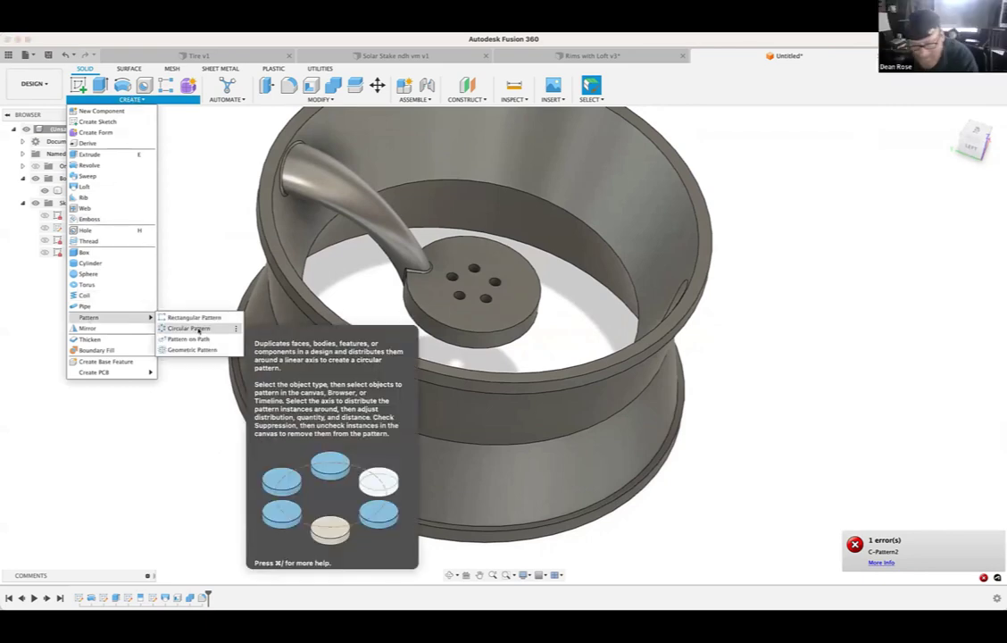
click(199, 330)
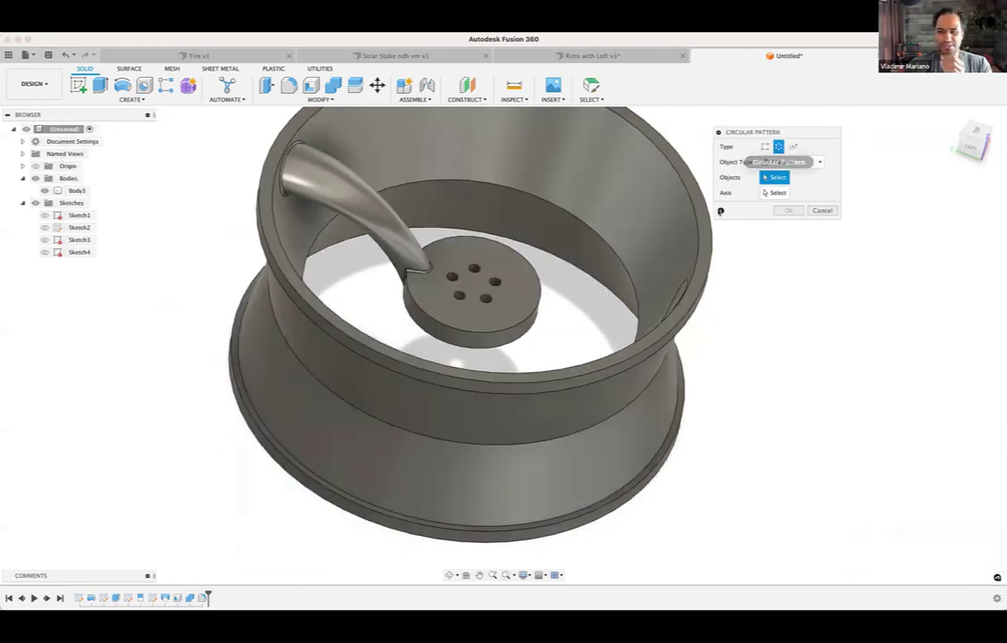
click(165, 597)
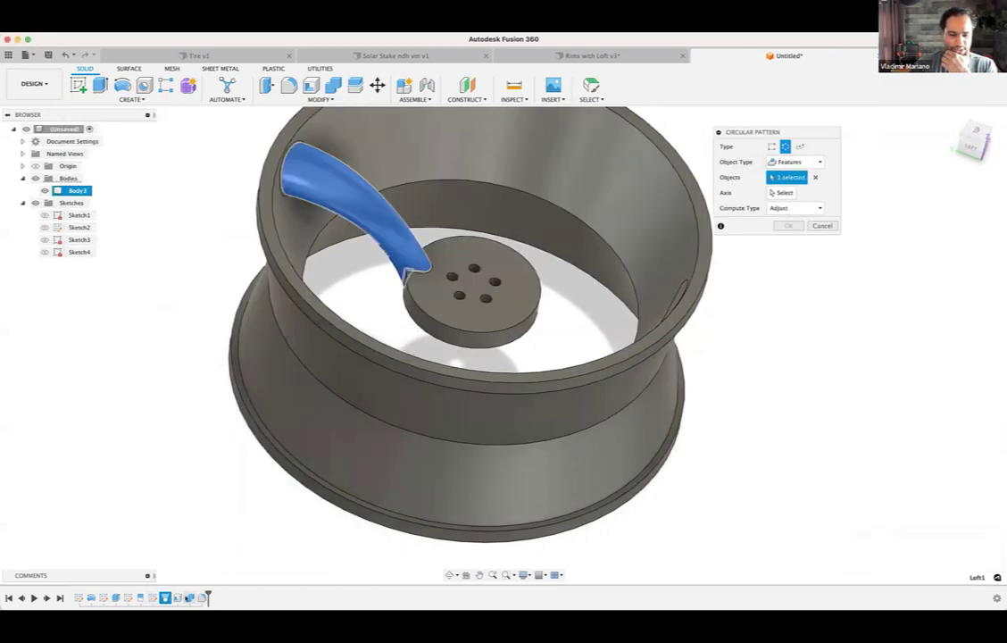
click(179, 598)
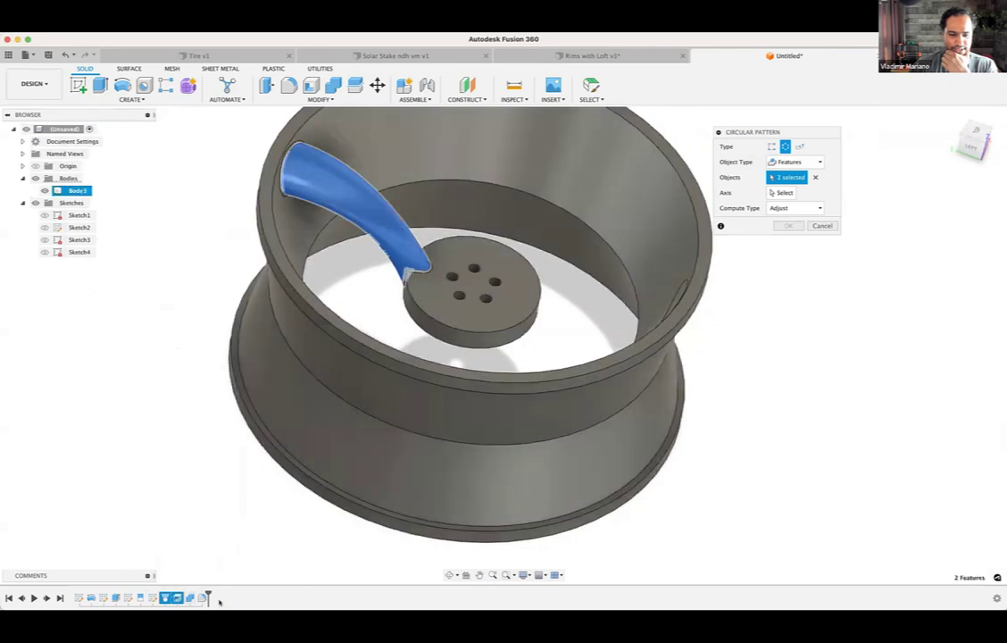
click(204, 598)
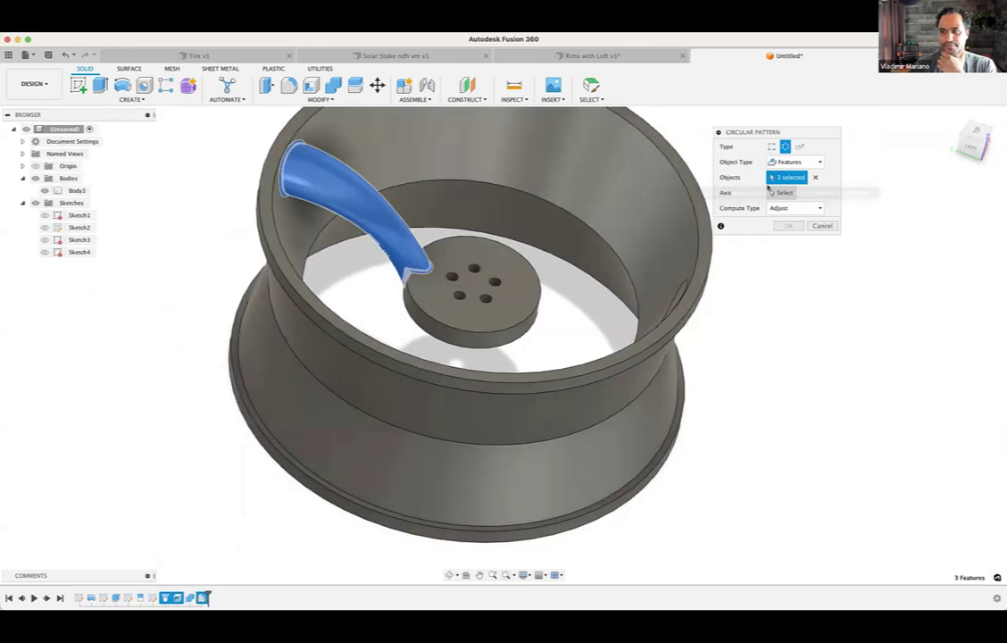
Step: Use the hub's central axis for the pattern, with quantity 7 and Optimized compute type, and apply it
click(773, 192)
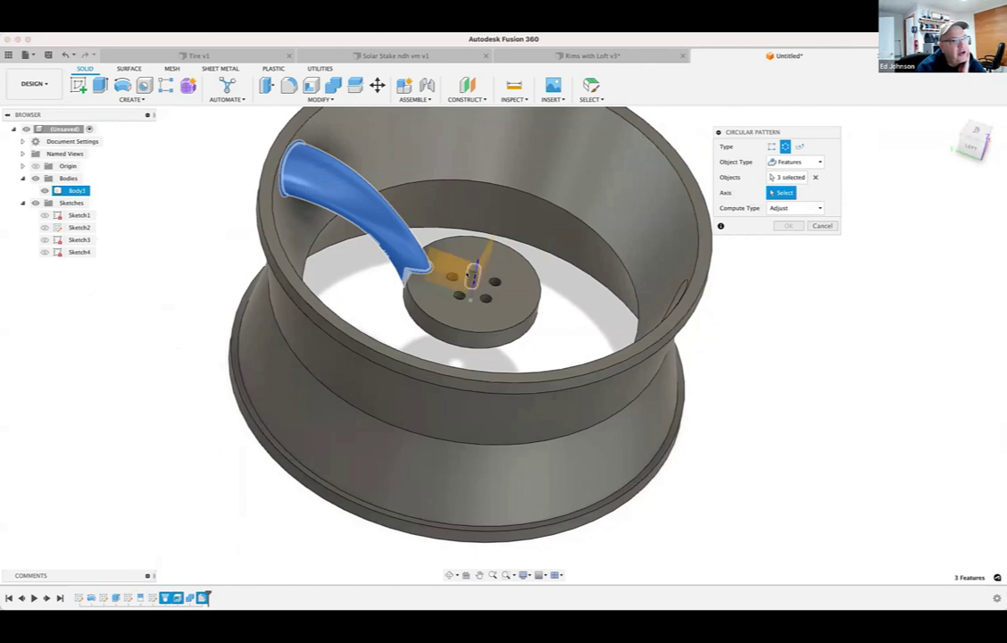
scroll(546, 348, down, 3)
scroll(540, 351, up, 5)
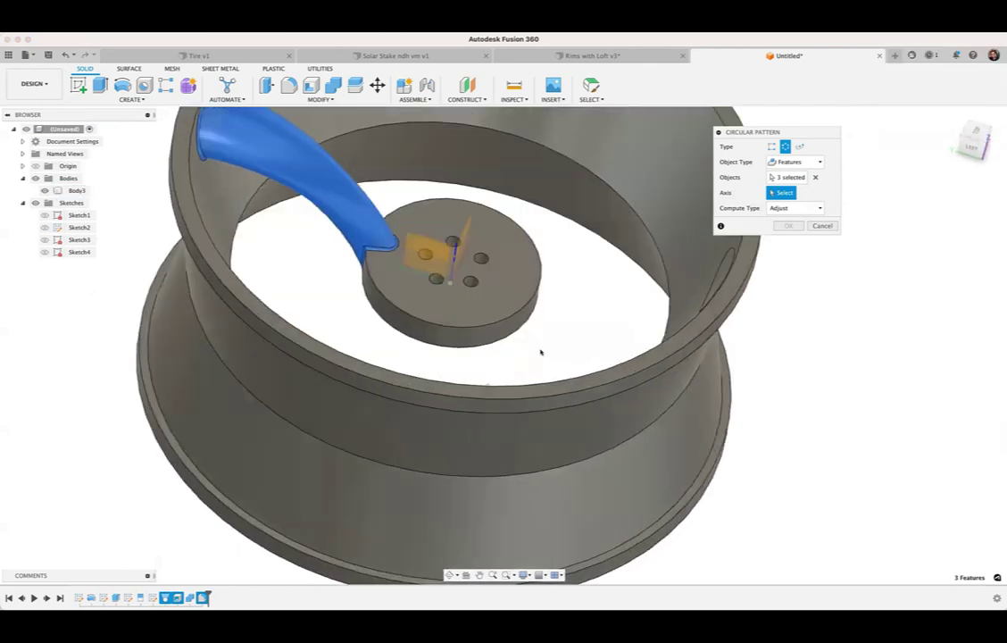
shift+scroll(539, 351, down, 4)
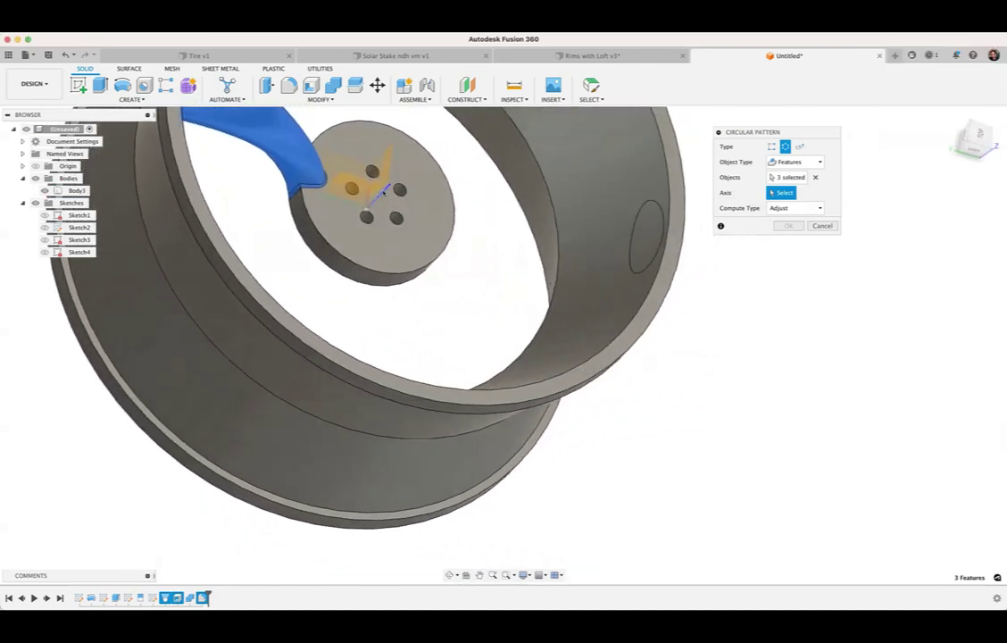
click(386, 190)
click(793, 255)
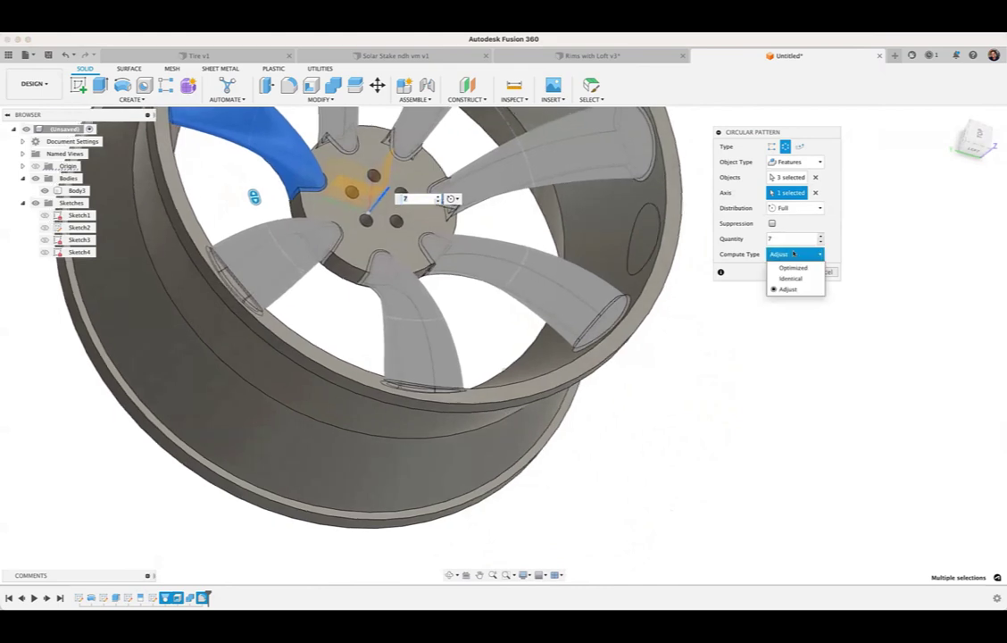
shift+middle_drag(254, 197, 310, 231)
click(785, 268)
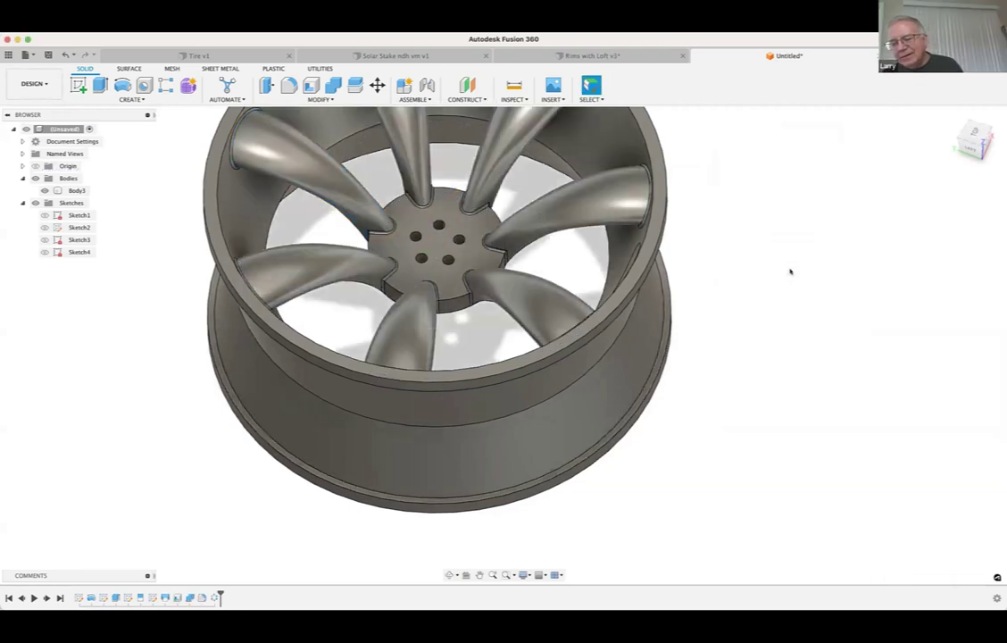
Step: Reopen the spokes' circular pattern to review its compute type options, keeping Optimized, and close it
shift+middle_drag(284, 547, 259, 561)
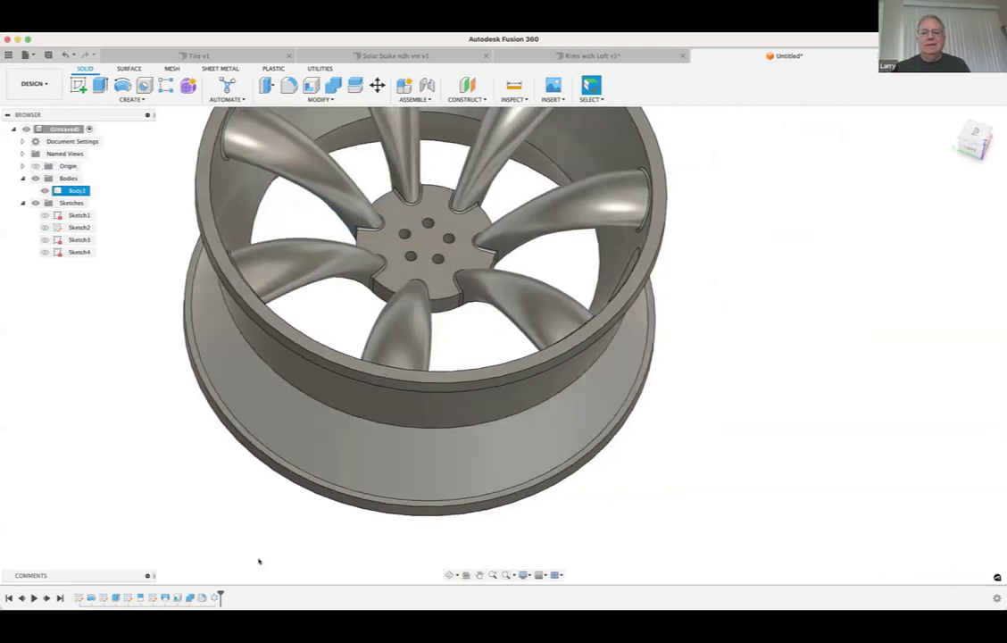
double_click(215, 598)
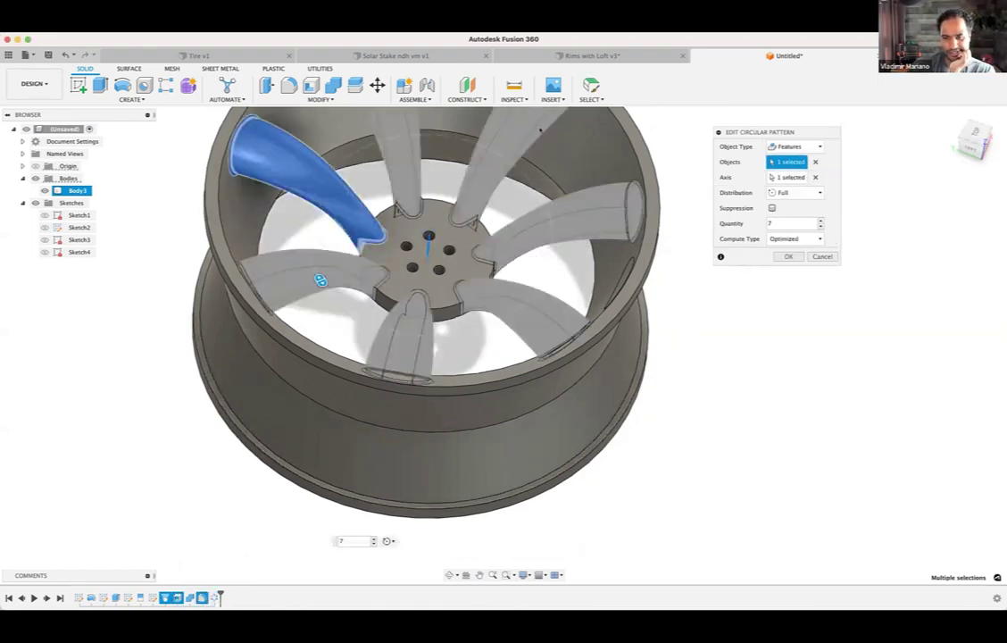
click(821, 240)
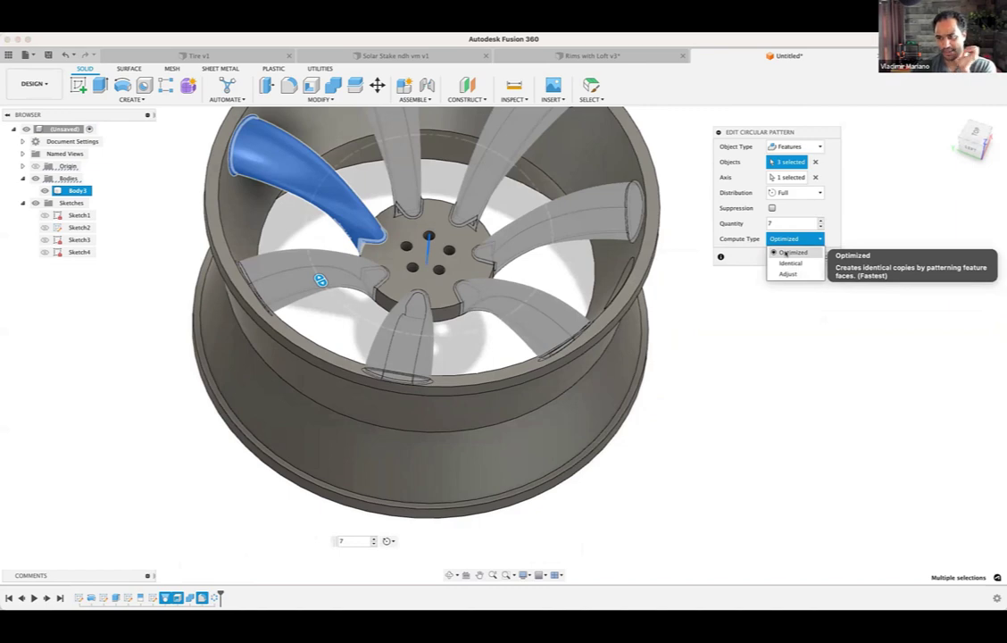
click(786, 253)
click(835, 258)
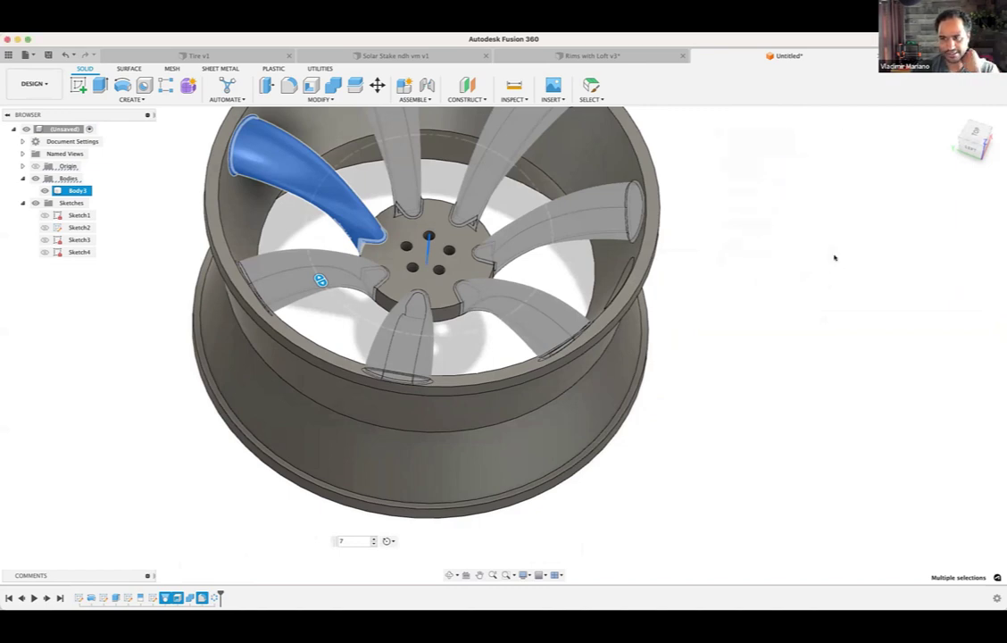
middle_drag(683, 310, 656, 398)
shift+middle_drag(585, 373, 518, 329)
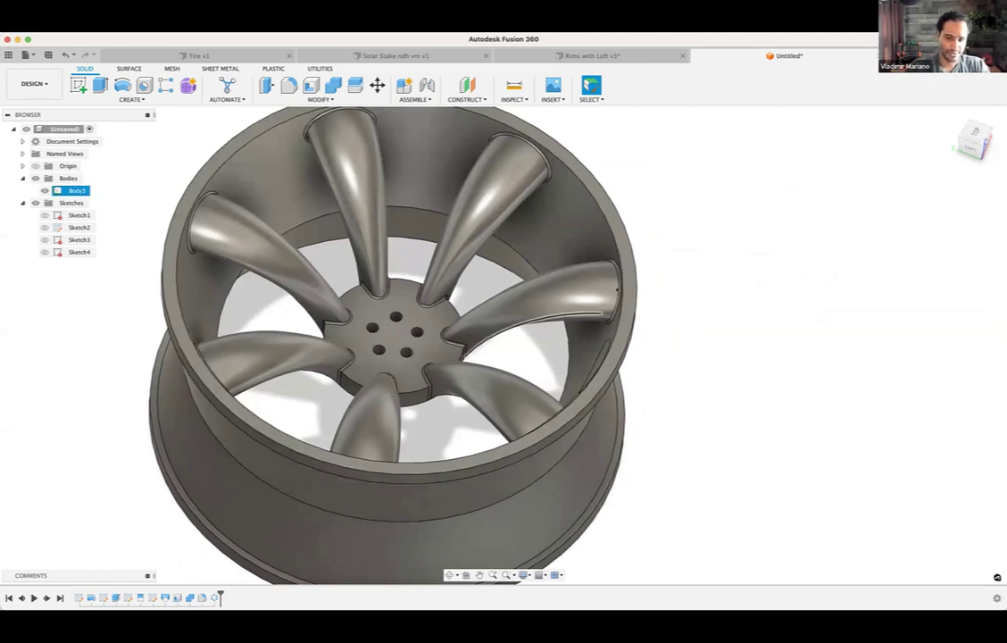
scroll(695, 279, down, 3)
shift+scroll(695, 278, right, 5)
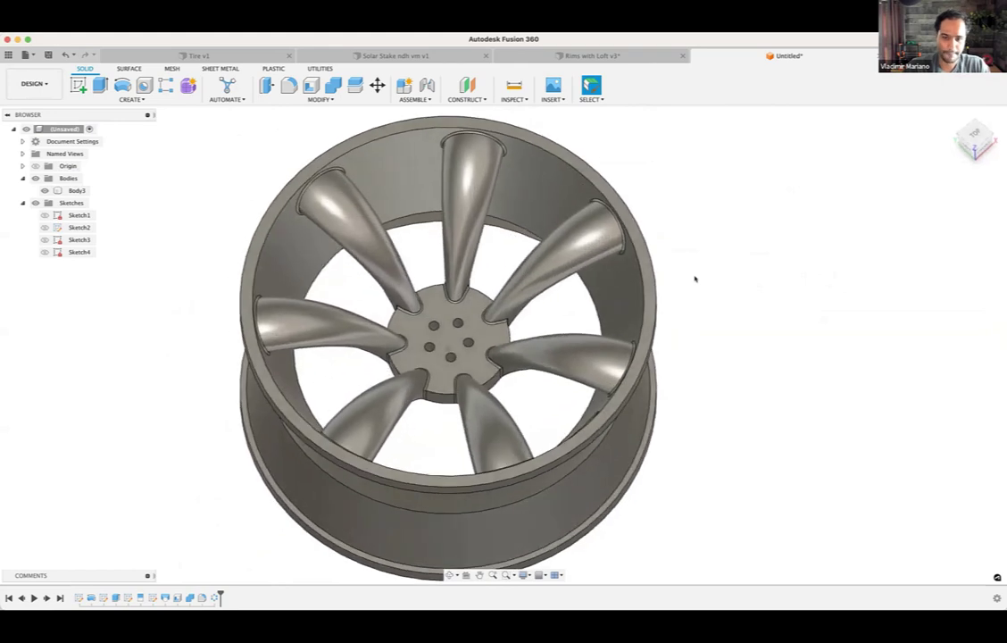
shift+scroll(696, 278, down, 5)
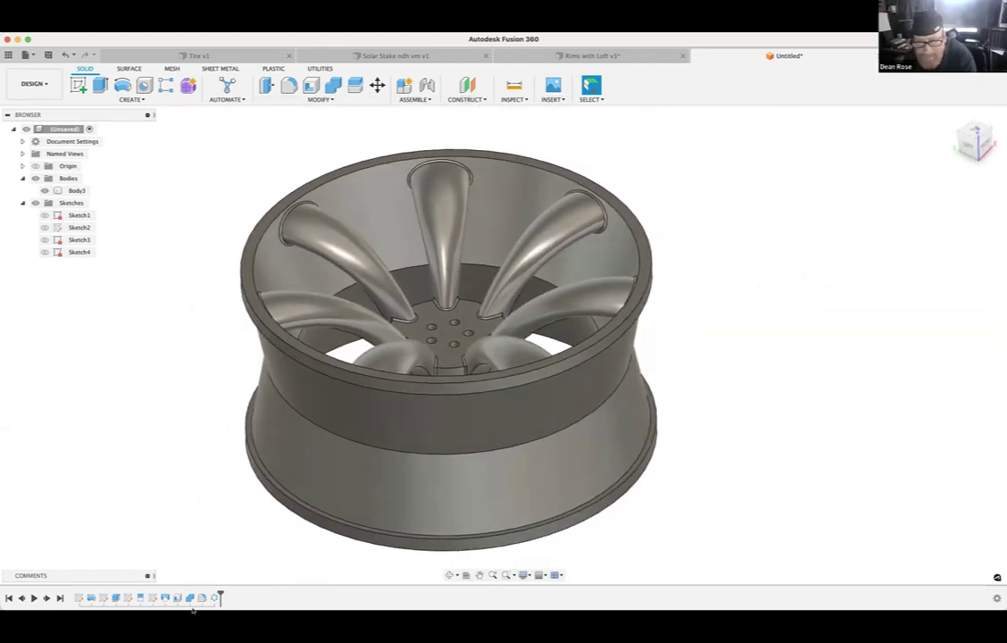
Step: Check the circular pattern's compute type choices again, leaving it on Optimized
double_click(215, 597)
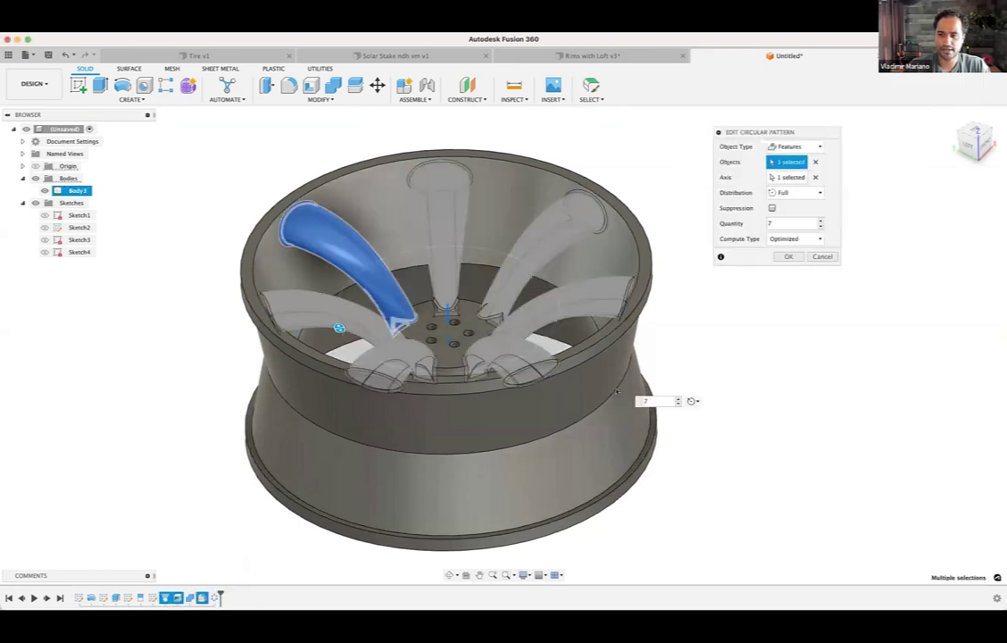
click(789, 239)
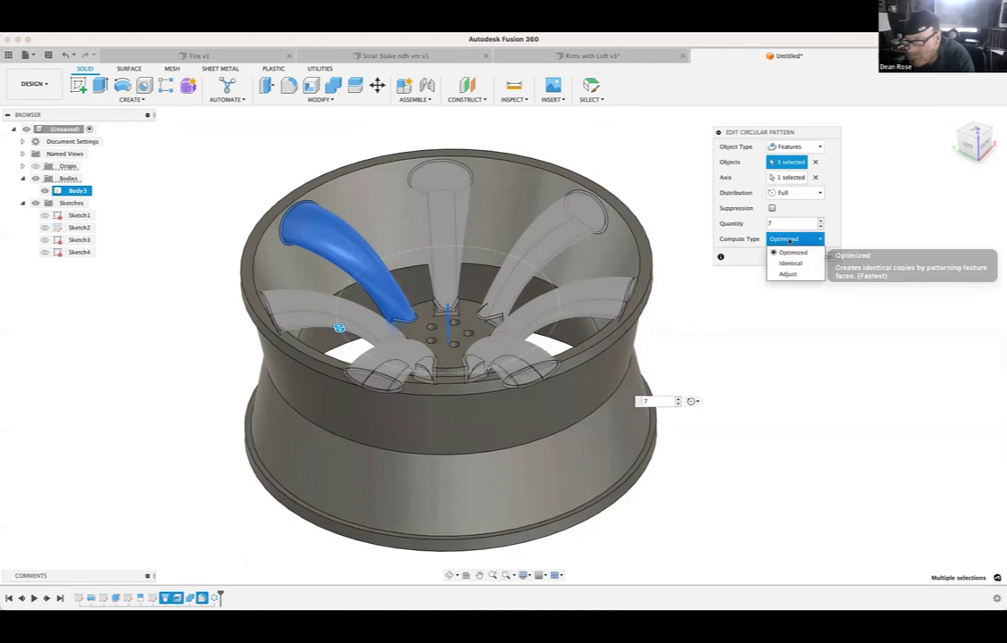
click(818, 238)
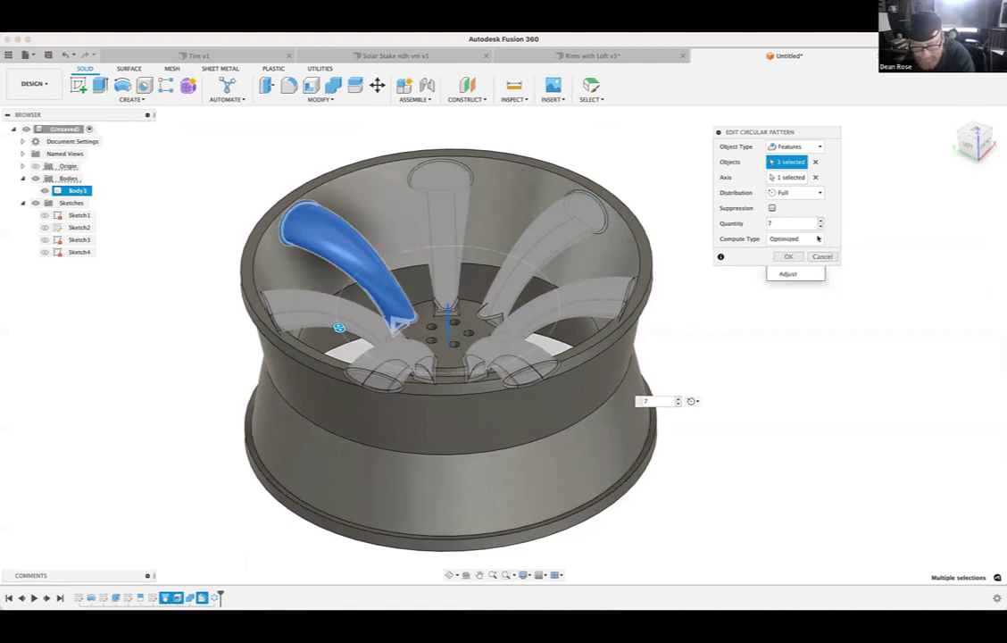
click(819, 239)
click(818, 238)
key(Return)
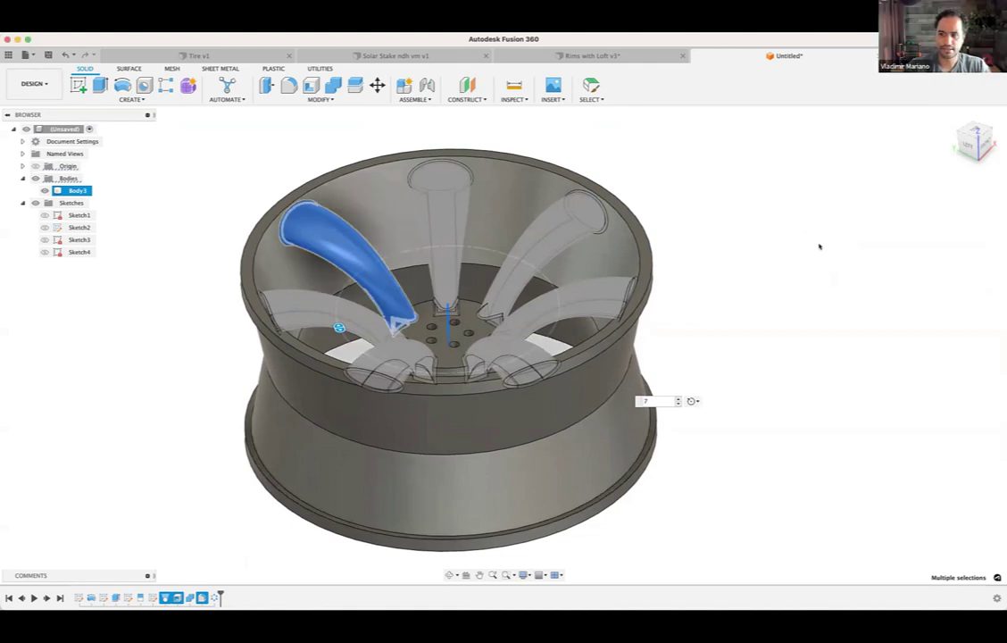
Step: Inspect the rim's interior with a section analysis on the XZ plane, offset to about -18.77 mm, and discard the analysis
click(464, 99)
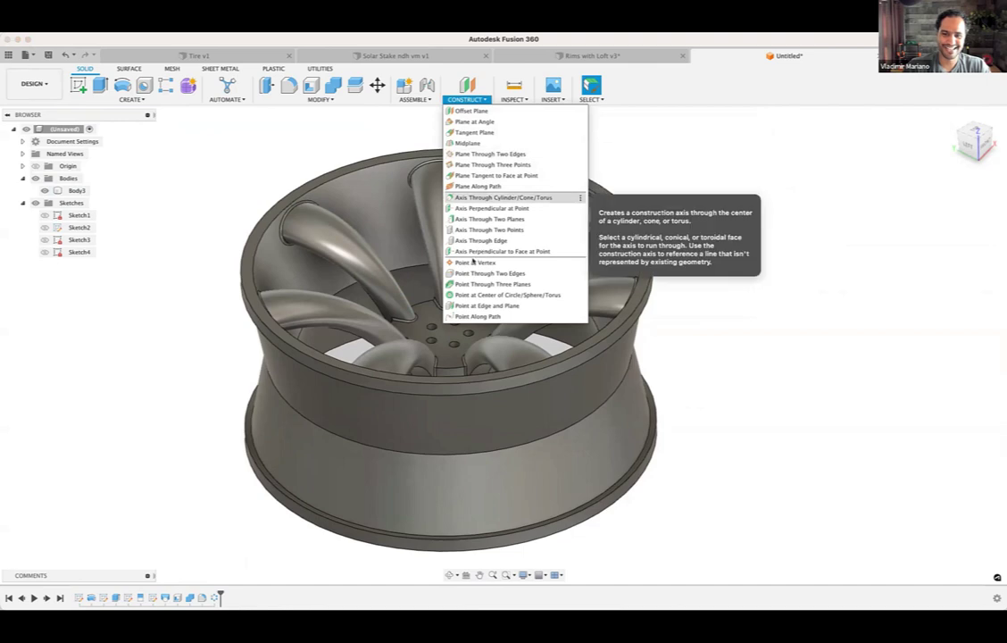
click(514, 99)
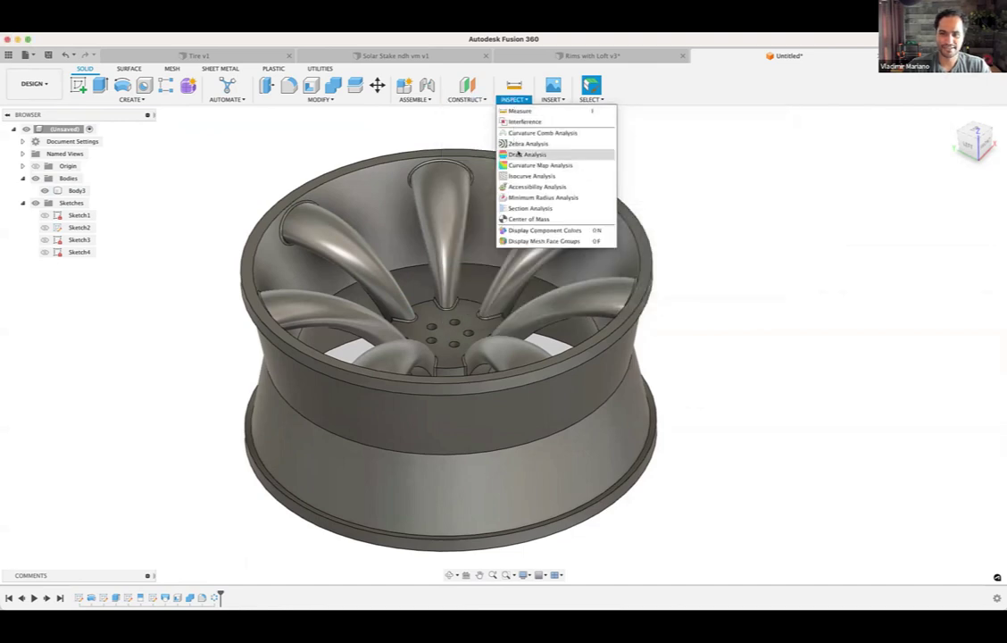
click(528, 208)
click(469, 306)
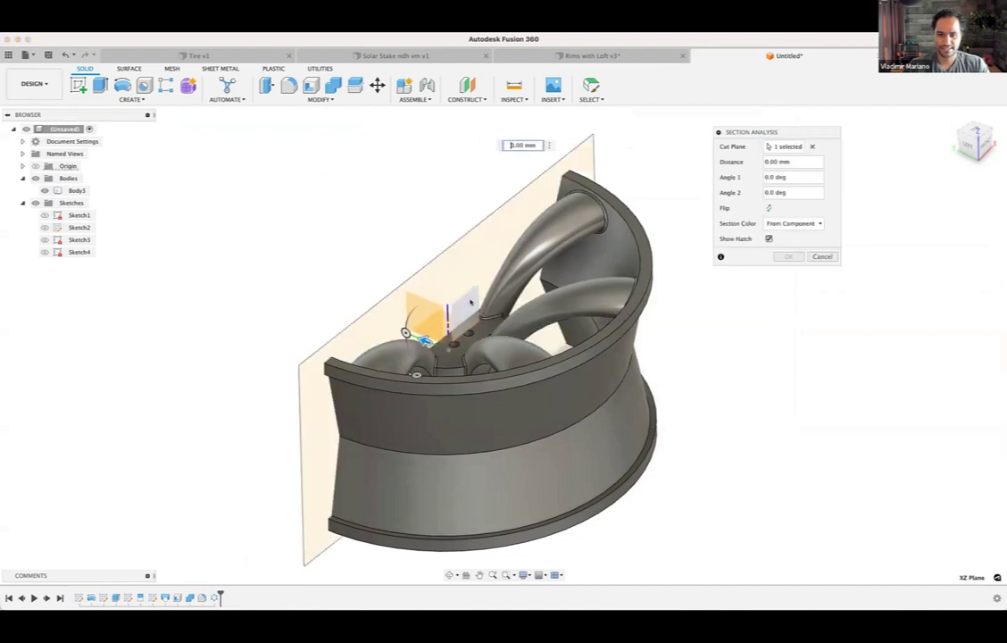
mouse_move(392, 340)
shift+middle_down()
mouse_move(446, 361)
mouse_move(545, 330)
mouse_move(522, 311)
shift+middle_up()
drag(417, 356, 447, 359)
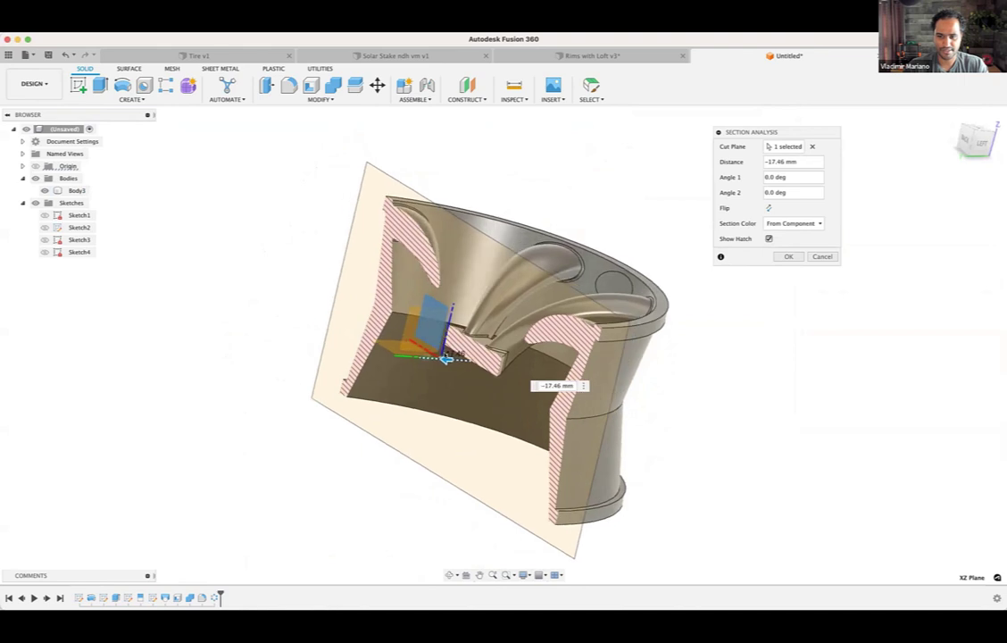
shift+middle_drag(448, 359, 448, 357)
scroll(448, 356, up, 3)
mouse_move(448, 356)
mouse_down()
mouse_move(410, 355)
mouse_move(469, 355)
mouse_move(436, 356)
mouse_up()
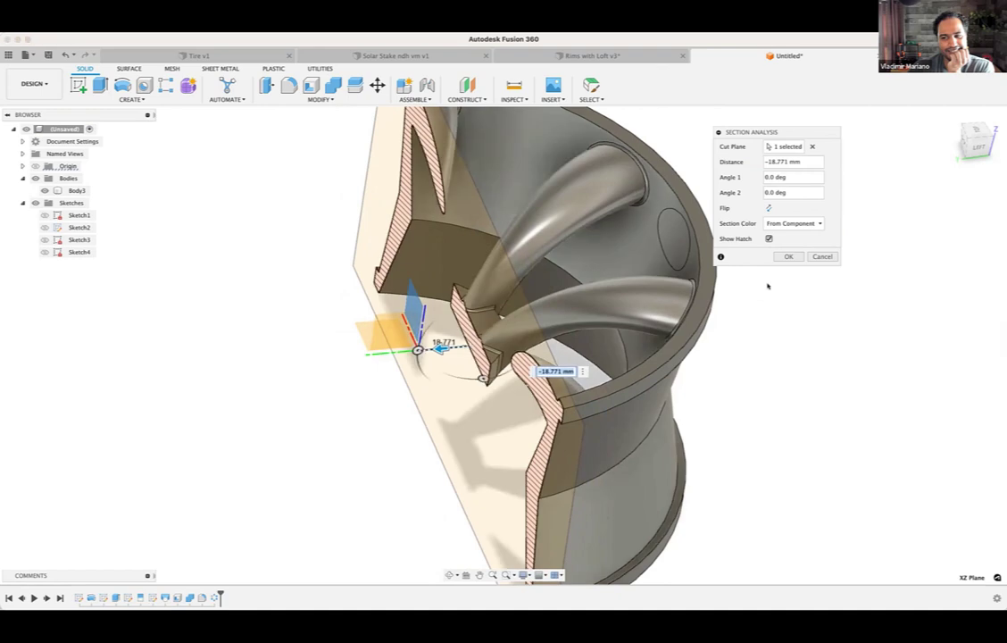
click(808, 257)
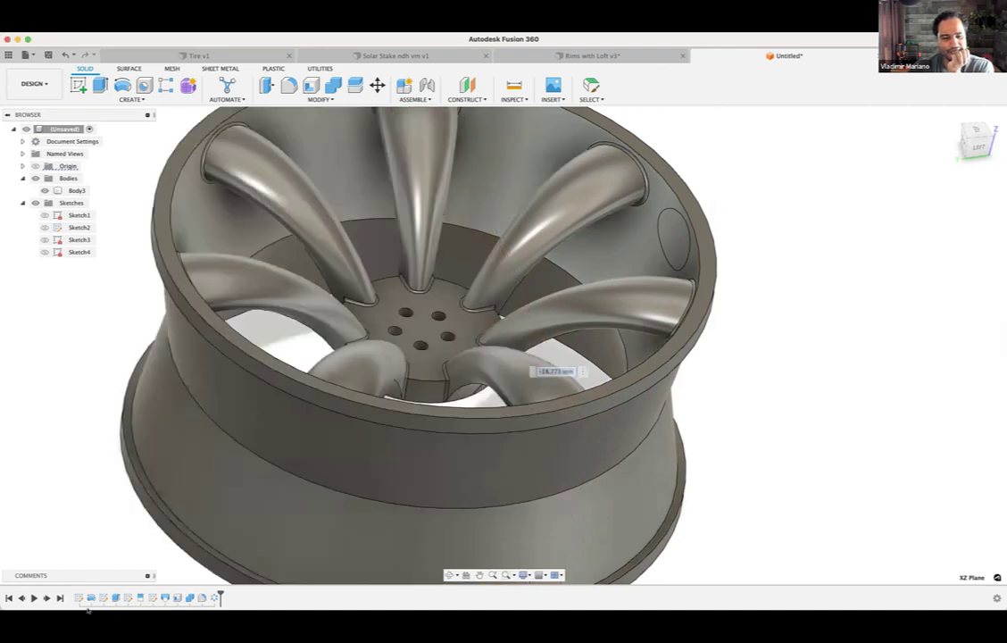
Step: Look at the spoke's shell settings without changing them, and roll the timeline back to just after the shell
double_click(178, 599)
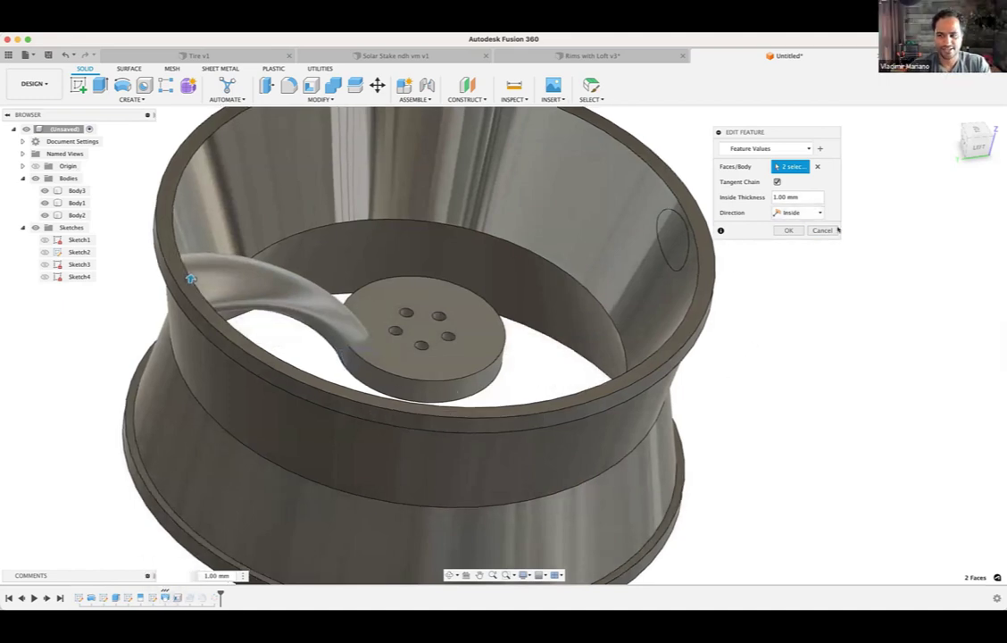
key(Escape)
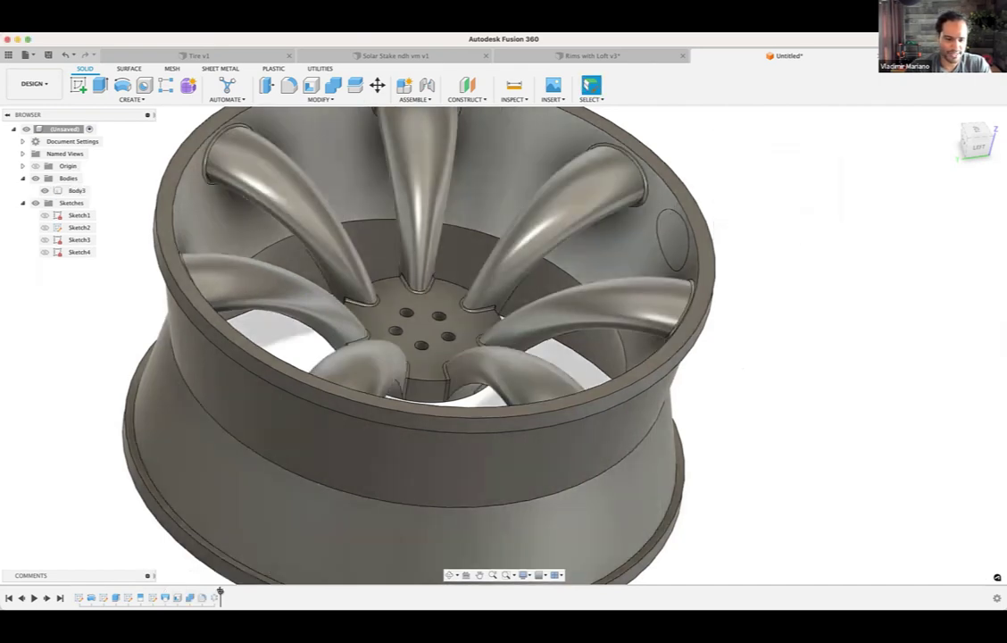
drag(221, 595, 179, 594)
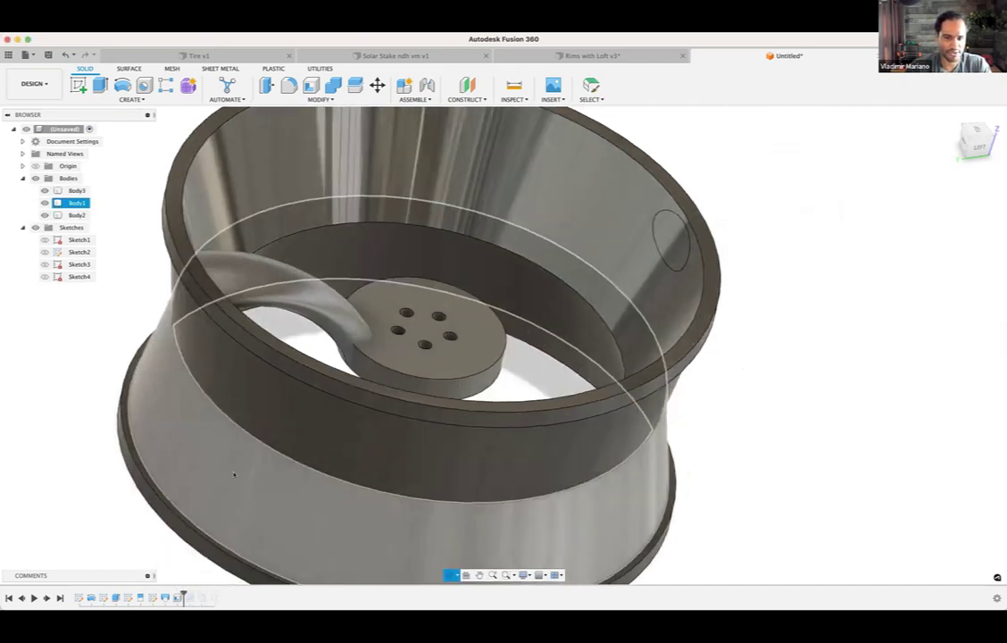
shift+middle_drag(234, 474, 402, 518)
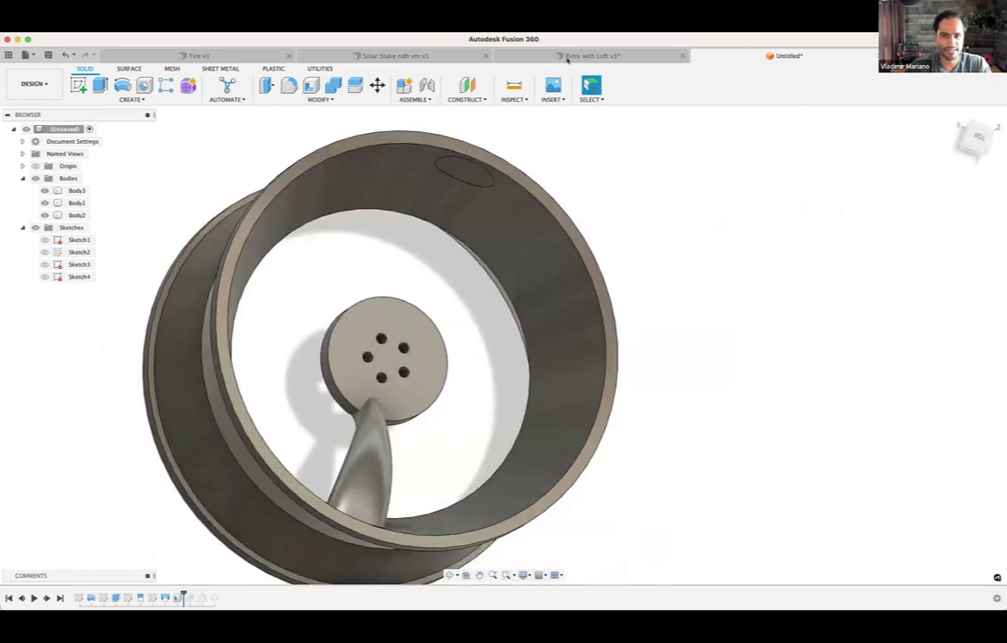
Step: Examine the single hollow spoke with a section analysis on the YZ plane, shift the cut, and discard the analysis
click(513, 100)
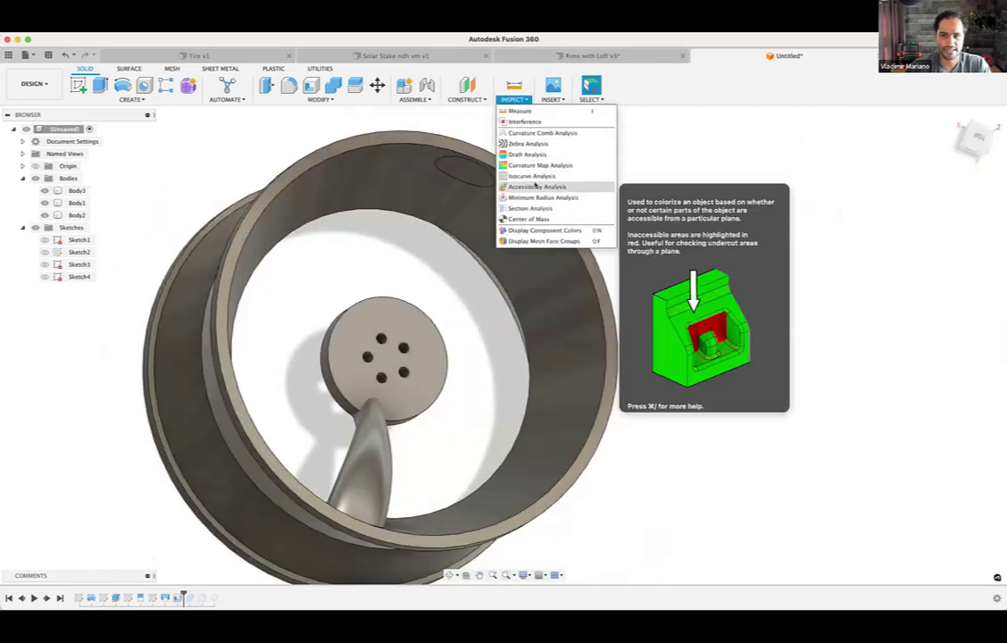
click(530, 208)
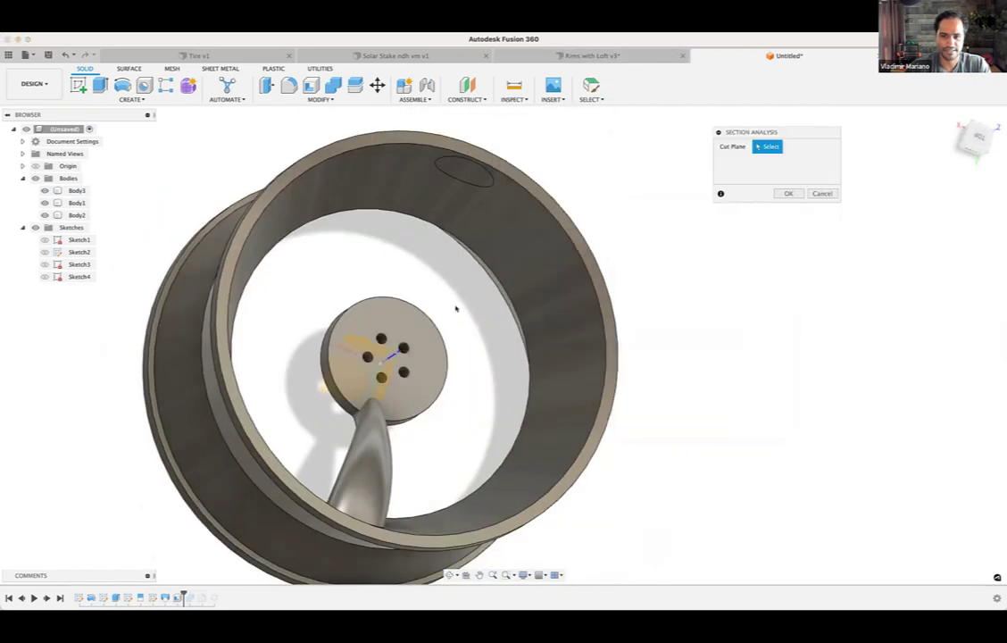
shift+middle_drag(445, 284, 459, 333)
click(413, 382)
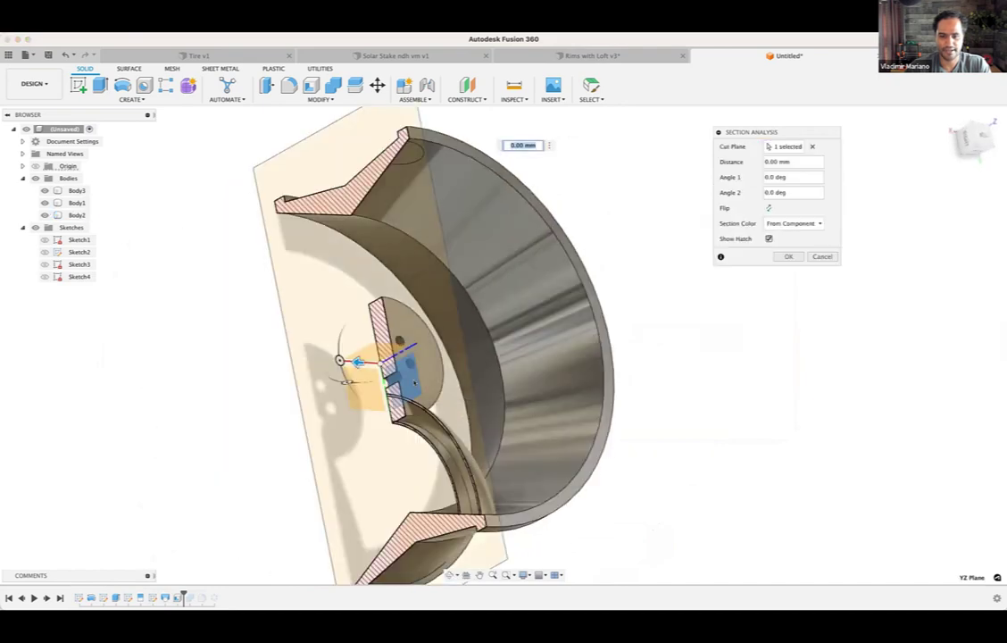
shift+middle_drag(357, 360, 536, 258)
scroll(546, 275, up, 6)
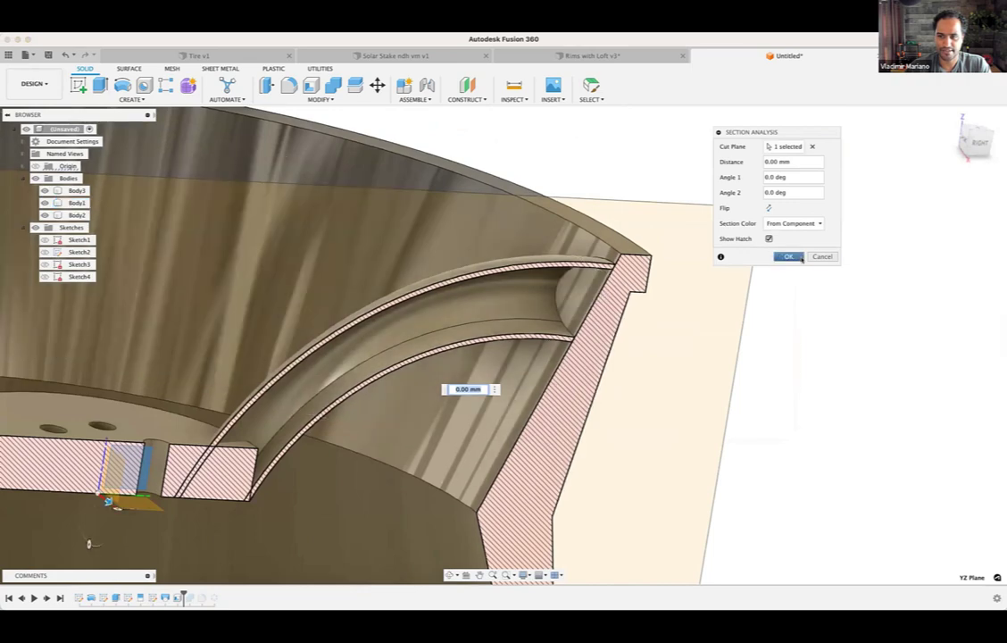
shift+middle_drag(436, 441, 152, 462)
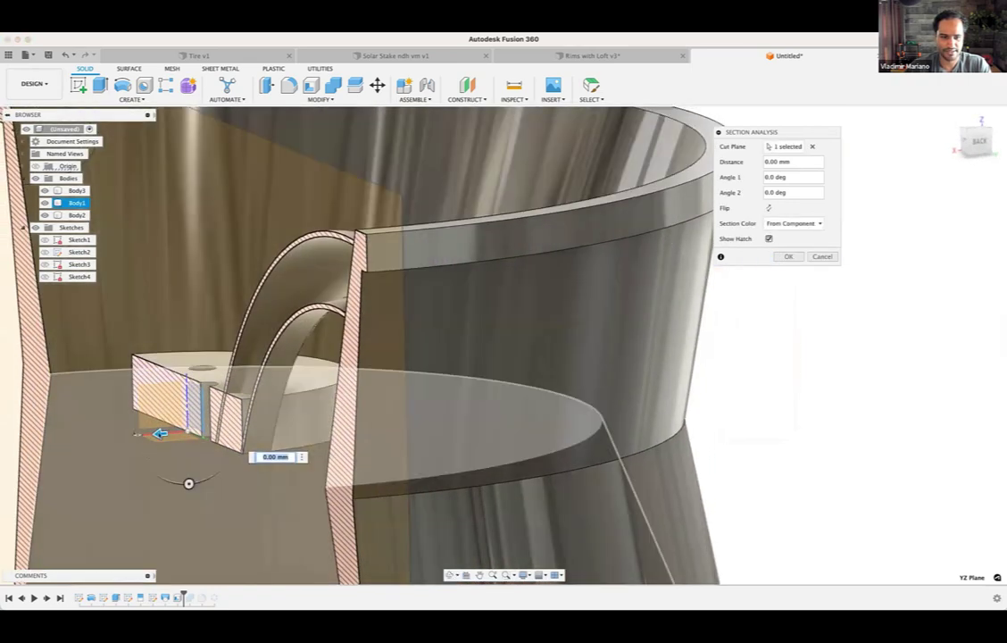
drag(159, 433, 184, 432)
key(Escape)
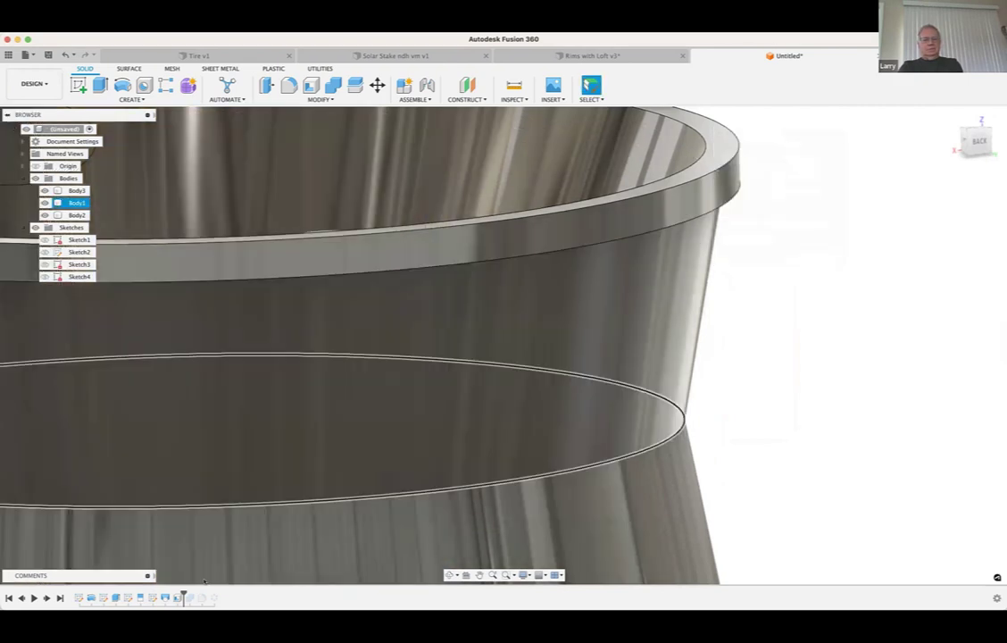
Step: Return the timeline marker to the end and change the spoke pattern's compute type to Identical
click(183, 596)
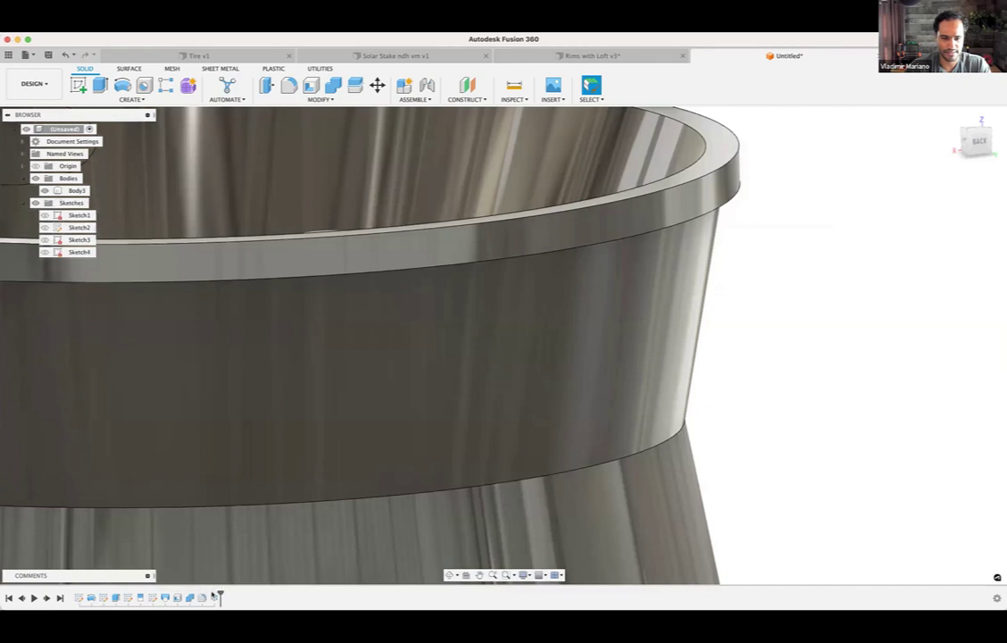
double_click(213, 596)
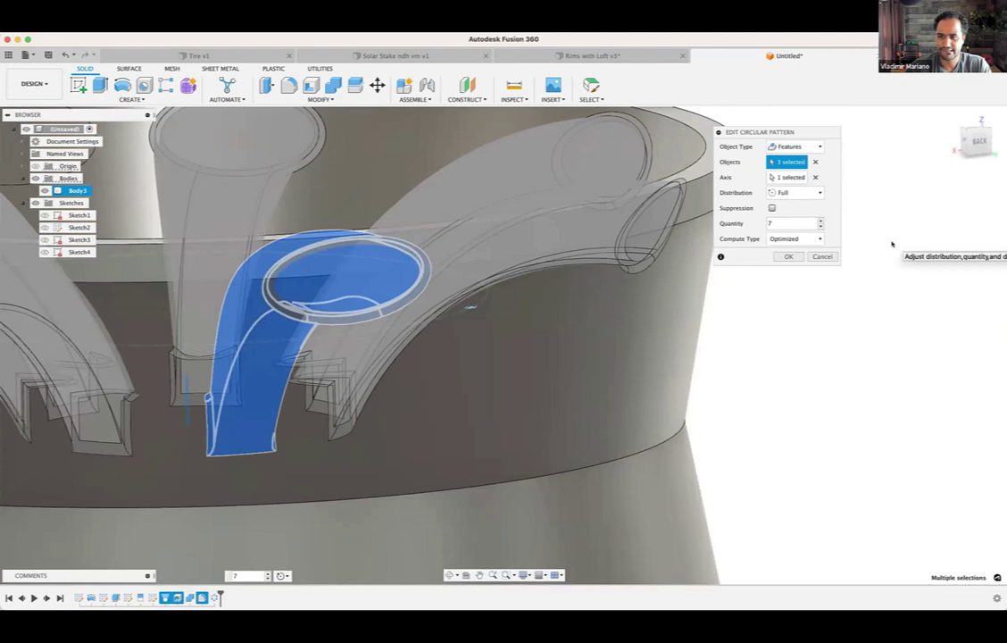
click(794, 238)
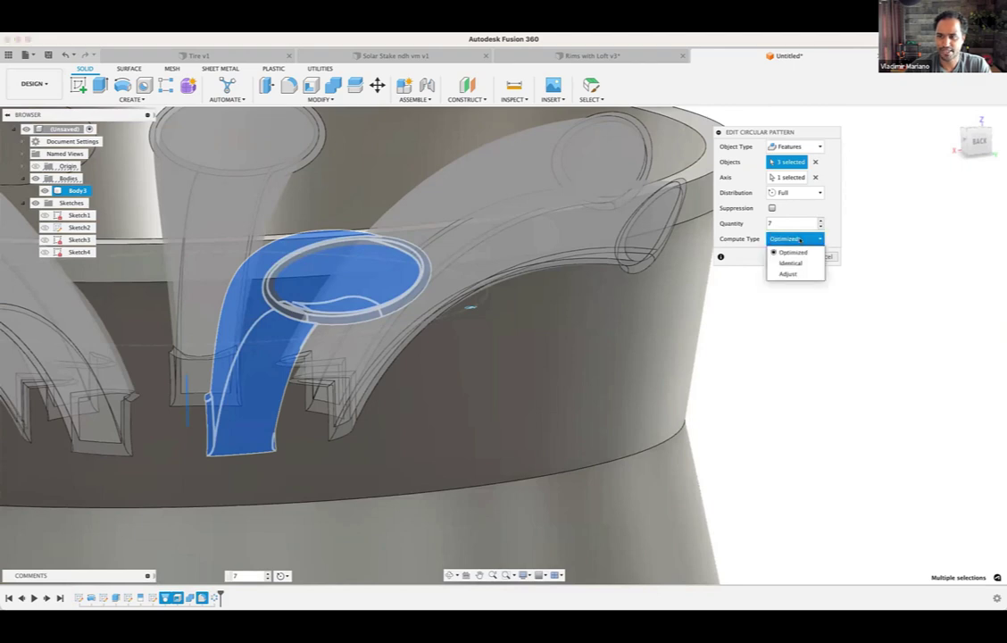
click(797, 265)
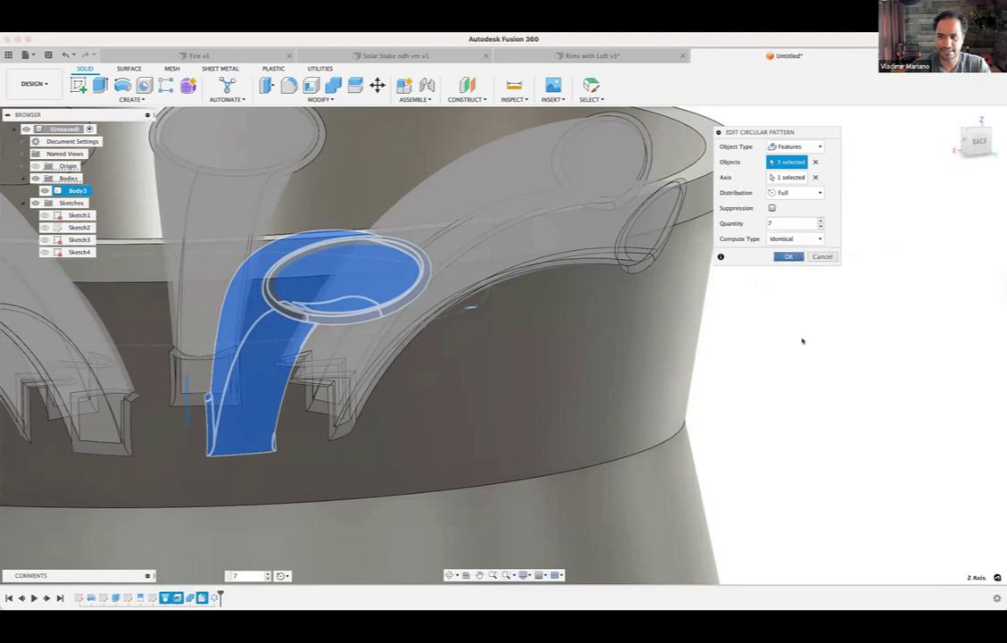
key(Return)
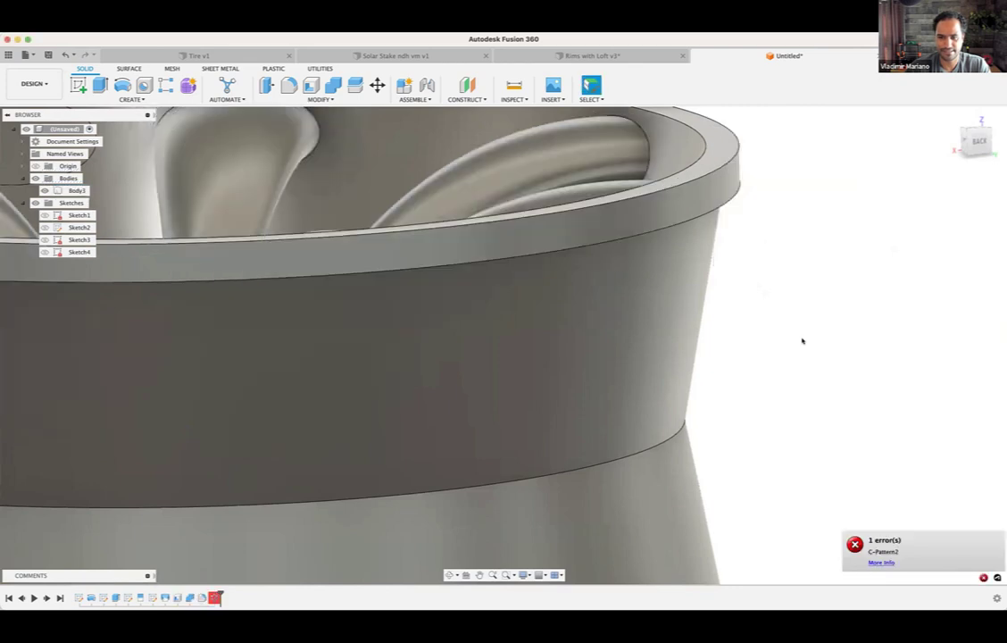
Step: Inspect the patterned spokes with a YZ-plane section analysis, offset to about -0.17 mm, and discard the analysis
scroll(802, 341, down, 5)
shift+middle_drag(773, 340, 779, 284)
scroll(775, 336, down, 1)
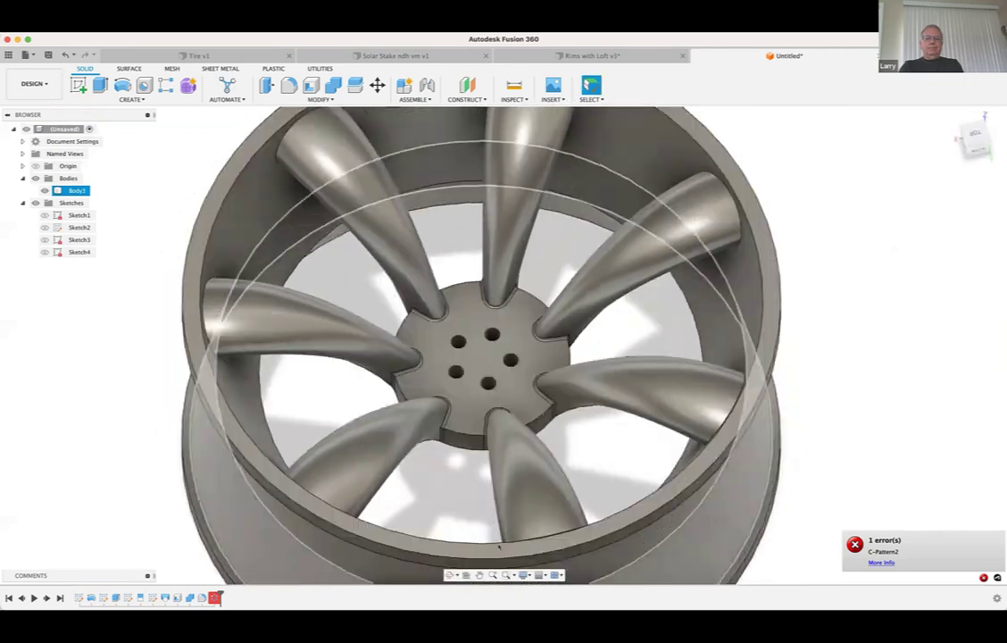
key(Escape)
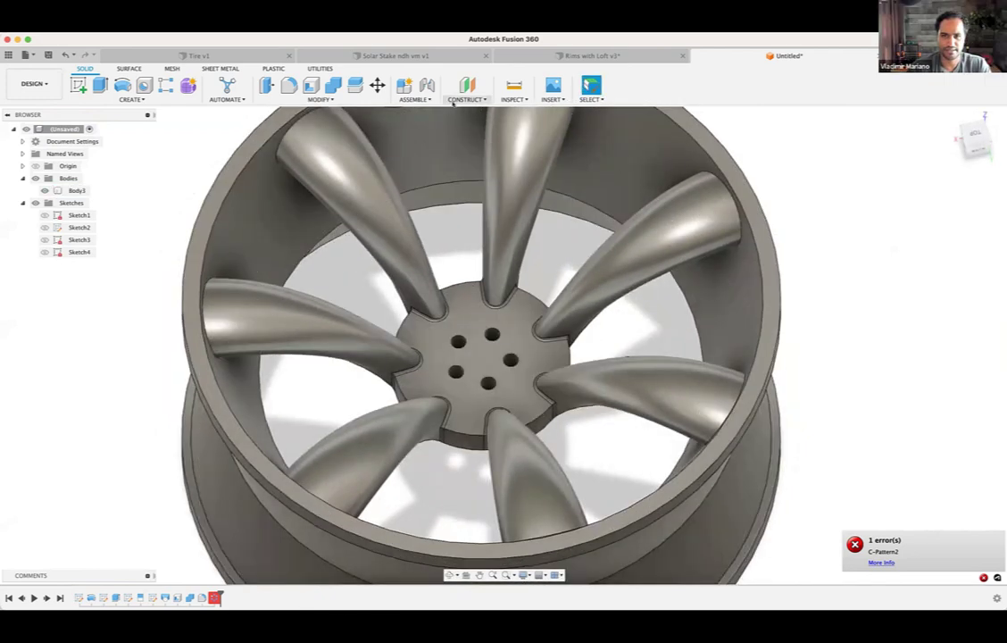
click(467, 99)
mouse_move(515, 99)
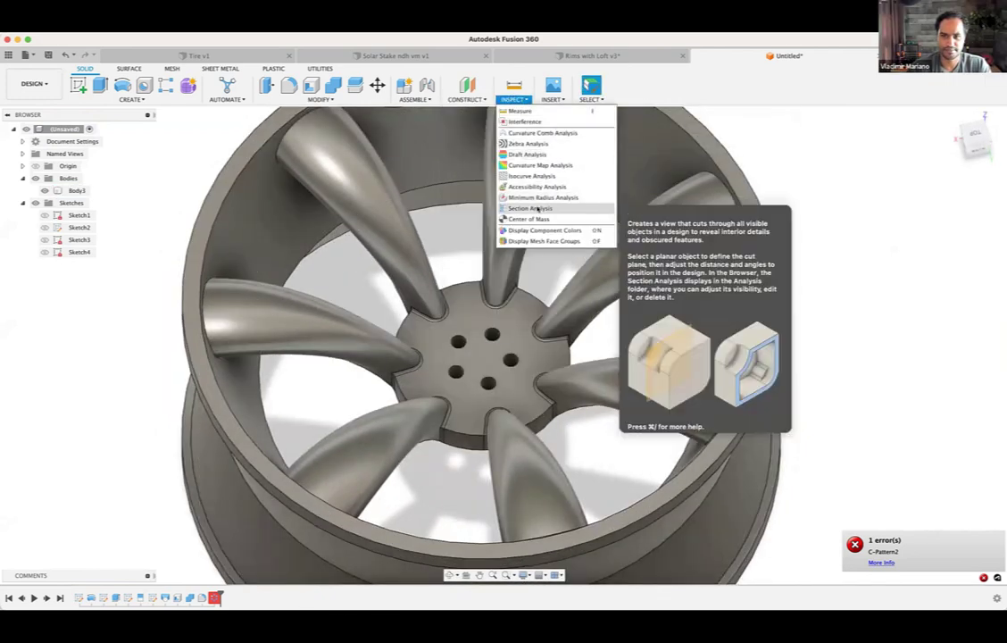
click(530, 208)
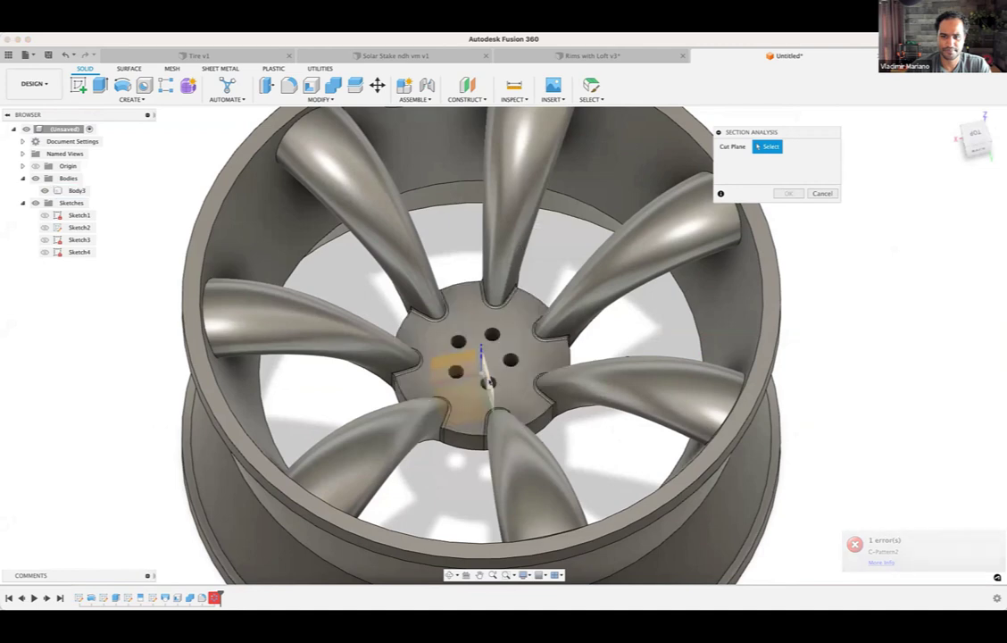
click(480, 362)
shift+middle_drag(529, 340, 421, 354)
drag(349, 361, 371, 489)
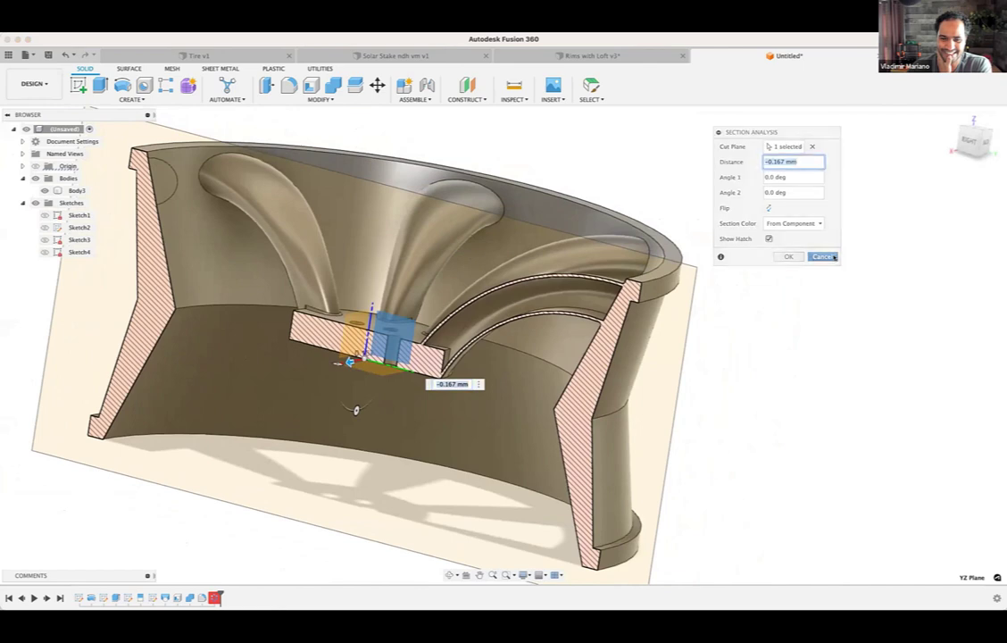
click(830, 256)
middle_drag(759, 373, 848, 286)
scroll(768, 376, up, 1)
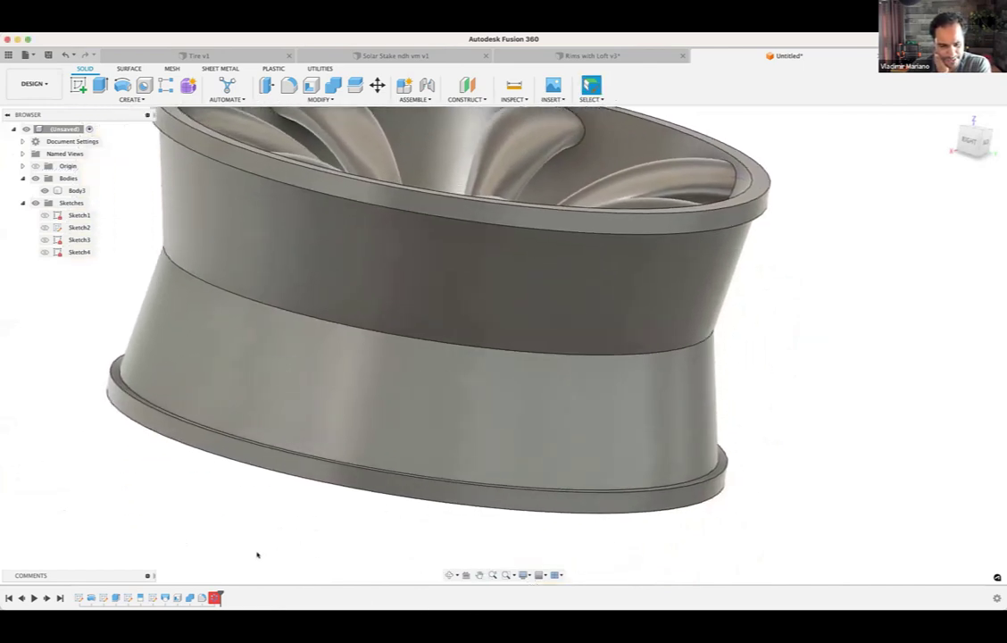
scroll(253, 554, down, 5)
click(423, 359)
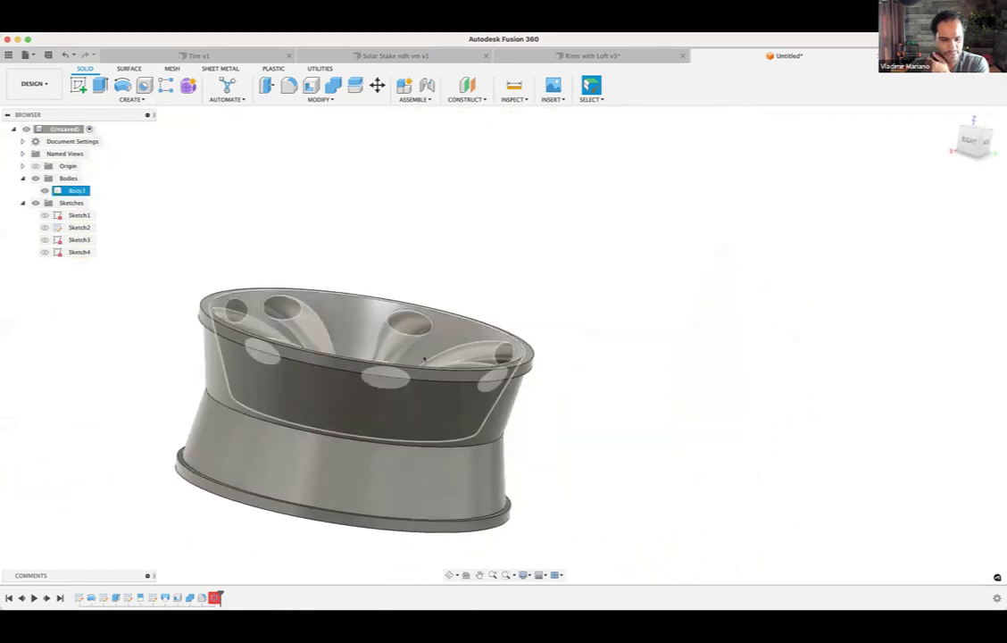
Step: Change the seven-spoke circular pattern's compute type to Optimized
shift+middle_drag(424, 359, 414, 299)
scroll(418, 316, up, 3)
scroll(417, 315, down, 3)
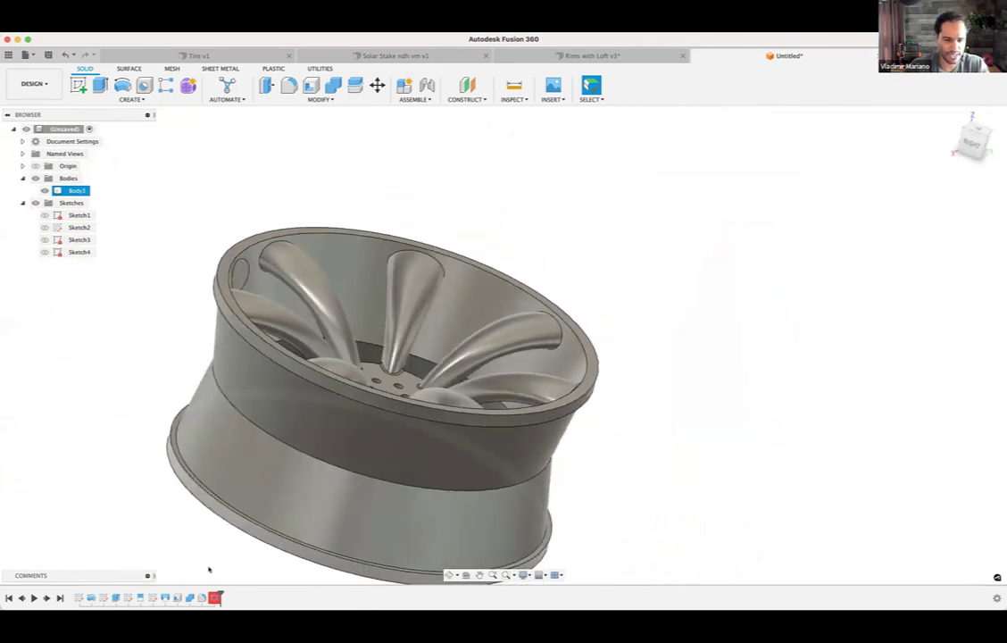
click(203, 597)
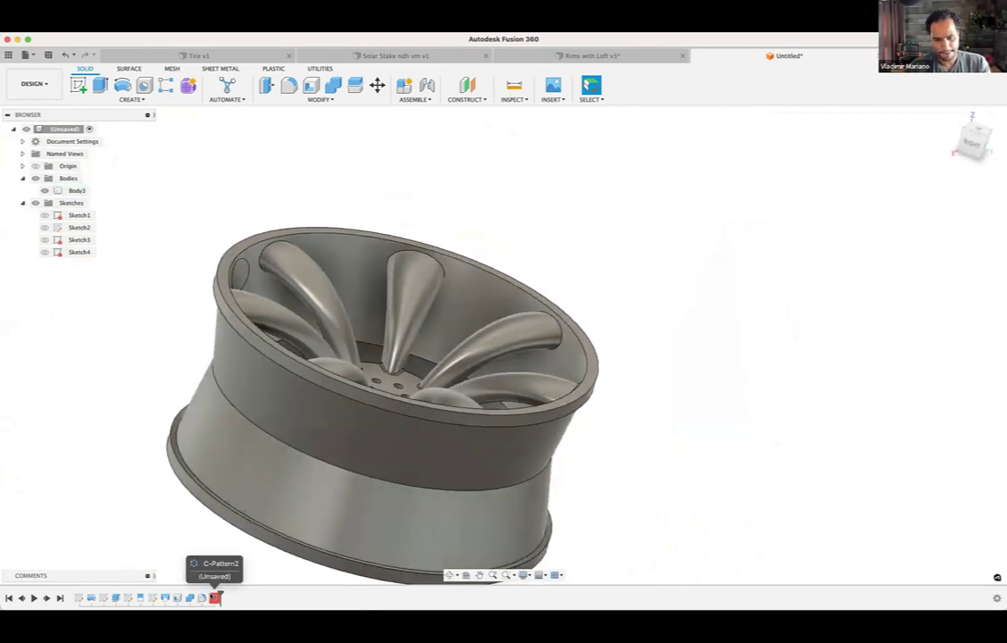
double_click(215, 597)
click(786, 239)
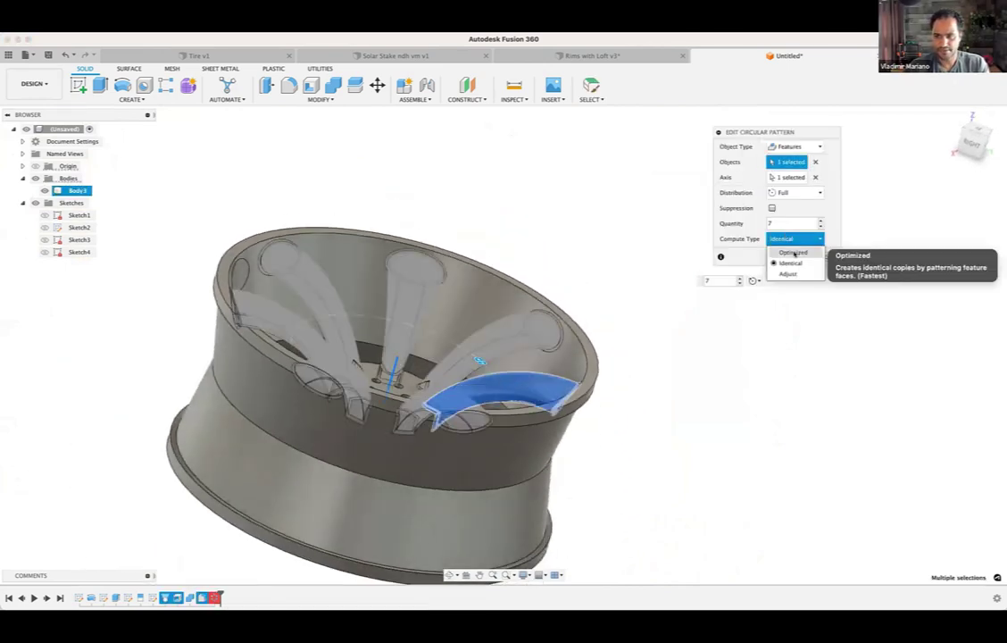
click(794, 253)
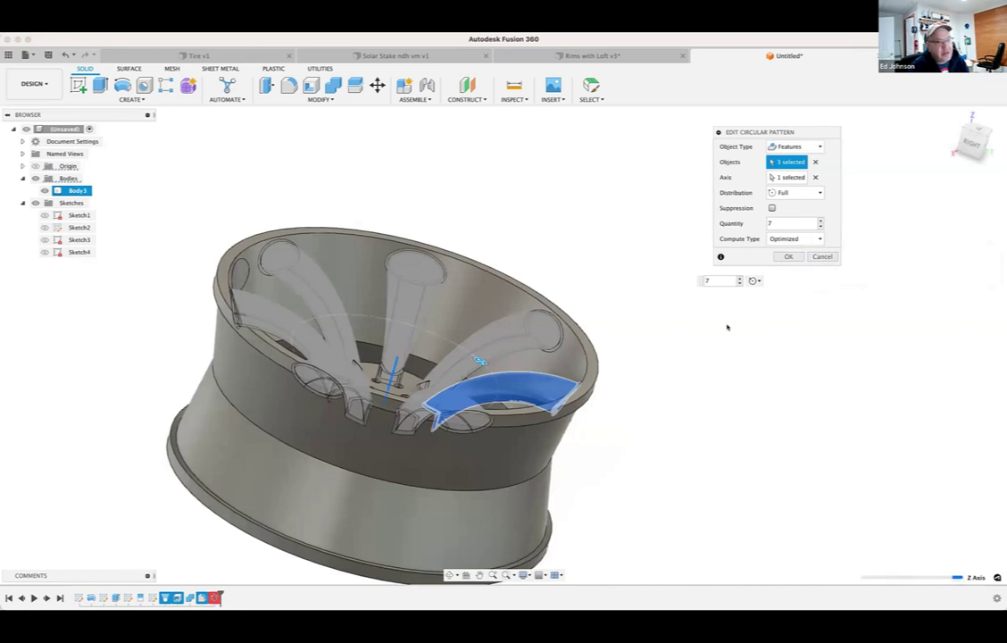
key(Return)
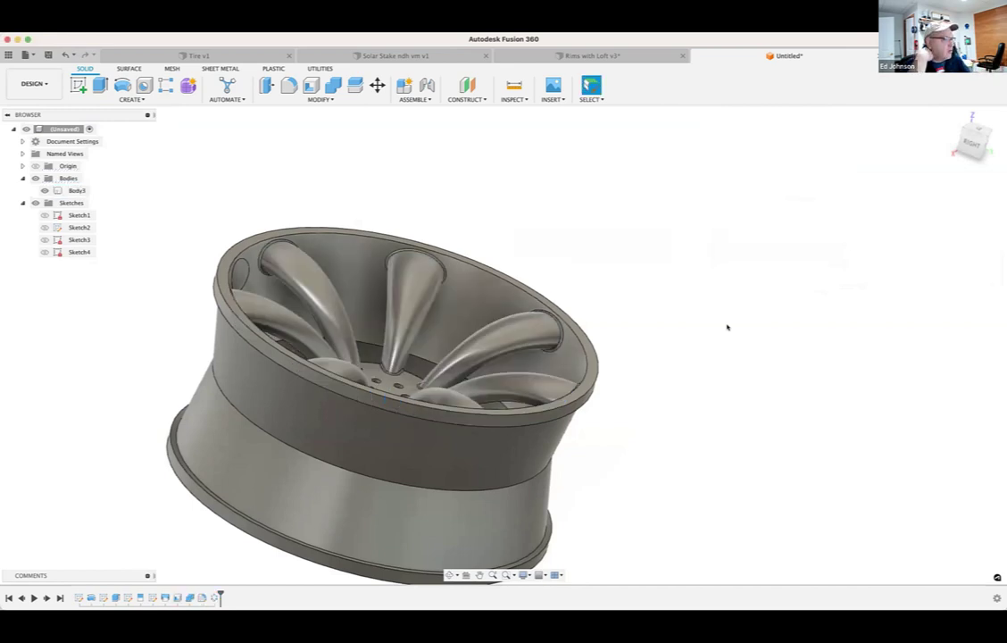
Step: Add the Combine1 feature to the objects repeated by the spoke's circular pattern
click(308, 477)
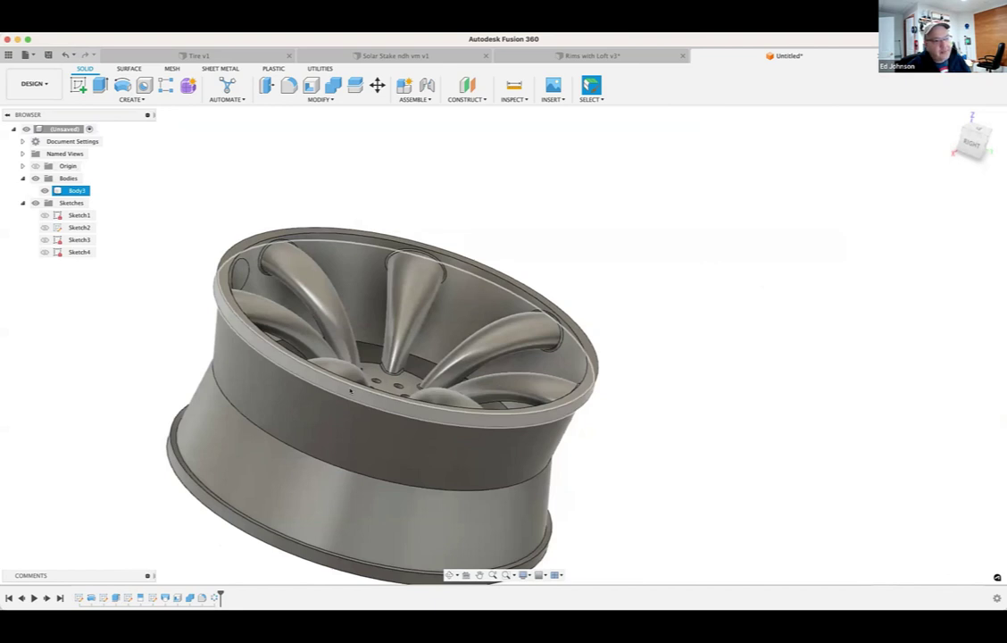
click(195, 585)
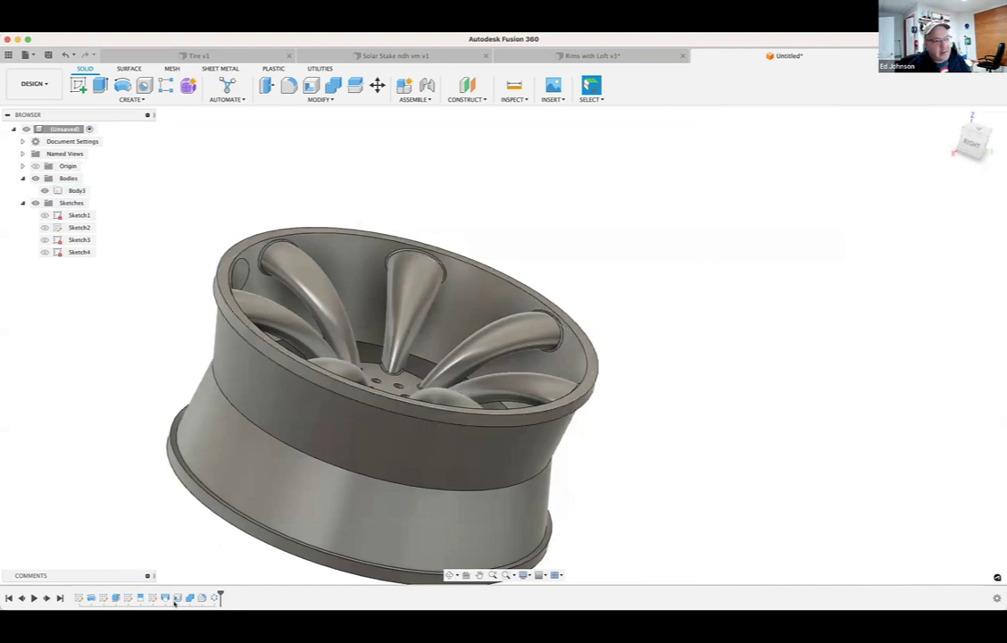
double_click(212, 597)
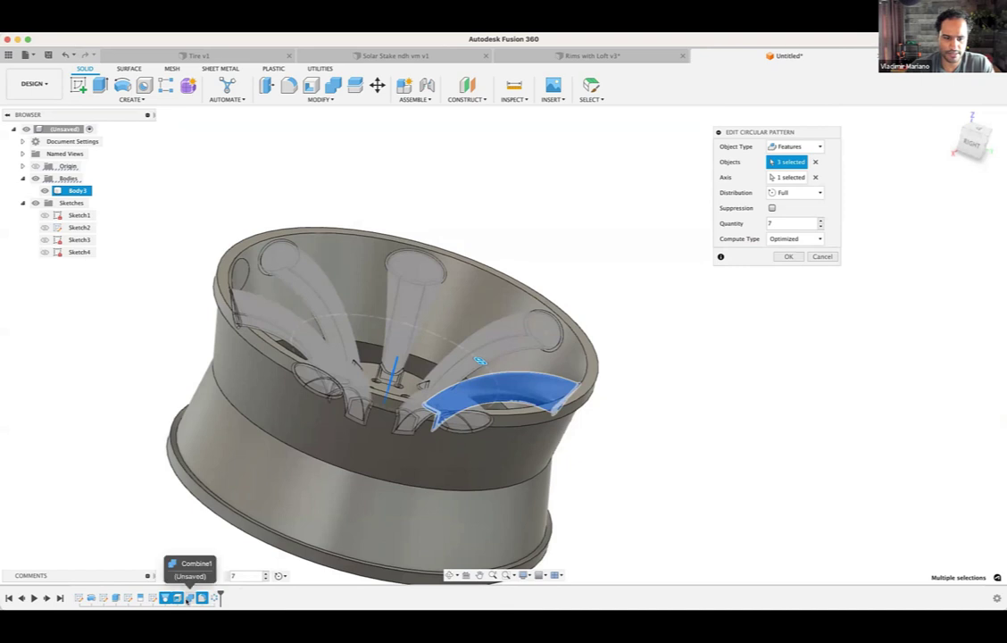
click(189, 598)
click(189, 597)
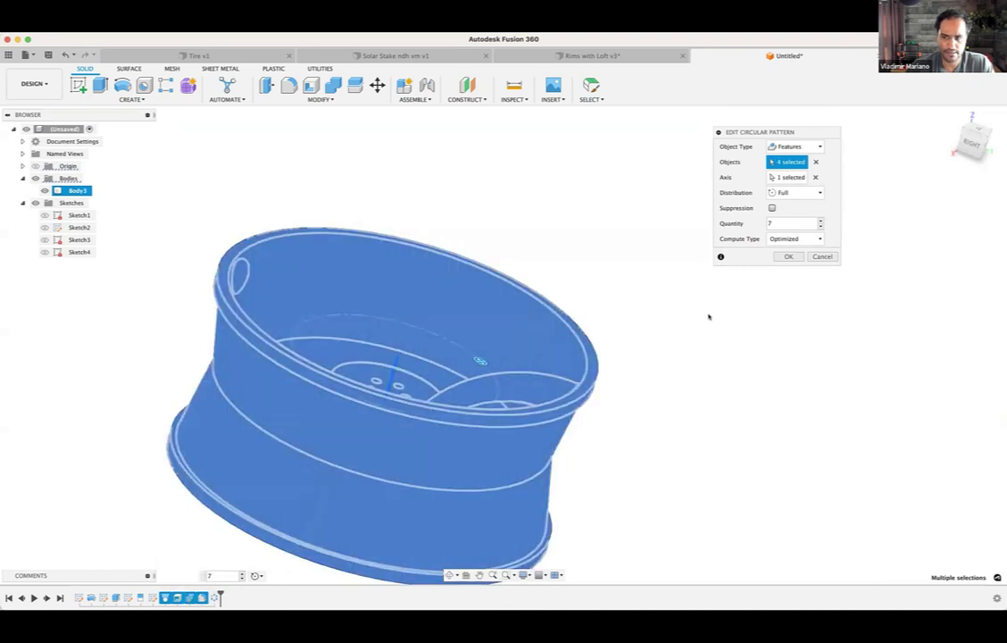
click(789, 257)
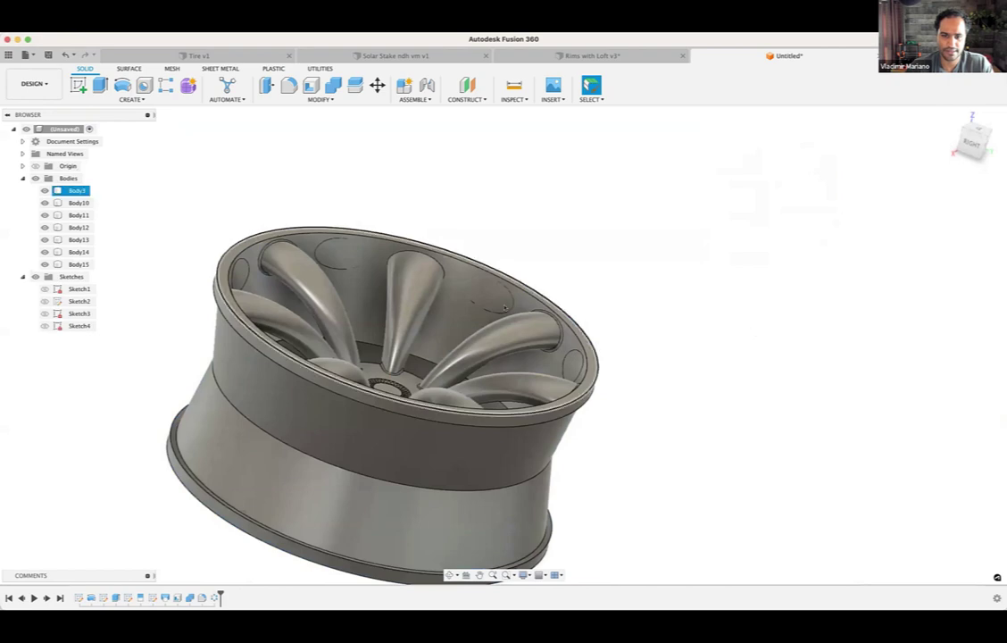
Step: Inspect the repatterned spokes with a YZ-plane section analysis, offset the cut to about 49.4 mm, and discard the analysis
shift+middle_drag(502, 331, 512, 234)
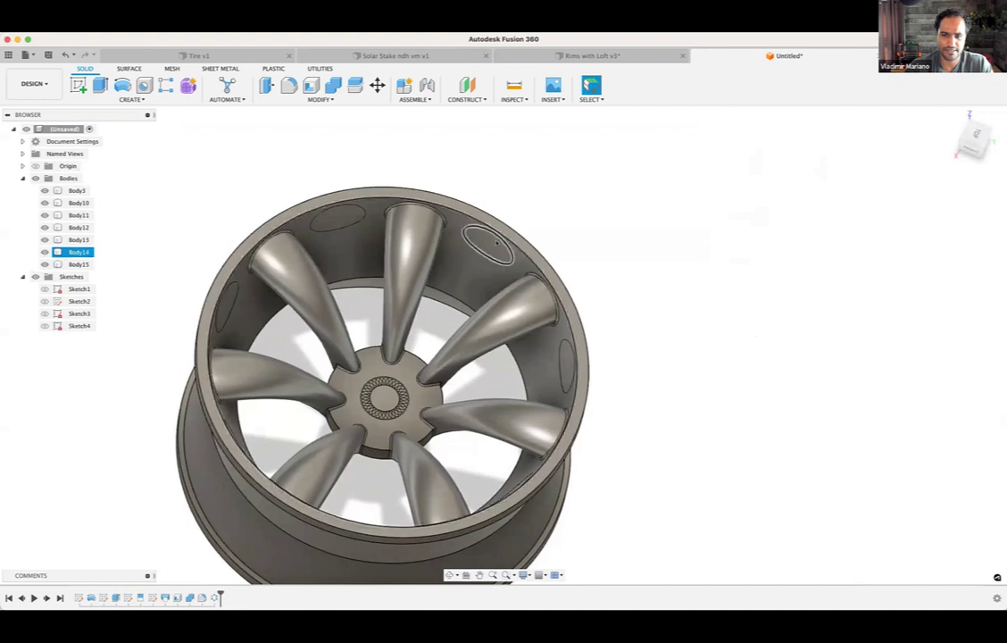
click(497, 240)
click(505, 241)
click(643, 375)
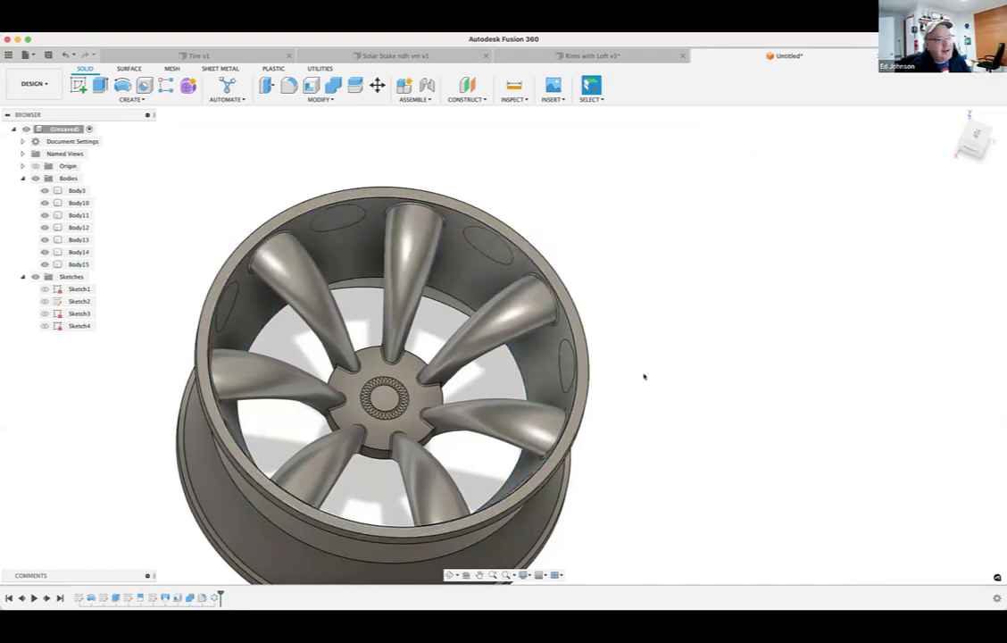
shift+middle_drag(643, 375, 604, 293)
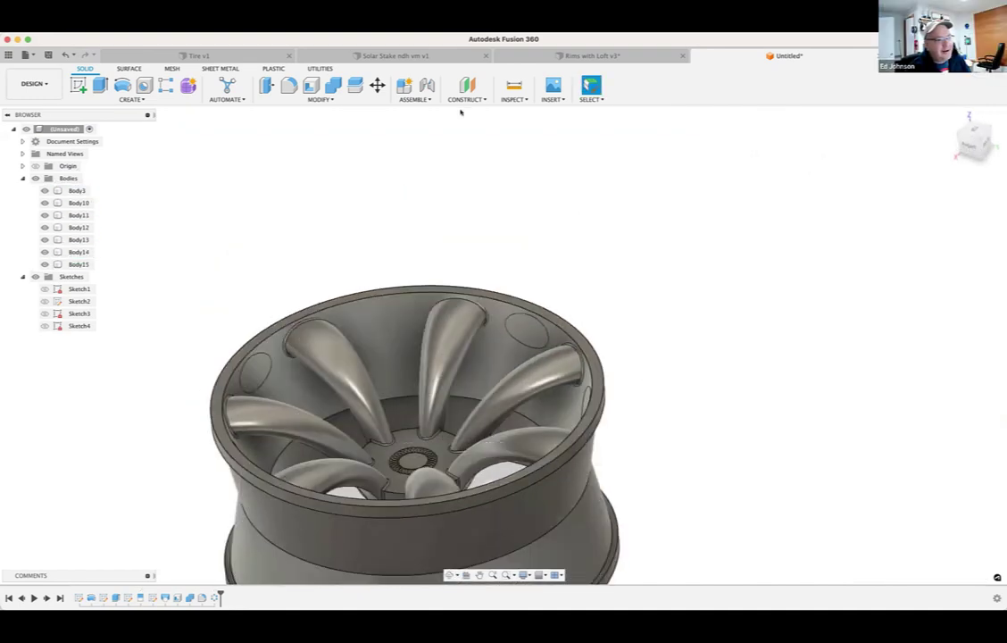
click(514, 93)
click(529, 205)
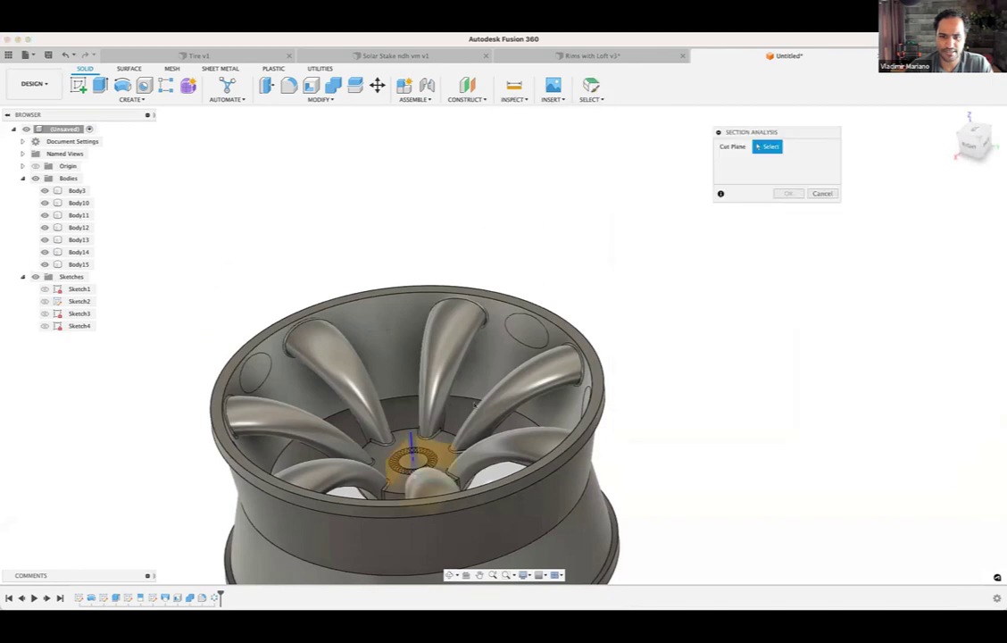
shift+middle_drag(457, 275, 457, 308)
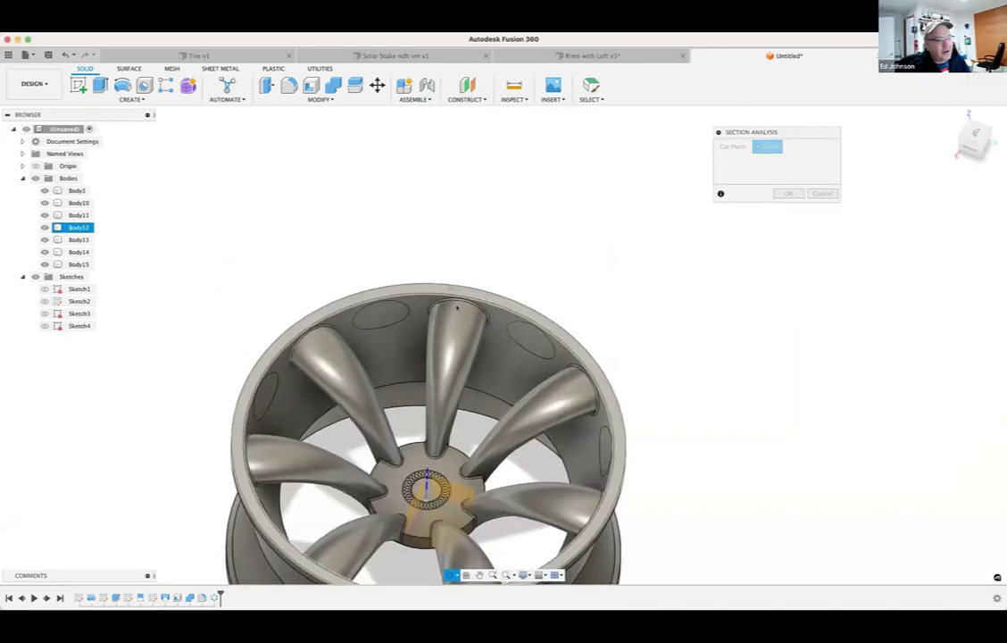
click(458, 481)
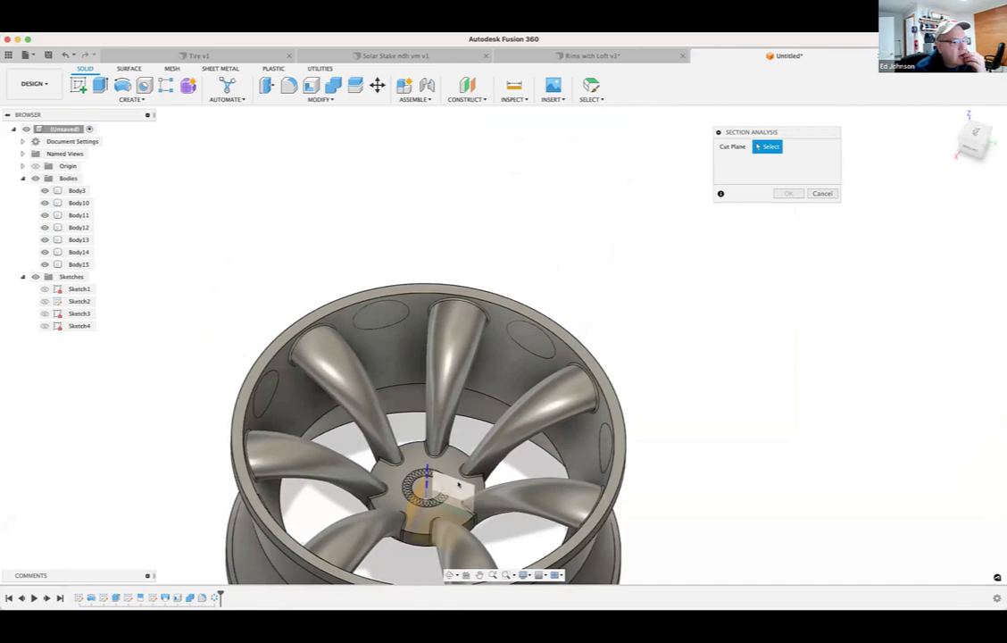
shift+middle_drag(458, 480, 428, 561)
drag(406, 499, 350, 528)
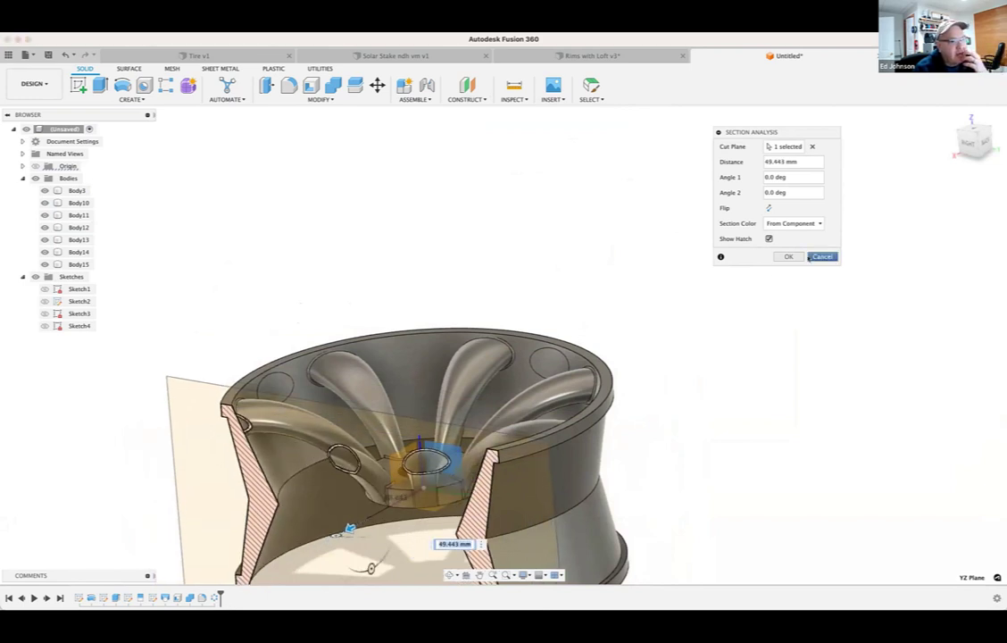
click(810, 257)
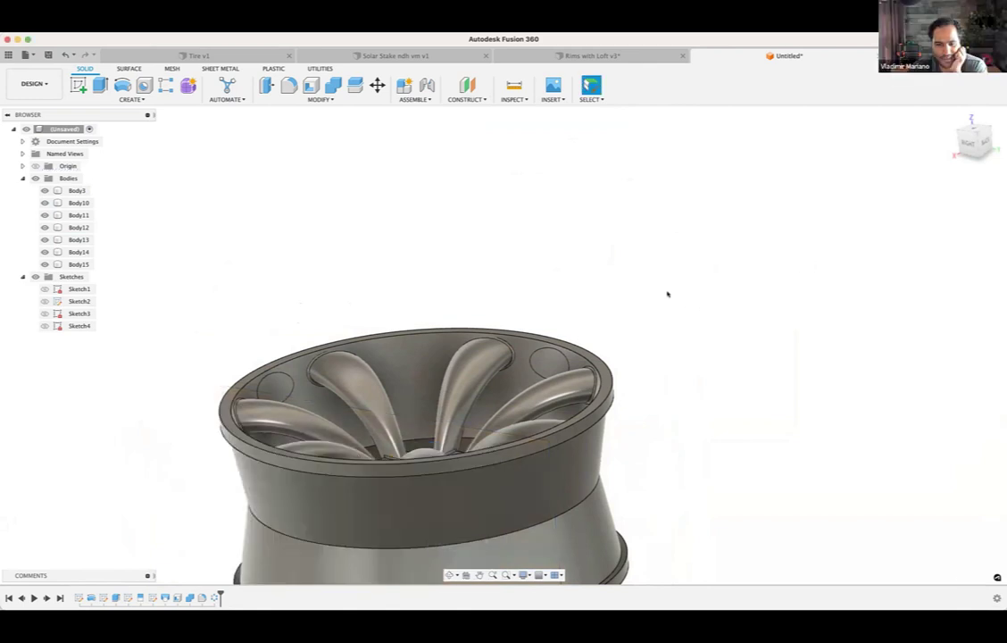
Step: Examine the rim's inner face and the oval imprints between the spokes
click(432, 350)
middle_drag(431, 350, 551, 272)
click(551, 272)
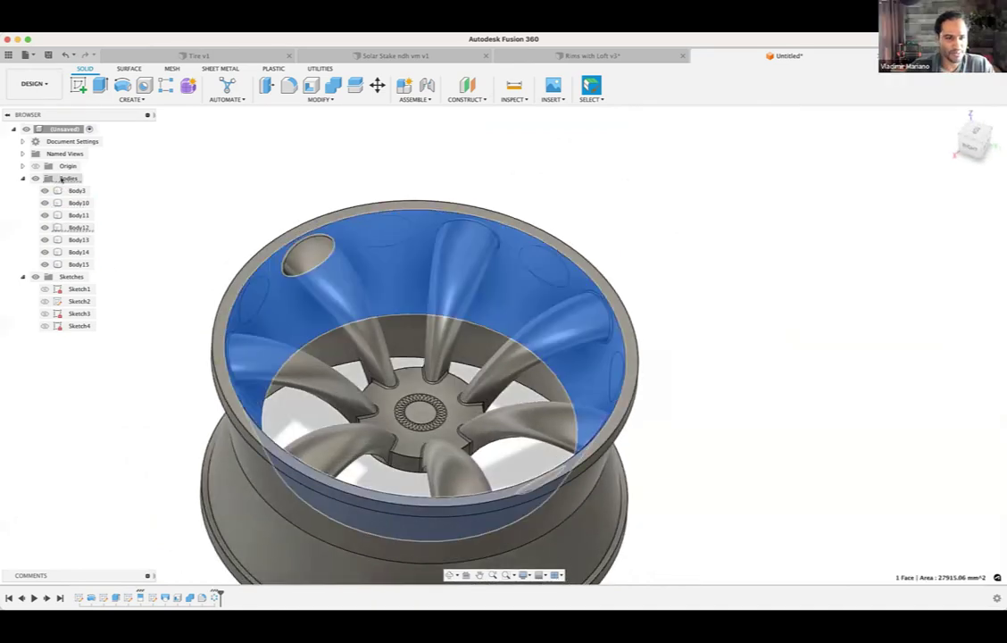
click(650, 175)
shift+middle_drag(650, 176, 649, 168)
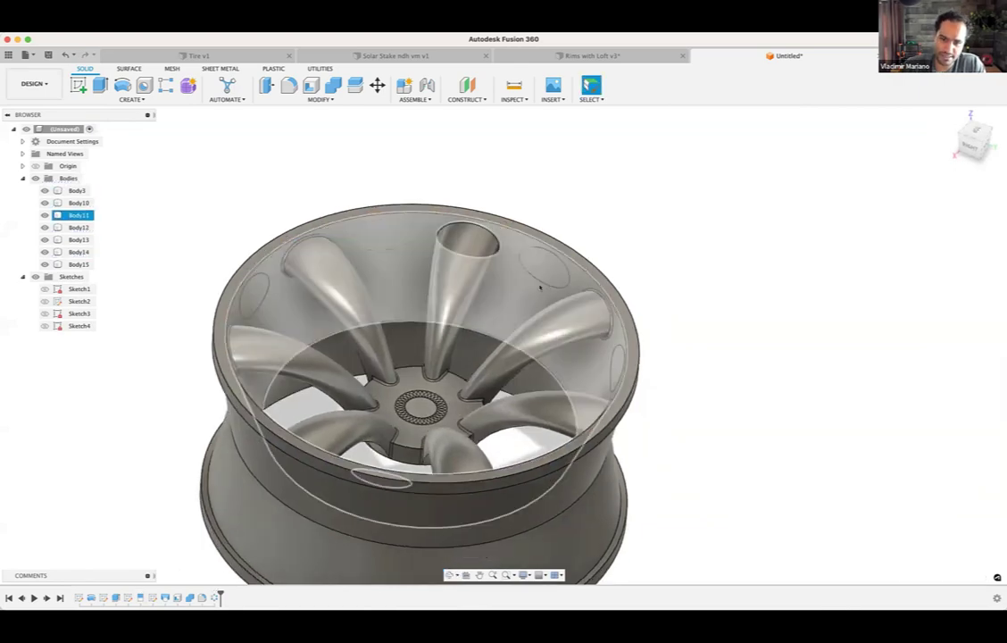
click(540, 280)
click(367, 246)
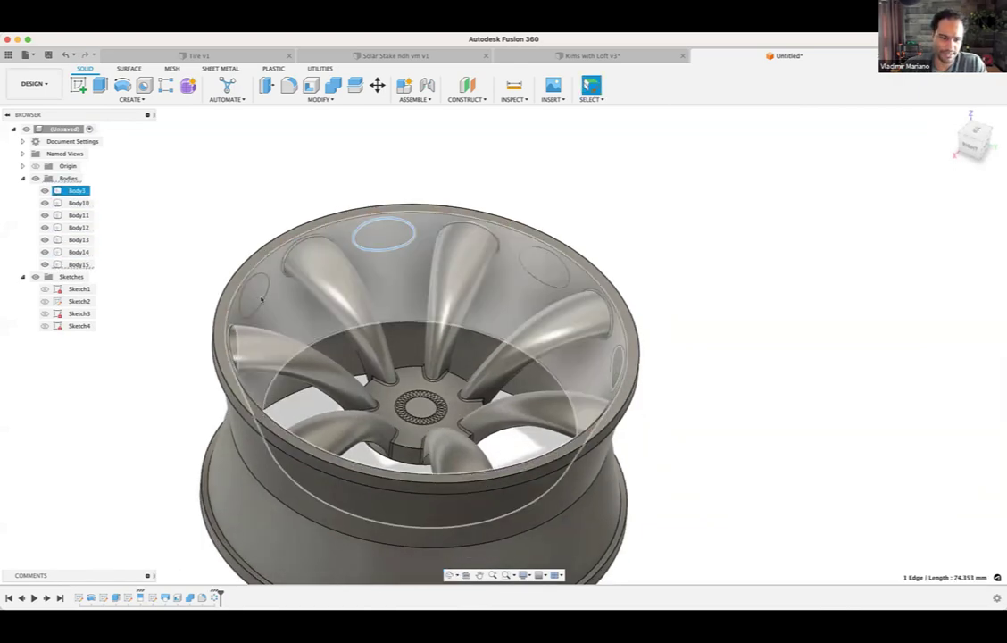
click(261, 297)
click(262, 297)
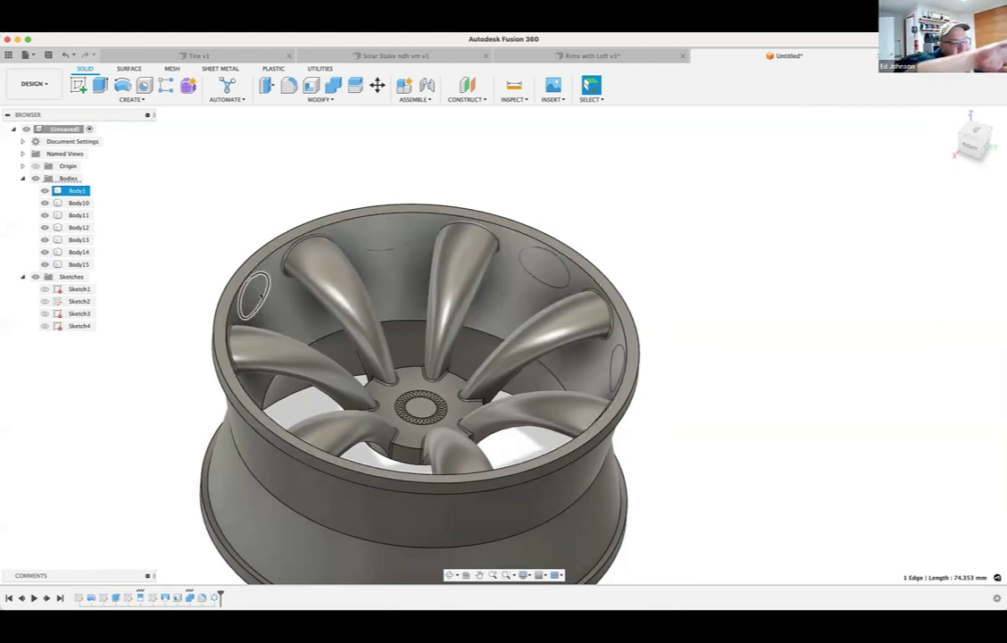
click(261, 298)
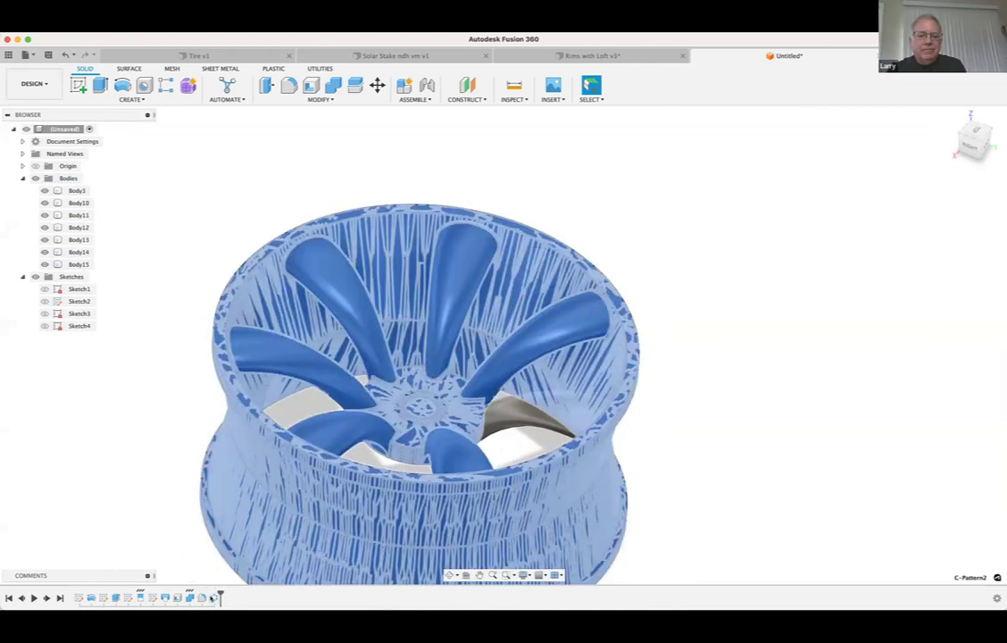
Step: Review the spoke pattern's settings without changing them, and check the oval imprints on the rim's inner face again
double_click(213, 597)
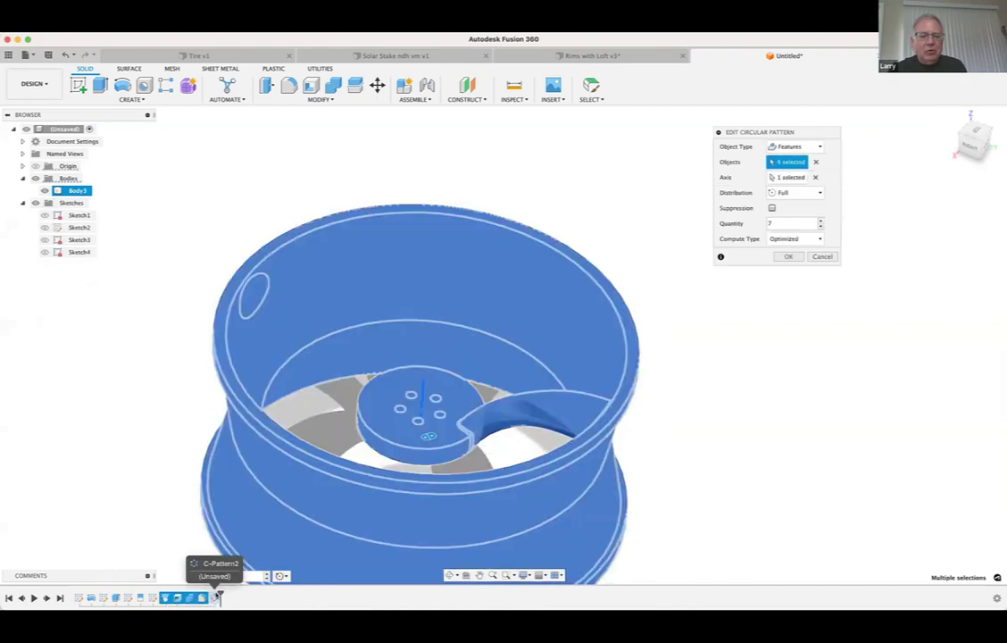
key(Return)
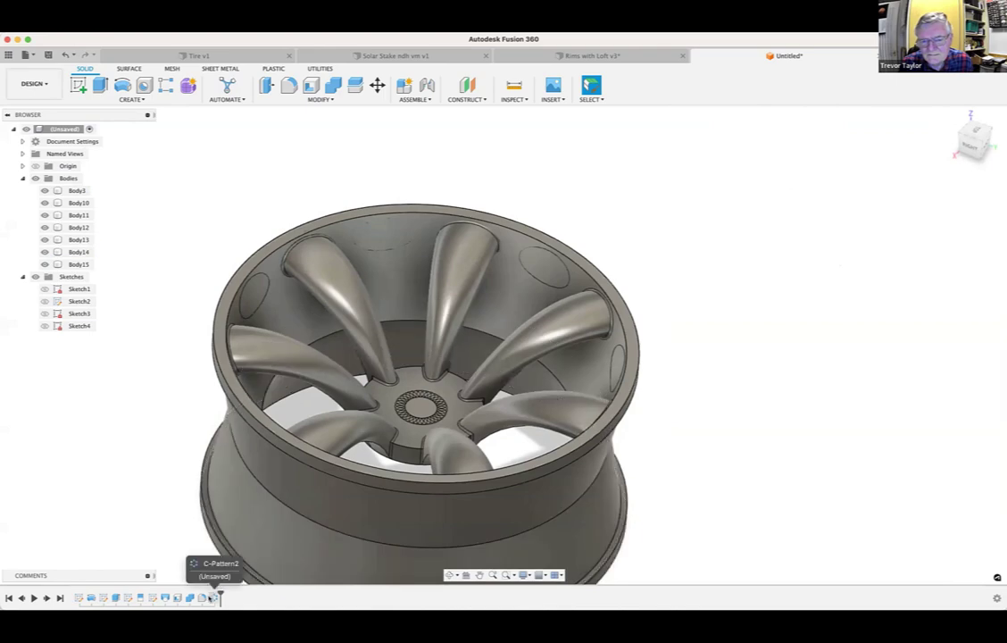
double_click(215, 598)
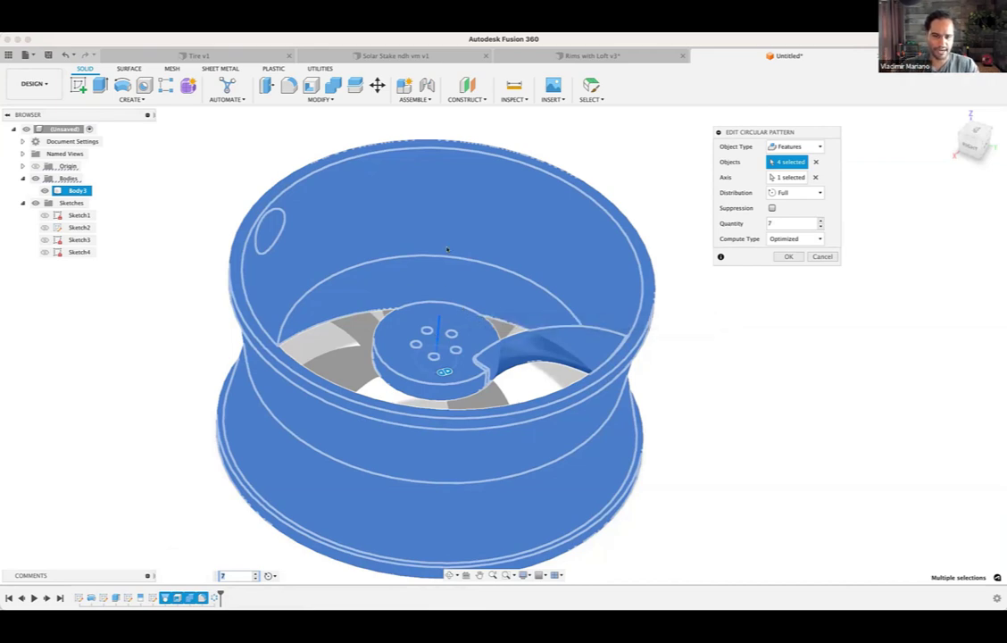
click(815, 256)
click(579, 195)
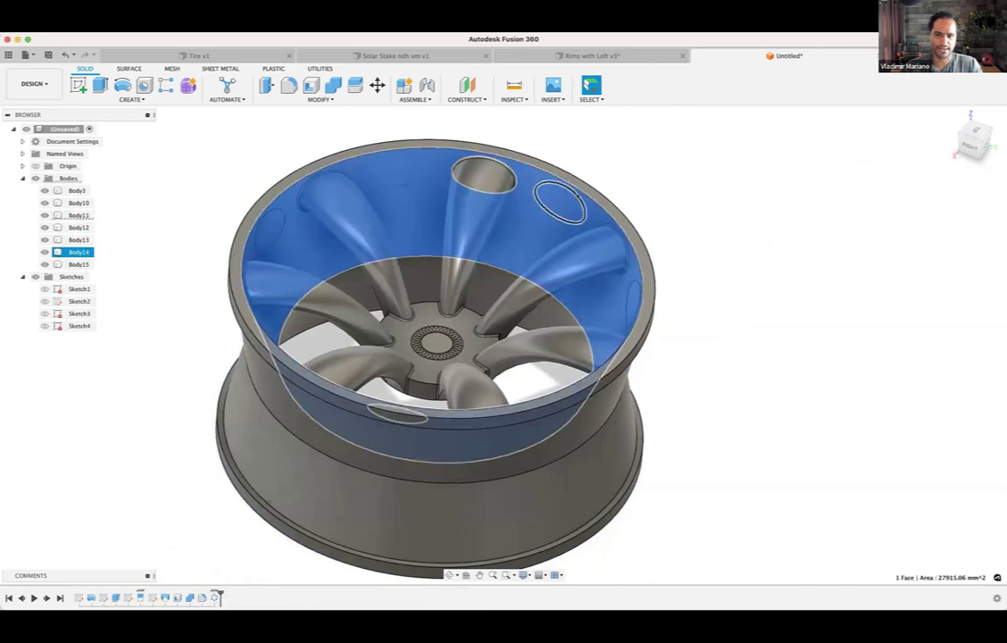
click(577, 195)
click(617, 171)
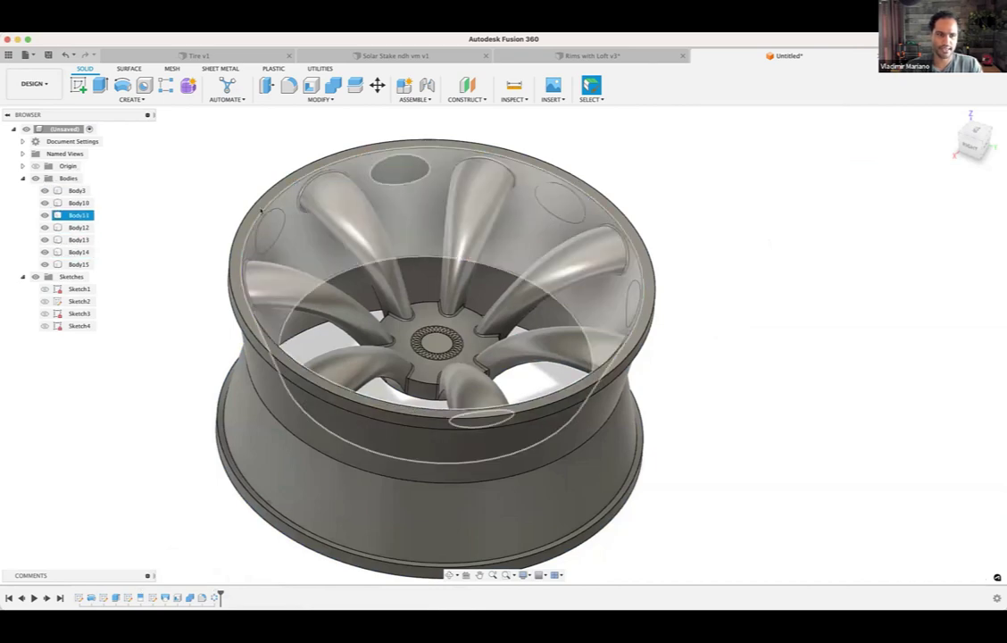
Step: Combine Body10 through Body15 into Body3 with a Join operation, without keeping the tool bodies
click(293, 99)
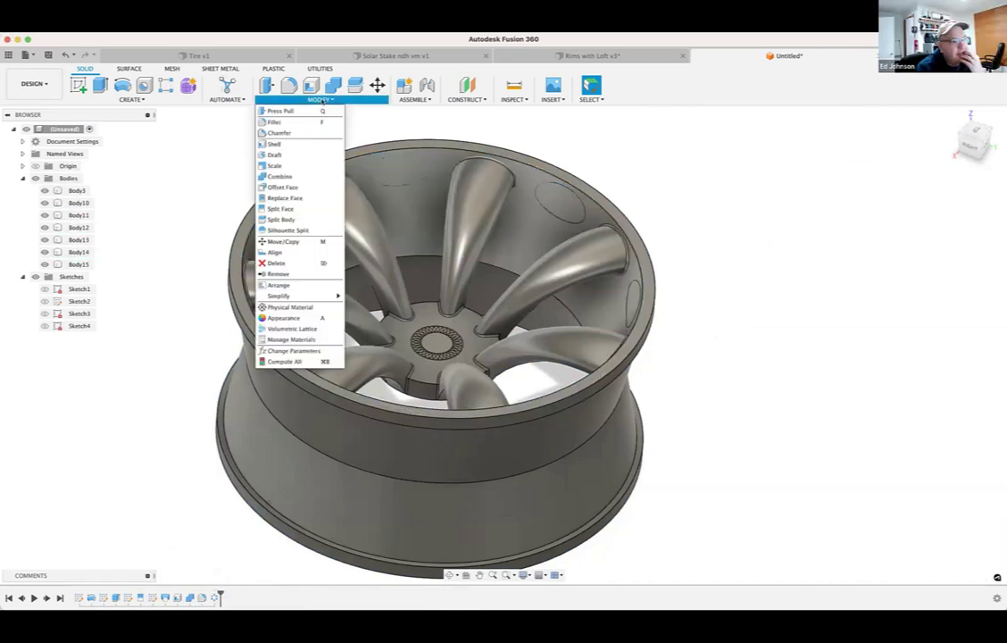
click(299, 176)
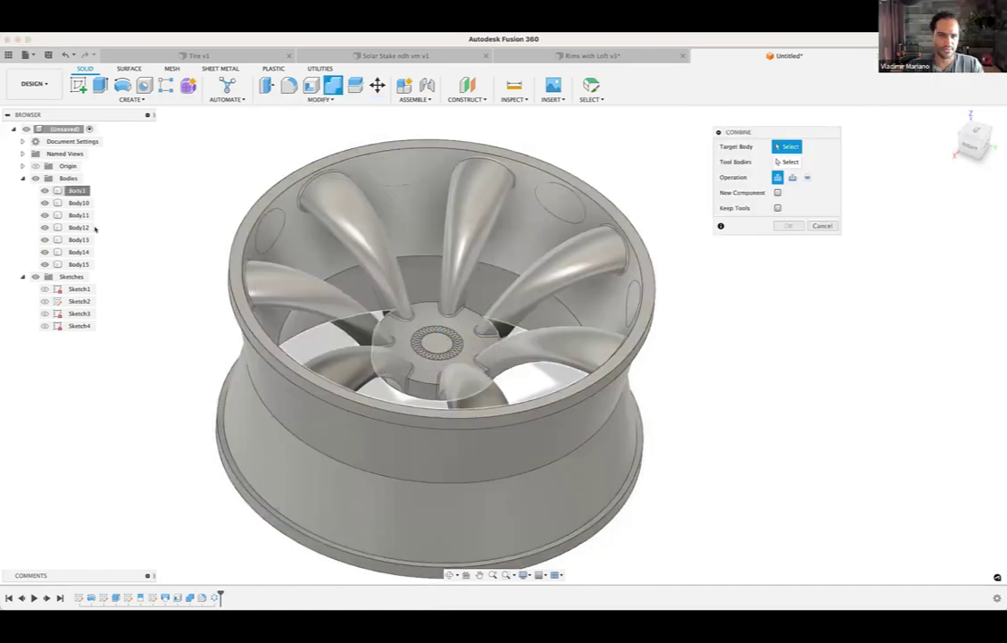
click(77, 190)
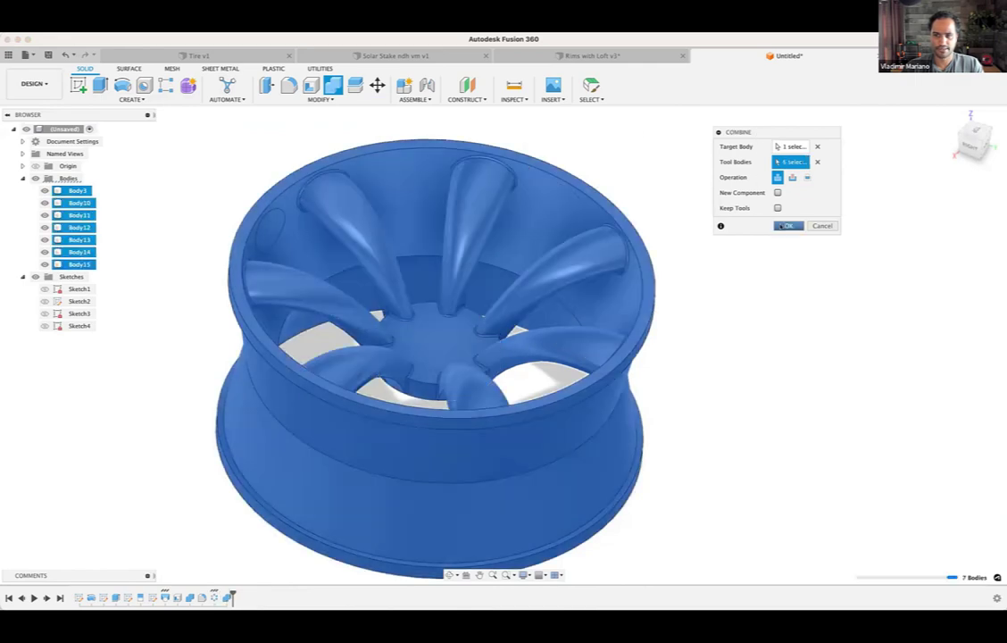
click(782, 226)
Step: Try deleting the leftover oval imprint on the rim's inner face, and undo the deletion
mouse_move(753, 265)
shift+middle_down()
mouse_move(752, 292)
mouse_move(794, 240)
mouse_move(808, 274)
mouse_move(703, 192)
mouse_move(659, 218)
mouse_move(669, 222)
mouse_move(553, 211)
mouse_move(517, 259)
shift+middle_up()
click(554, 212)
click(554, 212)
key(Delete)
shift+middle_drag(723, 312, 745, 253)
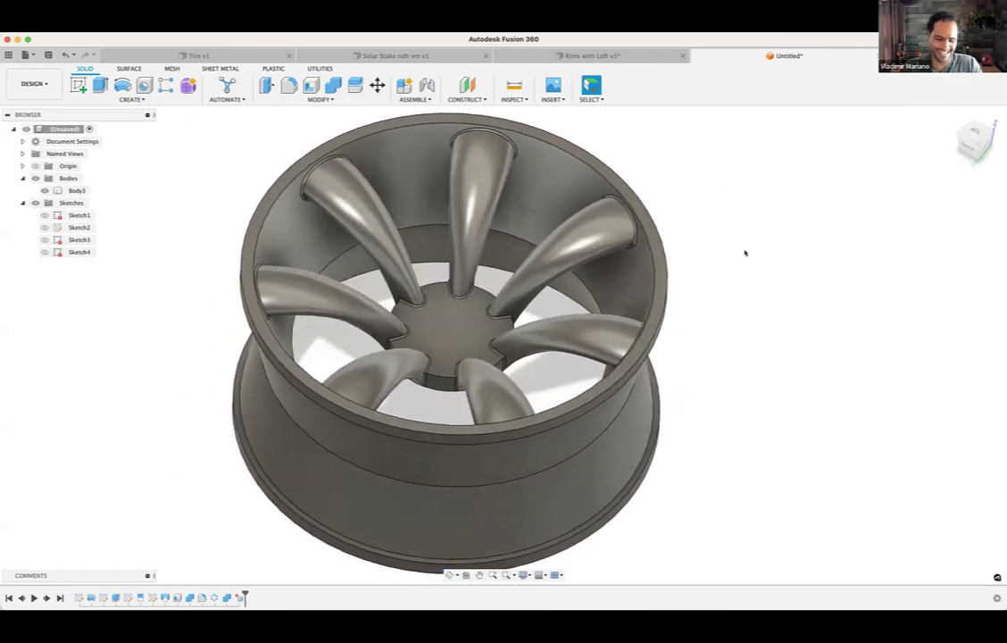
key(super+z)
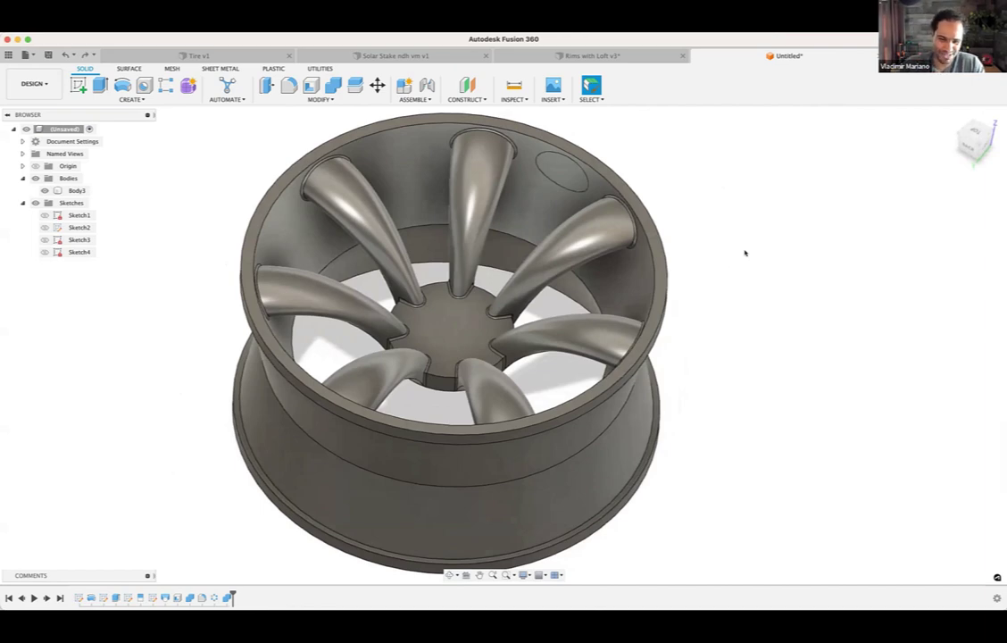
click(76, 190)
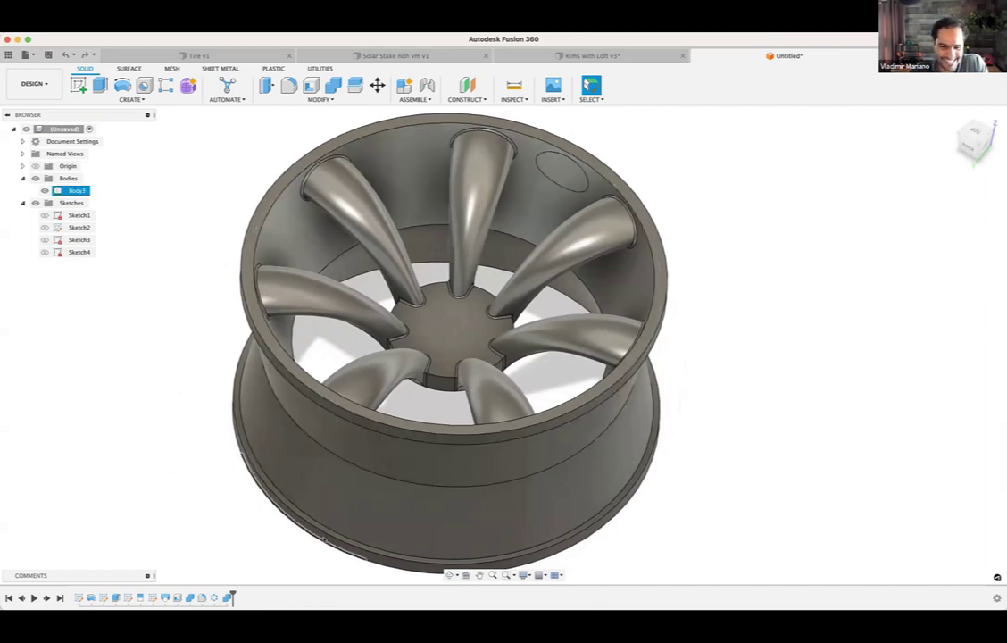
middle_drag(325, 539, 326, 503)
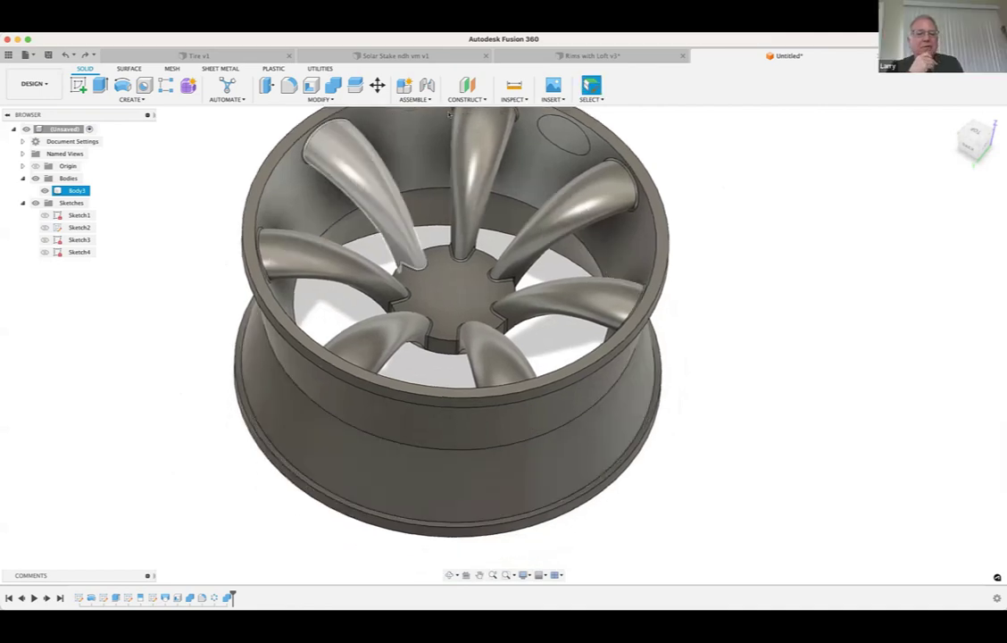
Step: Section the wheel through its centre with Section Analysis, shift the cut to inspect the spoke interior, and discard the analysis
click(513, 99)
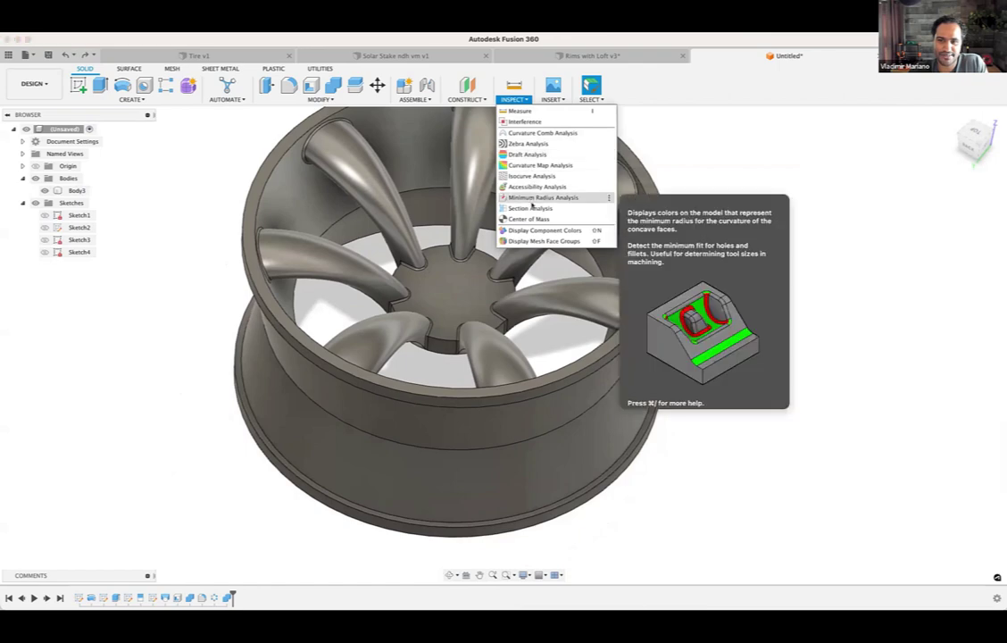
click(527, 208)
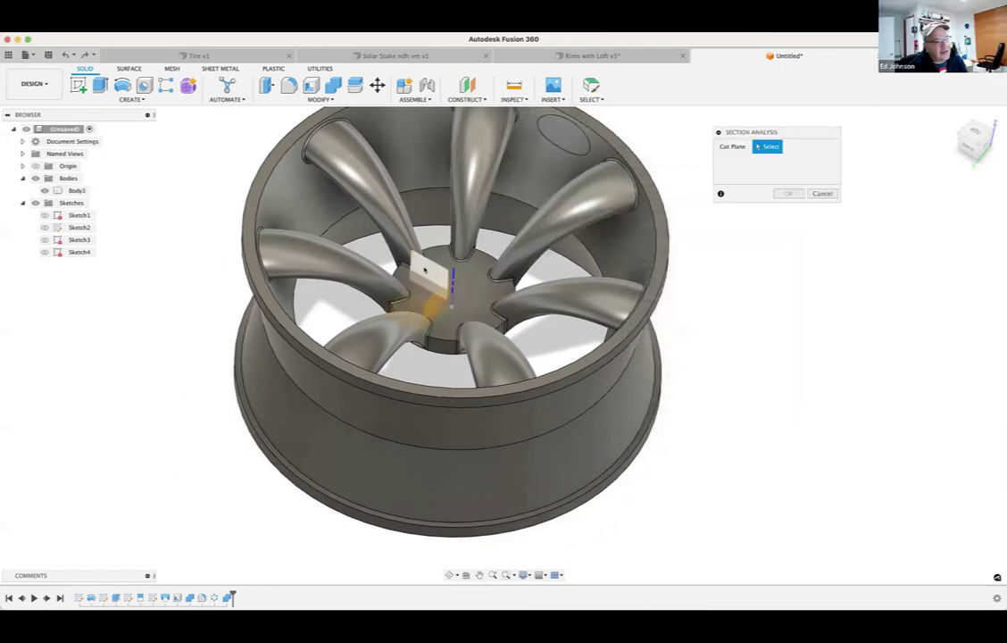
click(427, 287)
drag(434, 323, 343, 422)
click(814, 260)
click(413, 489)
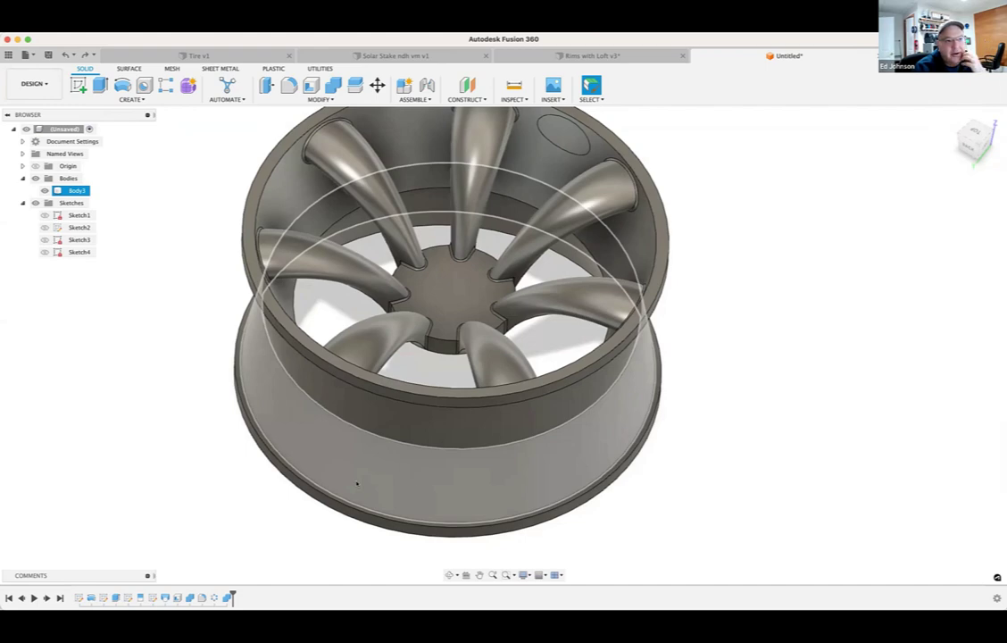
click(211, 480)
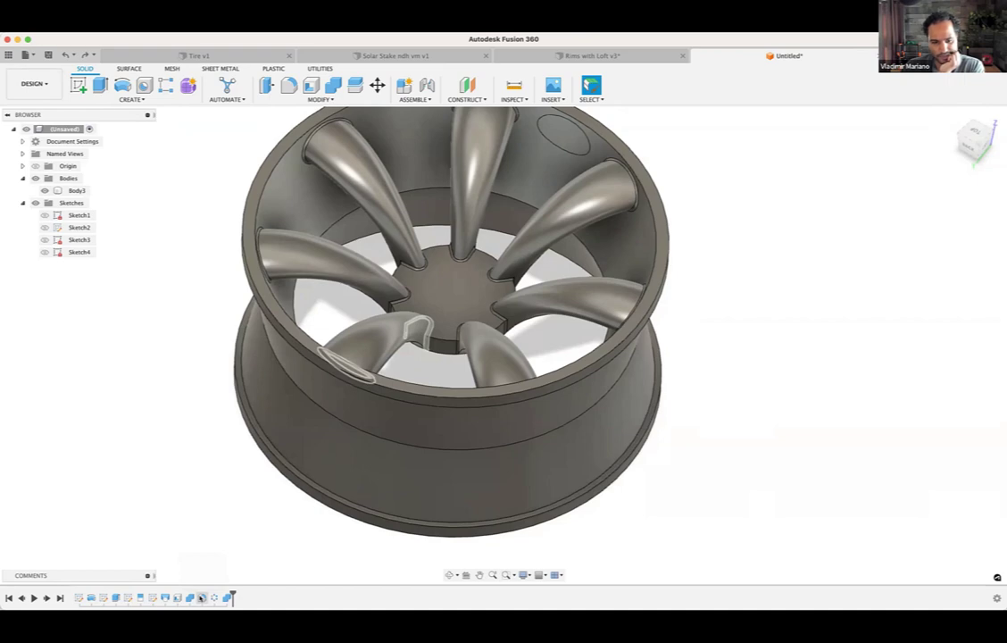
Step: Undo the Combine of the spoke bodies and the preceding change to the spoke pattern
click(202, 597)
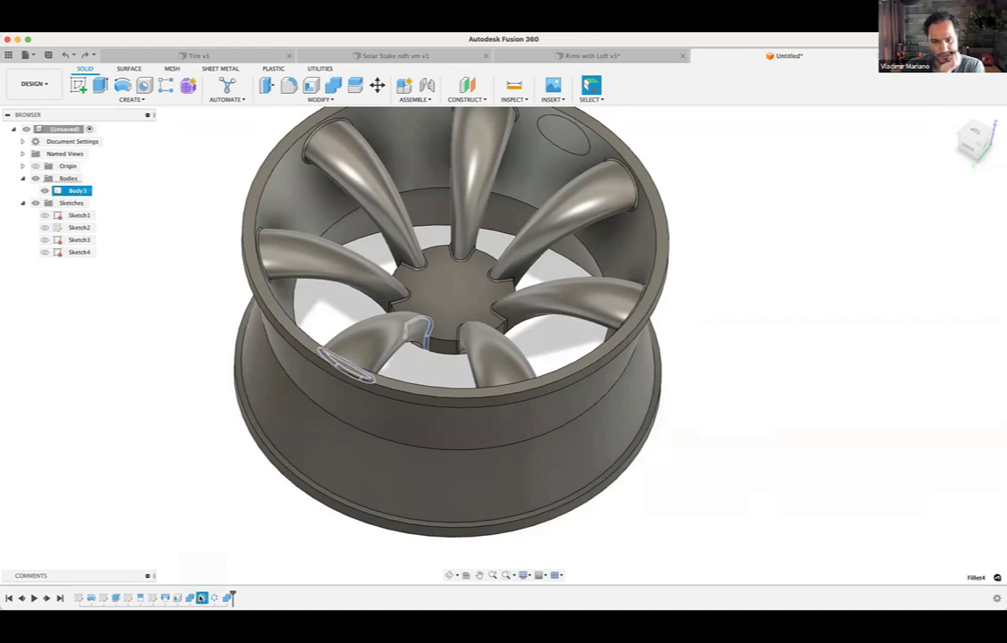
click(260, 540)
key(super+z)
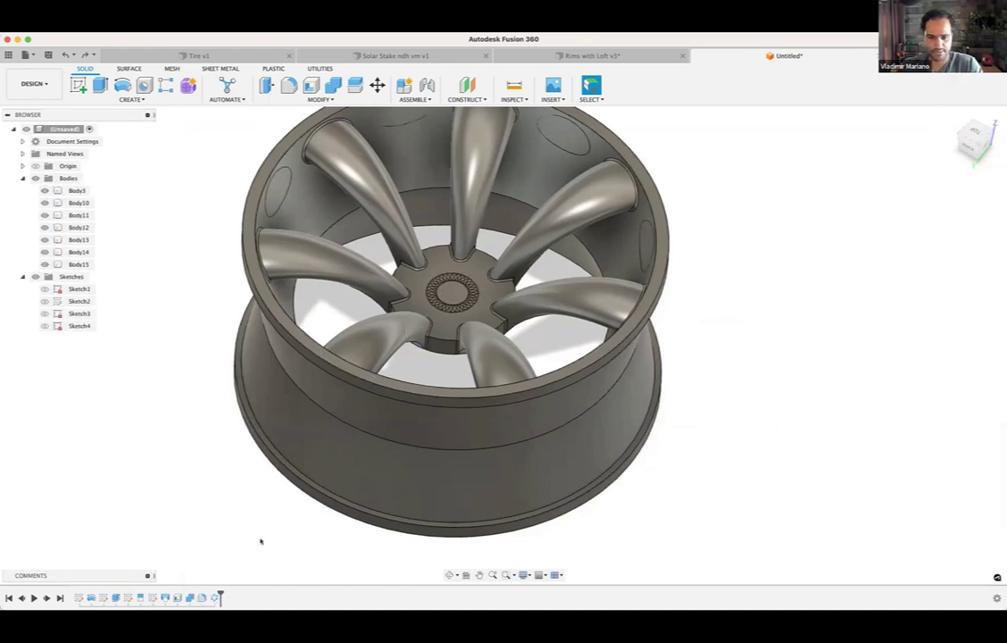
key(super+z)
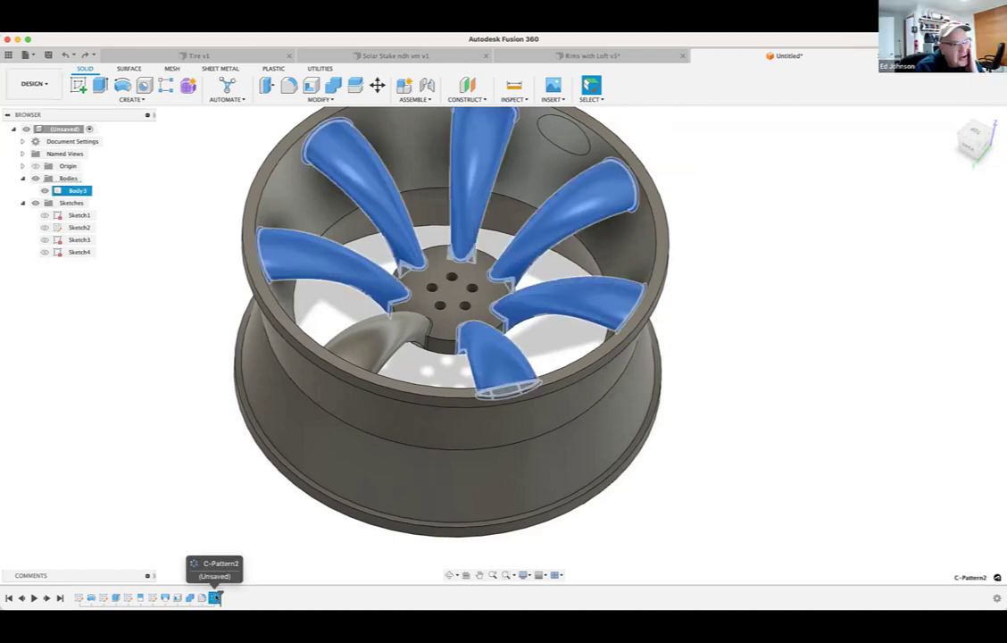
Step: Delete the circular spoke pattern and the spoke fillet from the design history
drag(219, 597, 209, 597)
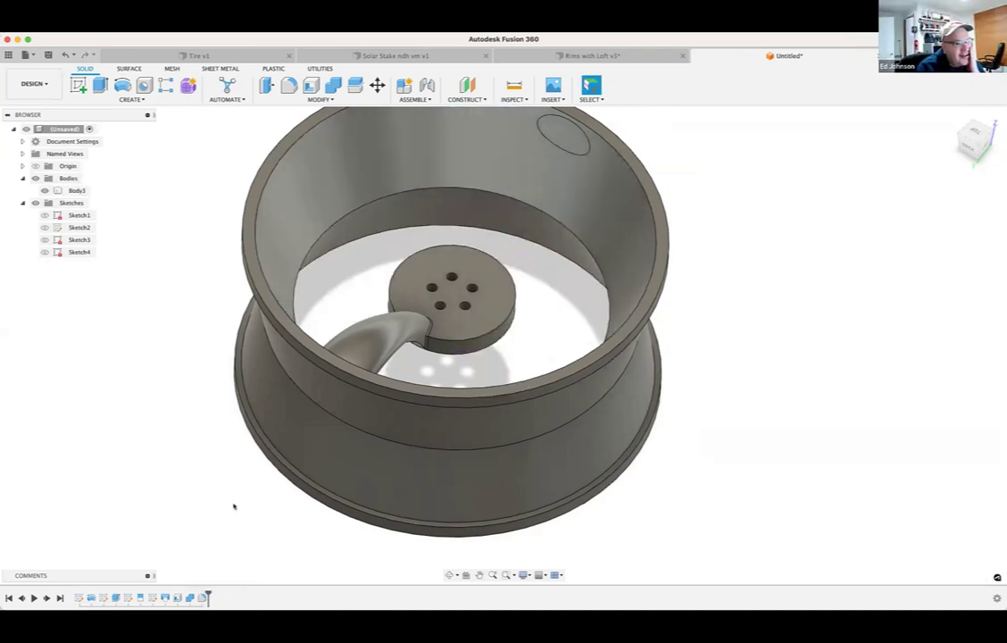
click(199, 601)
key(Delete)
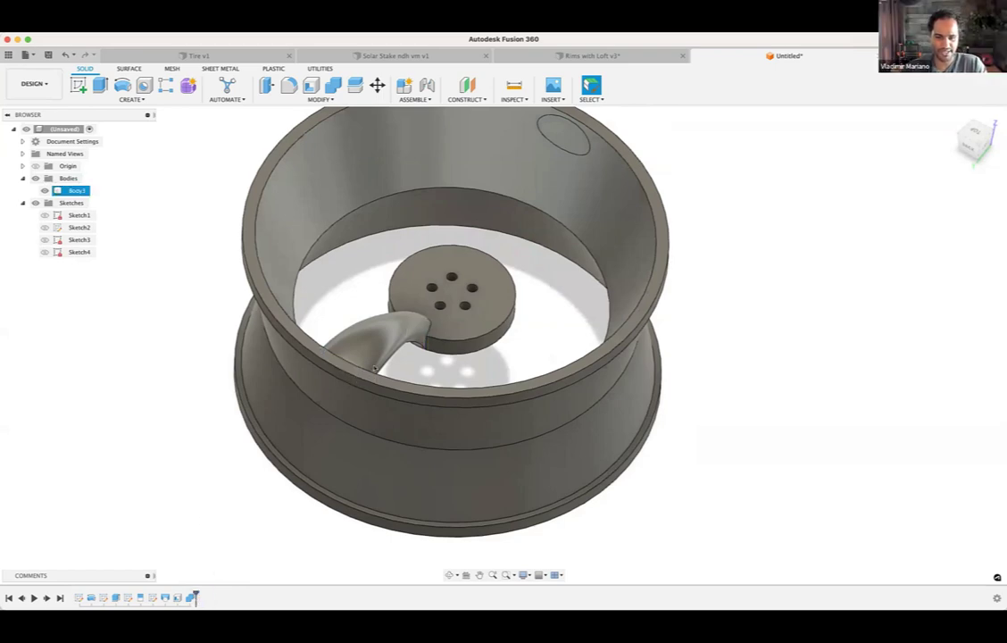
Step: Cut a temporary section through the hub to examine how the single spoke meets it
shift+middle_drag(375, 366, 451, 179)
click(514, 99)
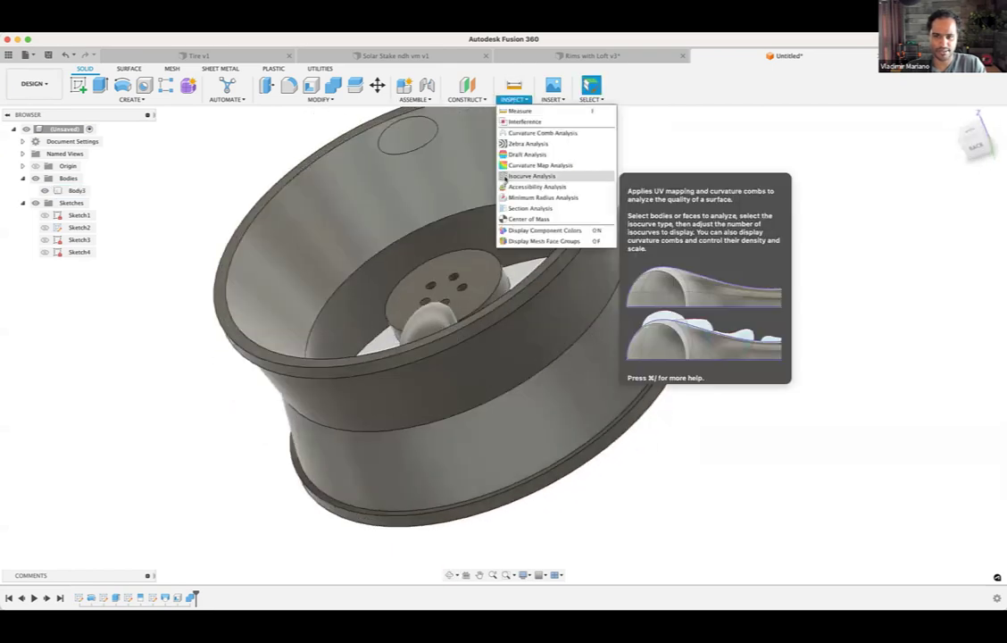
click(522, 208)
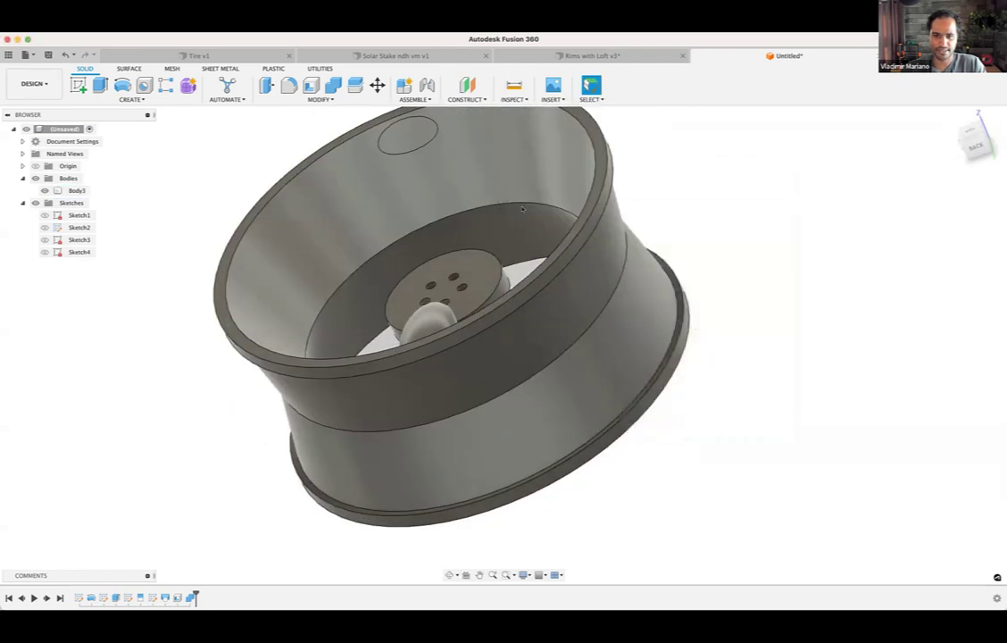
shift+middle_drag(433, 271, 773, 348)
click(465, 306)
key(Escape)
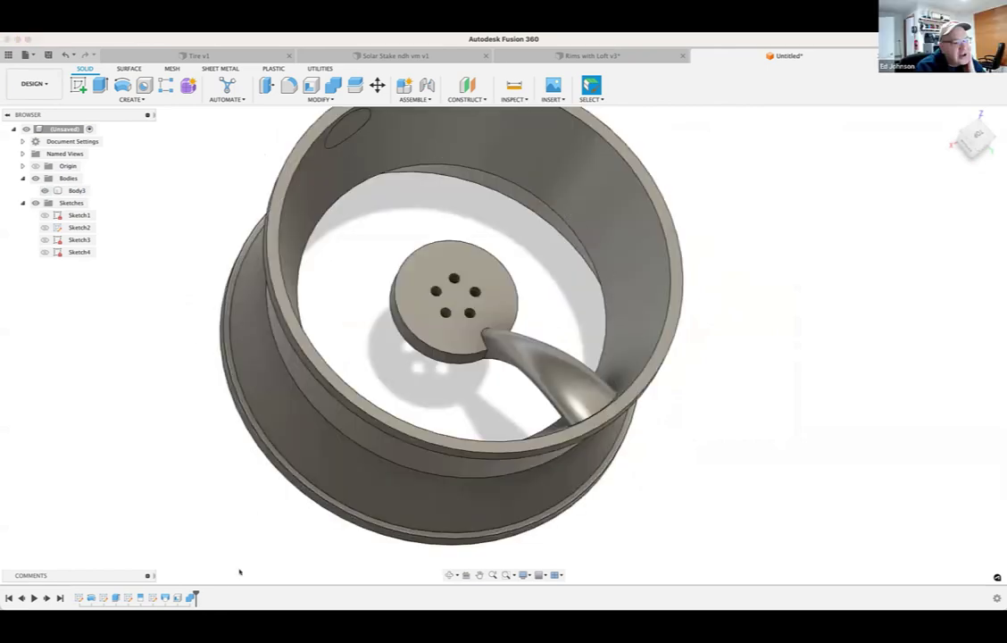
Step: Delete the Combine feature from the history, and circular-pattern the spoke body about the hub's centre axis to make seven spokes
drag(194, 597, 185, 597)
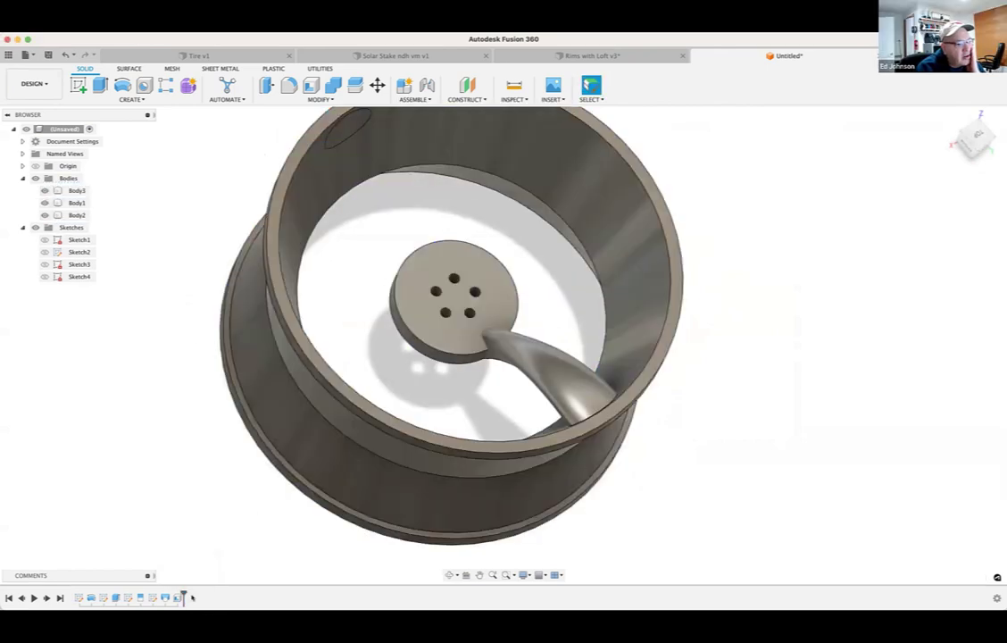
shift+middle_drag(183, 566, 432, 404)
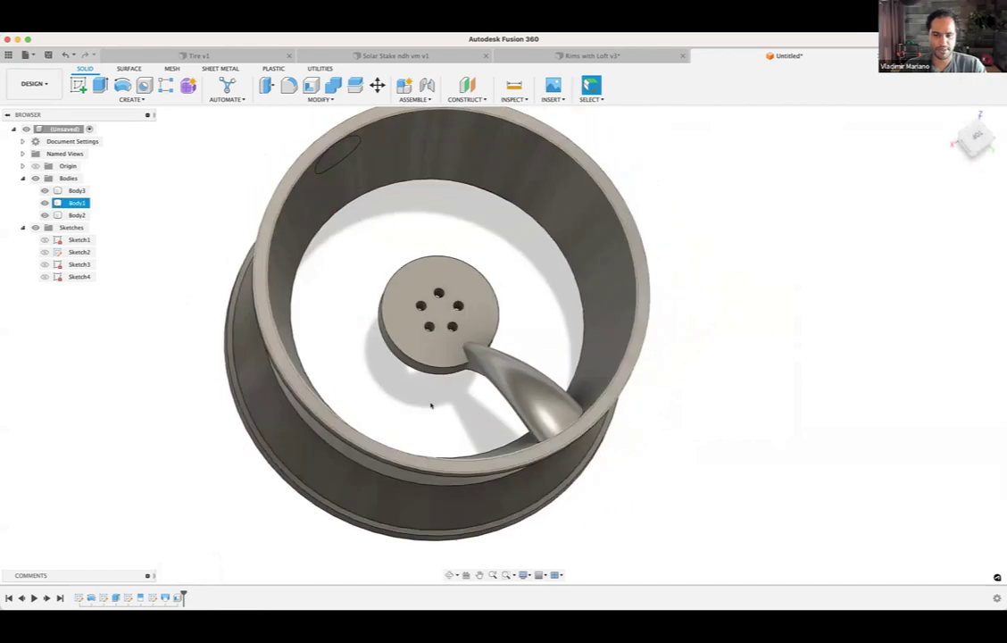
click(129, 100)
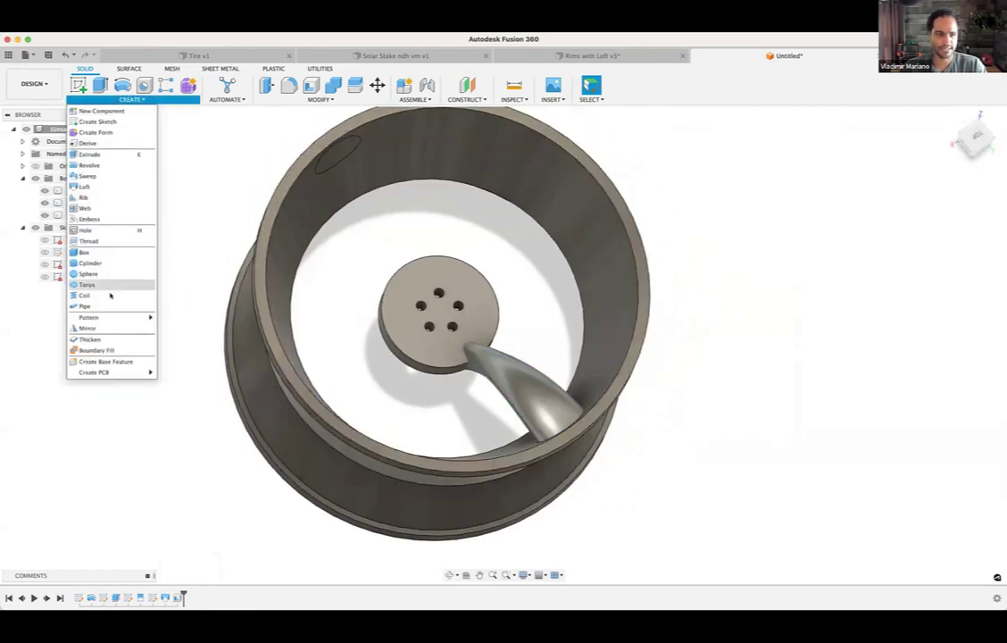
mouse_move(117, 319)
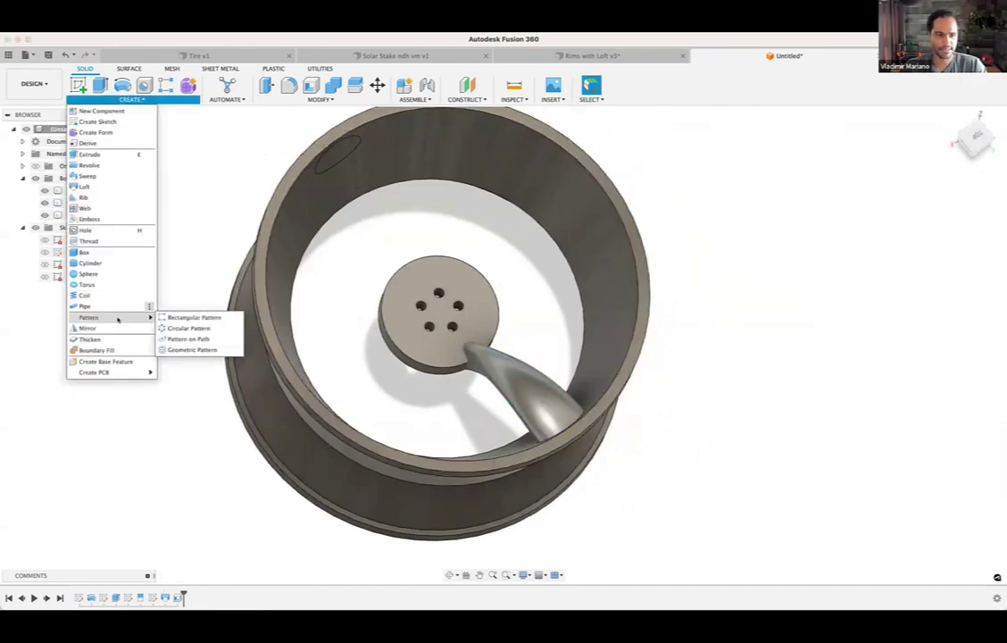
click(183, 328)
click(489, 381)
click(793, 162)
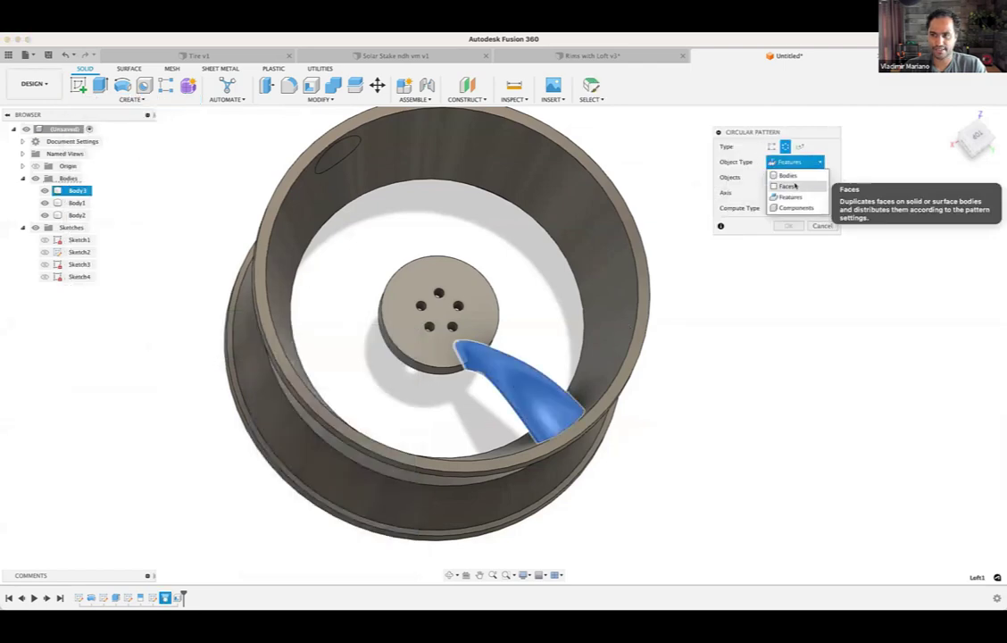
click(788, 176)
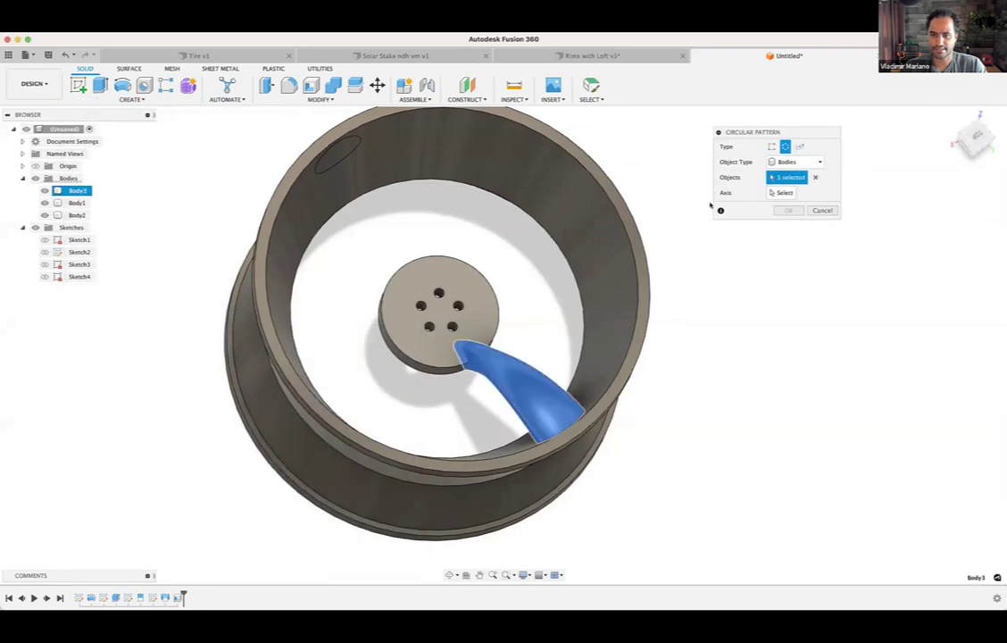
click(782, 192)
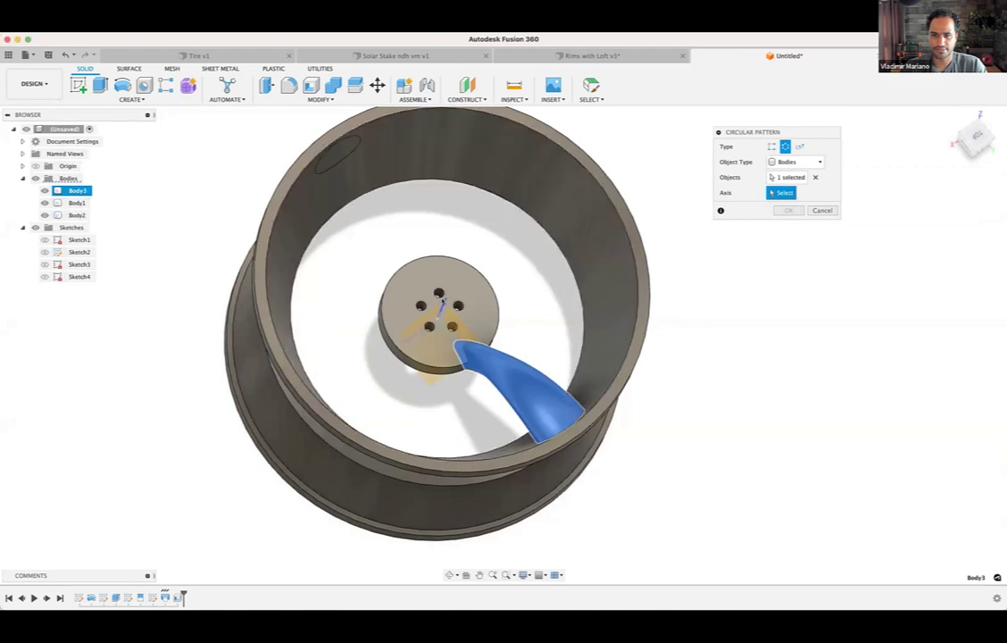
click(441, 304)
click(787, 258)
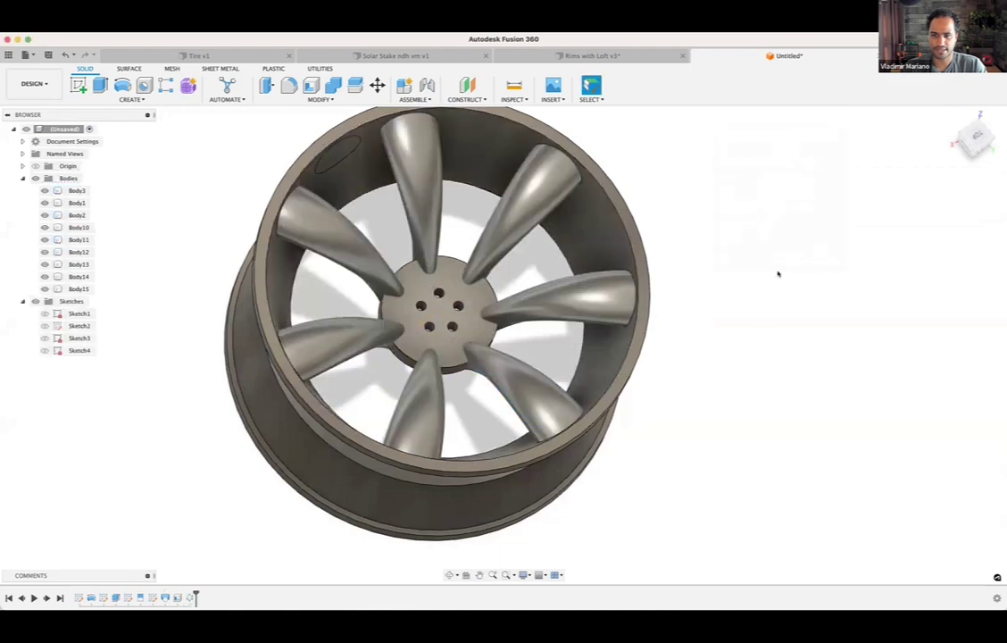
Step: Join Body1, Body2 and Body10 through Body15 into Body3 without keeping the tools, and toggle the body's visibility to check it
shift+middle_drag(709, 390, 694, 332)
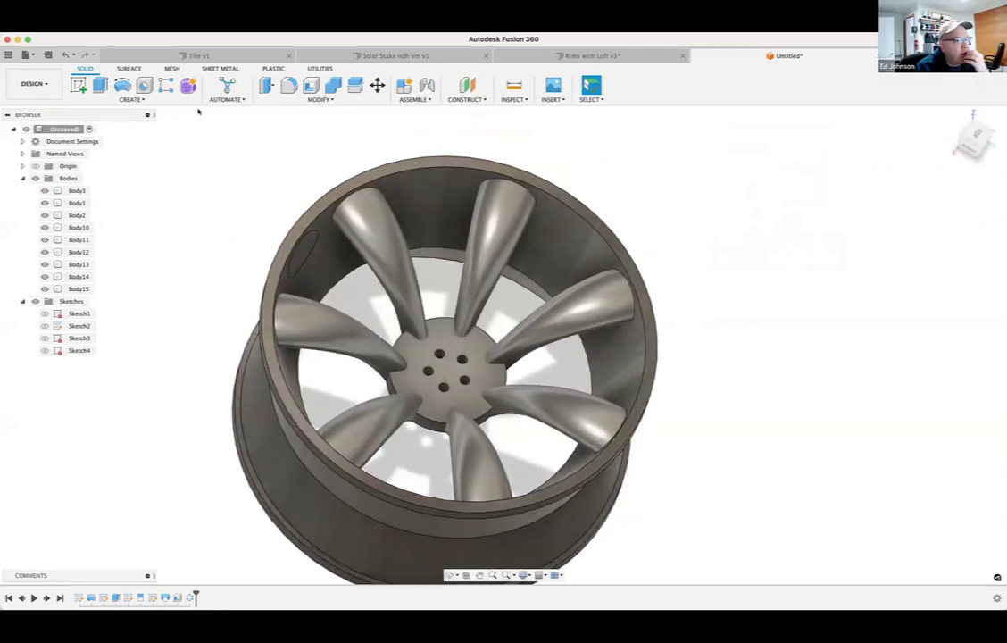
click(283, 99)
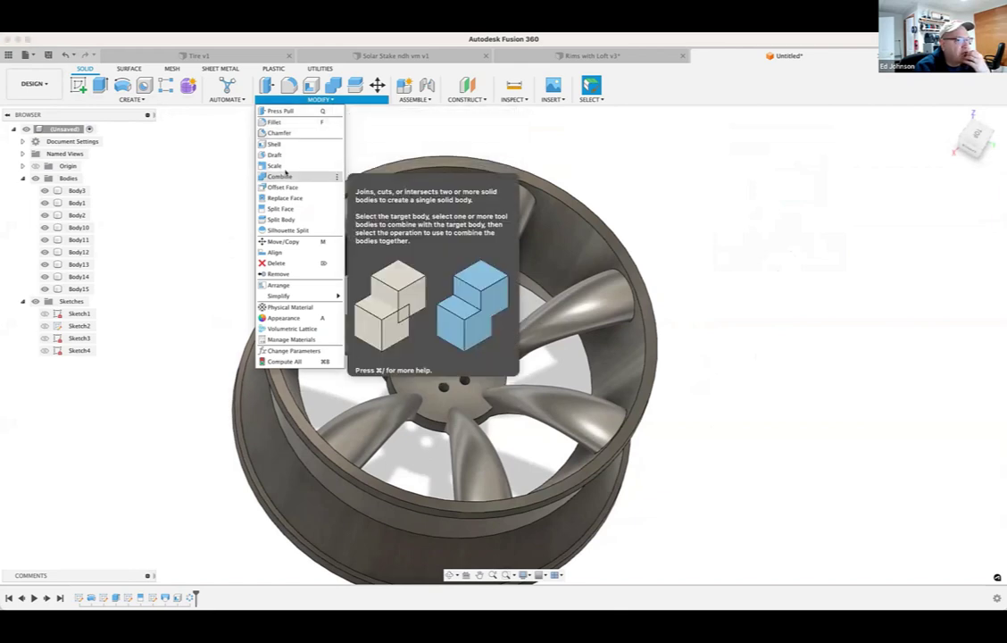
click(282, 175)
click(77, 191)
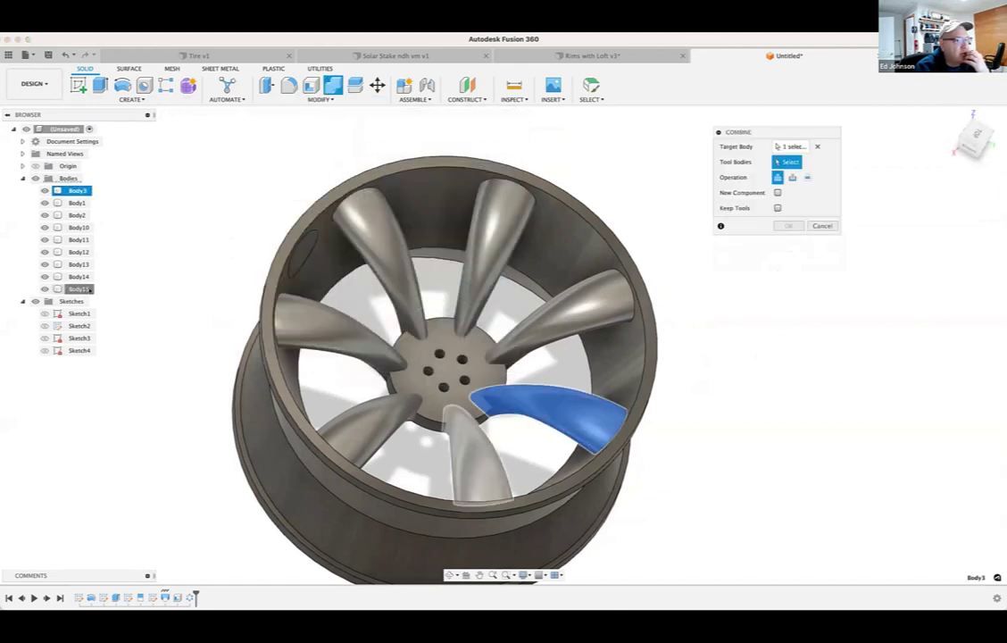
shift+click(79, 289)
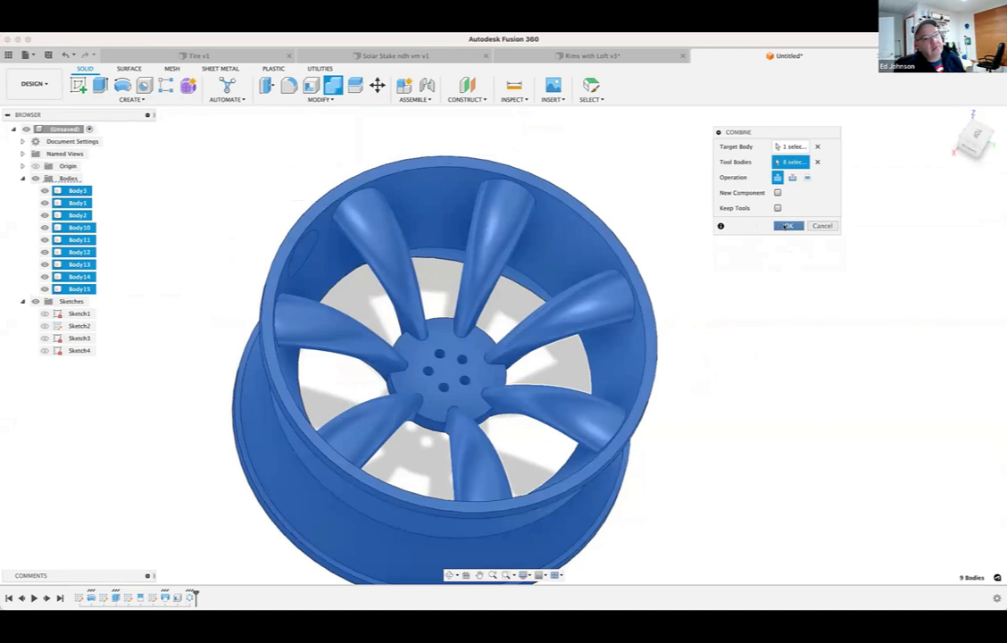
click(786, 226)
shift+middle_drag(500, 322, 517, 310)
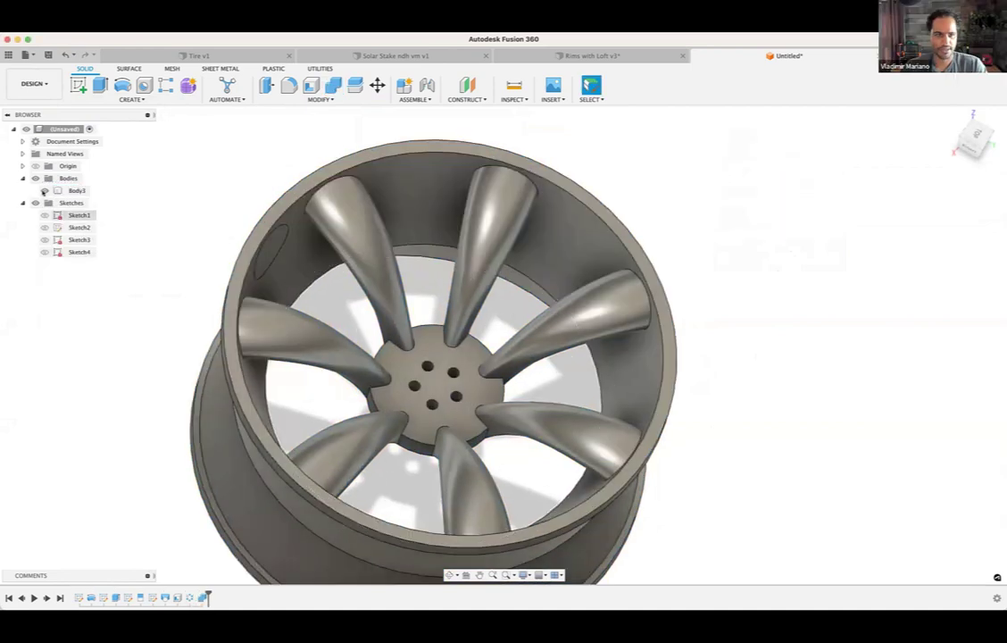
click(44, 191)
click(45, 190)
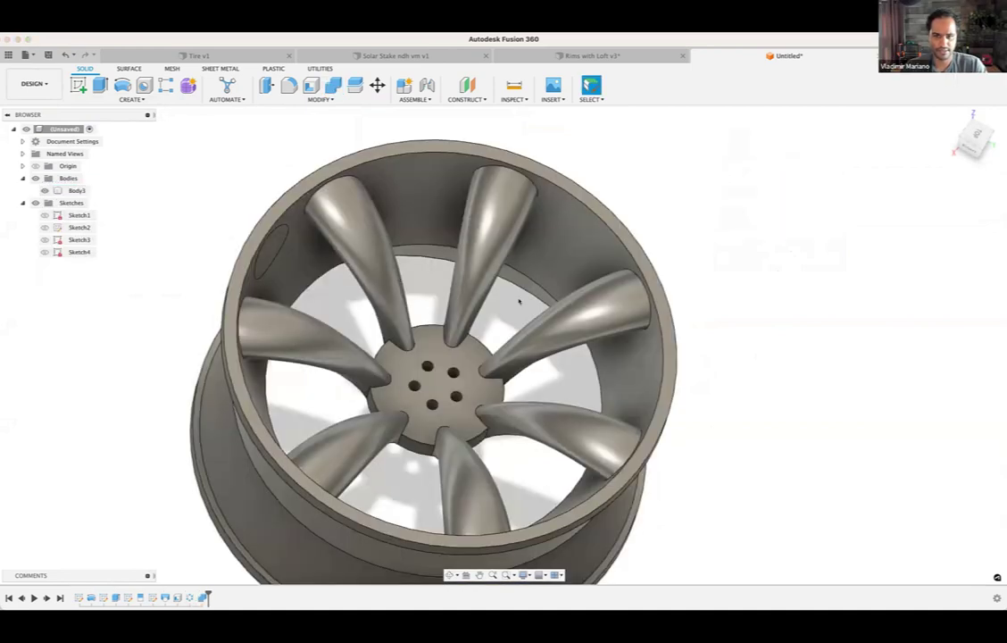
Step: Section the wheel on the YZ plane, offset the cut to about -28 mm to inspect the spoke joints, and discard the analysis
click(514, 99)
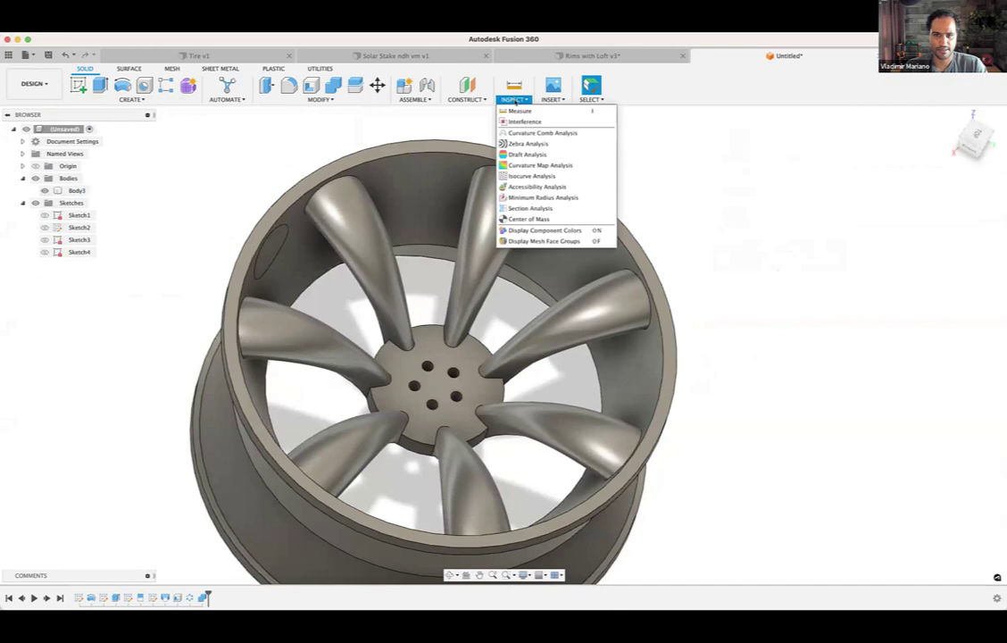
click(530, 208)
click(455, 391)
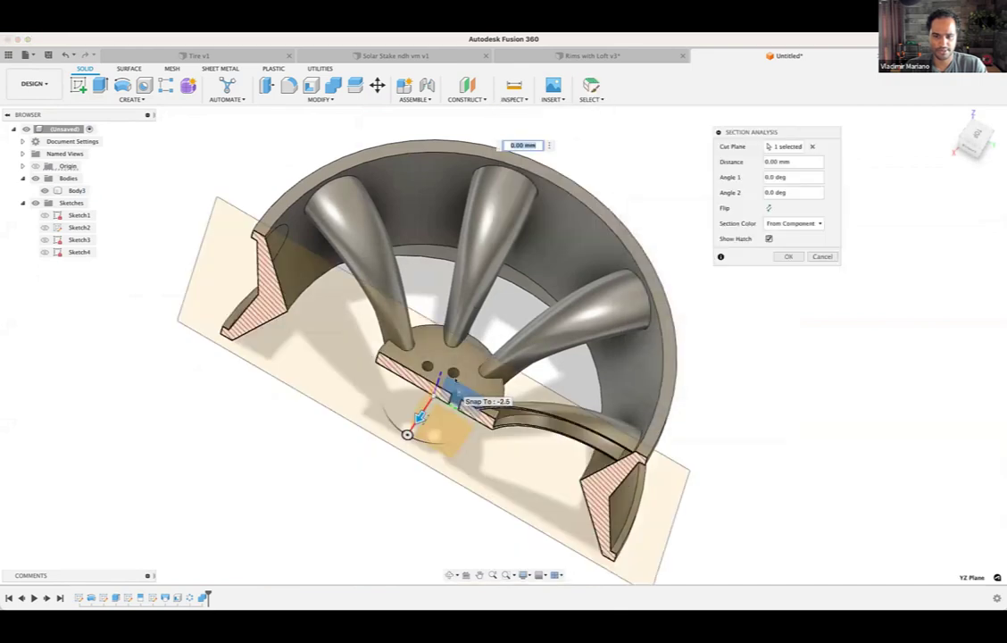
shift+middle_drag(458, 389, 423, 415)
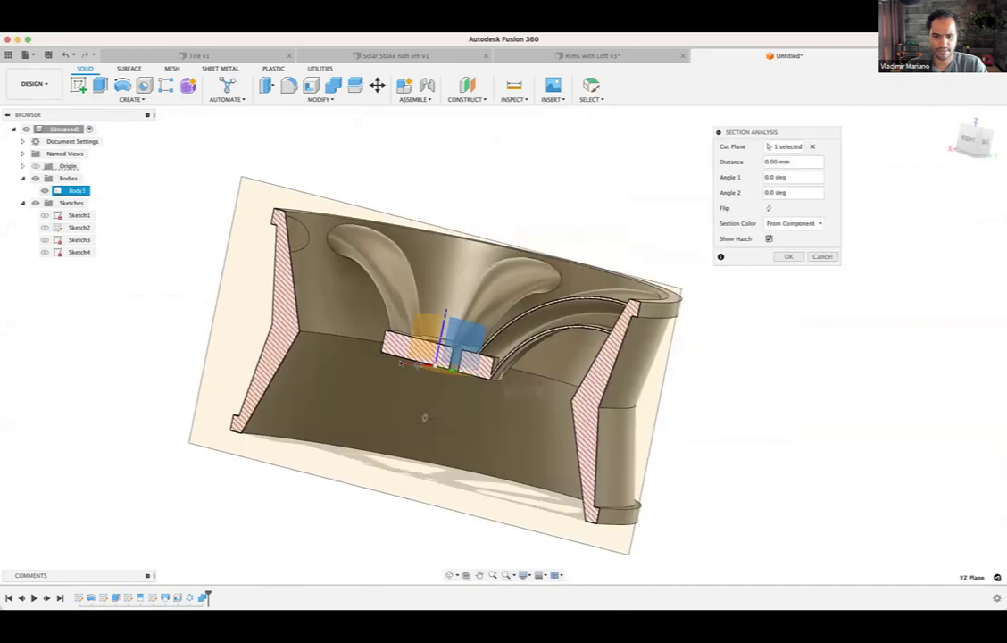
drag(416, 361, 454, 349)
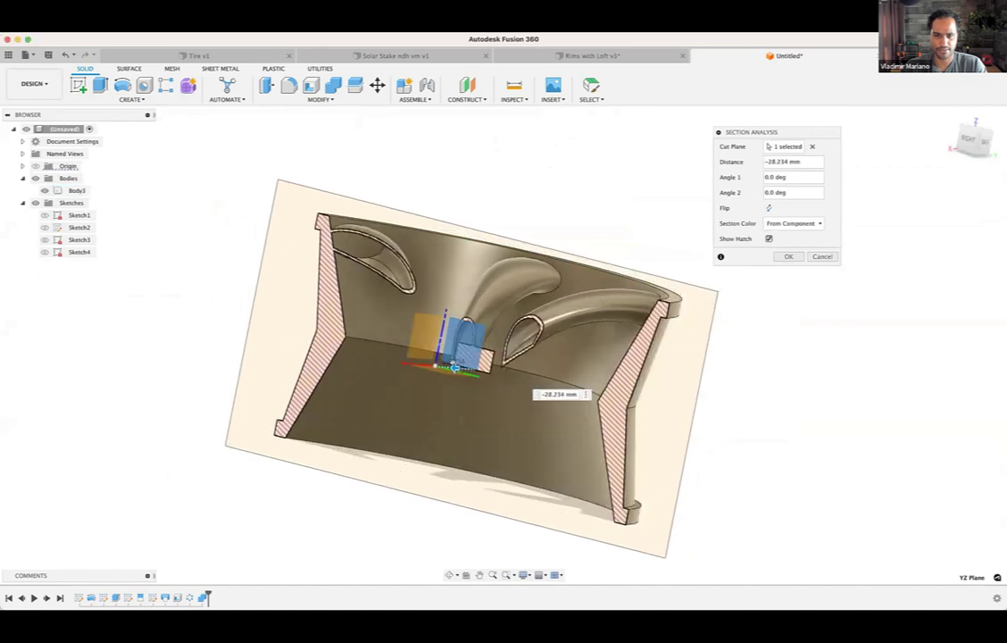
key(Escape)
Step: Fillet the edges where one spoke meets the hub and the rim's inner wall with a 1 mm radius
shift+middle_drag(589, 183, 463, 283)
scroll(462, 284, up, 3)
key(f)
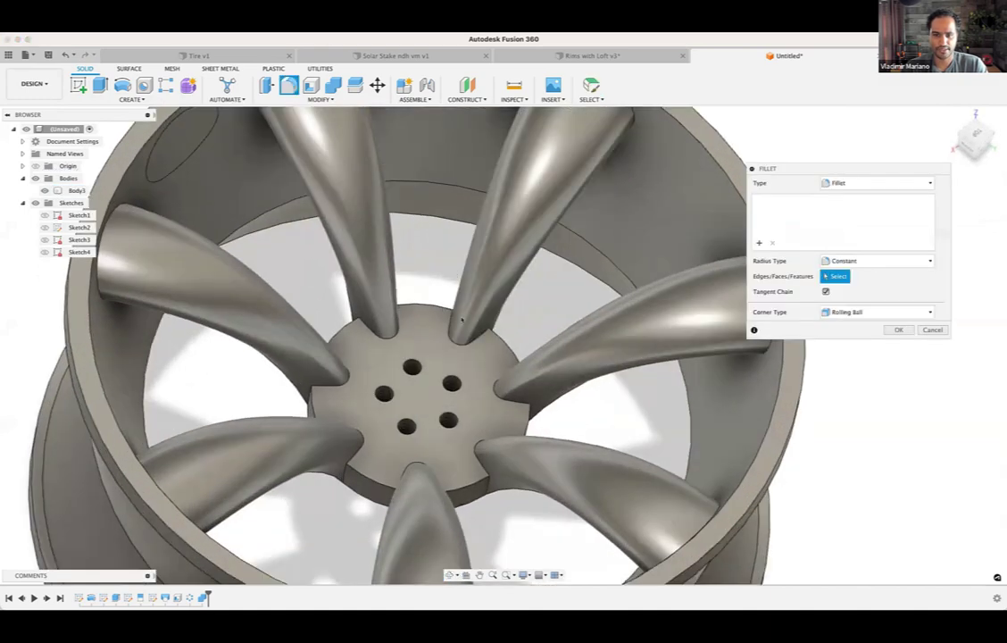
click(457, 343)
shift+middle_drag(456, 347, 460, 322)
click(498, 358)
click(484, 295)
scroll(502, 314, down, 5)
click(539, 284)
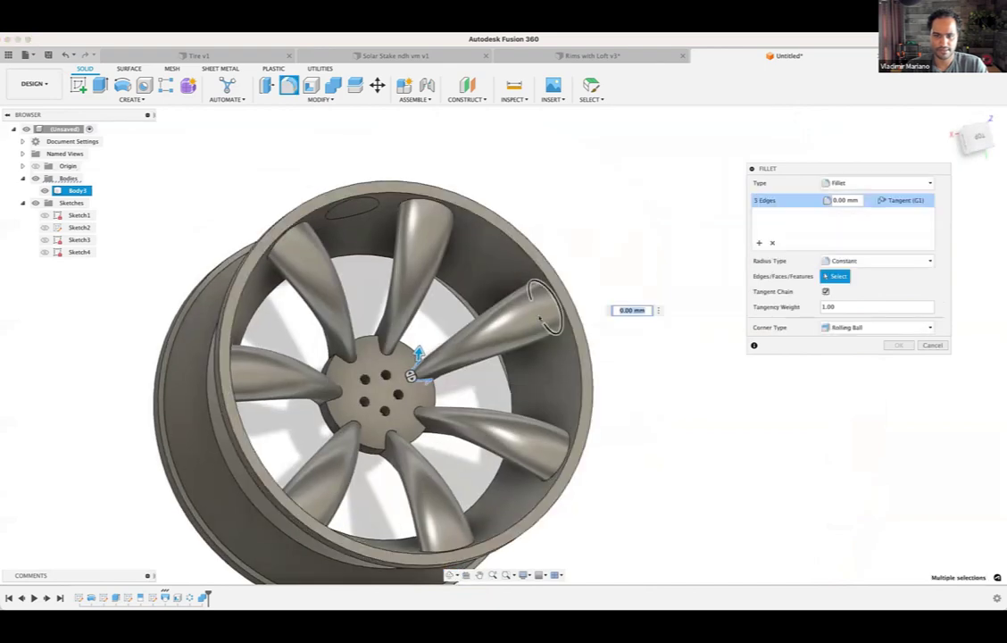
shift+middle_drag(540, 317, 570, 210)
scroll(476, 501, up, 3)
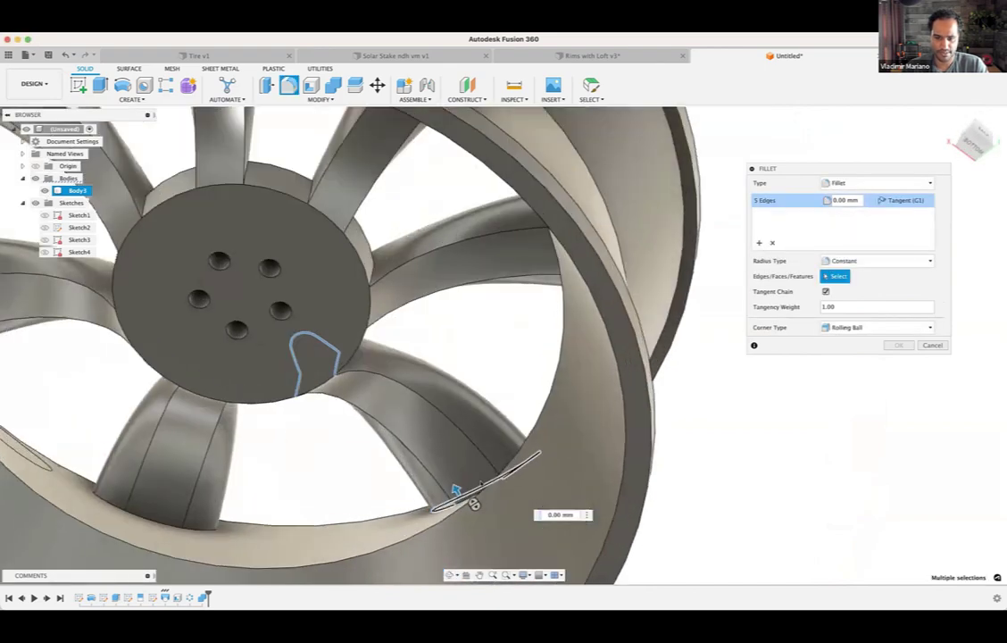
click(461, 500)
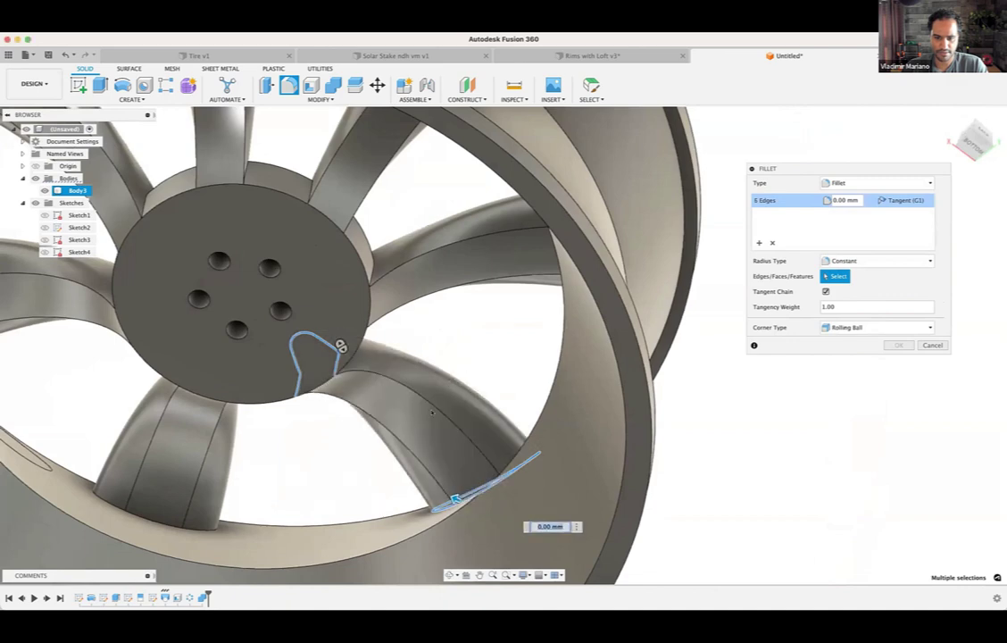
mouse_move(434, 413)
shift+middle_down()
mouse_move(414, 441)
mouse_move(423, 427)
shift+middle_up()
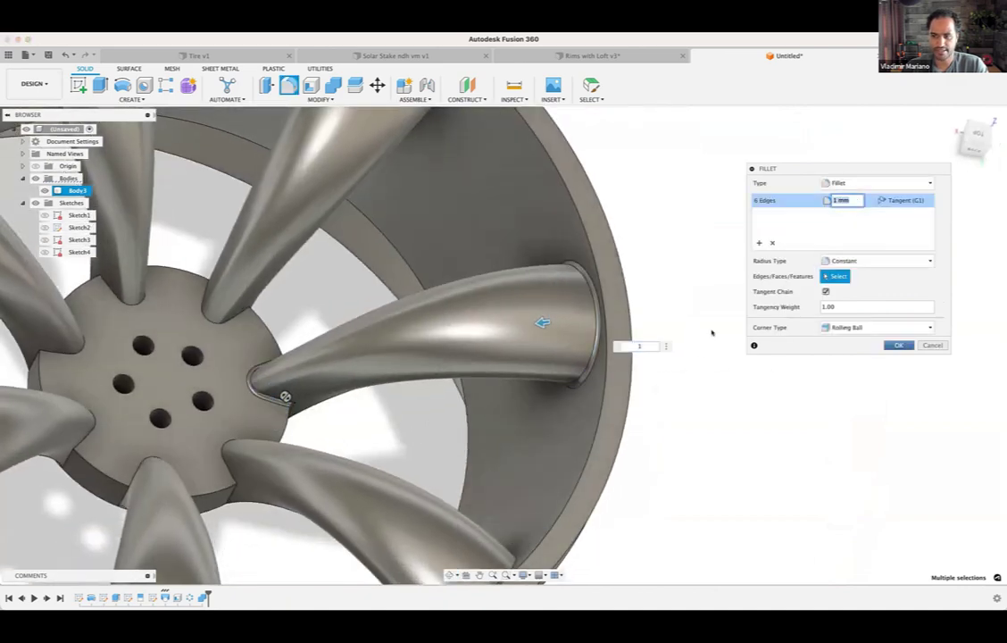
key(Return)
Step: Circular-pattern the spoke fillet feature about the hub's centre axis with a quantity of 7
scroll(700, 335, down, 5)
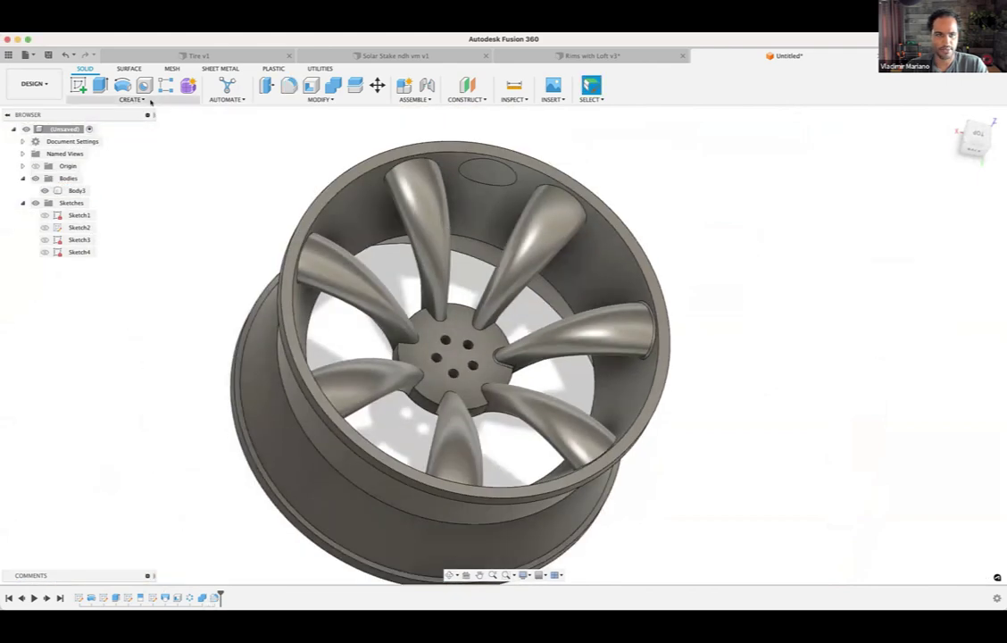
click(131, 99)
click(192, 330)
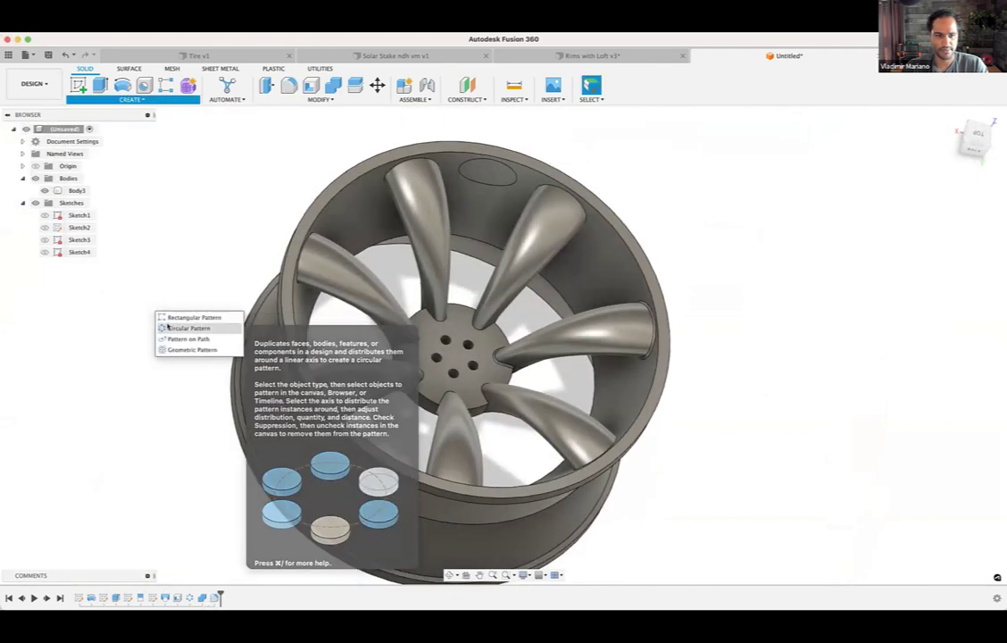
click(797, 161)
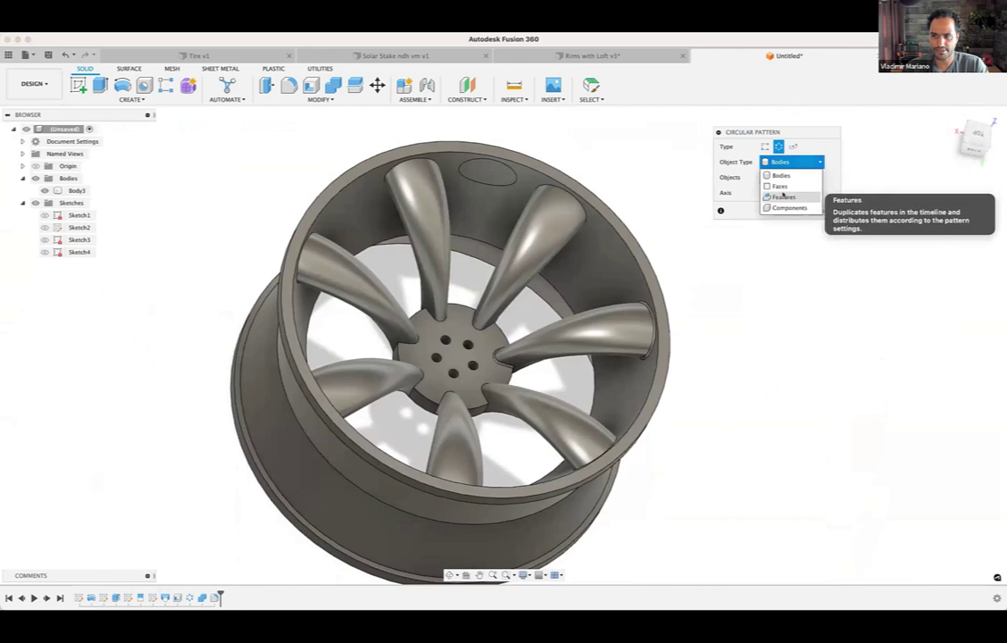
click(776, 196)
click(215, 597)
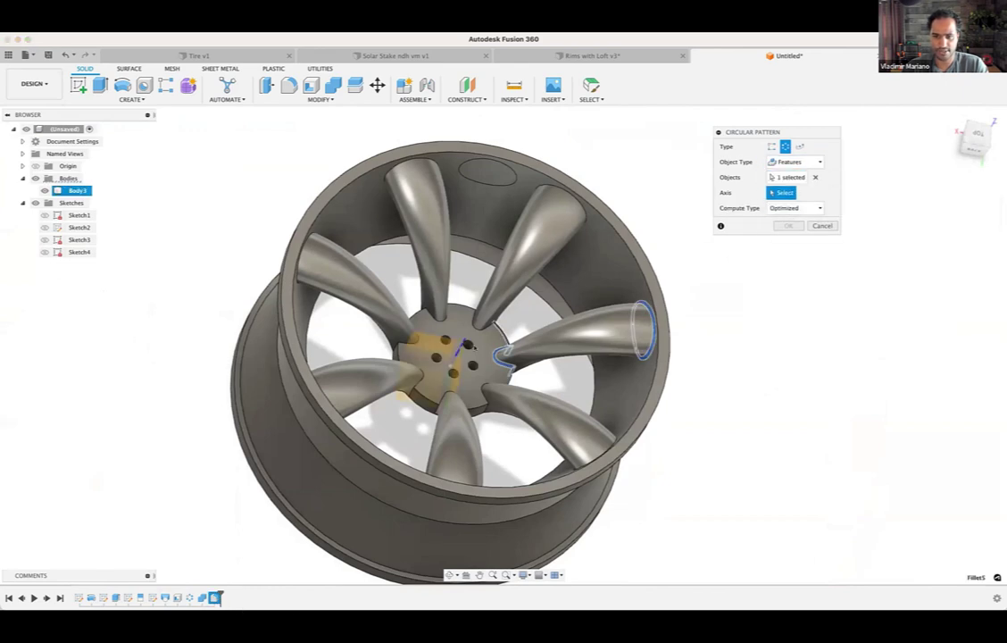
click(463, 345)
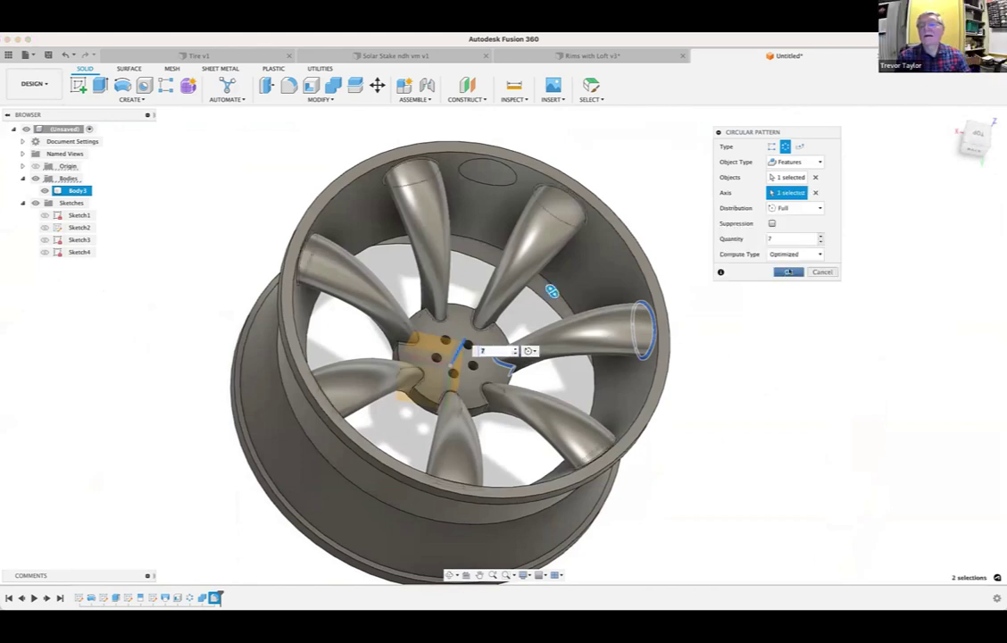
click(789, 272)
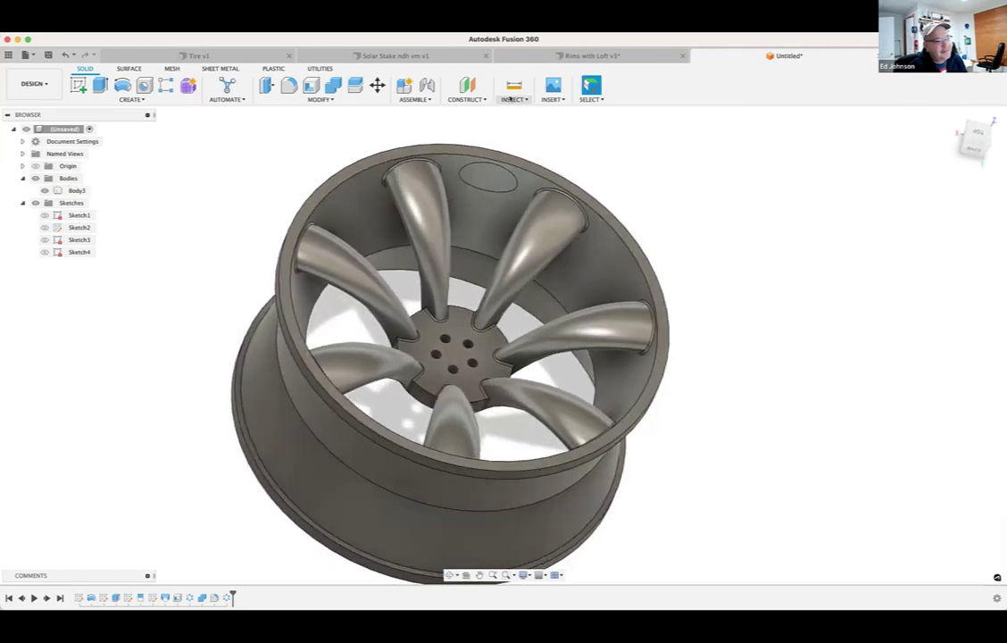
Step: Section the wheel on the YZ plane, shift the cut to inspect the filleted spokes, and discard the analysis
click(514, 99)
click(531, 208)
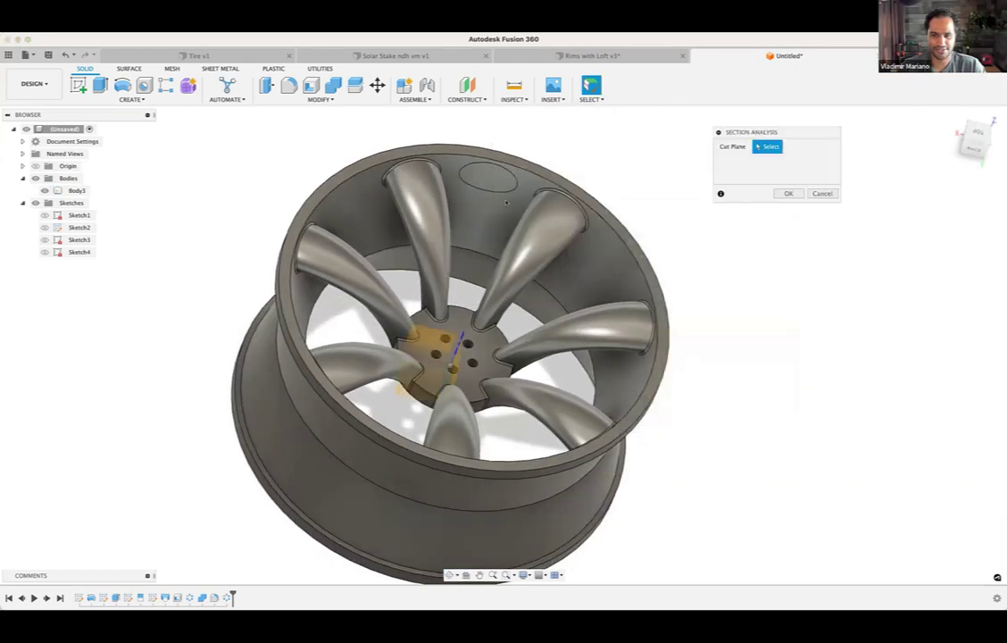
click(457, 359)
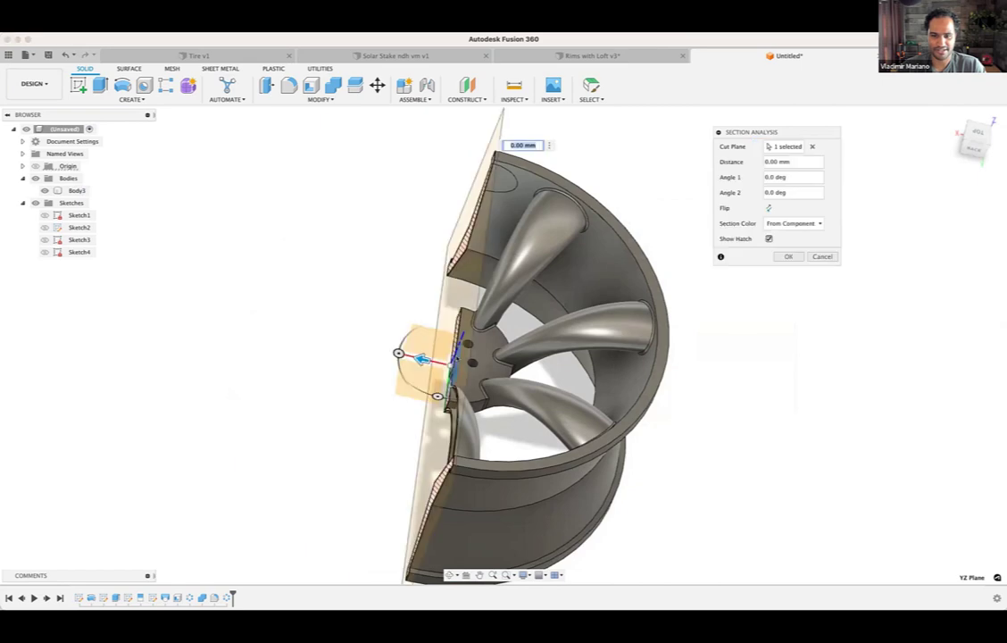
mouse_move(454, 391)
shift+middle_down()
mouse_move(572, 330)
mouse_move(558, 380)
mouse_move(545, 388)
shift+middle_up()
drag(434, 372, 254, 486)
key(Escape)
Step: Delete the leftover round face on the rim's inner wall between two spokes
shift+middle_drag(704, 373, 625, 293)
click(623, 292)
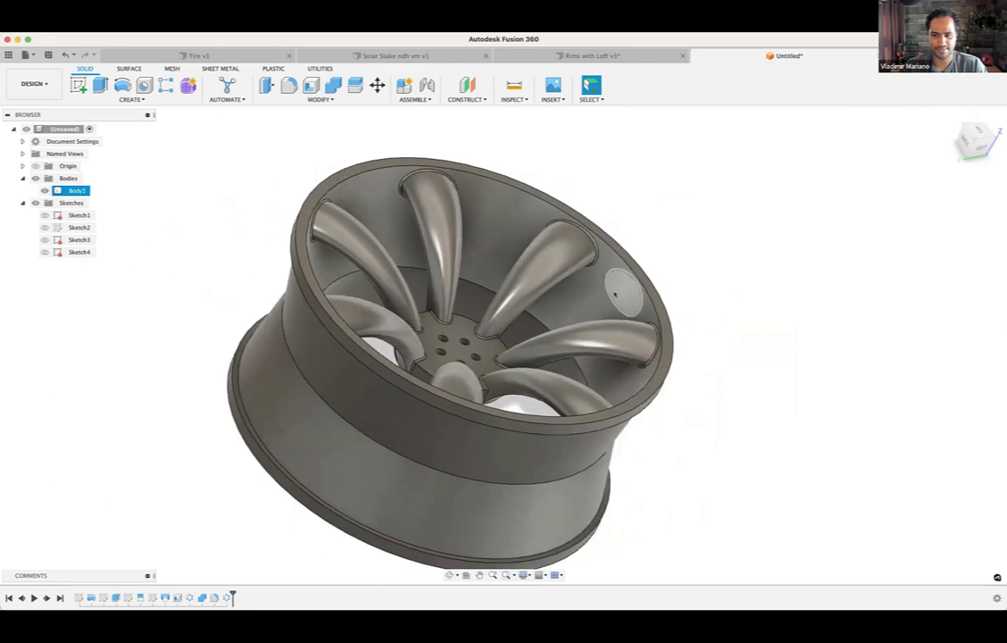
key(Delete)
shift+middle_drag(734, 244, 737, 272)
scroll(120, 341, up, 1)
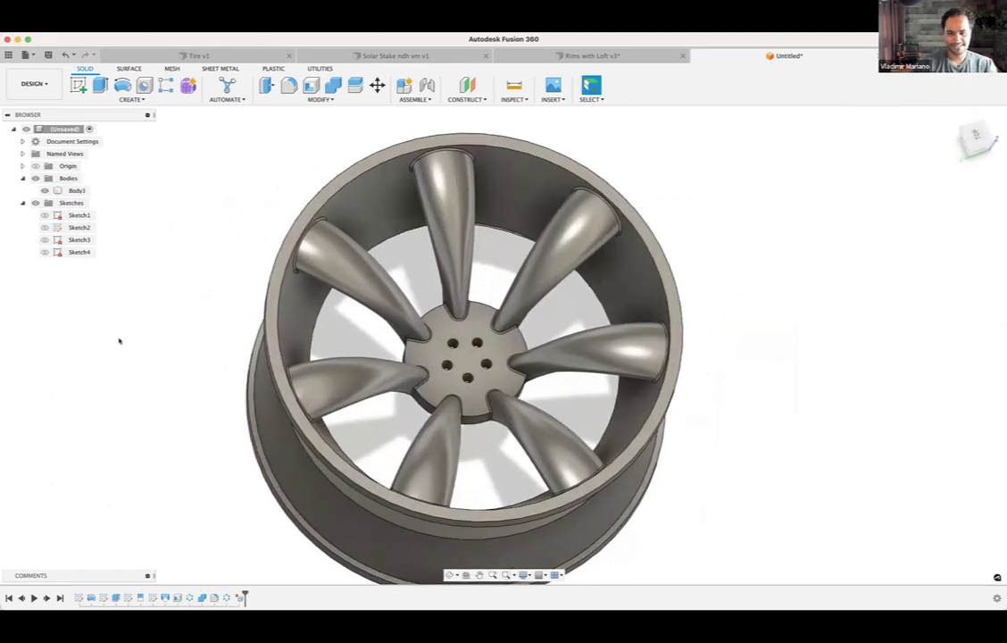
mouse_move(119, 340)
shift+middle_down()
mouse_move(175, 350)
mouse_move(129, 349)
shift+middle_up()
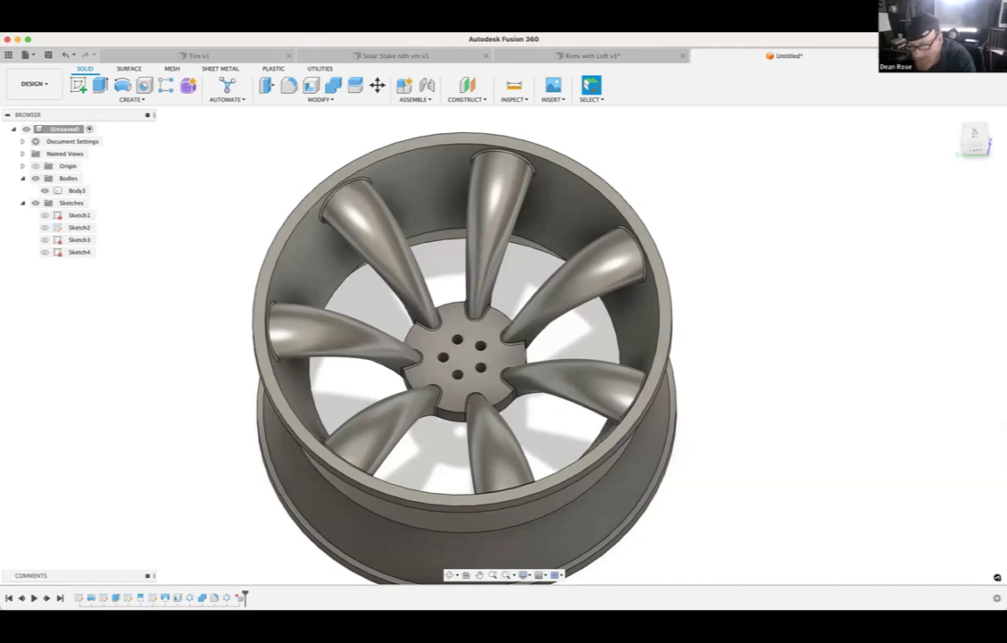
Step: Section the wheel on the XZ plane and offset the cut to about -6.4 mm through the hub and spokes
shift+middle_drag(425, 406, 455, 393)
scroll(452, 395, up, 5)
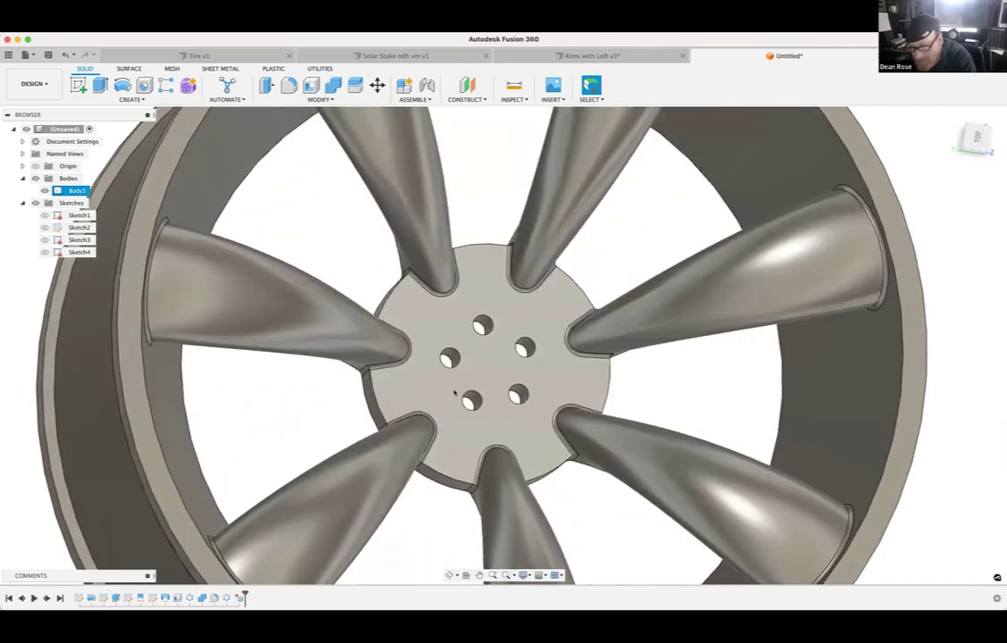
scroll(505, 360, down, 5)
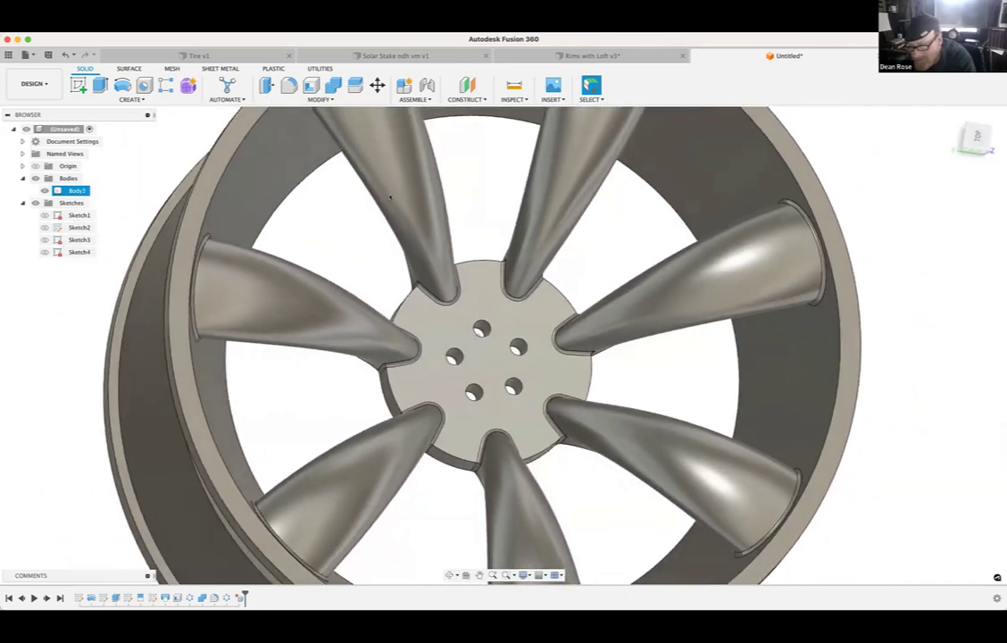
click(515, 103)
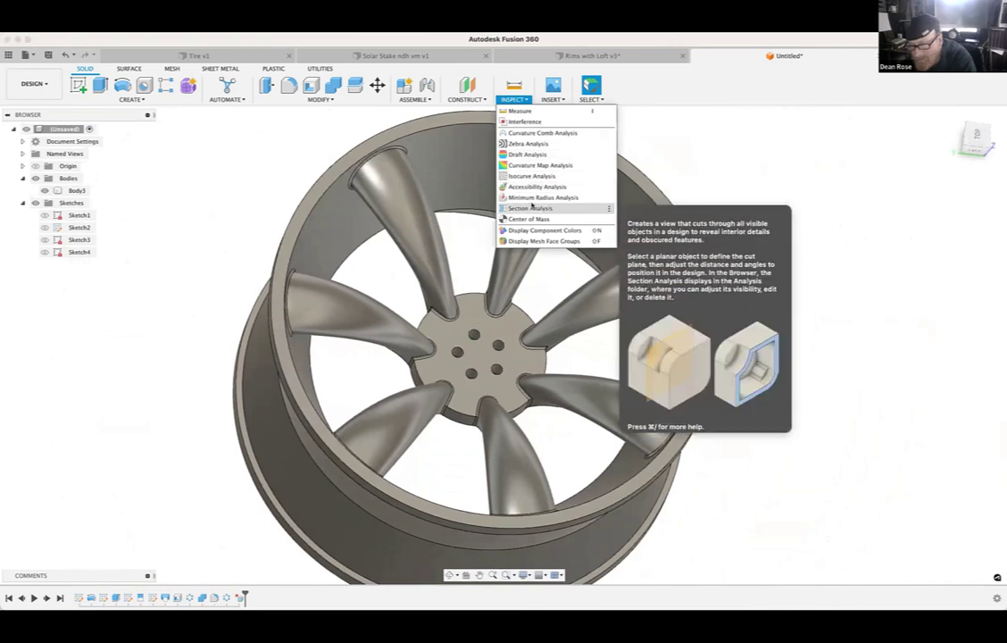
click(530, 208)
click(484, 332)
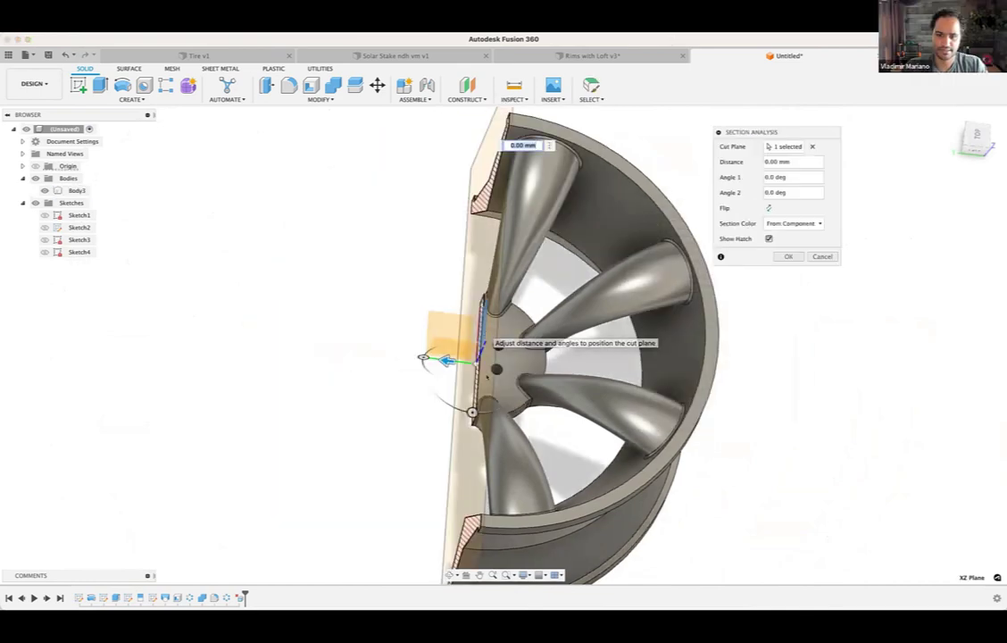
shift+middle_drag(484, 333, 438, 375)
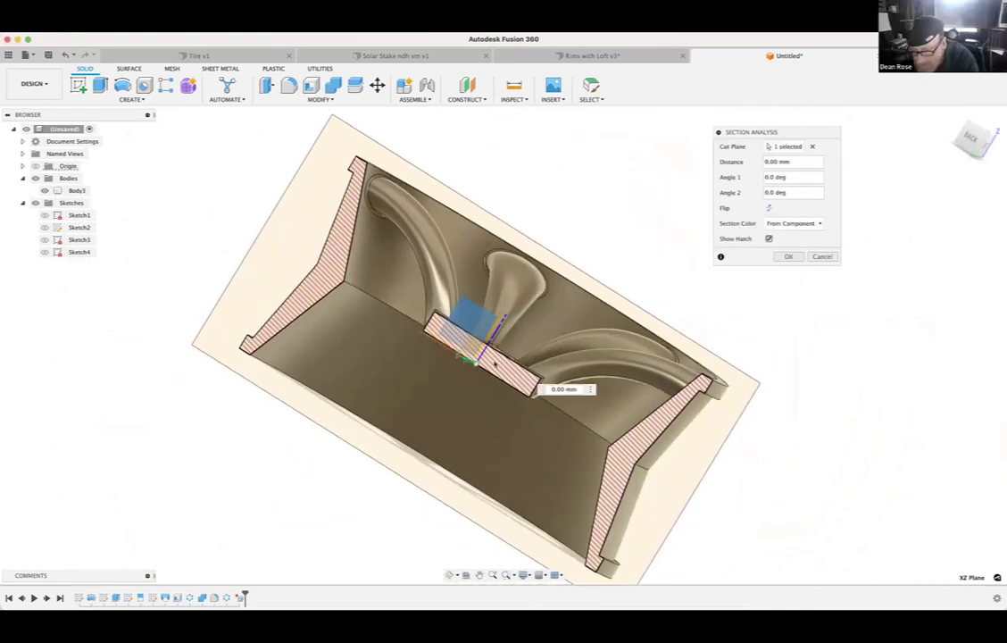
scroll(433, 380, up, 5)
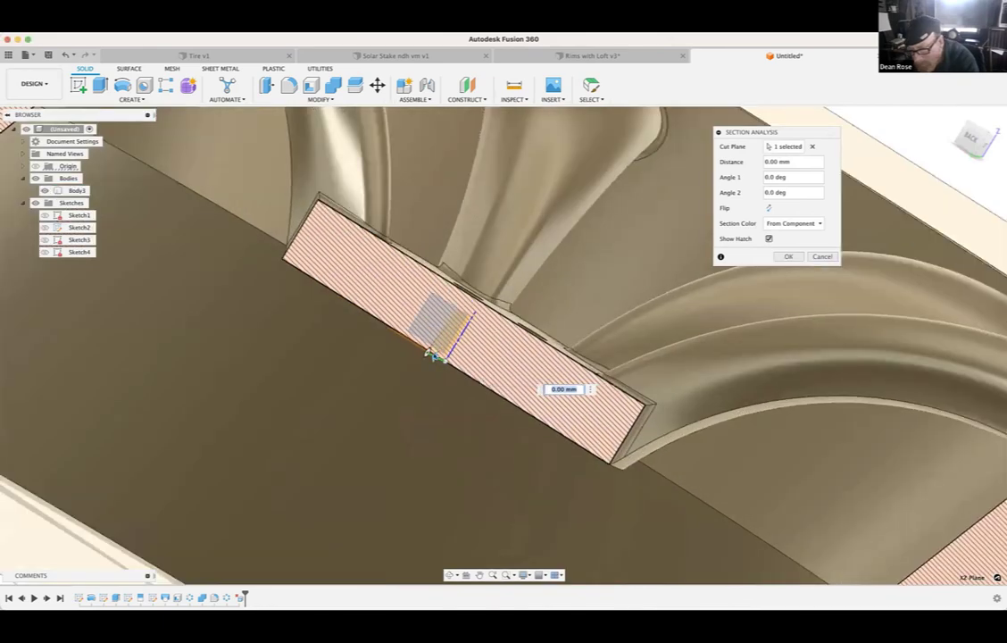
mouse_move(434, 354)
mouse_down()
mouse_move(458, 365)
mouse_move(438, 358)
mouse_move(415, 375)
mouse_move(450, 361)
mouse_up()
shift+middle_drag(455, 355, 457, 382)
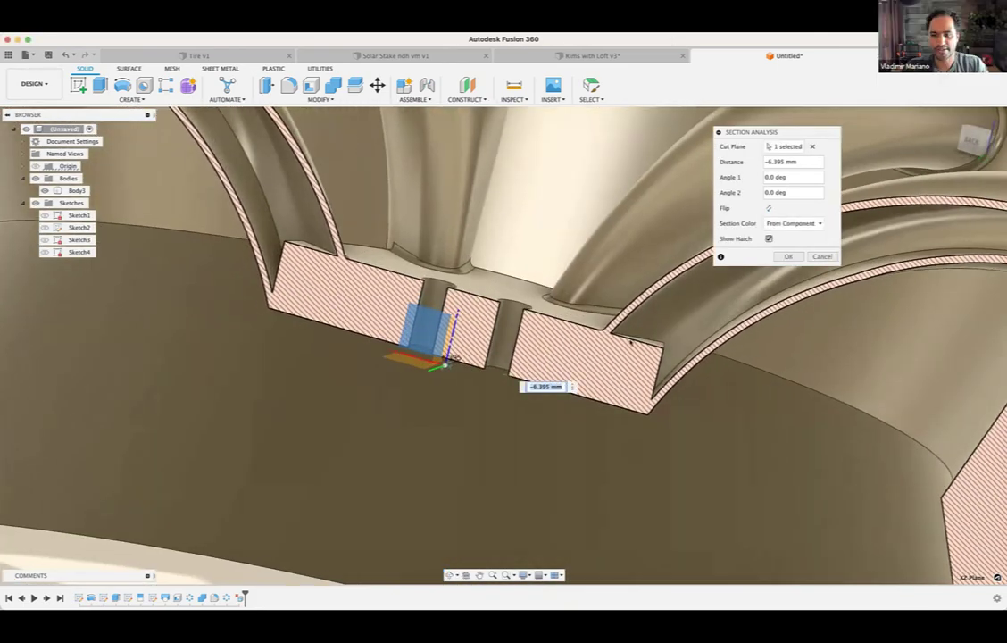
Step: Examine the sectioned joint between the hollow spoke and the hub up close, and discard the section analysis
scroll(634, 340, up, 3)
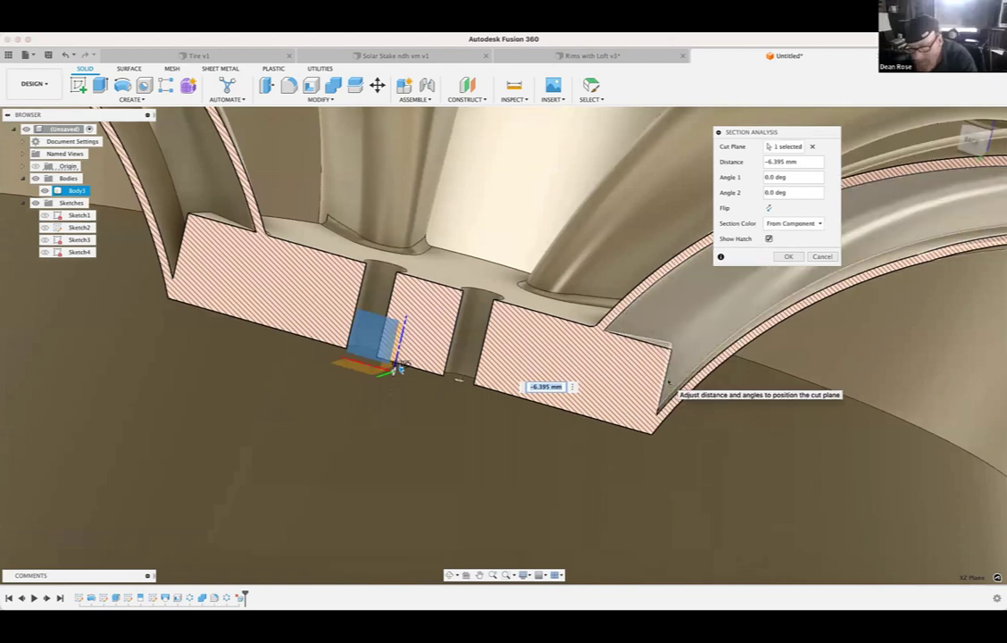
scroll(669, 382, down, 1)
shift+middle_drag(668, 383, 668, 383)
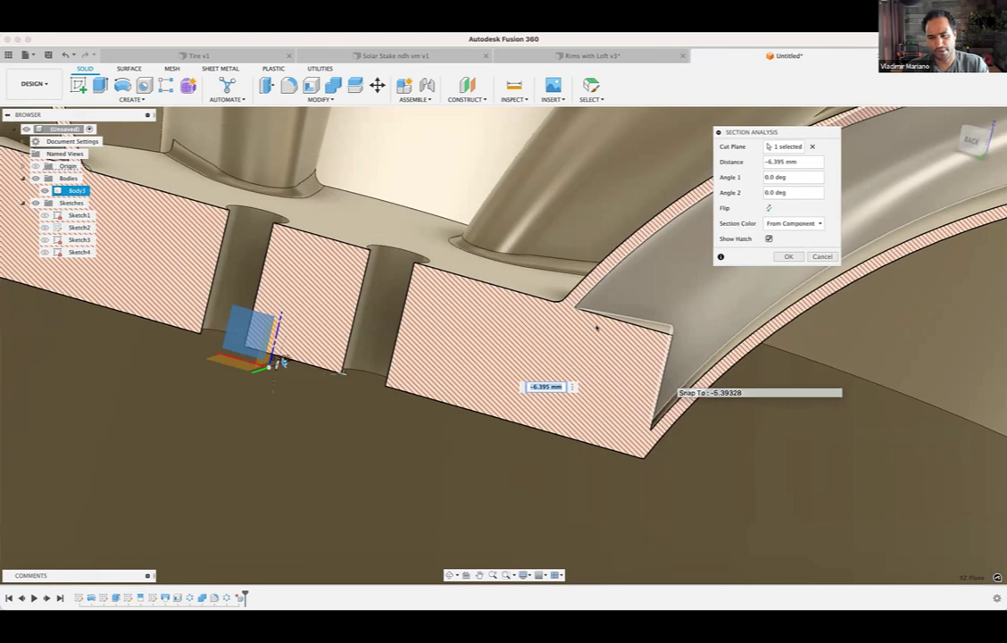
mouse_move(595, 325)
shift+middle_down()
mouse_move(585, 313)
mouse_move(621, 366)
mouse_move(420, 307)
shift+middle_up()
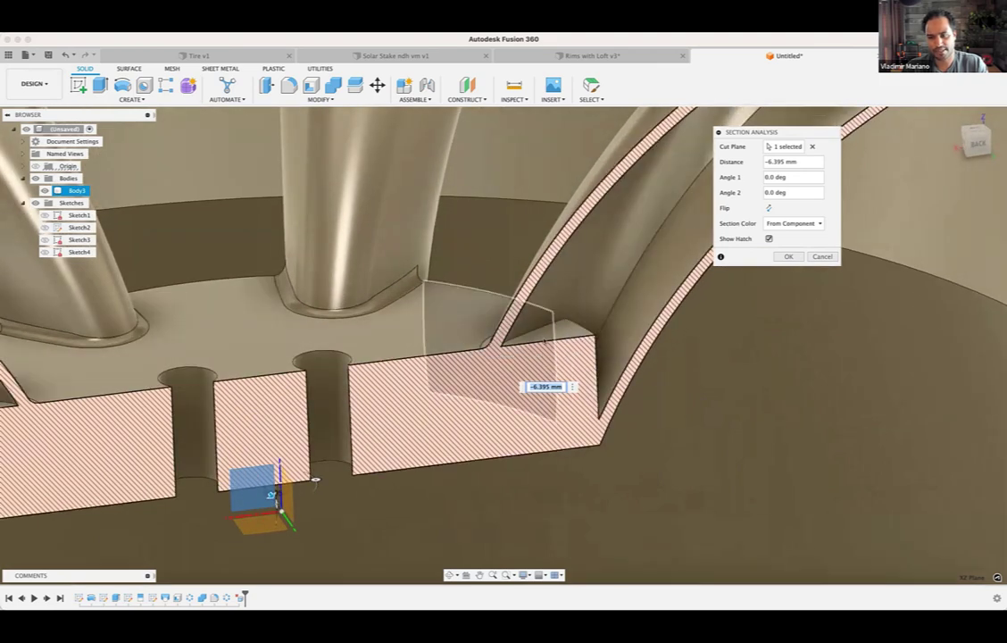
shift+middle_drag(488, 337, 490, 336)
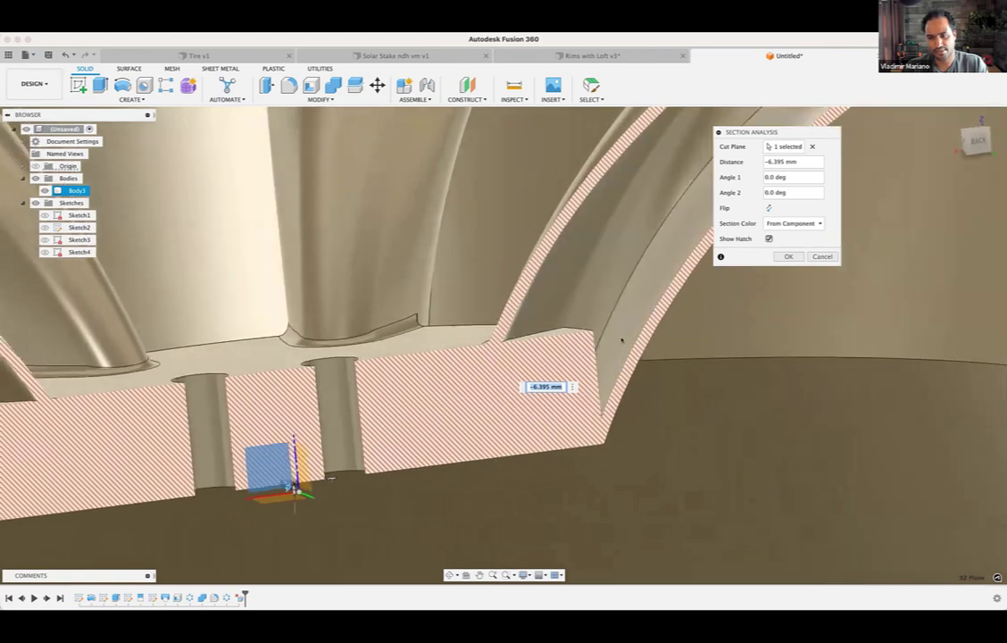
scroll(571, 350, down, 3)
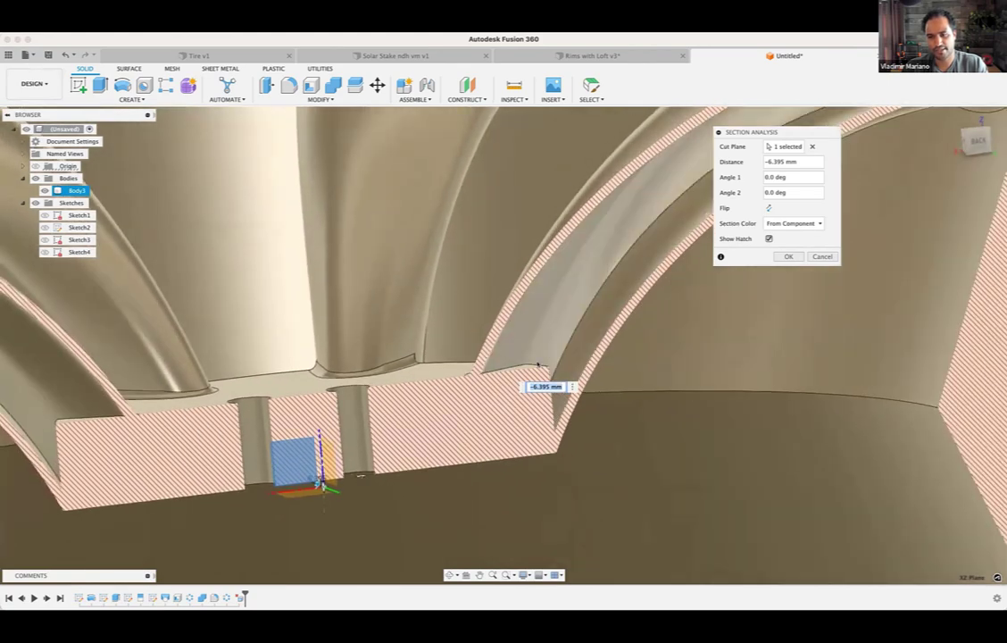
shift+middle_drag(539, 364, 542, 428)
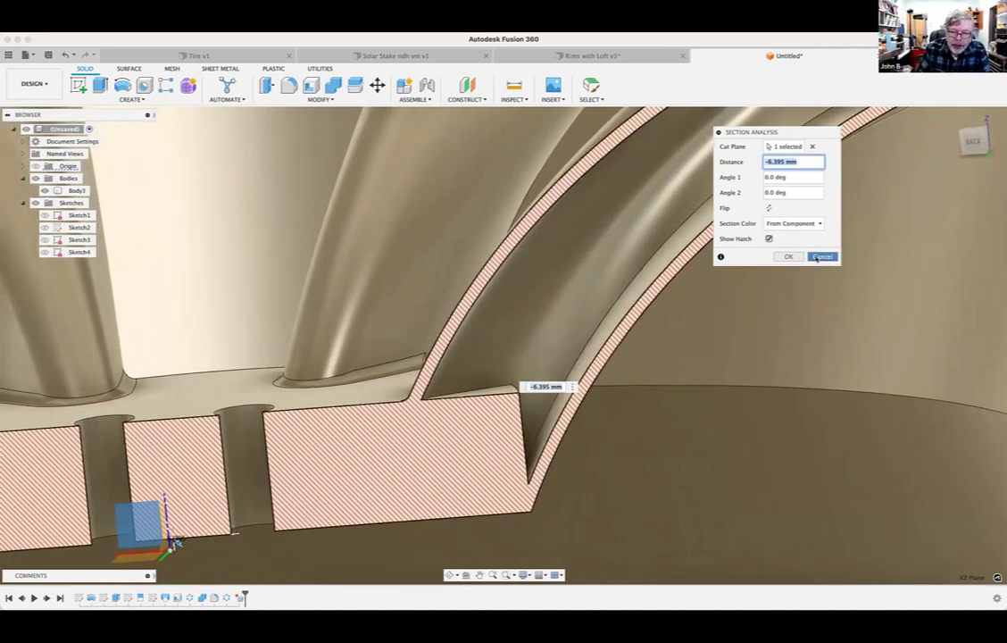
click(820, 258)
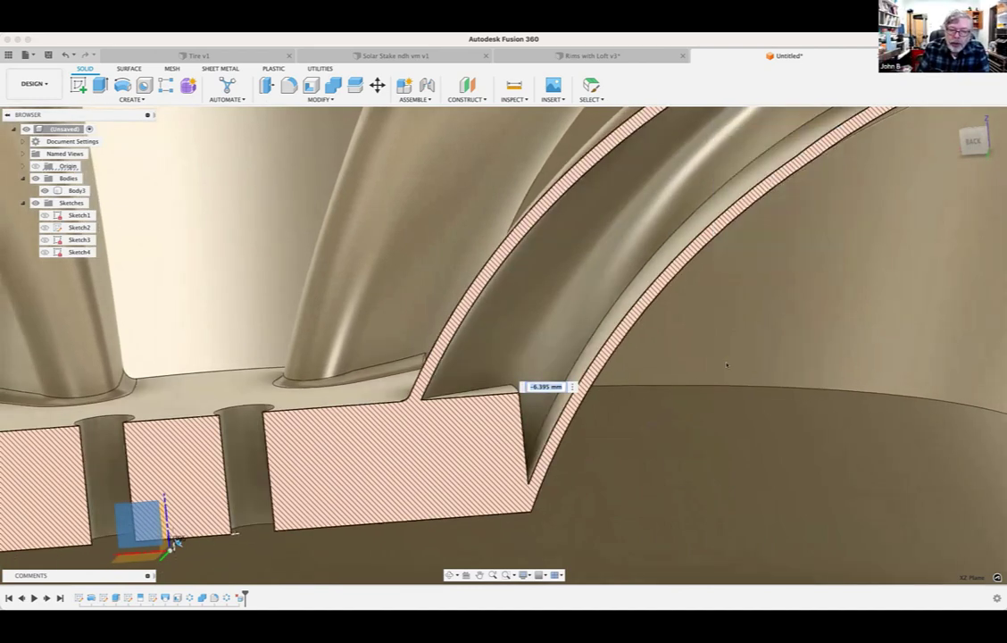
Step: Examine the whole wheel and the patterned fillets where the spokes meet the hub
scroll(590, 339, down, 10)
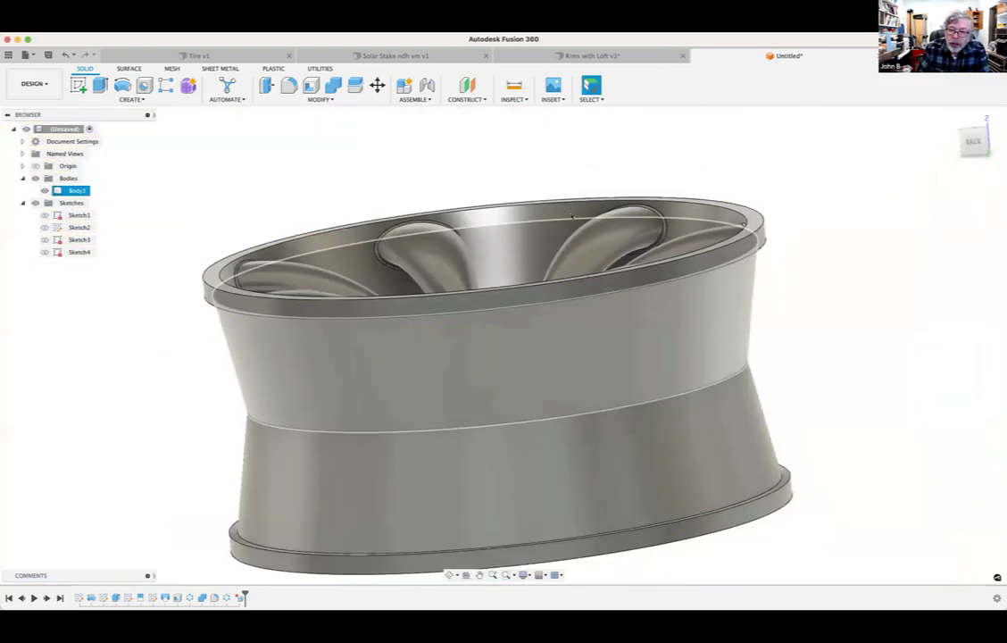
shift+middle_drag(582, 176, 609, 276)
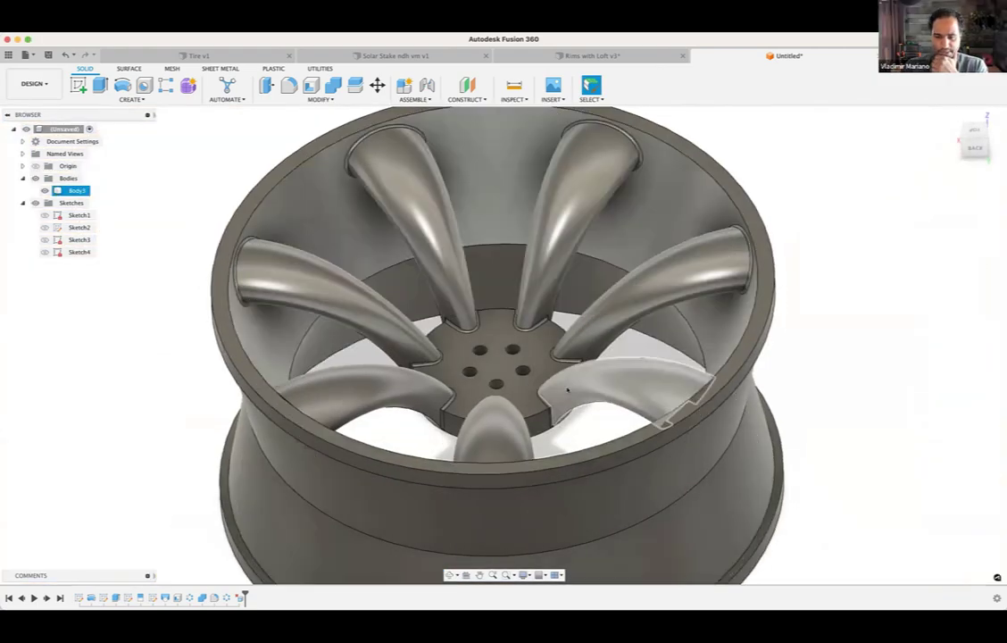
scroll(567, 389, up, 5)
scroll(567, 389, down, 5)
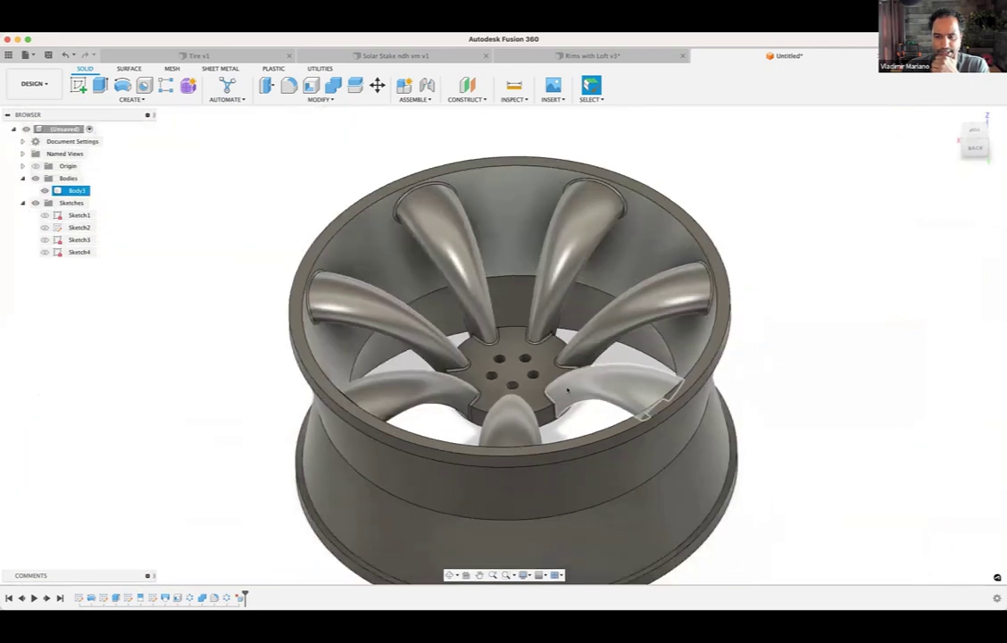
middle_drag(565, 390, 544, 364)
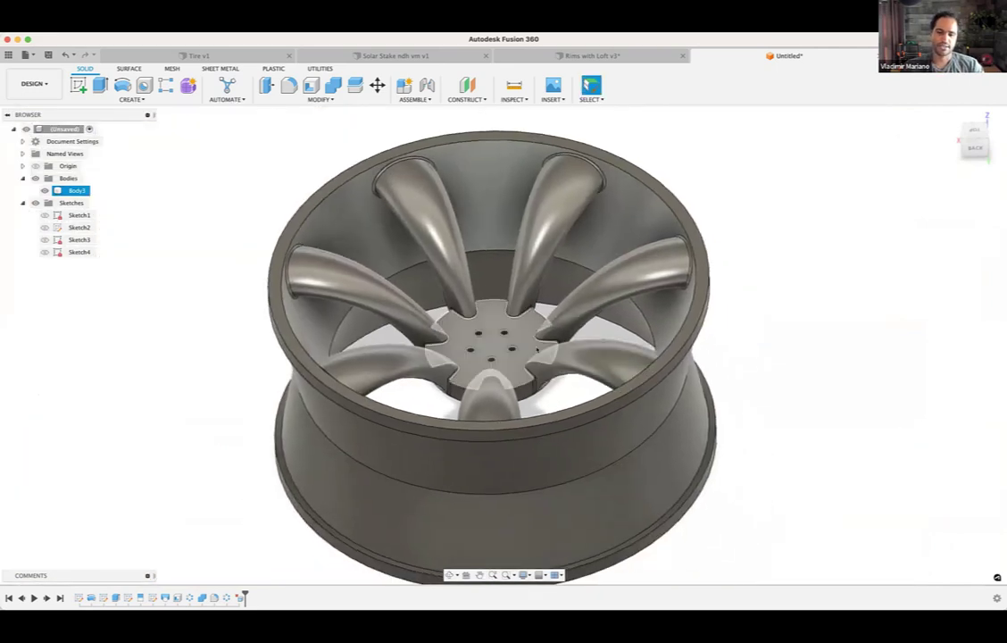
scroll(545, 343, up, 4)
shift+middle_drag(545, 343, 619, 340)
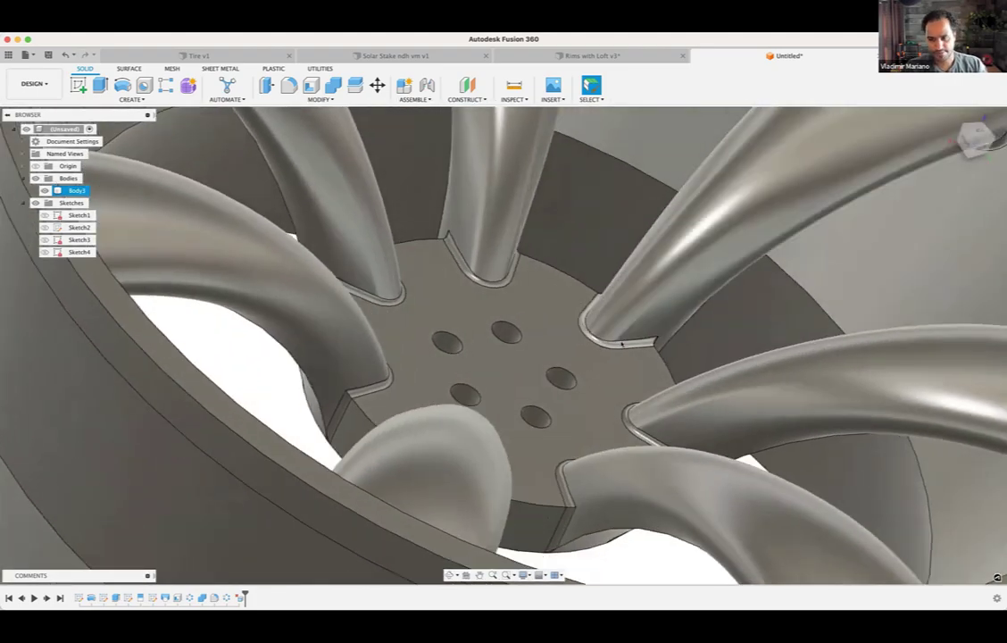
Step: Compare the patterned fillets around the hub with one another, viewing each spoke junction up close and across the whole wheel
click(623, 344)
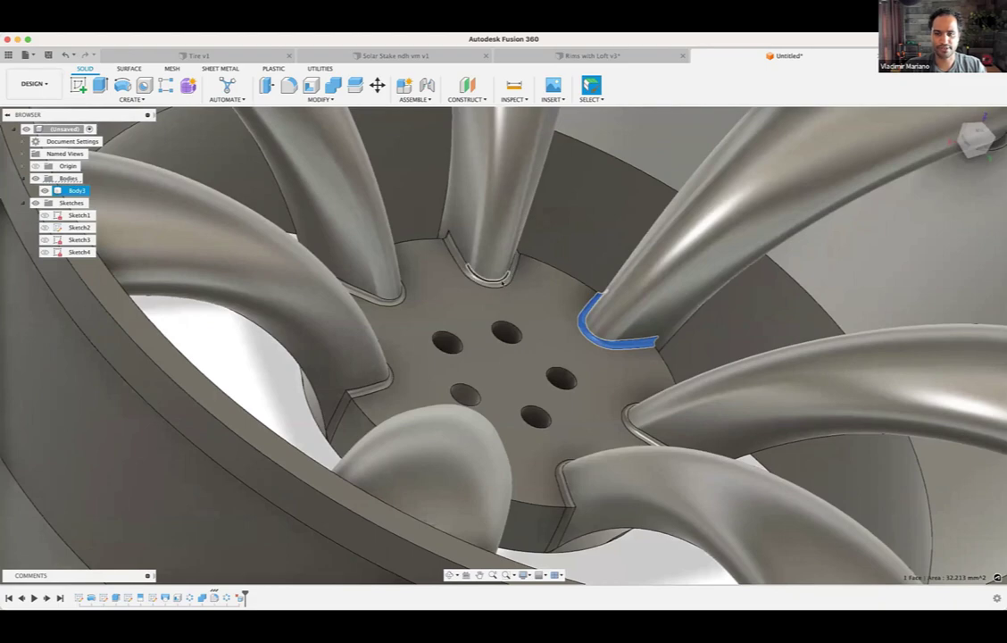
click(503, 283)
shift+middle_drag(473, 263, 518, 292)
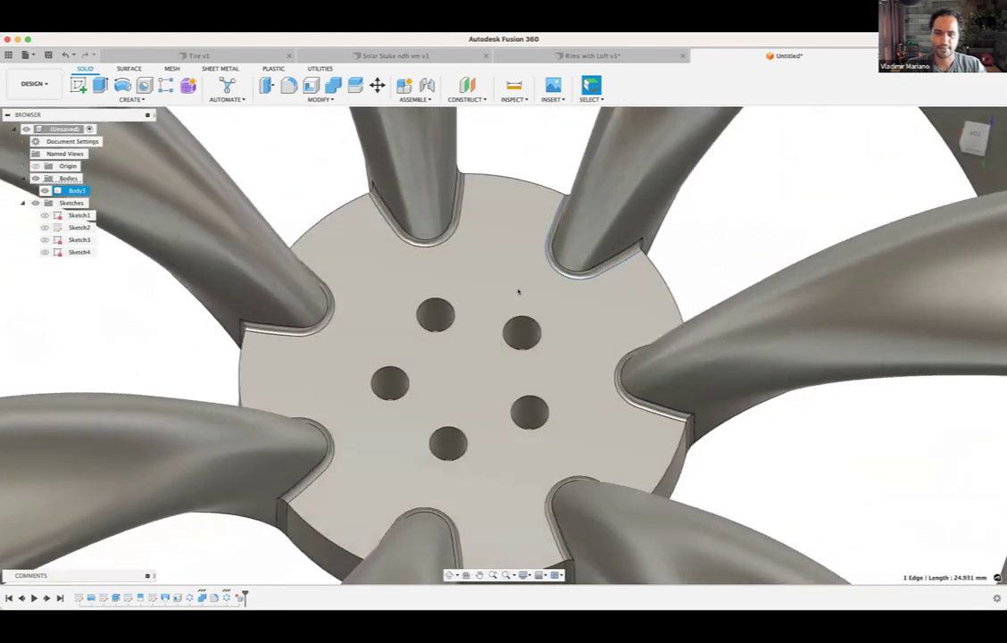
shift+middle_drag(369, 395, 304, 328)
click(304, 327)
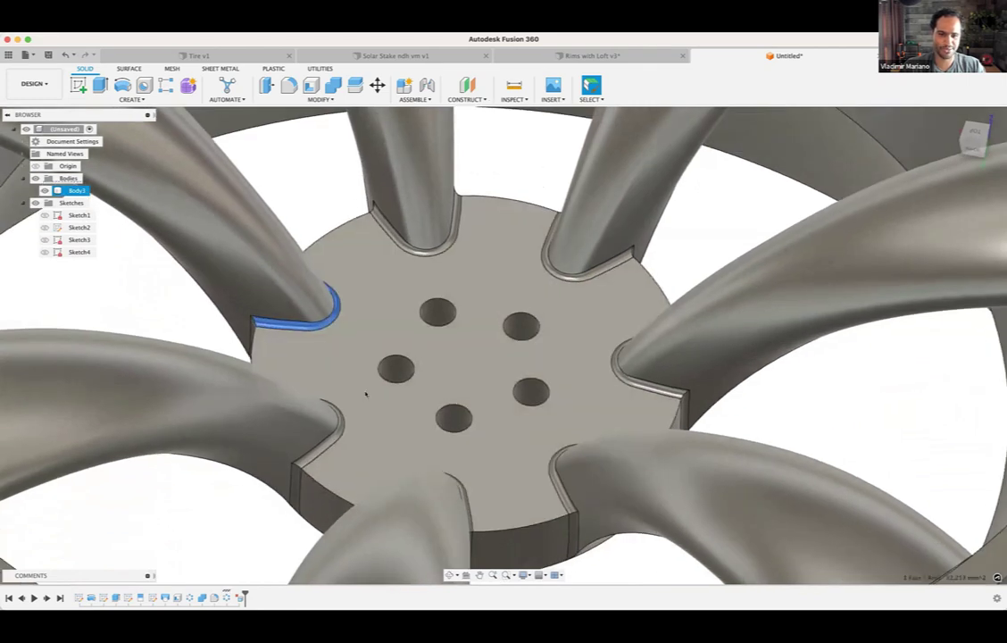
scroll(366, 402, down, 5)
click(371, 432)
shift+middle_drag(371, 432, 353, 398)
scroll(373, 426, up, 2)
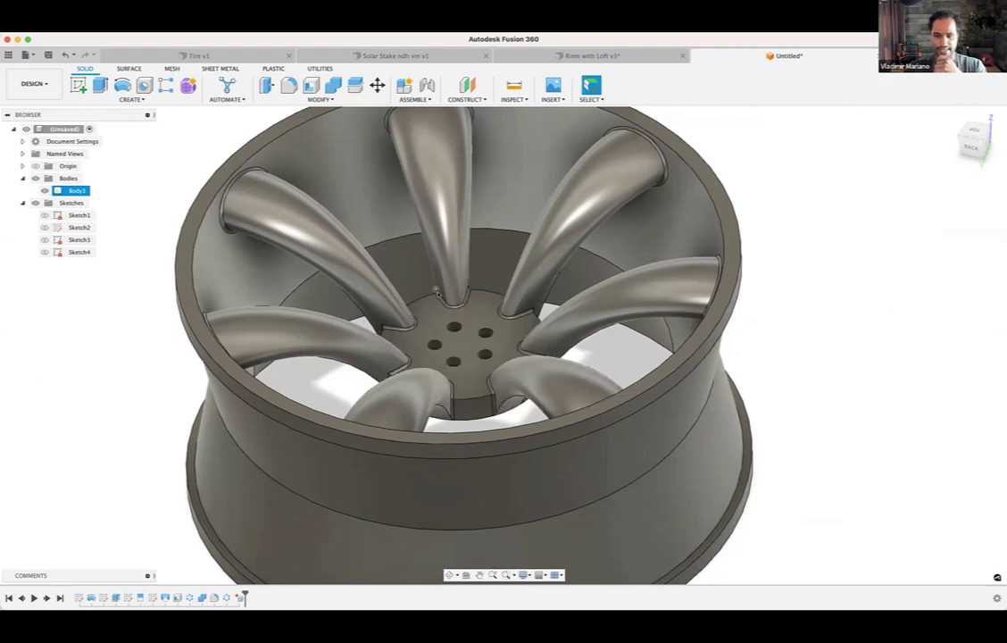
scroll(437, 293, up, 5)
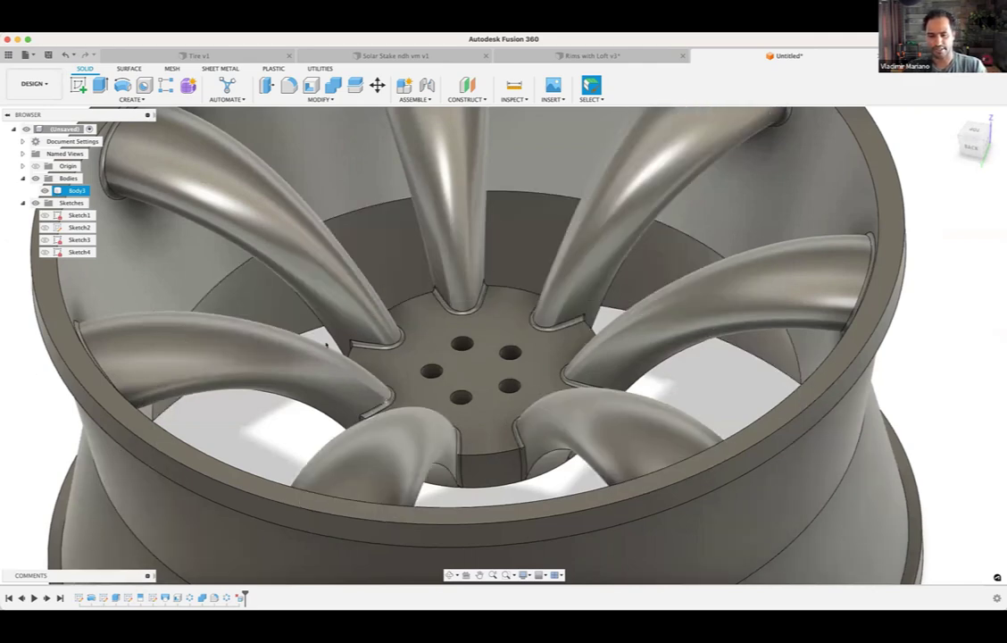
shift+middle_drag(391, 331, 391, 323)
scroll(391, 323, down, 5)
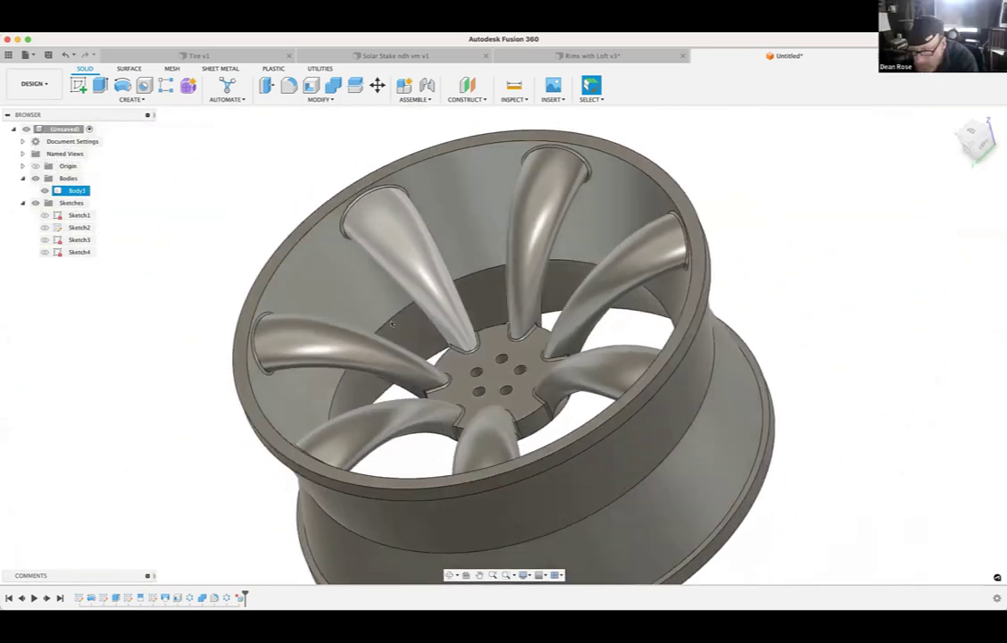
key(Escape)
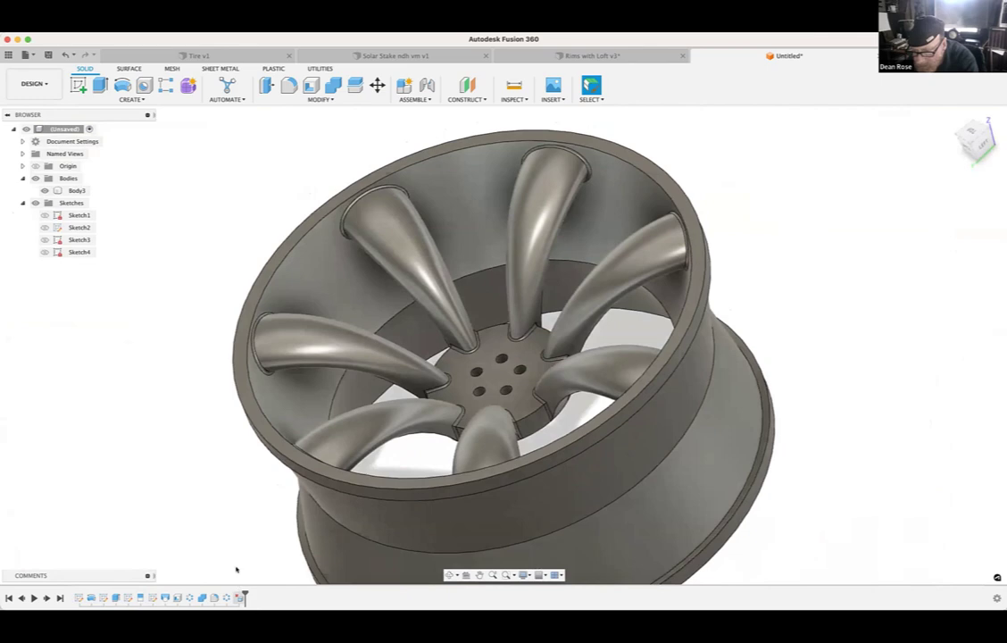
Step: Open the spoke fillet feature from the design history to review its edges and radius settings, and cancel the edit
click(214, 597)
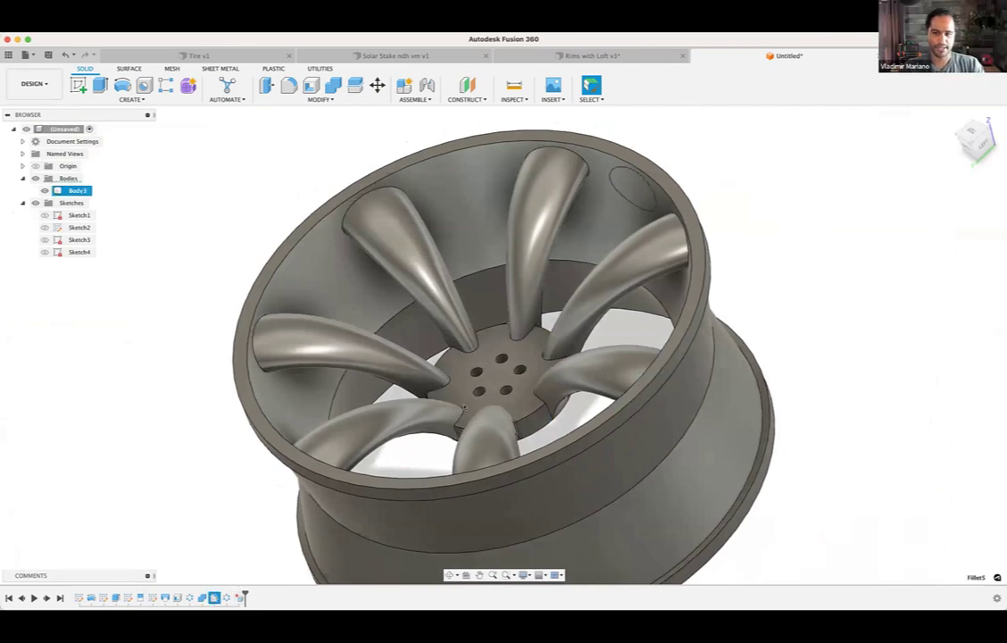
mouse_move(561, 397)
shift+middle_down()
mouse_move(591, 388)
mouse_move(573, 381)
shift+middle_up()
scroll(571, 381, up, 5)
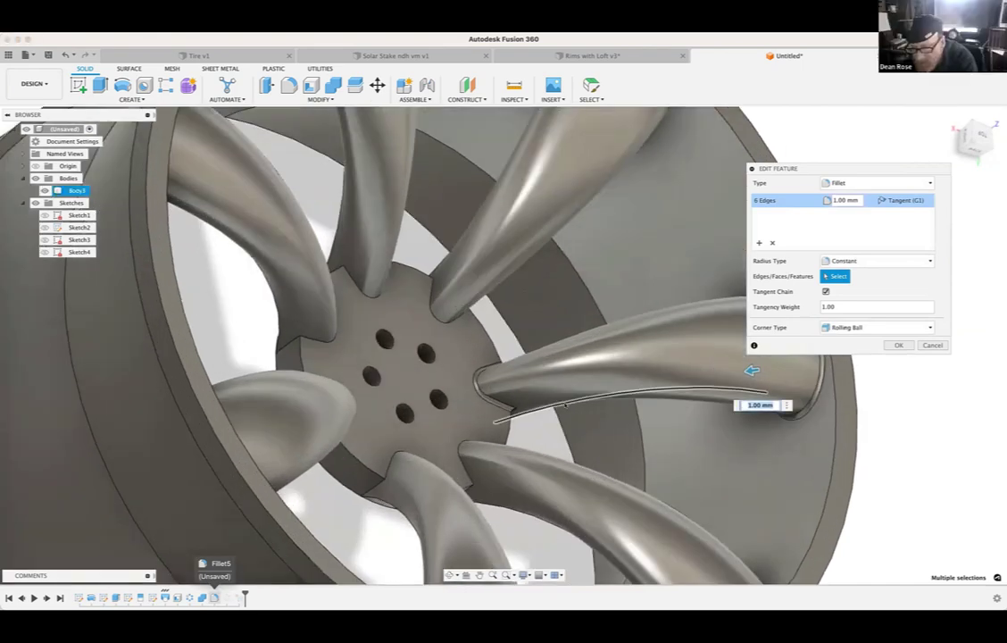
click(933, 347)
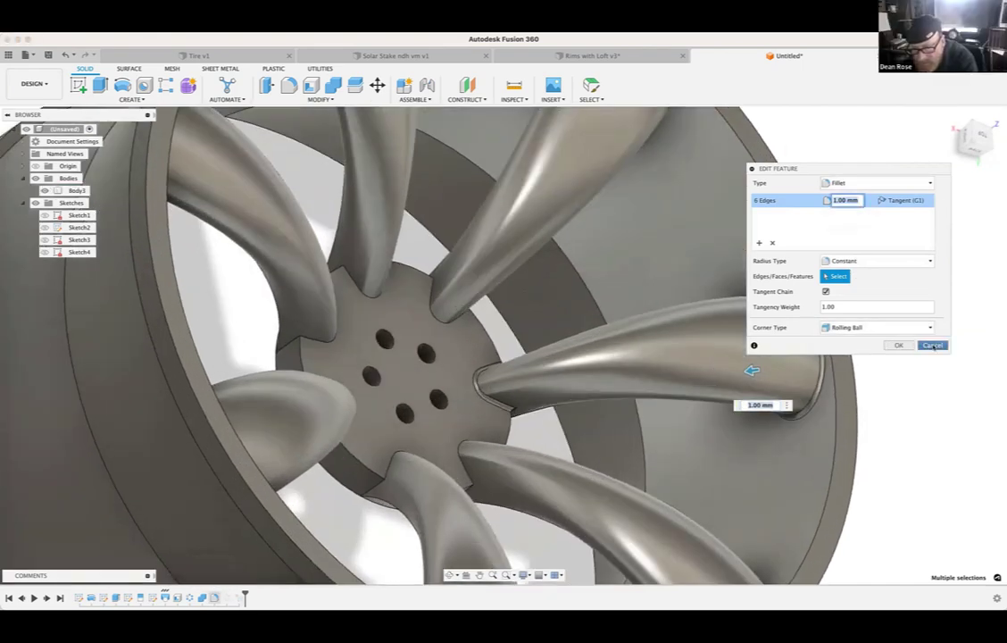
click(933, 345)
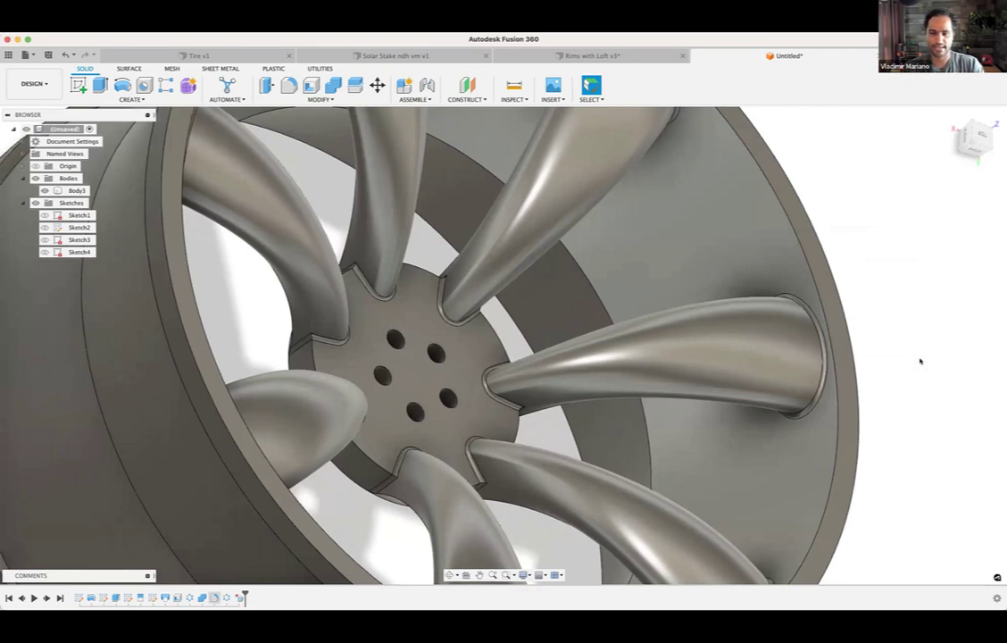
Step: Open the circular pattern of the fillets to review its object type options, and cancel the edit
scroll(544, 400, up, 2)
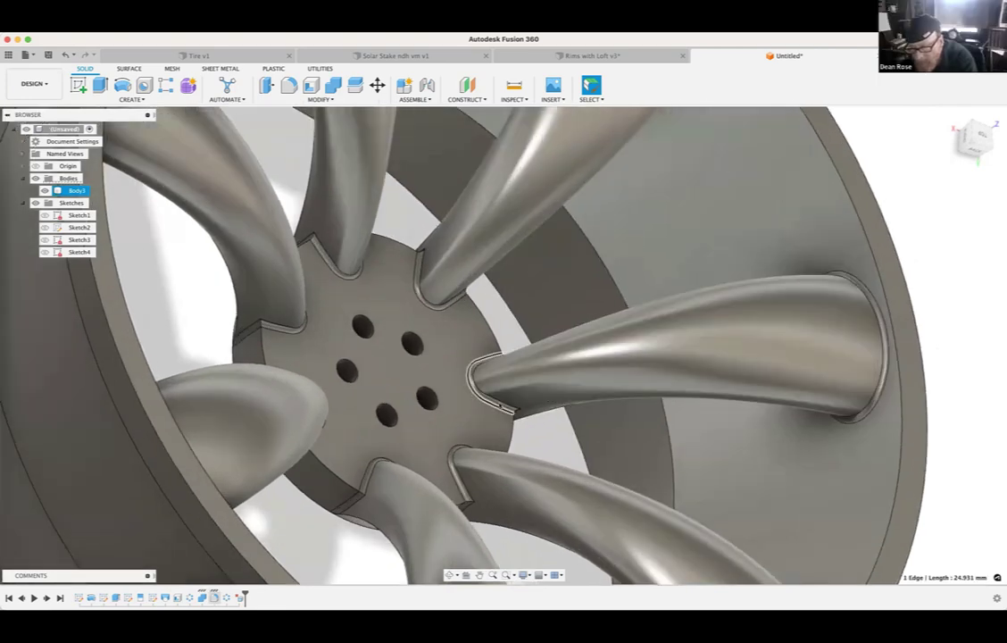
scroll(502, 407, up, 2)
click(246, 598)
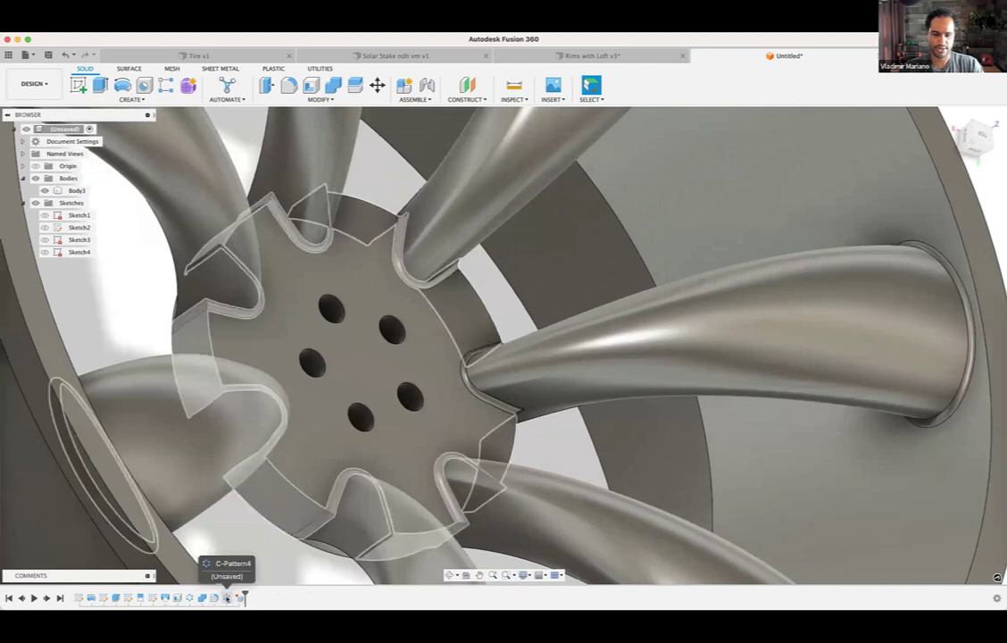
double_click(227, 597)
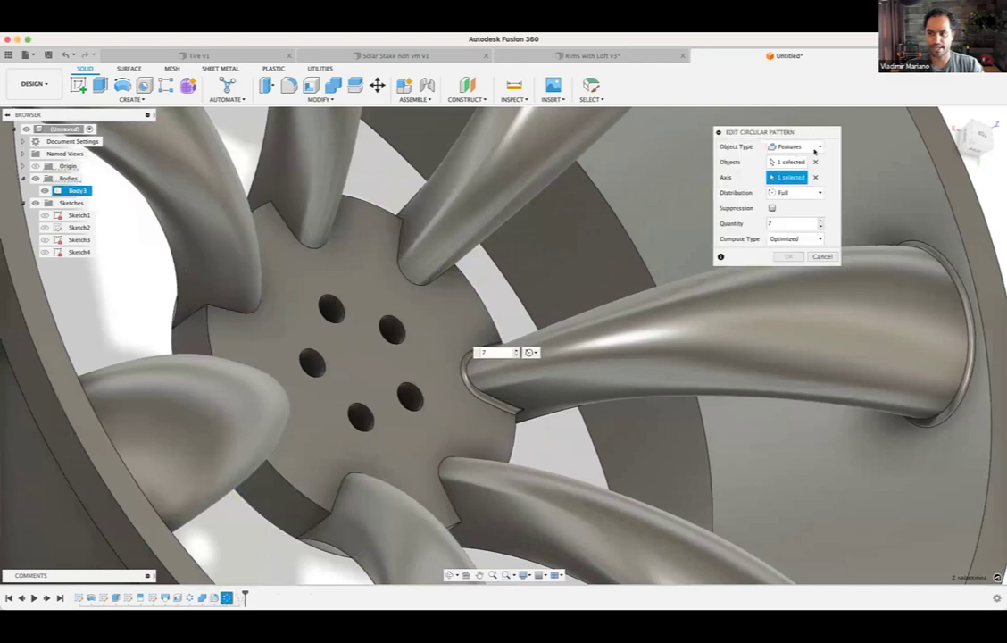
click(816, 147)
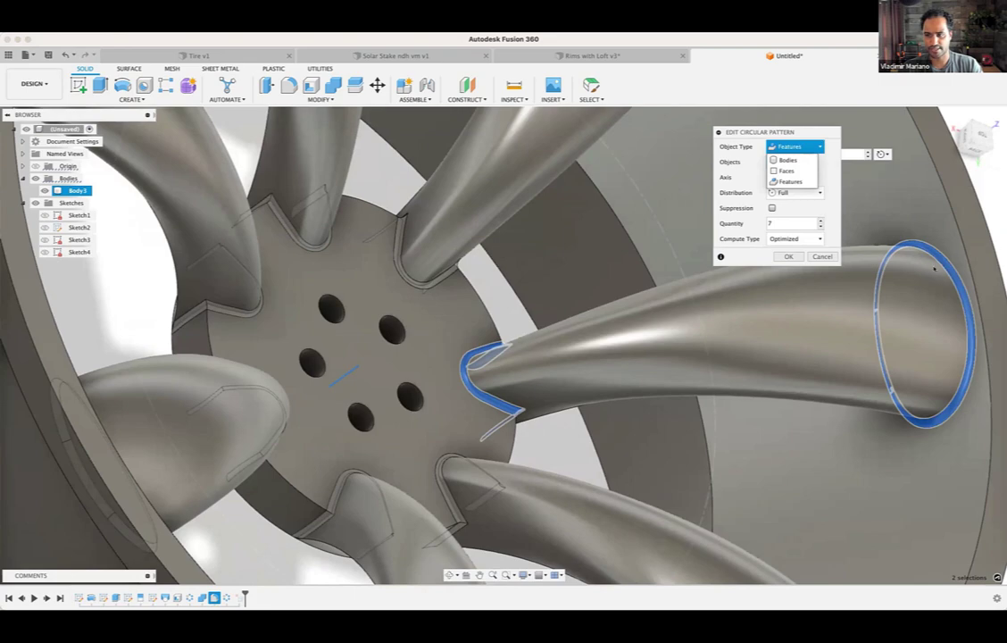
click(822, 256)
click(822, 257)
Step: Examine the complete wheel from the front, rear and side
scroll(720, 265, down, 5)
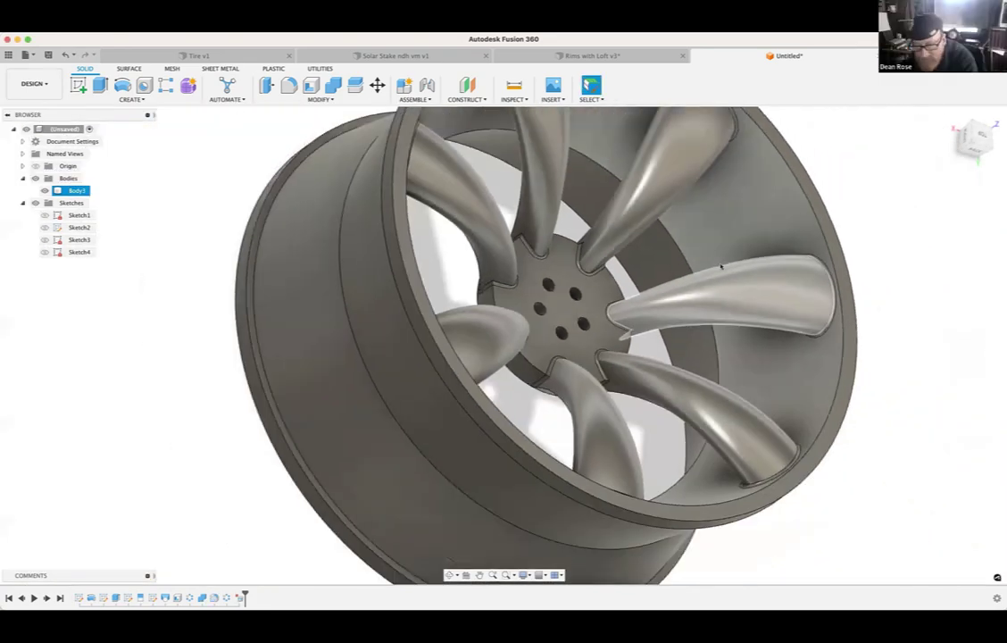
scroll(721, 268, down, 2)
shift+middle_drag(719, 274, 714, 279)
scroll(704, 282, down, 5)
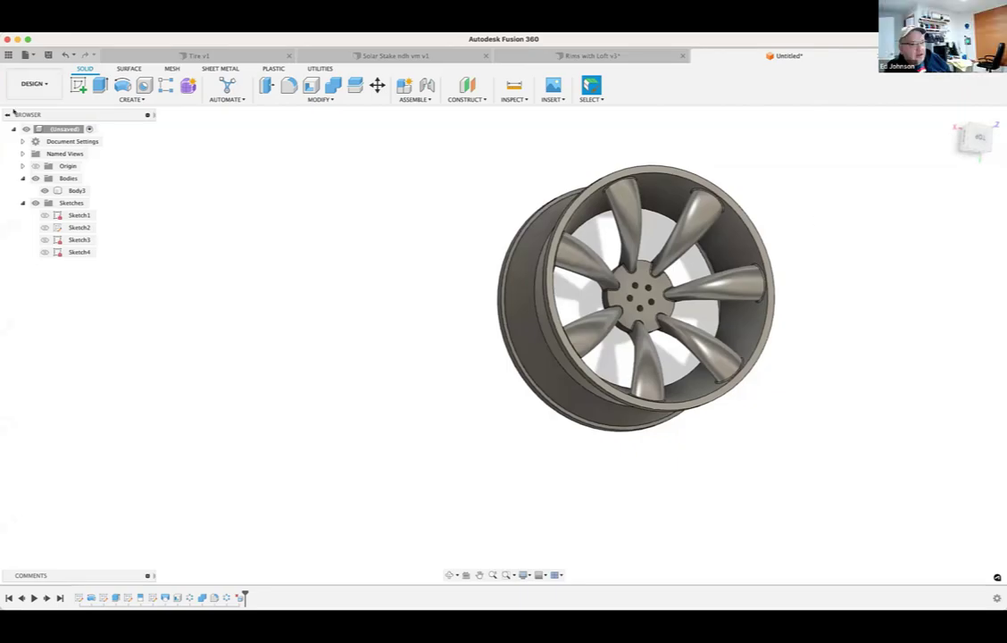
scroll(922, 410, up, 6)
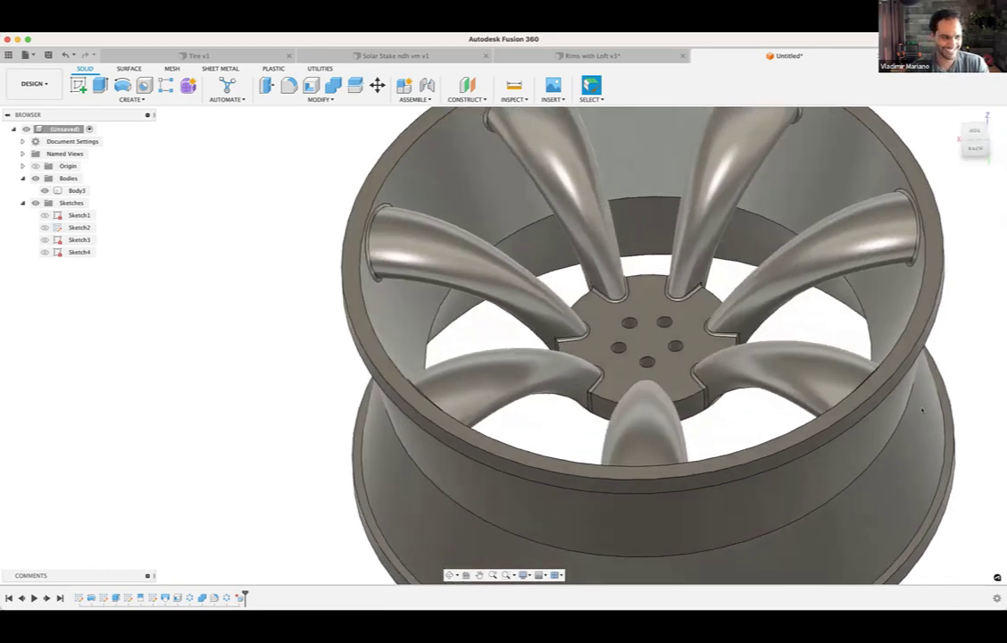
shift+middle_drag(923, 410, 568, 373)
scroll(891, 385, down, 3)
click(568, 374)
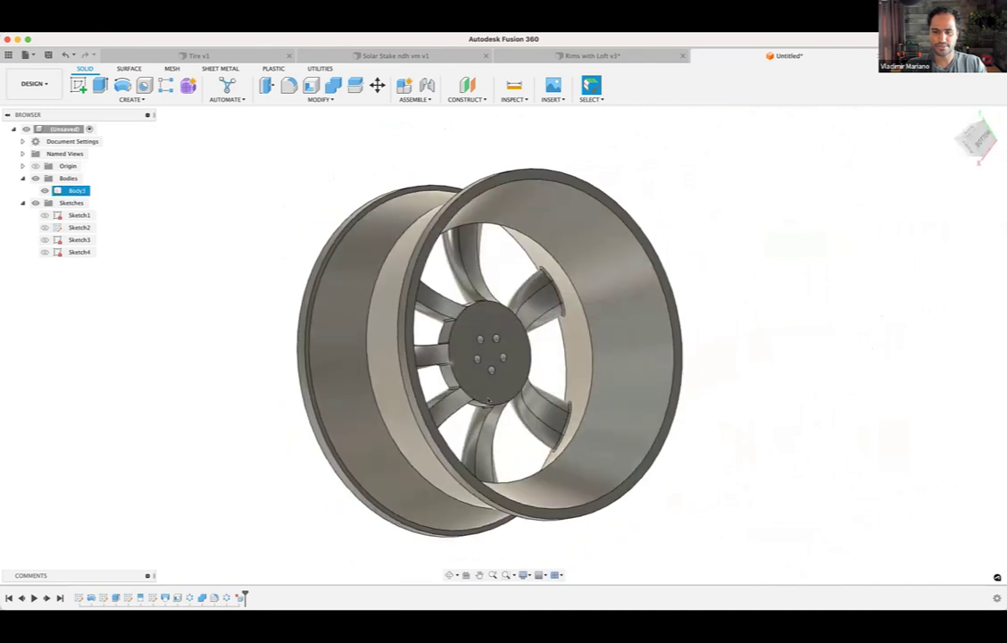
click(506, 336)
shift+middle_drag(695, 369, 639, 497)
shift+middle_drag(564, 480, 445, 359)
shift+scroll(499, 443, down, 10)
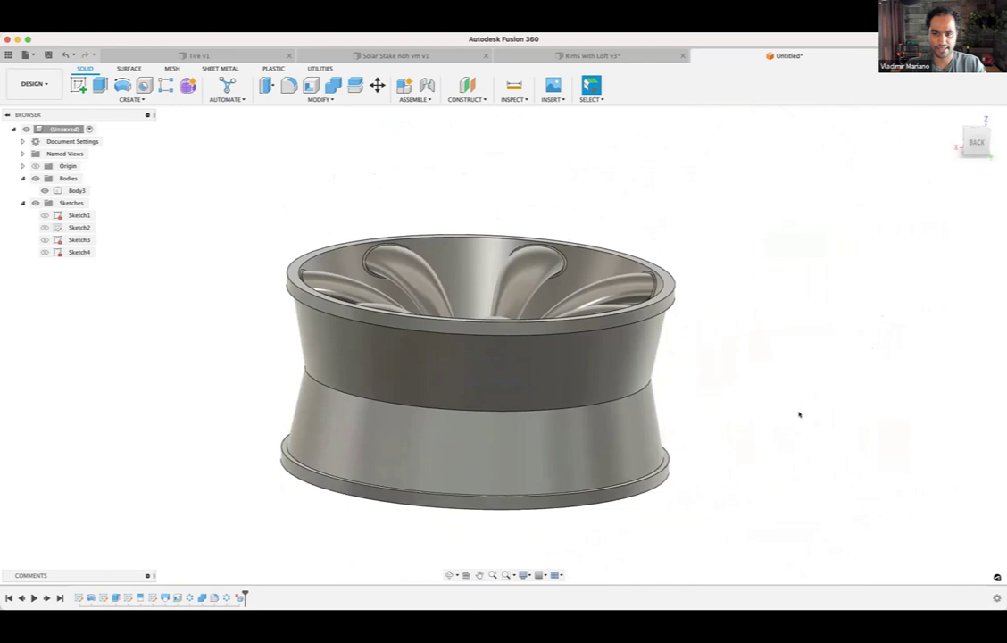
shift+scroll(799, 415, down, 10)
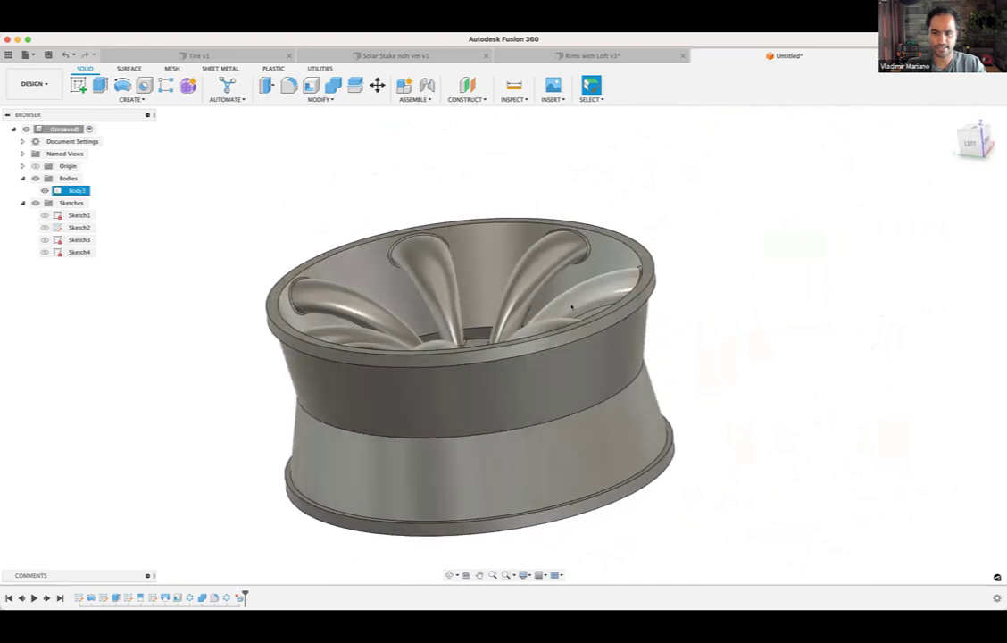
scroll(528, 352, up, 1)
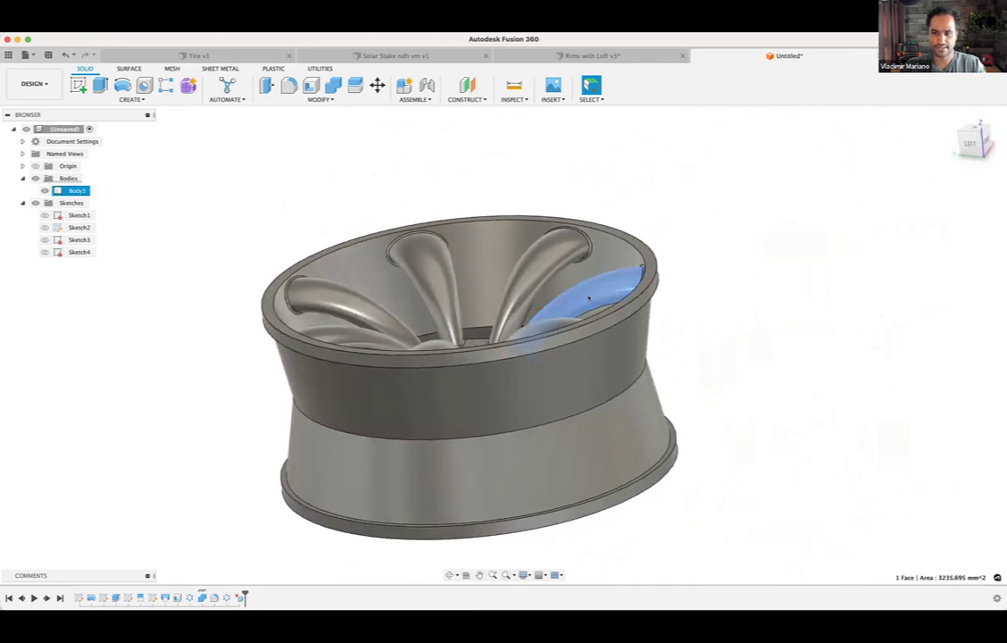
Step: Examine the rear faces of the spokes and their joints with the hub and rim, and clear the selection
shift+scroll(588, 297, down, 15)
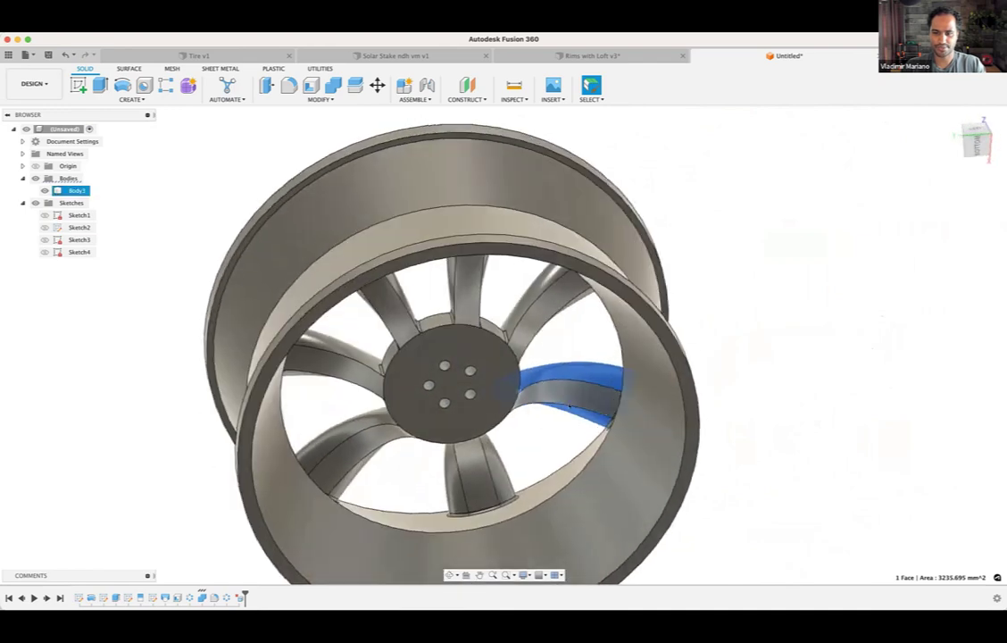
scroll(571, 406, up, 3)
scroll(637, 422, down, 3)
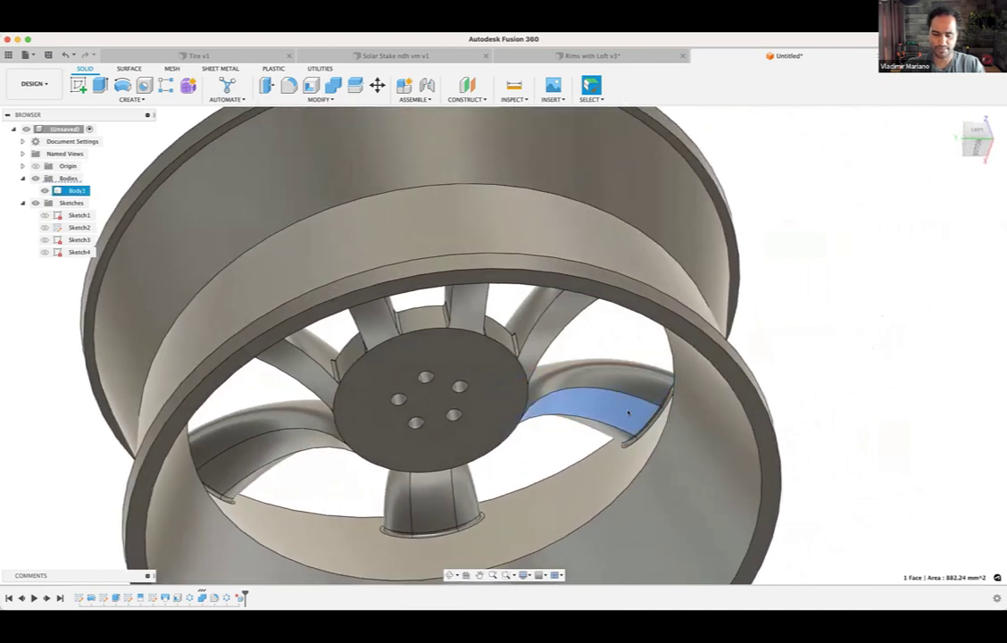
scroll(616, 418, down, 3)
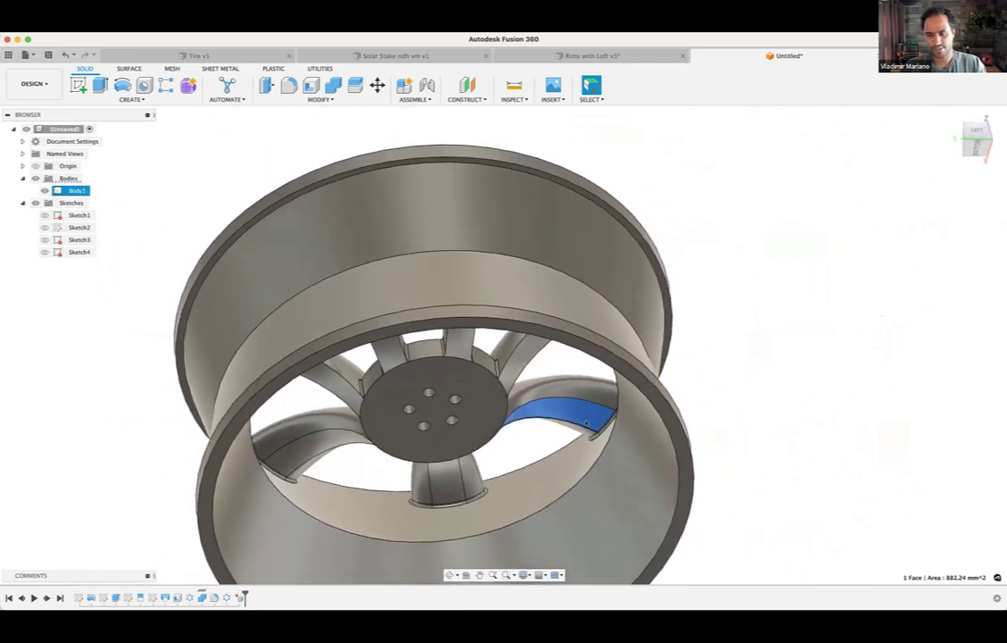
shift+middle_drag(585, 417, 587, 360)
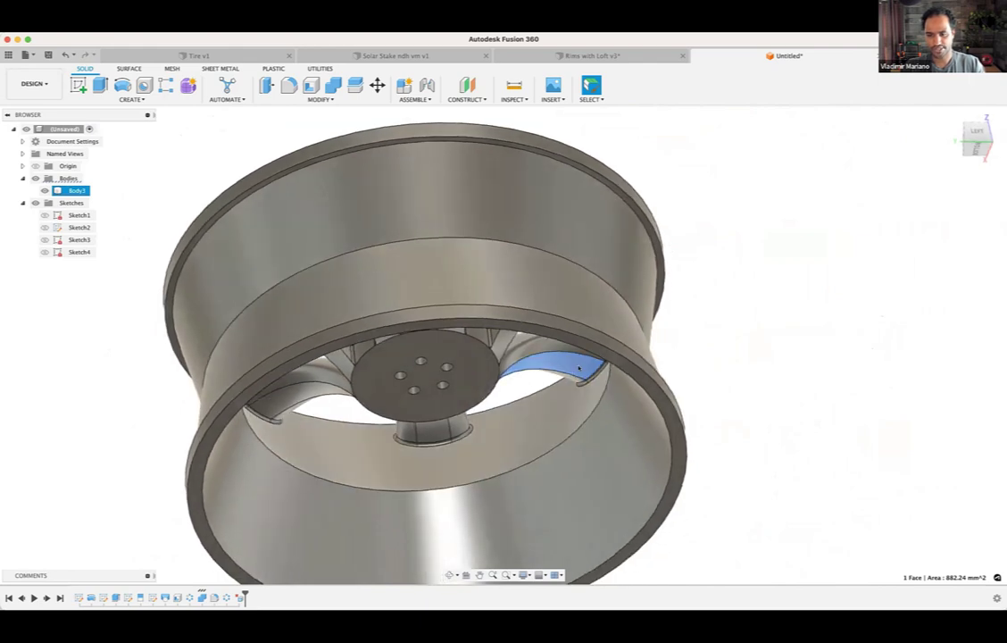
click(853, 457)
scroll(855, 458, down, 2)
shift+middle_drag(854, 456, 704, 434)
scroll(853, 457, down, 2)
scroll(705, 434, up, 3)
key(F5)
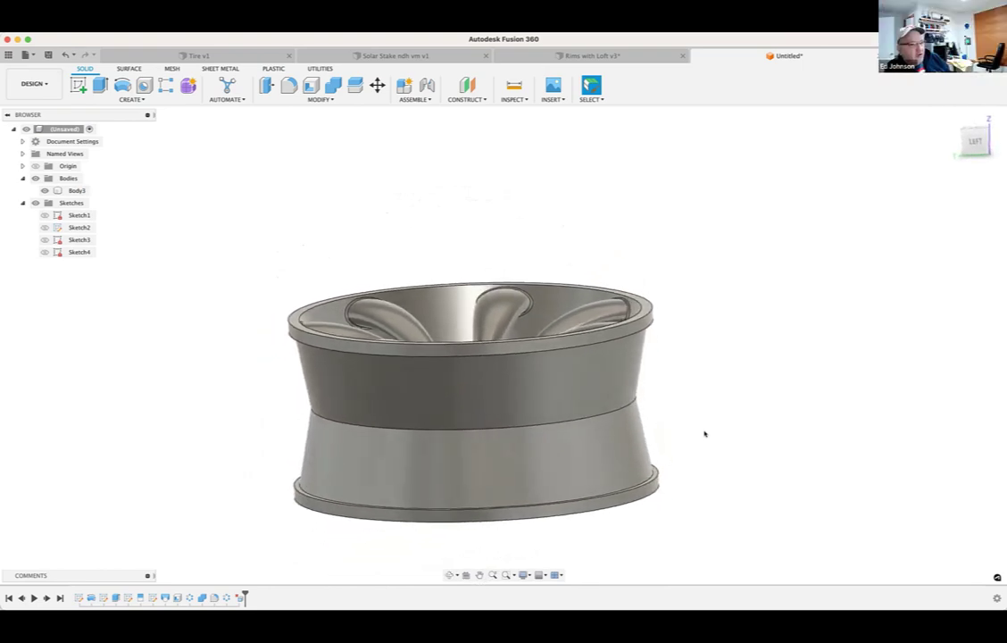
key(F6)
shift+scroll(705, 434, down, 5)
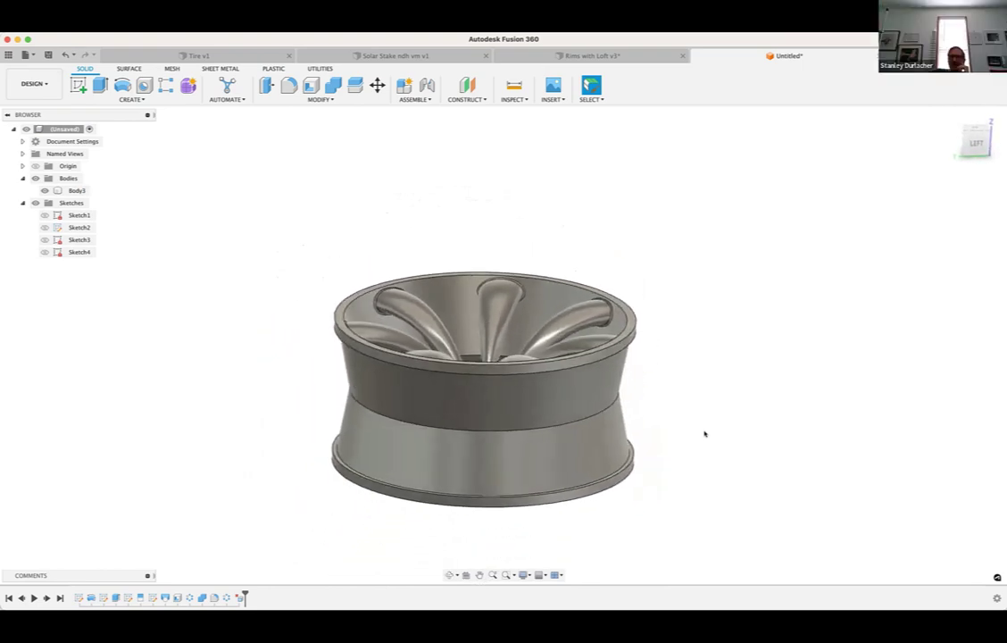
shift+scroll(704, 434, down, 5)
shift+scroll(704, 434, down, 1)
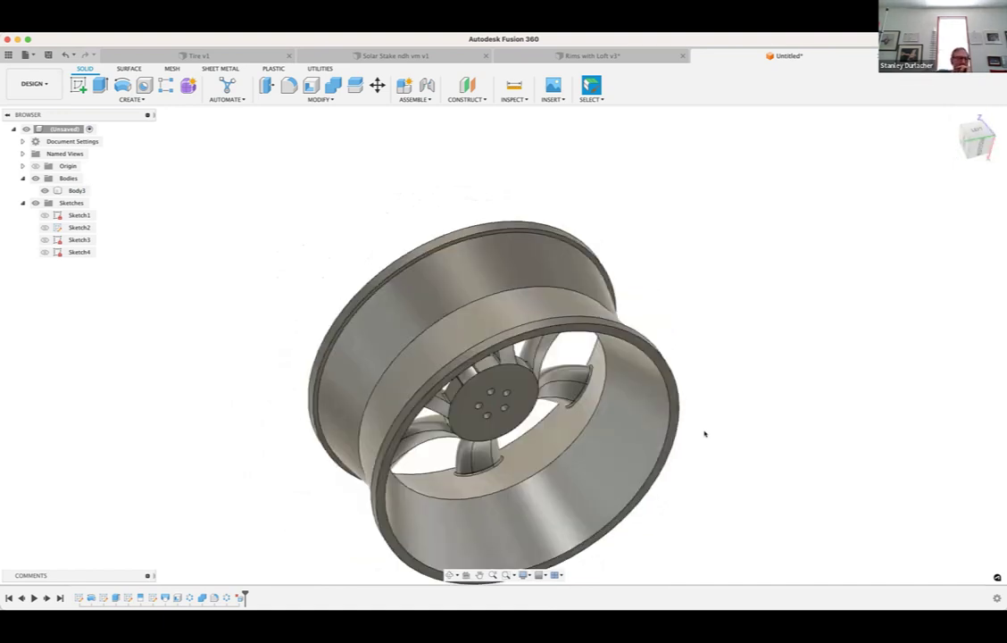
shift+scroll(705, 434, up, 5)
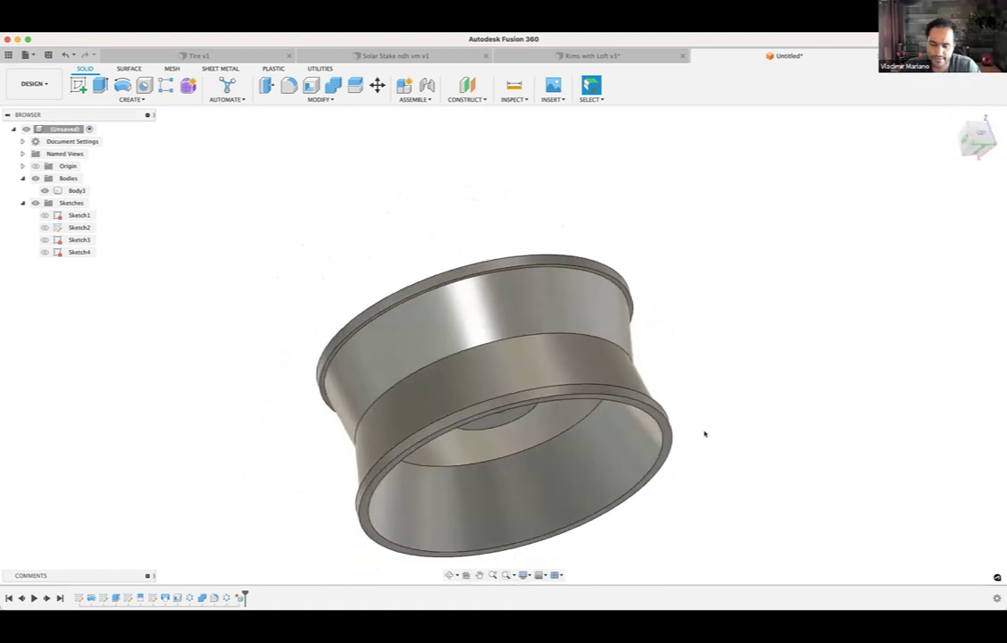
shift+scroll(603, 366, down, 5)
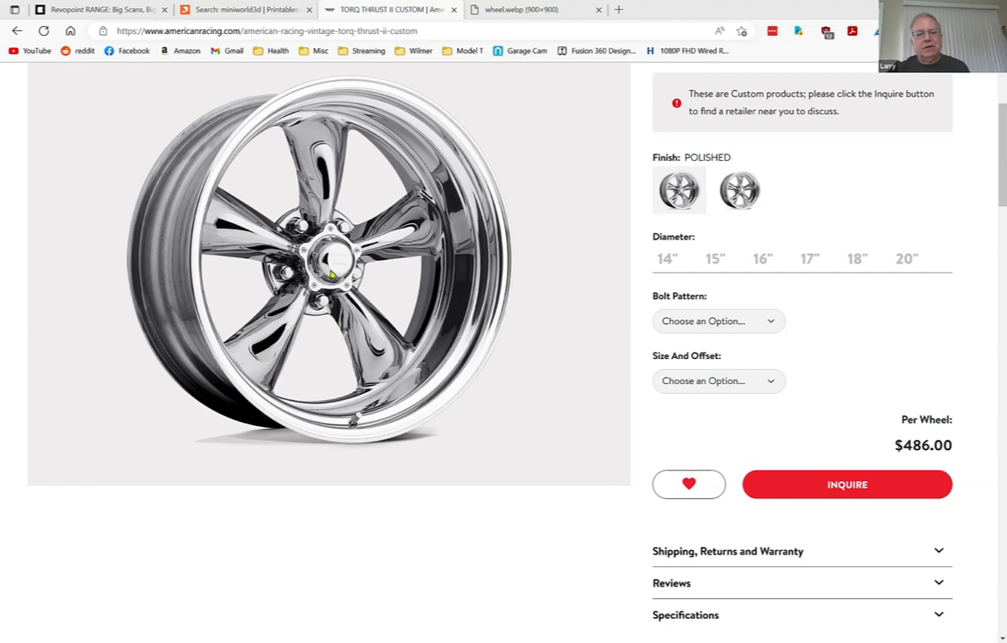
Step: Switch to the browser and enlarge the TORQ THRUST II wheel photo to examine its spokes and center cap
click(522, 355)
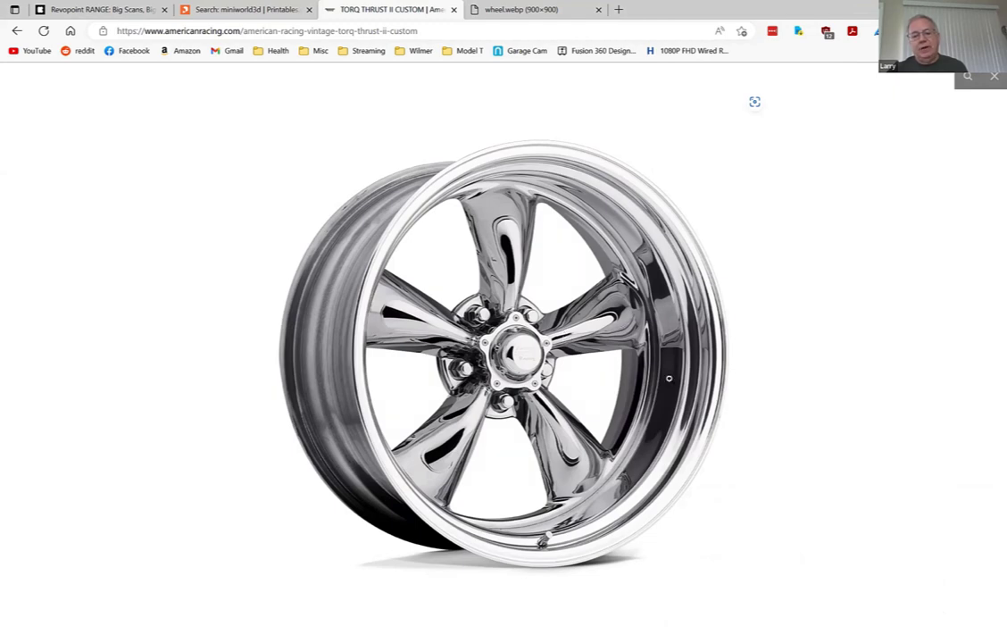
click(499, 353)
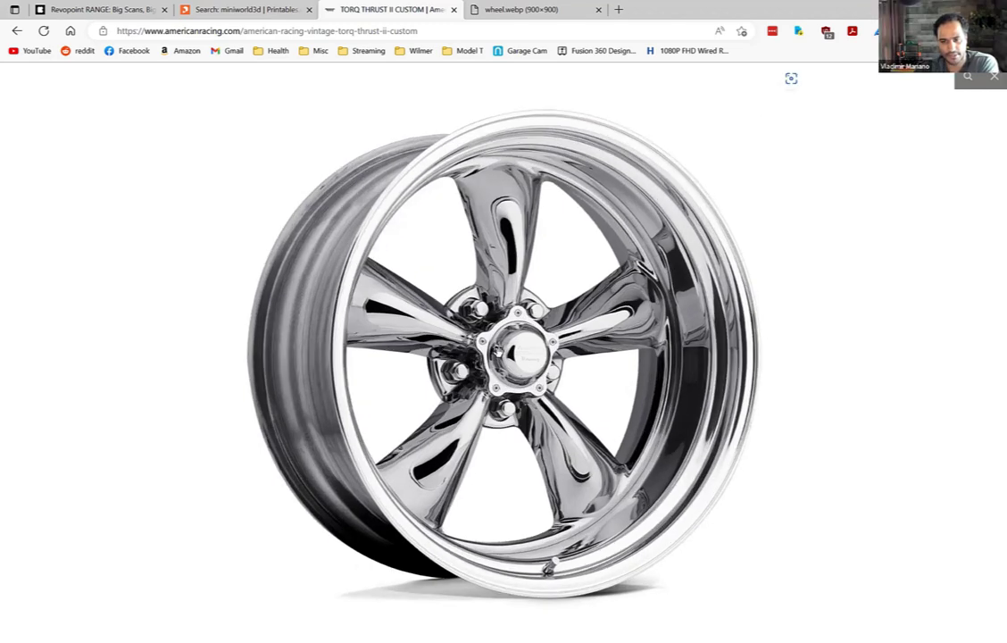
right_click(500, 353)
click(221, 370)
scroll(214, 371, down, 1)
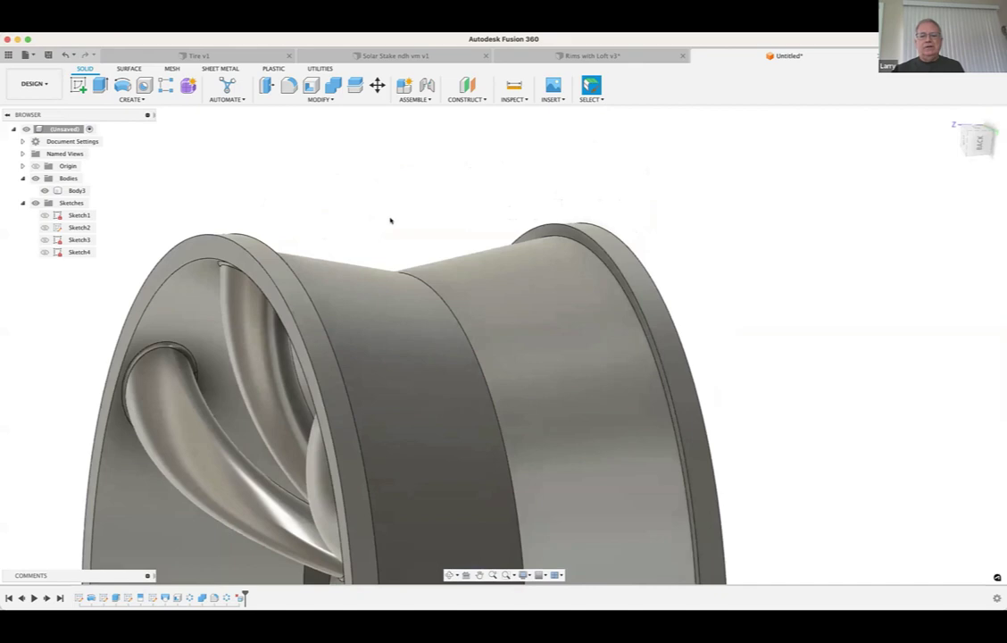
Step: Switch back to Fusion 360 and examine the rim's outer barrel profile from the side and at an angle
shift+middle_drag(395, 220, 385, 220)
click(354, 258)
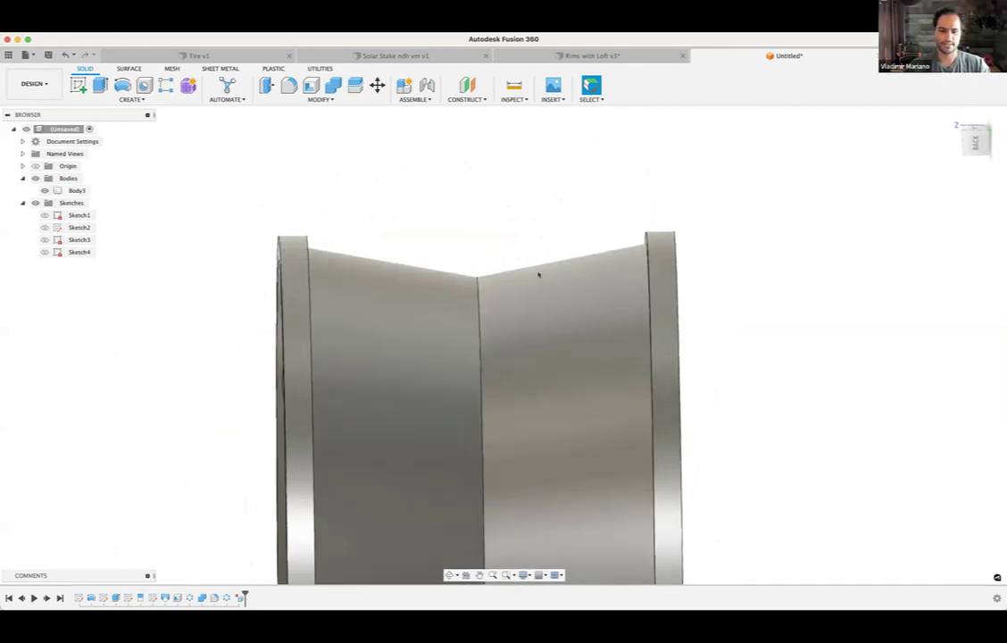
shift+middle_drag(537, 274, 548, 212)
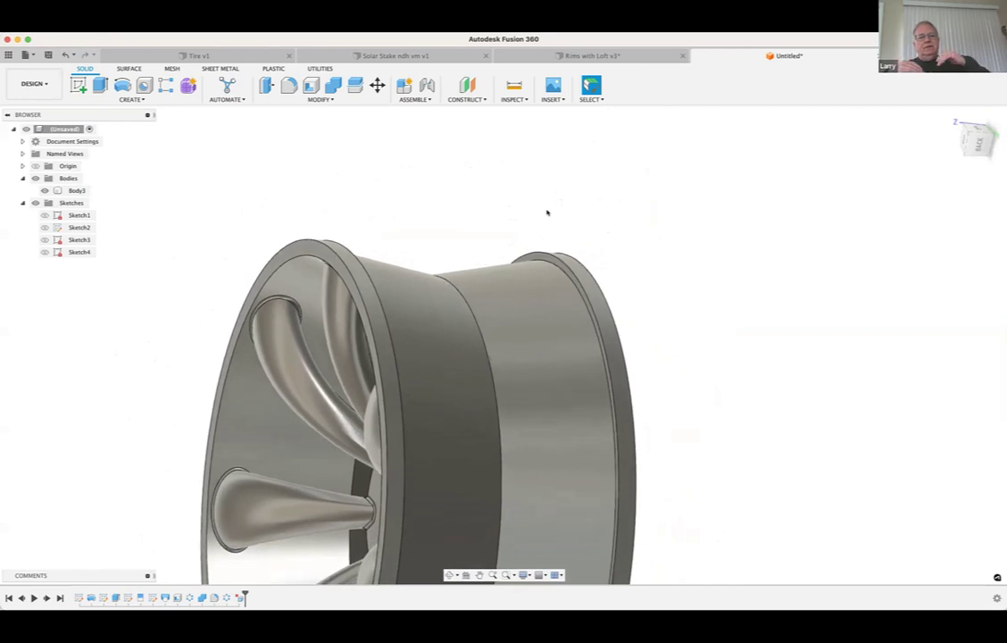